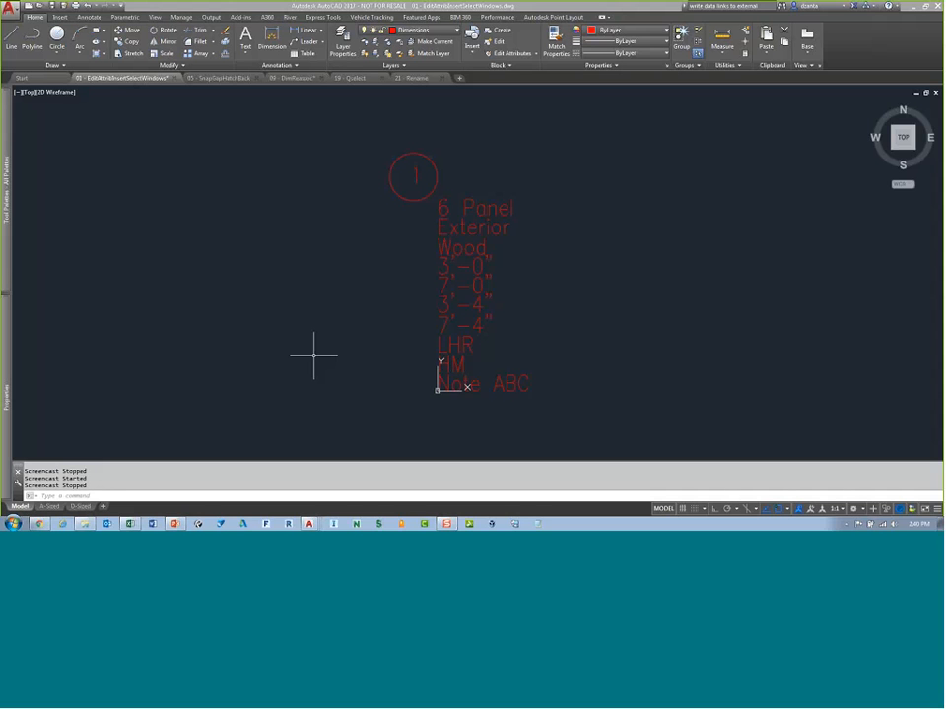
Step: Open the Edit Attributes dialog for the door tag block, move the dialog to a new position, and cancel it
{"action": "left_click", "coordinate": [21, 261]}
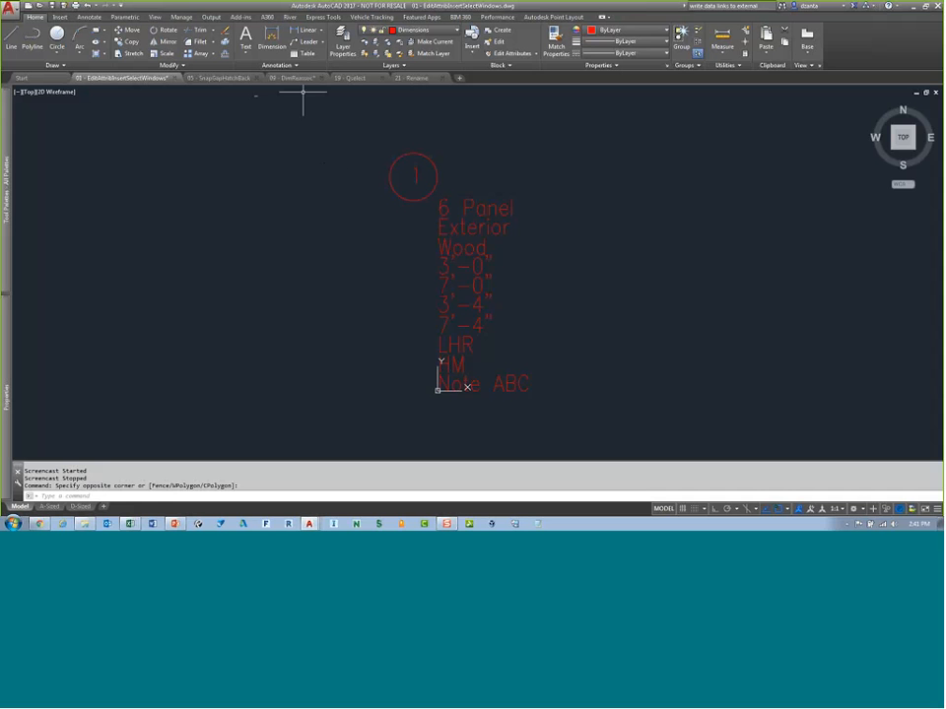
{"action": "type", "text": "A"}
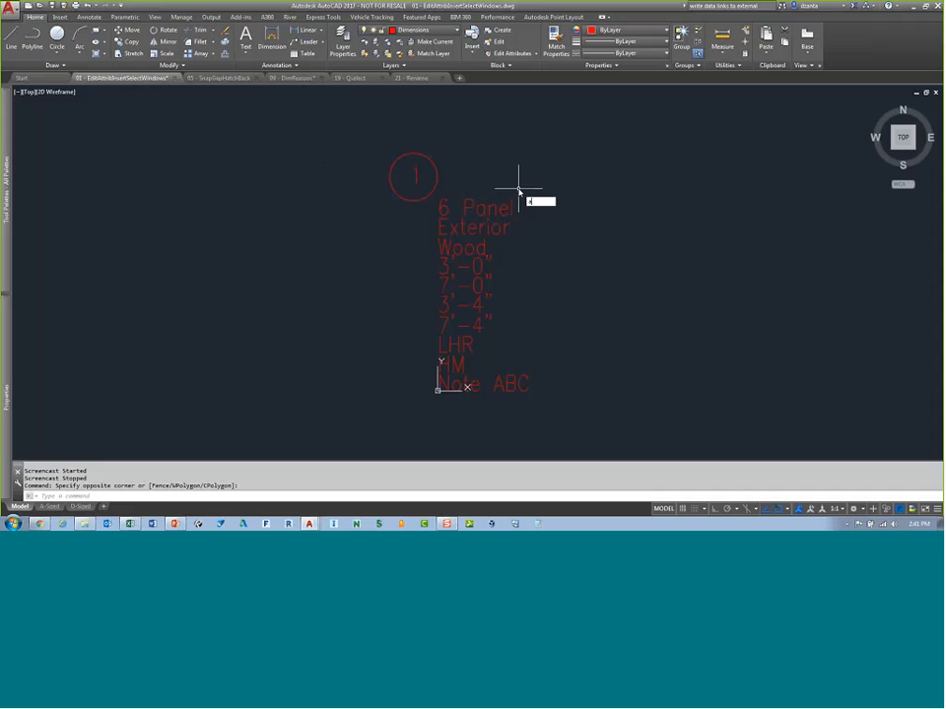
{"action": "type", "text": "TTE"}
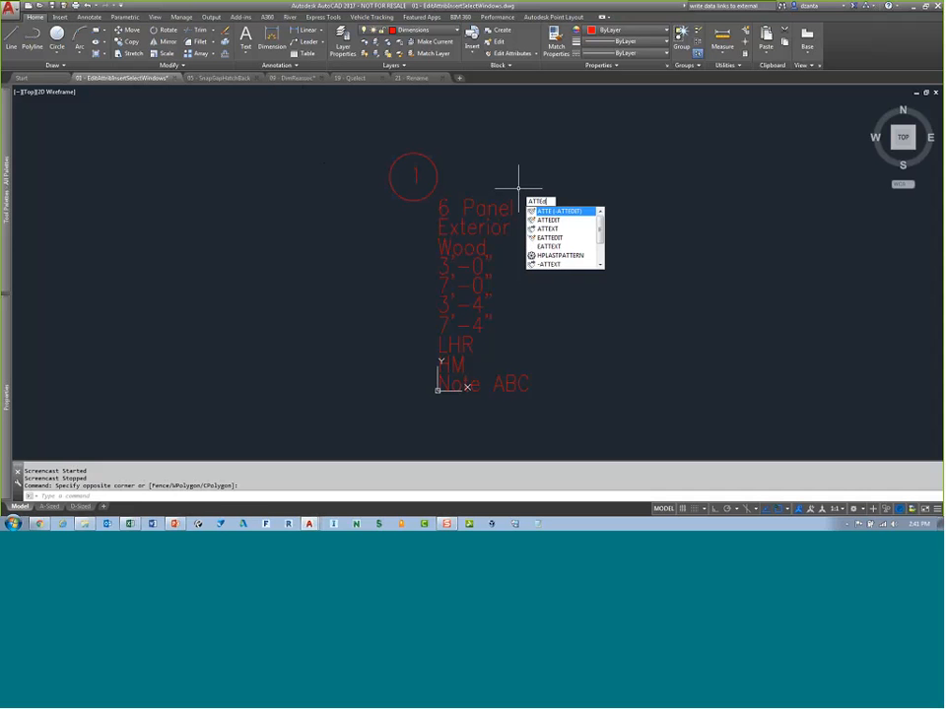
{"action": "type", "text": "D"}
{"action": "key", "text": "Return"}
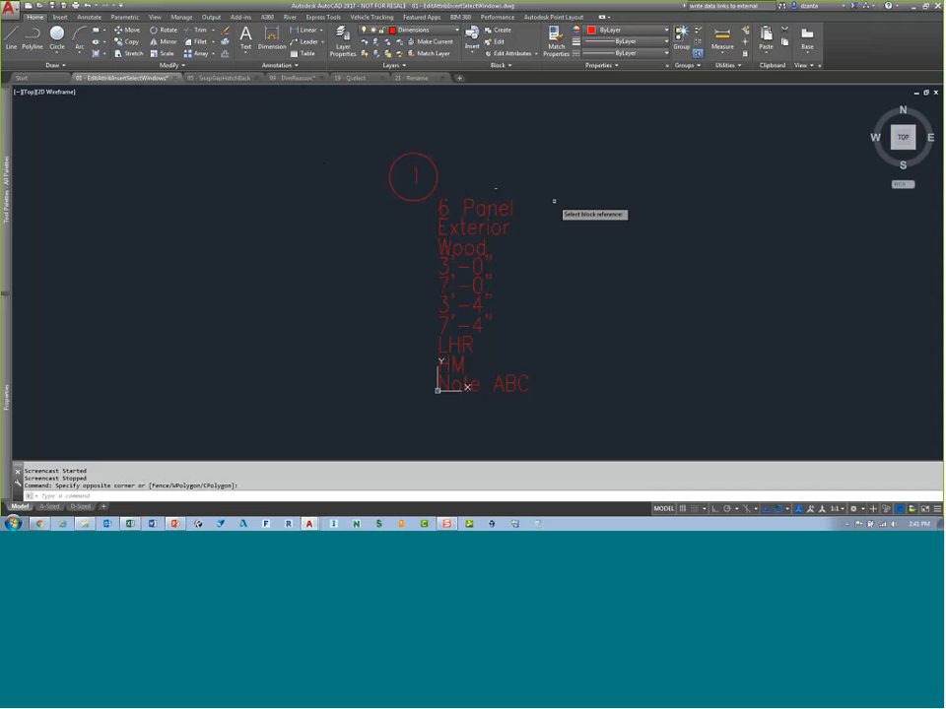
{"action": "left_click", "coordinate": [469, 203]}
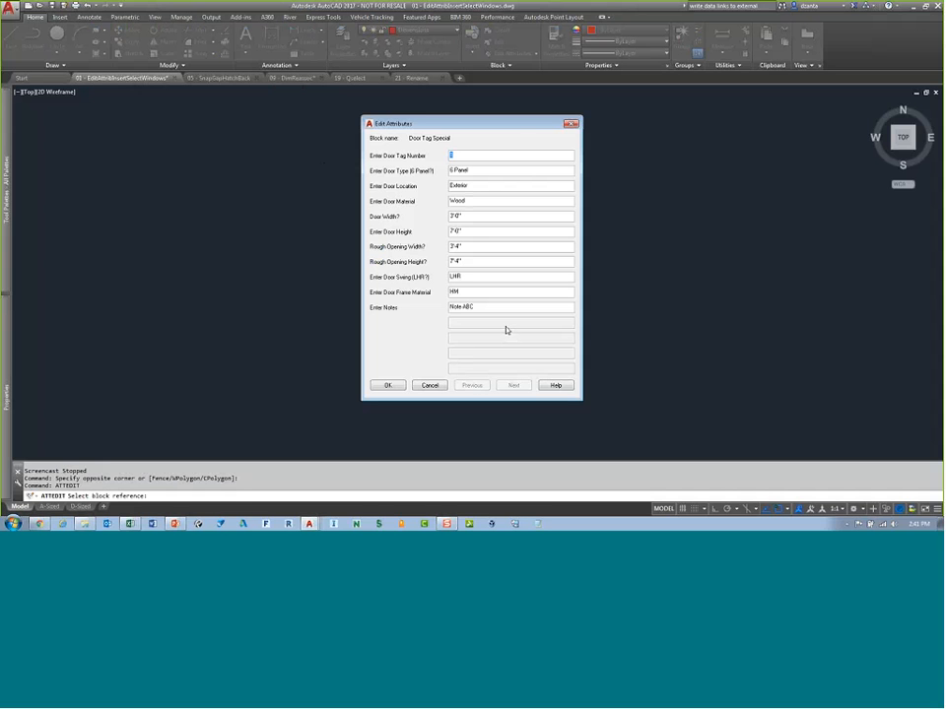
{"action": "left_click_drag", "start_coordinate": [519, 131], "coordinate": [631, 137]}
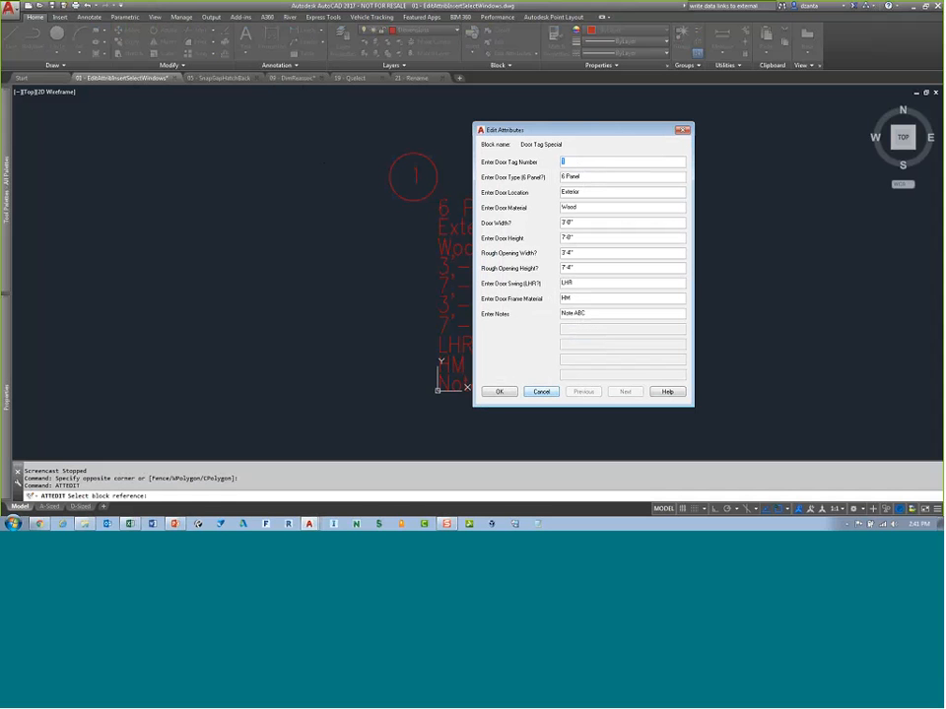
{"action": "left_click", "coordinate": [544, 392]}
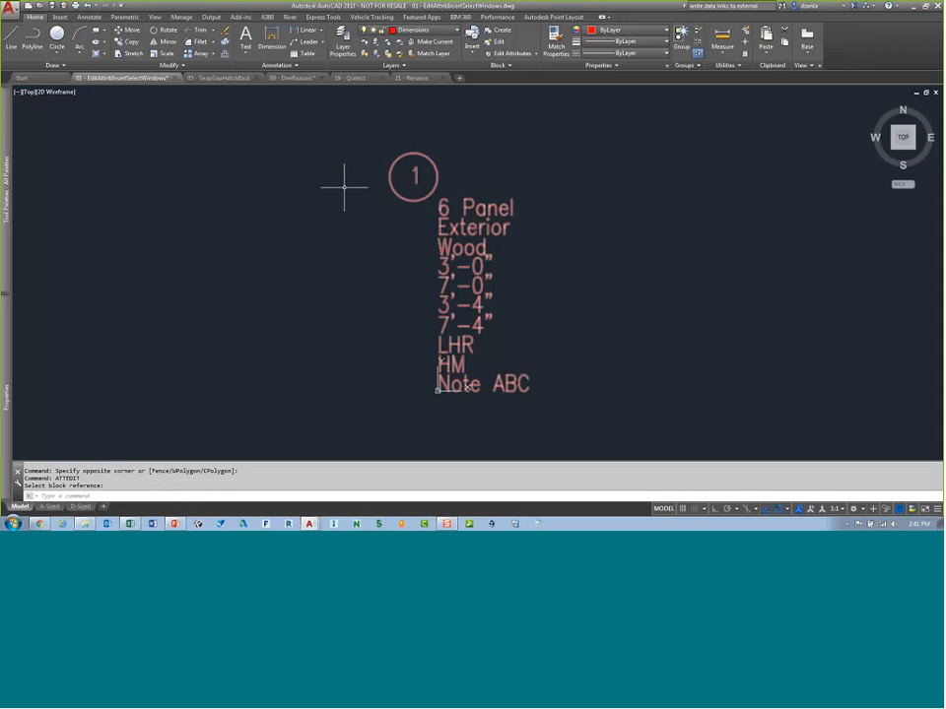
Step: Open the Insert block dialog through More Options, enlarge it by its corner, and close it
{"action": "left_click", "coordinate": [61, 18]}
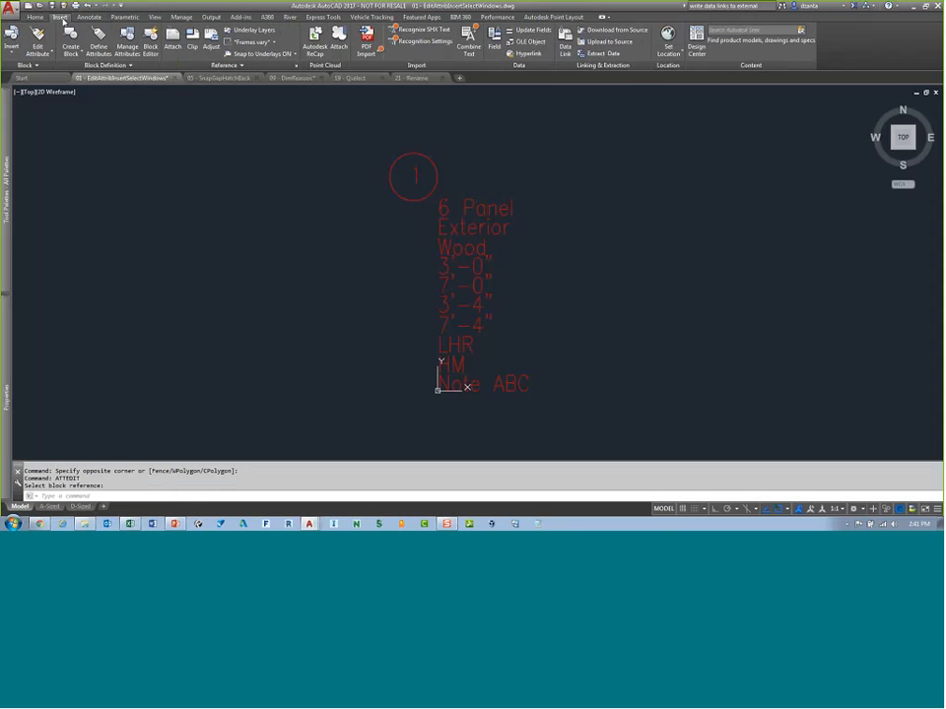
{"action": "left_click", "coordinate": [15, 54]}
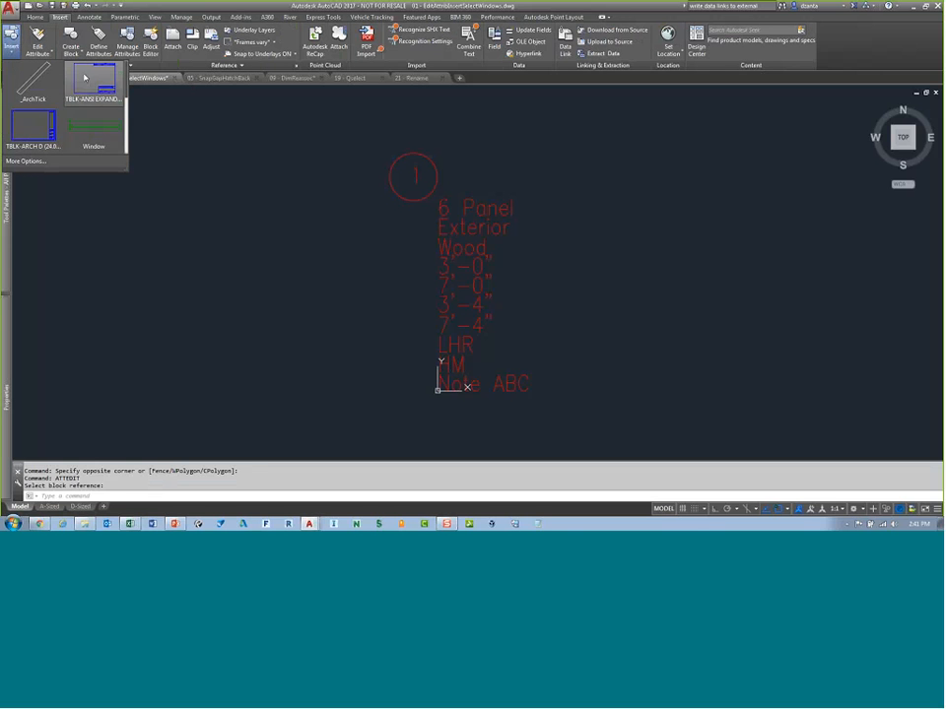
{"action": "left_click", "coordinate": [35, 163]}
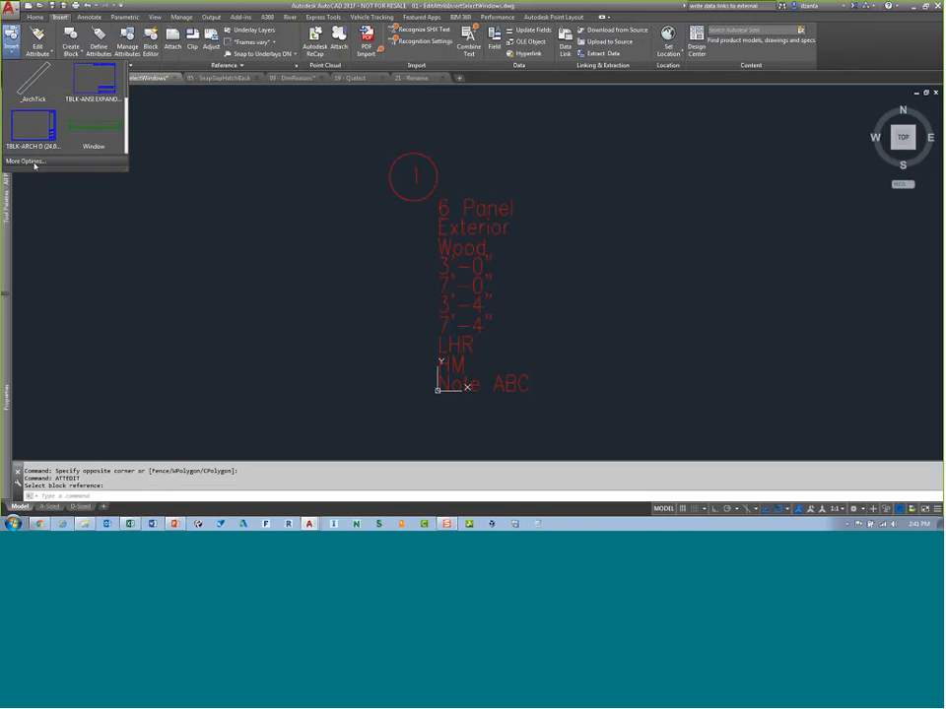
{"action": "left_click_drag", "start_coordinate": [404, 190], "coordinate": [404, 175]}
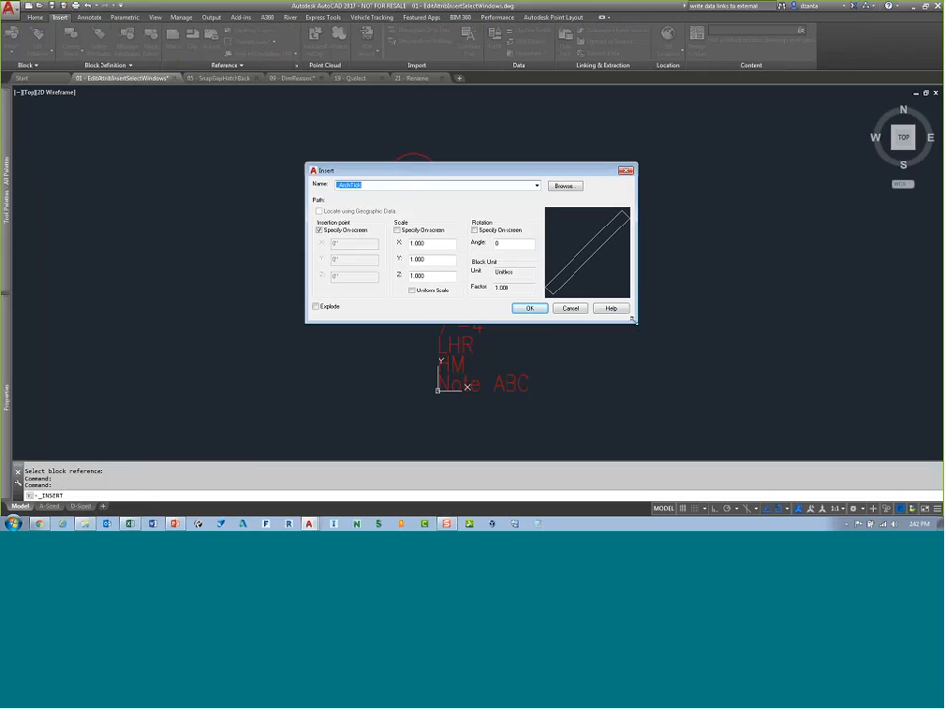
{"action": "left_click_drag", "start_coordinate": [636, 322], "coordinate": [716, 410]}
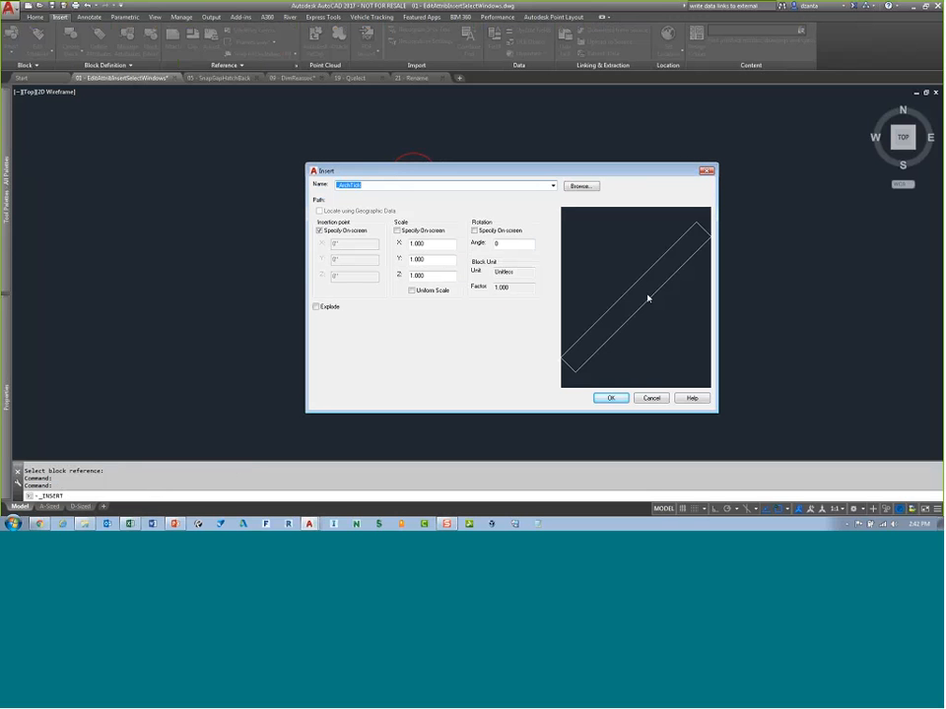
{"action": "left_click", "coordinate": [707, 172]}
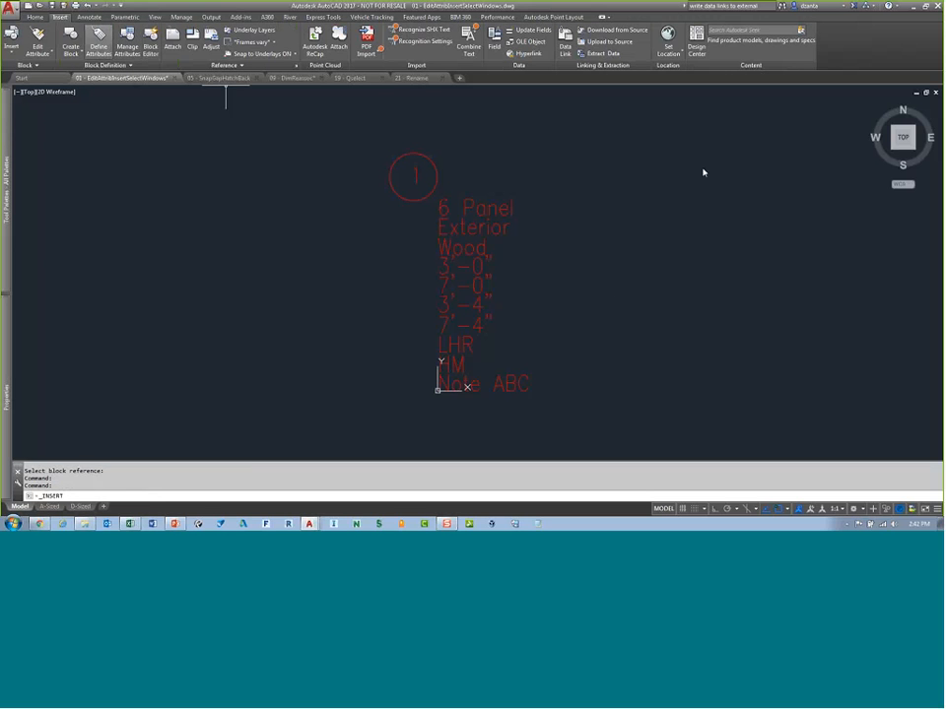
Step: Open the Select File dialog, move it and resize it, then close it without opening a file
{"action": "left_click", "coordinate": [39, 6]}
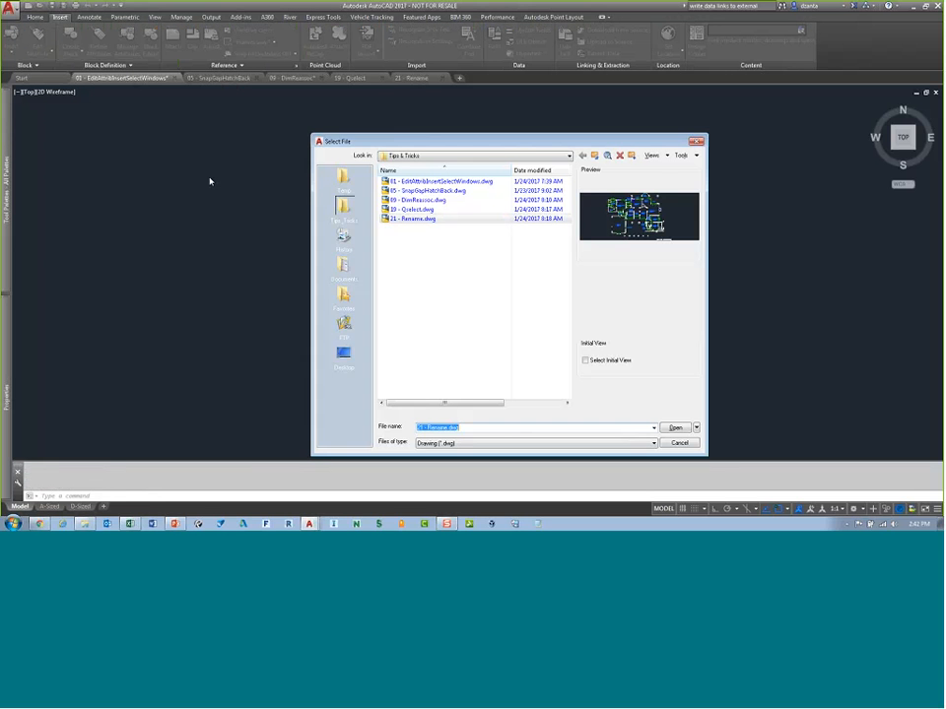
{"action": "left_click_drag", "start_coordinate": [507, 143], "coordinate": [479, 120]}
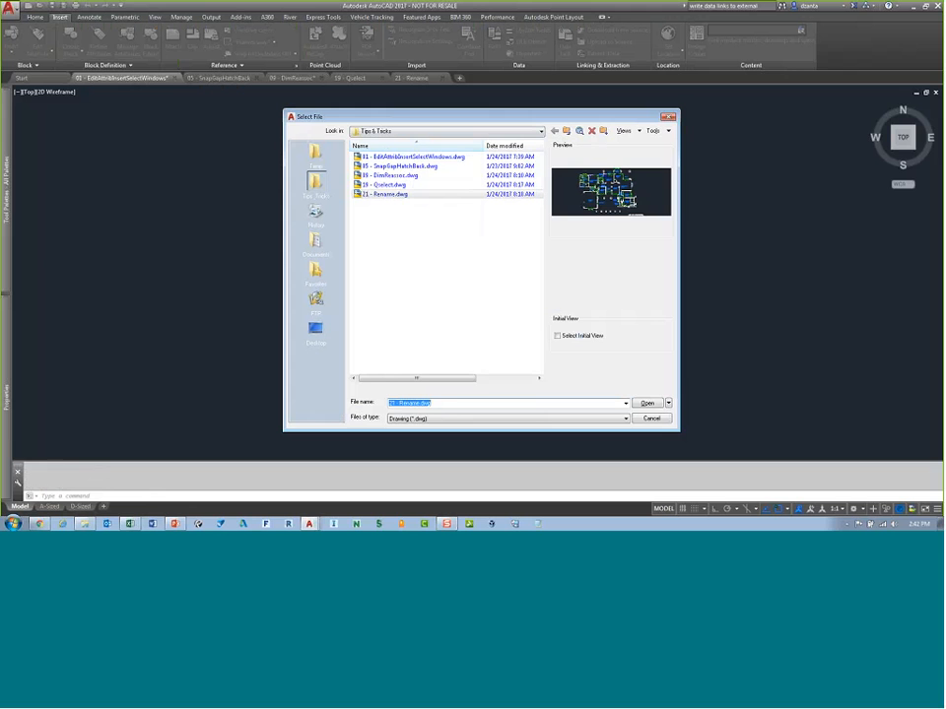
{"action": "left_click_drag", "start_coordinate": [678, 429], "coordinate": [672, 375]}
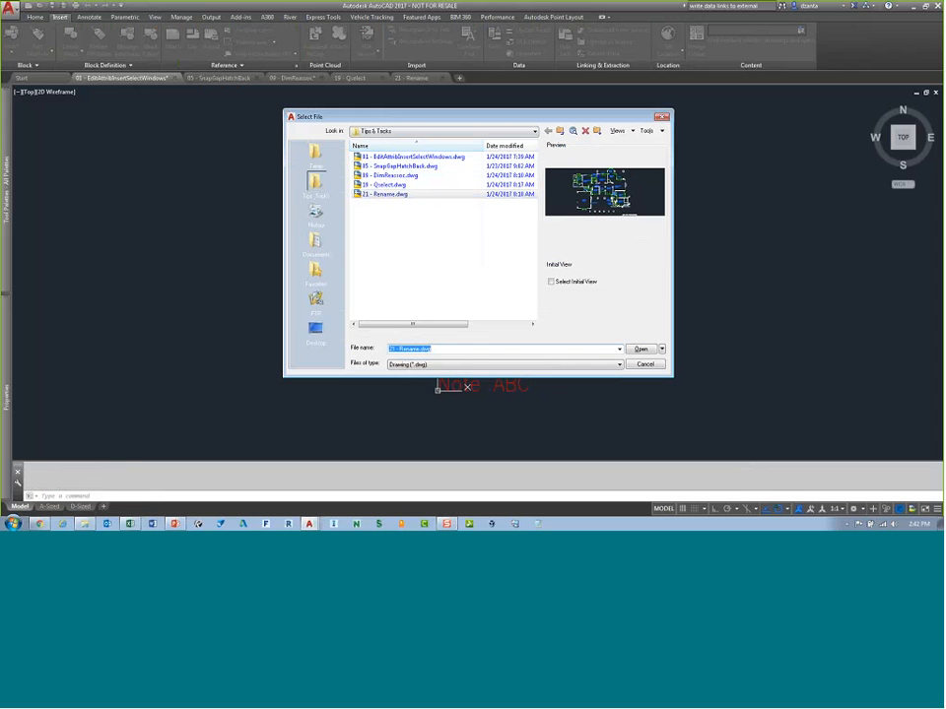
{"action": "left_click_drag", "start_coordinate": [673, 375], "coordinate": [690, 411]}
{"action": "left_click", "coordinate": [678, 117]}
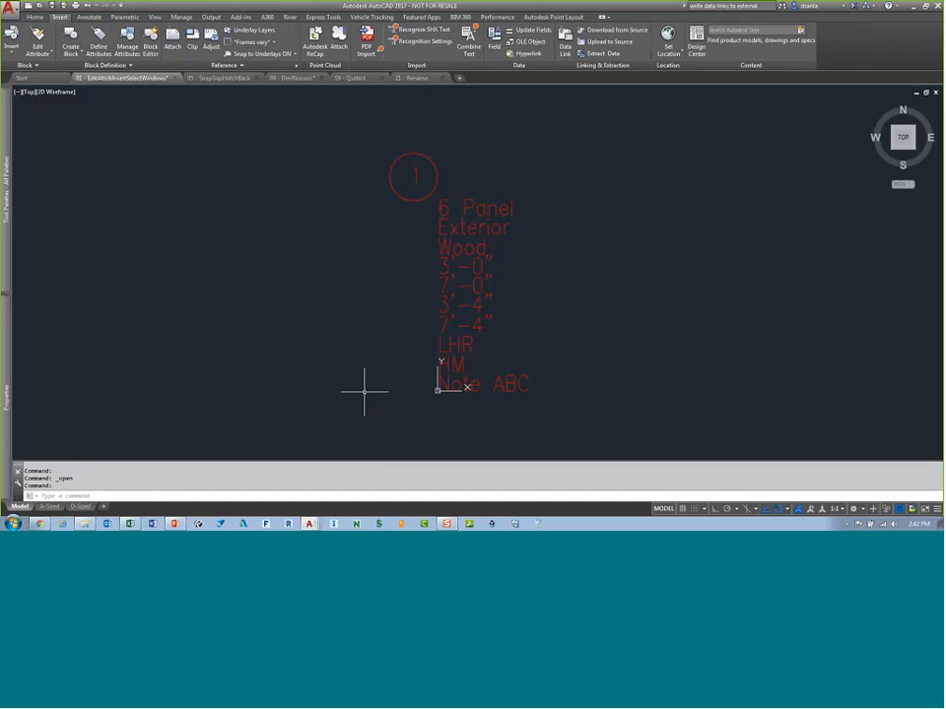
Step: Run PAGESETUP to open the Page Setup Manager and enlarge the dialog
{"action": "type", "text": "PAGESETUP"}
{"action": "key", "text": "Return"}
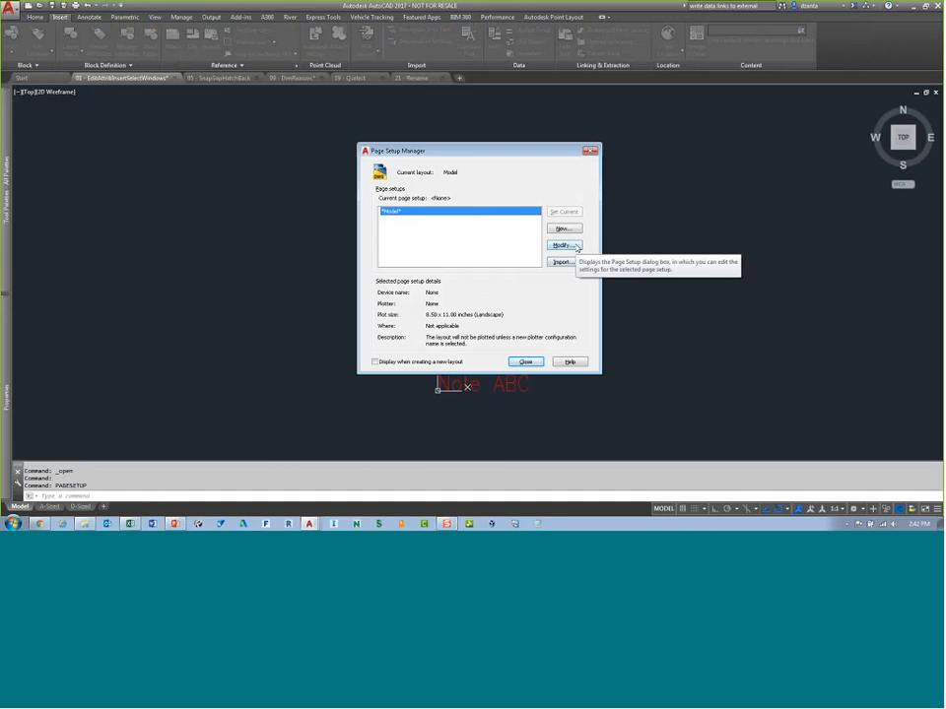
{"action": "left_click_drag", "start_coordinate": [600, 376], "coordinate": [631, 403]}
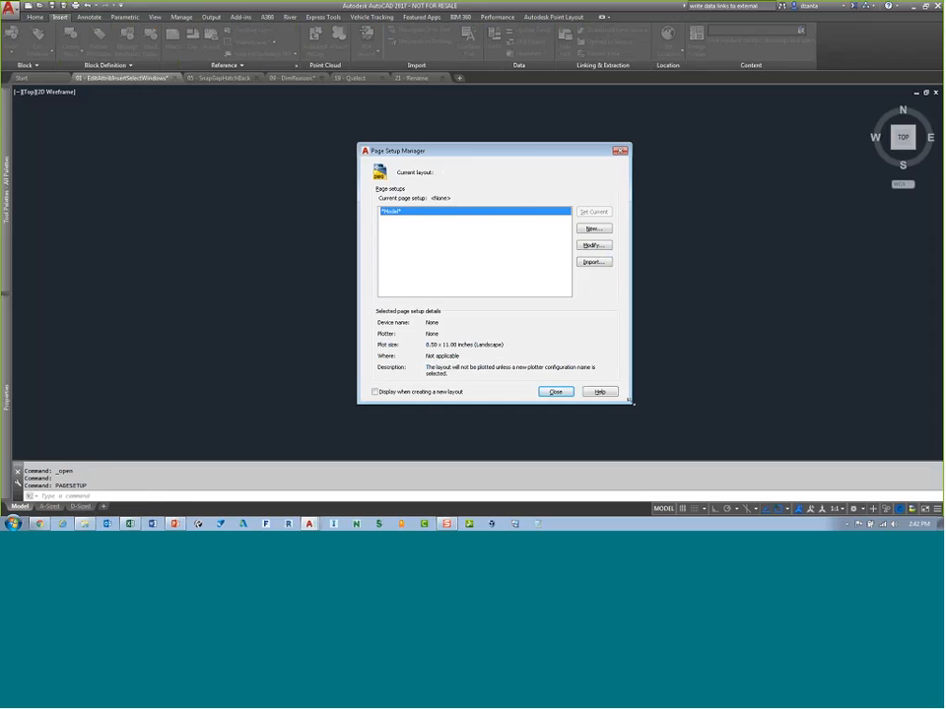
Step: Open the Page Setup dialog for Model, move it, then close it and the Page Setup Manager
{"action": "left_click", "coordinate": [593, 245]}
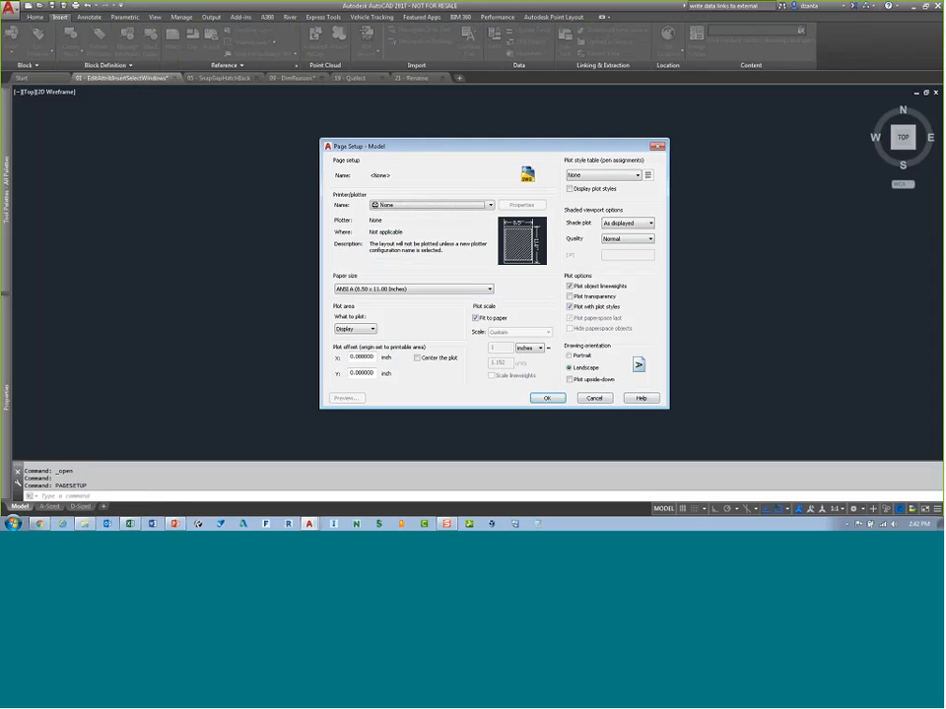
{"action": "left_click_drag", "start_coordinate": [461, 145], "coordinate": [425, 137]}
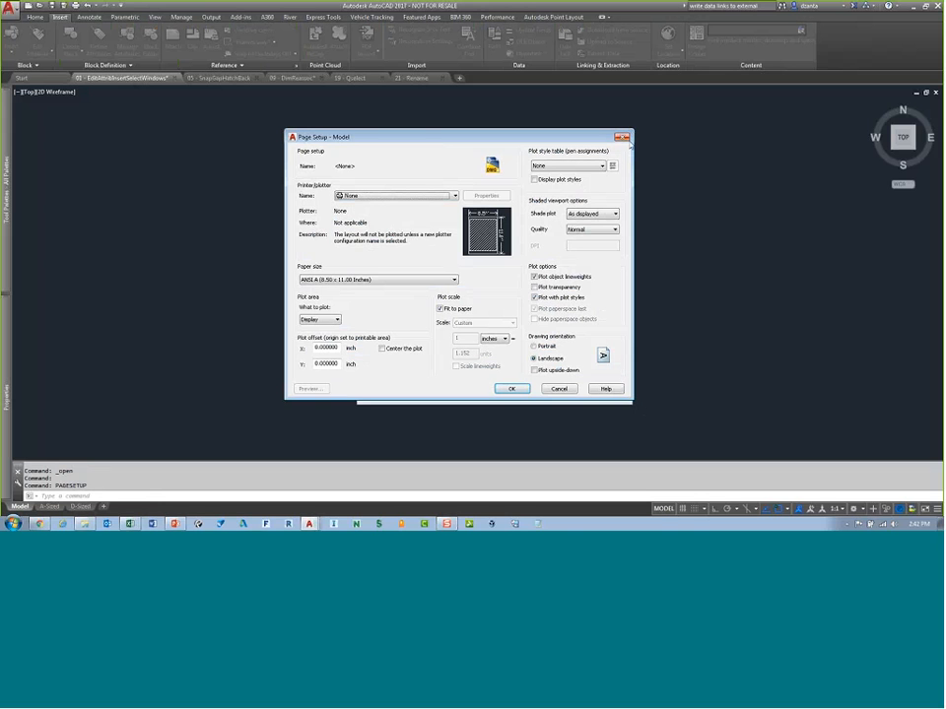
{"action": "left_click", "coordinate": [622, 137]}
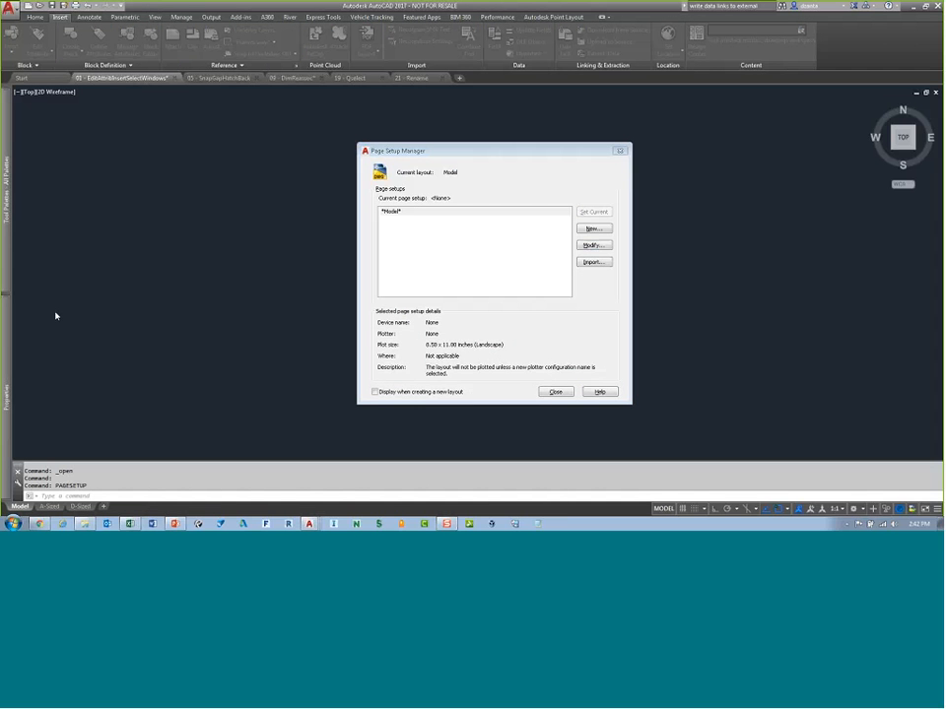
{"action": "key", "text": "Escape"}
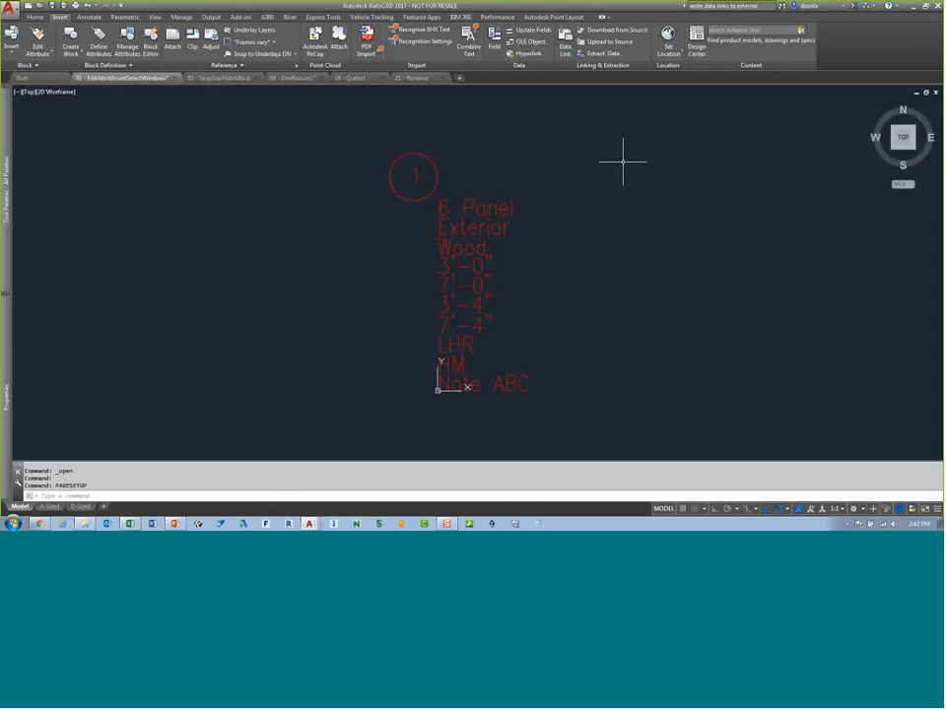
Step: Open the Layer States Manager, expand its restore options, resize and reposition the dialog, and close it
{"action": "type", "text": "LAYER"}
{"action": "key", "text": "Down"}
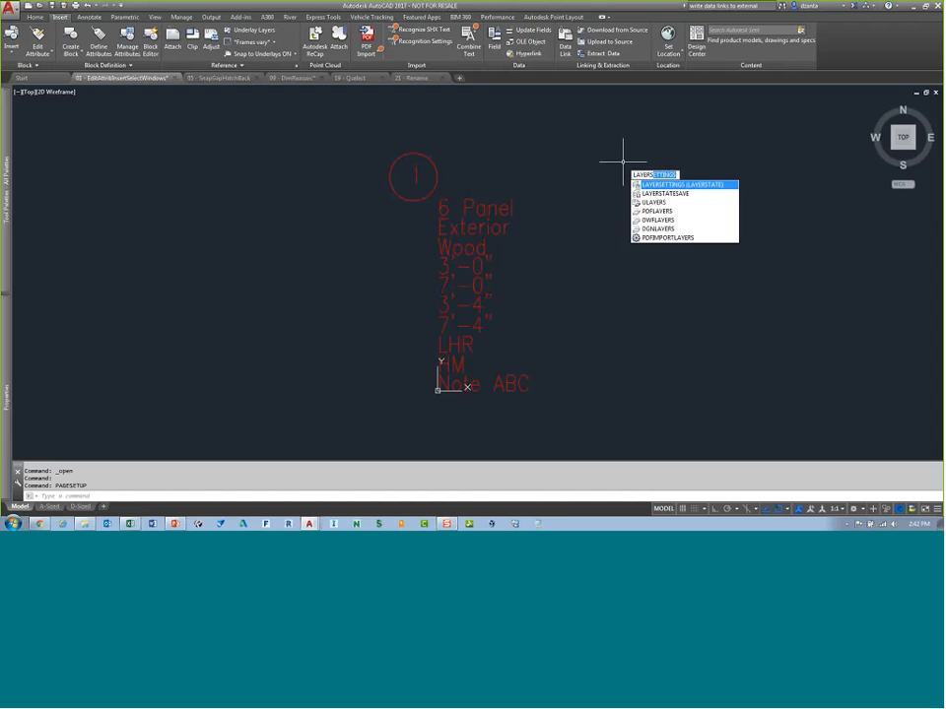
{"action": "key", "text": "Return"}
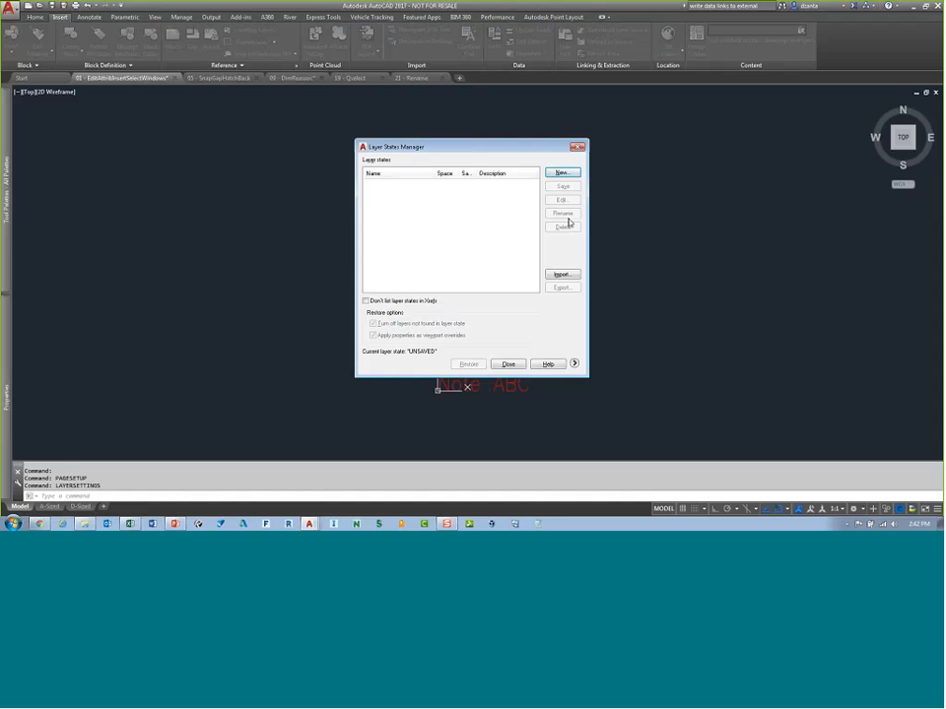
{"action": "left_click", "coordinate": [574, 363]}
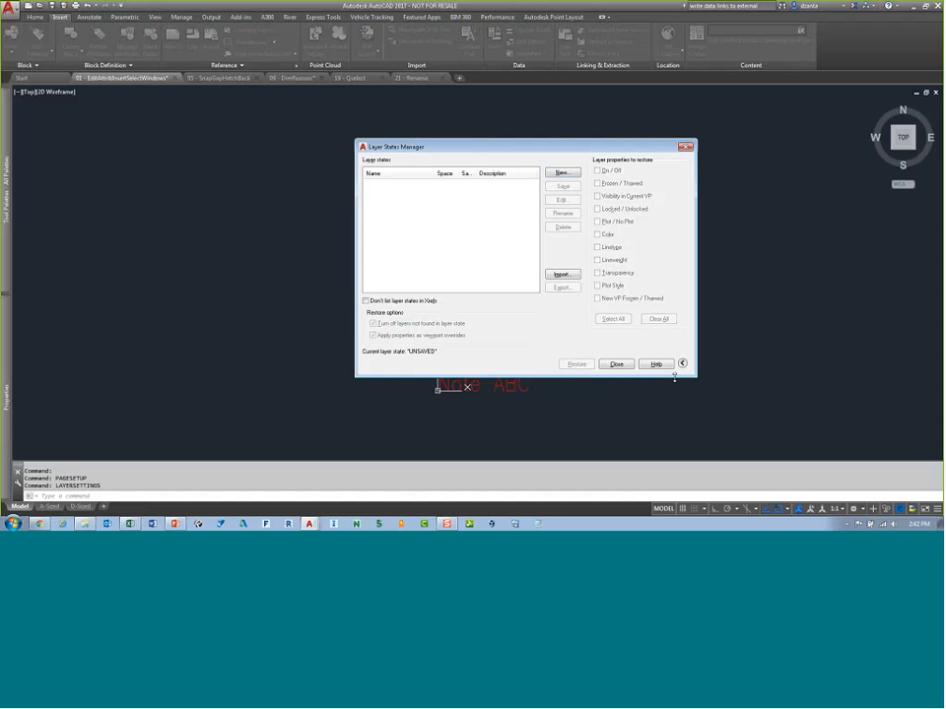
{"action": "left_click_drag", "start_coordinate": [696, 377], "coordinate": [751, 417]}
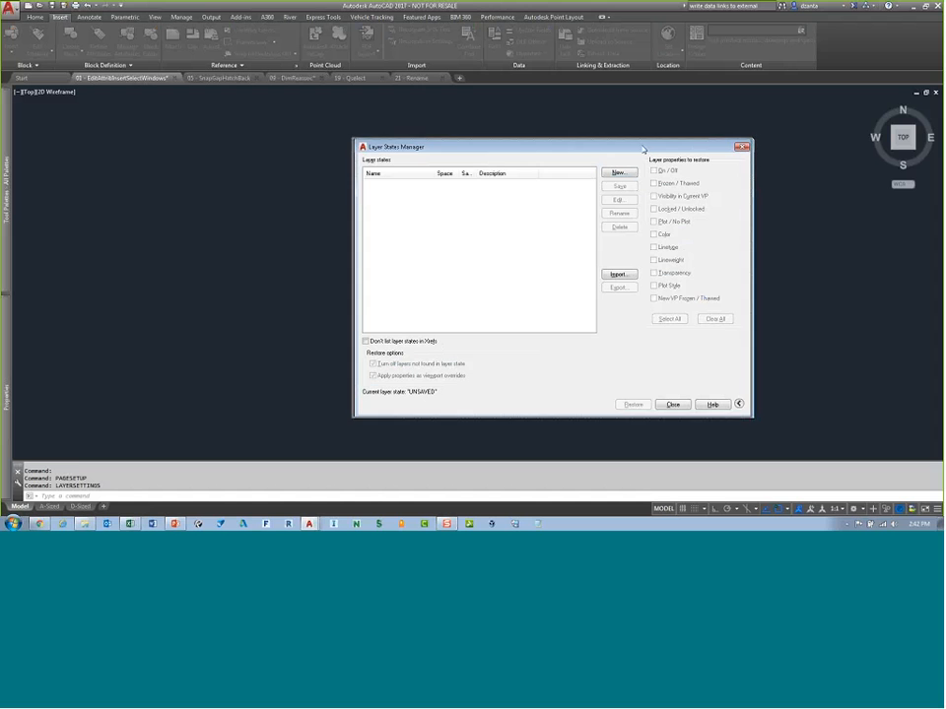
{"action": "left_click_drag", "start_coordinate": [643, 149], "coordinate": [580, 133]}
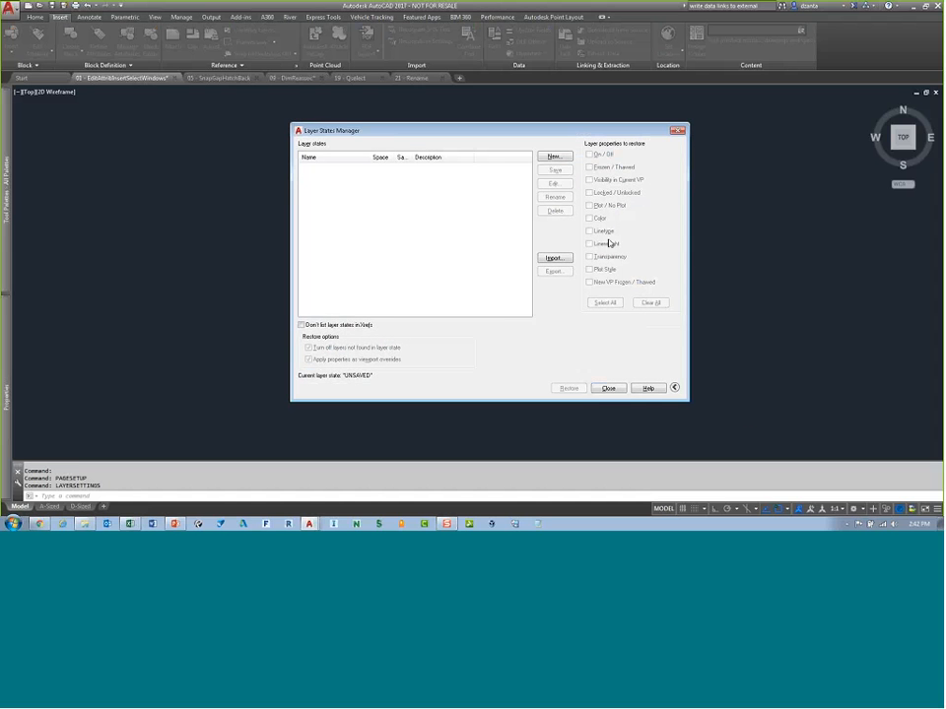
{"action": "left_click", "coordinate": [677, 130]}
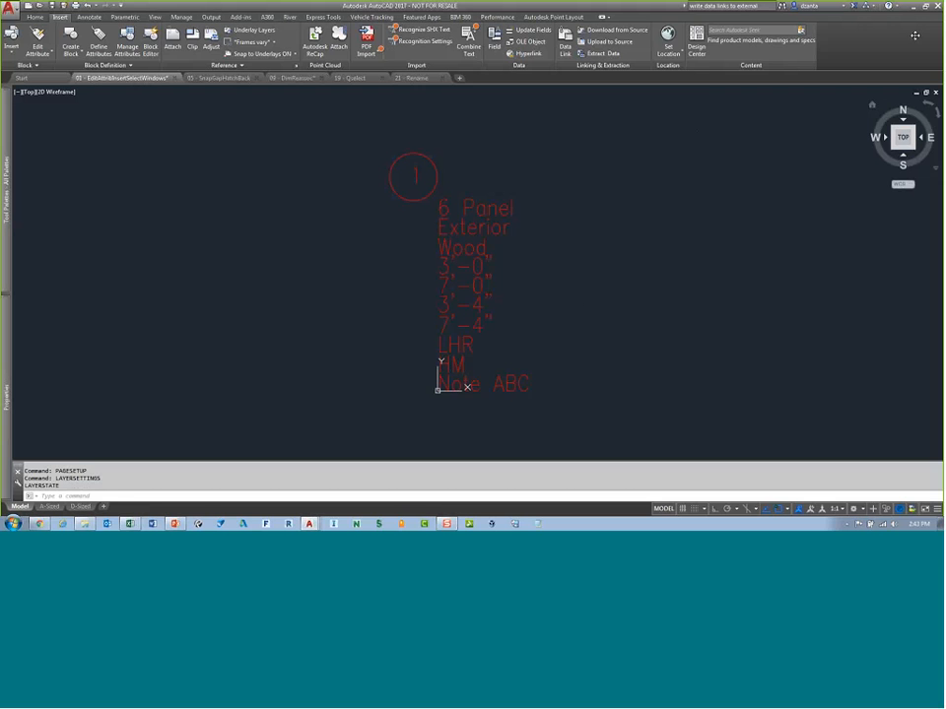
Step: Quit AutoCAD, discarding changes to 01 - EditAttrib&InsertSelectWindows.dwg and saving 09 - DimReassoc.dwg
{"action": "left_click", "coordinate": [936, 5]}
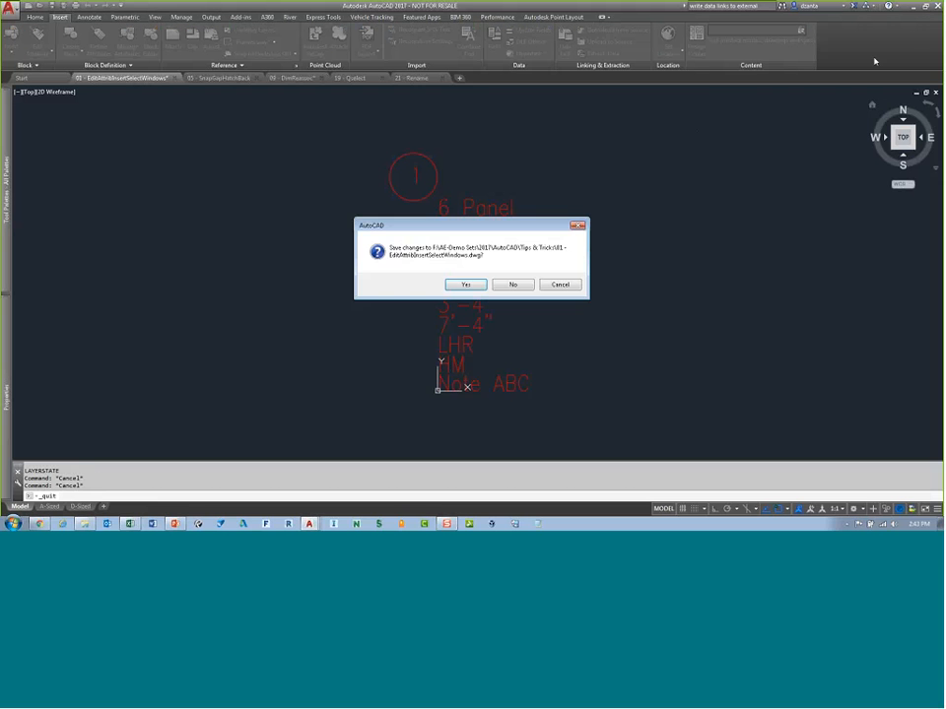
{"action": "left_click", "coordinate": [510, 284]}
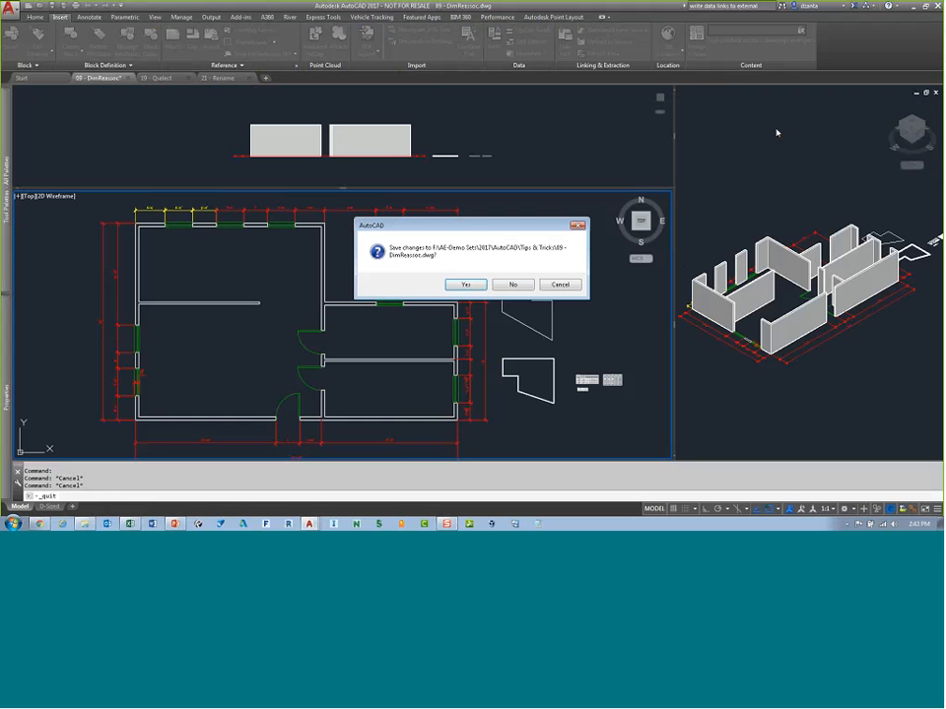
{"action": "left_click", "coordinate": [460, 282]}
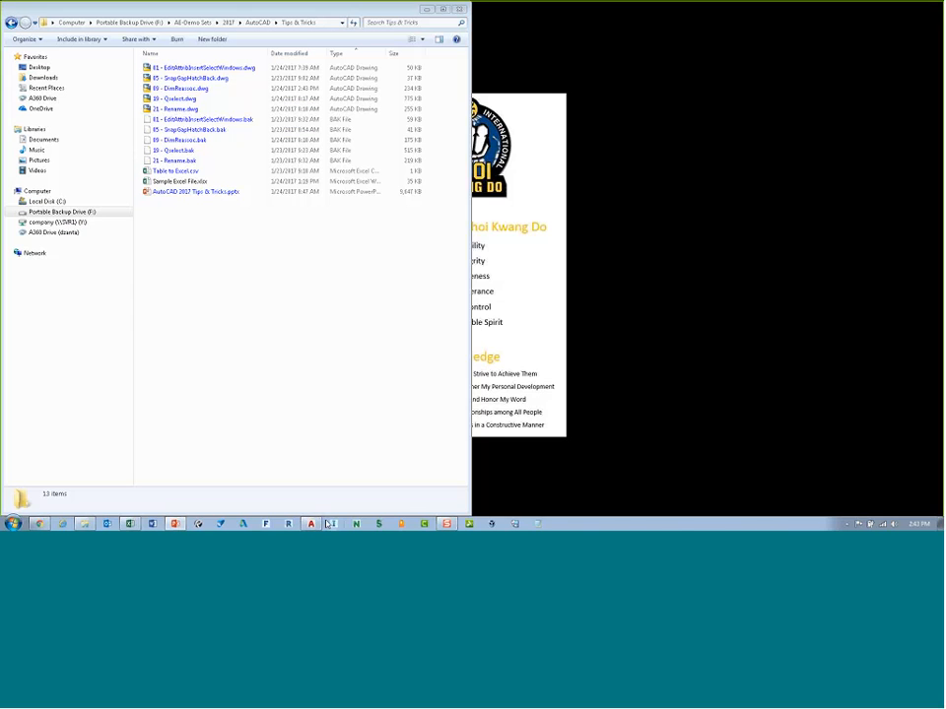
Step: Relaunch AutoCAD 2017
{"action": "left_click", "coordinate": [311, 524]}
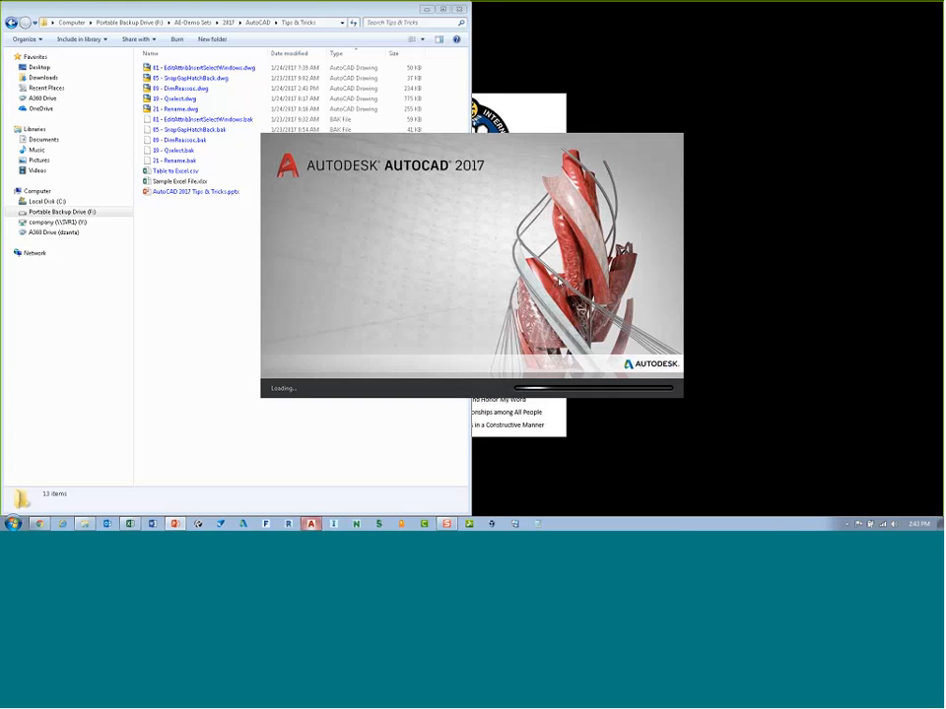
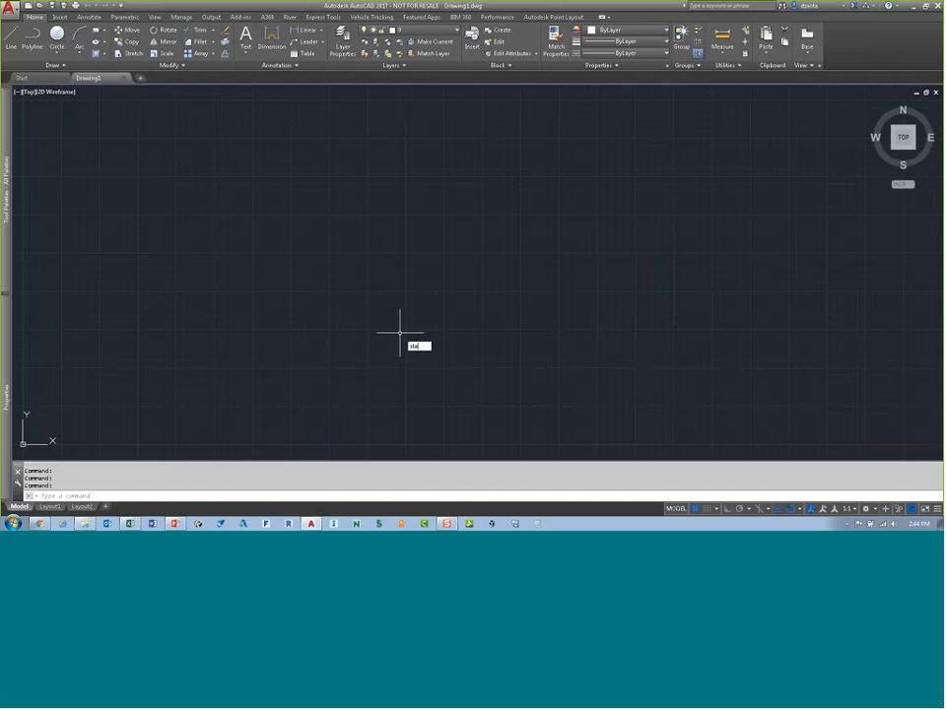
Step: Open the STARTMODE system variable prompt and cancel it without entering a value
{"action": "type", "text": "rtmode"}
{"action": "key", "text": "Return"}
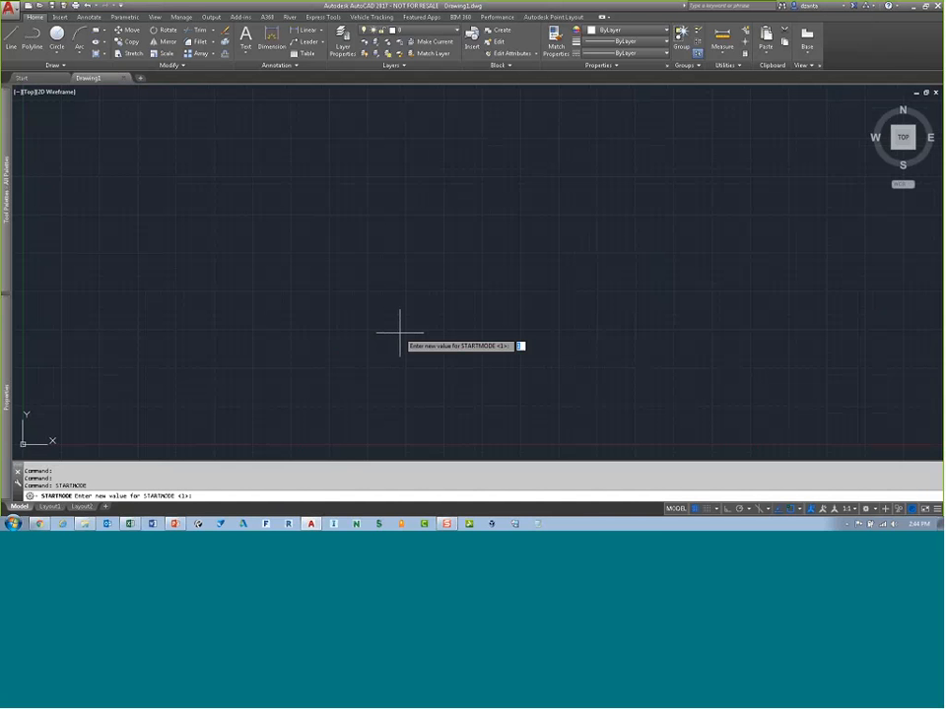
{"action": "key", "text": "Escape"}
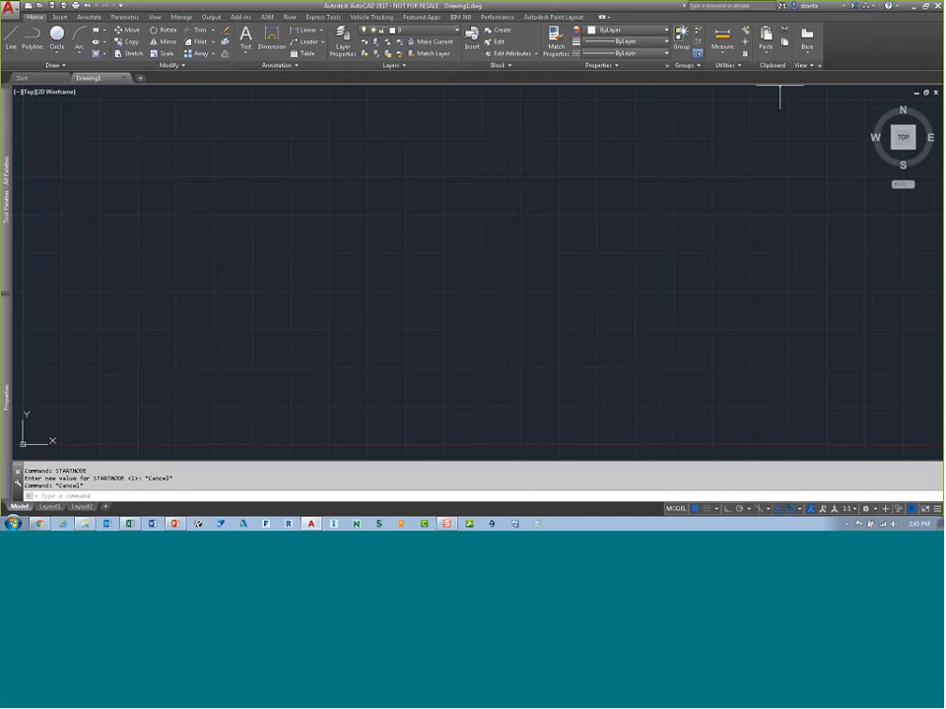
{"action": "left_click", "coordinate": [898, 7]}
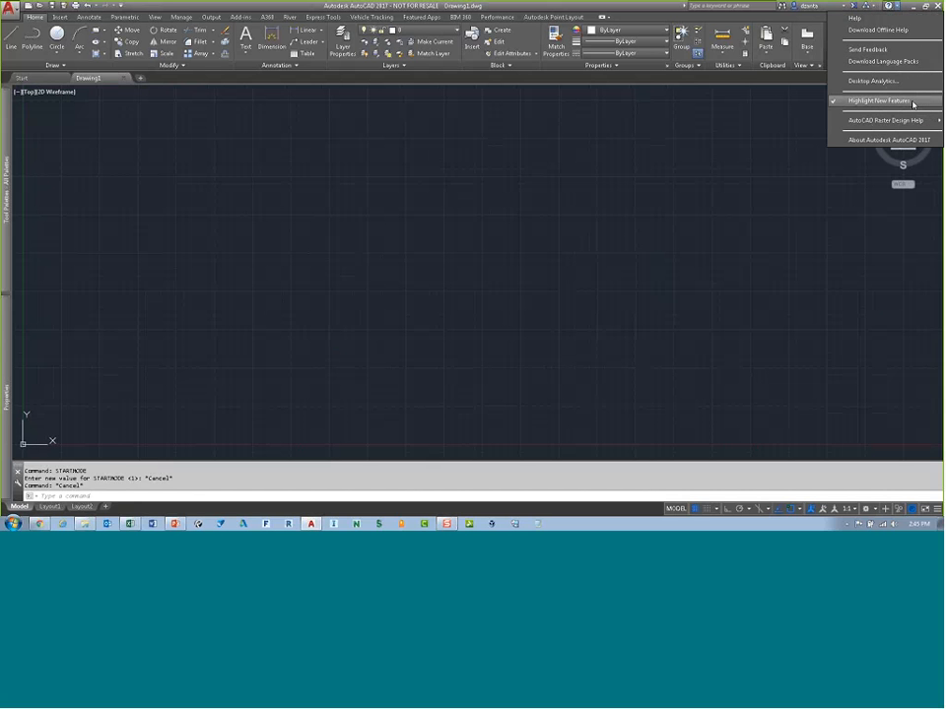
{"action": "left_click", "coordinate": [348, 144]}
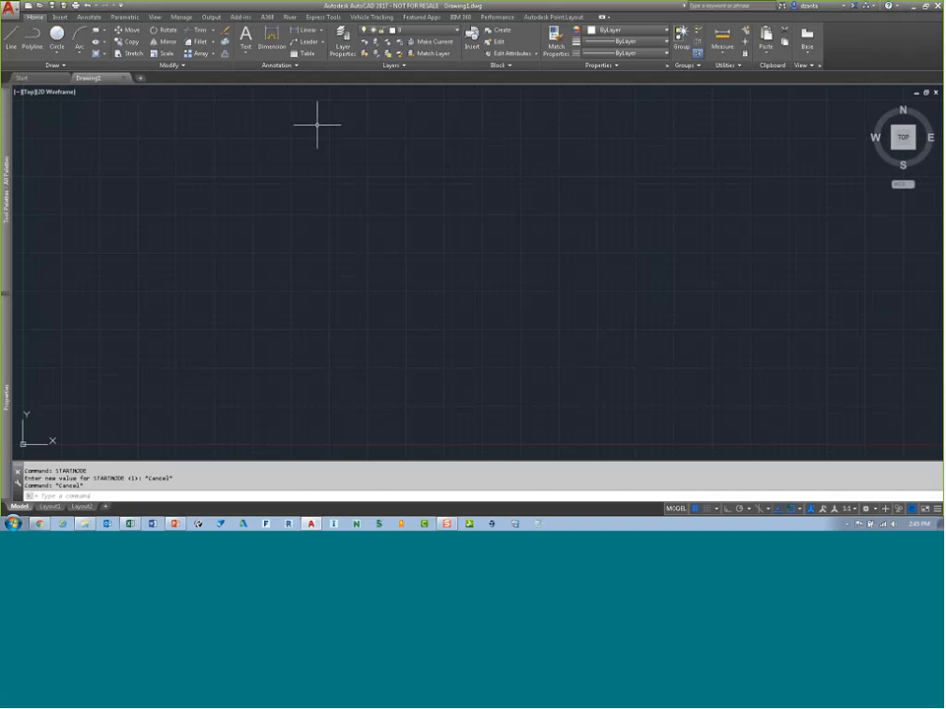
{"action": "left_click", "coordinate": [61, 16]}
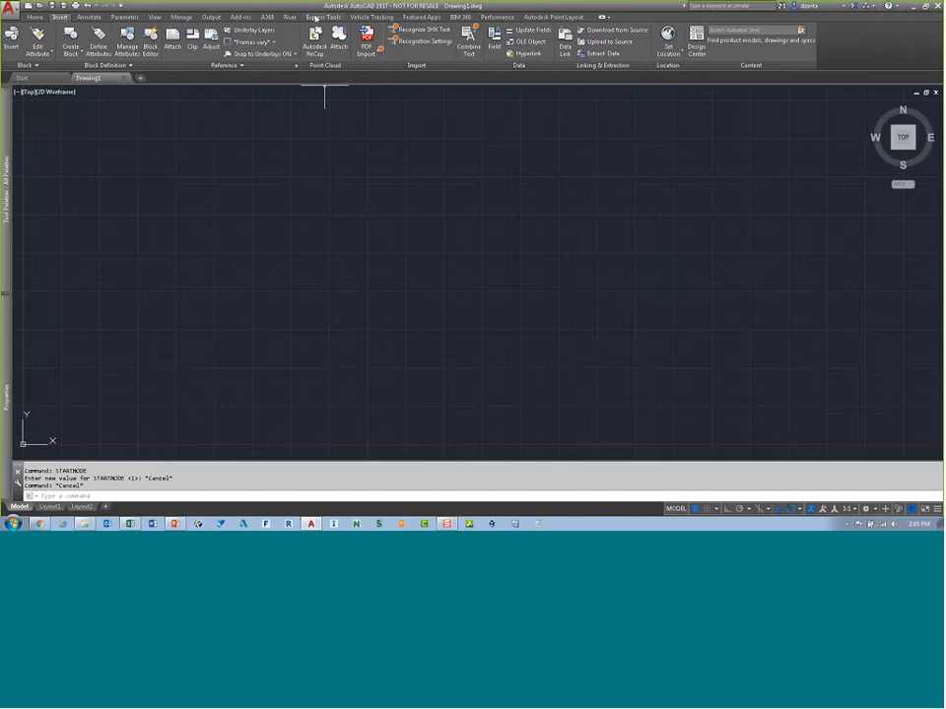
{"action": "left_click", "coordinate": [322, 16]}
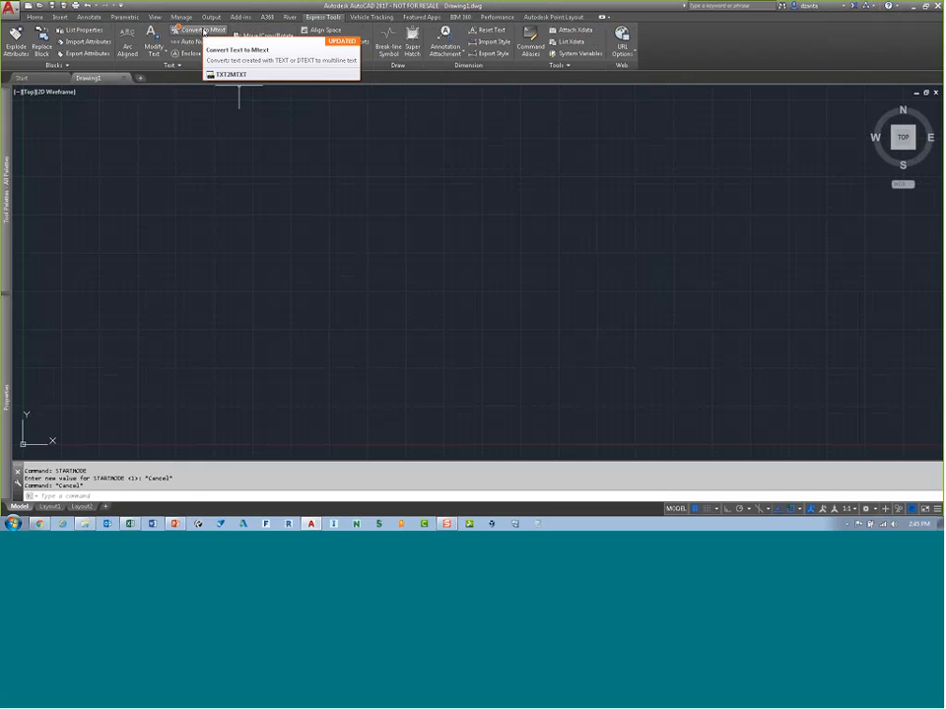
{"action": "left_click", "coordinate": [36, 17]}
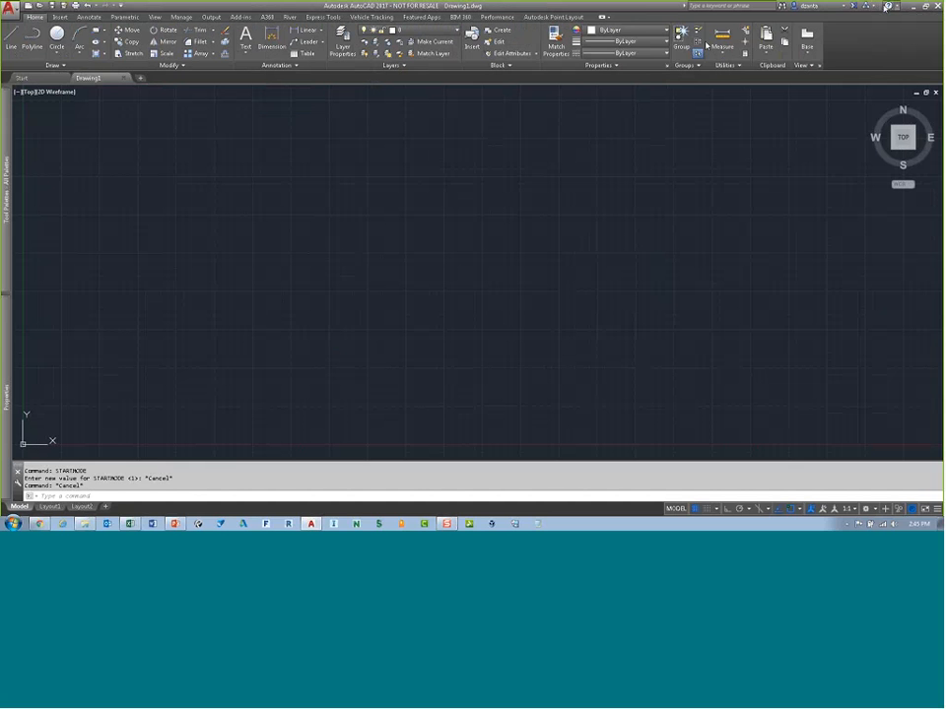
{"action": "left_click", "coordinate": [896, 6]}
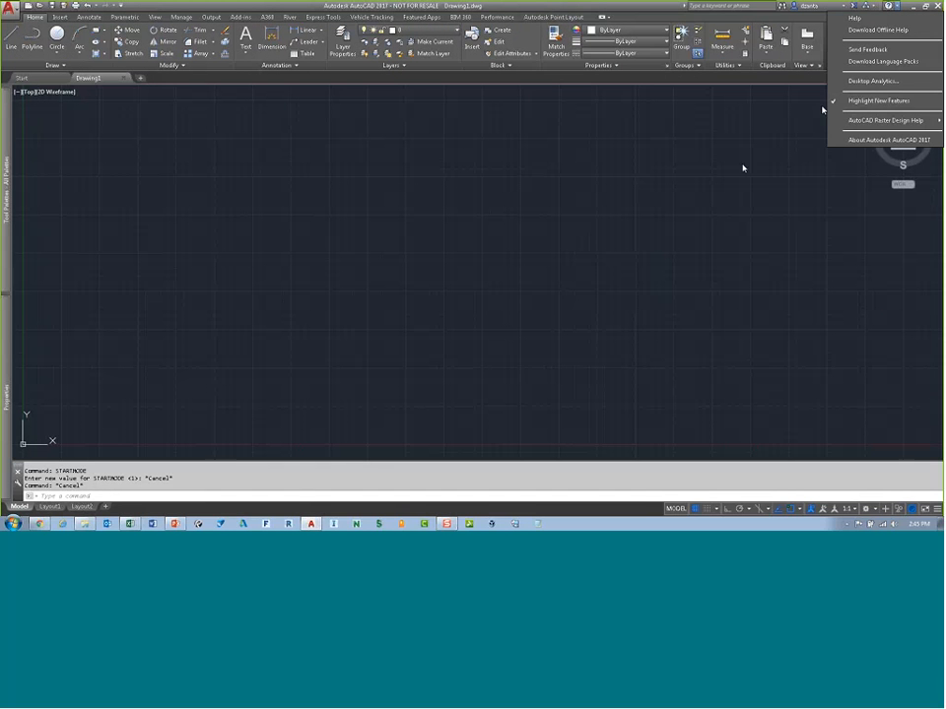
{"action": "left_click", "coordinate": [711, 192]}
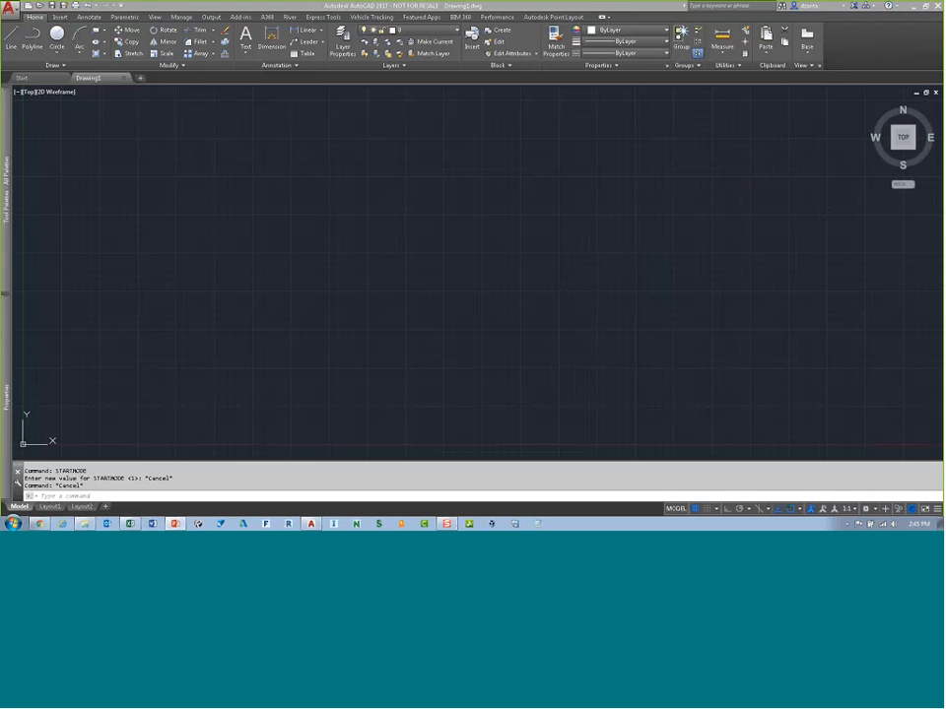
Step: Close Drawing1 and open the five .dwg files from the Tips & Tricks folder by dragging them into AutoCAD
{"action": "left_click", "coordinate": [123, 78]}
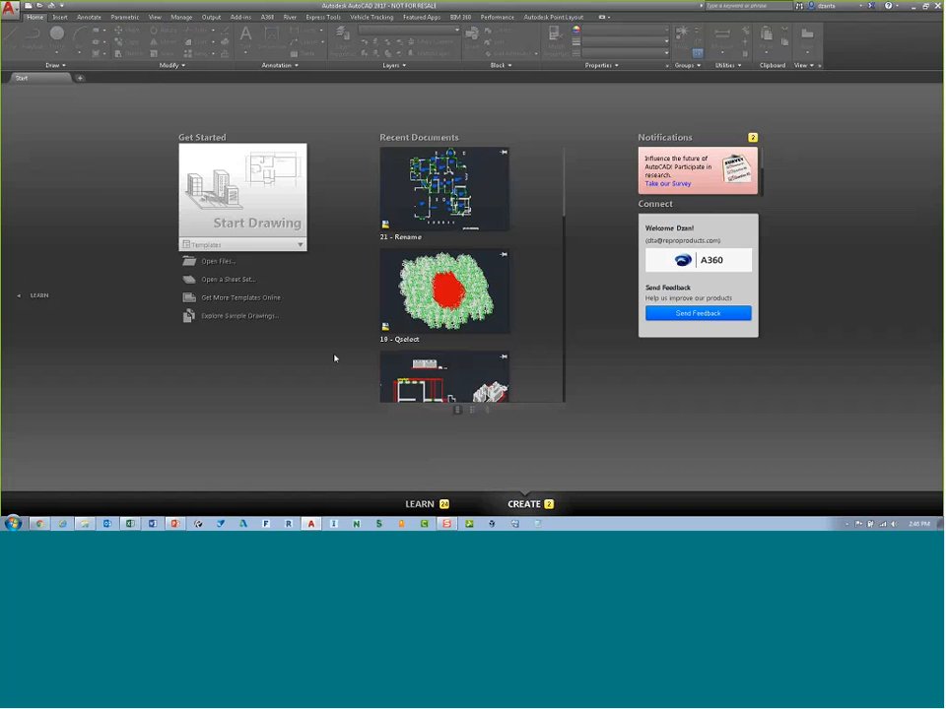
{"action": "left_click", "coordinate": [85, 524]}
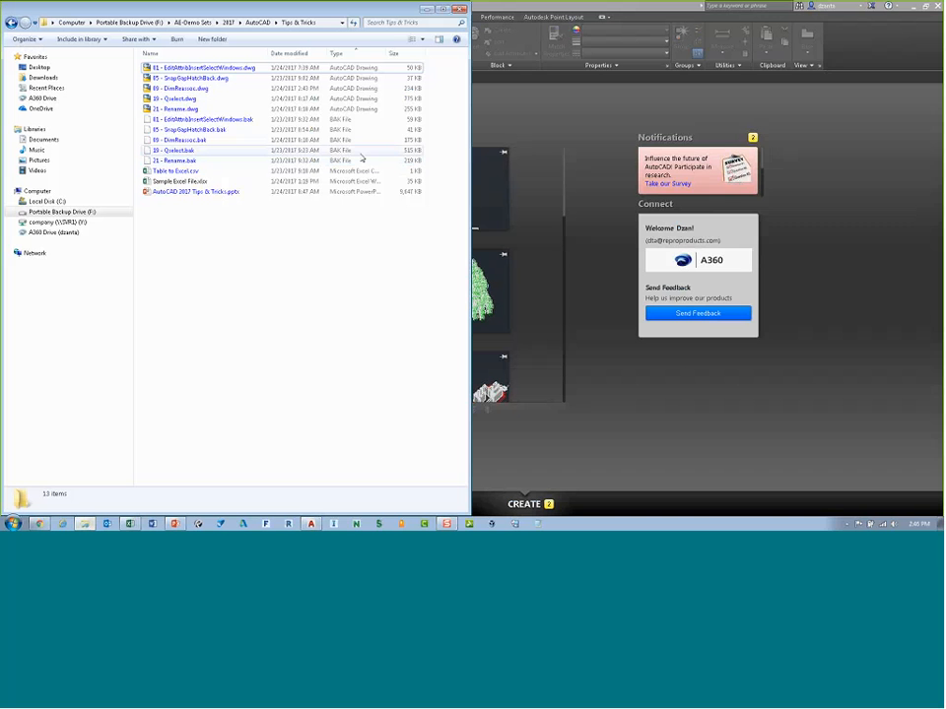
{"action": "left_click", "coordinate": [204, 109]}
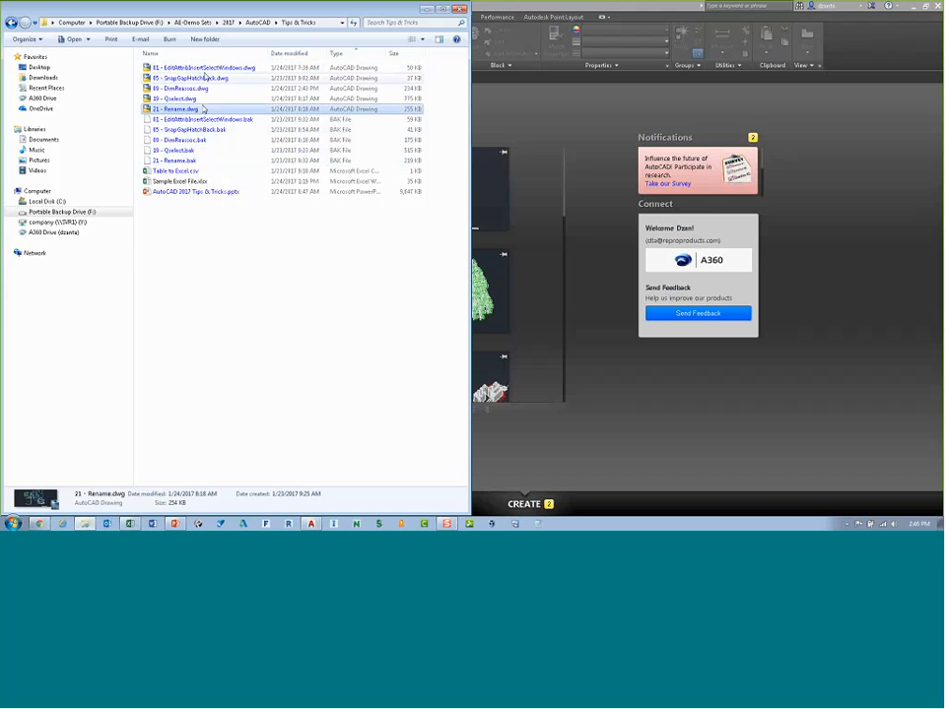
{"action": "left_click", "coordinate": [206, 69], "text": "shift"}
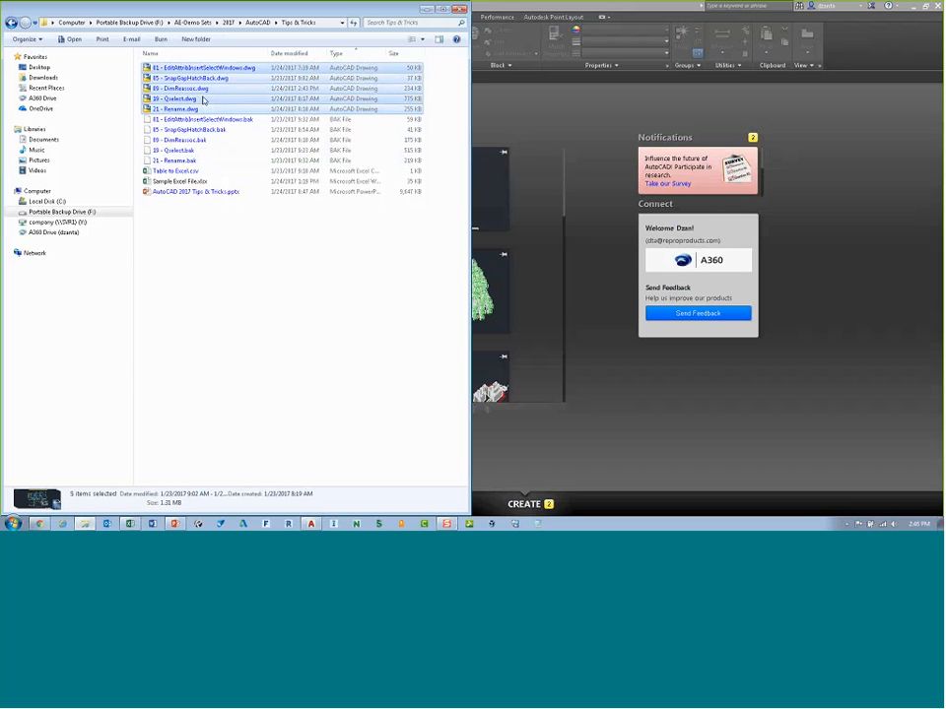
{"action": "mouse_move", "coordinate": [205, 102]}
{"action": "left_mouse_down"}
{"action": "mouse_move", "coordinate": [235, 152]}
{"action": "mouse_move", "coordinate": [640, 406]}
{"action": "mouse_move", "coordinate": [645, 399]}
{"action": "left_mouse_up"}
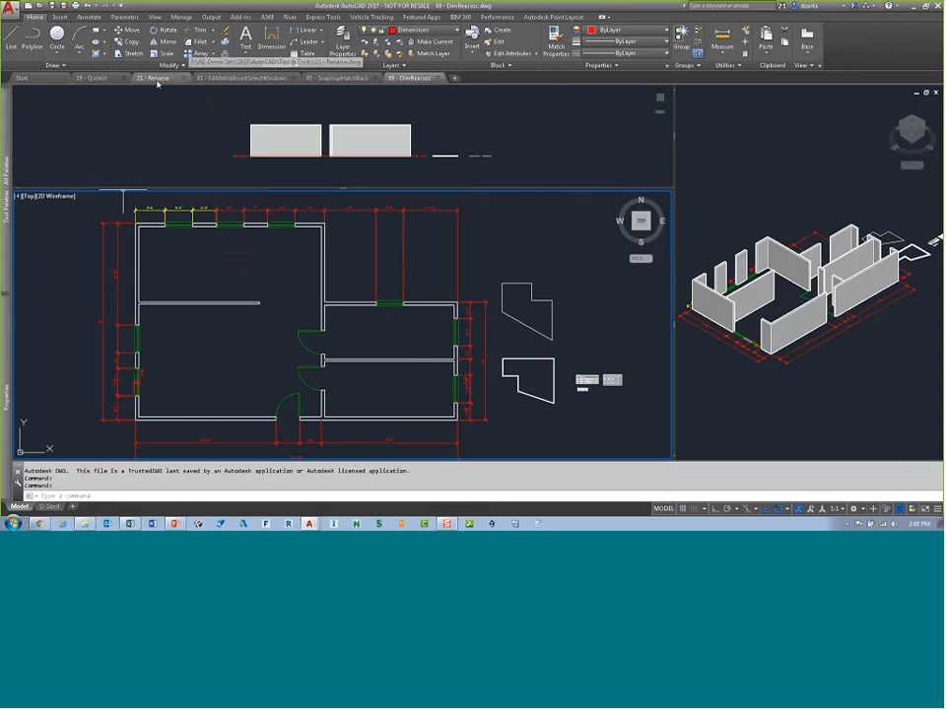
Step: Reorder the file tabs to run 01, 05, 09, 19, 21, and switch to 05 - SnapGapHatchBack
{"action": "left_click_drag", "start_coordinate": [103, 78], "coordinate": [406, 78]}
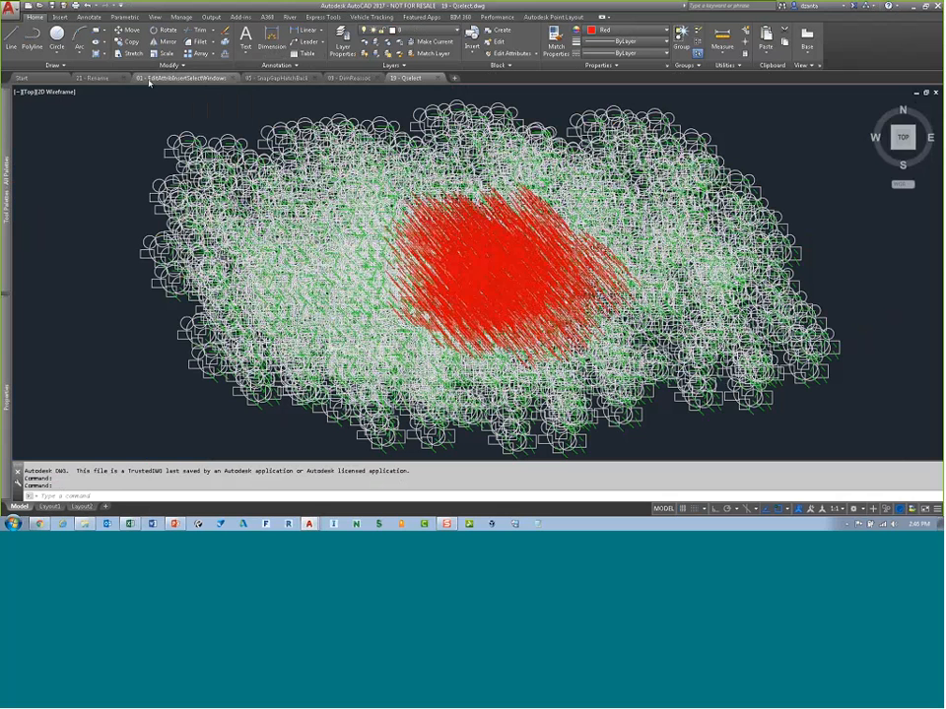
{"action": "left_click_drag", "start_coordinate": [113, 79], "coordinate": [406, 78]}
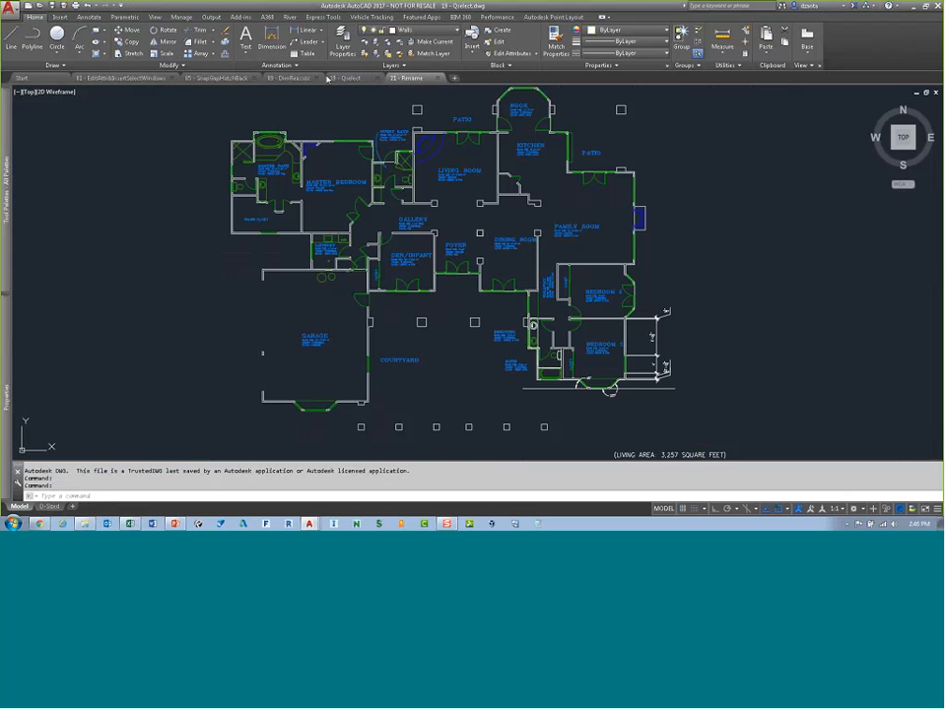
{"action": "left_click", "coordinate": [129, 78]}
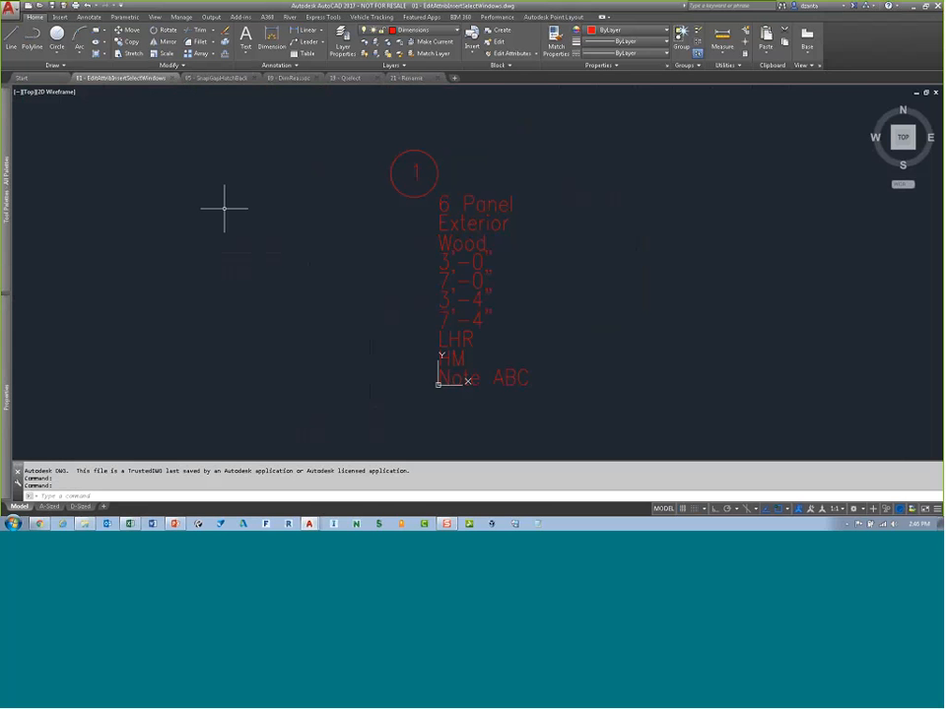
{"action": "left_click", "coordinate": [218, 78]}
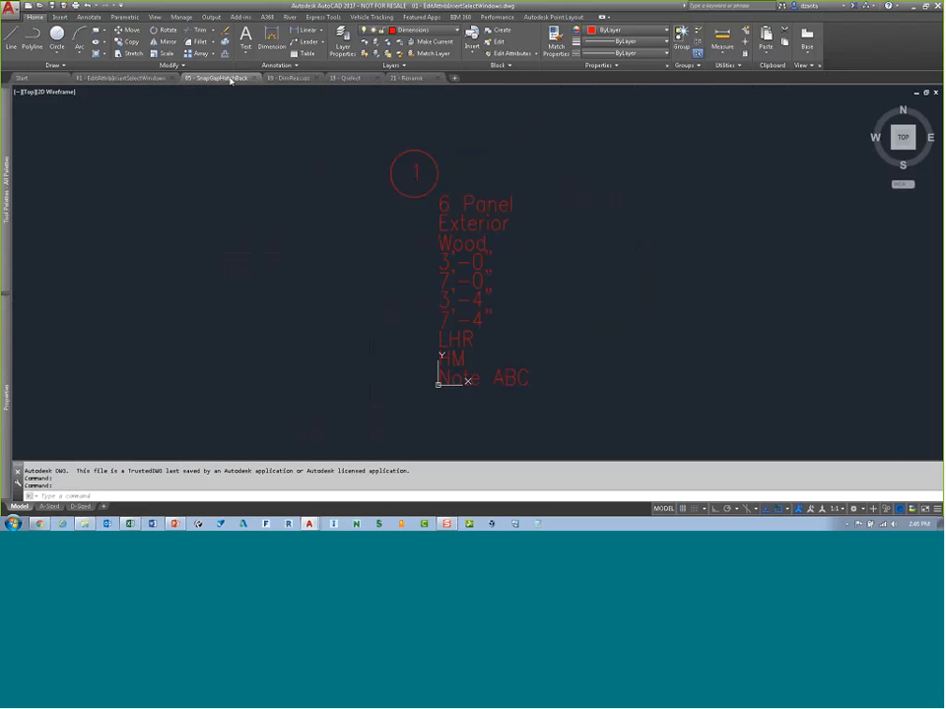
Step: Zoom in on the dashed line and crossing-select across a gap in its linetype, then clear the selection
{"action": "scroll", "coordinate": [439, 289], "scroll_direction": "up", "scroll_amount": 5}
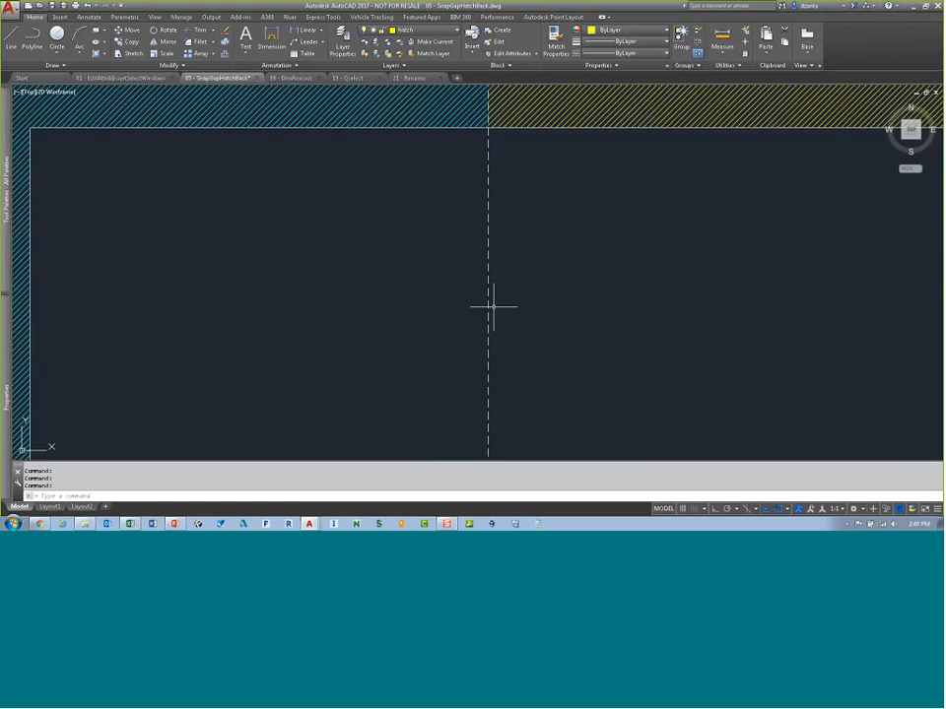
{"action": "mouse_move", "coordinate": [492, 309]}
{"action": "middle_mouse_down"}
{"action": "mouse_move", "coordinate": [533, 258]}
{"action": "mouse_move", "coordinate": [535, 203]}
{"action": "mouse_move", "coordinate": [562, 262]}
{"action": "mouse_move", "coordinate": [574, 215]}
{"action": "middle_mouse_up"}
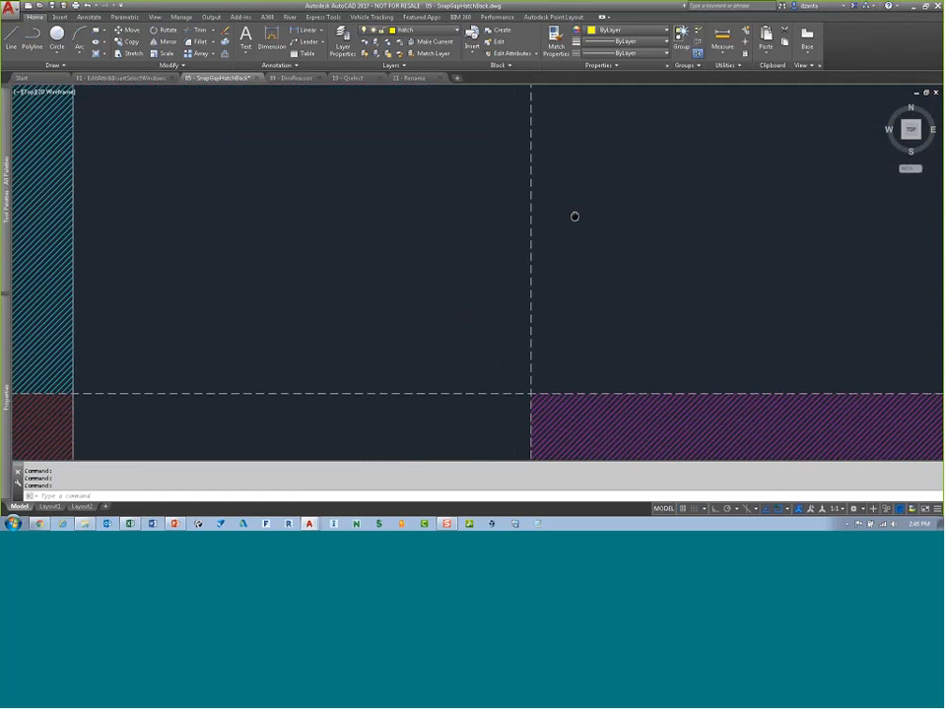
{"action": "scroll", "coordinate": [547, 226], "scroll_direction": "up", "scroll_amount": 4}
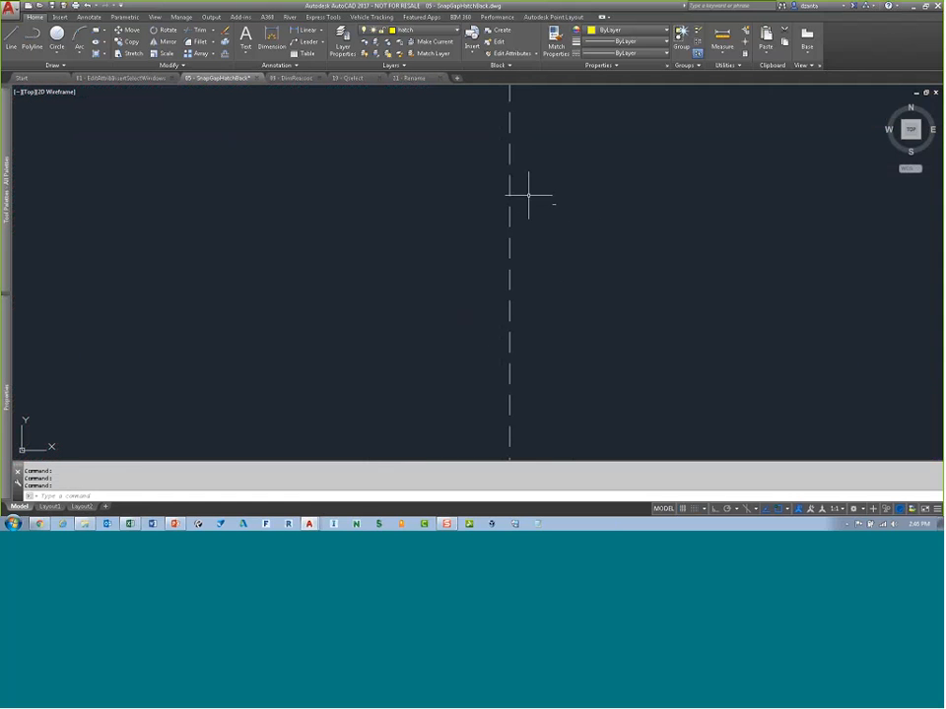
{"action": "scroll", "coordinate": [528, 189], "scroll_direction": "up", "scroll_amount": 2}
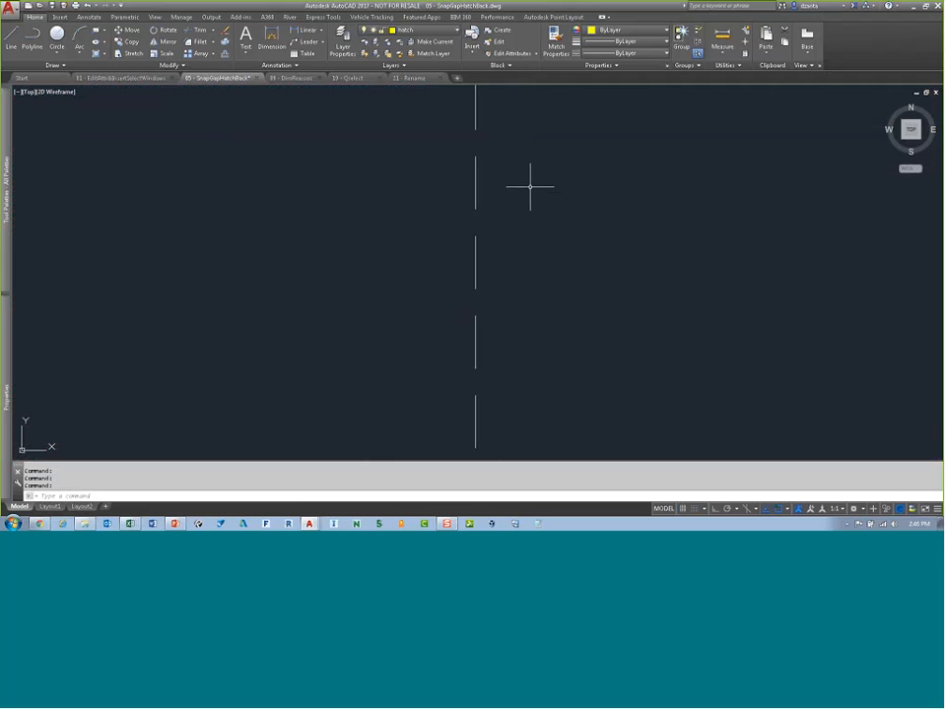
{"action": "scroll", "coordinate": [528, 229], "scroll_direction": "up", "scroll_amount": 1}
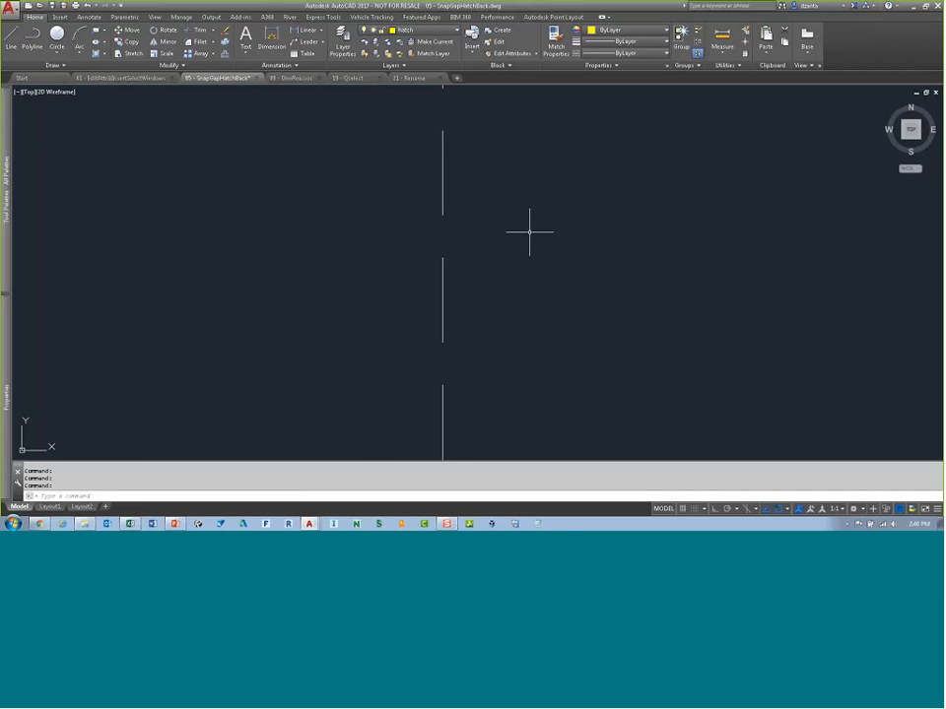
{"action": "left_click", "coordinate": [673, 238]}
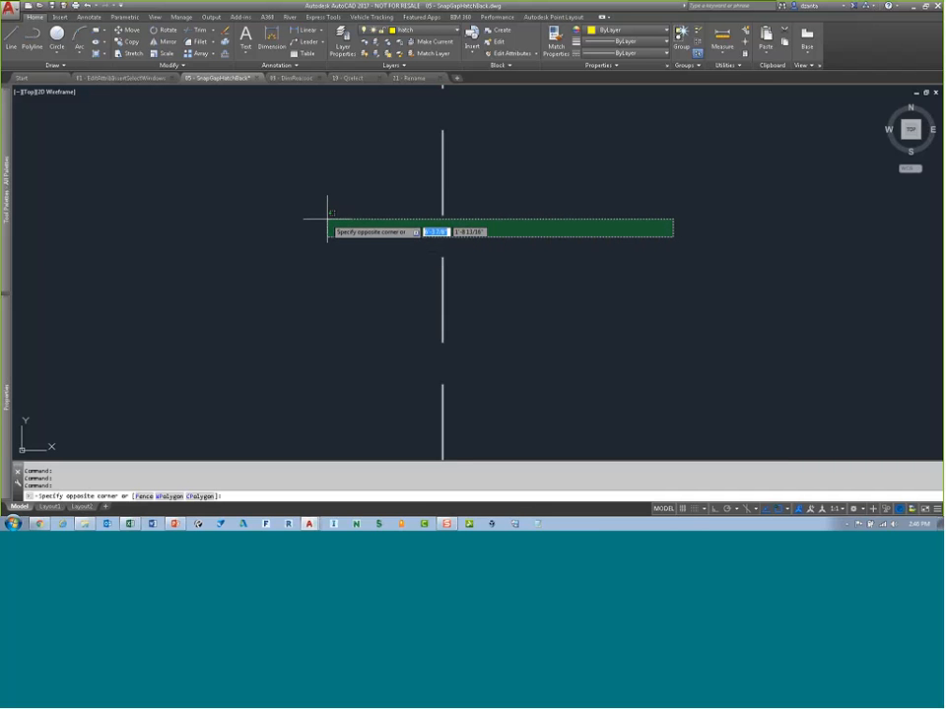
{"action": "left_click", "coordinate": [328, 219]}
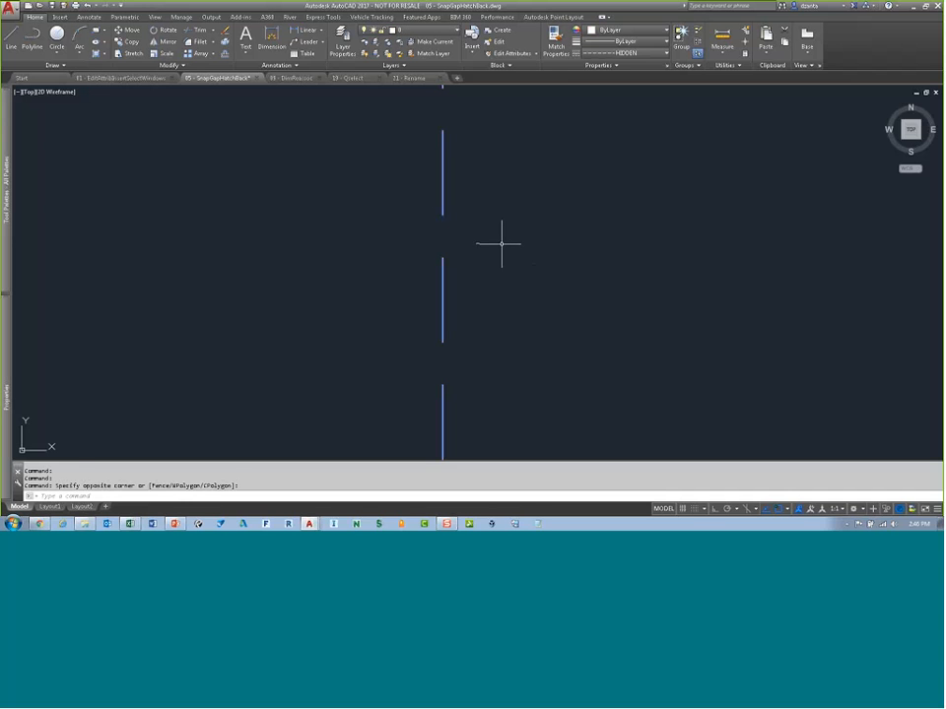
{"action": "key", "text": "Escape"}
{"action": "key", "text": "Escape"}
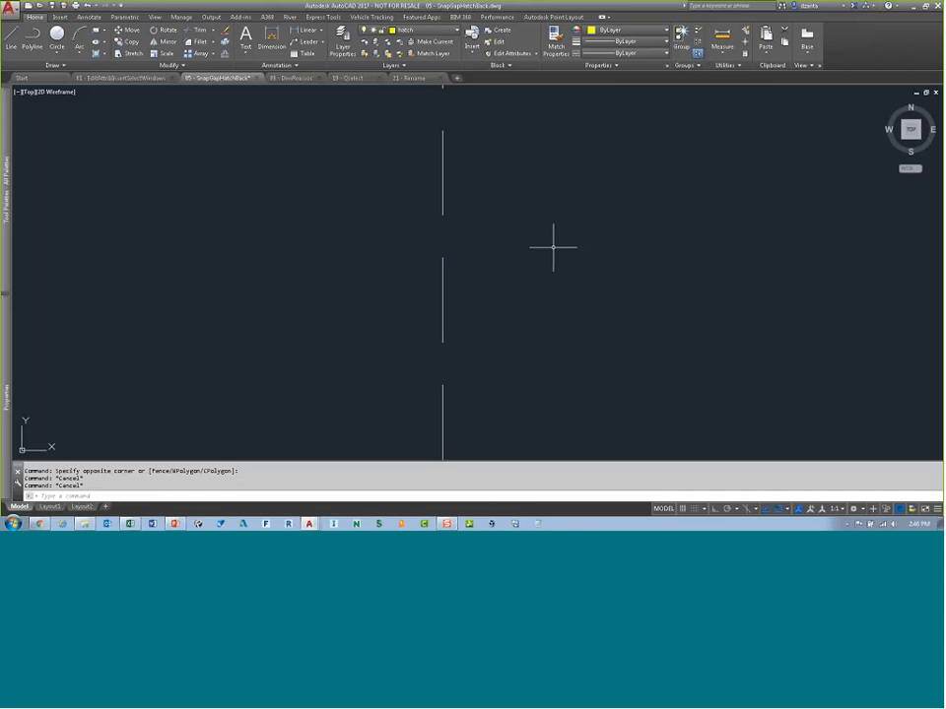
Step: Set LTGAPSELECTION to 0 and start a crossing selection in a linetype gap, then cancel it
{"action": "type", "text": "htg"}
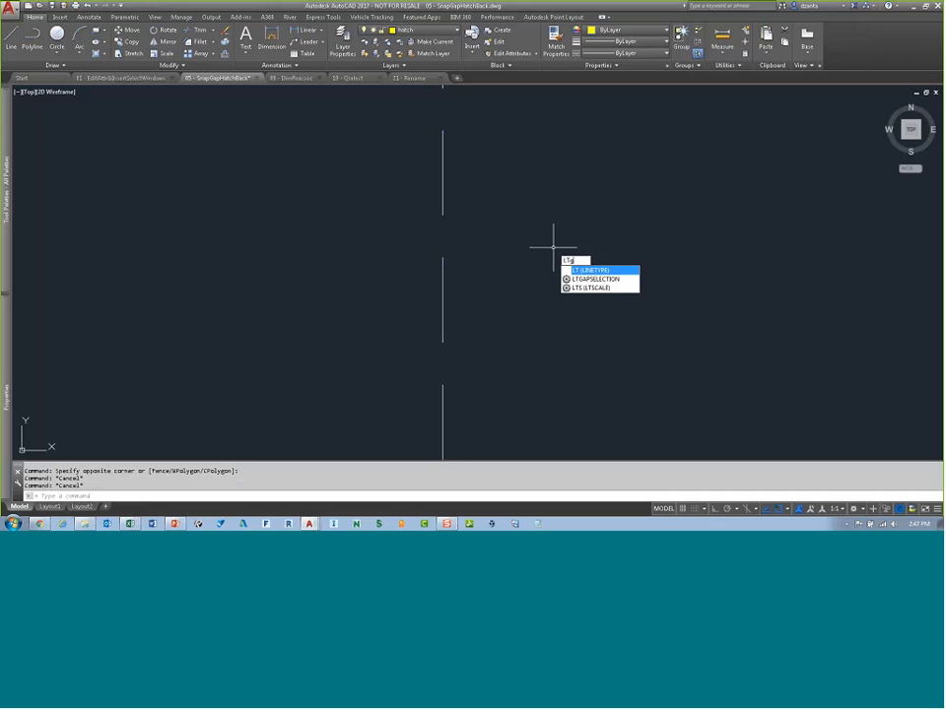
{"action": "type", "text": "aps"}
{"action": "key", "text": "Return"}
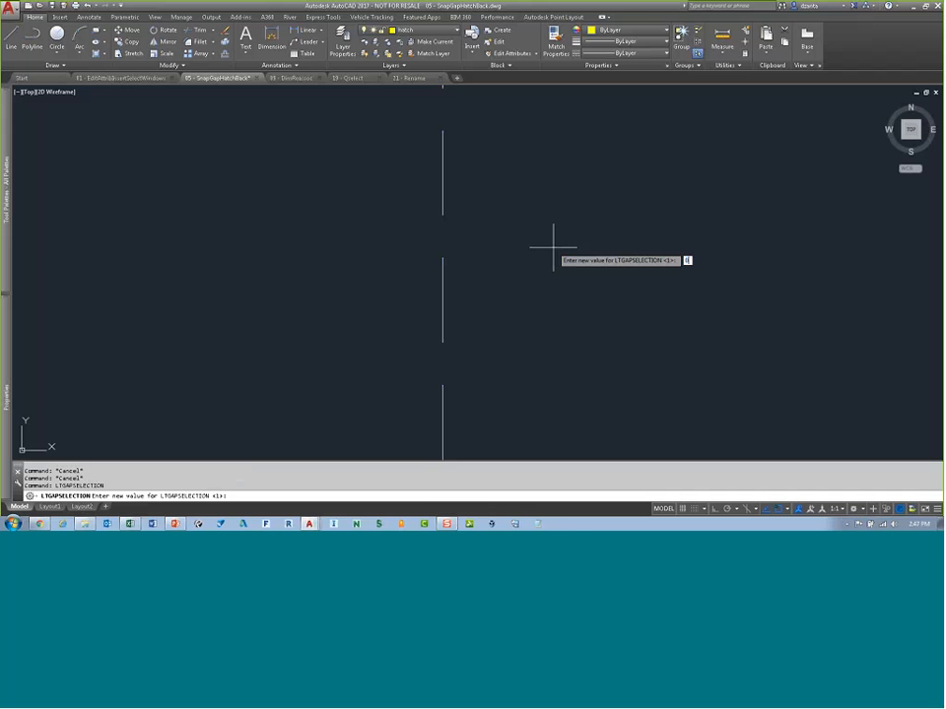
{"action": "type", "text": "0"}
{"action": "key", "text": "Return"}
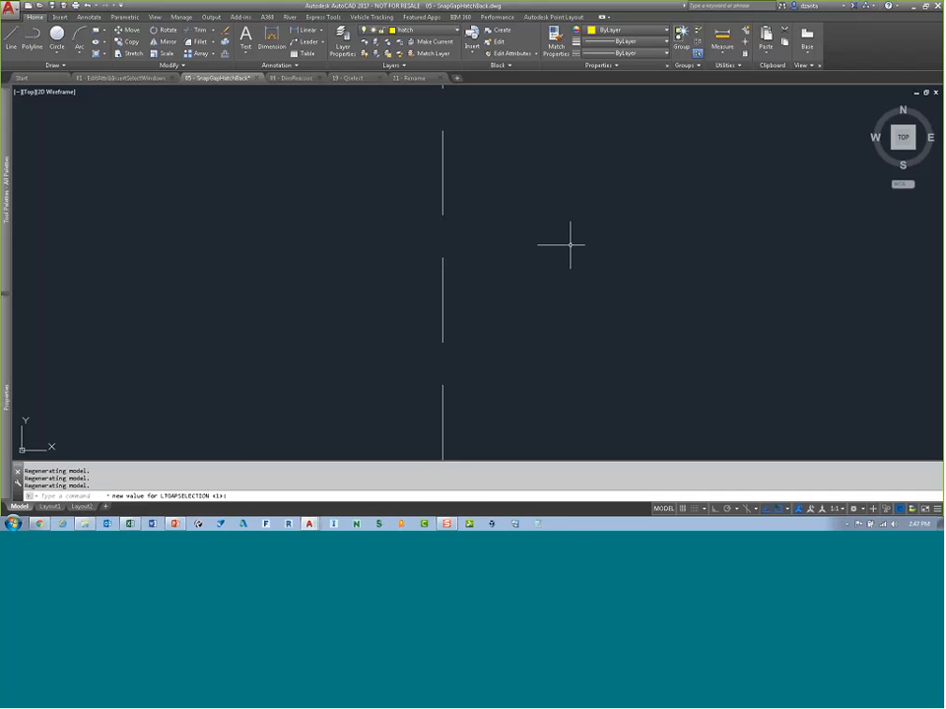
{"action": "left_click", "coordinate": [651, 228]}
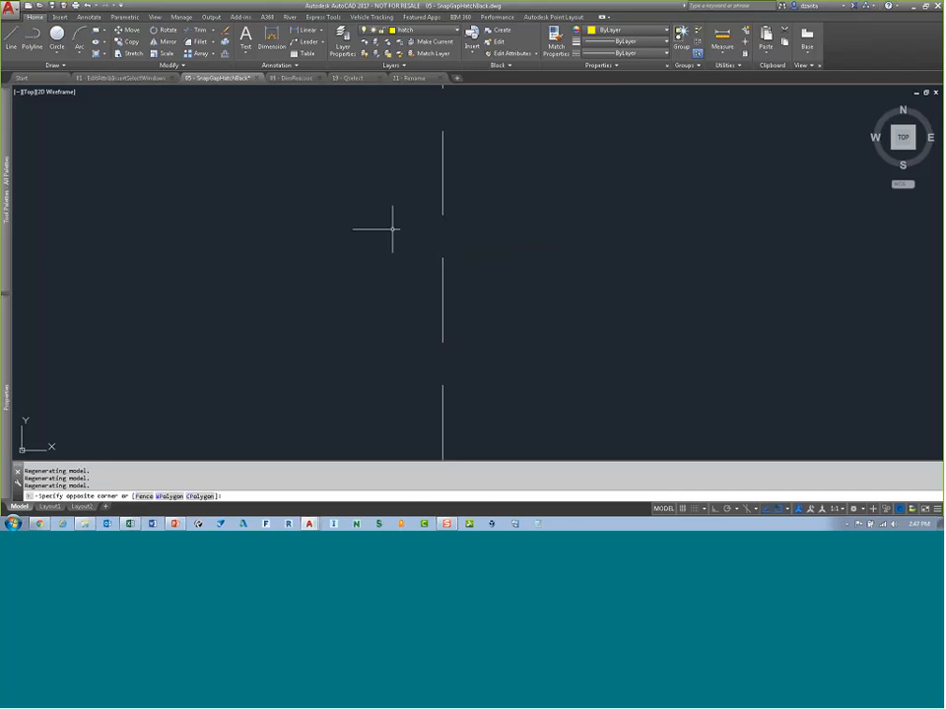
{"action": "key", "text": "Escape"}
Step: Set the LTGAPSELECTION system variable to 1
{"action": "type", "text": "LTGAPSELECTION"}
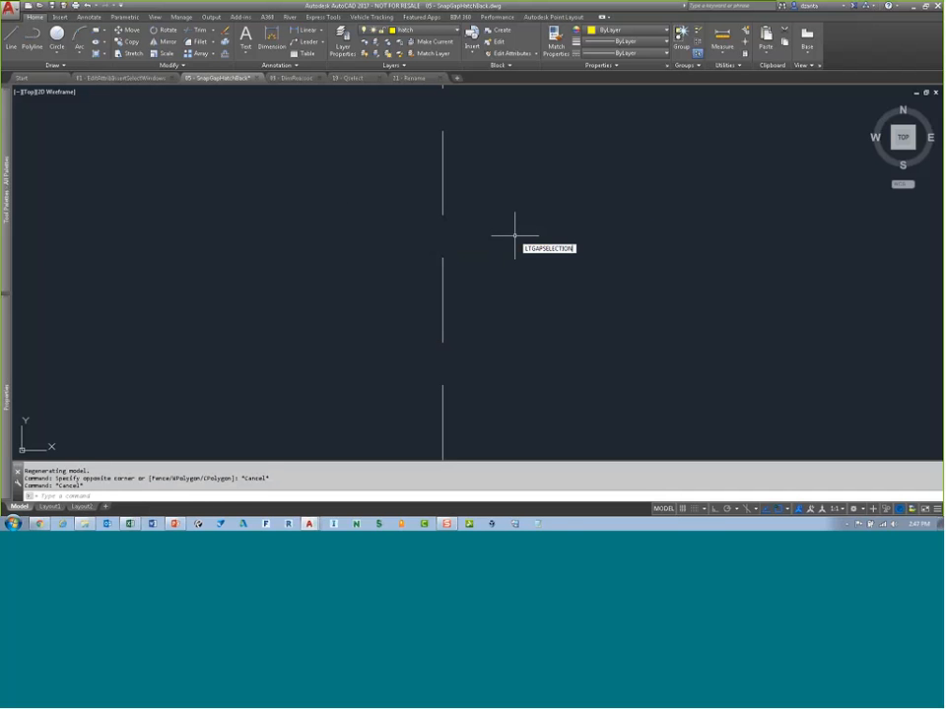
{"action": "key", "text": "Return"}
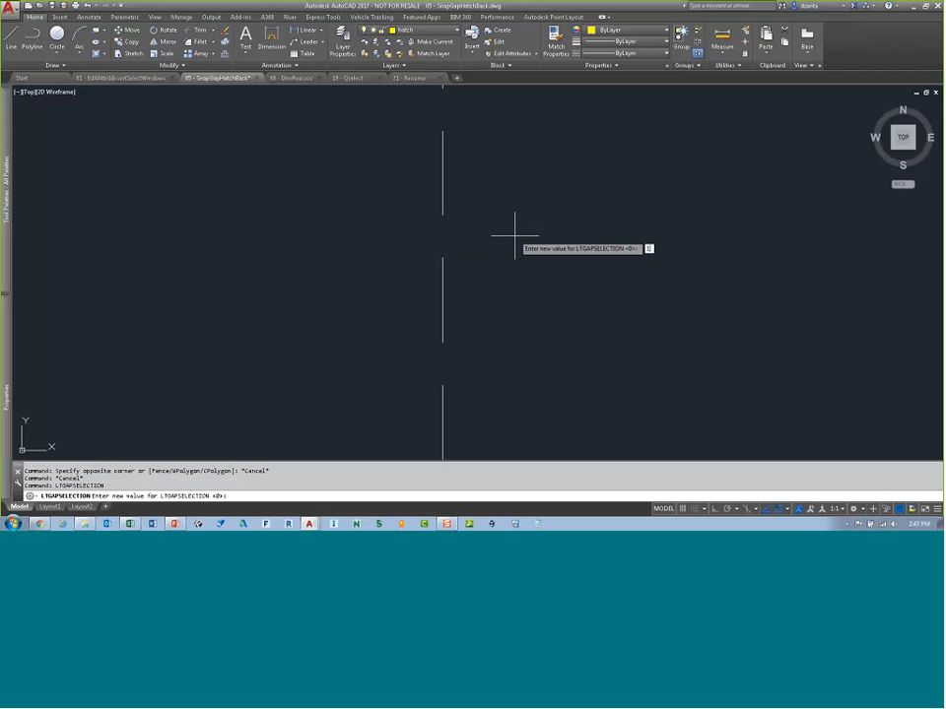
{"action": "type", "text": "1"}
{"action": "key", "text": "Return"}
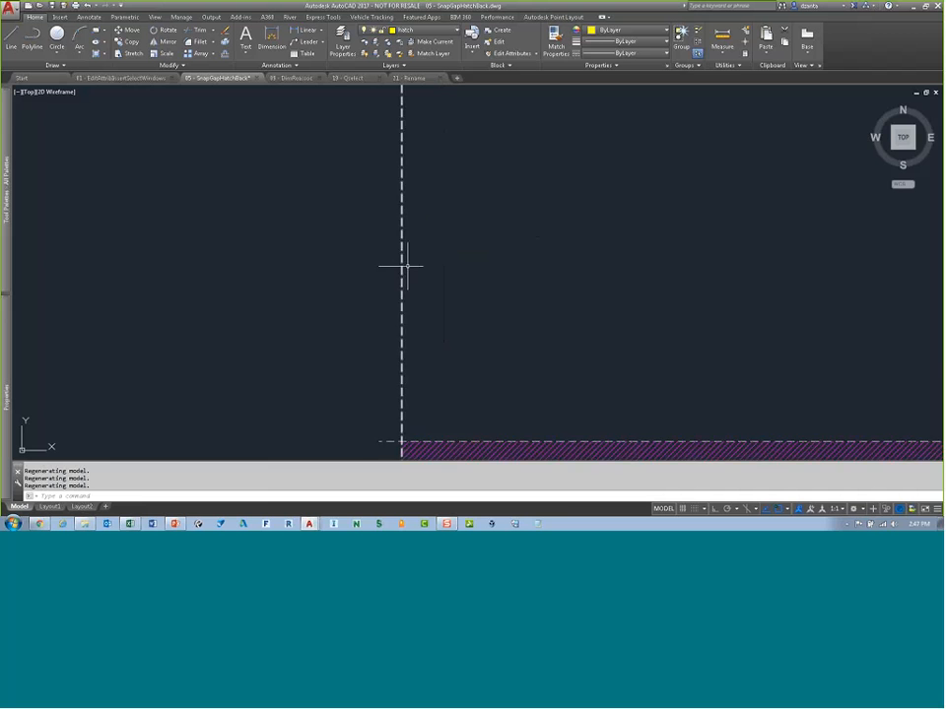
{"action": "scroll", "coordinate": [407, 266], "scroll_direction": "down", "scroll_amount": 6}
{"action": "mouse_move", "coordinate": [540, 264]}
{"action": "middle_mouse_down"}
{"action": "mouse_move", "coordinate": [560, 266]}
{"action": "mouse_move", "coordinate": [574, 328]}
{"action": "mouse_move", "coordinate": [574, 312]}
{"action": "middle_mouse_up"}
{"action": "scroll", "coordinate": [575, 312], "scroll_direction": "down", "scroll_amount": 1}
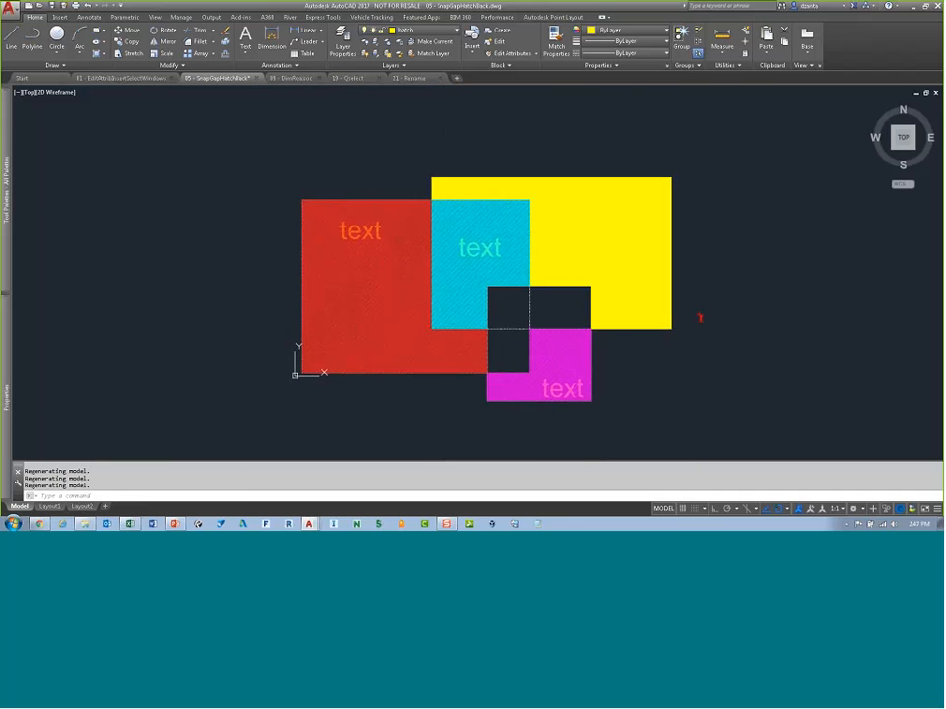
{"action": "scroll", "coordinate": [615, 310], "scroll_direction": "up", "scroll_amount": 2}
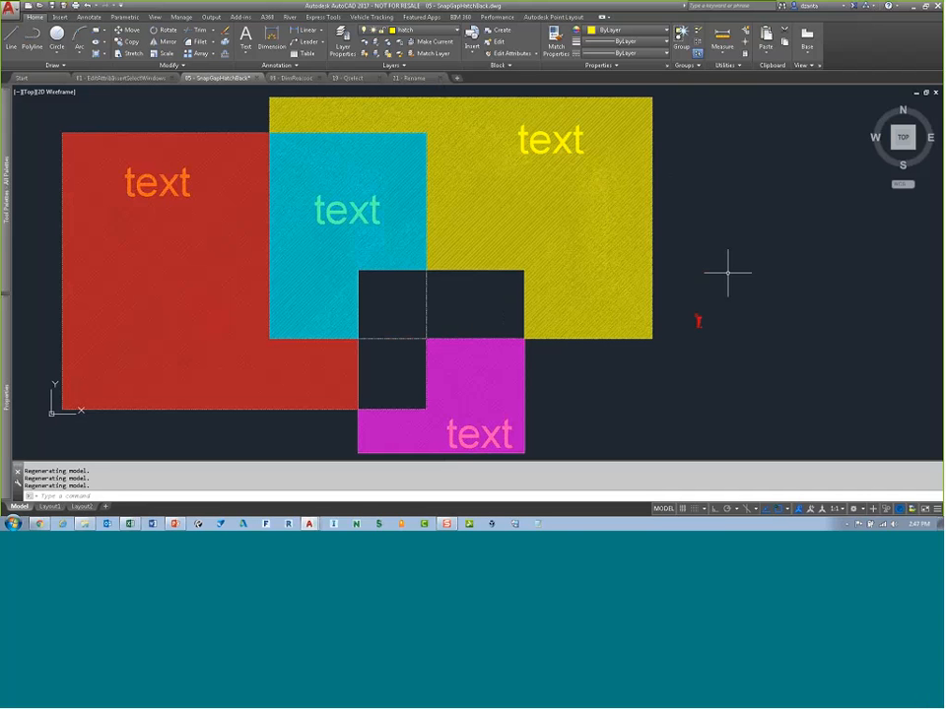
Step: Start the Hatch command to examine the hatch layer override and draw-order options, then cancel it
{"action": "type", "text": "h"}
{"action": "key", "text": "Return"}
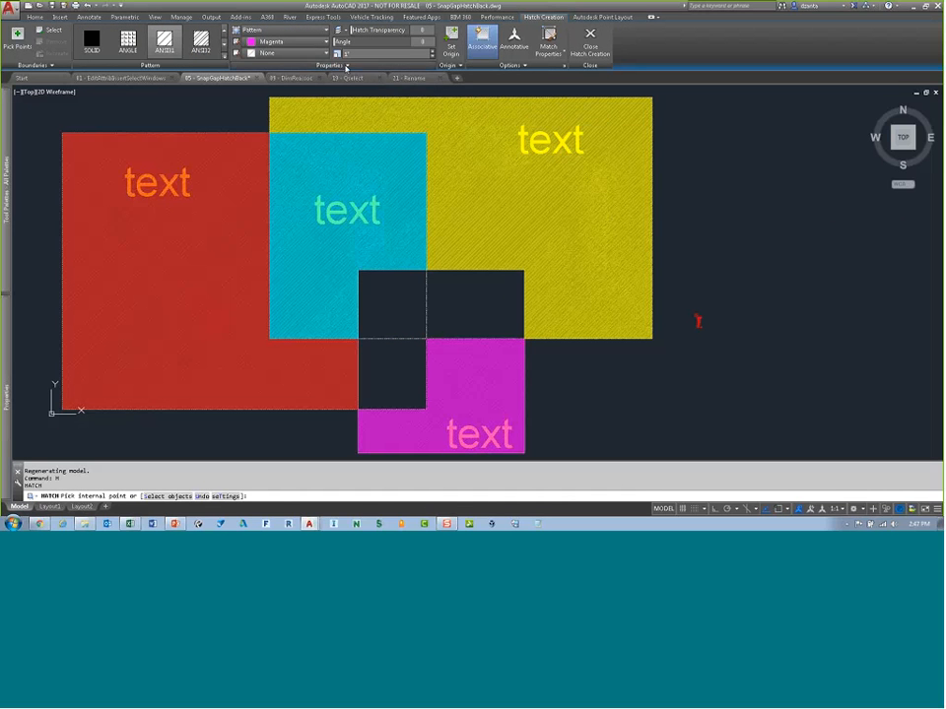
{"action": "left_click", "coordinate": [345, 66]}
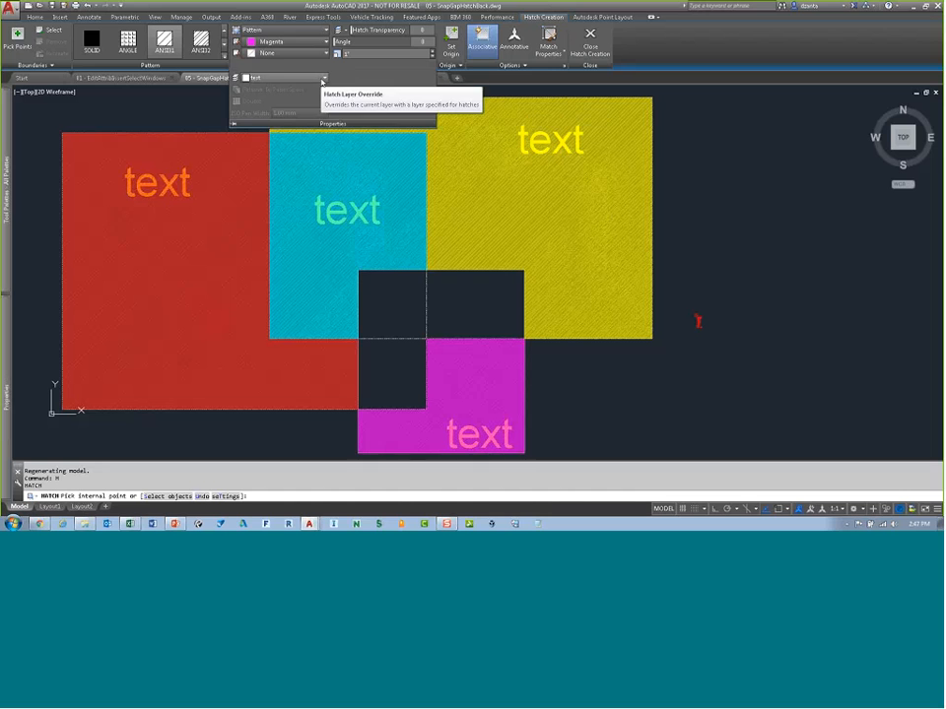
{"action": "left_click", "coordinate": [509, 66]}
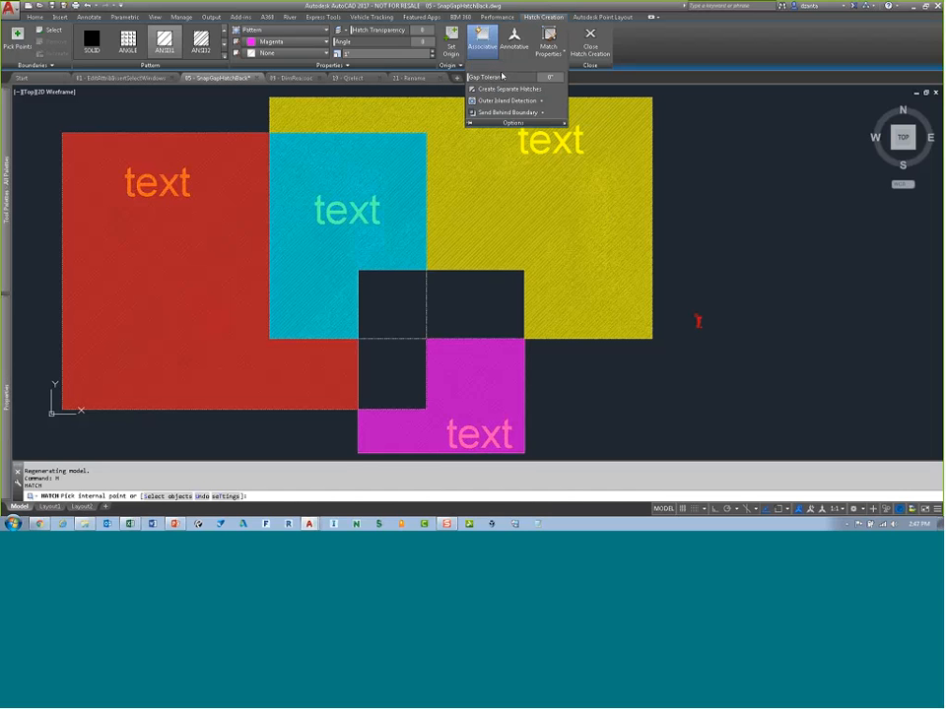
{"action": "left_click", "coordinate": [543, 114]}
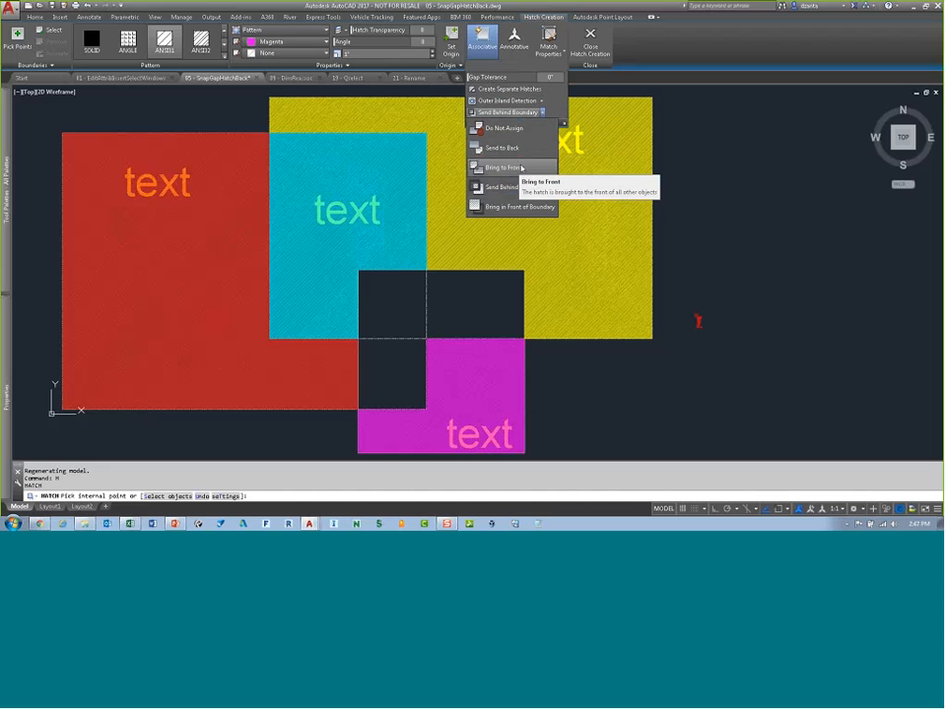
{"action": "key", "text": "Escape"}
{"action": "key", "text": "Escape"}
{"action": "key", "text": "Escape"}
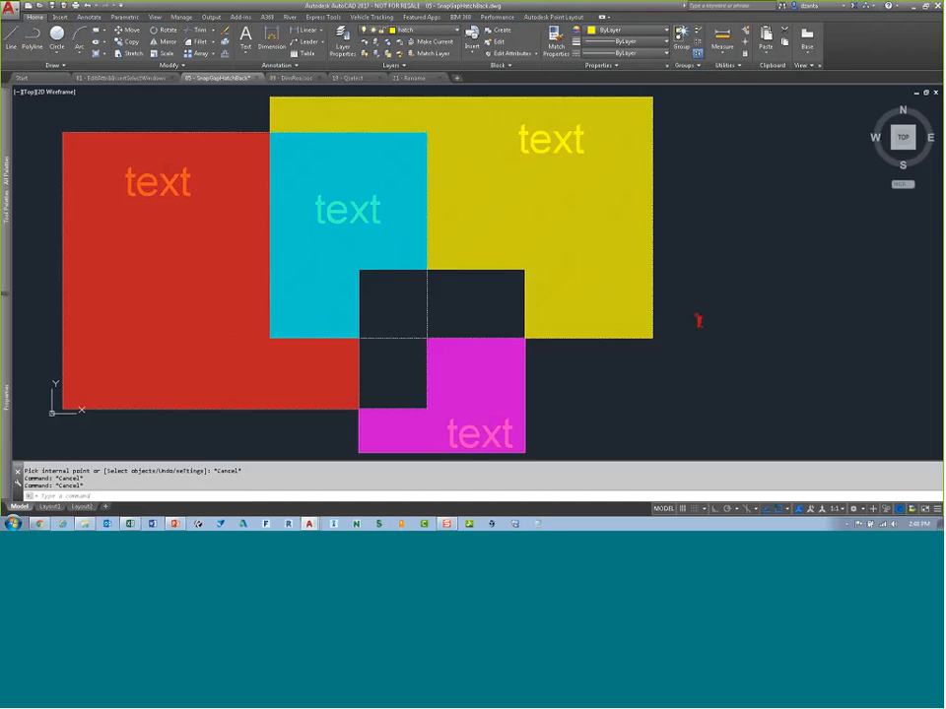
Step: Send all hatches behind other objects with the HATCHTOBACK command
{"action": "scroll", "coordinate": [548, 402], "scroll_direction": "up", "scroll_amount": 10}
{"action": "scroll", "coordinate": [542, 419], "scroll_direction": "up", "scroll_amount": 3}
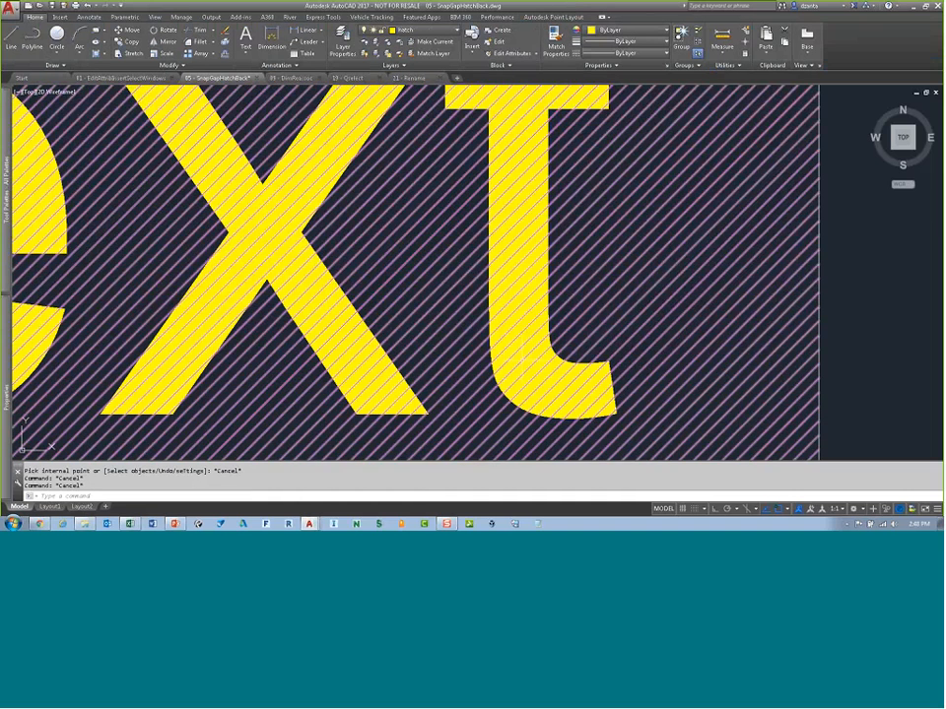
{"action": "scroll", "coordinate": [525, 365], "scroll_direction": "down", "scroll_amount": 5}
{"action": "scroll", "coordinate": [588, 327], "scroll_direction": "down", "scroll_amount": 6}
{"action": "scroll", "coordinate": [610, 365], "scroll_direction": "up", "scroll_amount": 2}
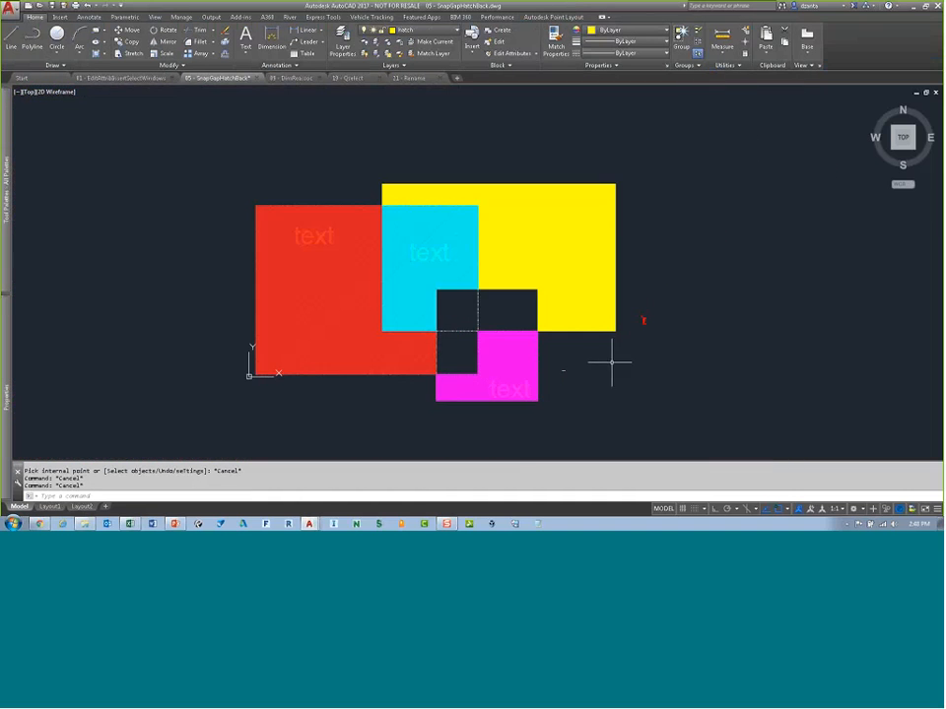
{"action": "type", "text": "H"}
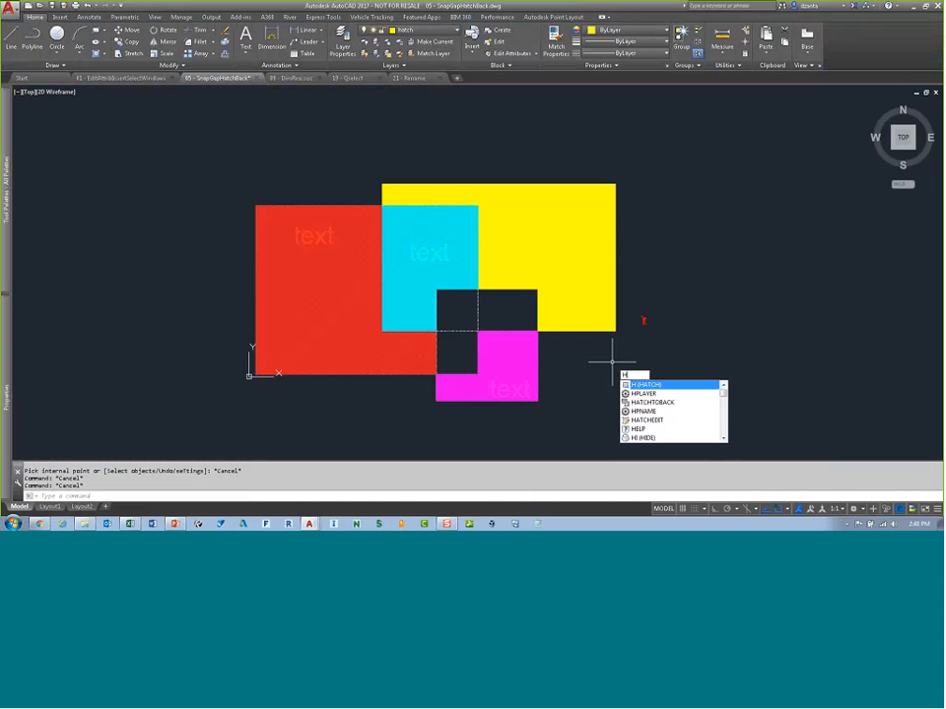
{"action": "type", "text": "ATCH"}
{"action": "type", "text": "TOB"}
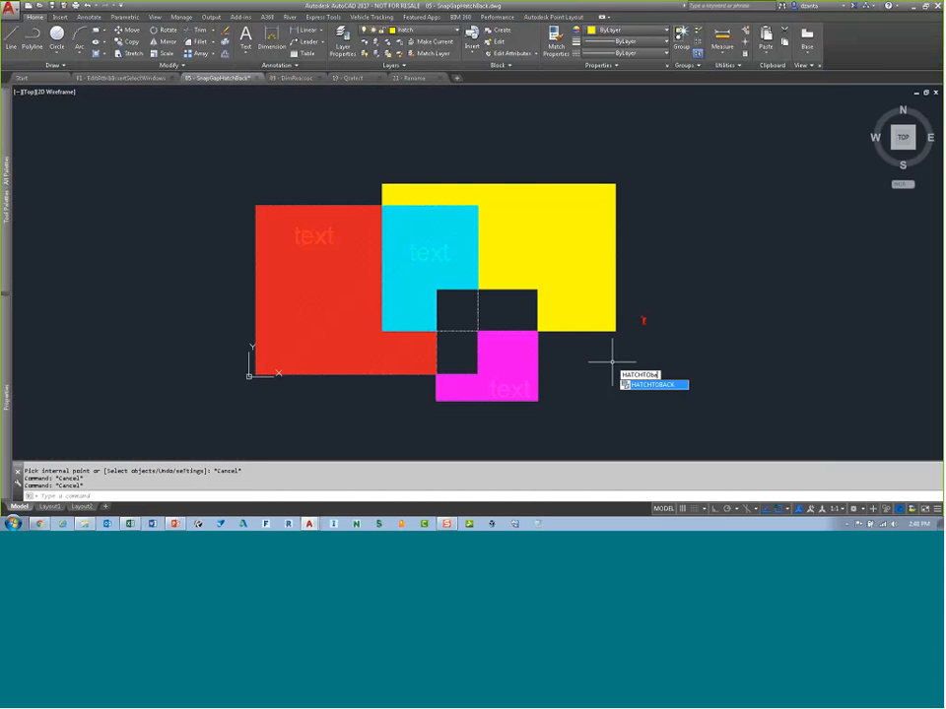
{"action": "key", "text": "Return"}
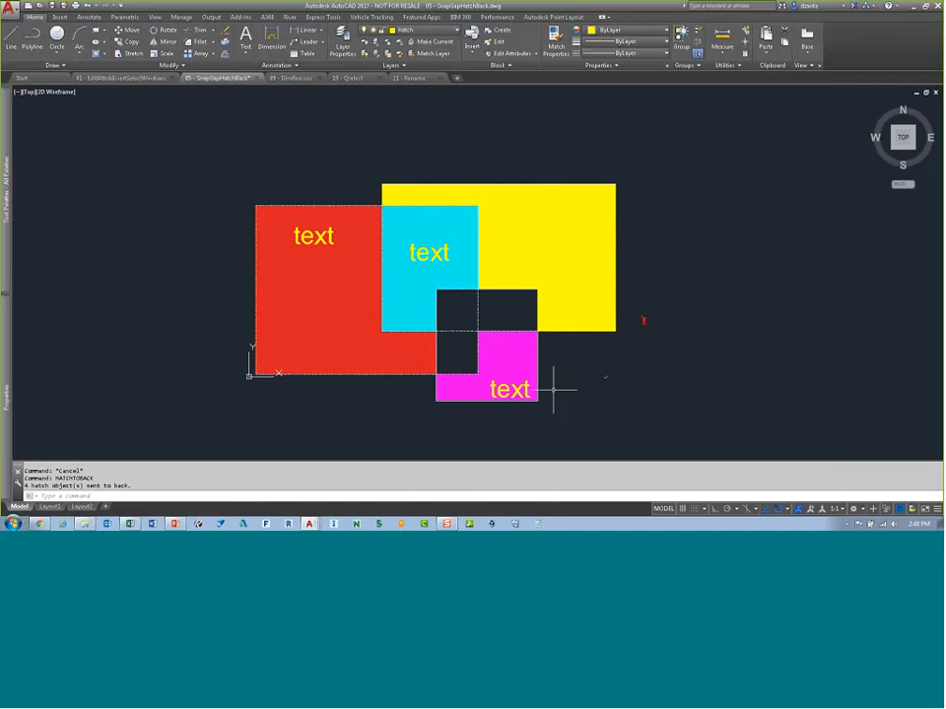
Step: Zoom in to inspect the text lying over the hatch pattern, then zoom back out
{"action": "scroll", "coordinate": [507, 401], "scroll_direction": "up", "scroll_amount": 8}
{"action": "scroll", "coordinate": [543, 380], "scroll_direction": "up", "scroll_amount": 4}
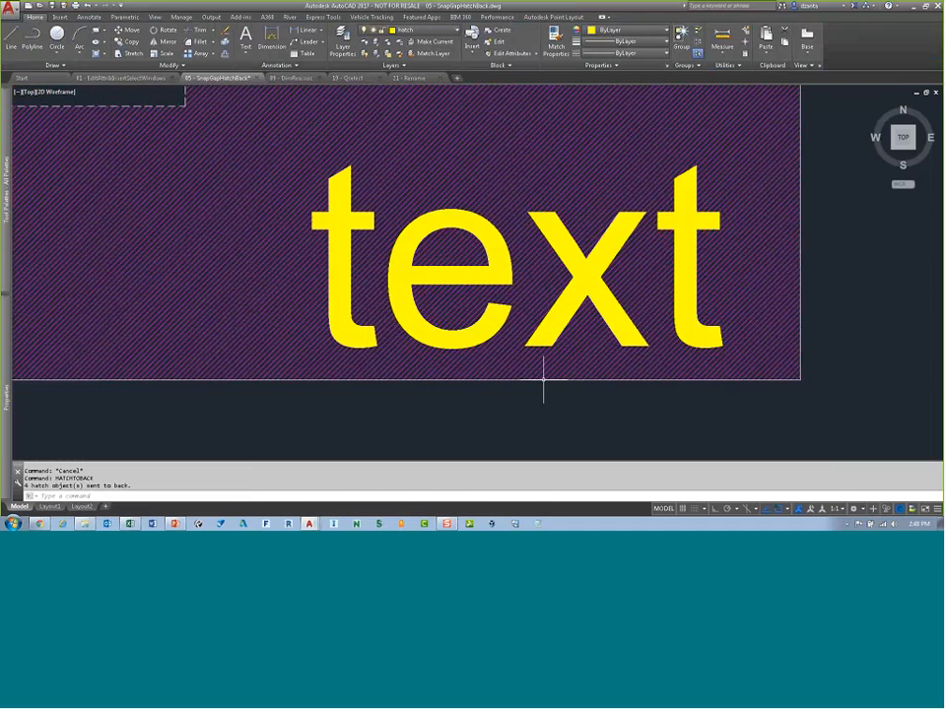
{"action": "middle_click_drag", "start_coordinate": [641, 315], "coordinate": [588, 352]}
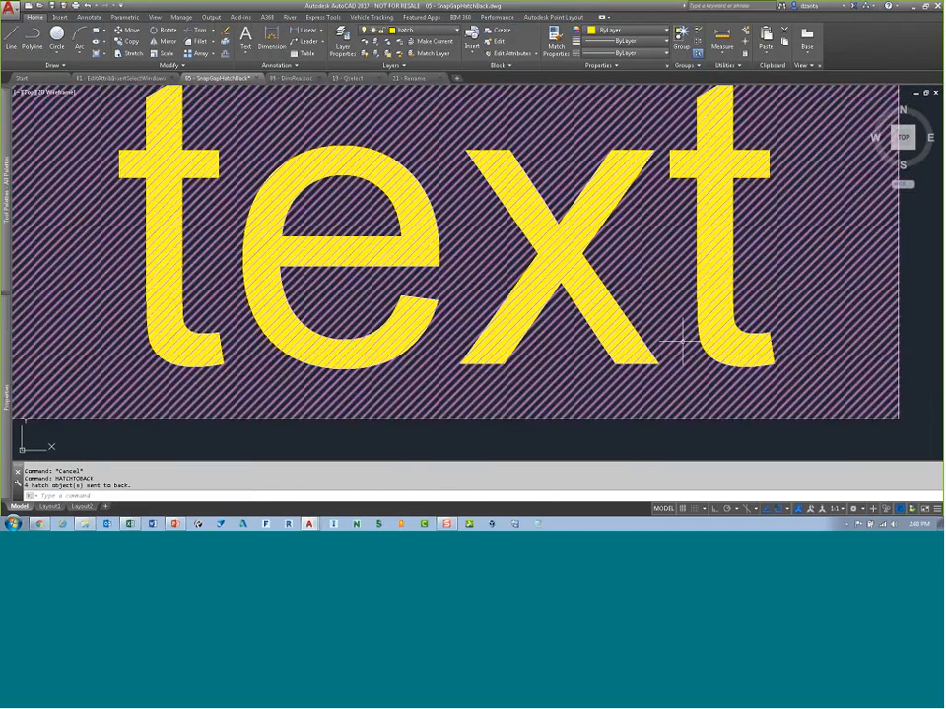
{"action": "scroll", "coordinate": [772, 340], "scroll_direction": "up", "scroll_amount": 2}
{"action": "scroll", "coordinate": [772, 340], "scroll_direction": "up", "scroll_amount": 1}
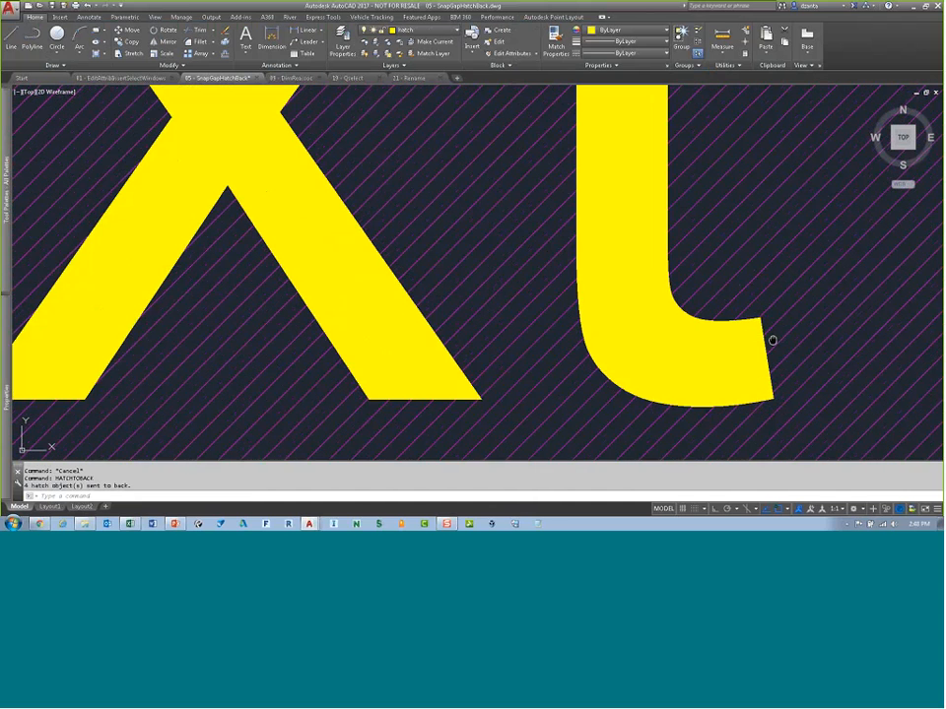
{"action": "middle_click_drag", "start_coordinate": [773, 341], "coordinate": [625, 319]}
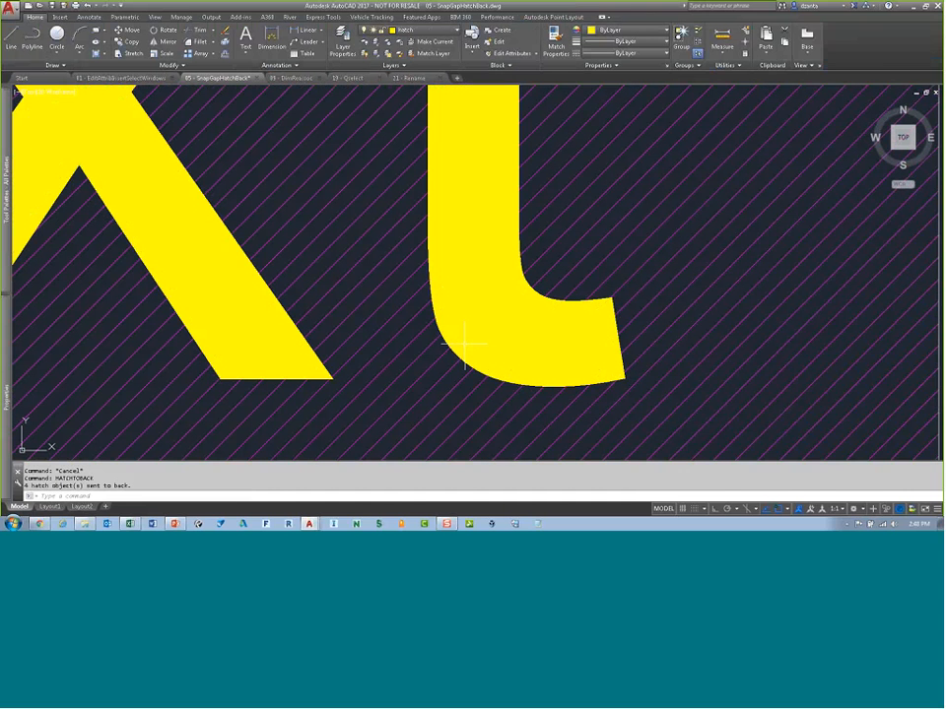
{"action": "scroll", "coordinate": [464, 342], "scroll_direction": "down", "scroll_amount": 10}
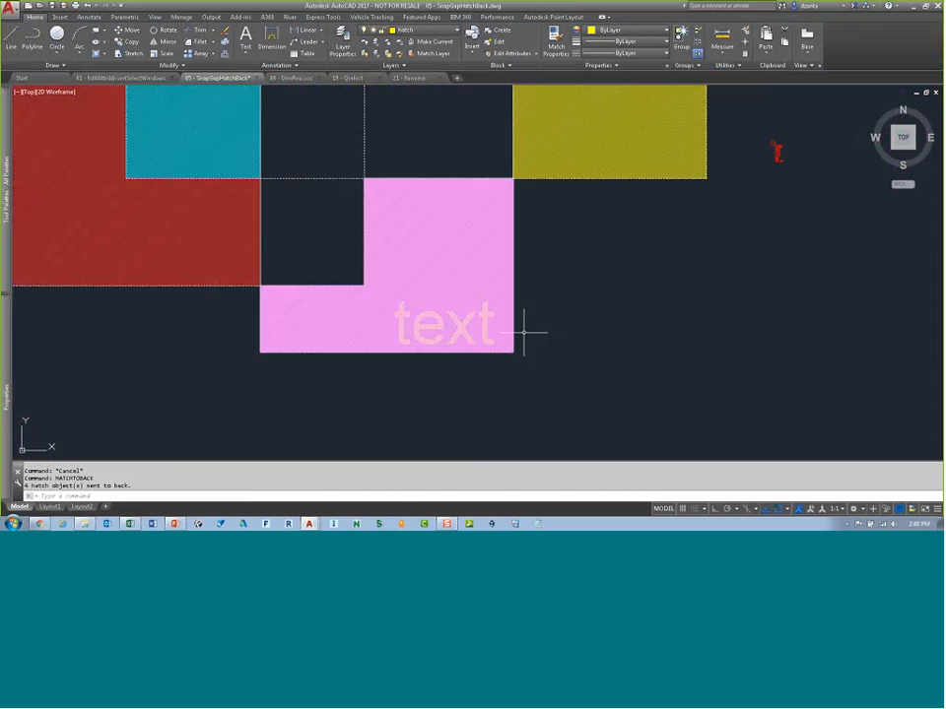
{"action": "scroll", "coordinate": [553, 325], "scroll_direction": "down", "scroll_amount": 5}
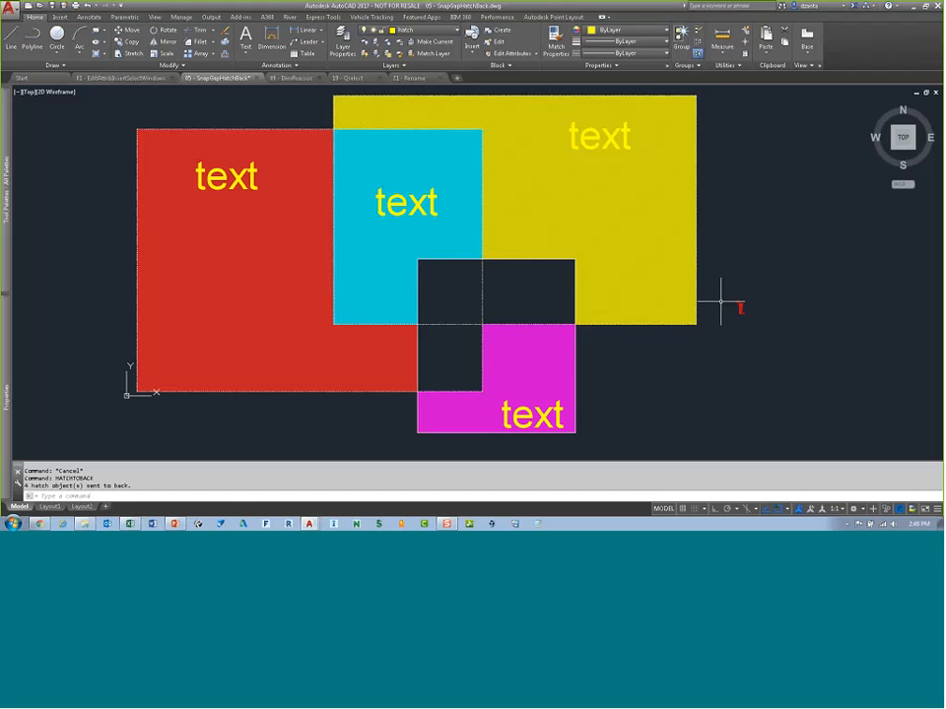
Step: Set the HPLAYER system variable to text2
{"action": "type", "text": "h"}
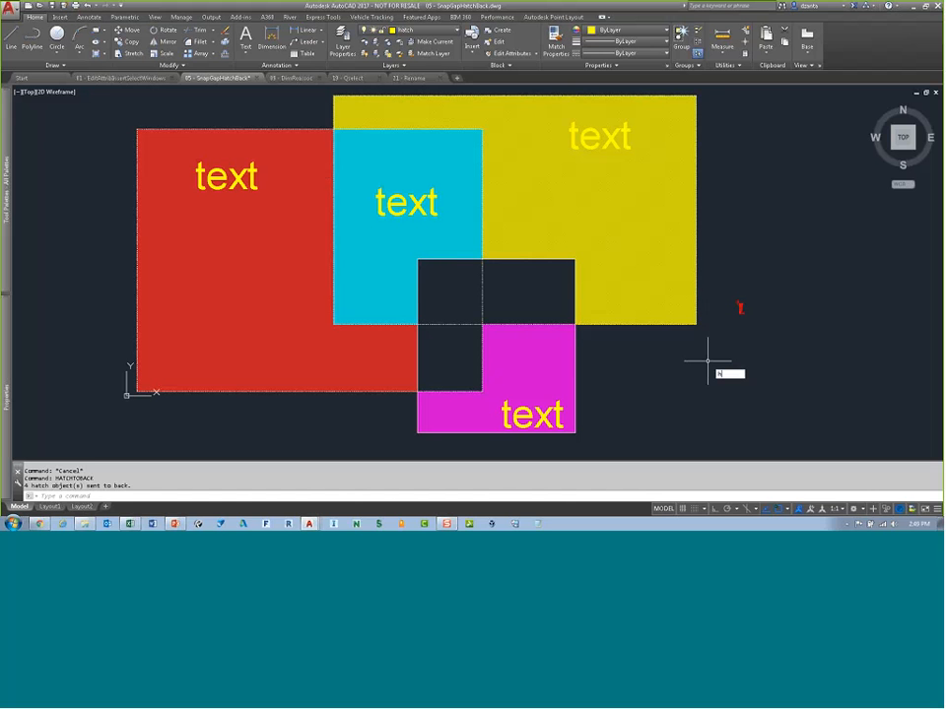
{"action": "type", "text": "player"}
{"action": "key", "text": "Return"}
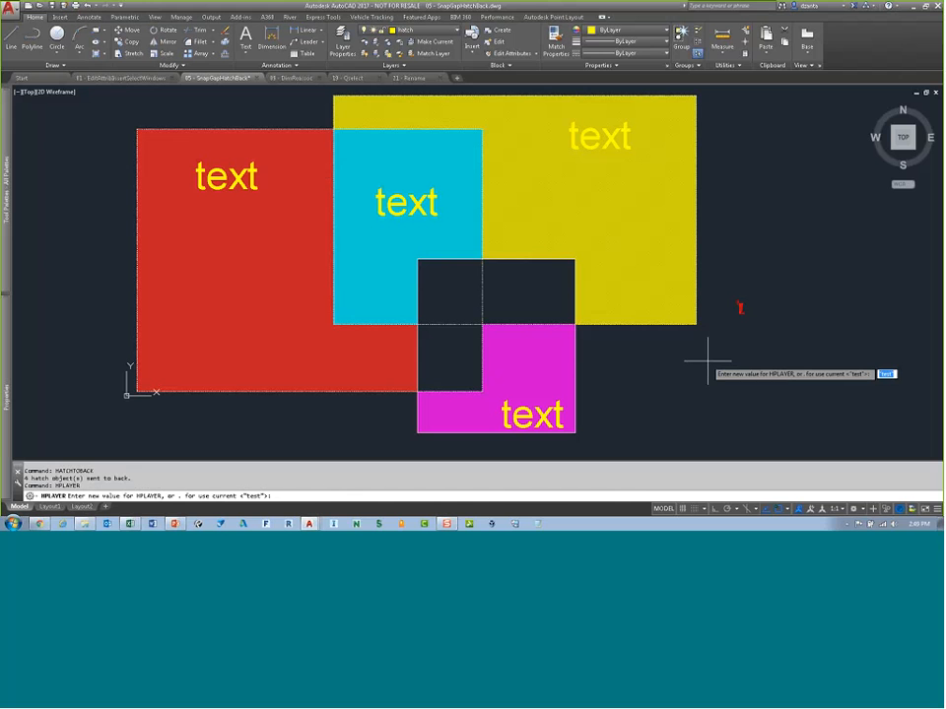
{"action": "type", "text": "text2"}
{"action": "key", "text": "Return"}
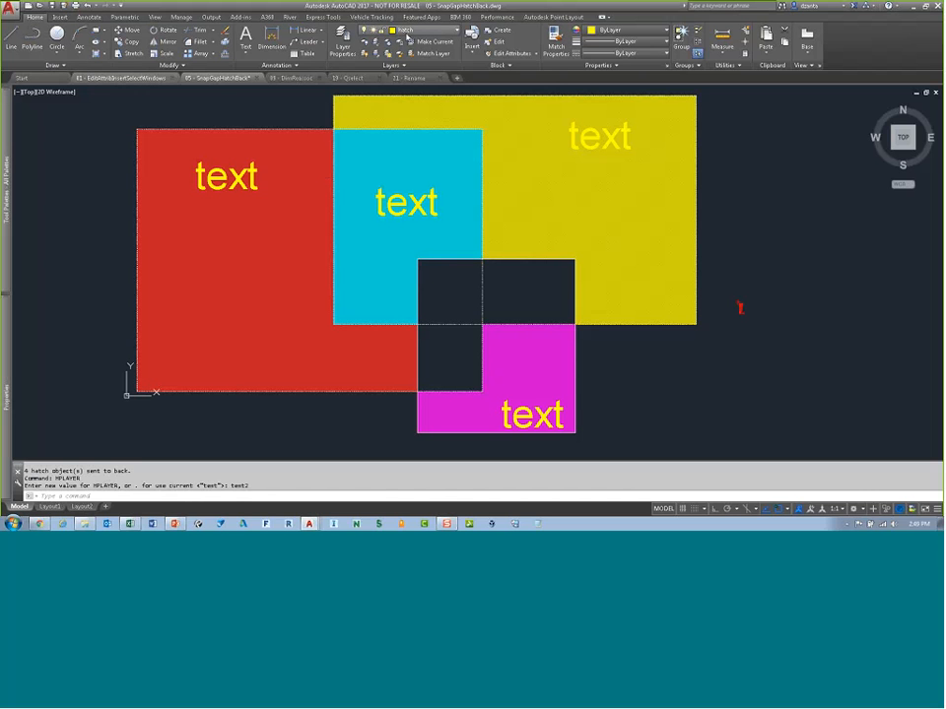
Step: Make layer 0 current and create a new layer named text69 in the Layer Properties Manager
{"action": "left_click", "coordinate": [416, 33]}
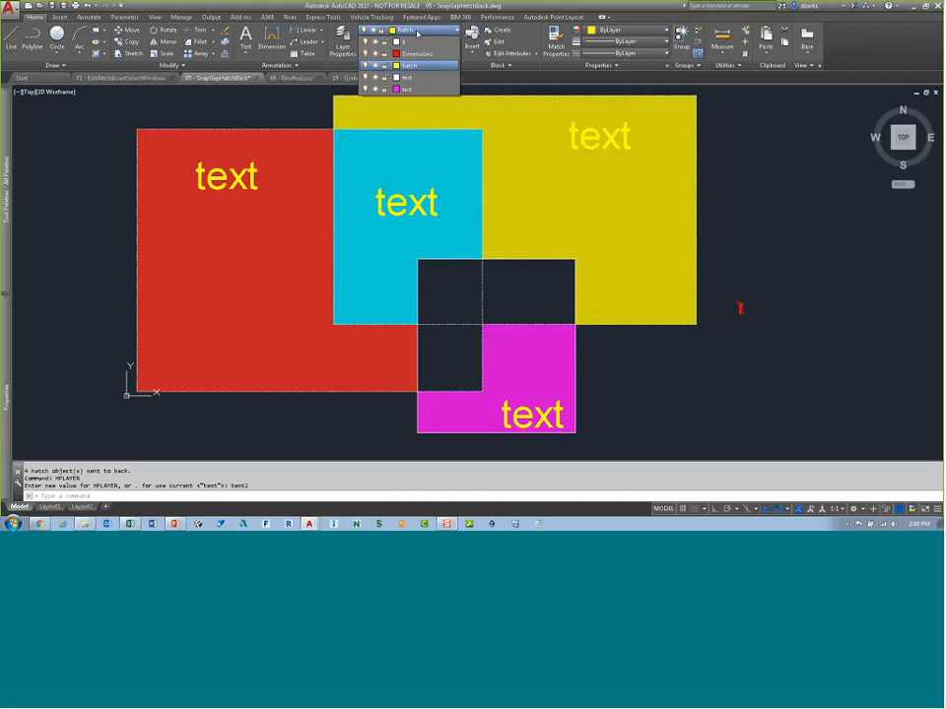
{"action": "left_click", "coordinate": [404, 41]}
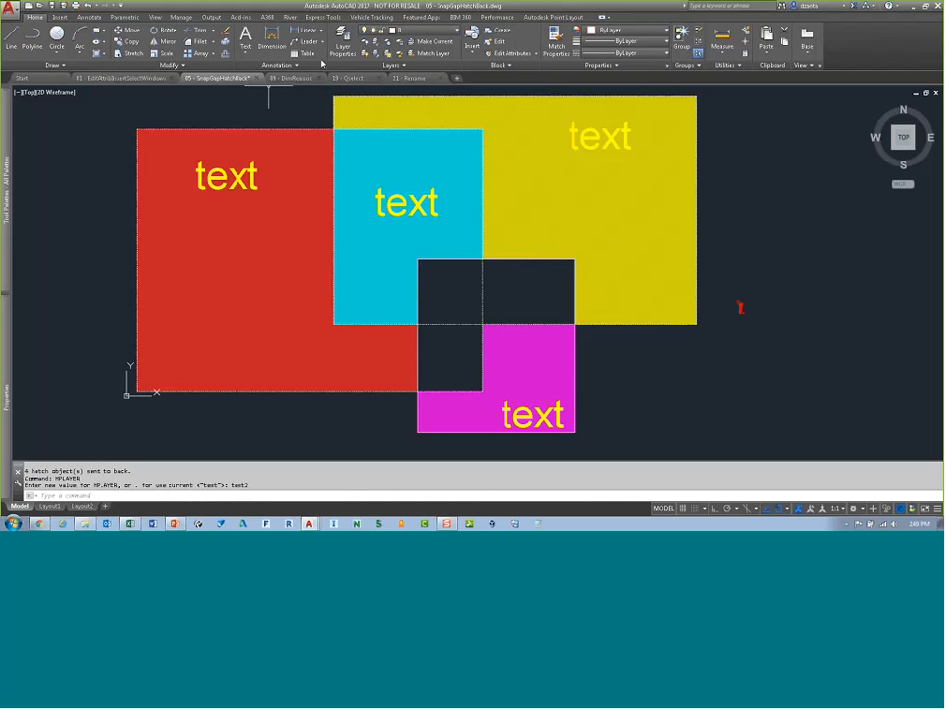
{"action": "left_click", "coordinate": [342, 44]}
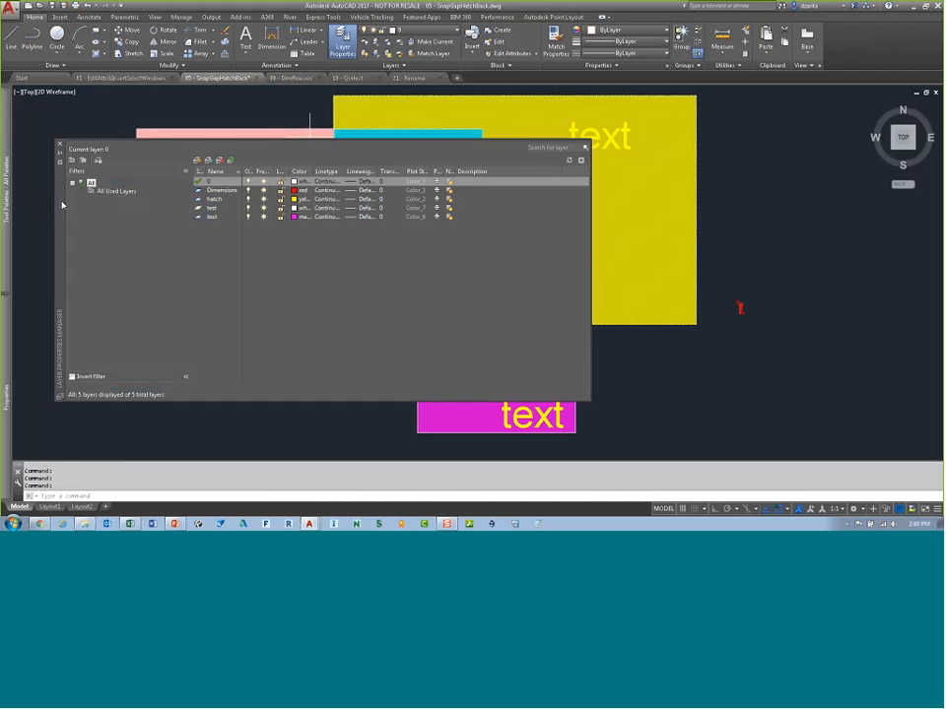
{"action": "left_click_drag", "start_coordinate": [57, 207], "coordinate": [55, 220]}
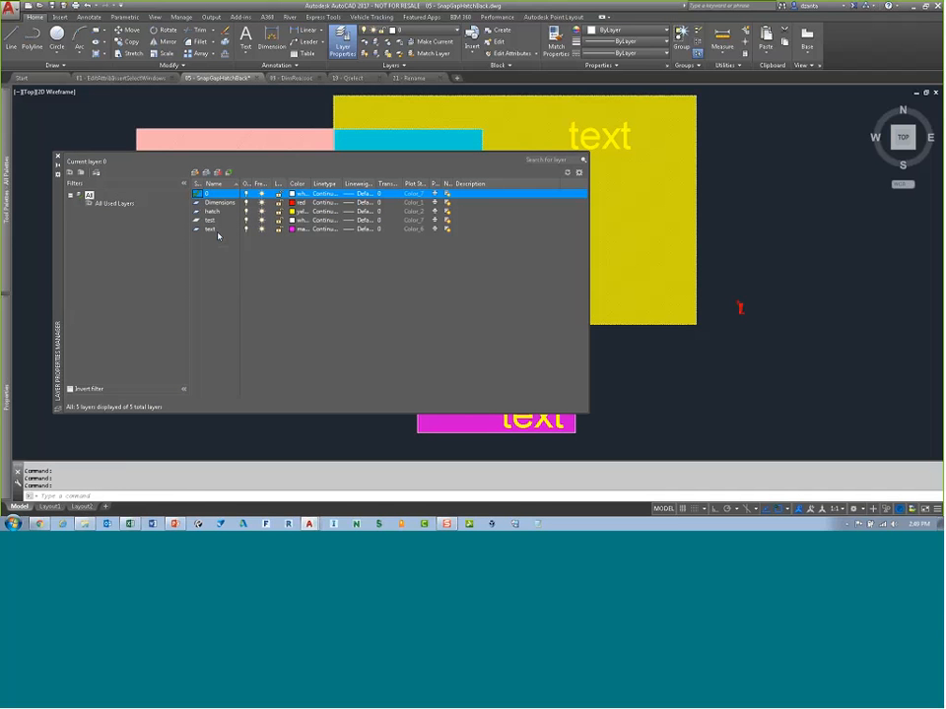
{"action": "left_click", "coordinate": [196, 173]}
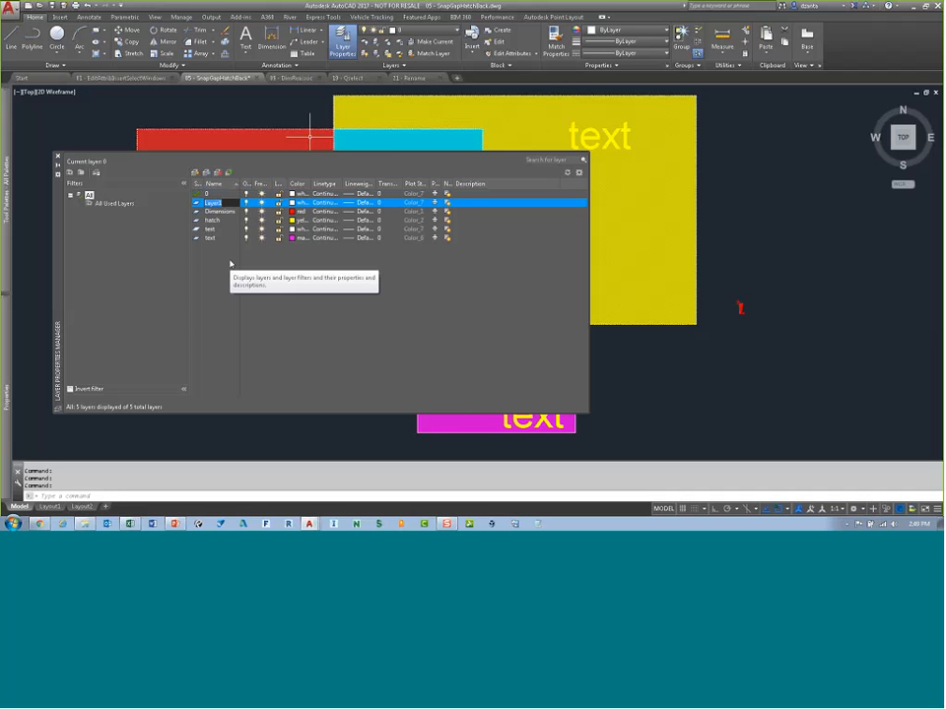
{"action": "type", "text": "text69"}
{"action": "key", "text": "Return"}
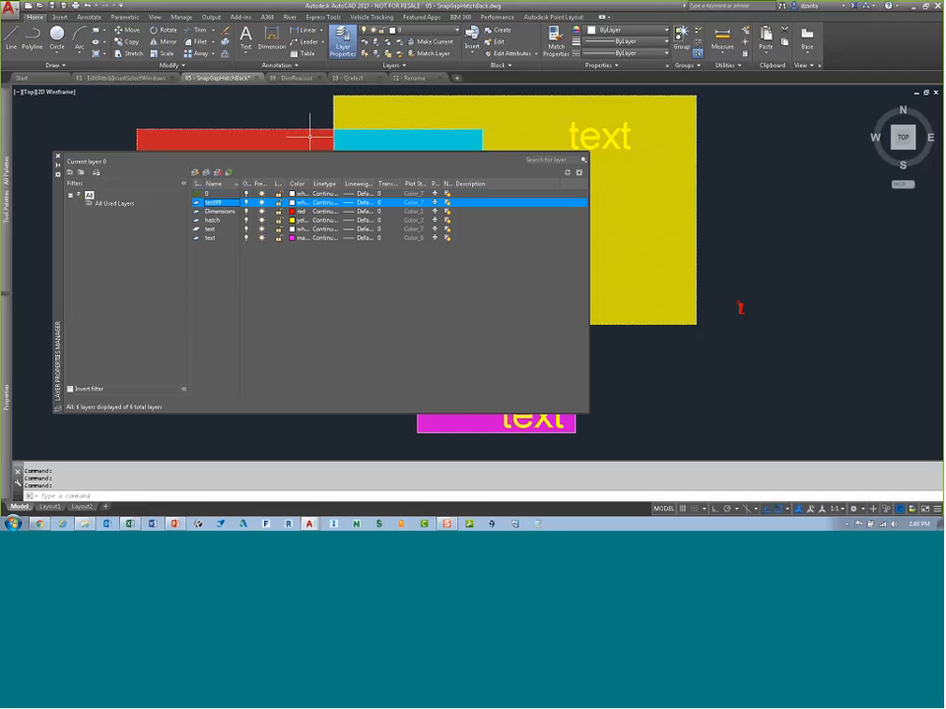
Step: Set layer text69's colour to green and close the Layer Properties Manager
{"action": "left_click", "coordinate": [293, 202]}
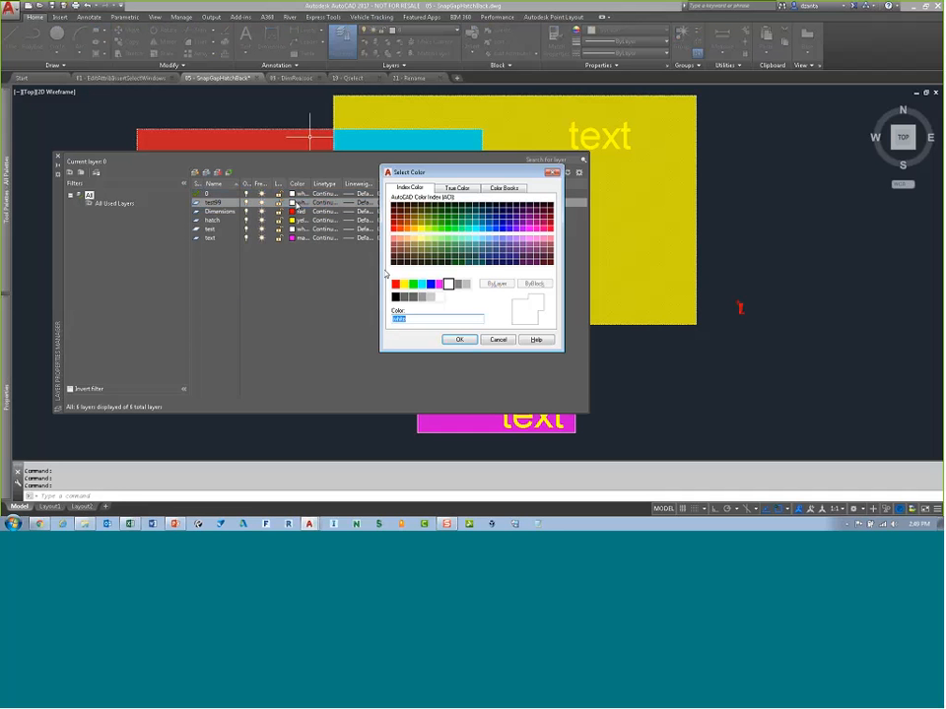
{"action": "left_click", "coordinate": [413, 284]}
{"action": "left_click", "coordinate": [460, 339]}
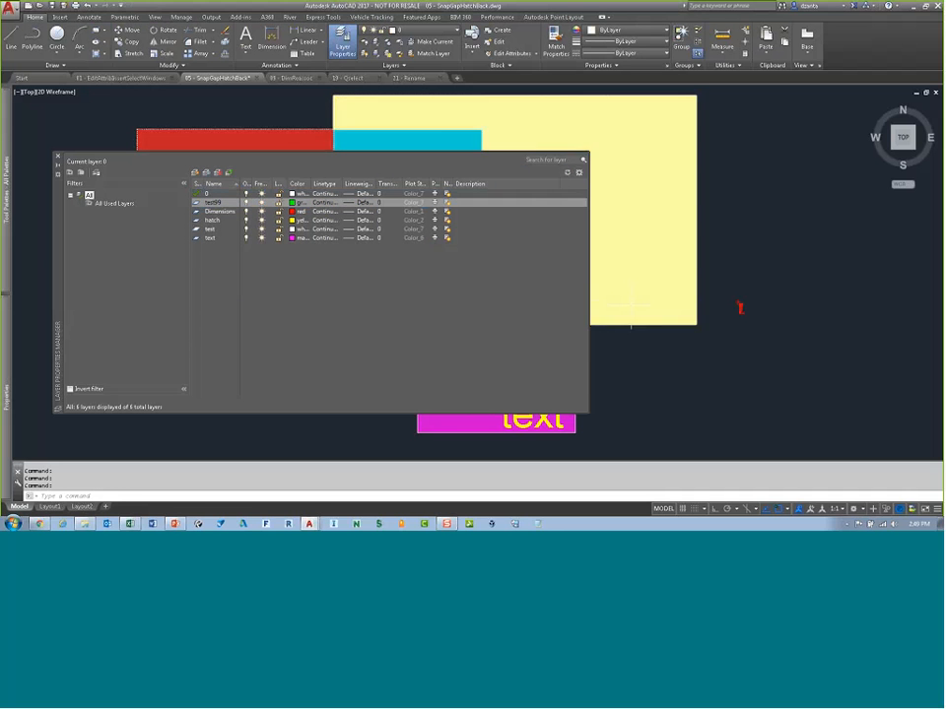
{"action": "left_click", "coordinate": [58, 157]}
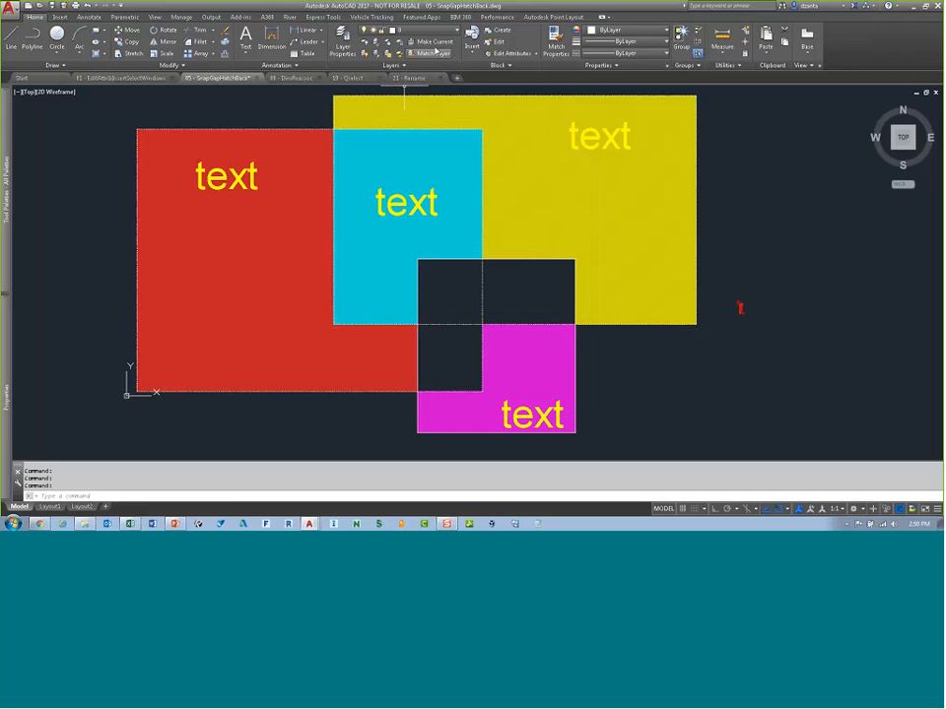
Step: Hatch the empty square between the cyan and magenta areas with the hatch layer override set to text69, then select the new hatch
{"action": "type", "text": "h"}
{"action": "key", "text": "Return"}
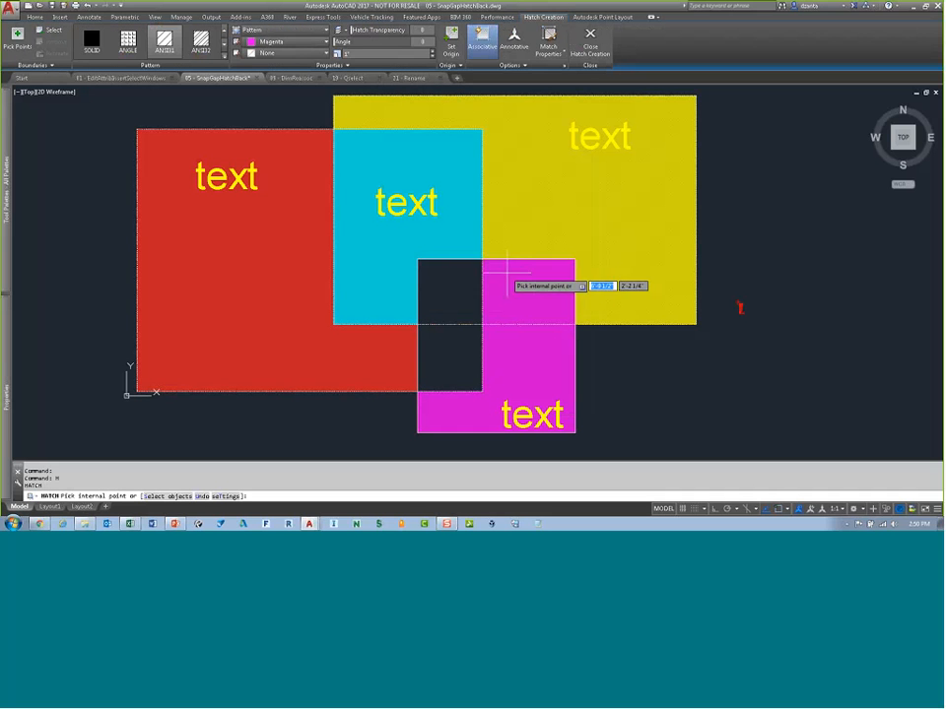
{"action": "left_click", "coordinate": [328, 66]}
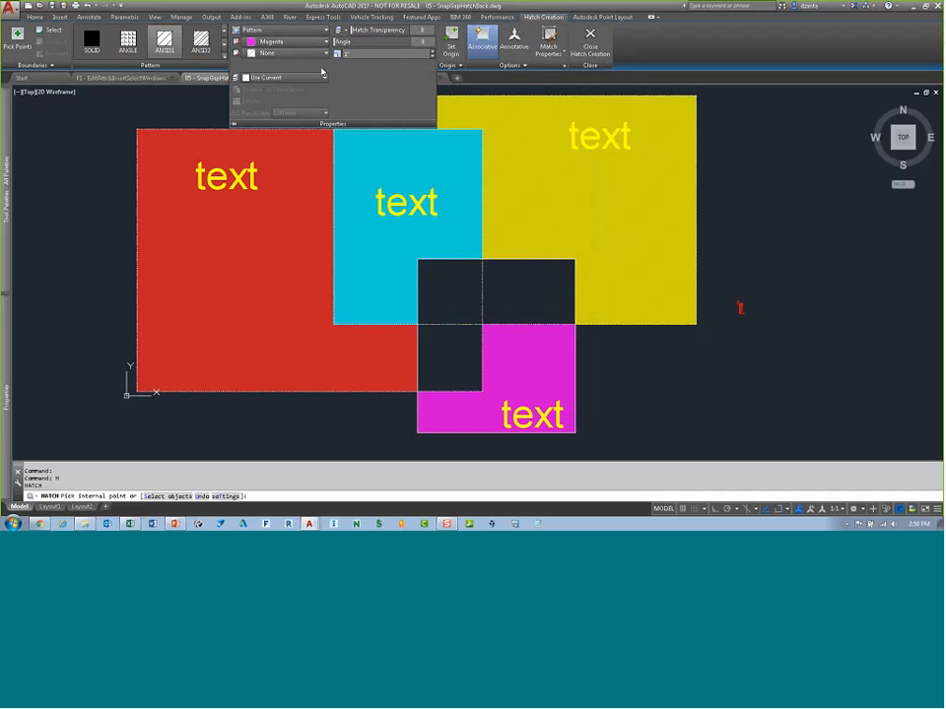
{"action": "left_click", "coordinate": [325, 78]}
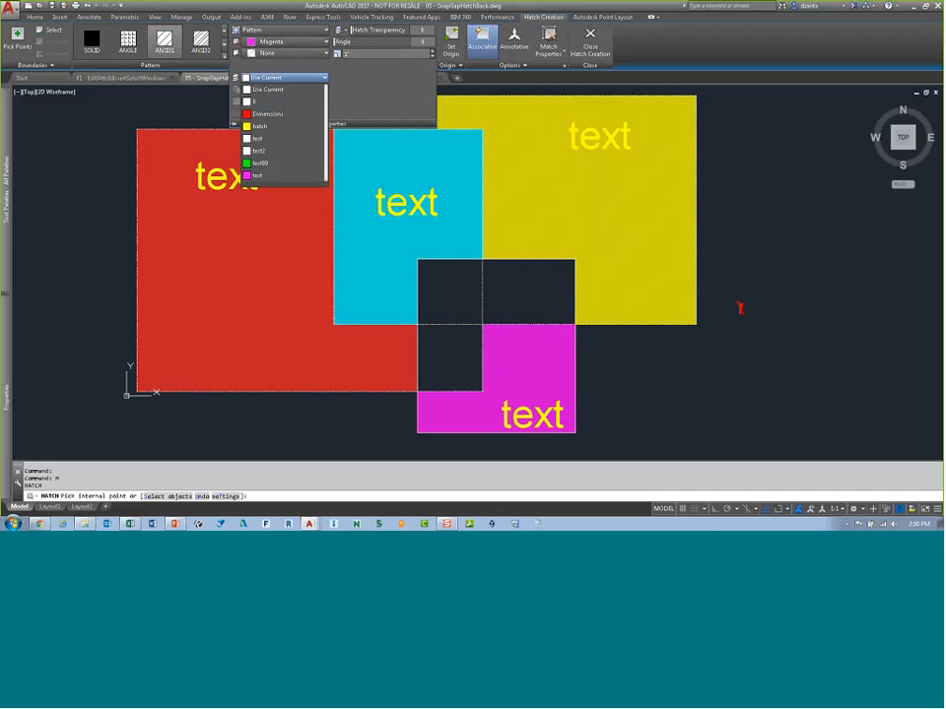
{"action": "left_click", "coordinate": [272, 165]}
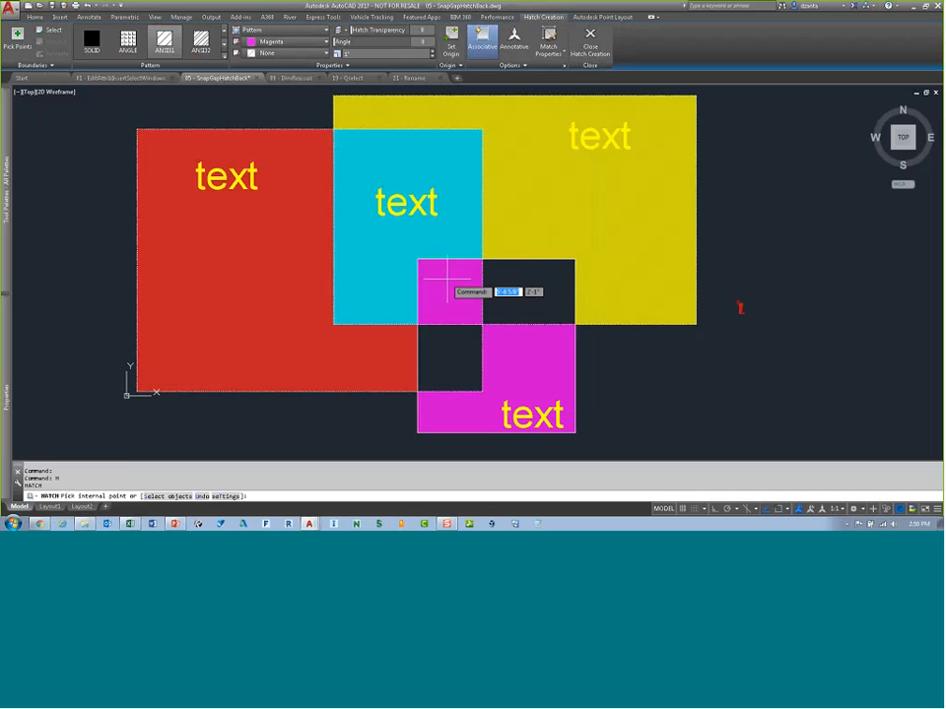
{"action": "left_click", "coordinate": [477, 300]}
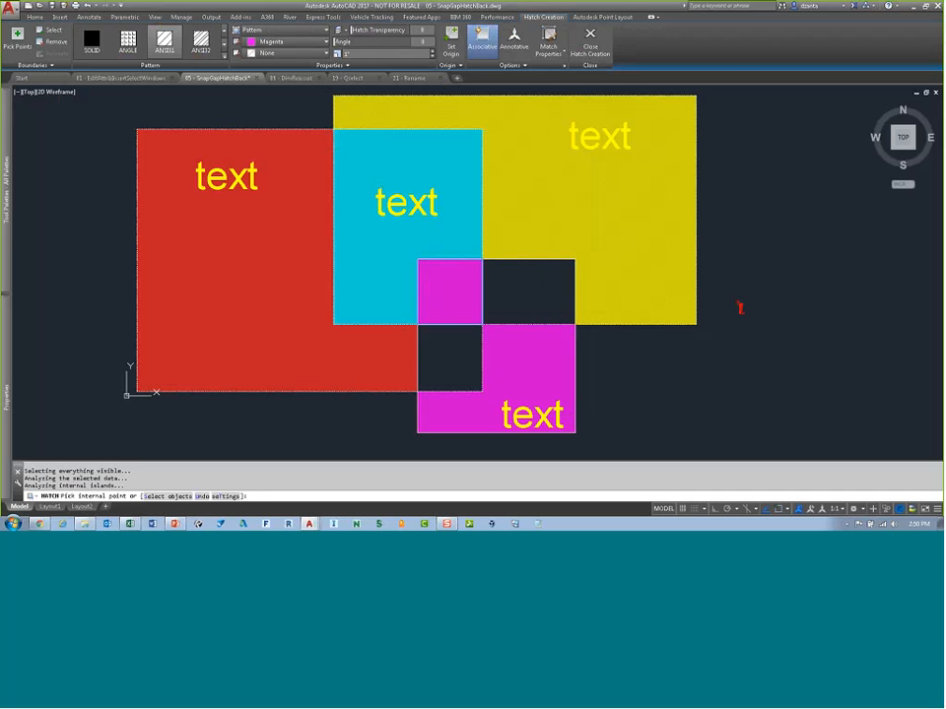
{"action": "key", "text": "Return"}
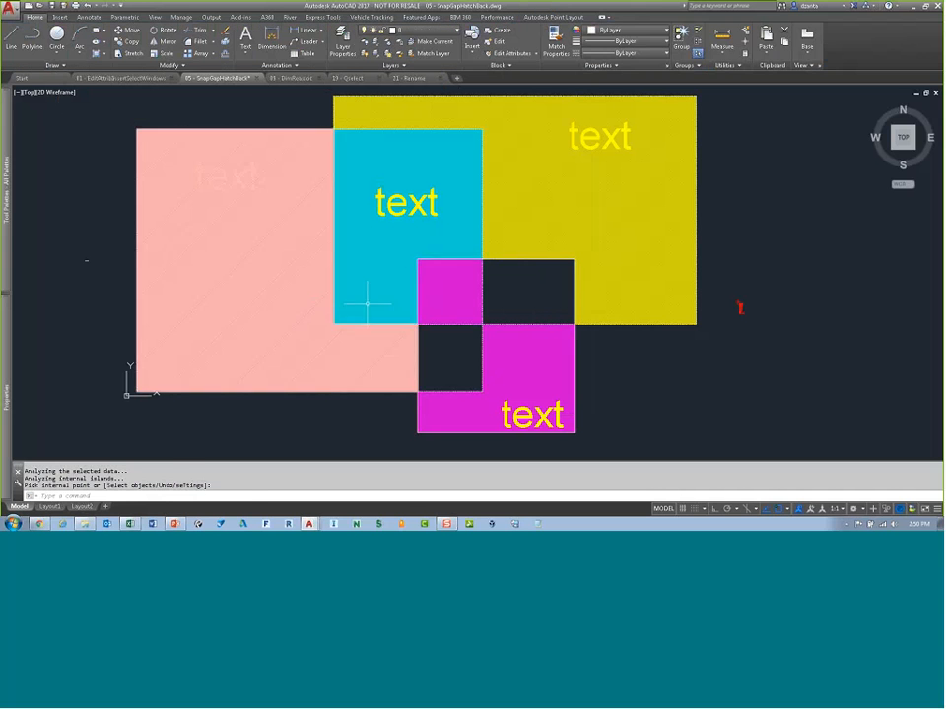
{"action": "left_click", "coordinate": [431, 291]}
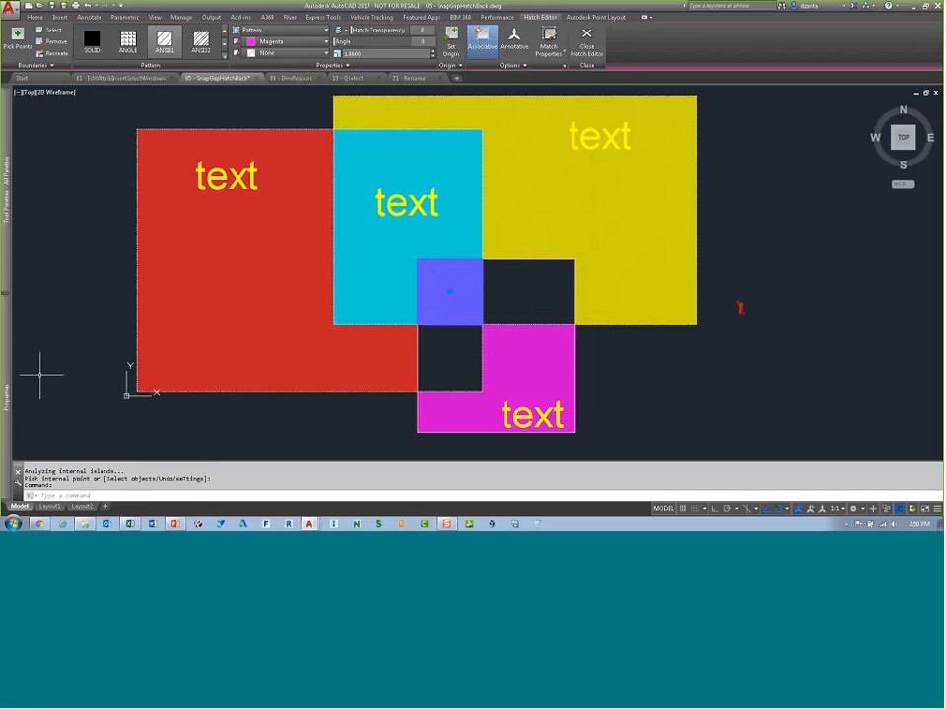
Step: Exit the hatch editor and set the new hatch's colour to ByLayer
{"action": "mouse_move", "coordinate": [10, 254]}
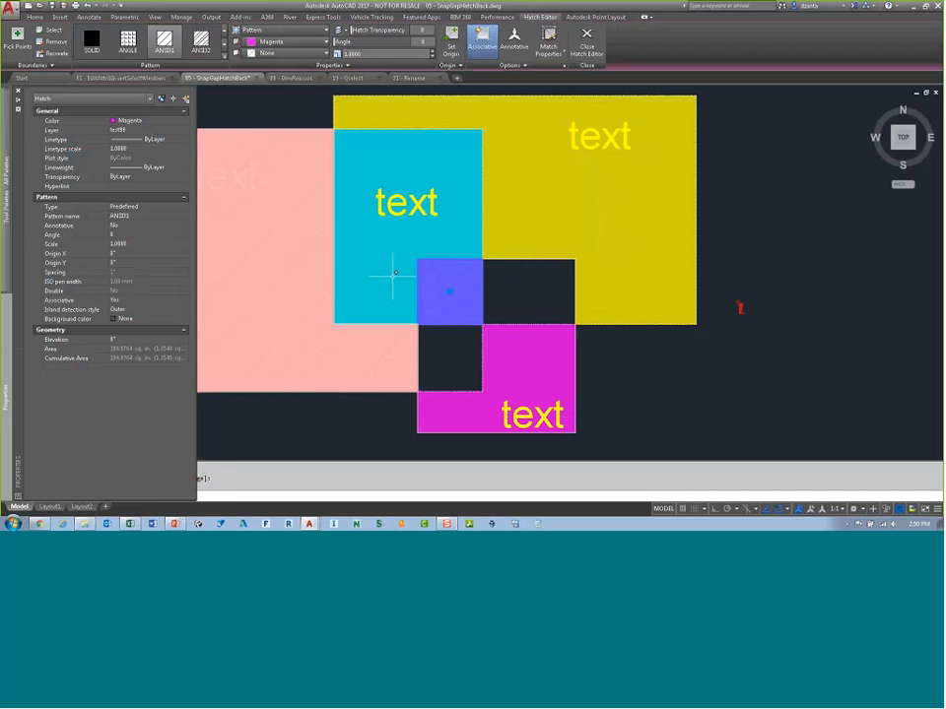
{"action": "key", "text": "Escape"}
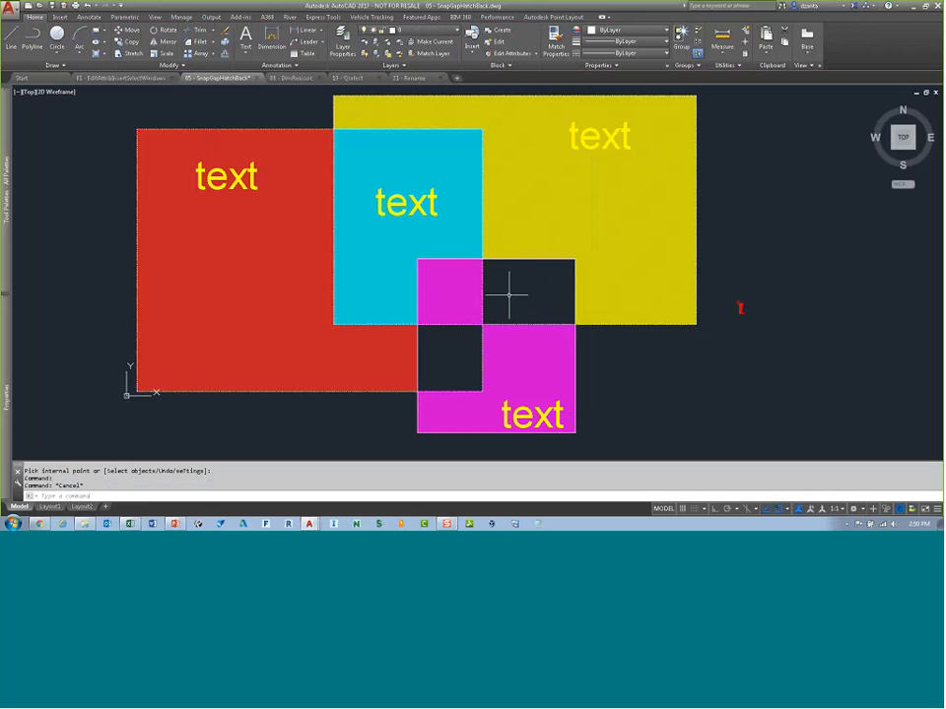
{"action": "left_click", "coordinate": [455, 291]}
{"action": "left_click", "coordinate": [33, 16]}
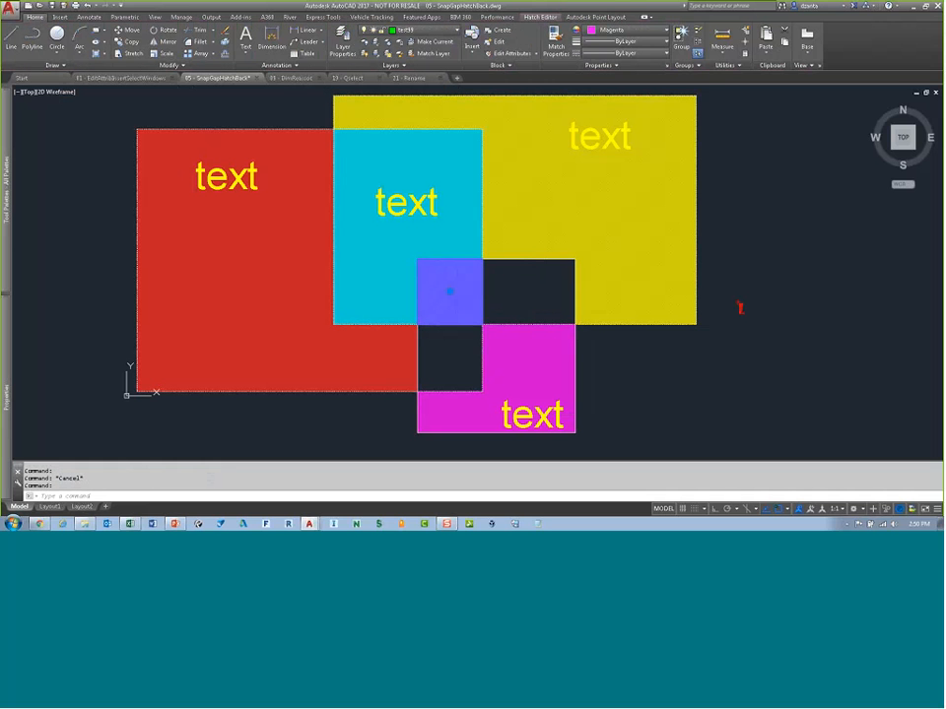
{"action": "left_click", "coordinate": [604, 67]}
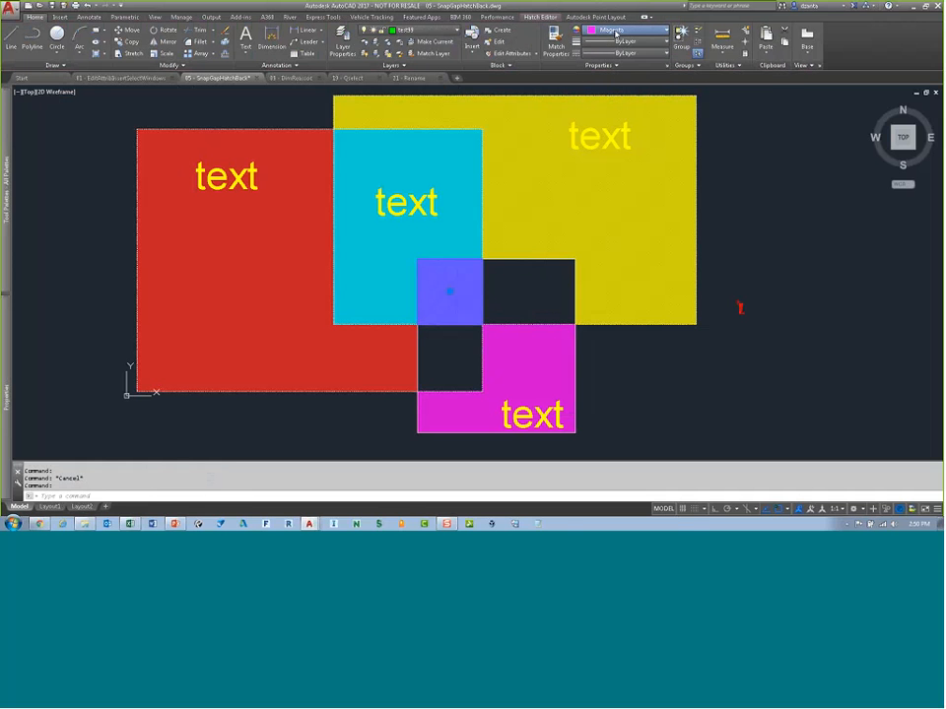
{"action": "left_click", "coordinate": [614, 35]}
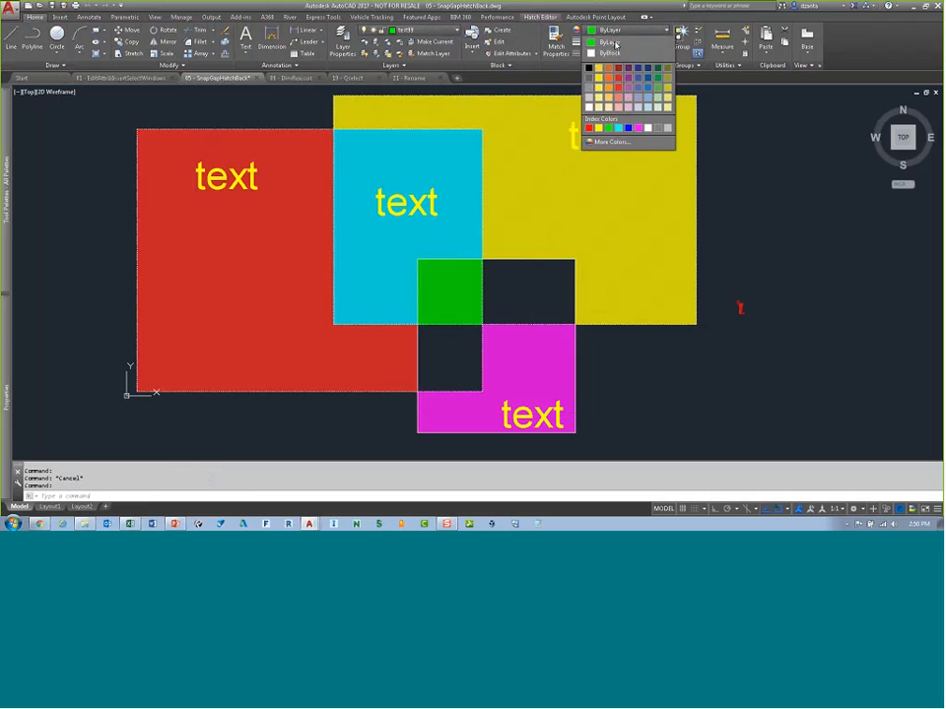
{"action": "left_click", "coordinate": [613, 40]}
{"action": "key", "text": "Escape"}
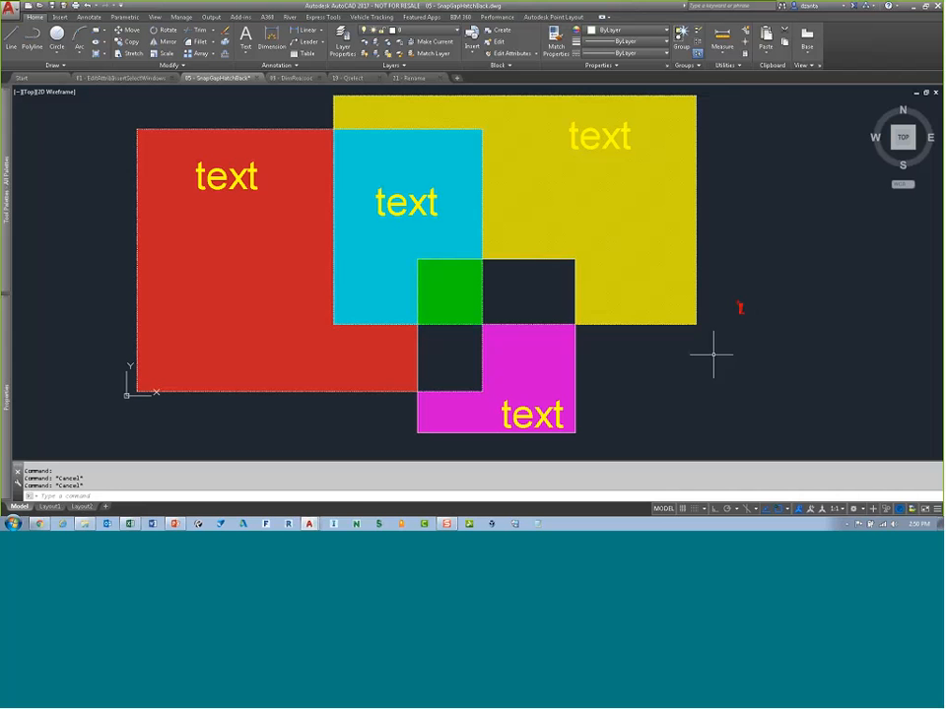
Step: Open the door tag block in the Enhanced Attribute Editor and enlarge the dialog
{"action": "scroll", "coordinate": [771, 317], "scroll_direction": "up", "scroll_amount": 10}
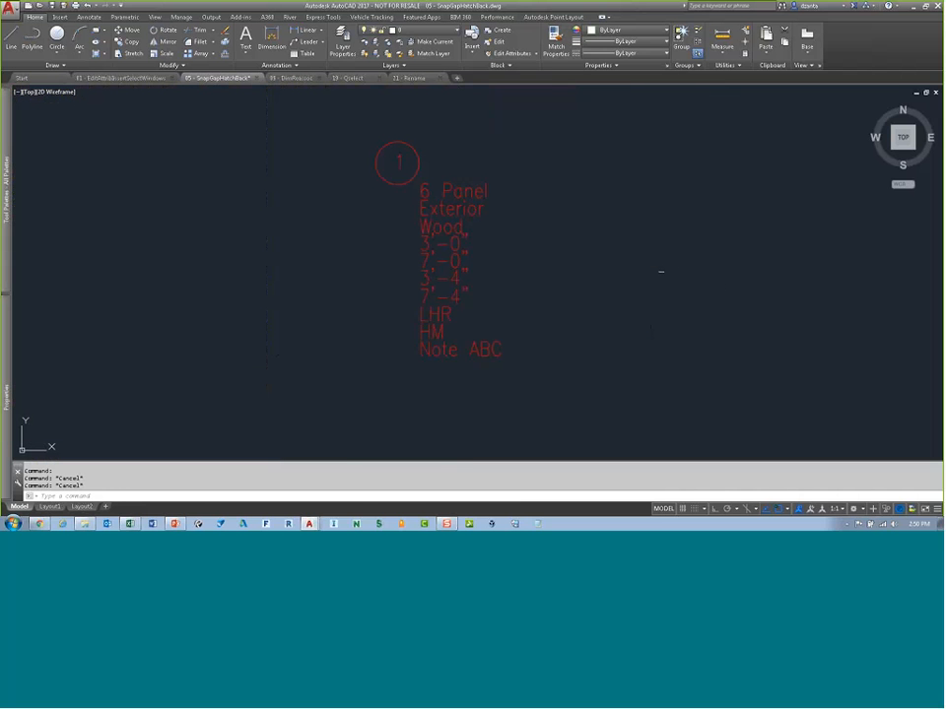
{"action": "middle_click_drag", "start_coordinate": [640, 272], "coordinate": [621, 288]}
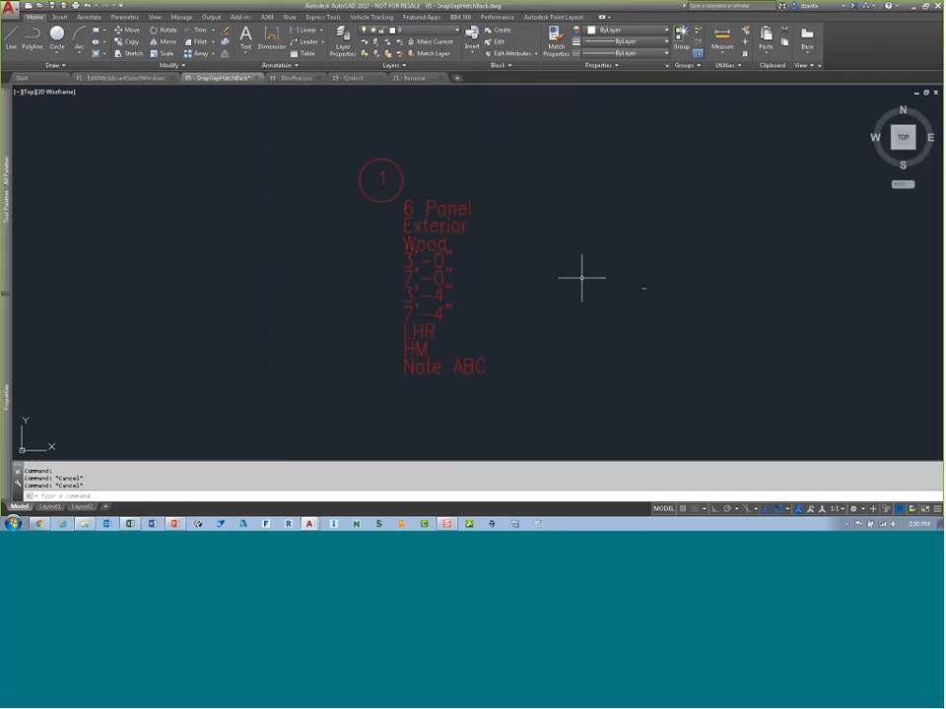
{"action": "left_click", "coordinate": [448, 210]}
{"action": "left_click", "coordinate": [443, 210]}
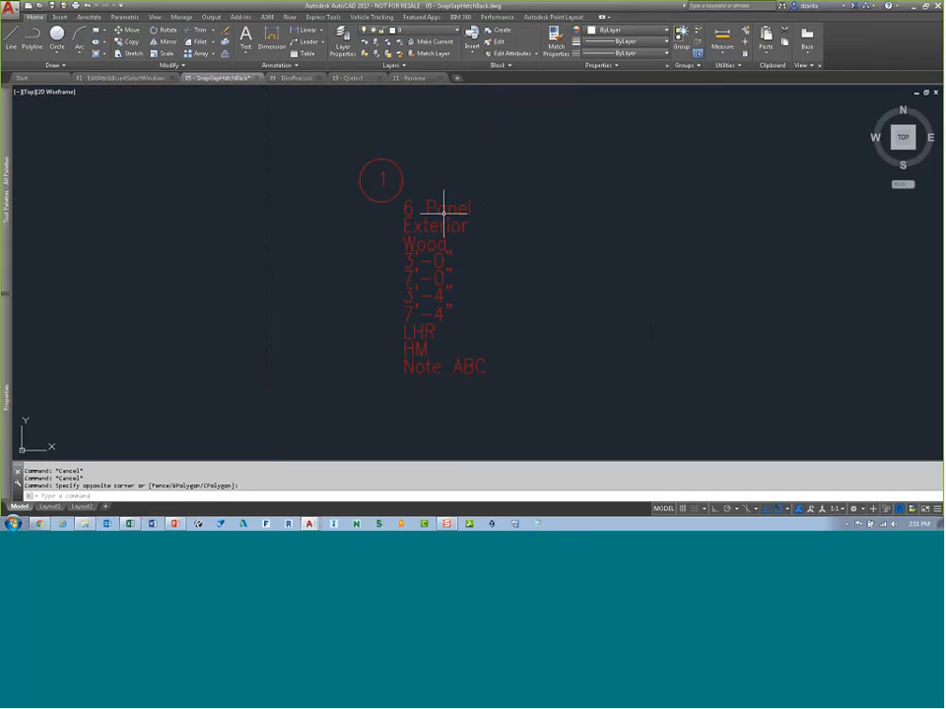
{"action": "double_click", "coordinate": [444, 209]}
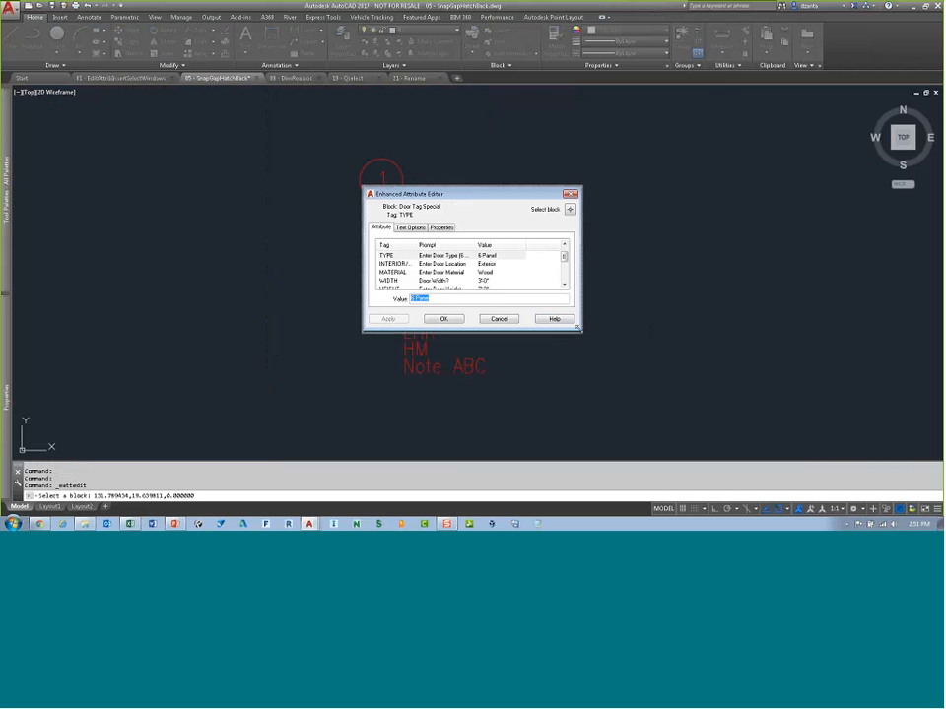
{"action": "left_click_drag", "start_coordinate": [579, 327], "coordinate": [673, 396]}
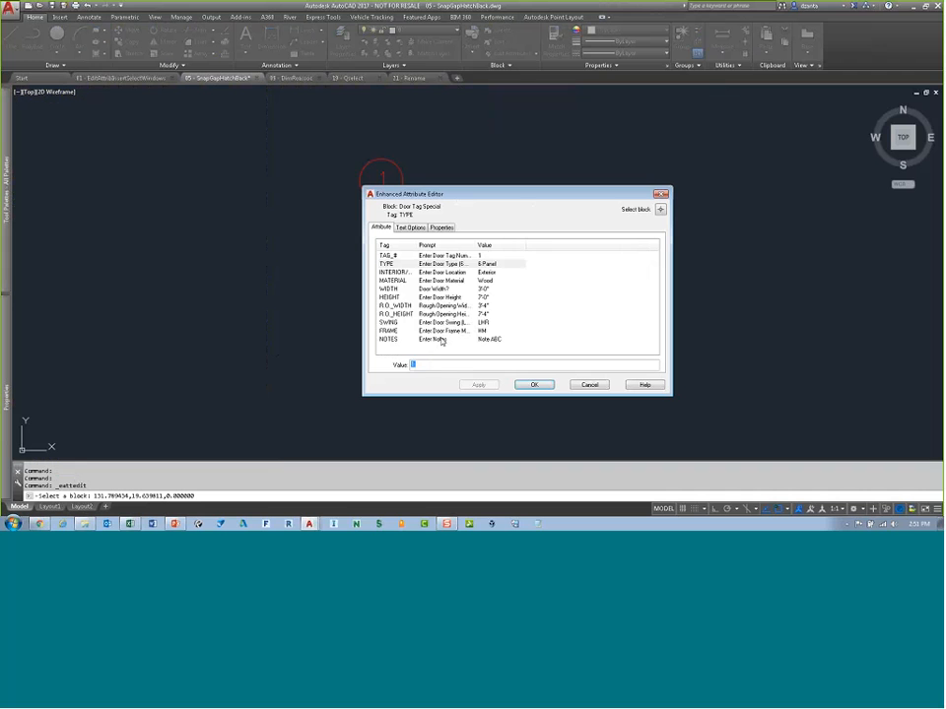
Step: Browse the door tag's attributes and the editor's tabs, then close the Enhanced Attribute Editor
{"action": "left_click", "coordinate": [454, 257]}
{"action": "left_click", "coordinate": [454, 265]}
{"action": "left_click", "coordinate": [454, 275]}
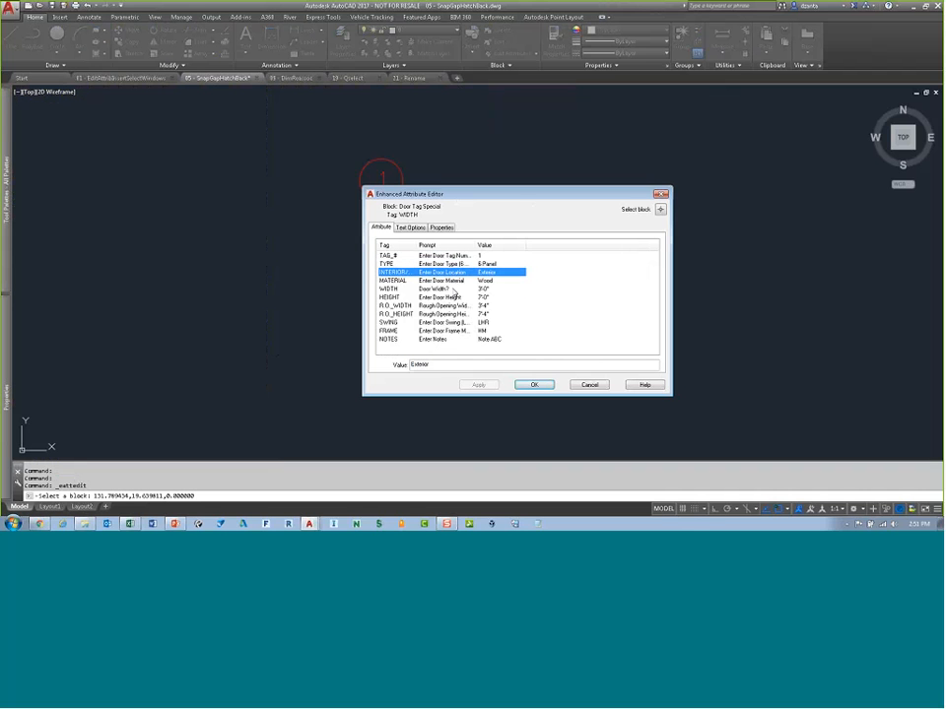
{"action": "key", "text": "Down"}
{"action": "key", "text": "Down"}
{"action": "key", "text": "Down"}
{"action": "key", "text": "Down"}
{"action": "key", "text": "Down"}
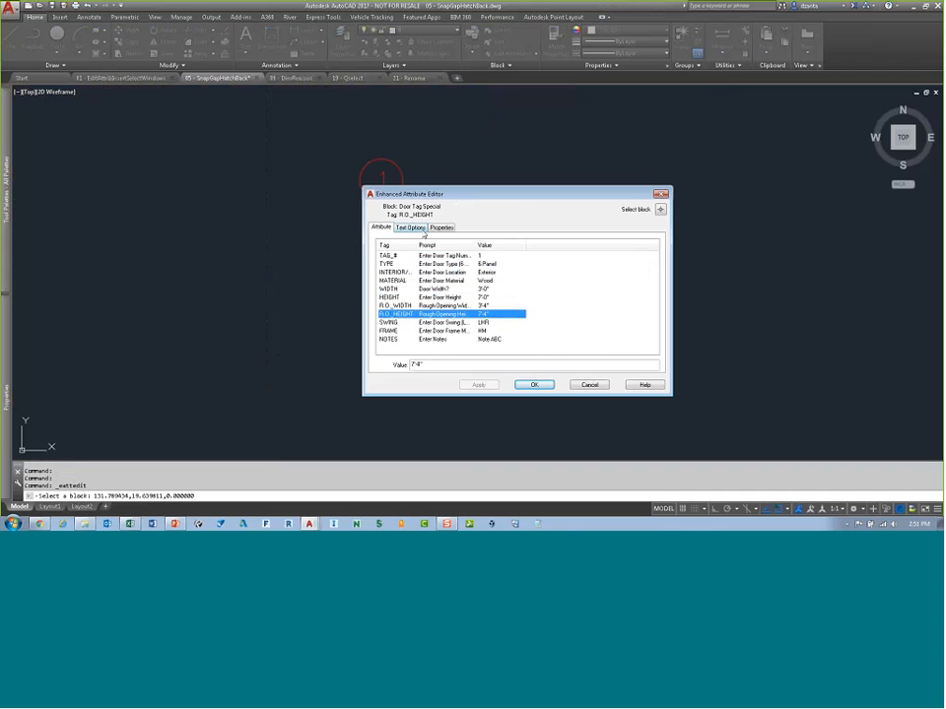
{"action": "left_click", "coordinate": [411, 228]}
{"action": "left_click", "coordinate": [438, 228]}
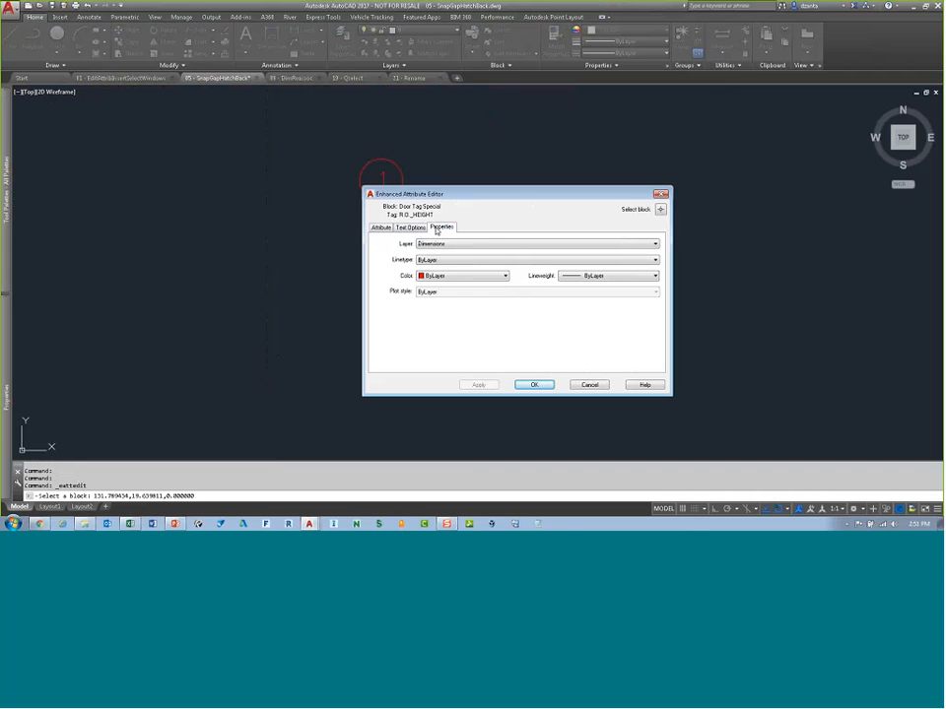
{"action": "left_click", "coordinate": [381, 229]}
{"action": "left_click", "coordinate": [660, 194]}
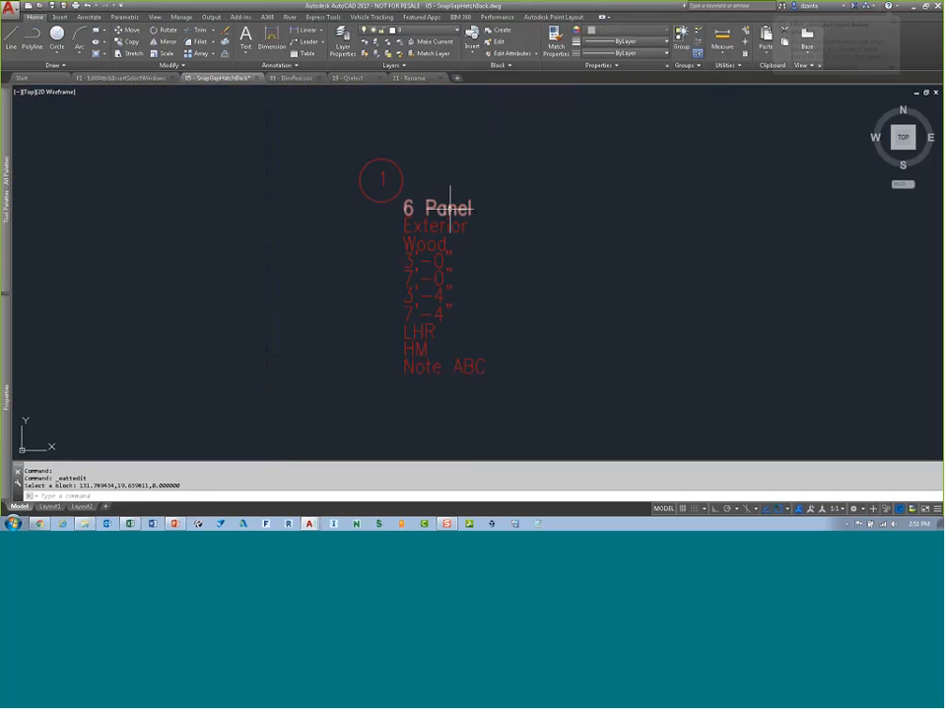
Step: Edit the door tag's type attribute in place to read 4 Panel
{"action": "left_click", "coordinate": [450, 209], "text": "ctrl"}
{"action": "left_click", "coordinate": [521, 205]}
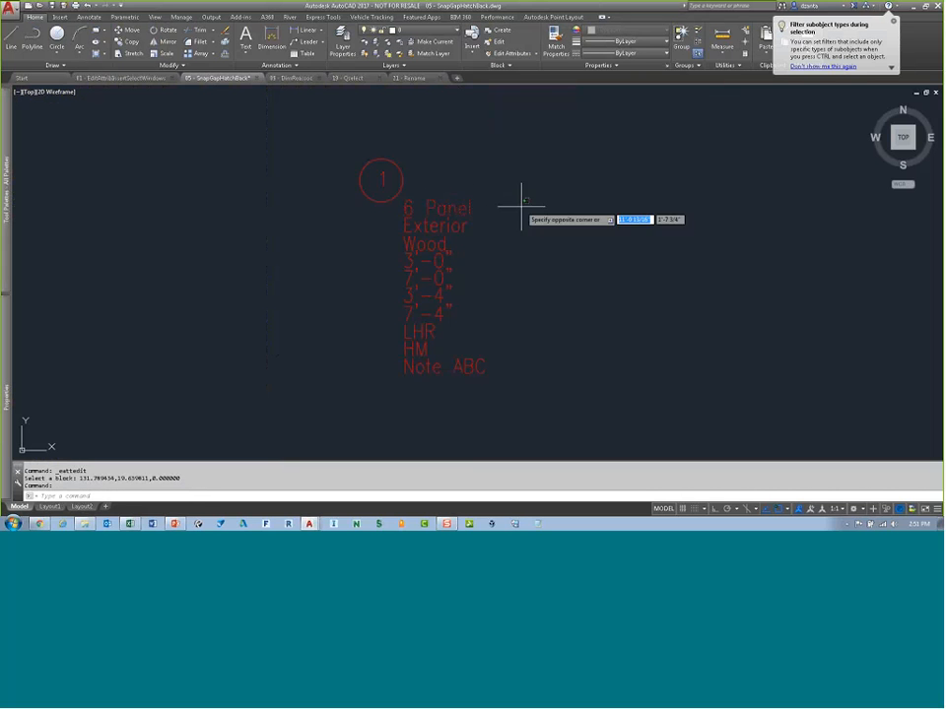
{"action": "left_click", "coordinate": [484, 211]}
{"action": "left_click", "coordinate": [462, 209], "text": "ctrl"}
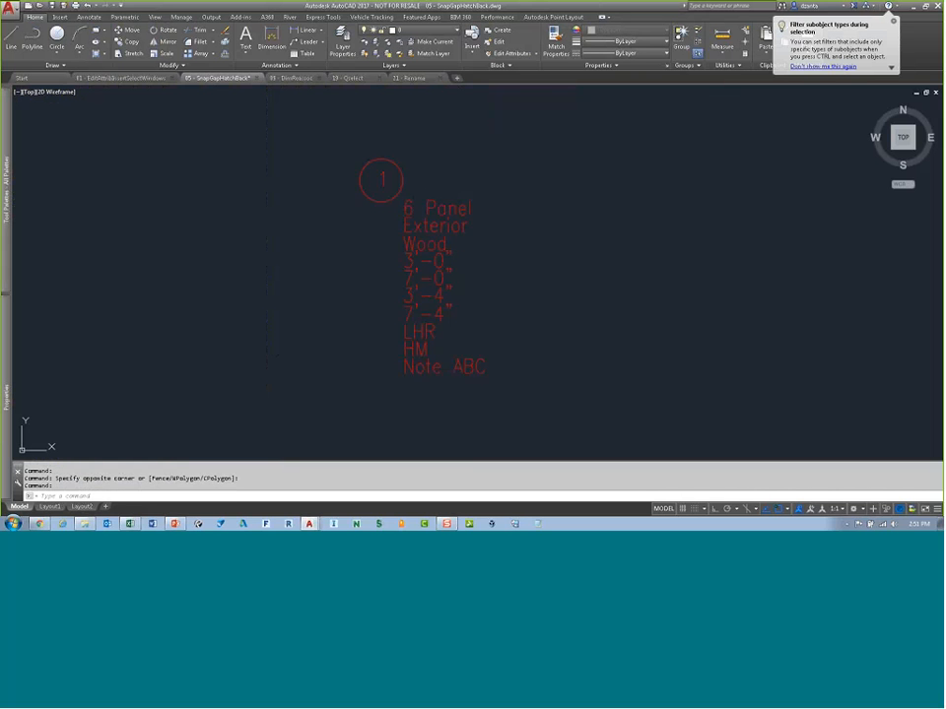
{"action": "double_click", "coordinate": [463, 212]}
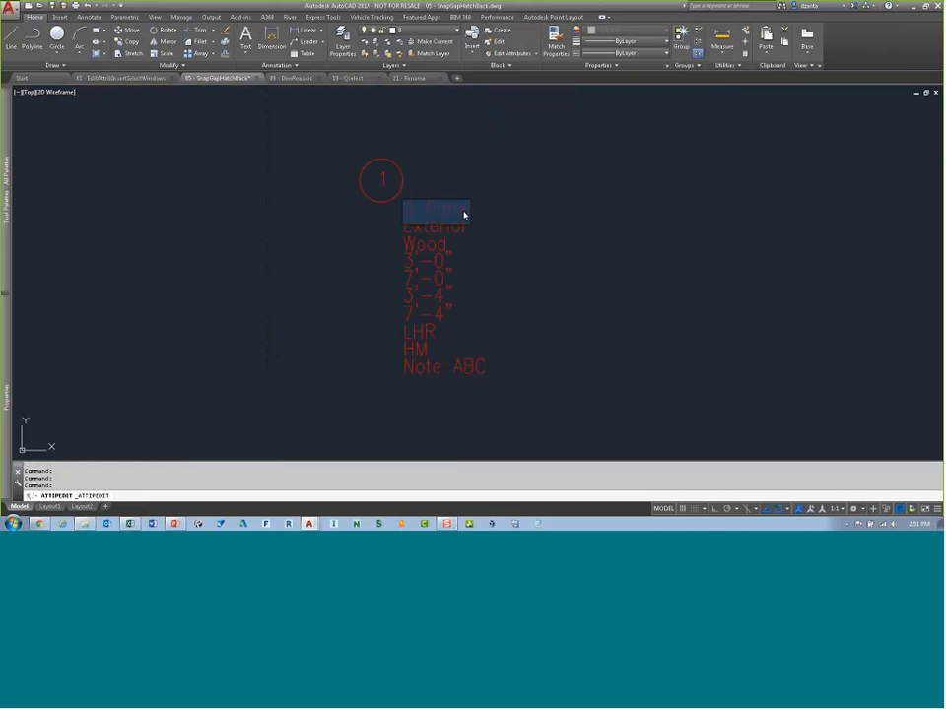
{"action": "type", "text": "4 Panel"}
{"action": "key", "text": "Return"}
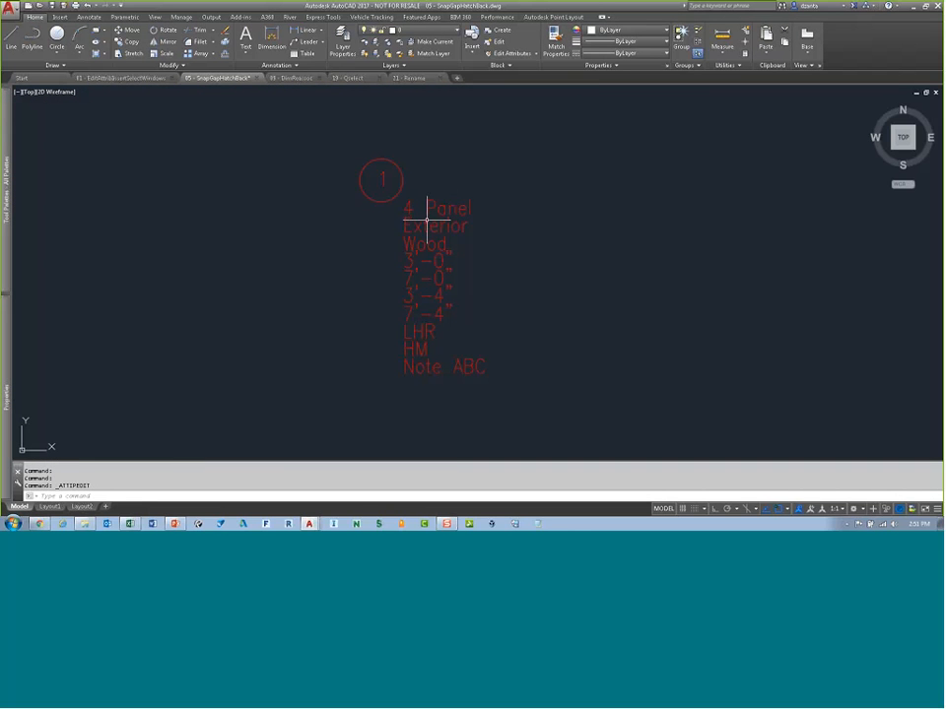
Step: Replace the door tag's location attribute in place with Interior
{"action": "left_click", "coordinate": [459, 243]}
{"action": "key", "text": "Delete"}
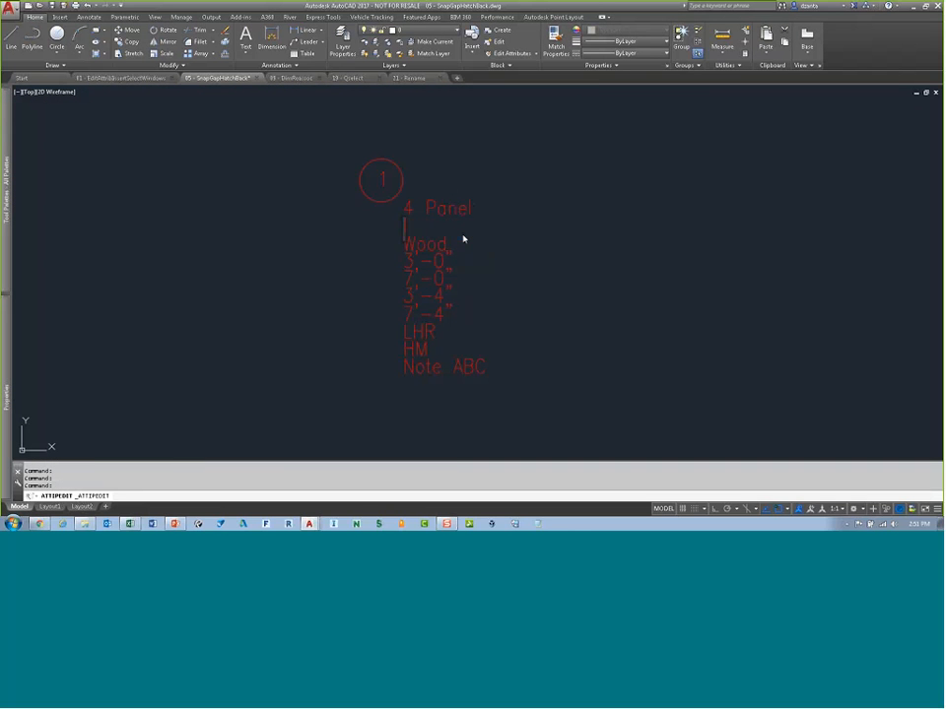
{"action": "type", "text": "Interior"}
{"action": "key", "text": "Return"}
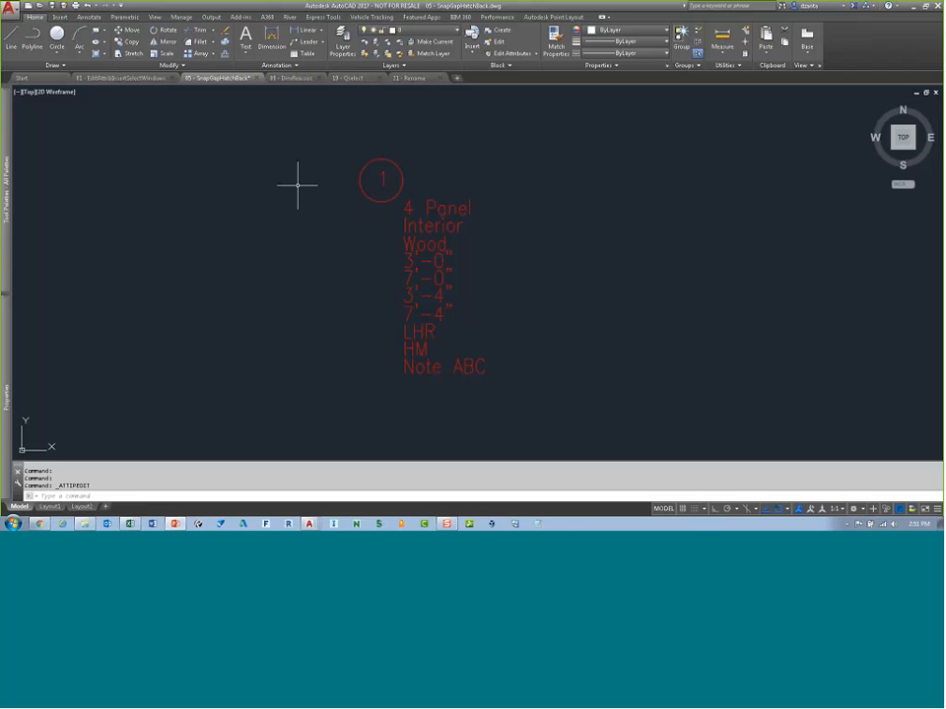
Step: Switch to the DimReassoc drawing tab and start the DIMREASSOC command
{"action": "left_click", "coordinate": [294, 77]}
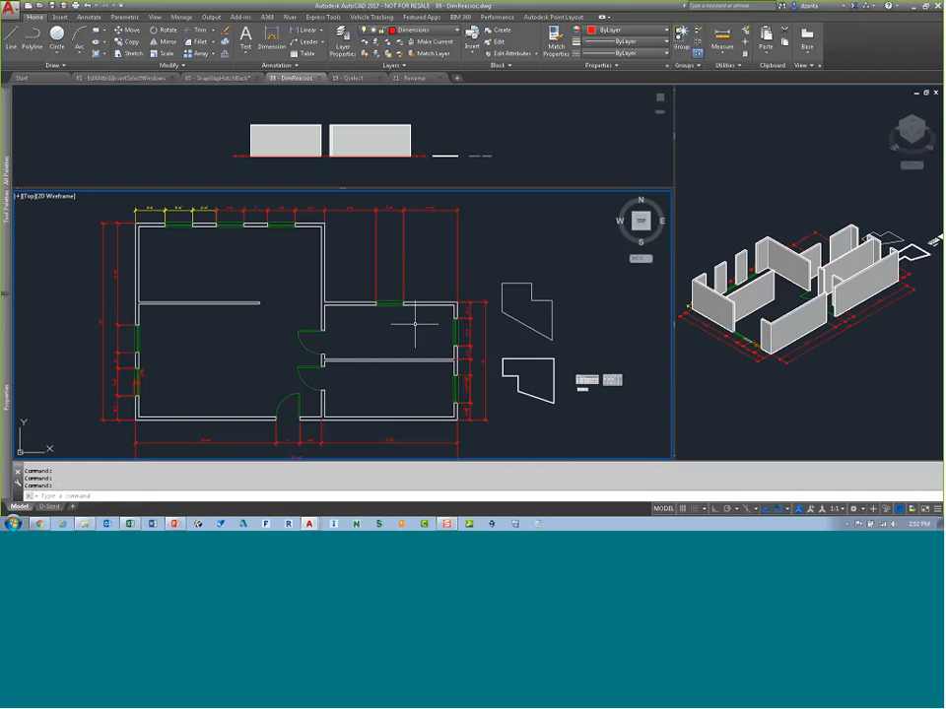
{"action": "middle_click_drag", "start_coordinate": [225, 280], "coordinate": [270, 281]}
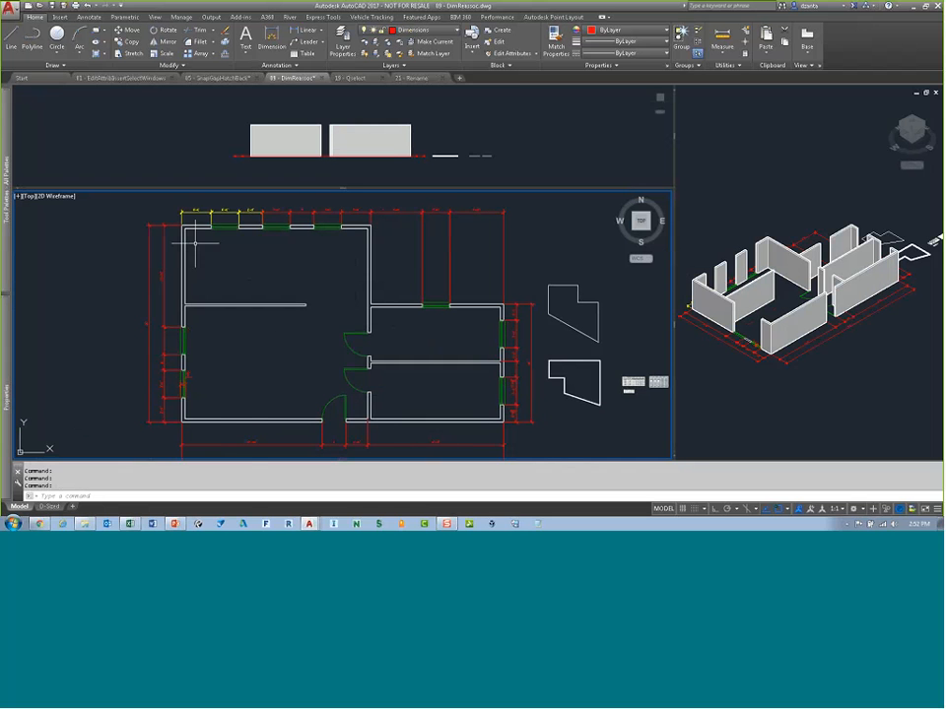
{"action": "scroll", "coordinate": [148, 205], "scroll_direction": "up", "scroll_amount": 6}
{"action": "middle_click_drag", "start_coordinate": [159, 249], "coordinate": [149, 253]}
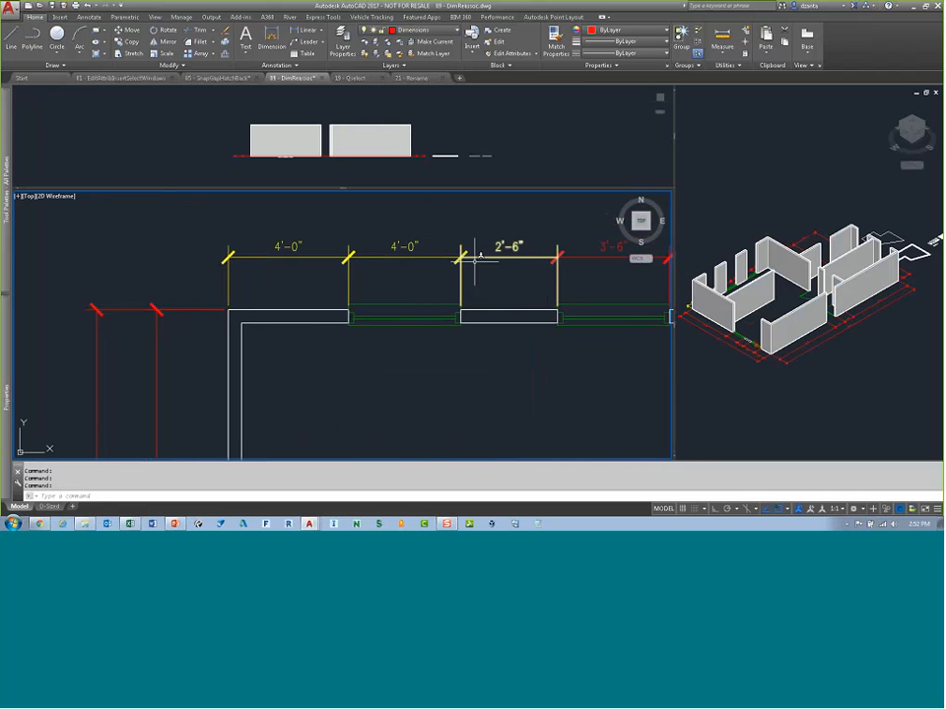
{"action": "middle_click_drag", "start_coordinate": [517, 287], "coordinate": [422, 276]}
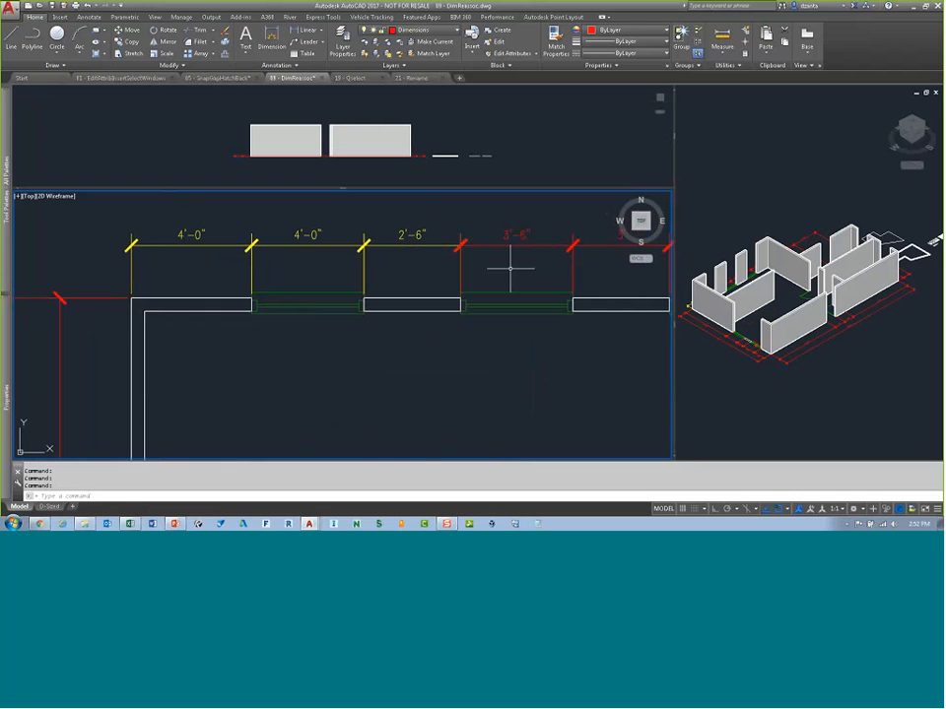
{"action": "type", "text": "DIM"}
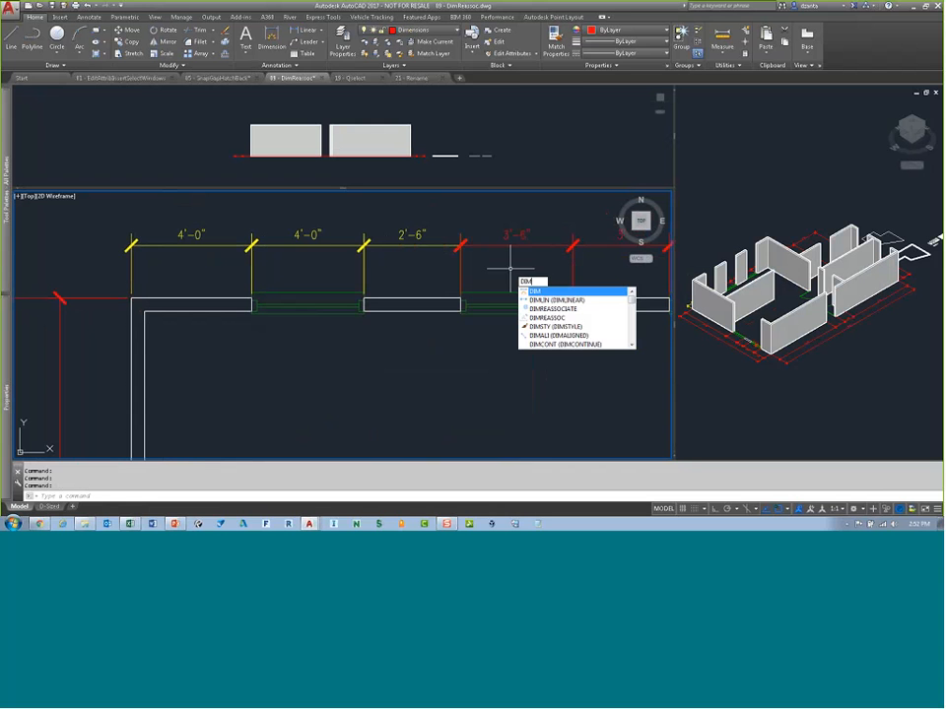
{"action": "type", "text": "RE"}
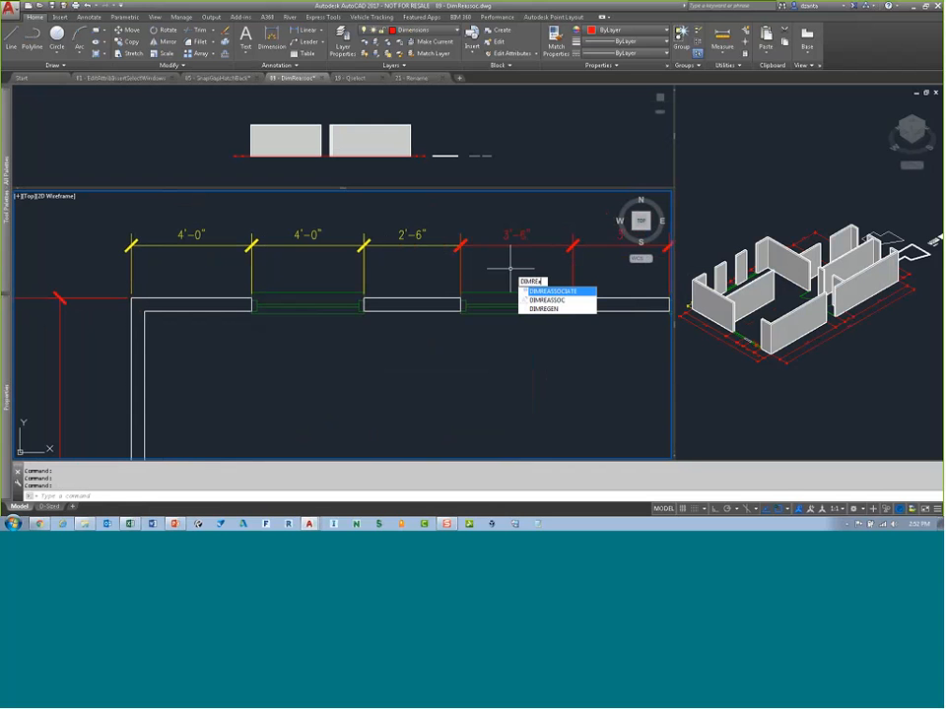
{"action": "type", "text": "ASSOCIATE"}
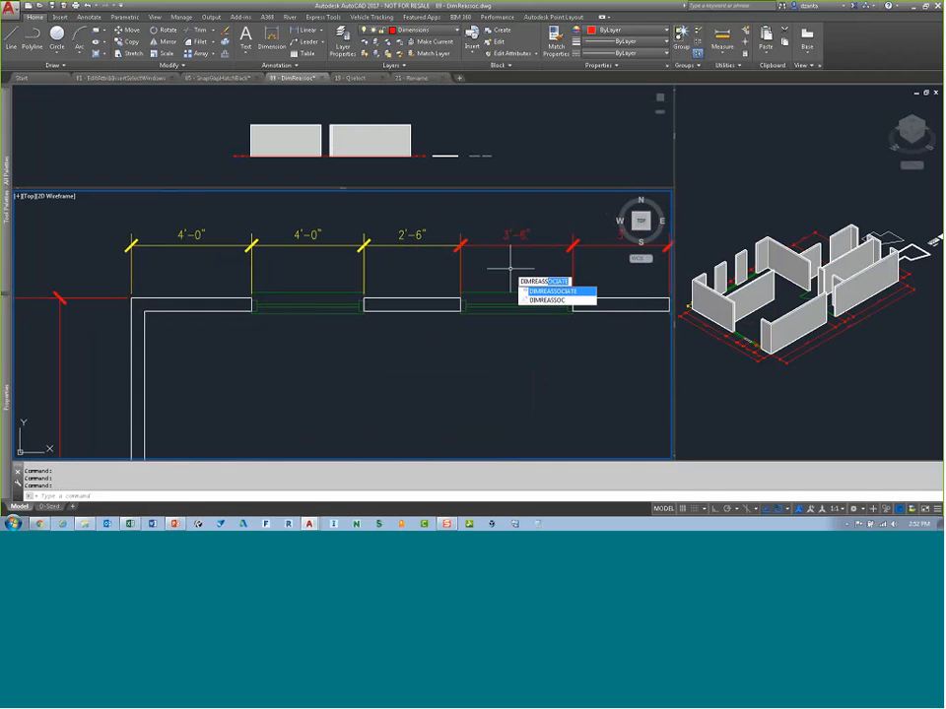
{"action": "left_click", "coordinate": [548, 299]}
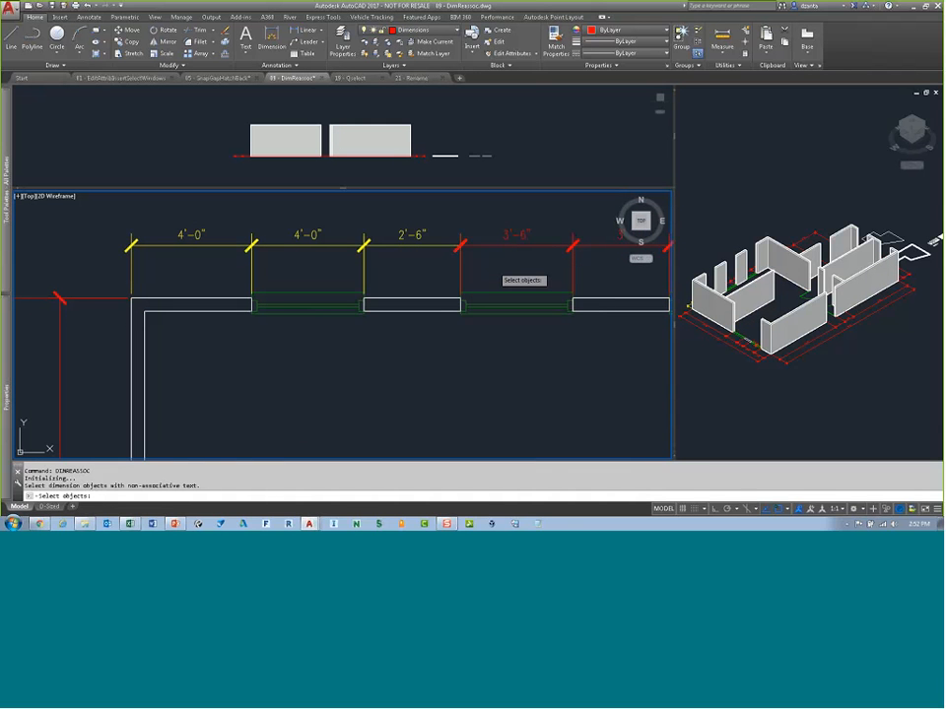
Step: Select the top-wall dimensions with overridden text by crossing window and lasso, and reassociate them with DIMREASSOC
{"action": "key", "text": "ctrl"}
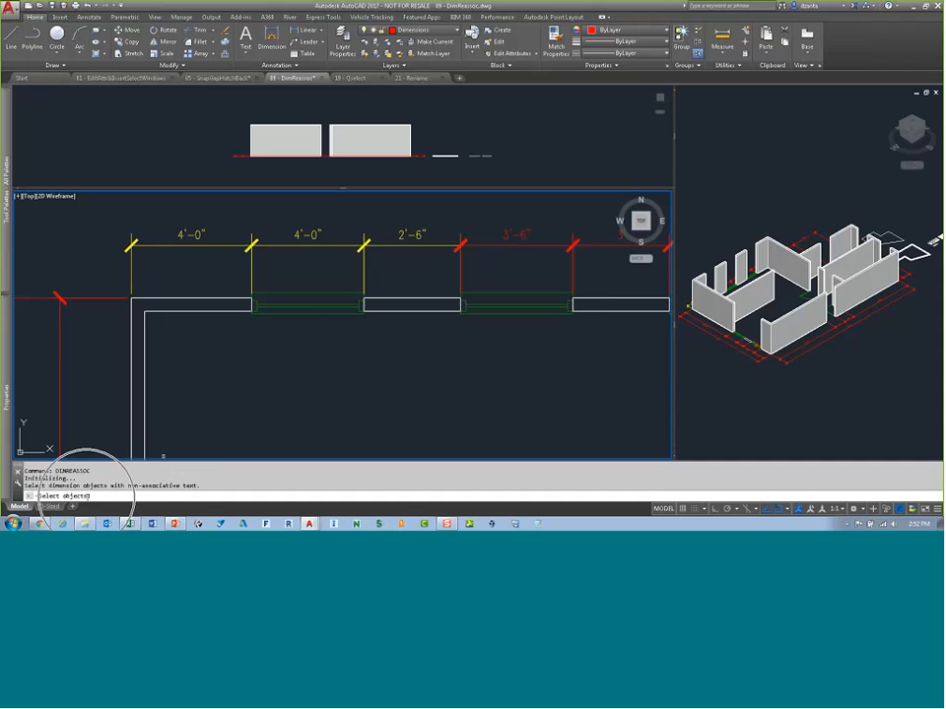
{"action": "scroll", "coordinate": [325, 325], "scroll_direction": "down", "scroll_amount": 6}
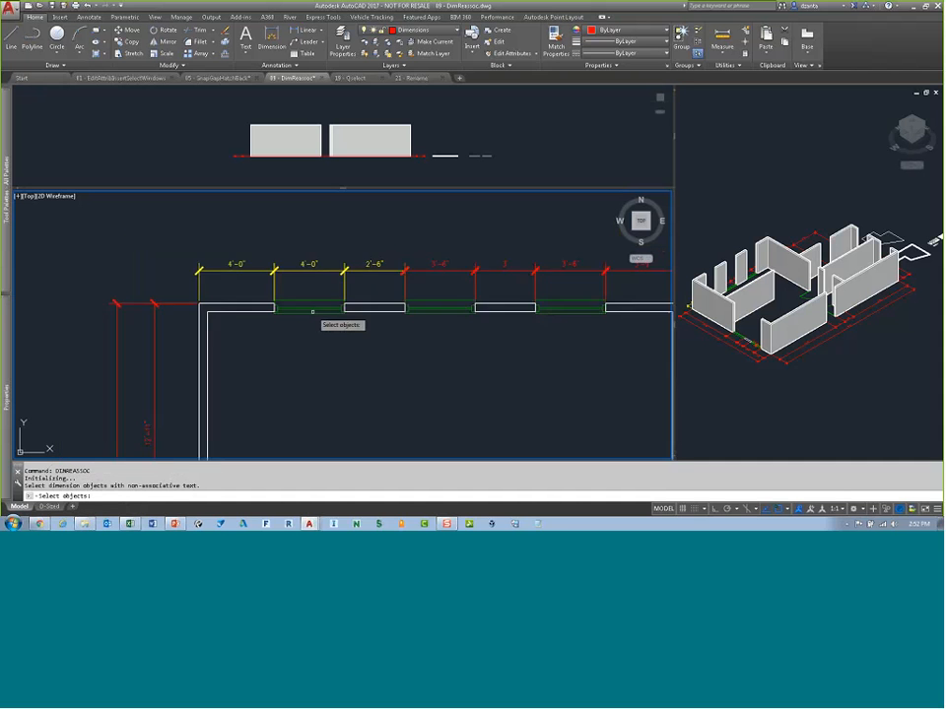
{"action": "scroll", "coordinate": [414, 424], "scroll_direction": "up", "scroll_amount": 3}
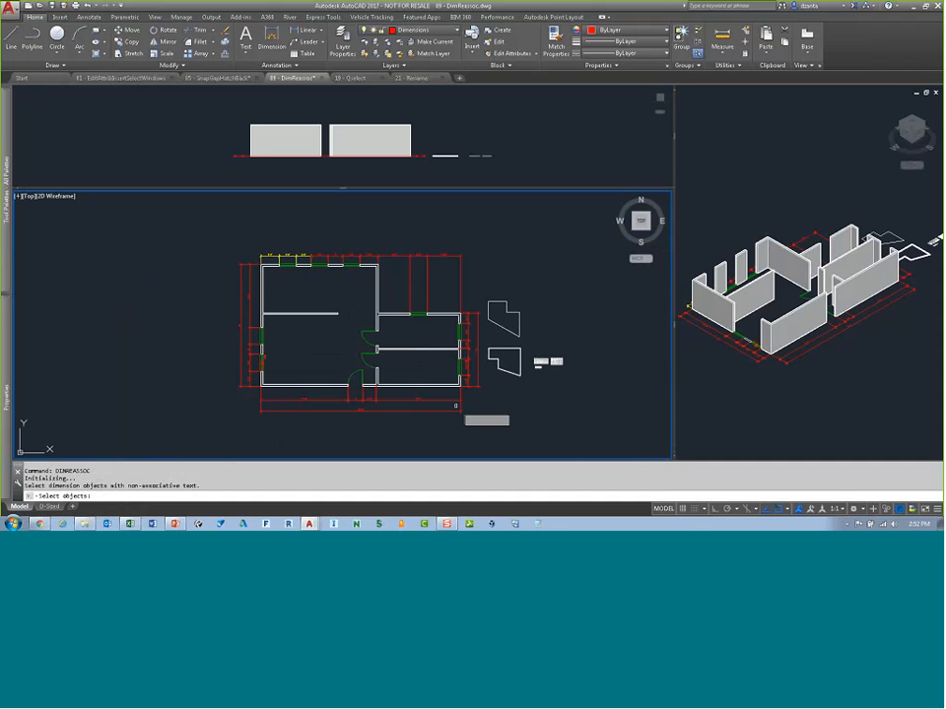
{"action": "mouse_move", "coordinate": [486, 420]}
{"action": "left_mouse_down"}
{"action": "mouse_move", "coordinate": [244, 207]}
{"action": "mouse_move", "coordinate": [239, 235]}
{"action": "left_mouse_up"}
{"action": "left_click", "coordinate": [466, 241]}
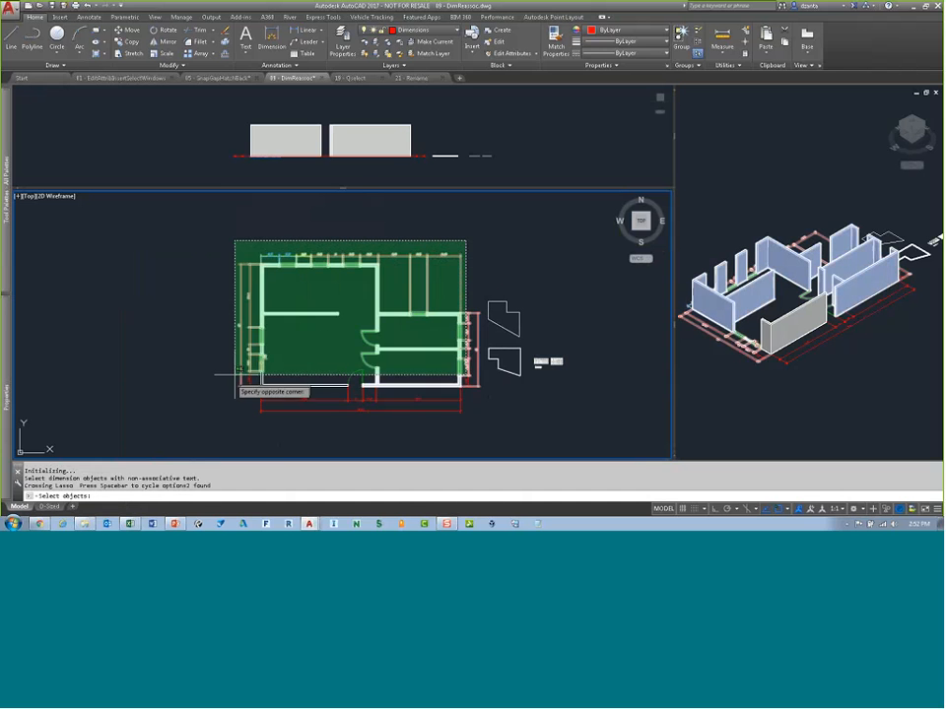
{"action": "left_click", "coordinate": [219, 417]}
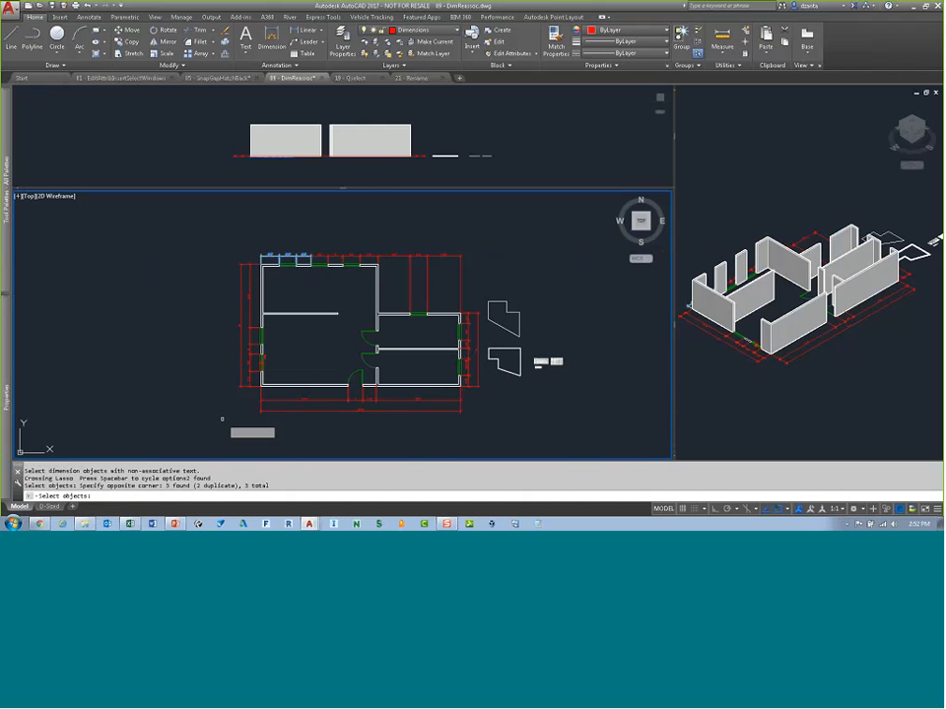
{"action": "scroll", "coordinate": [274, 237], "scroll_direction": "up", "scroll_amount": 2}
{"action": "scroll", "coordinate": [274, 236], "scroll_direction": "up", "scroll_amount": 4}
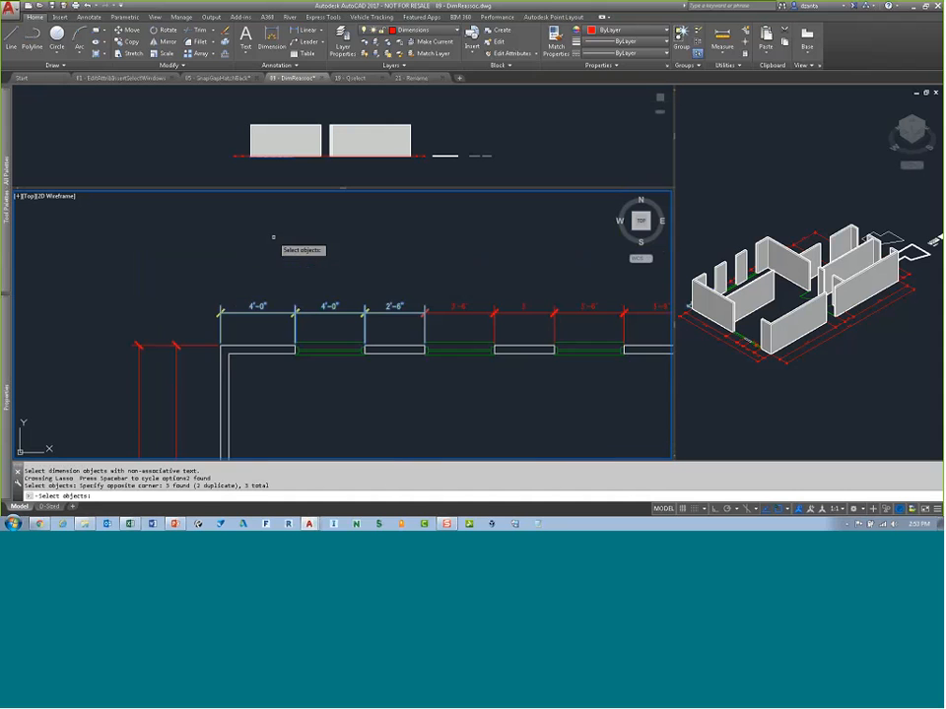
{"action": "scroll", "coordinate": [251, 275], "scroll_direction": "up", "scroll_amount": 1}
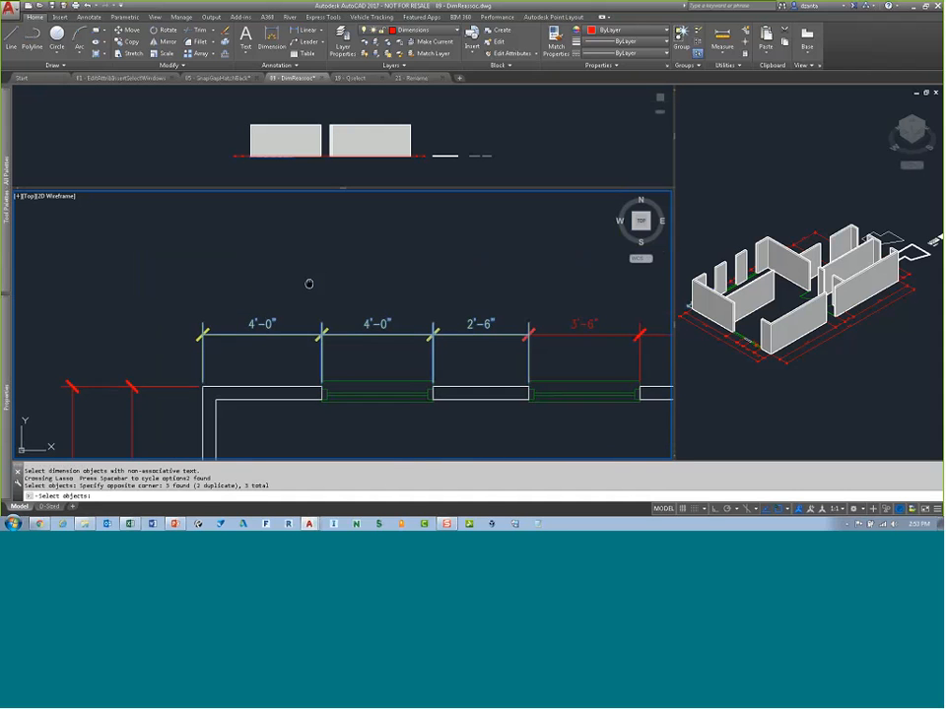
{"action": "middle_click_drag", "start_coordinate": [309, 281], "coordinate": [309, 241]}
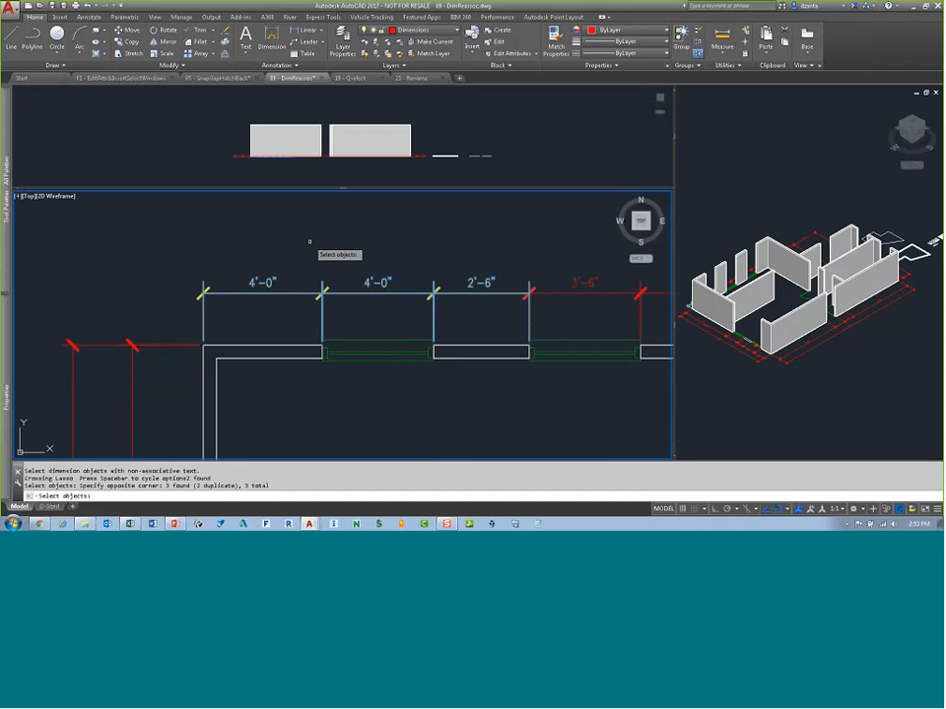
{"action": "key", "text": "Return"}
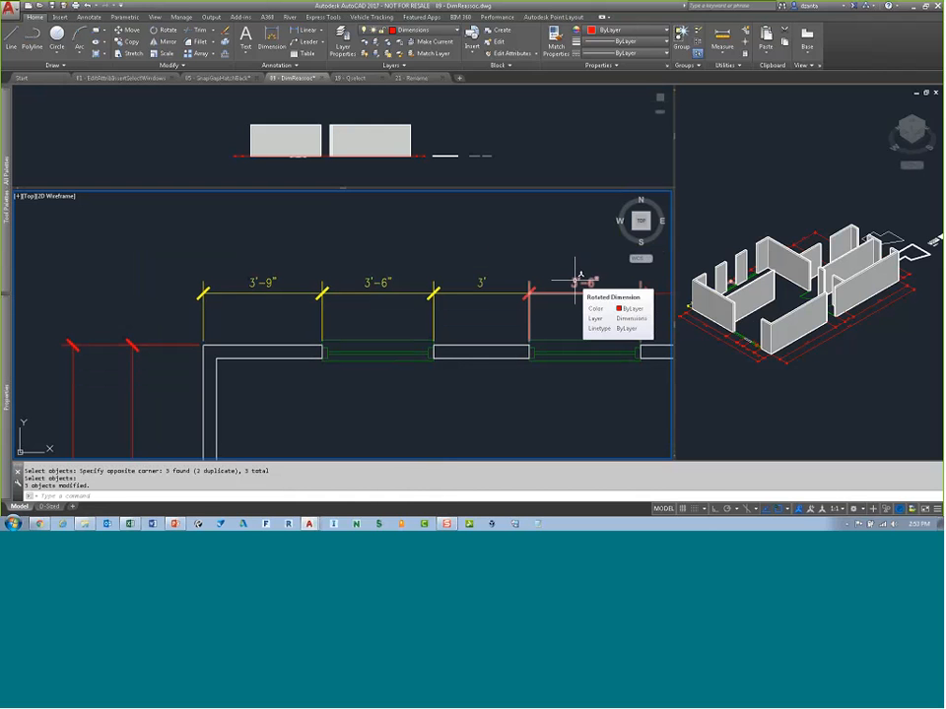
Step: Pan over to the loose line shape beside the floor plan and pick one of its edges to inspect it
{"action": "scroll", "coordinate": [551, 270], "scroll_direction": "down", "scroll_amount": 4}
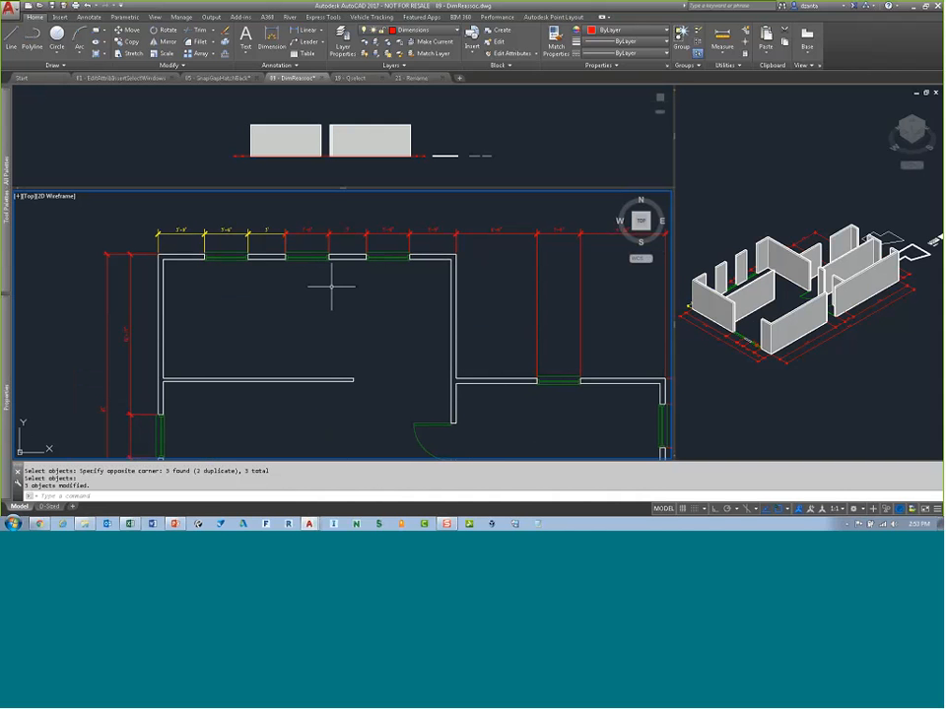
{"action": "scroll", "coordinate": [366, 307], "scroll_direction": "down", "scroll_amount": 2}
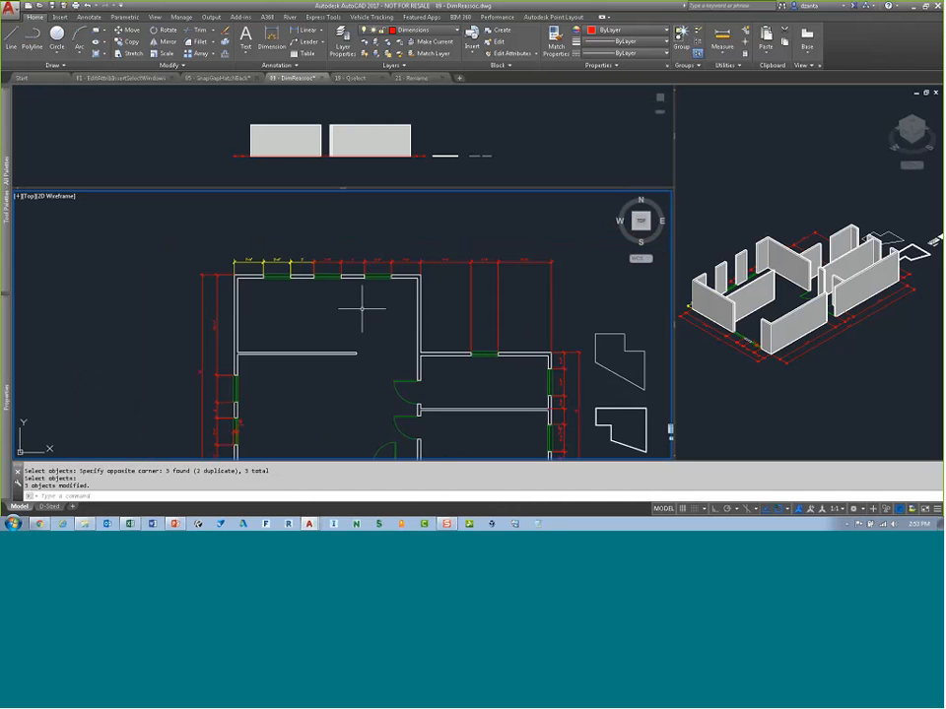
{"action": "scroll", "coordinate": [339, 278], "scroll_direction": "down", "scroll_amount": 2}
{"action": "scroll", "coordinate": [335, 274], "scroll_direction": "down", "scroll_amount": 2}
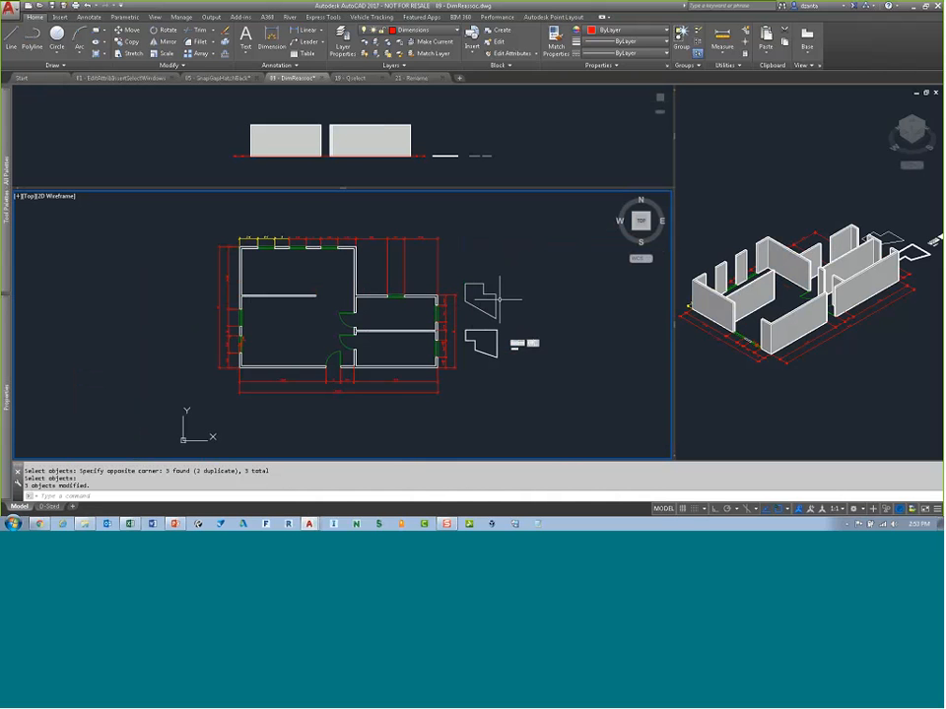
{"action": "scroll", "coordinate": [511, 289], "scroll_direction": "up", "scroll_amount": 5}
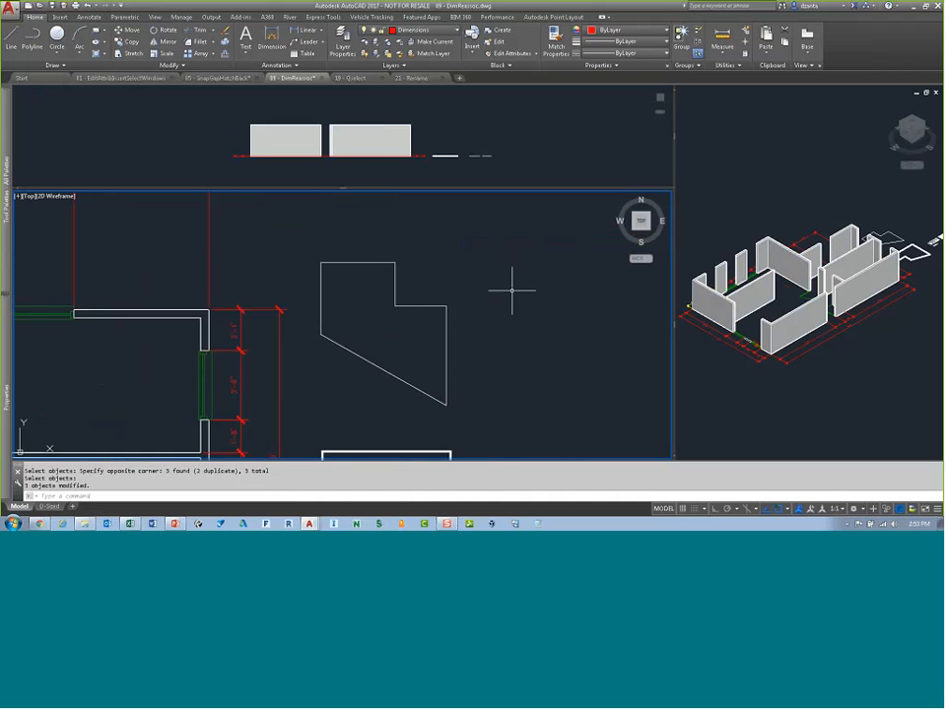
{"action": "middle_click_drag", "start_coordinate": [469, 297], "coordinate": [509, 282]}
{"action": "scroll", "coordinate": [509, 283], "scroll_direction": "up", "scroll_amount": 2}
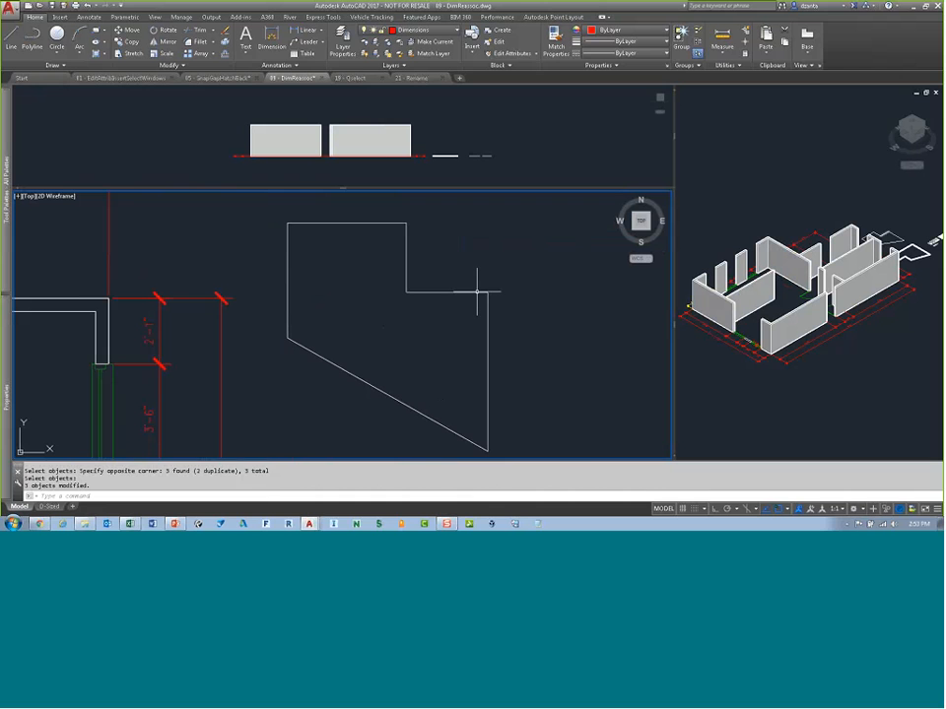
{"action": "left_click", "coordinate": [481, 291]}
{"action": "key", "text": "Escape"}
{"action": "left_click", "coordinate": [488, 315]}
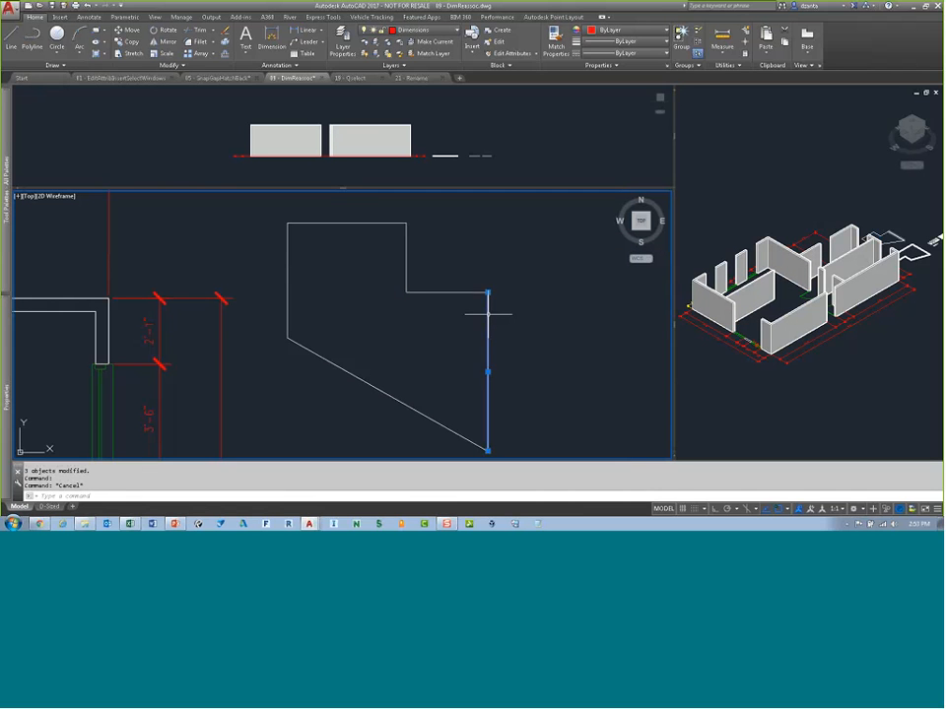
{"action": "key", "text": "Escape"}
{"action": "key", "text": "Escape"}
Step: Join the shape's lines into a single polyline with PEDIT Join, then undo the join
{"action": "type", "text": "pedit"}
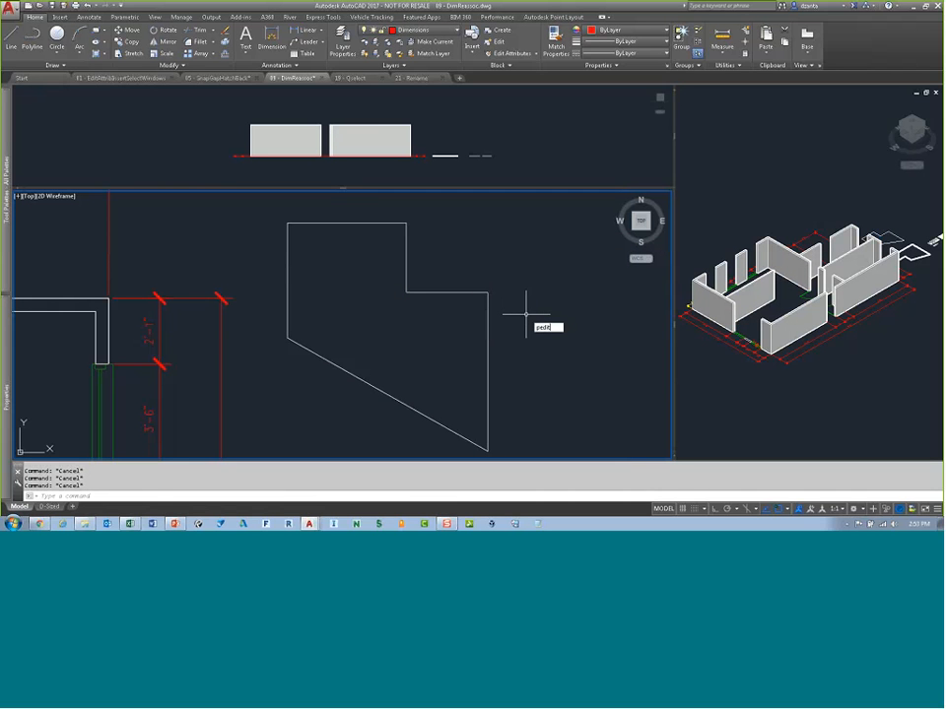
{"action": "key", "text": "Return"}
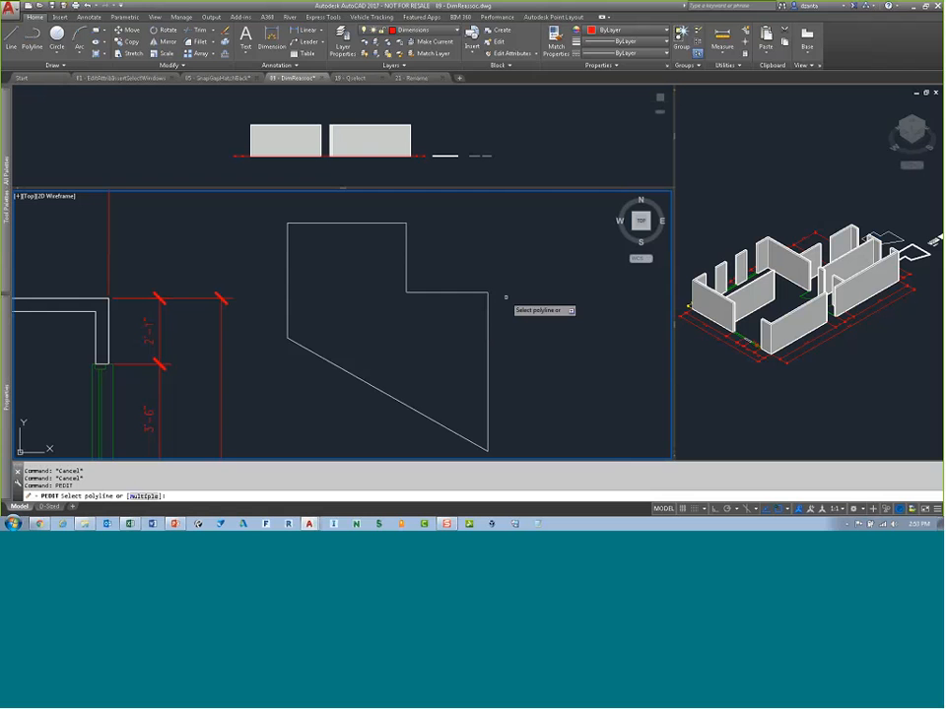
{"action": "left_click", "coordinate": [449, 292]}
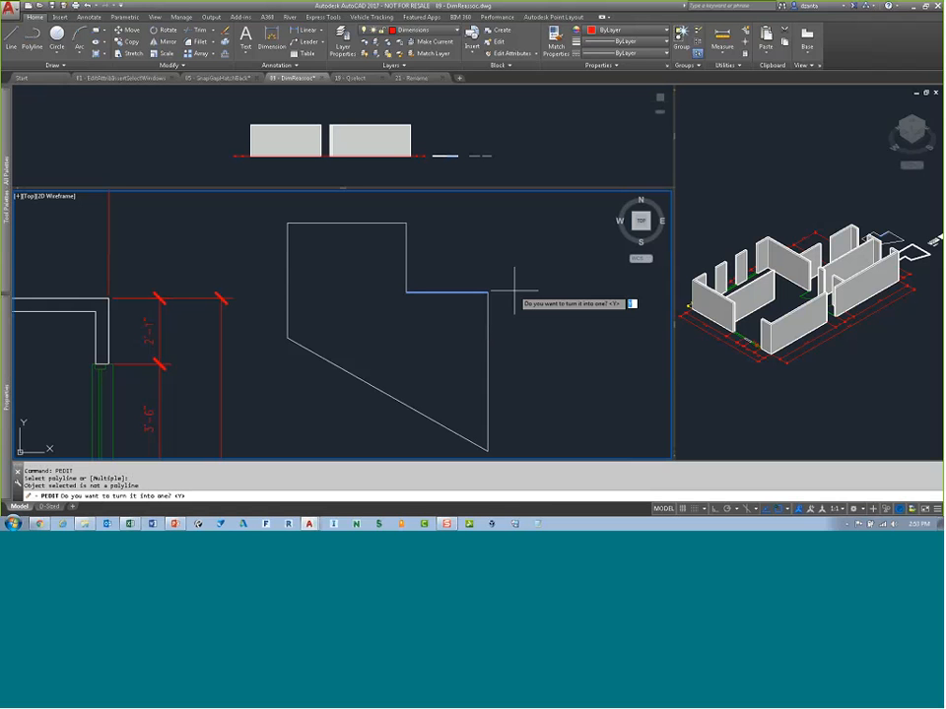
{"action": "right_click", "coordinate": [514, 293]}
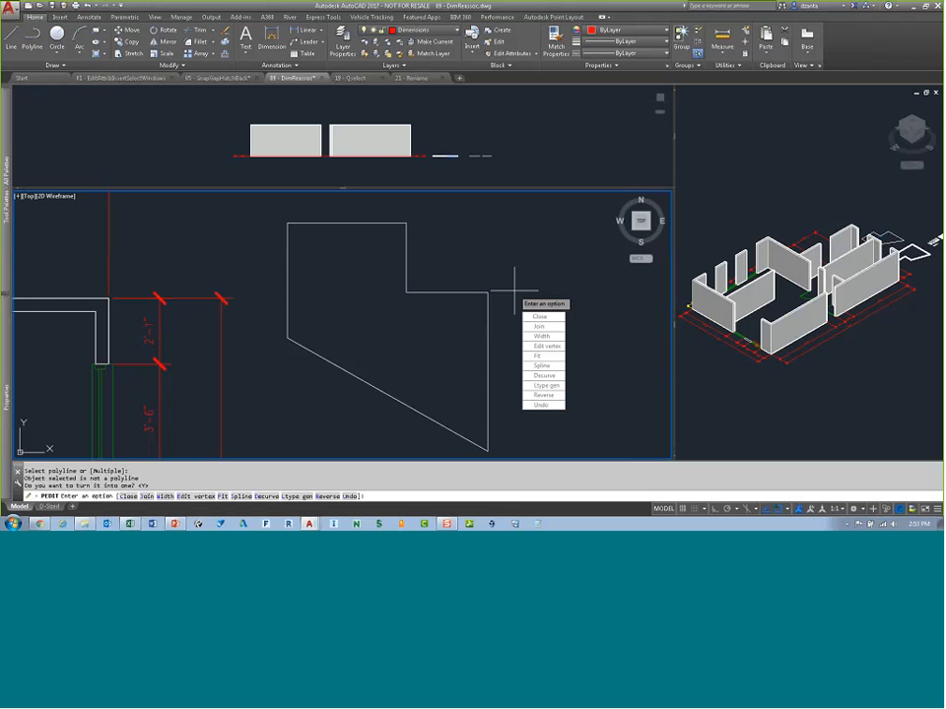
{"action": "left_click", "coordinate": [534, 325]}
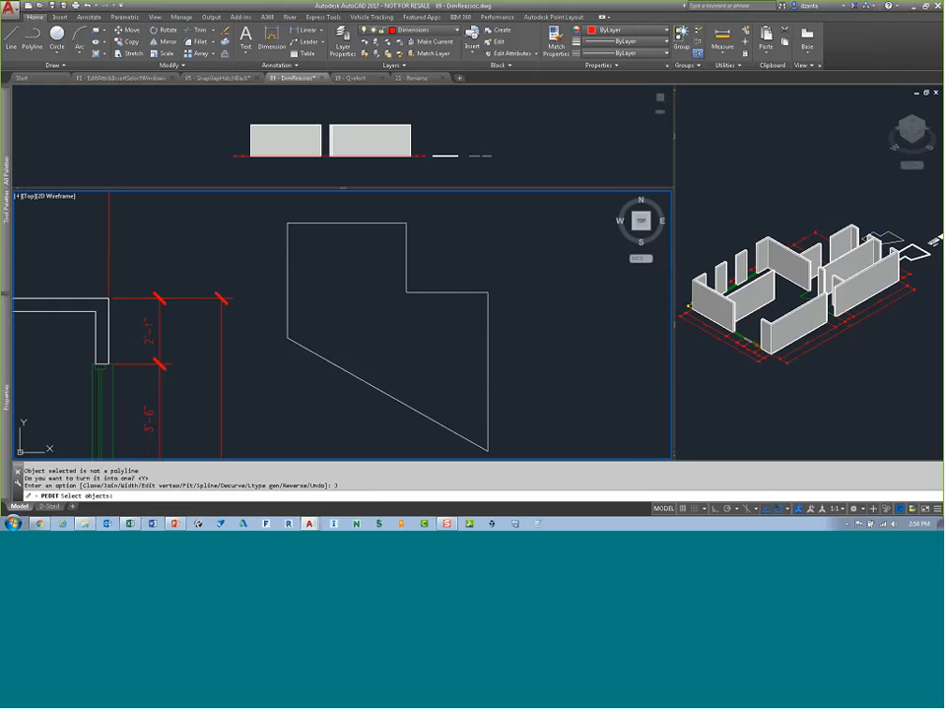
{"action": "left_click", "coordinate": [512, 434]}
{"action": "left_click", "coordinate": [290, 223]}
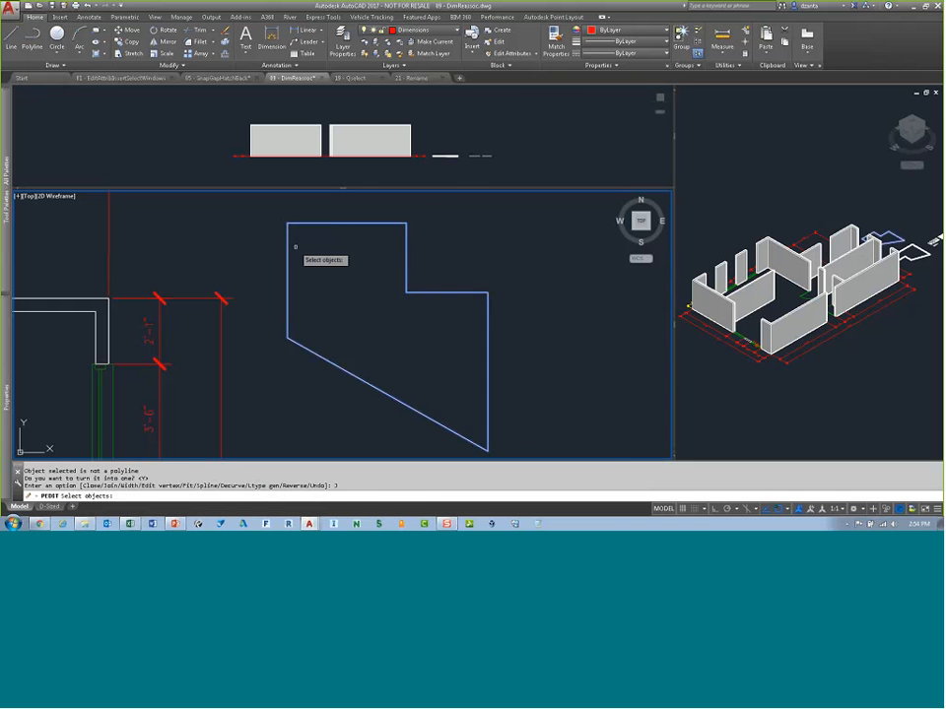
{"action": "right_click", "coordinate": [290, 245]}
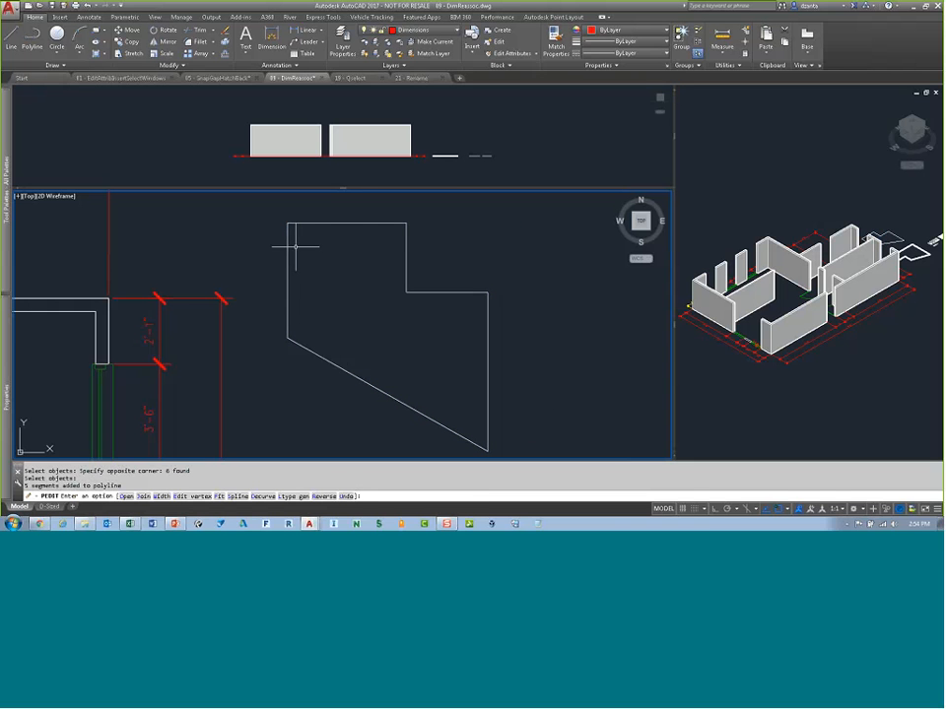
{"action": "key", "text": "Return"}
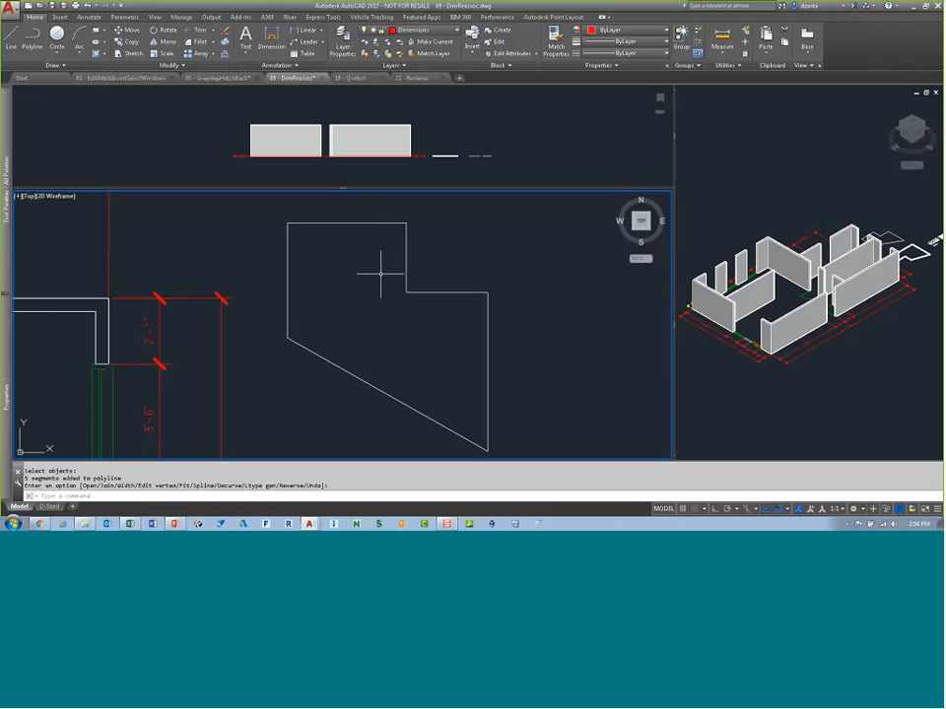
{"action": "key", "text": "ctrl+z"}
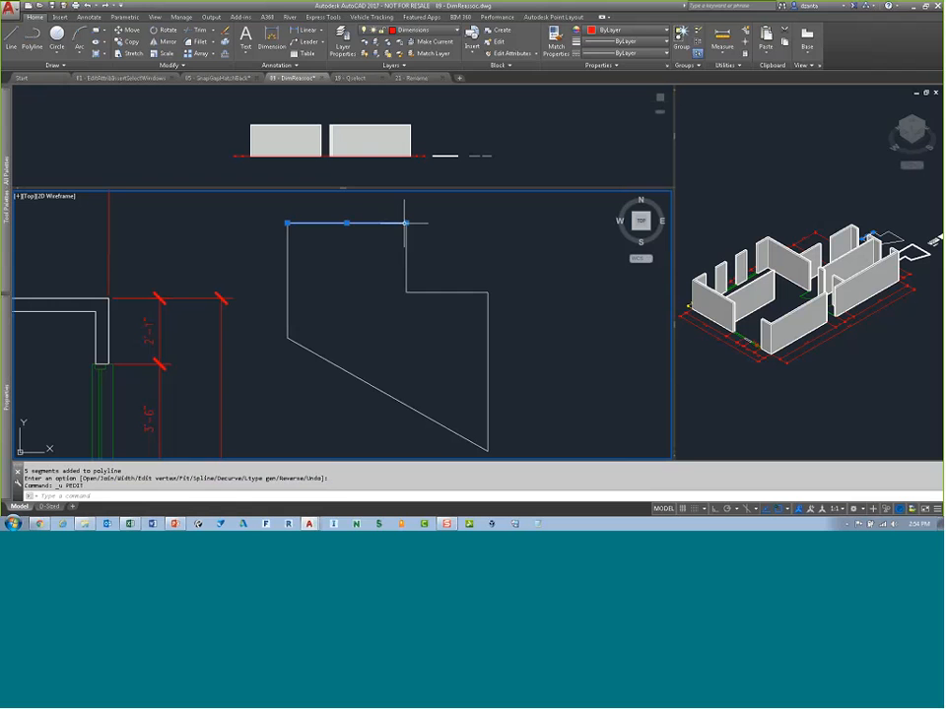
Step: Set the PEDITACCEPT system variable to 1
{"action": "left_click", "coordinate": [402, 223]}
{"action": "key", "text": "Escape"}
{"action": "key", "text": "Escape"}
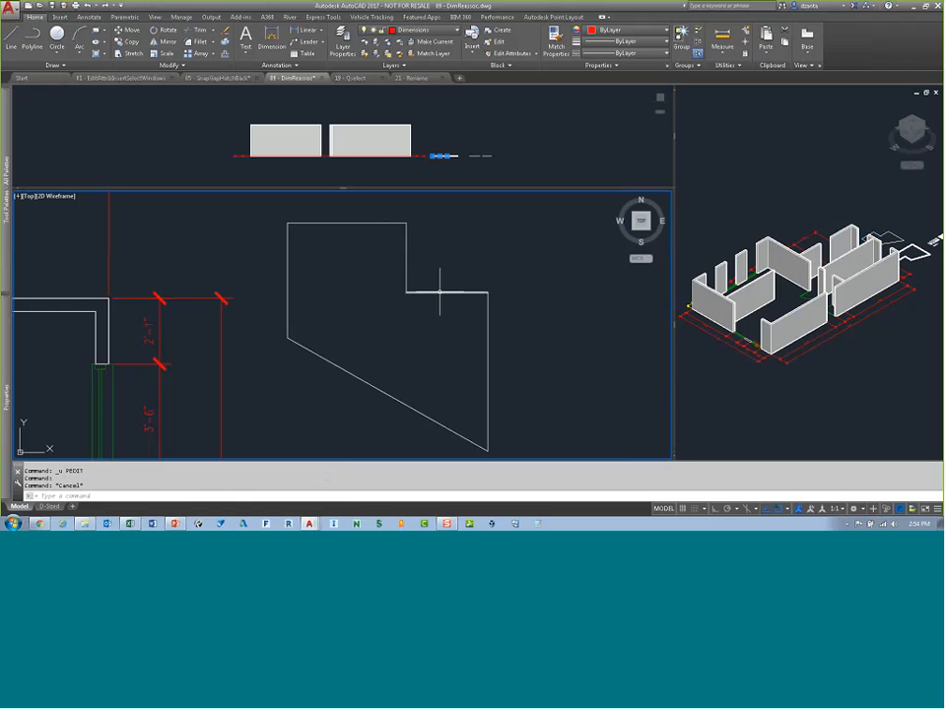
{"action": "type", "text": "pedi"}
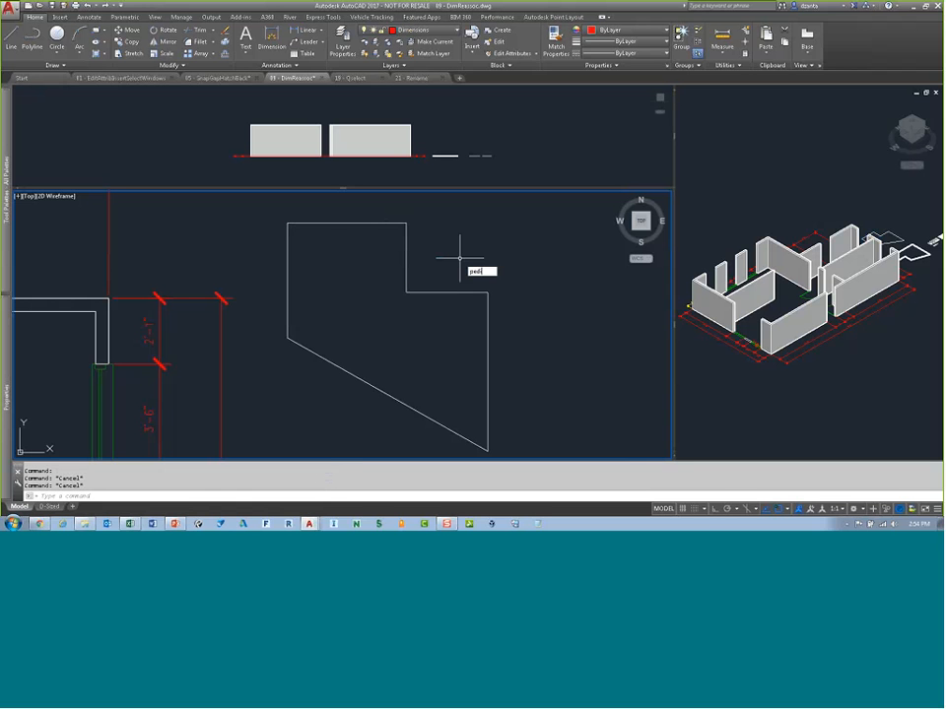
{"action": "type", "text": "taccept"}
{"action": "key", "text": "Return"}
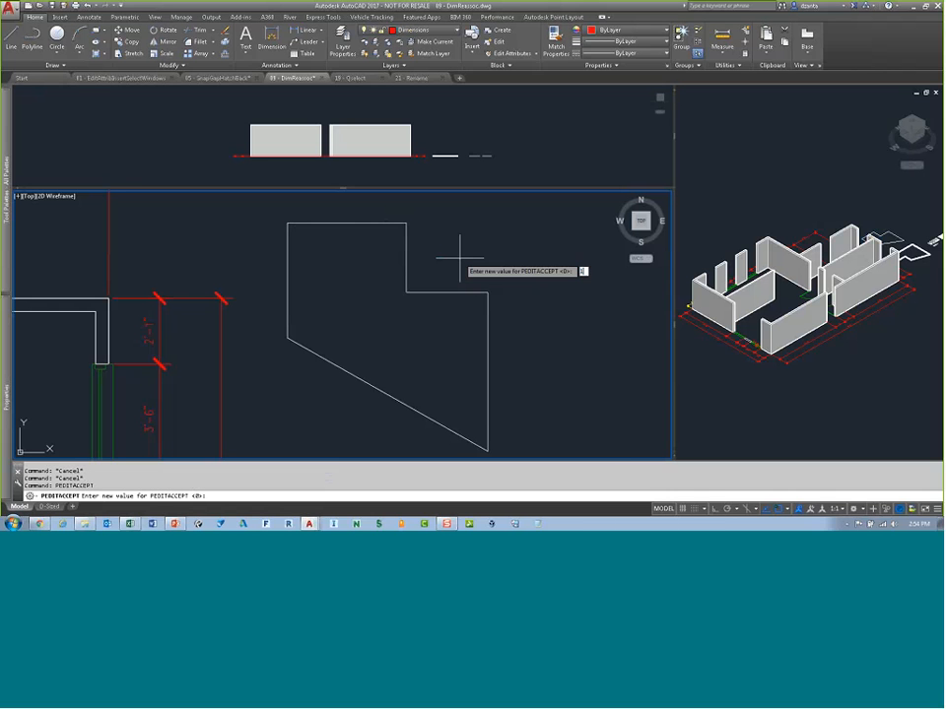
{"action": "type", "text": "1"}
{"action": "key", "text": "Return"}
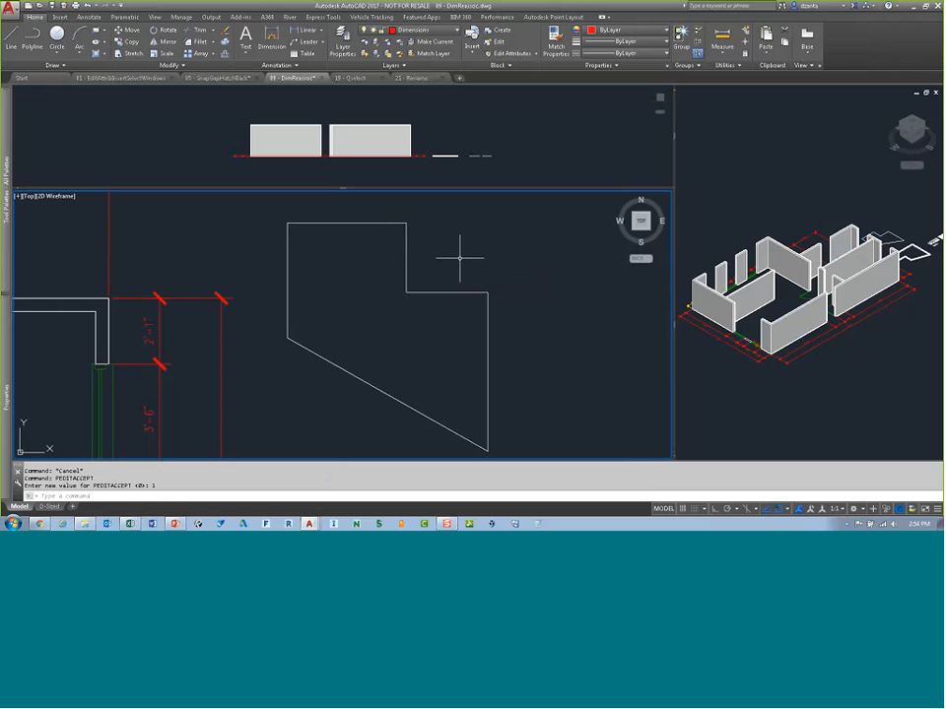
Step: Run PEDIT on the shape's edge and join all its lines into one polyline by window selection
{"action": "type", "text": "pedit"}
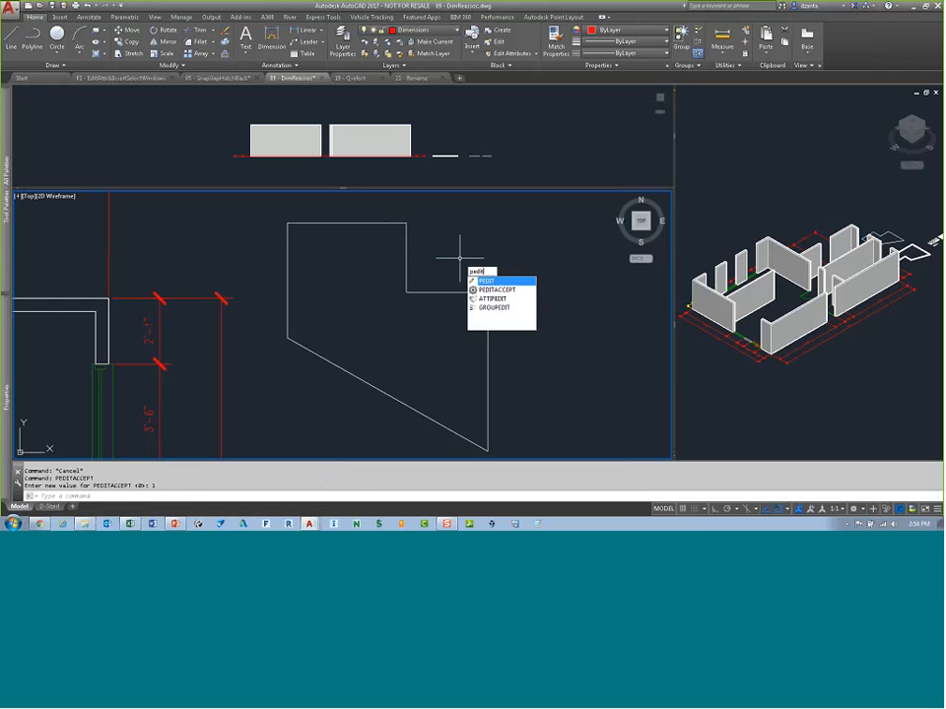
{"action": "key", "text": "Return"}
{"action": "left_click", "coordinate": [462, 293]}
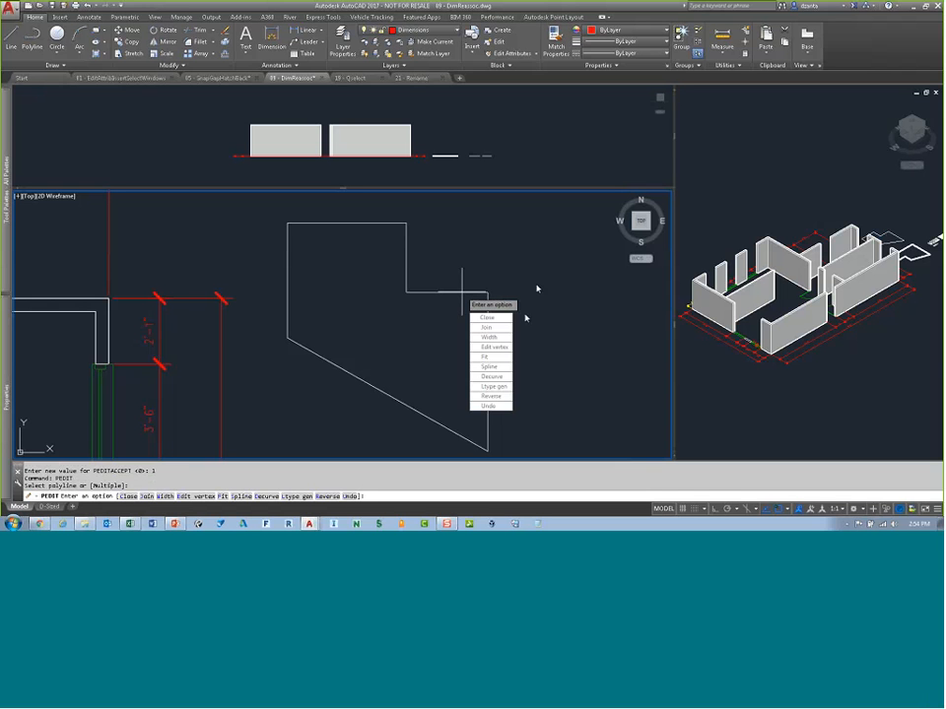
{"action": "left_click", "coordinate": [493, 327]}
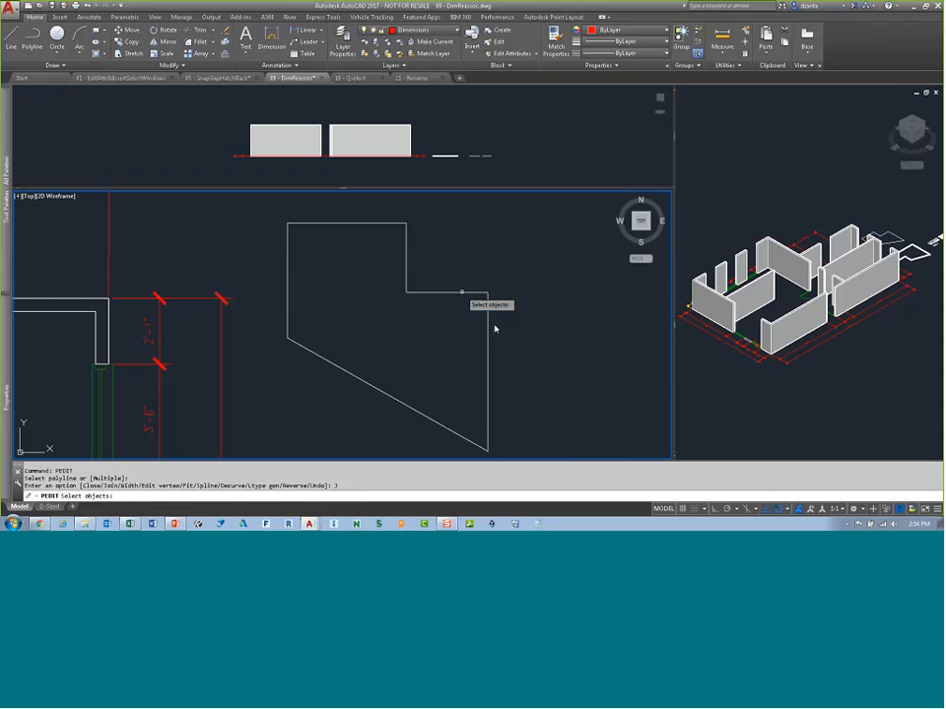
{"action": "left_click", "coordinate": [516, 444]}
{"action": "left_click", "coordinate": [279, 223]}
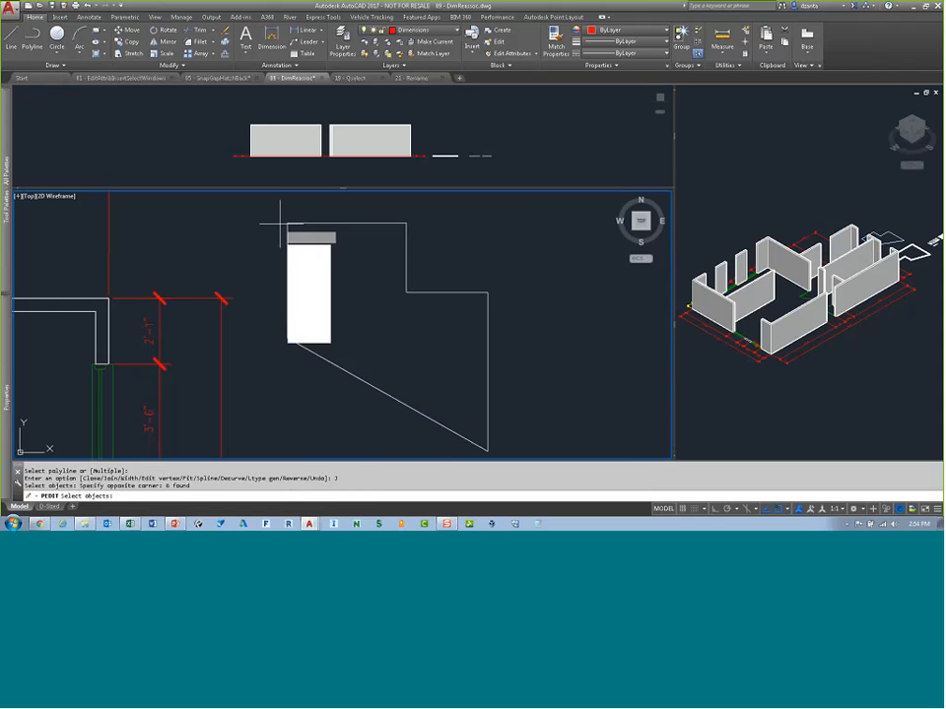
{"action": "key", "text": "Return"}
{"action": "key", "text": "Return"}
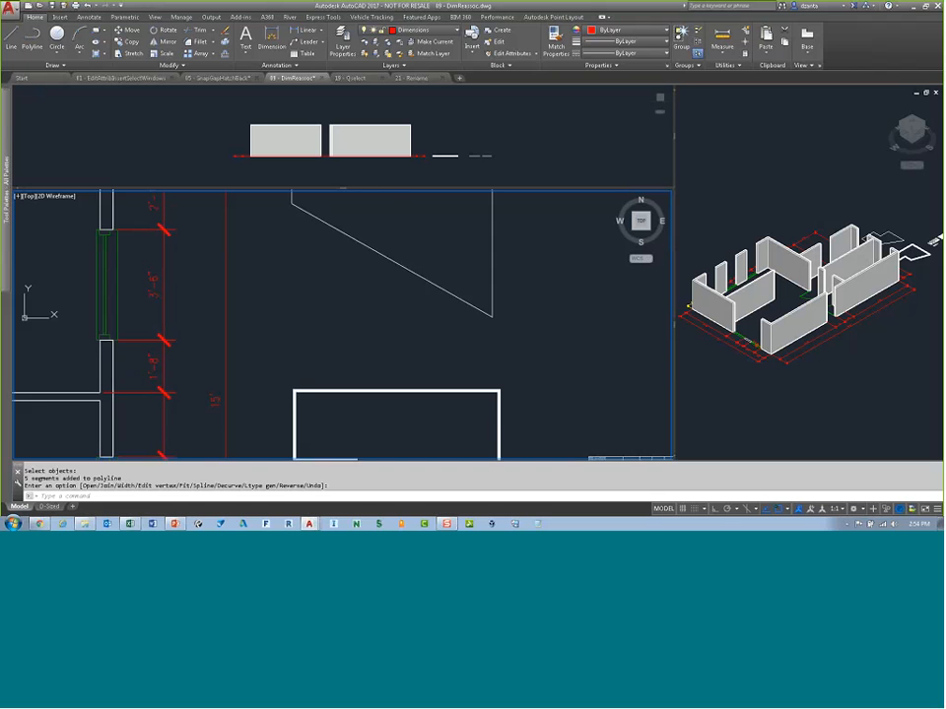
Step: Pan to the joined shape and select its top edge to inspect the polyline
{"action": "middle_click_drag", "start_coordinate": [508, 215], "coordinate": [534, 276]}
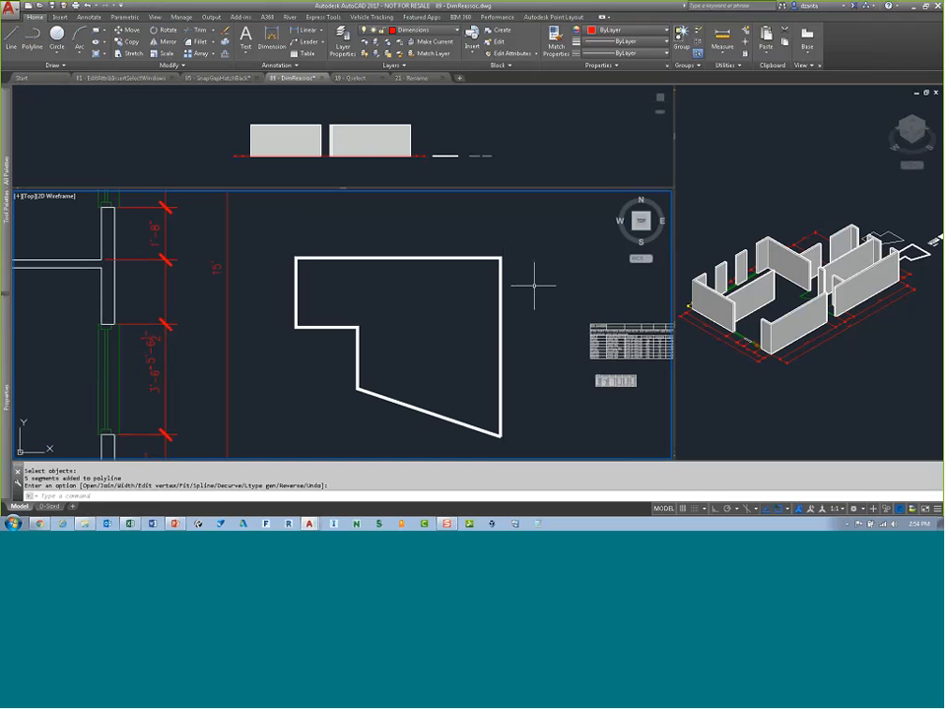
{"action": "key", "text": "Return"}
{"action": "left_click", "coordinate": [424, 258]}
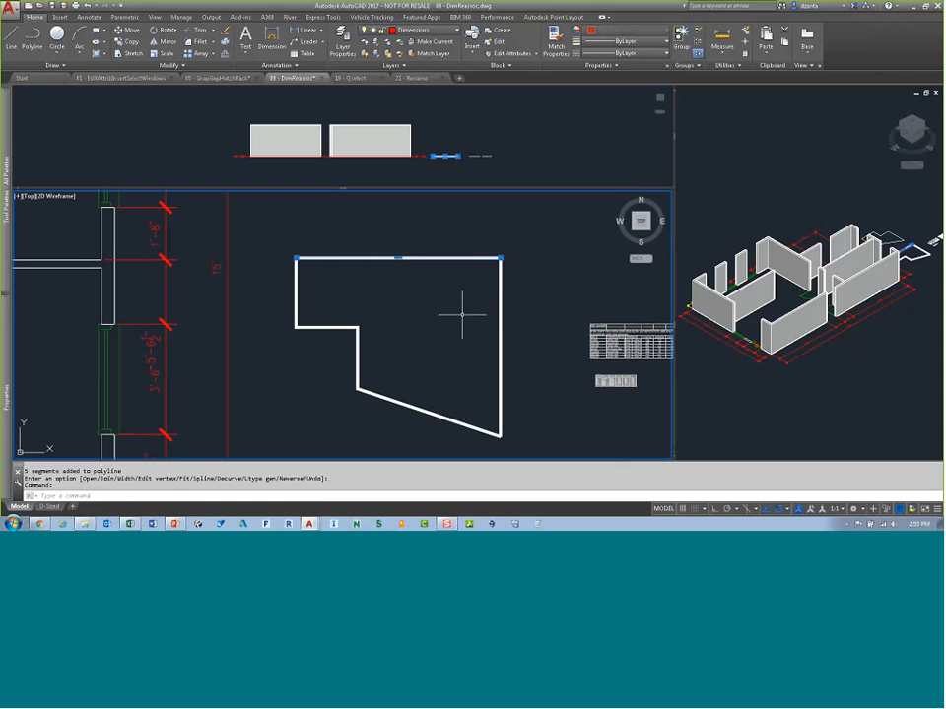
Step: Clear the selection, then select the shape's top edge and erase it
{"action": "key", "text": "Escape"}
{"action": "key", "text": "Escape"}
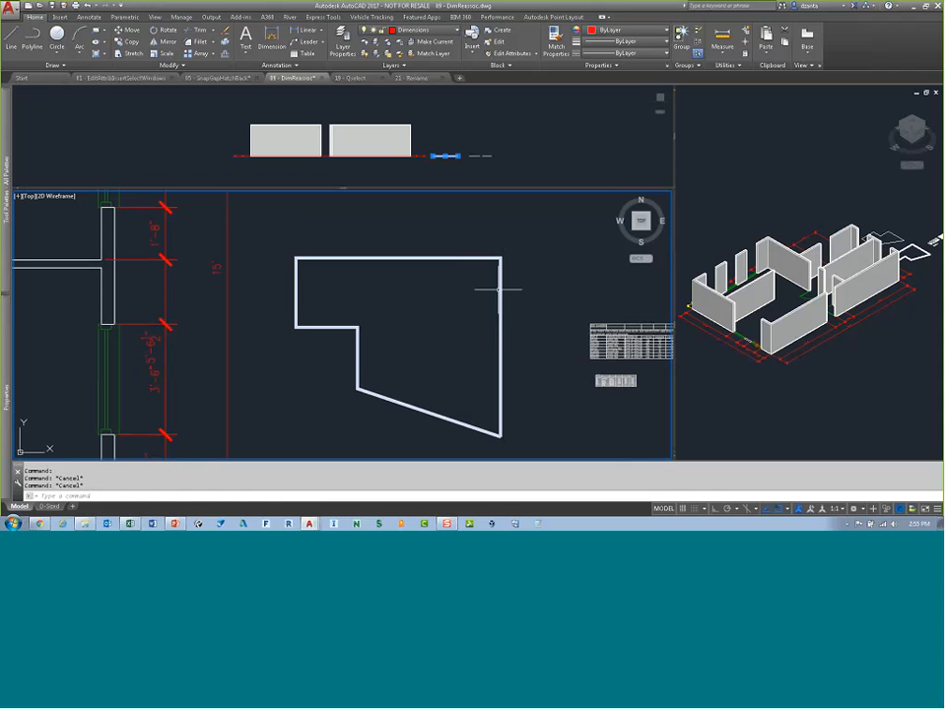
{"action": "left_click", "coordinate": [500, 289]}
{"action": "key", "text": "Escape"}
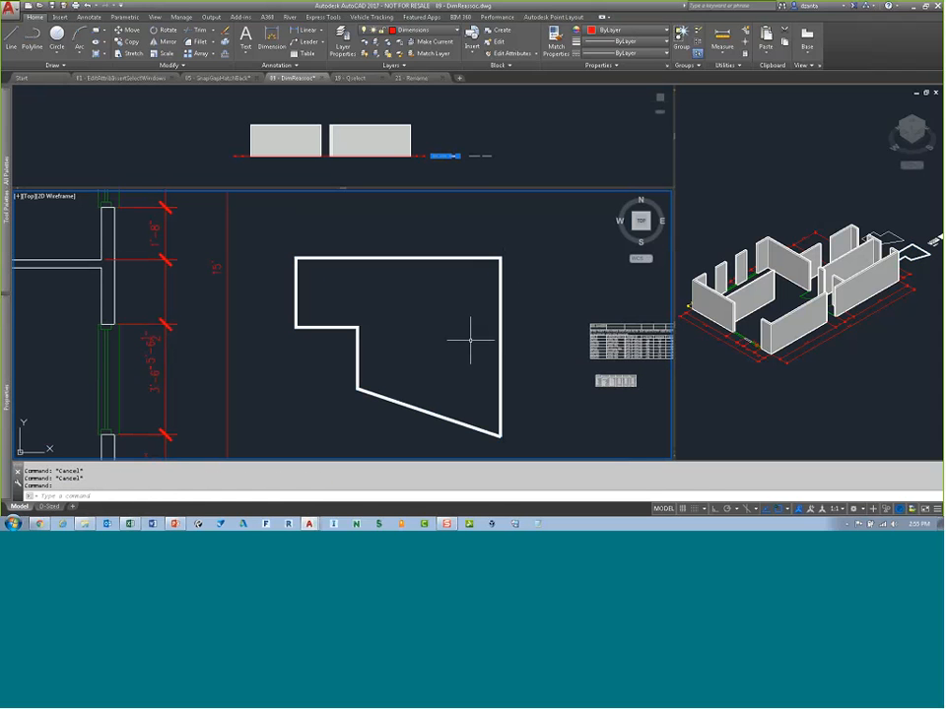
{"action": "key", "text": "Escape"}
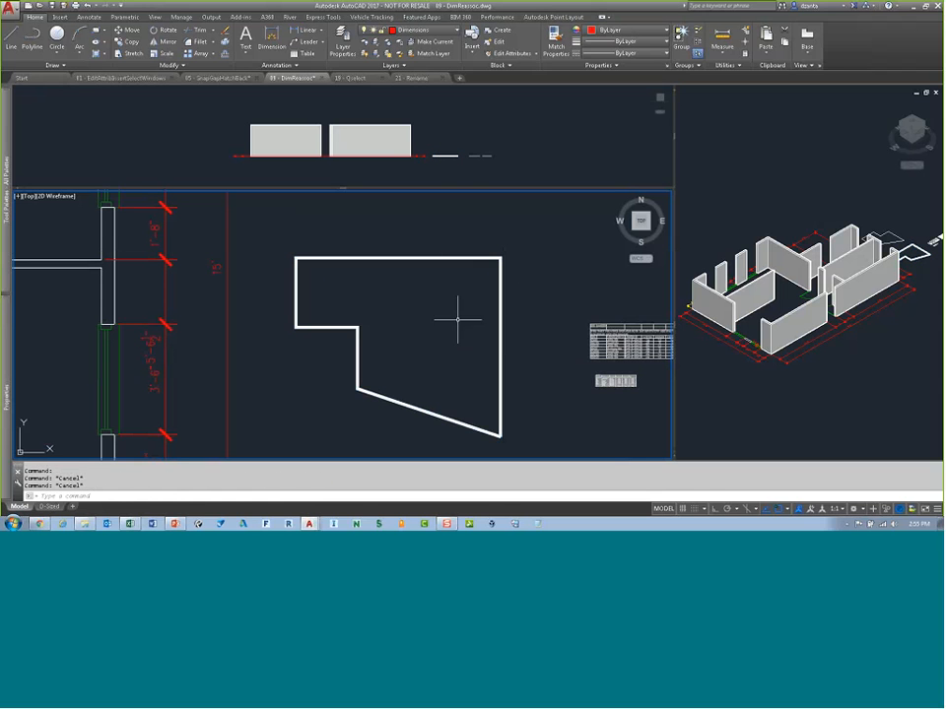
{"action": "left_click", "coordinate": [416, 258], "text": "ctrl"}
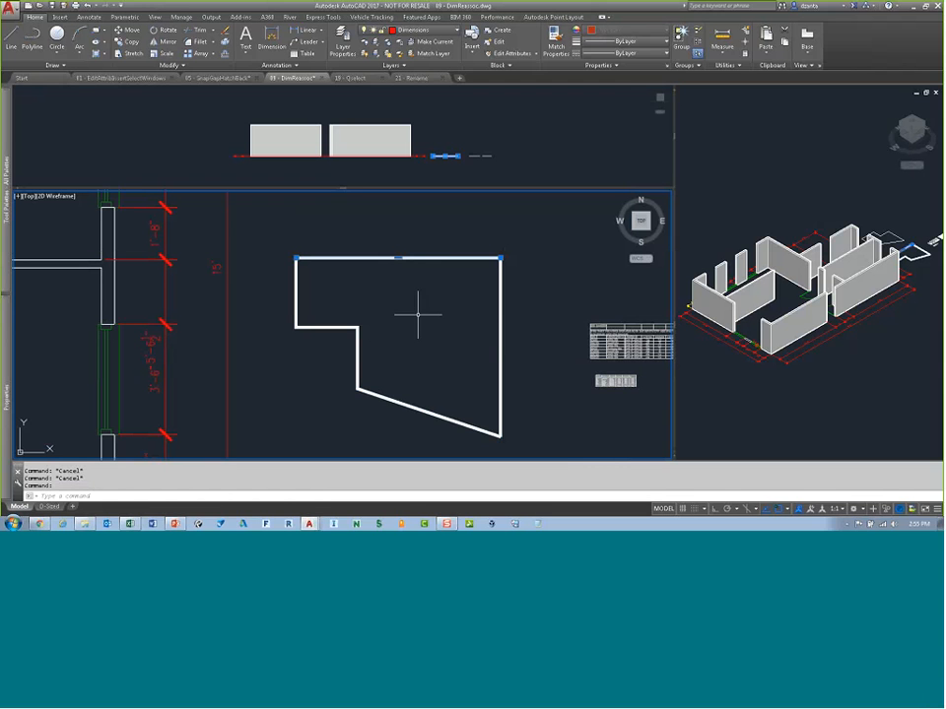
{"action": "key", "text": "Delete"}
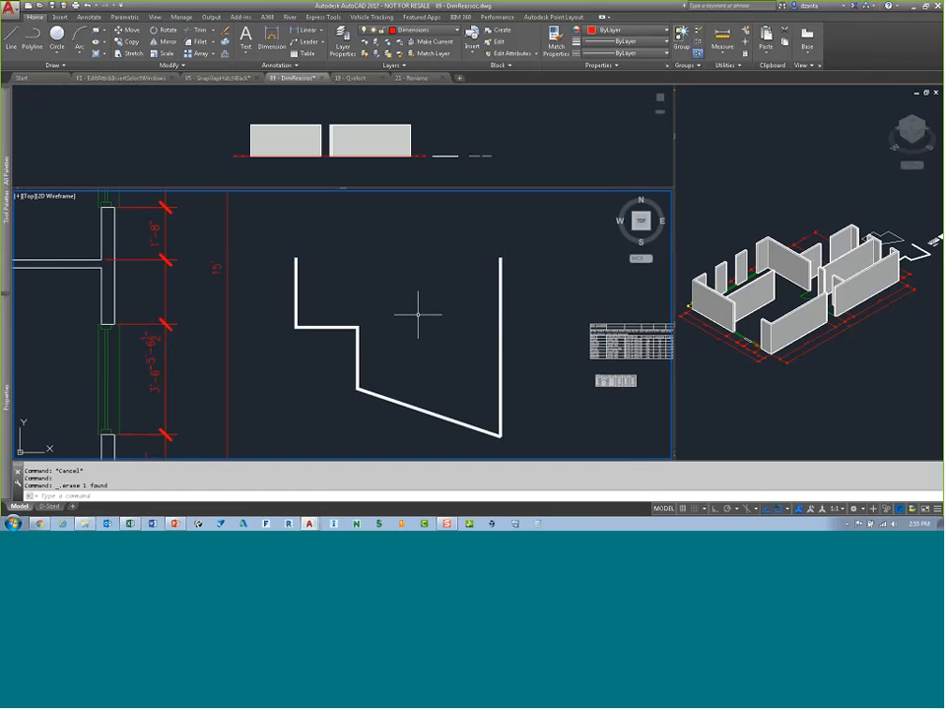
Step: Run the LEGACYCTRLPICK system variable and keep its default value
{"action": "type", "text": "legecyc"}
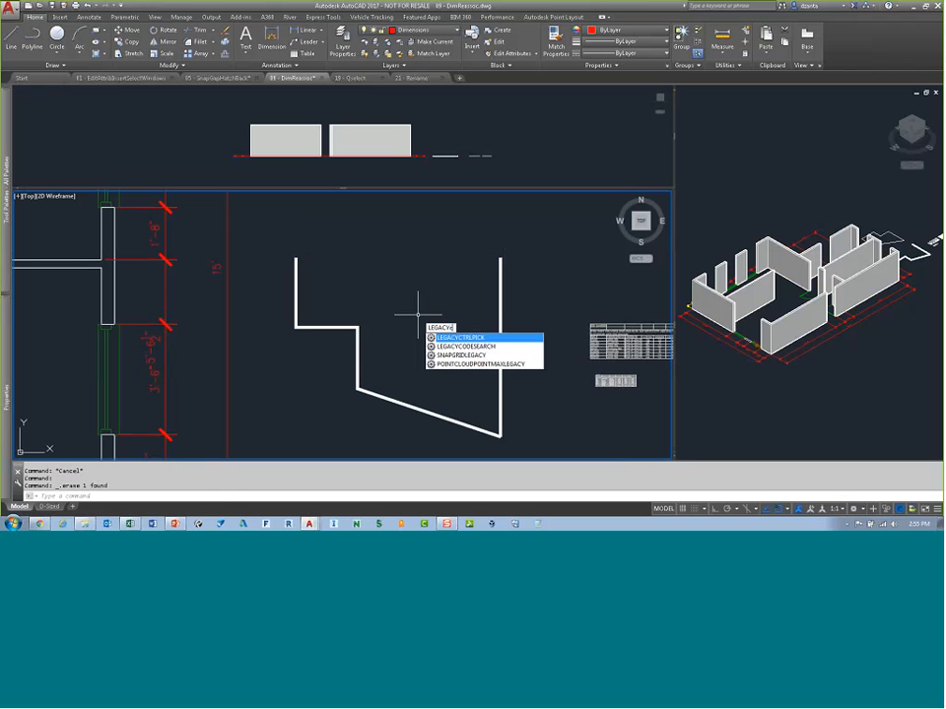
{"action": "type", "text": "trlp"}
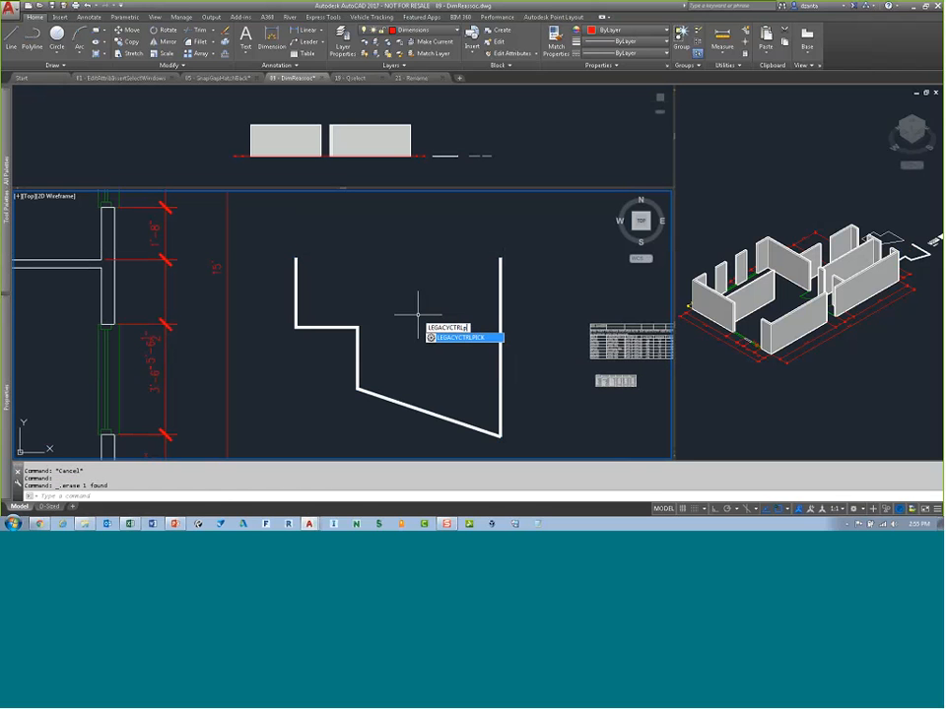
{"action": "key", "text": "Return"}
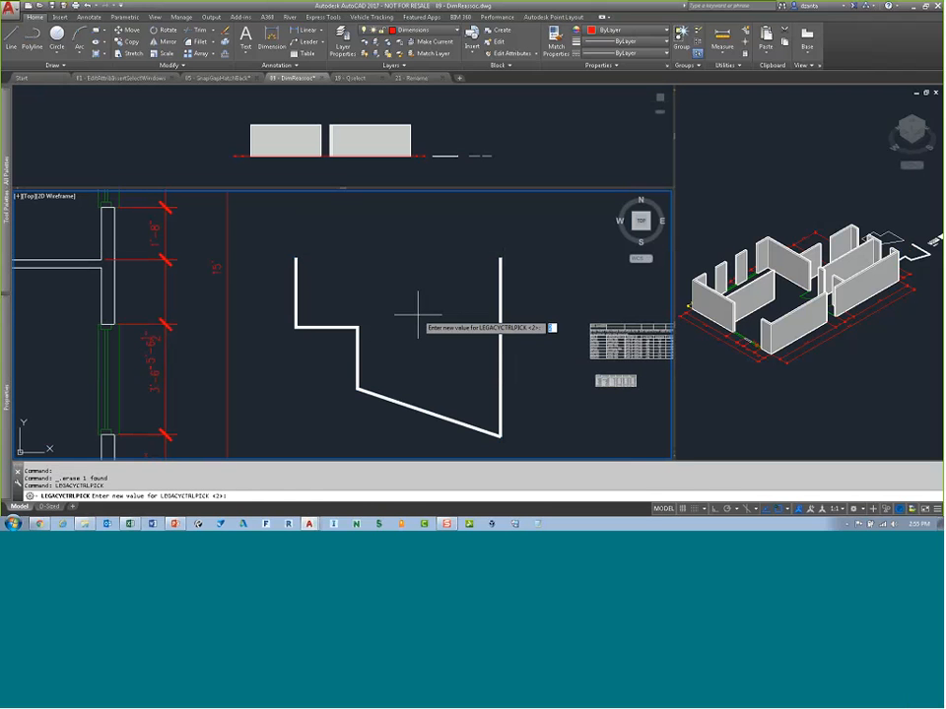
{"action": "key", "text": "Return"}
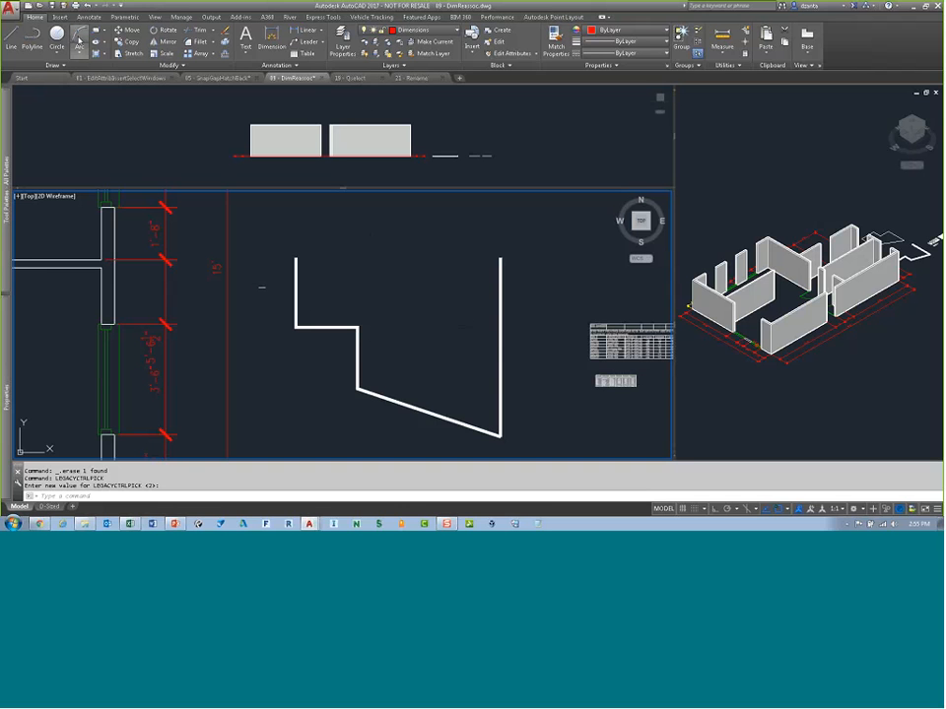
Step: Open the Layer Properties Manager and select all layers in the list
{"action": "left_click", "coordinate": [342, 46]}
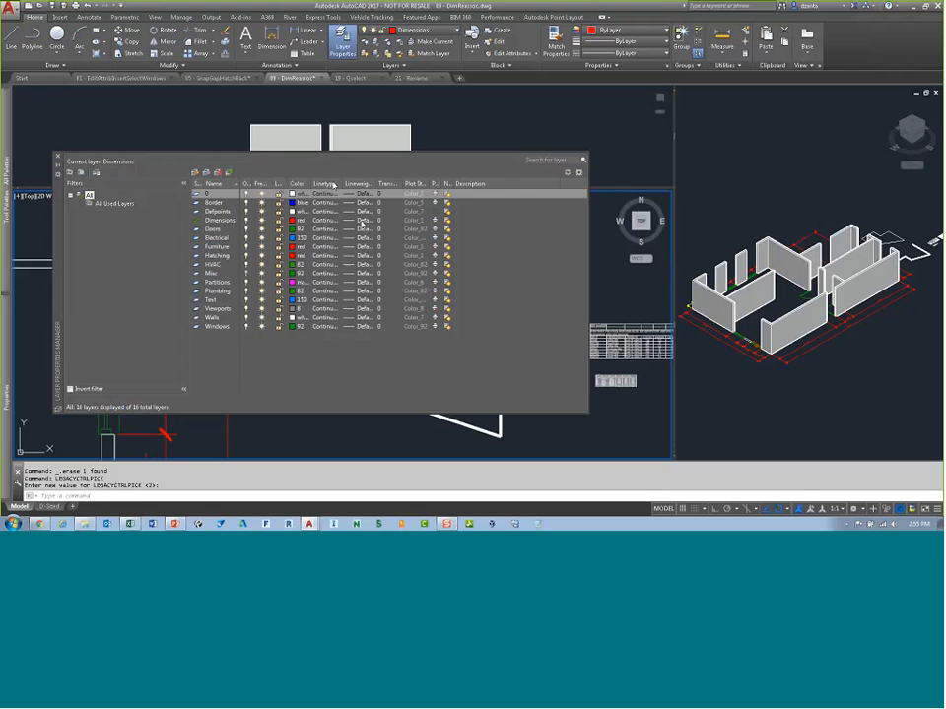
{"action": "key", "text": "ctrl+a"}
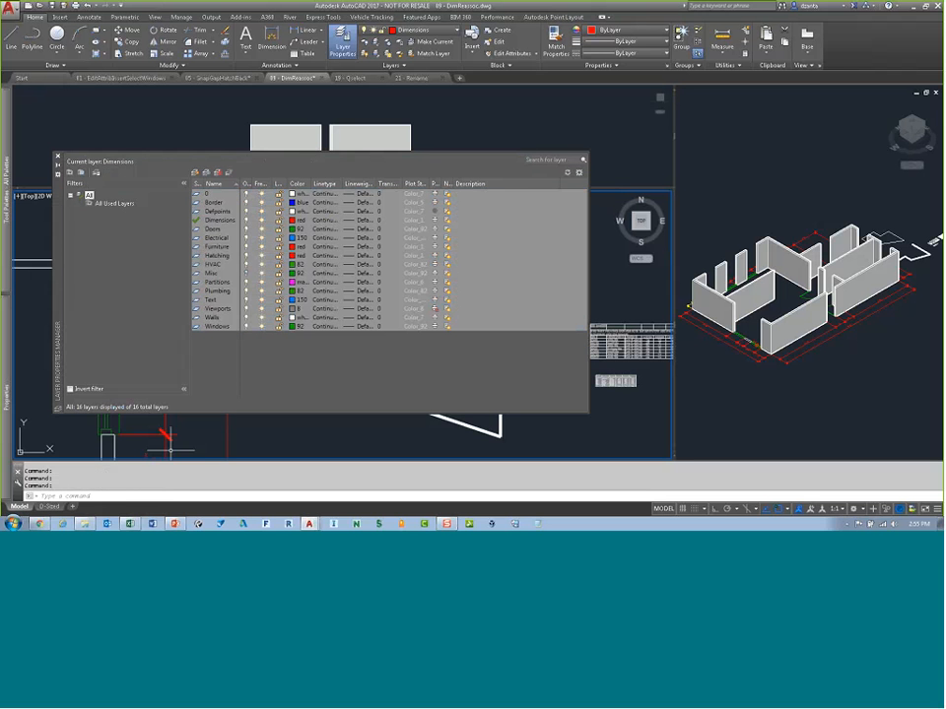
Step: Switch to Excel and close the Document Recovery pane, removing the recovered files
{"action": "left_click", "coordinate": [130, 523]}
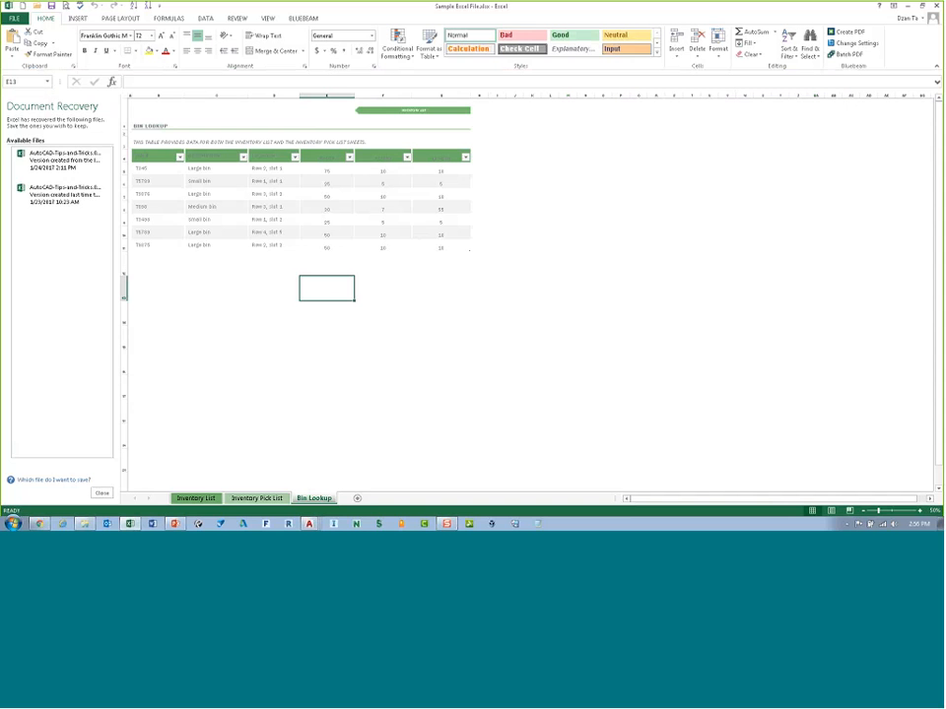
{"action": "left_click", "coordinate": [101, 493]}
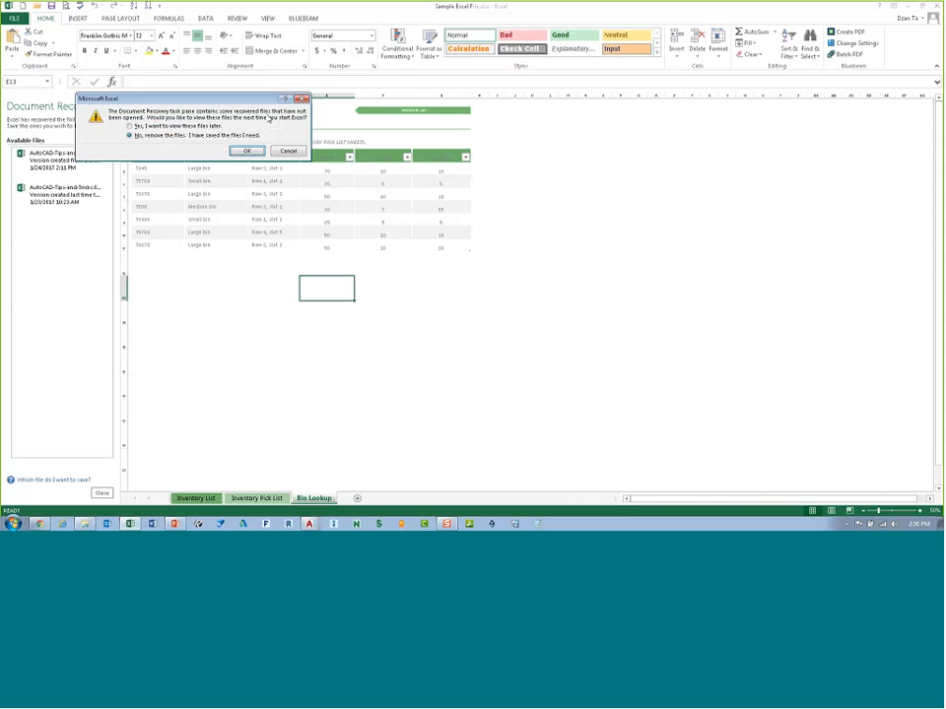
{"action": "left_click", "coordinate": [254, 154]}
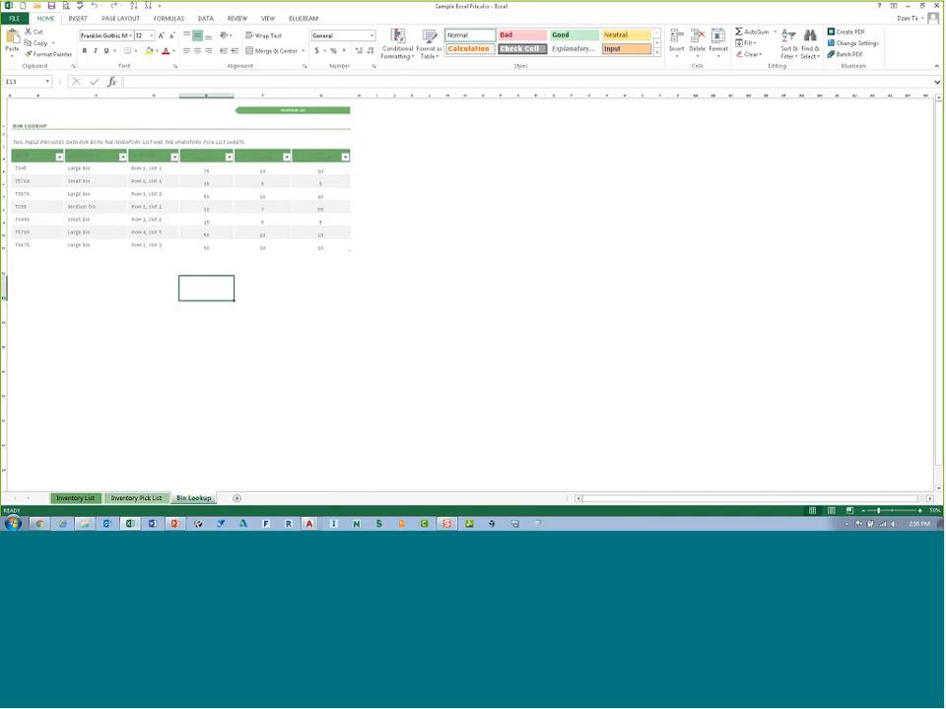
Step: Paste the copied layer list into a new workbook and widen the pasted columns
{"action": "key", "text": "ctrl+n"}
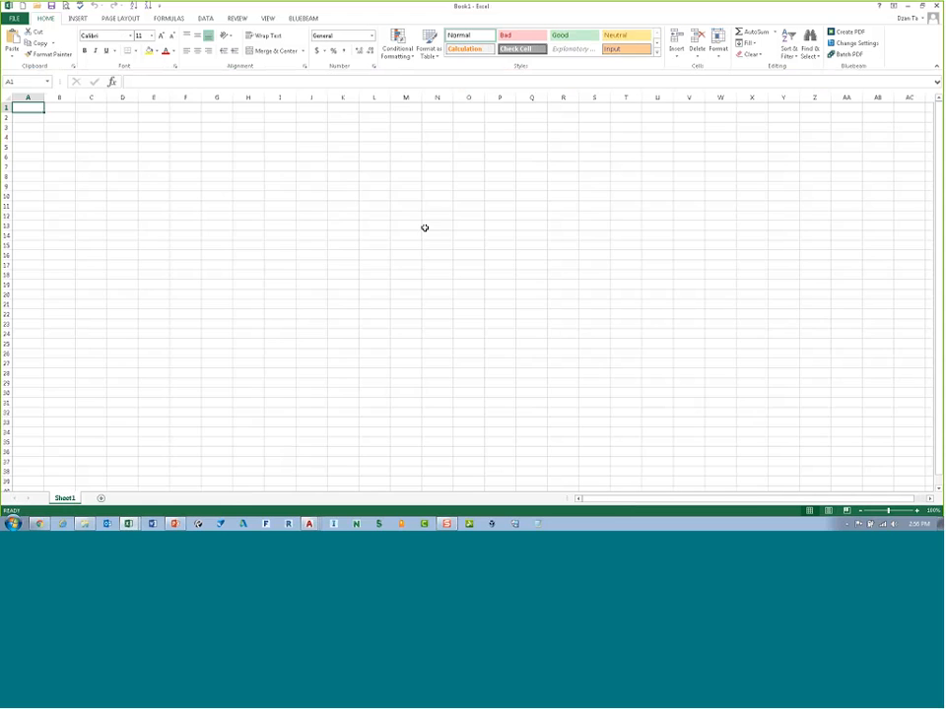
{"action": "key", "text": "ctrl+v"}
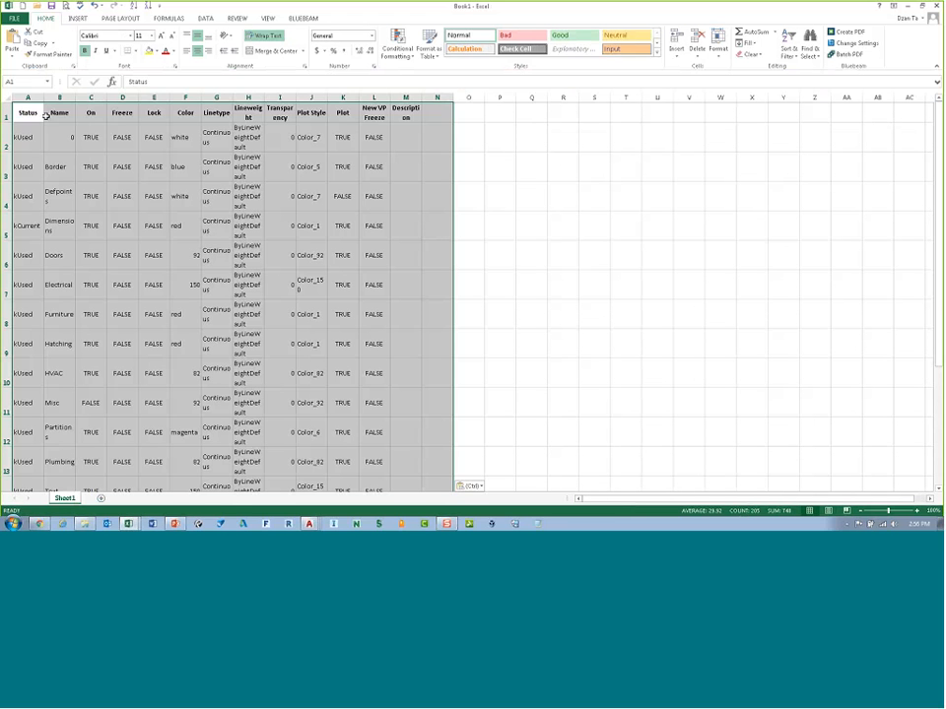
{"action": "left_click_drag", "start_coordinate": [43, 99], "coordinate": [252, 98]}
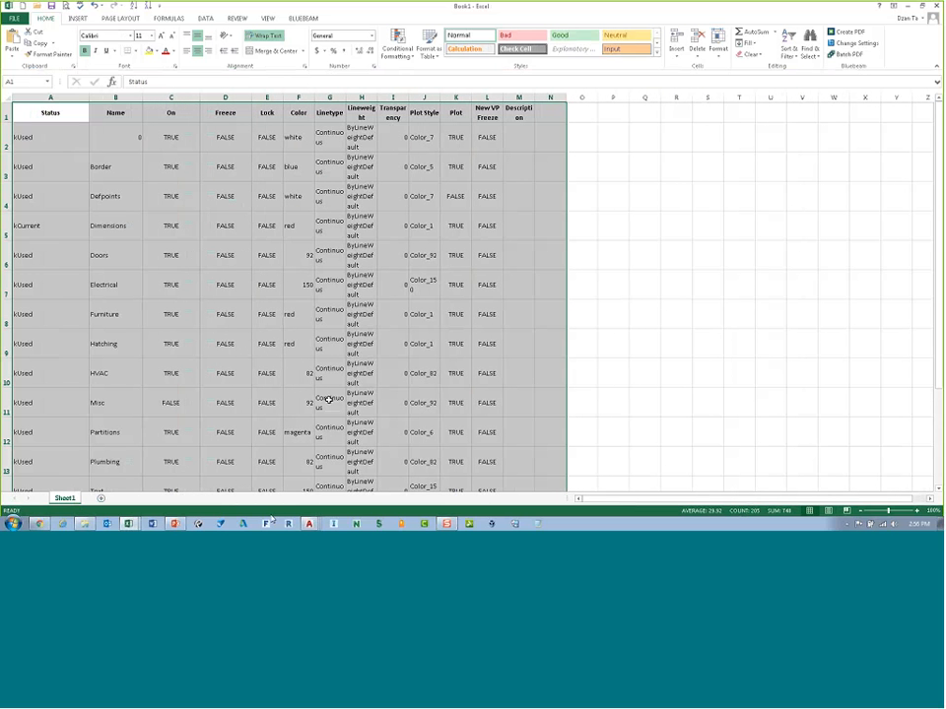
Step: Return to AutoCAD, close the Layer Properties palette, and switch to the DimReassoc drawing tab
{"action": "left_click", "coordinate": [310, 523]}
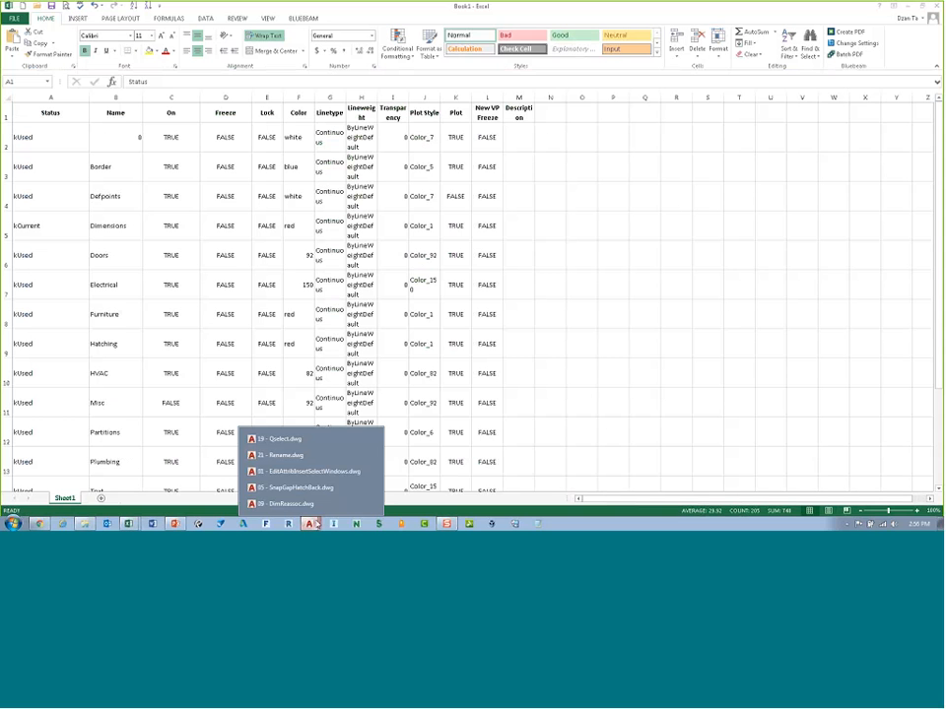
{"action": "left_click", "coordinate": [286, 438]}
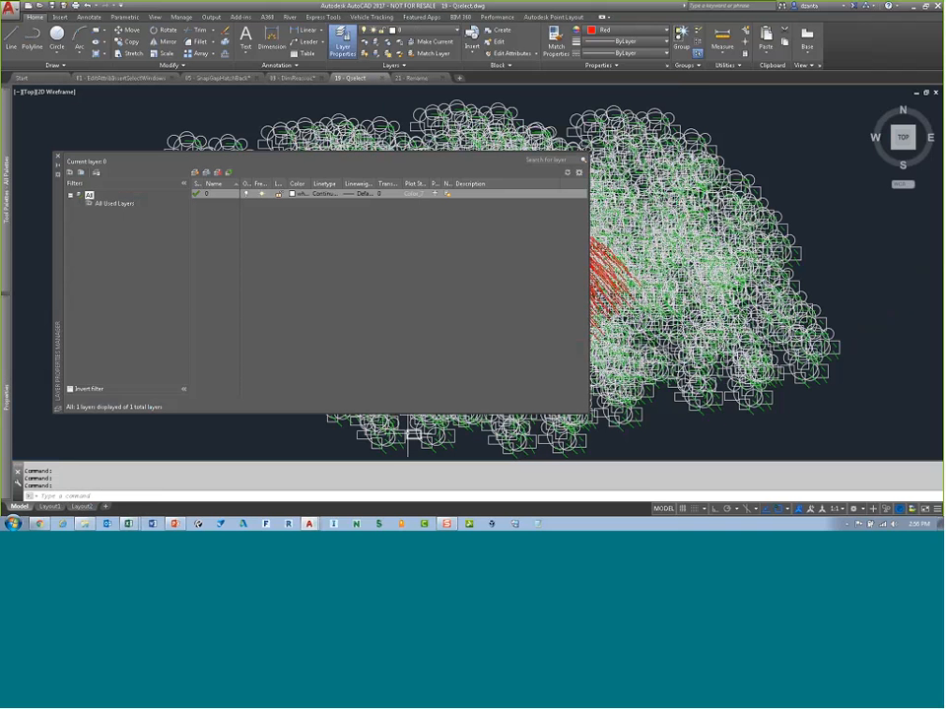
{"action": "left_click", "coordinate": [58, 156]}
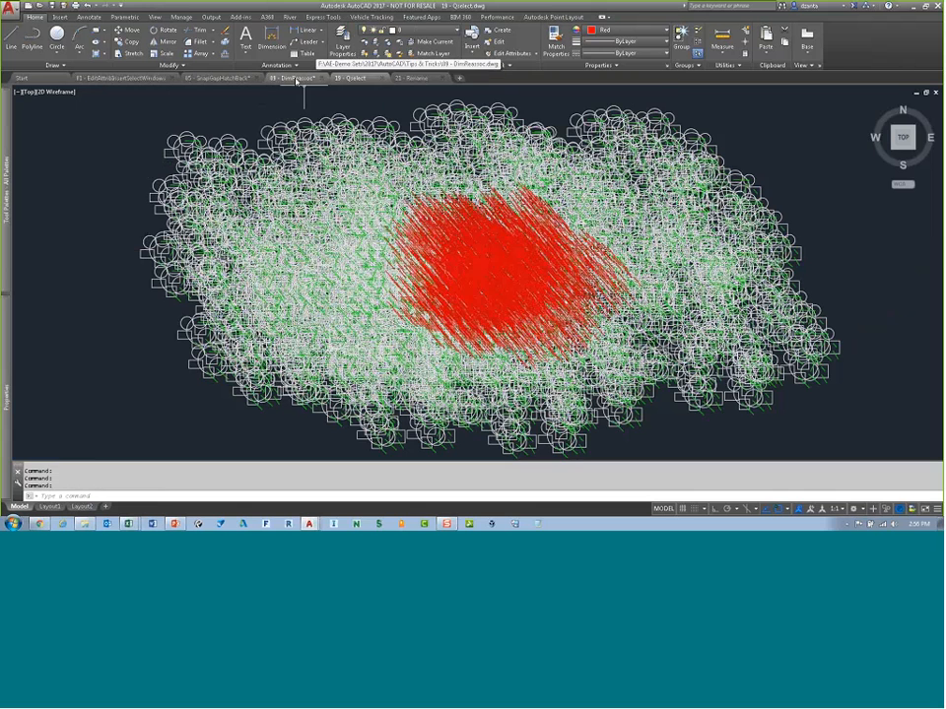
{"action": "left_click", "coordinate": [292, 78]}
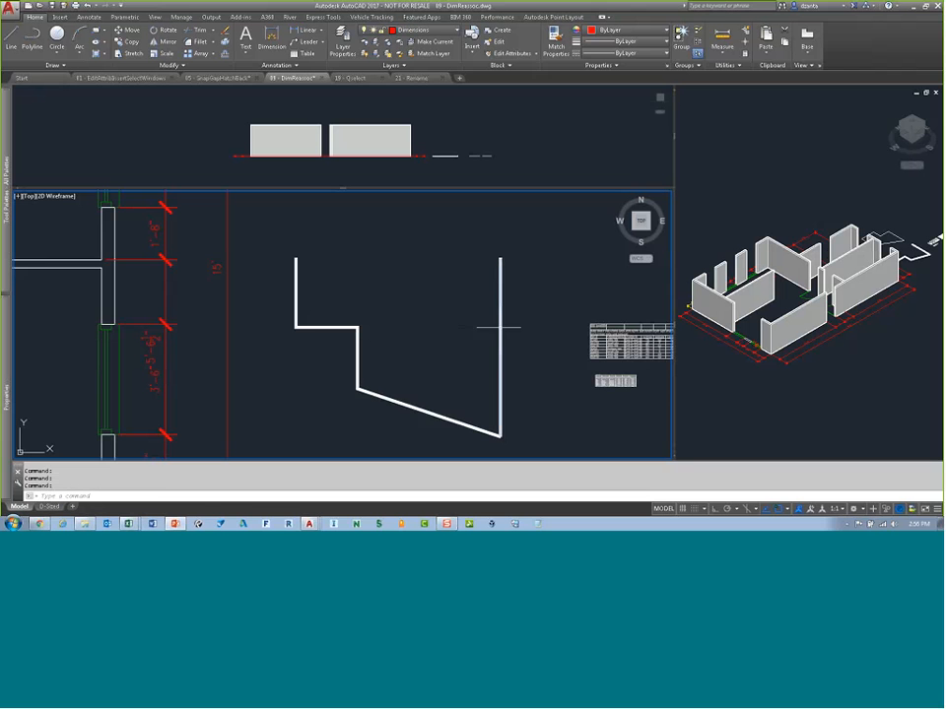
Step: Insert a table from the existing data link named test, placing it below the other tables
{"action": "middle_click_drag", "start_coordinate": [543, 327], "coordinate": [316, 311]}
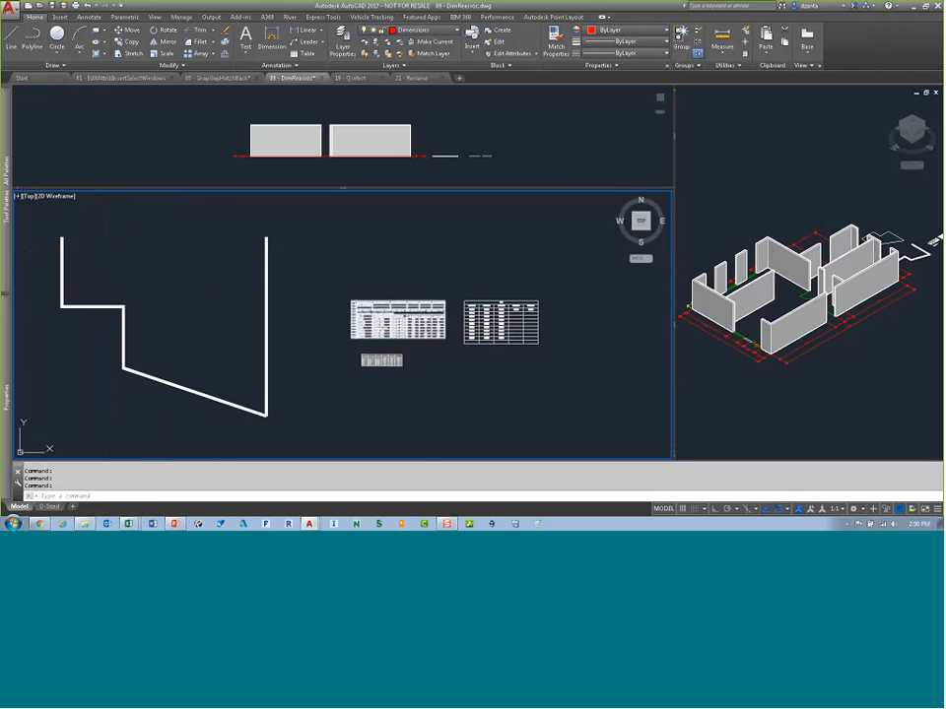
{"action": "scroll", "coordinate": [460, 341], "scroll_direction": "up", "scroll_amount": 6}
{"action": "scroll", "coordinate": [460, 341], "scroll_direction": "down", "scroll_amount": 4}
{"action": "middle_click_drag", "start_coordinate": [401, 345], "coordinate": [270, 330]}
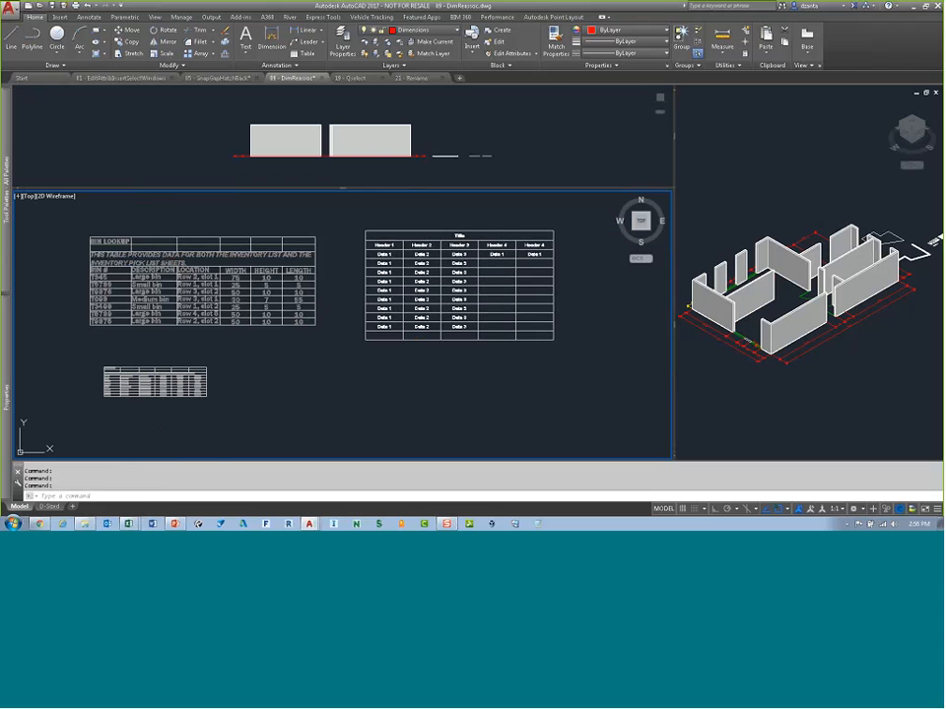
{"action": "left_click", "coordinate": [90, 17]}
{"action": "left_click", "coordinate": [513, 49]}
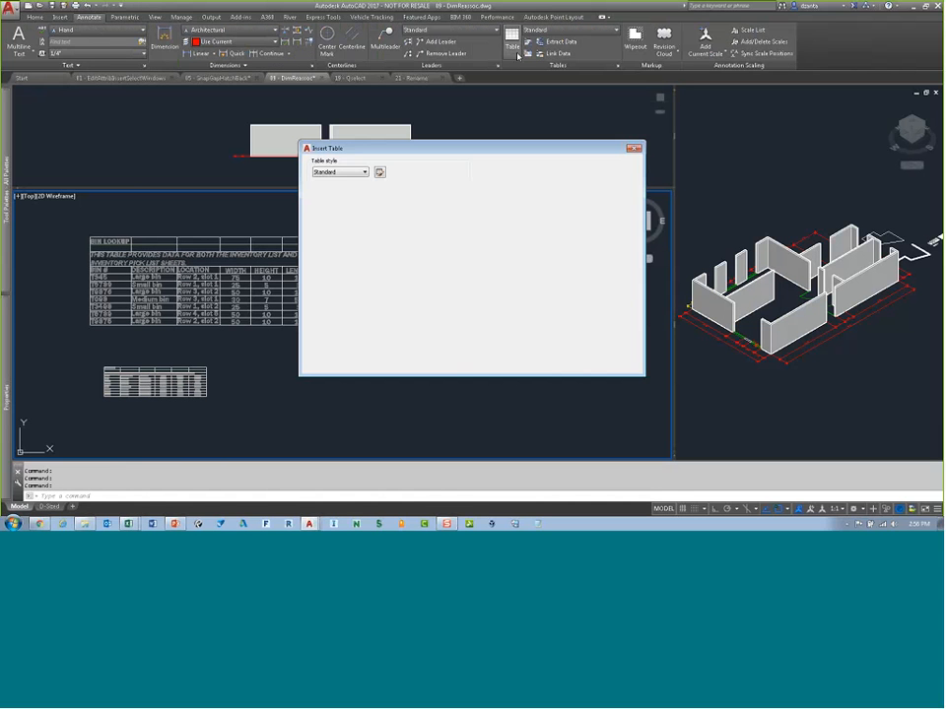
{"action": "left_click", "coordinate": [317, 208]}
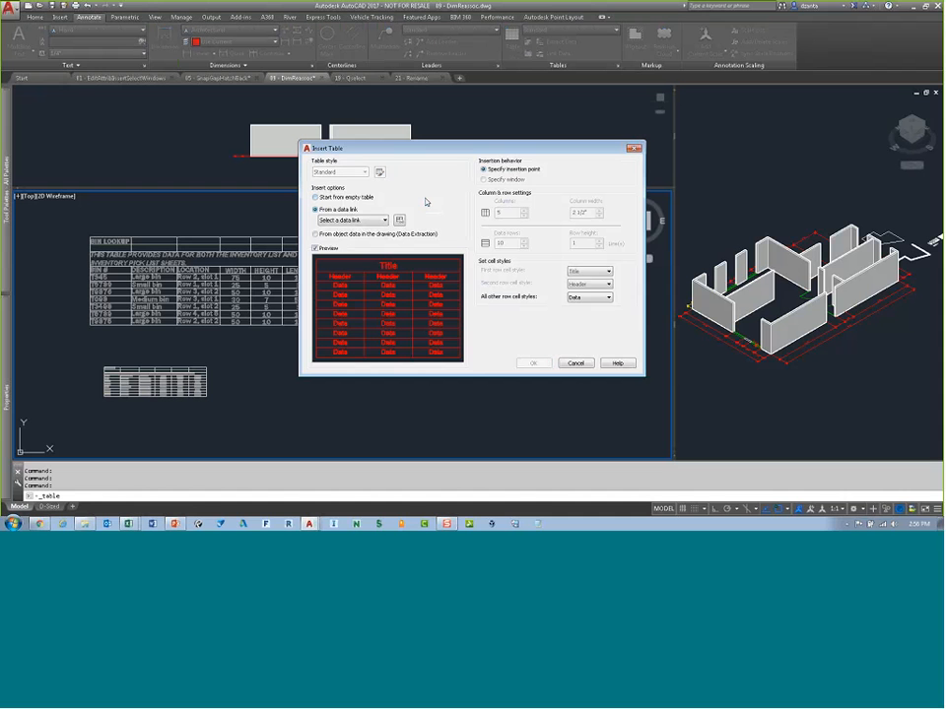
{"action": "left_click", "coordinate": [383, 221]}
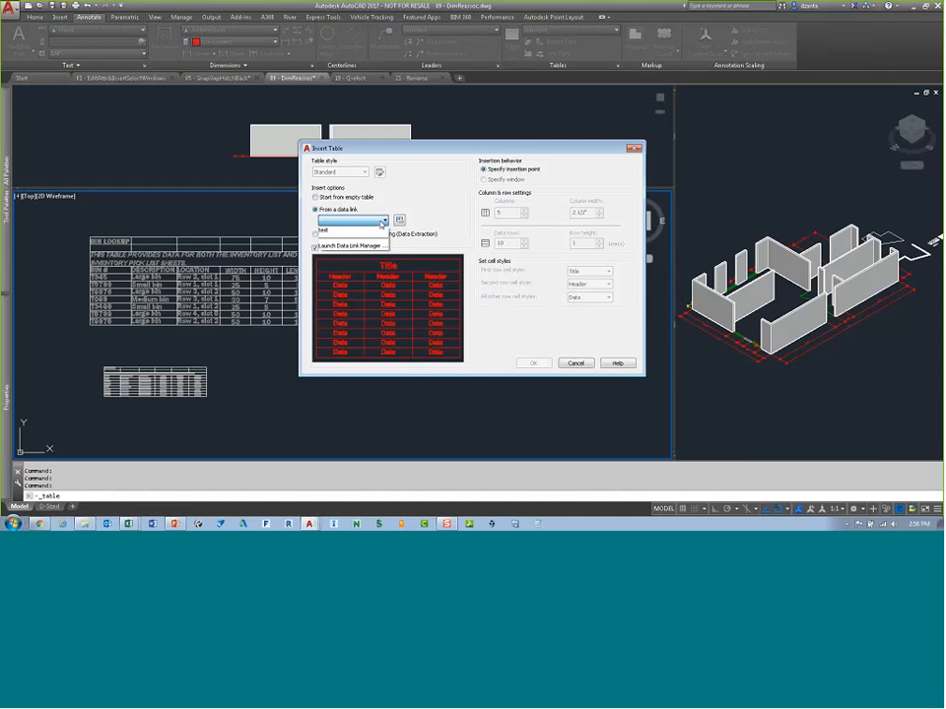
{"action": "left_click", "coordinate": [383, 221]}
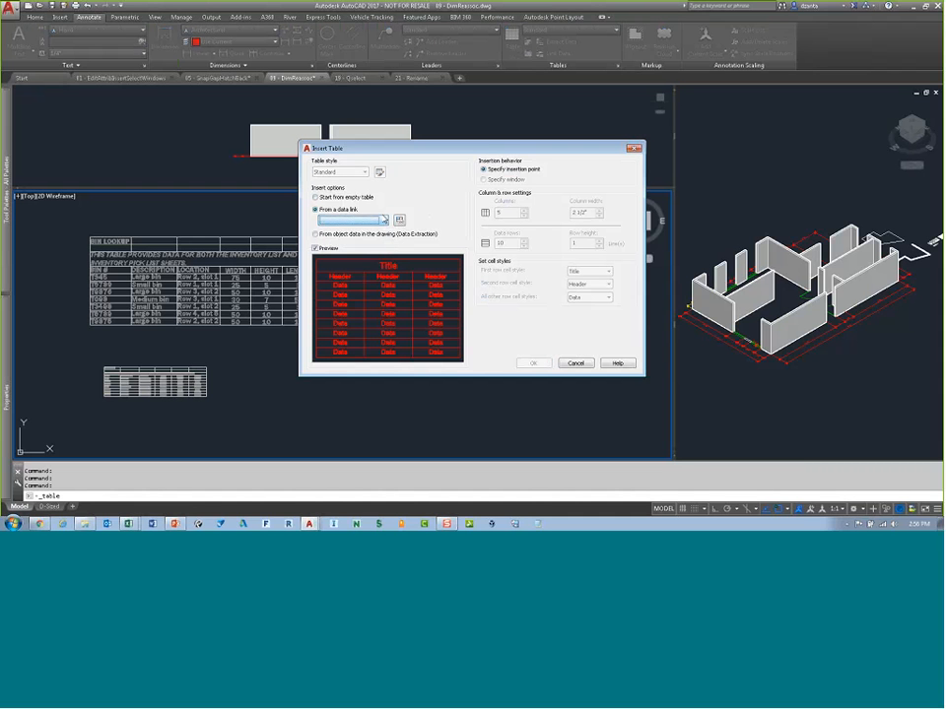
{"action": "left_click", "coordinate": [383, 220]}
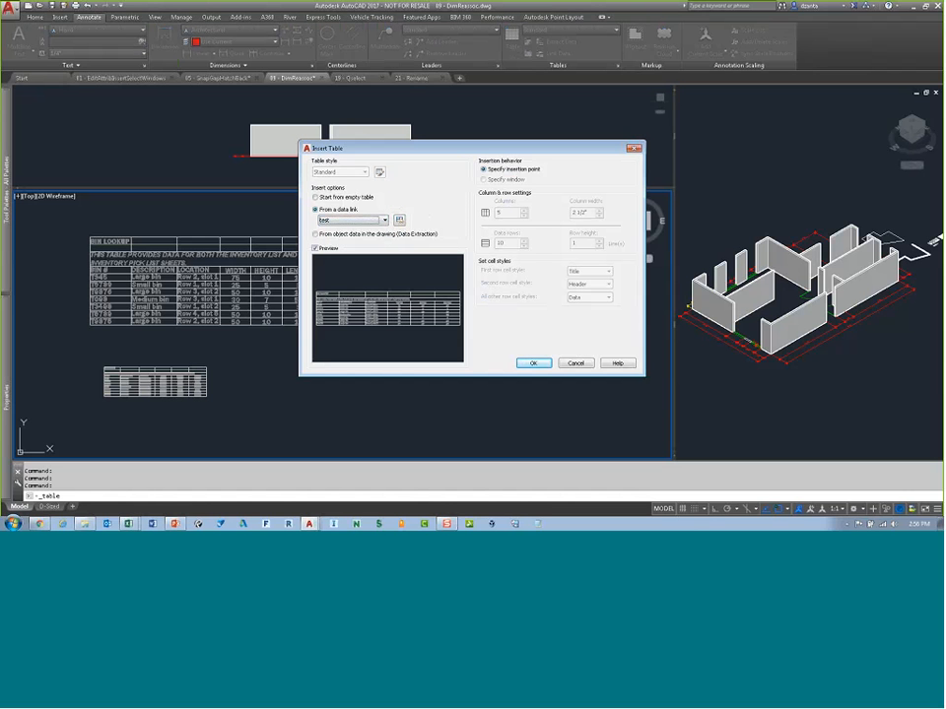
{"action": "left_click", "coordinate": [530, 363]}
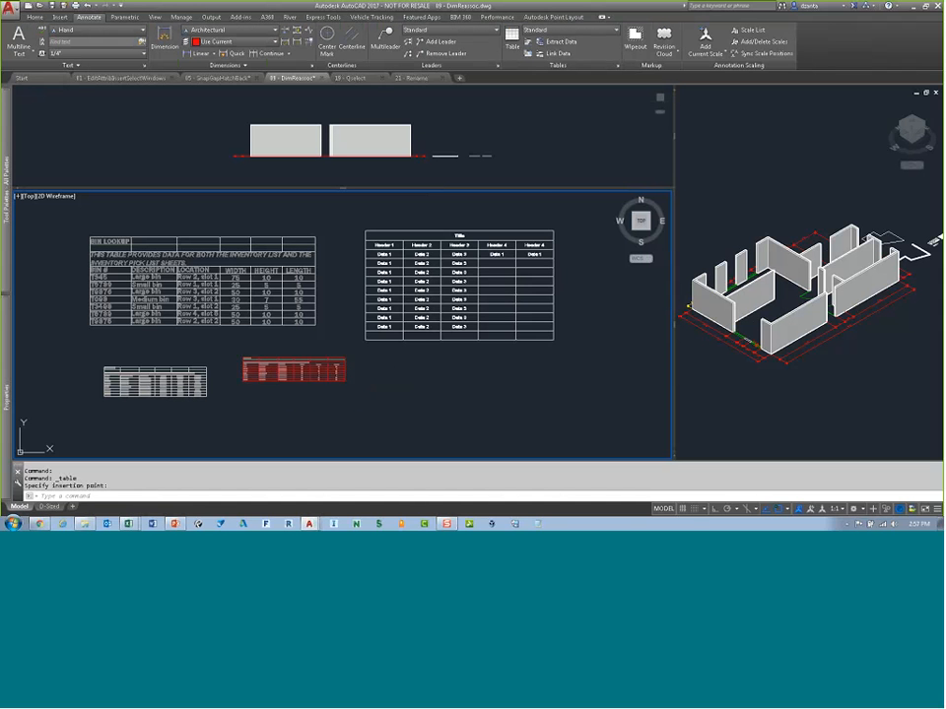
{"action": "left_click", "coordinate": [256, 364]}
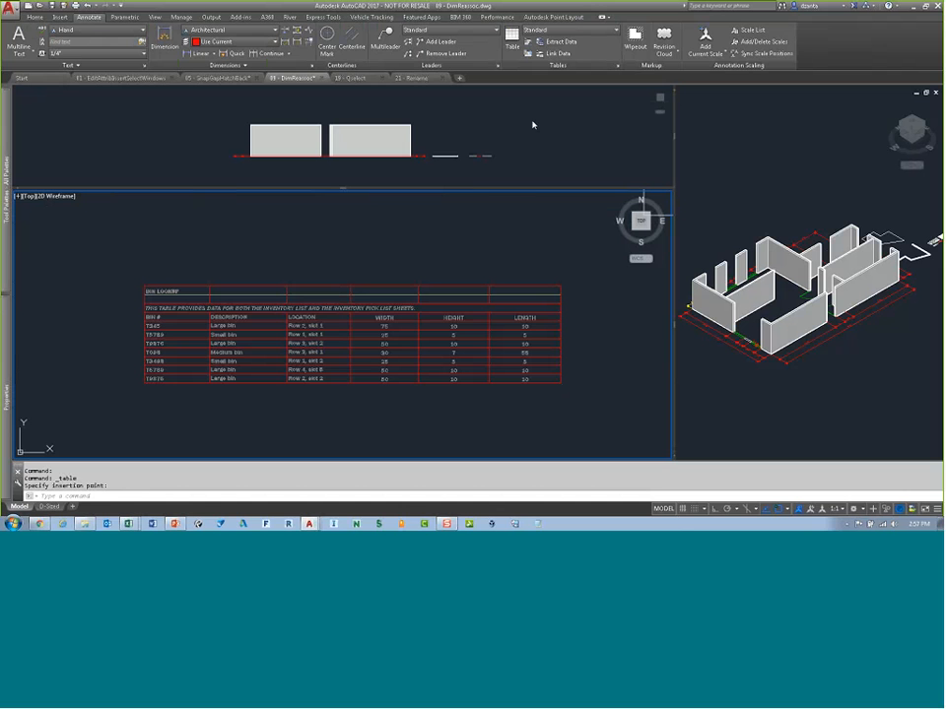
Step: Open the Data Link Manager and start a new Excel data link named test 2
{"action": "left_click", "coordinate": [560, 54]}
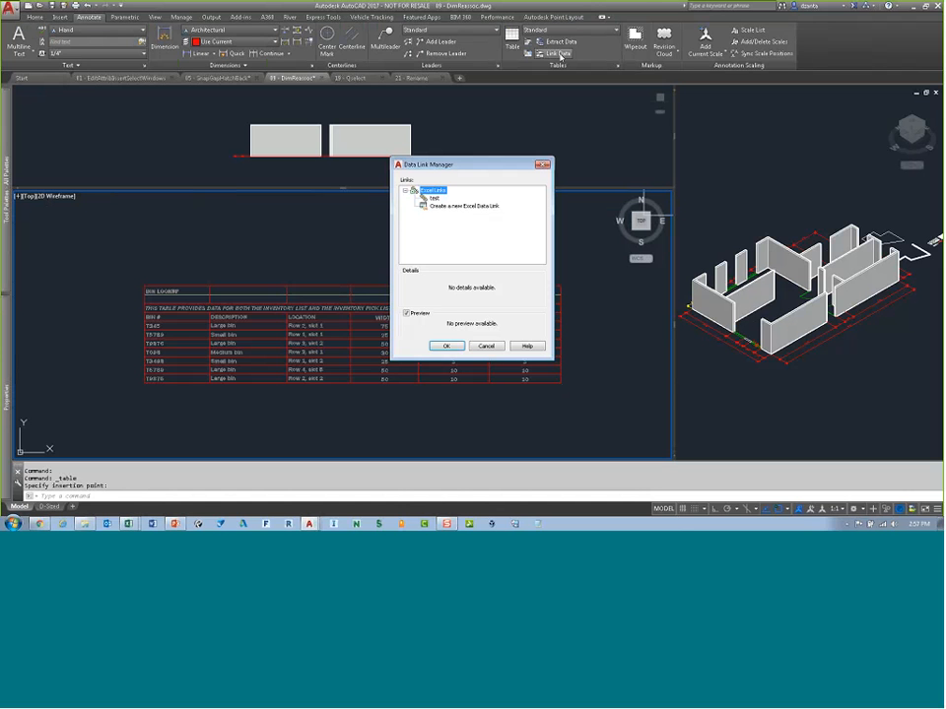
{"action": "left_click", "coordinate": [436, 199]}
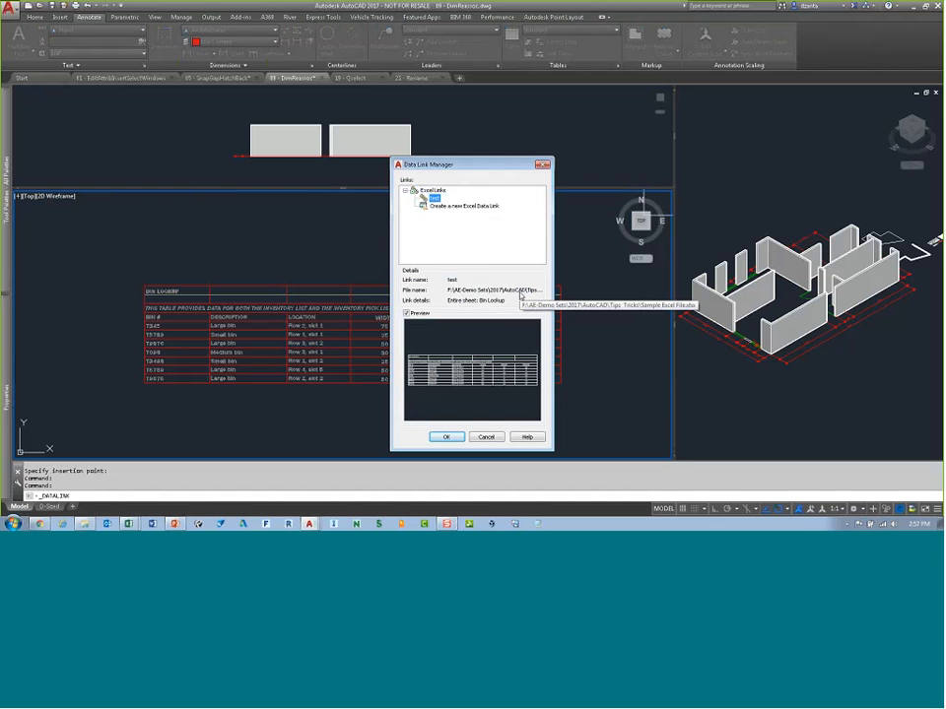
{"action": "left_click", "coordinate": [471, 207]}
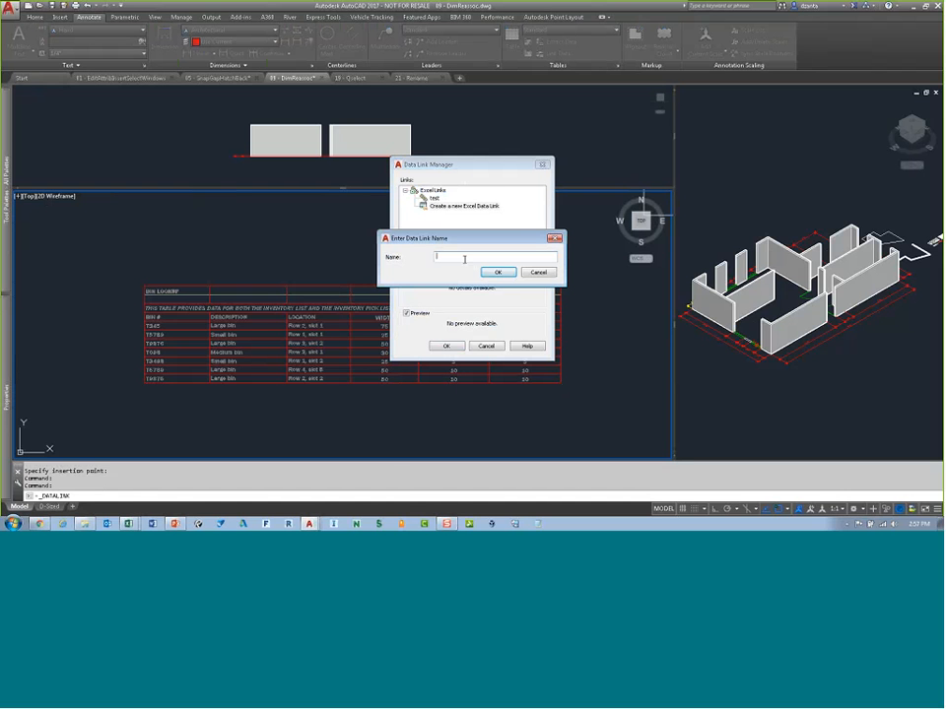
{"action": "type", "text": "test 2"}
{"action": "left_click", "coordinate": [497, 273]}
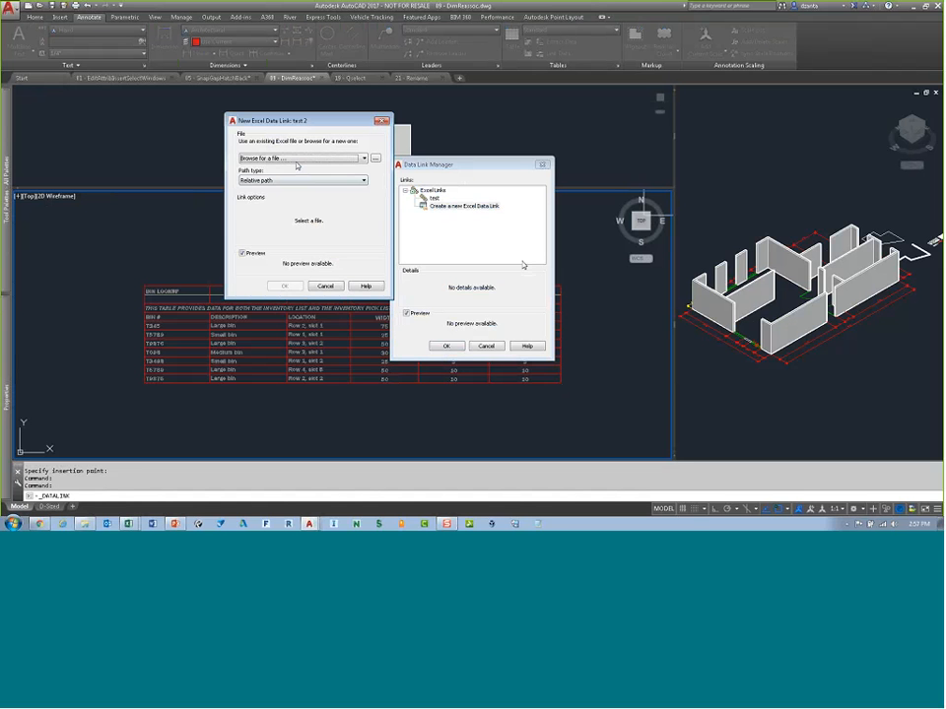
Step: Browse to the Tips_Tricks folder and choose Sample Excel File.xlsx as the link's source workbook
{"action": "left_click", "coordinate": [295, 158]}
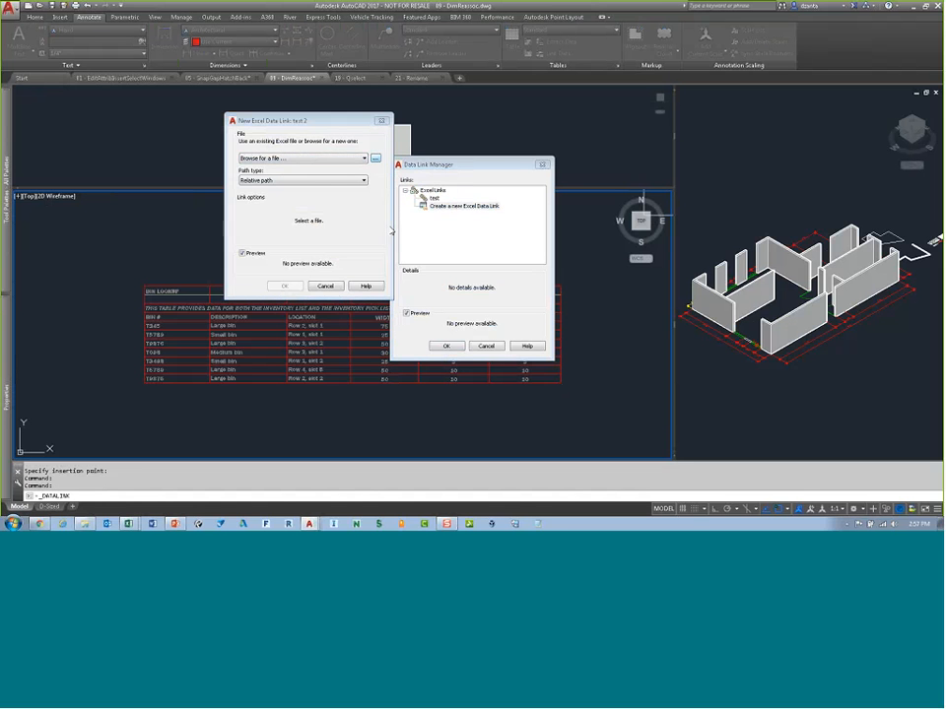
{"action": "left_click_drag", "start_coordinate": [440, 183], "coordinate": [472, 182]}
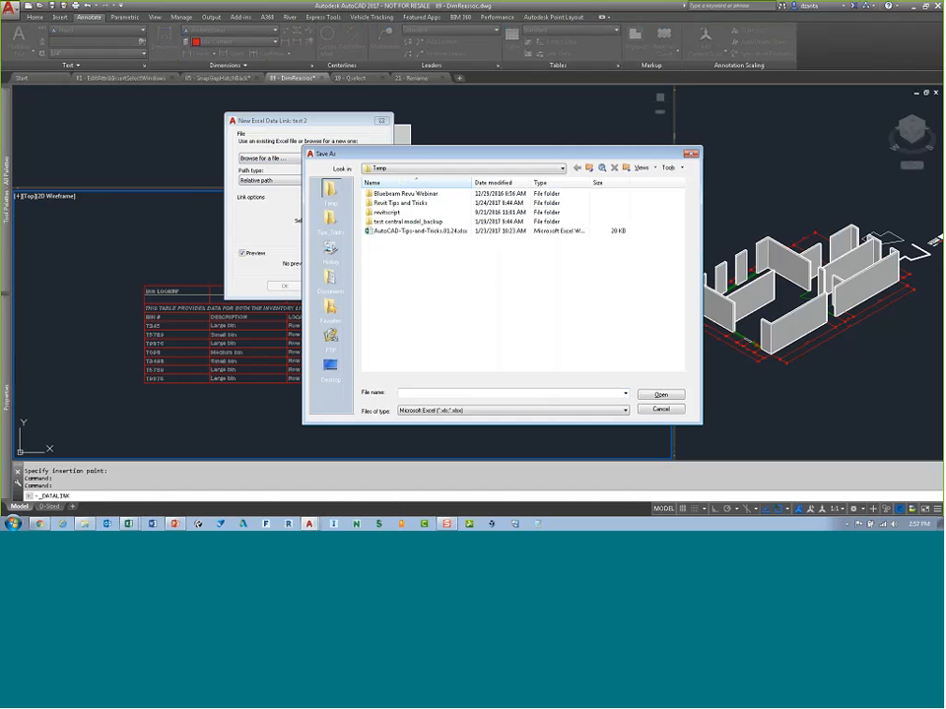
{"action": "left_click", "coordinate": [332, 220]}
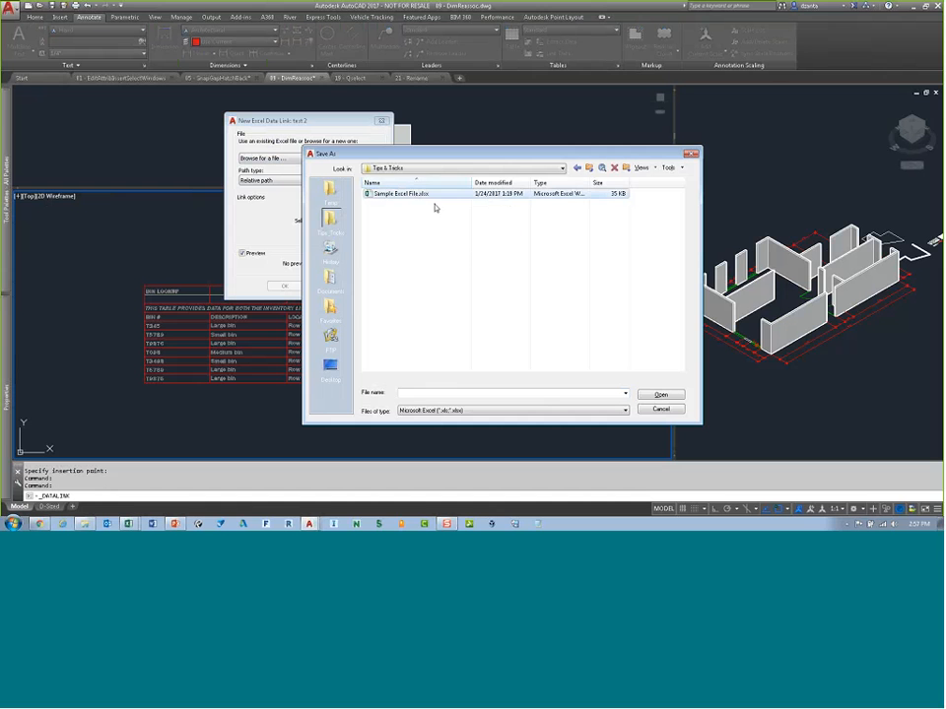
{"action": "left_click", "coordinate": [429, 196]}
{"action": "left_click", "coordinate": [650, 397]}
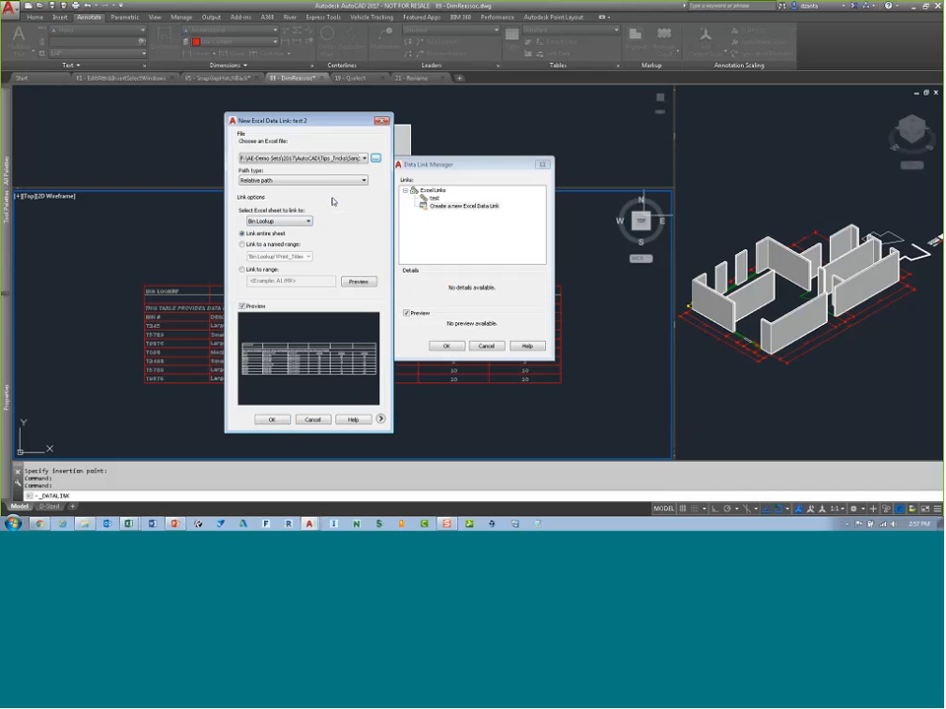
Step: Link test 2 to the entire Inventory Pick List sheet, checking that sheet in Excel, and confirm the new data link
{"action": "left_click", "coordinate": [302, 221]}
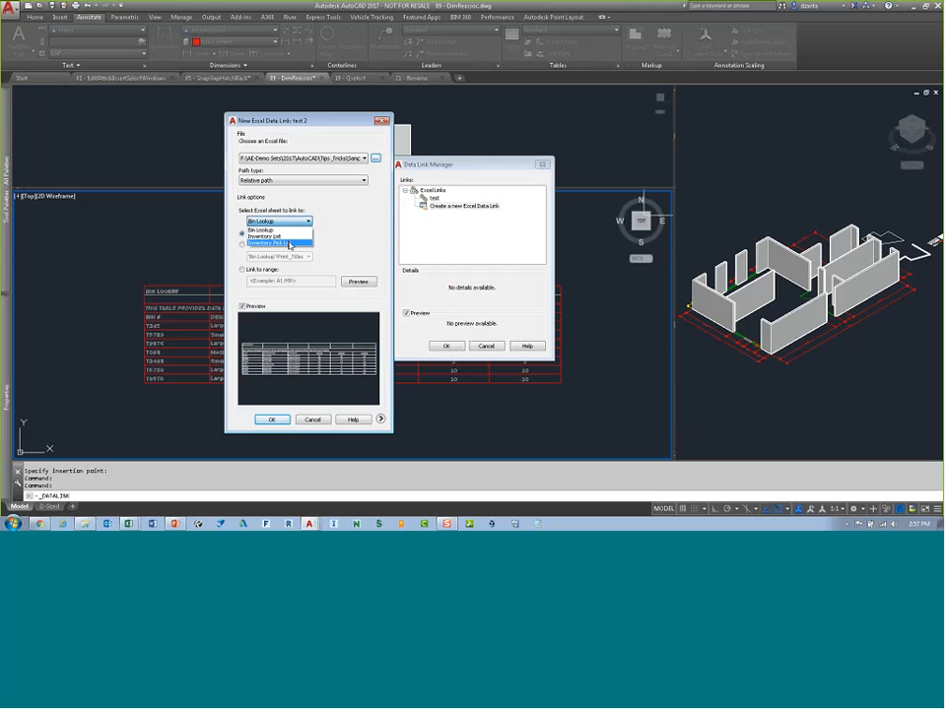
{"action": "left_click", "coordinate": [290, 243]}
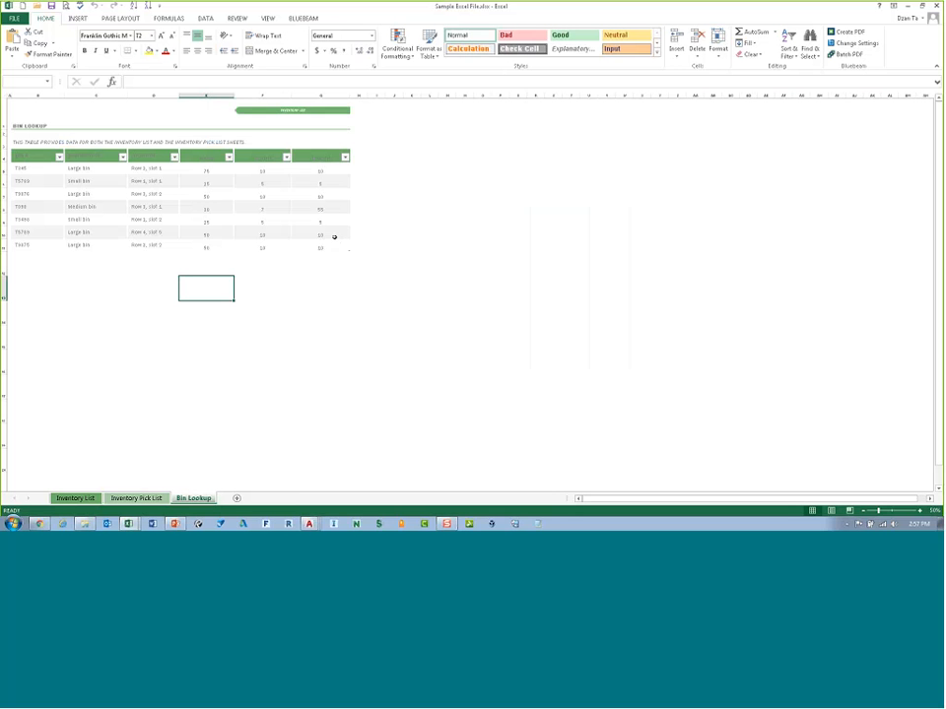
{"action": "left_click", "coordinate": [135, 498]}
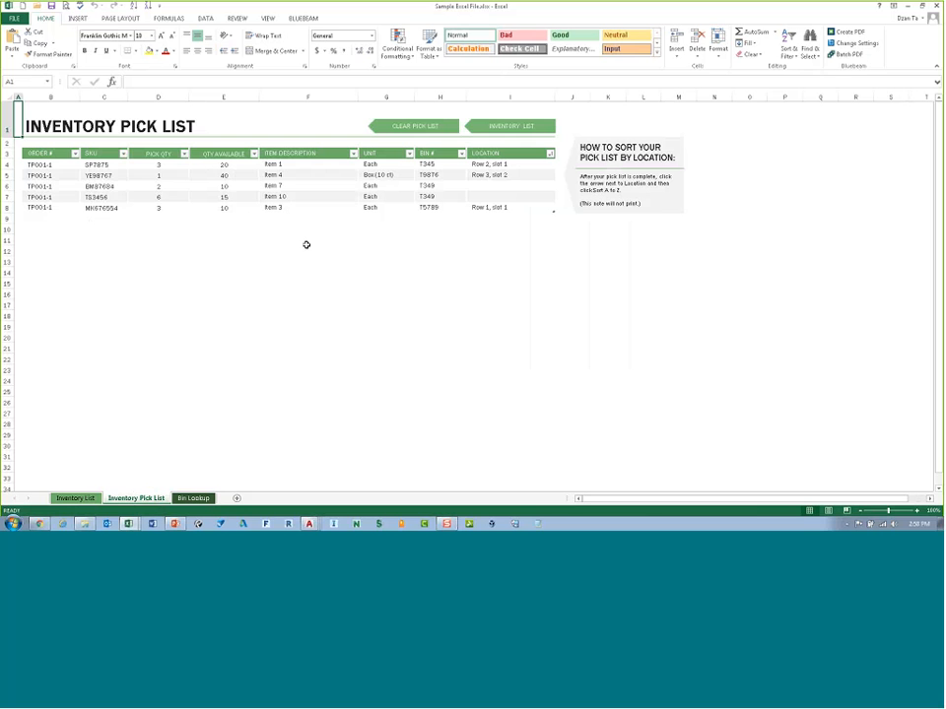
{"action": "left_click", "coordinate": [907, 6]}
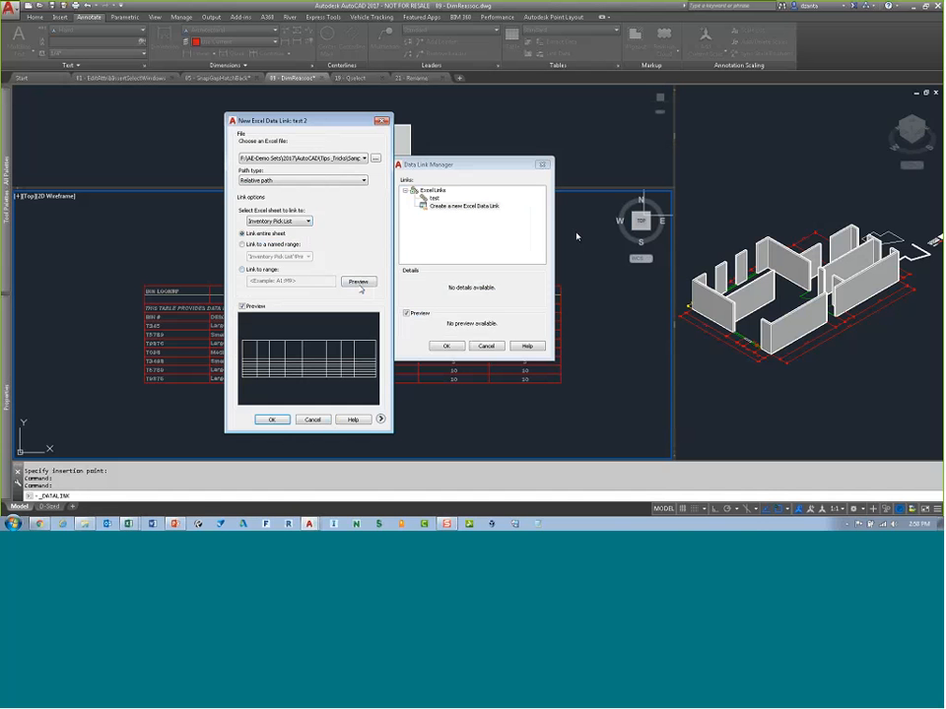
{"action": "left_click", "coordinate": [272, 420]}
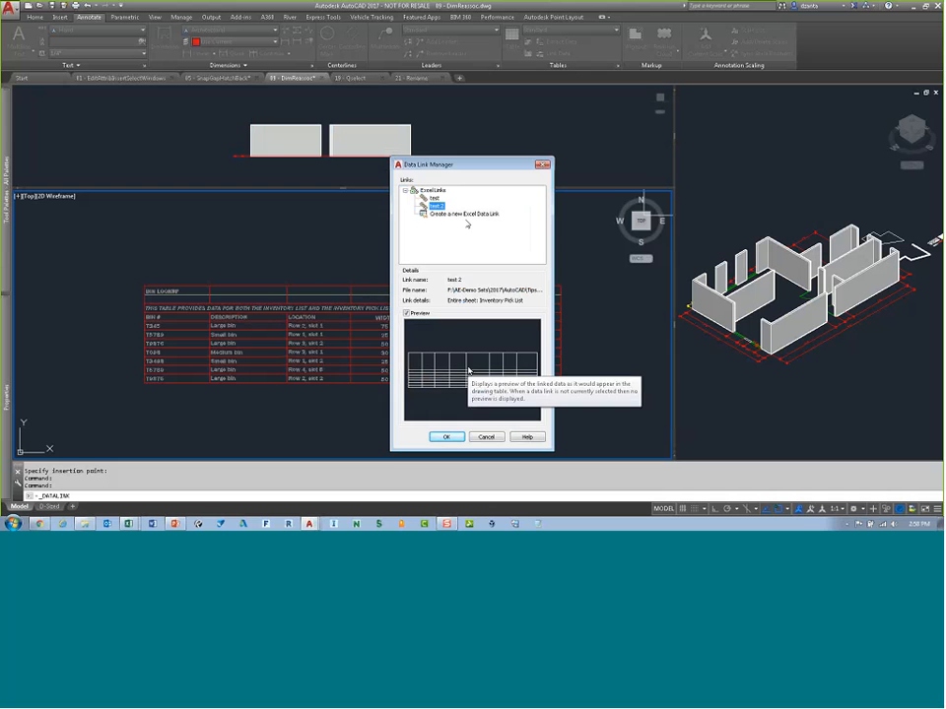
{"action": "left_click", "coordinate": [444, 436]}
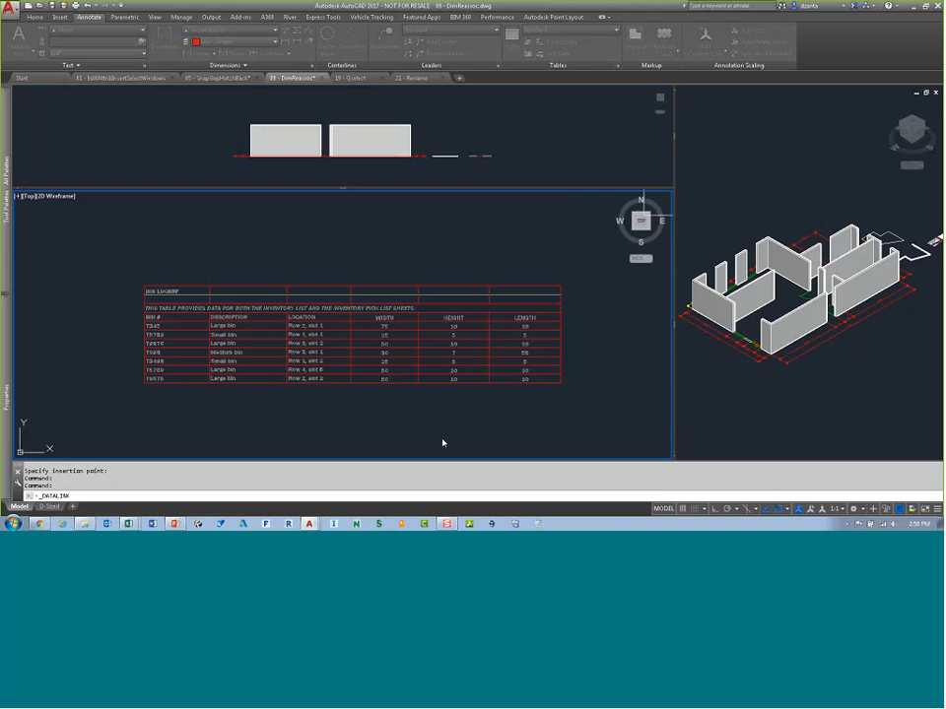
Step: Insert a table from the test 2 data link, placing it to the right of the existing tables
{"action": "mouse_move", "coordinate": [574, 312]}
{"action": "middle_mouse_down"}
{"action": "mouse_move", "coordinate": [342, 311]}
{"action": "mouse_move", "coordinate": [176, 277]}
{"action": "middle_mouse_up"}
{"action": "middle_click_drag", "start_coordinate": [423, 294], "coordinate": [334, 315]}
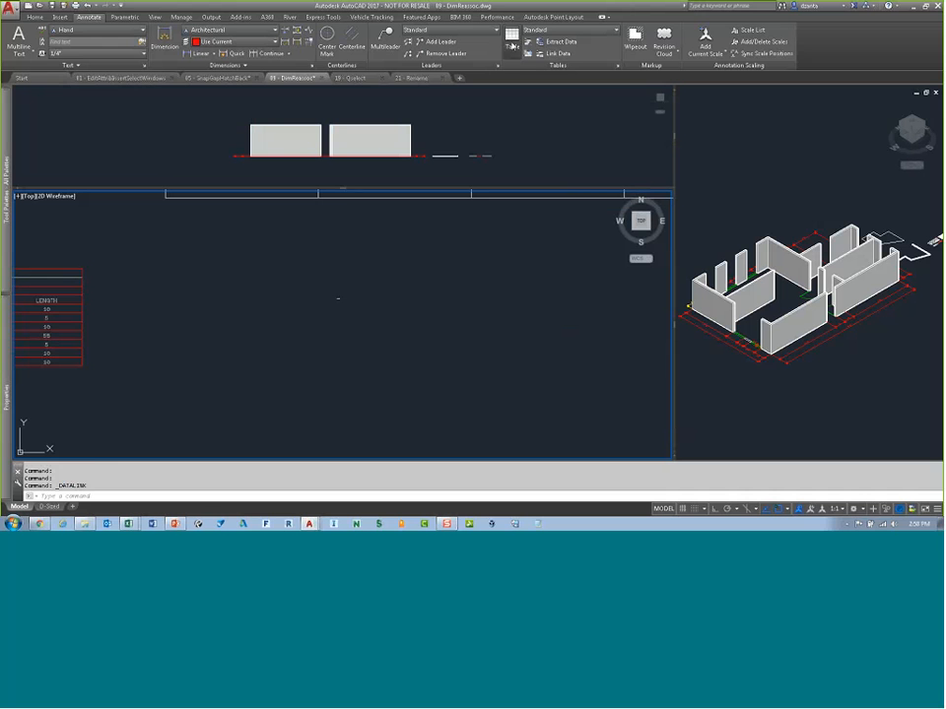
{"action": "left_click", "coordinate": [509, 45]}
{"action": "left_click", "coordinate": [345, 210]}
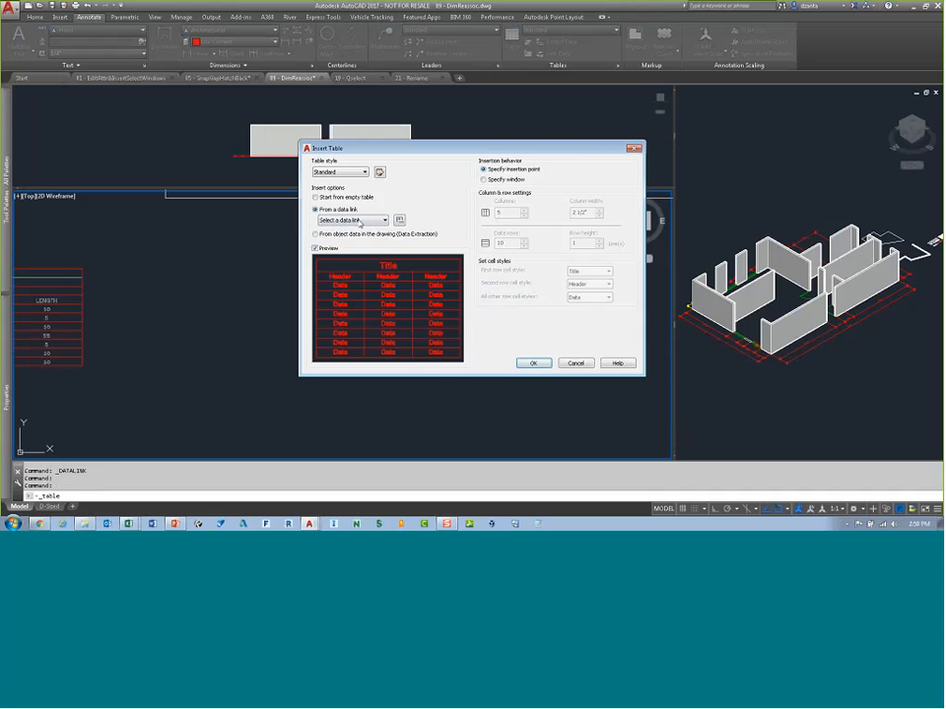
{"action": "left_click", "coordinate": [355, 220]}
{"action": "left_click", "coordinate": [355, 237]}
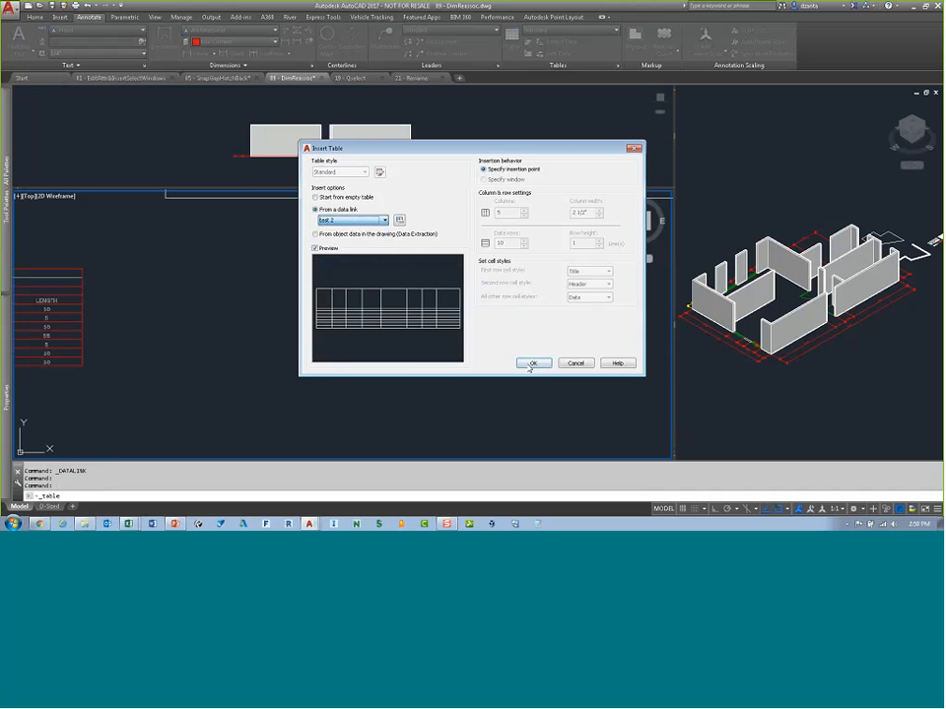
{"action": "left_click", "coordinate": [531, 363]}
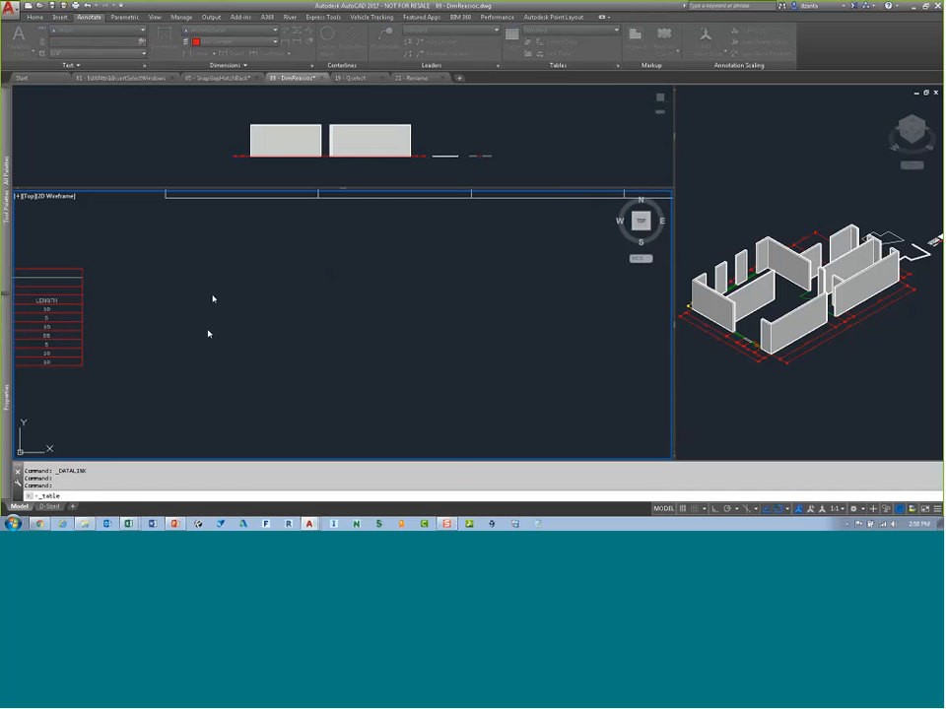
{"action": "left_click", "coordinate": [197, 265]}
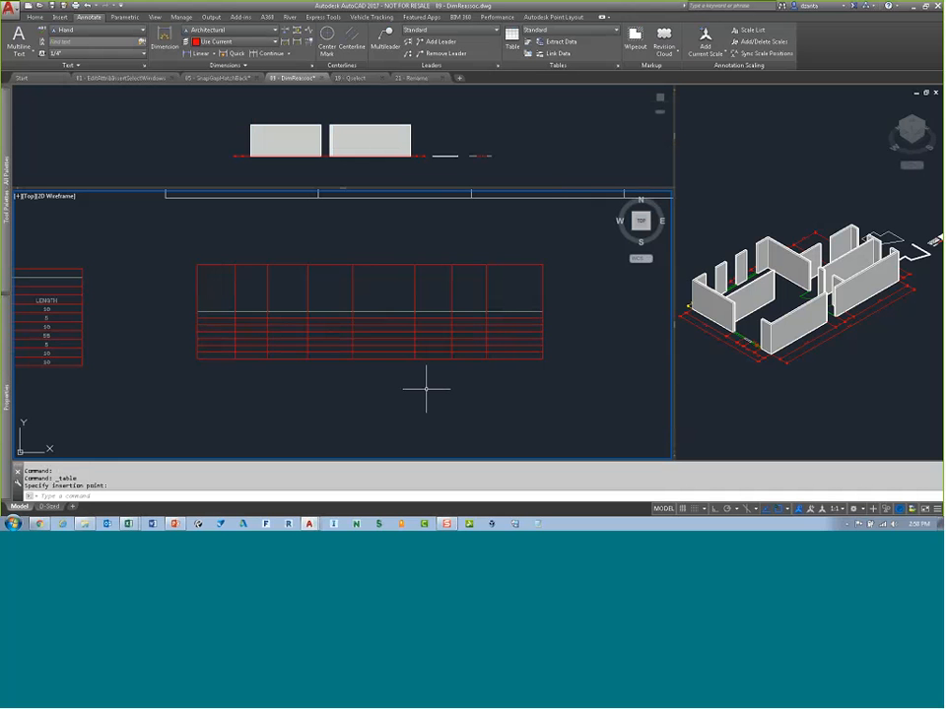
Step: Examine the inserted linked table up close and compare it with the Inventory Pick List sheet in Excel
{"action": "scroll", "coordinate": [195, 321], "scroll_direction": "up", "scroll_amount": 5}
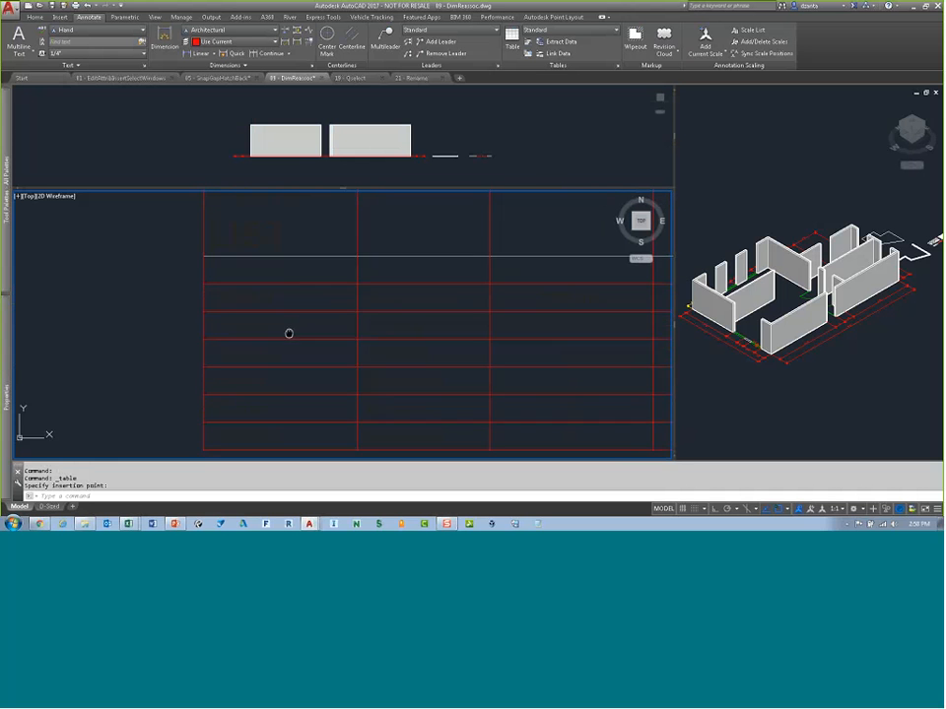
{"action": "scroll", "coordinate": [251, 325], "scroll_direction": "up", "scroll_amount": 2}
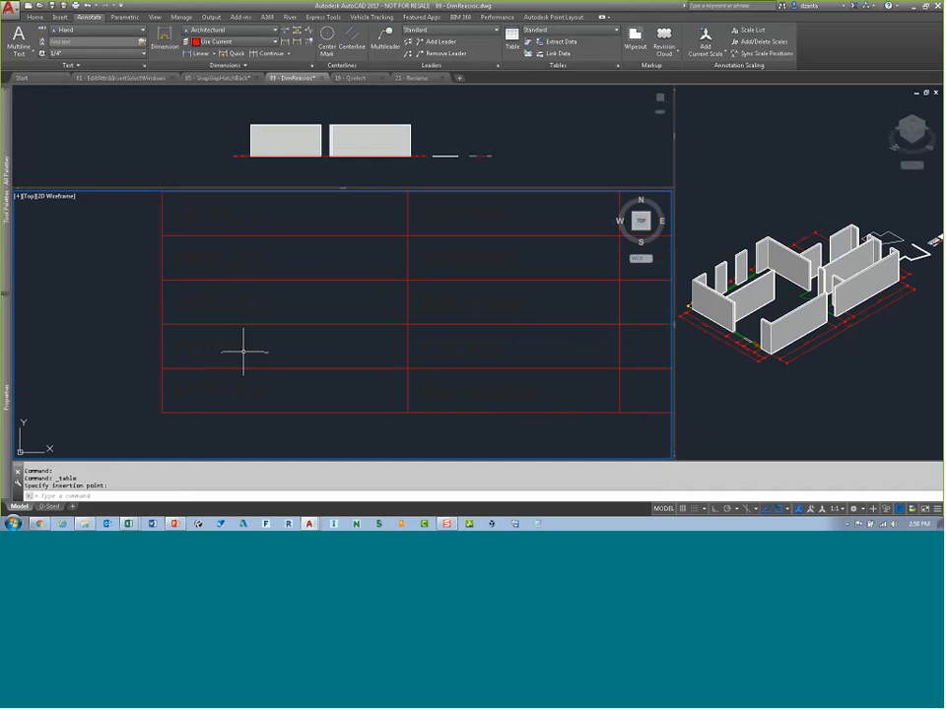
{"action": "mouse_move", "coordinate": [128, 523]}
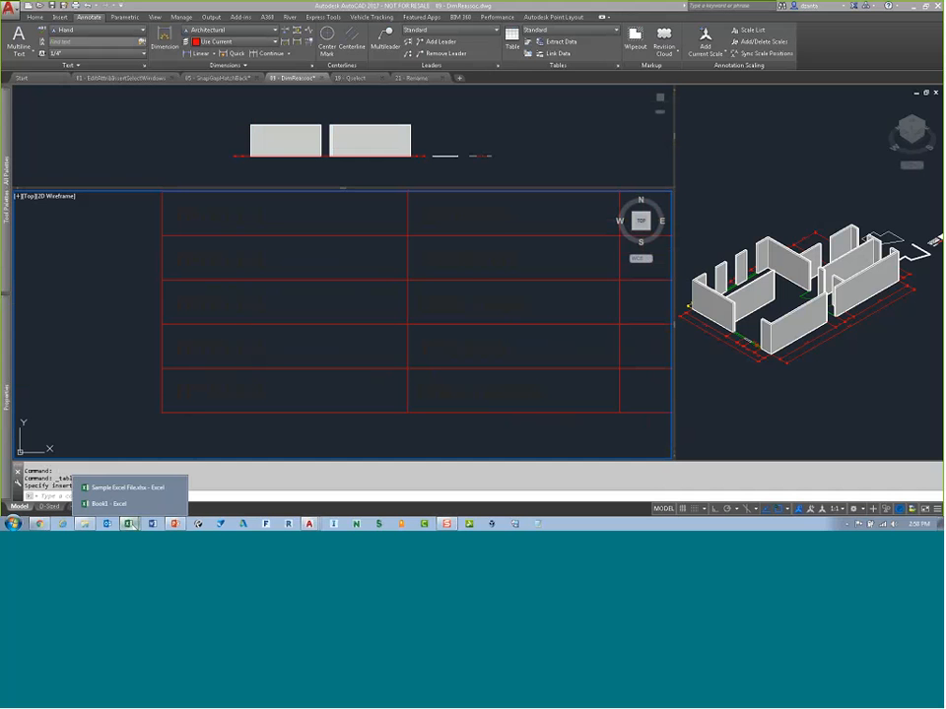
{"action": "left_click", "coordinate": [139, 492]}
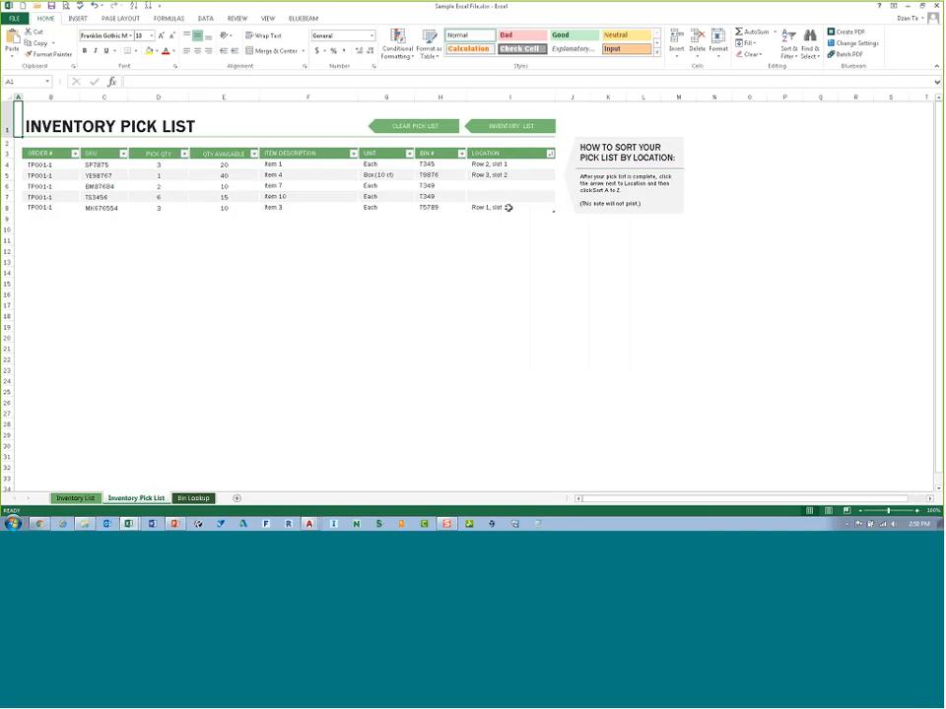
{"action": "left_click", "coordinate": [908, 7]}
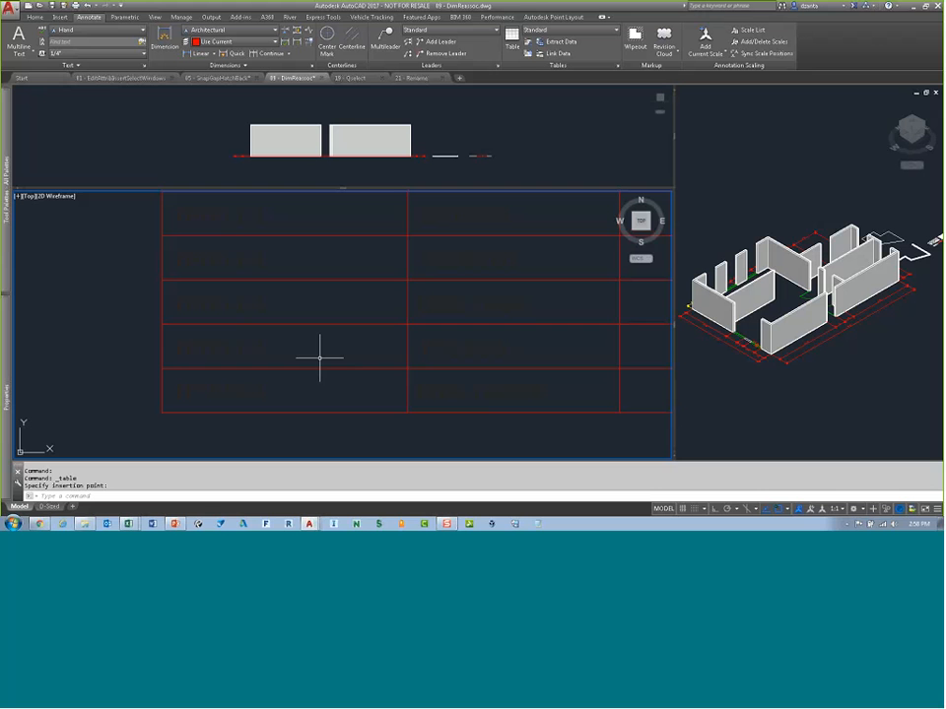
{"action": "scroll", "coordinate": [408, 386], "scroll_direction": "down", "scroll_amount": 5}
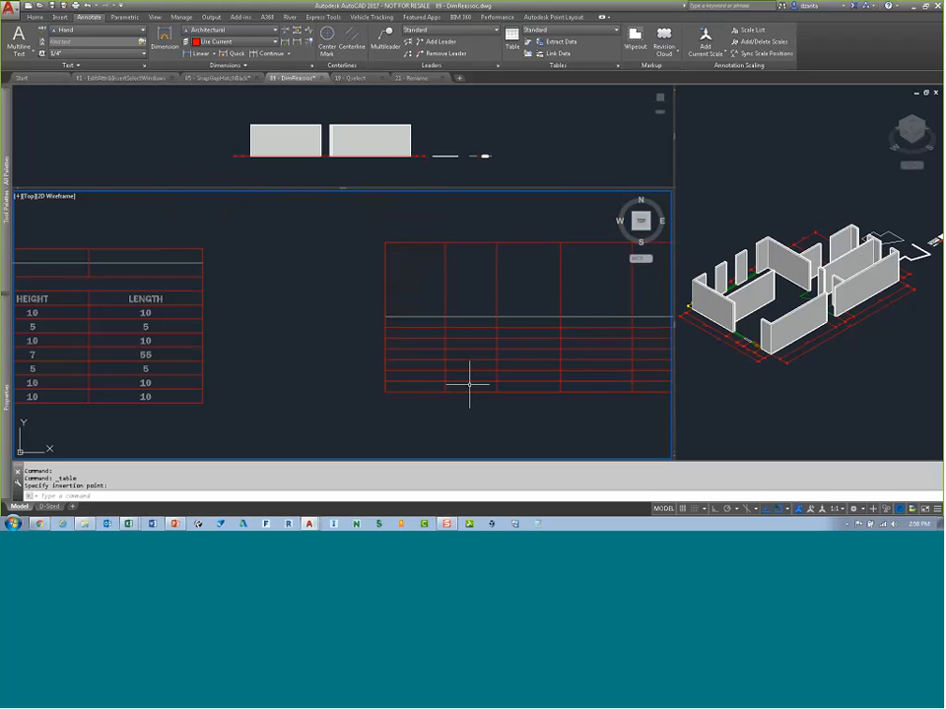
{"action": "middle_click_drag", "start_coordinate": [484, 378], "coordinate": [241, 374]}
{"action": "mouse_move", "coordinate": [452, 373]}
{"action": "middle_mouse_down"}
{"action": "mouse_move", "coordinate": [264, 308]}
{"action": "mouse_move", "coordinate": [203, 300]}
{"action": "middle_mouse_up"}
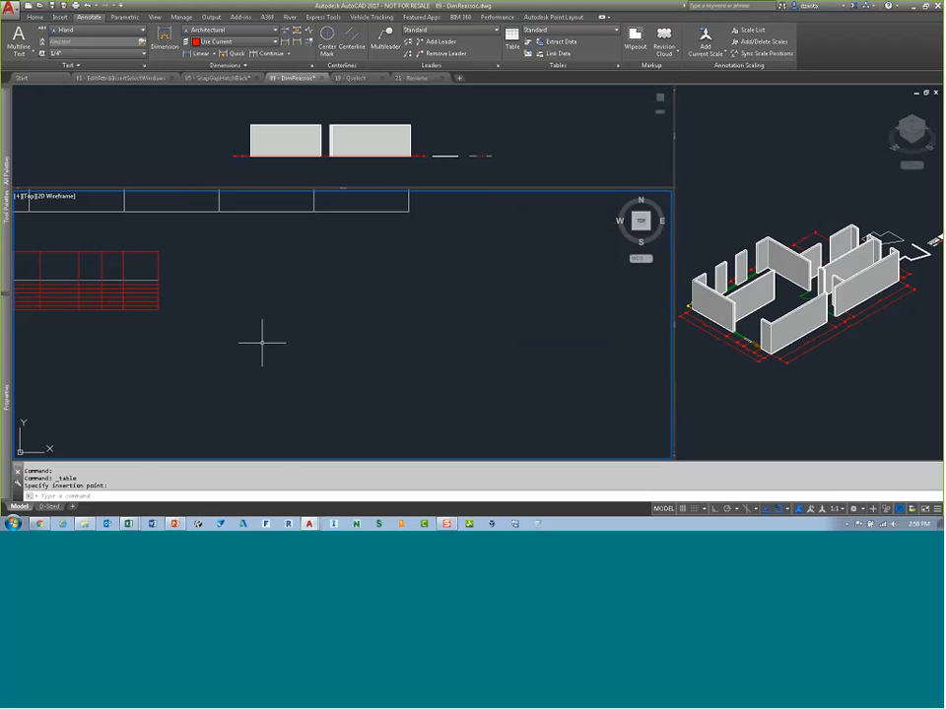
Step: In the Excel workbook, switch to the Bin Lookup sheet and copy its table range
{"action": "left_click", "coordinate": [128, 523]}
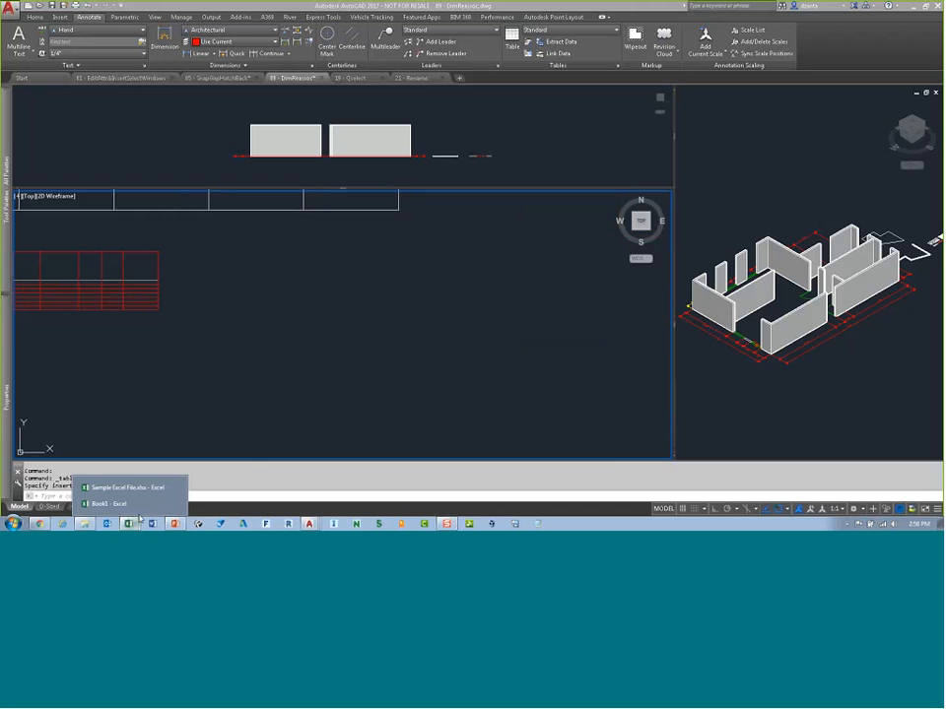
{"action": "left_click", "coordinate": [142, 492]}
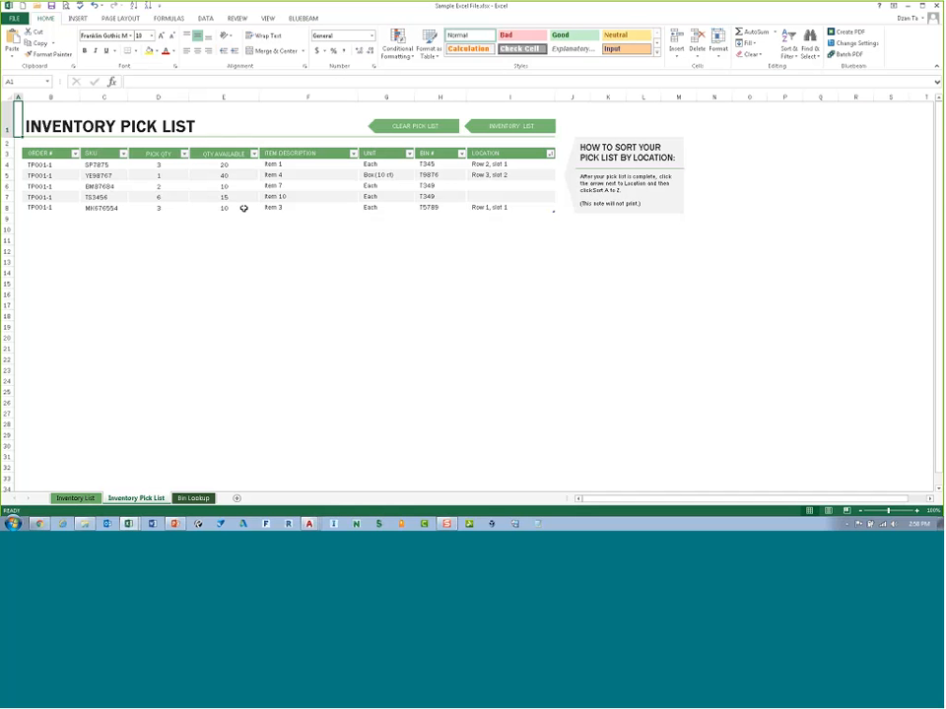
{"action": "key", "text": "ctrl+Page_Down"}
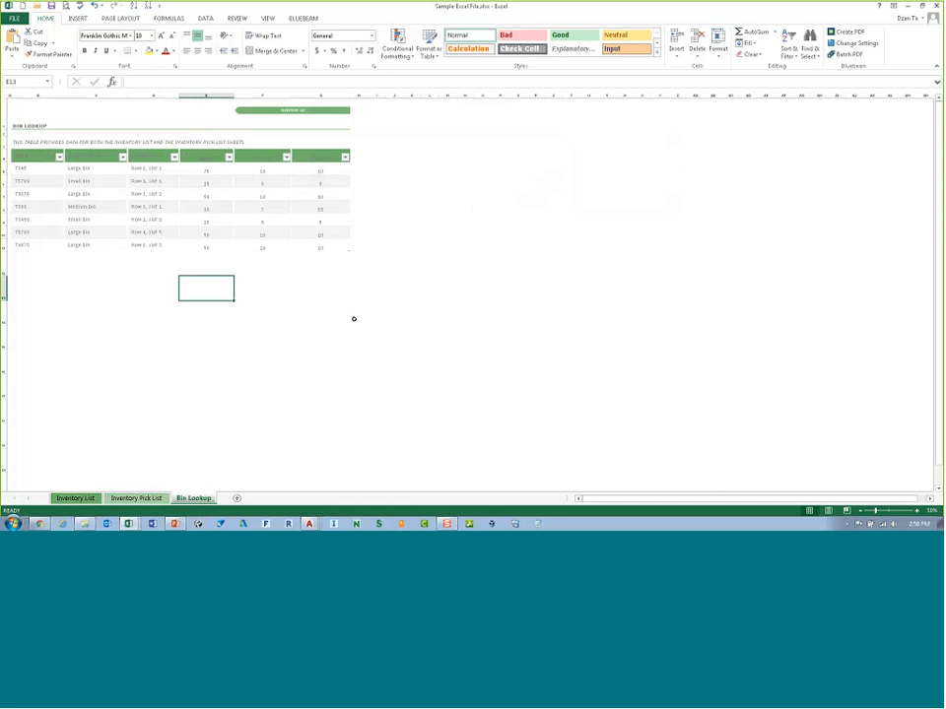
{"action": "left_click_drag", "start_coordinate": [320, 246], "coordinate": [40, 116]}
{"action": "key", "text": "ctrl+c"}
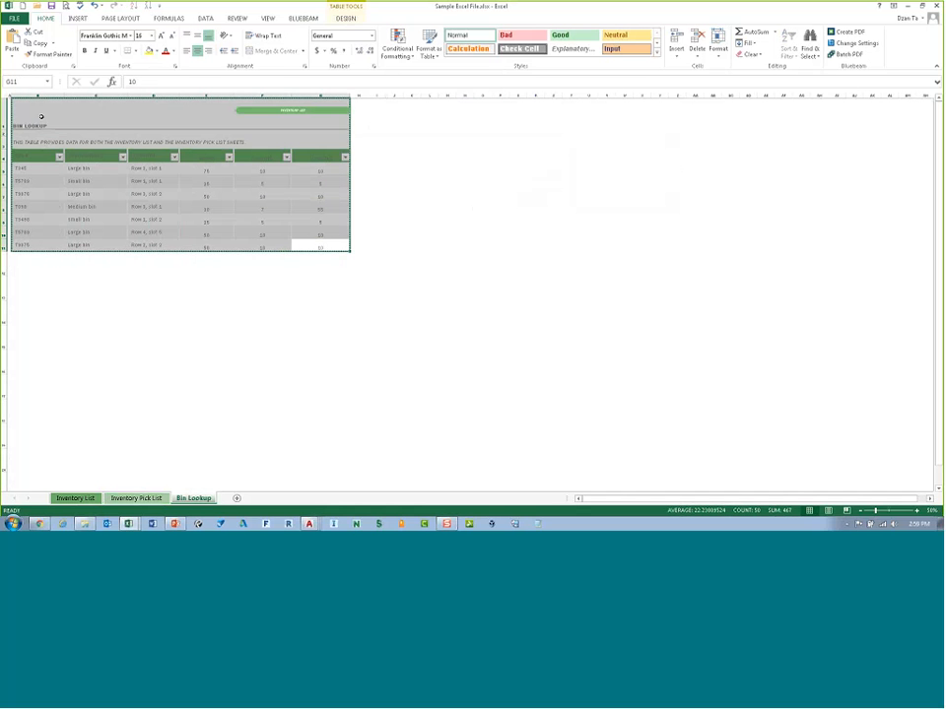
{"action": "left_click", "coordinate": [908, 7]}
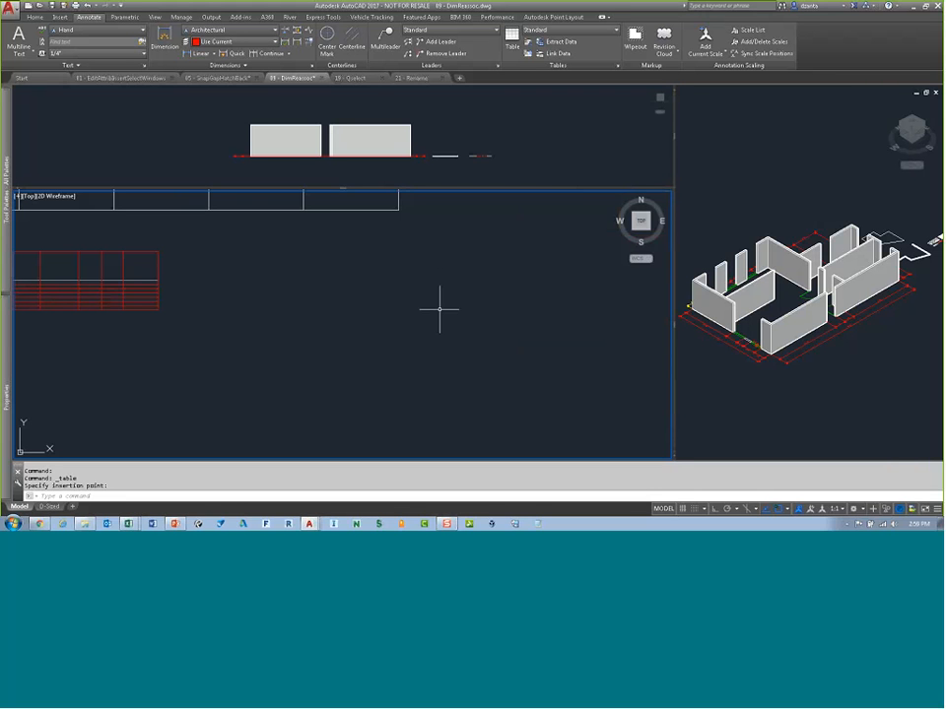
Step: Paste the copied Bin Lookup range into the drawing as AutoCAD entities with Paste Special, placing it beside the small red table
{"action": "left_click", "coordinate": [30, 17]}
{"action": "left_click", "coordinate": [769, 54]}
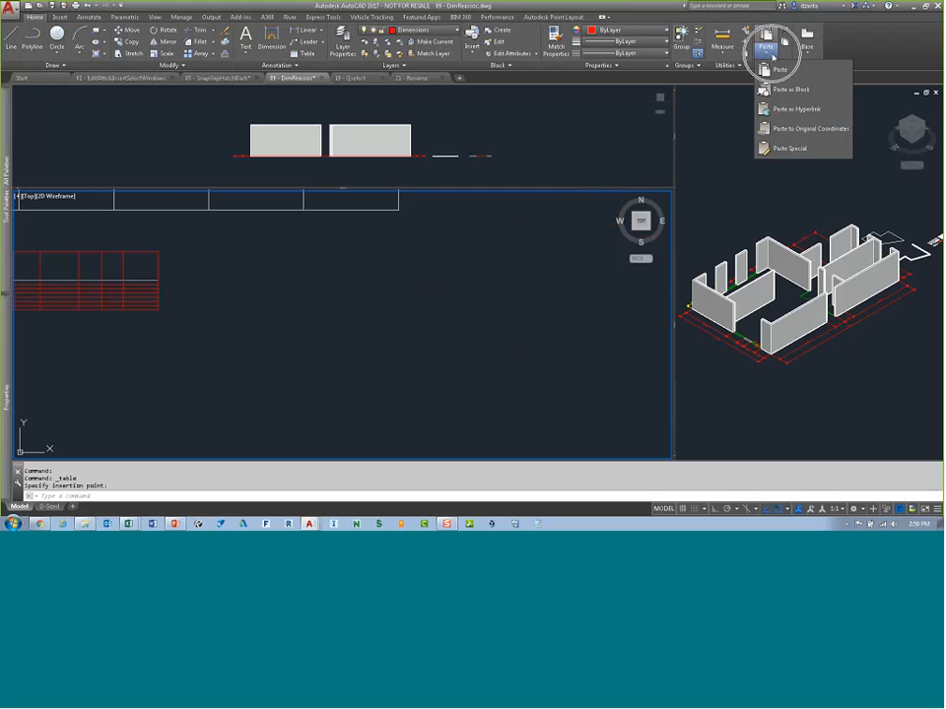
{"action": "left_click", "coordinate": [788, 148]}
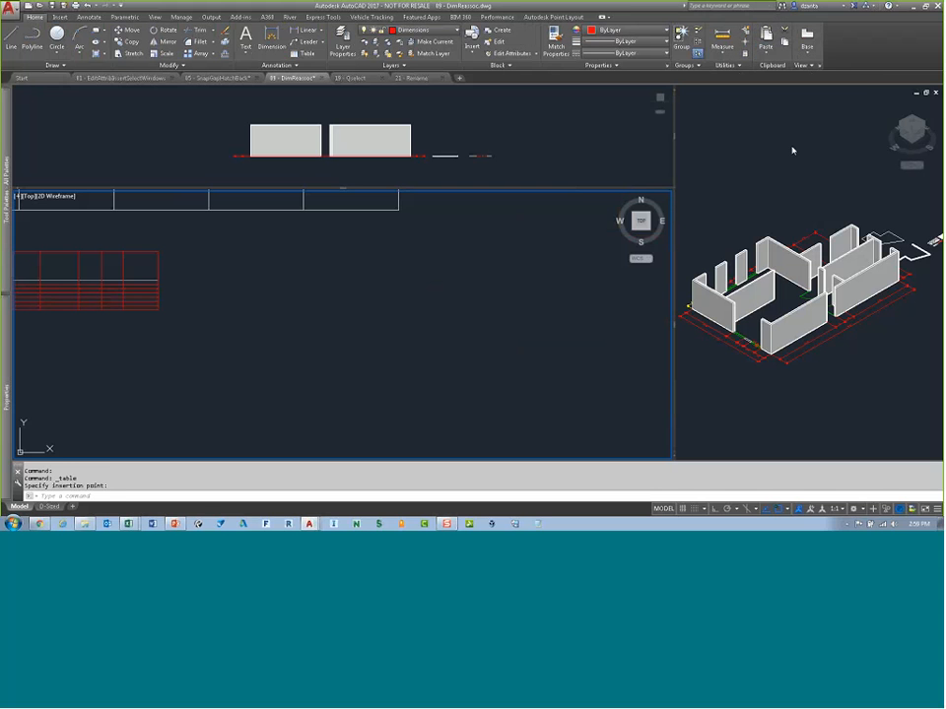
{"action": "left_click", "coordinate": [463, 266]}
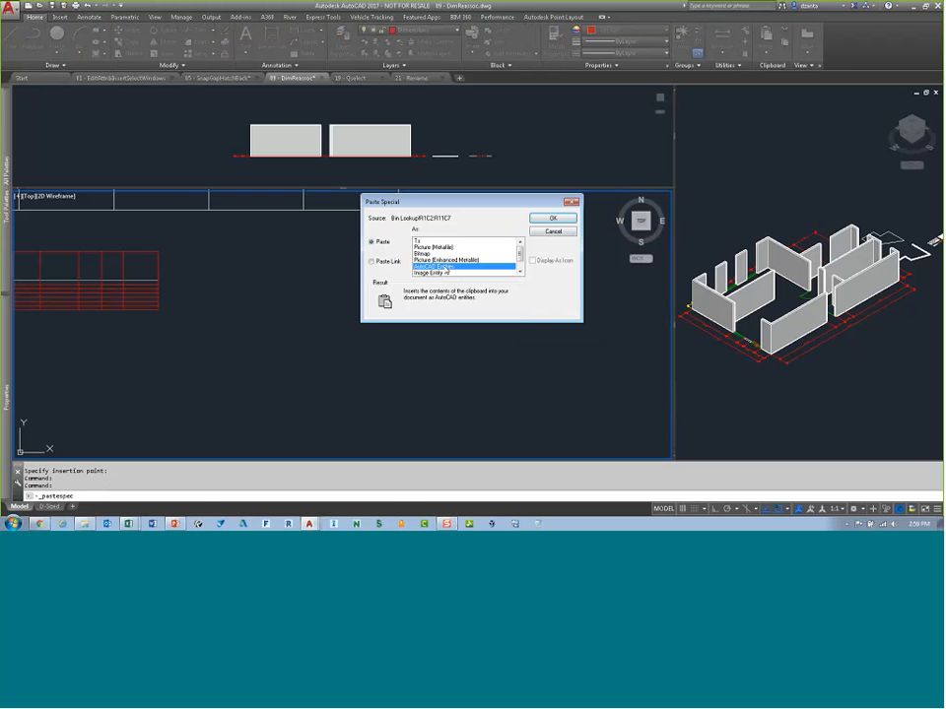
{"action": "left_click", "coordinate": [551, 218]}
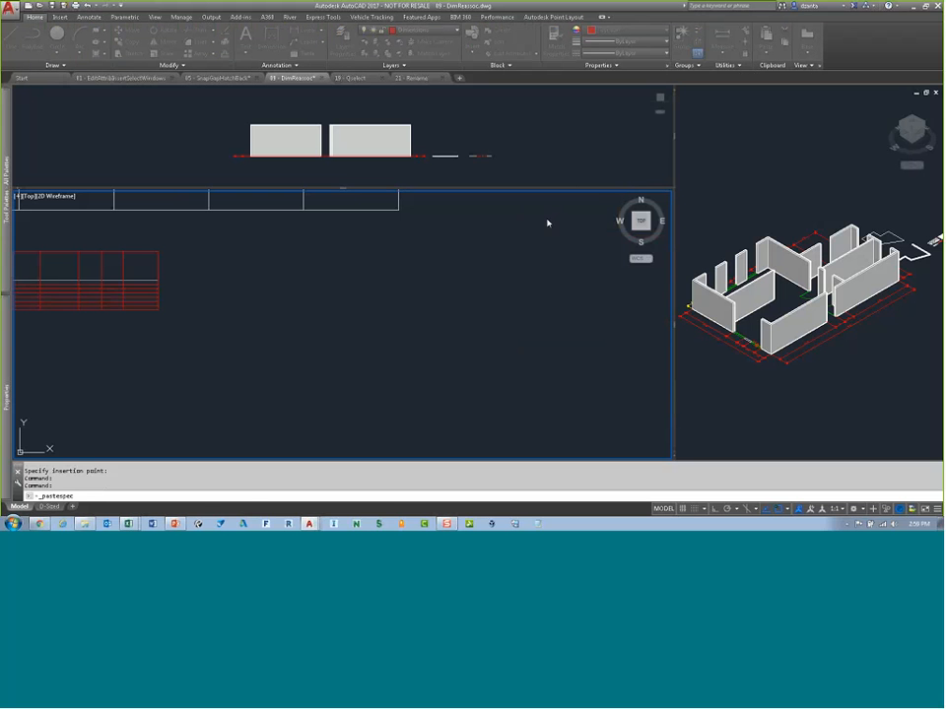
{"action": "left_click", "coordinate": [222, 283]}
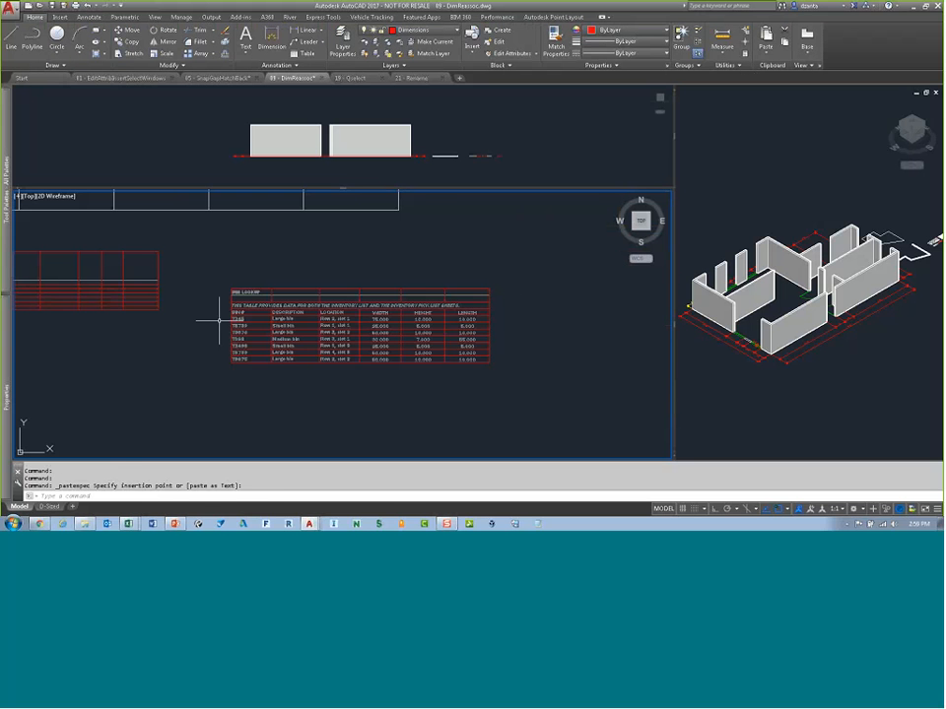
Step: Examine the pasted Bin Lookup entities up close, then switch back to the Excel workbook
{"action": "scroll", "coordinate": [282, 333], "scroll_direction": "up", "scroll_amount": 4}
{"action": "scroll", "coordinate": [295, 375], "scroll_direction": "down", "scroll_amount": 2}
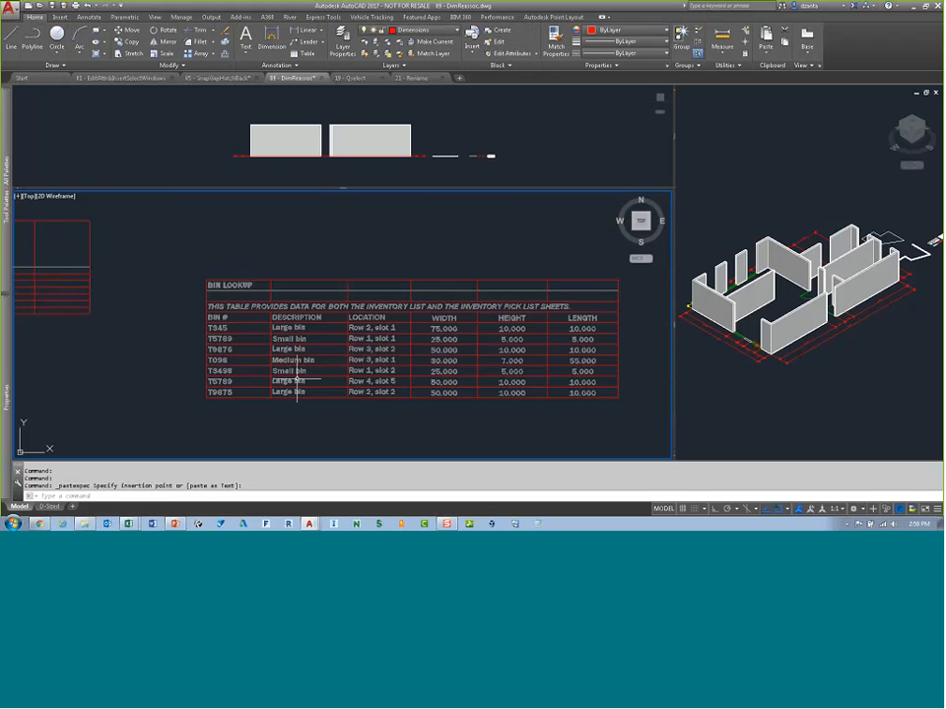
{"action": "middle_click_drag", "start_coordinate": [401, 390], "coordinate": [359, 388]}
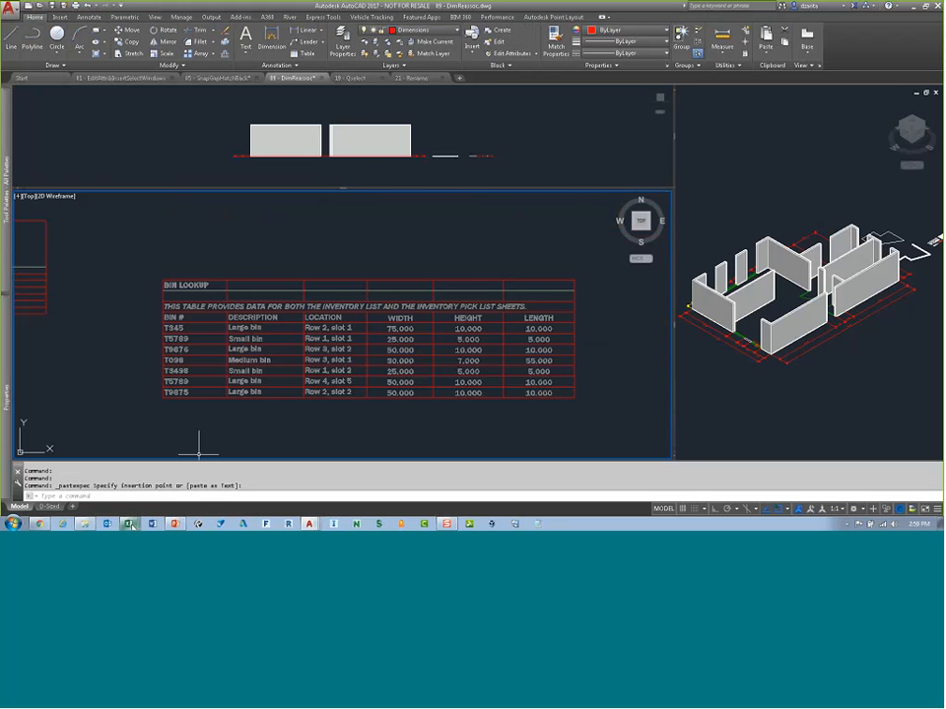
{"action": "mouse_move", "coordinate": [131, 525]}
{"action": "left_click", "coordinate": [126, 486]}
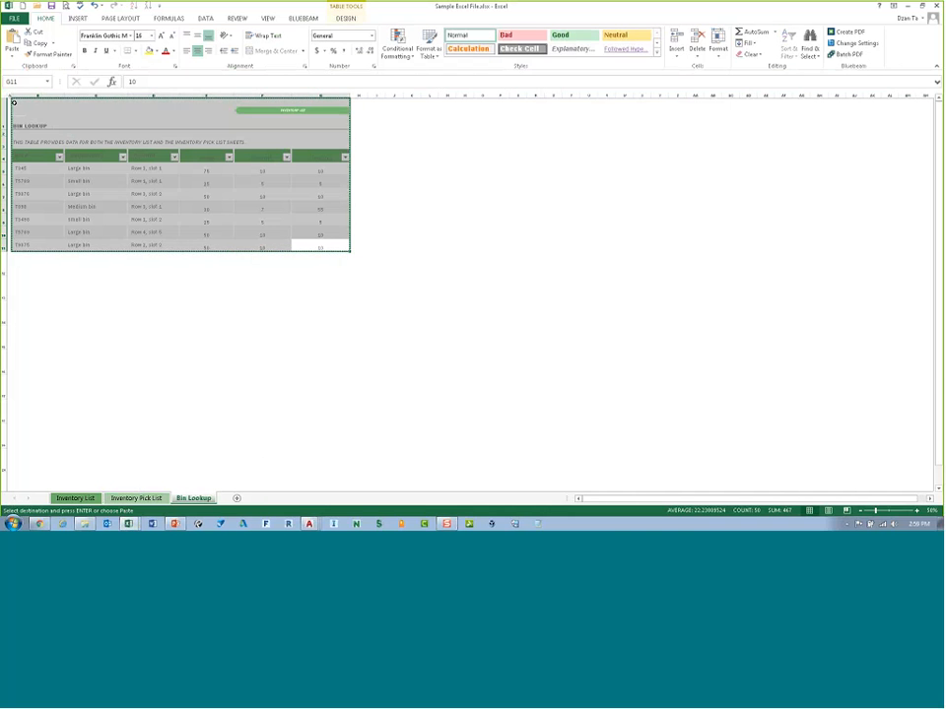
{"action": "left_click", "coordinate": [3, 96]}
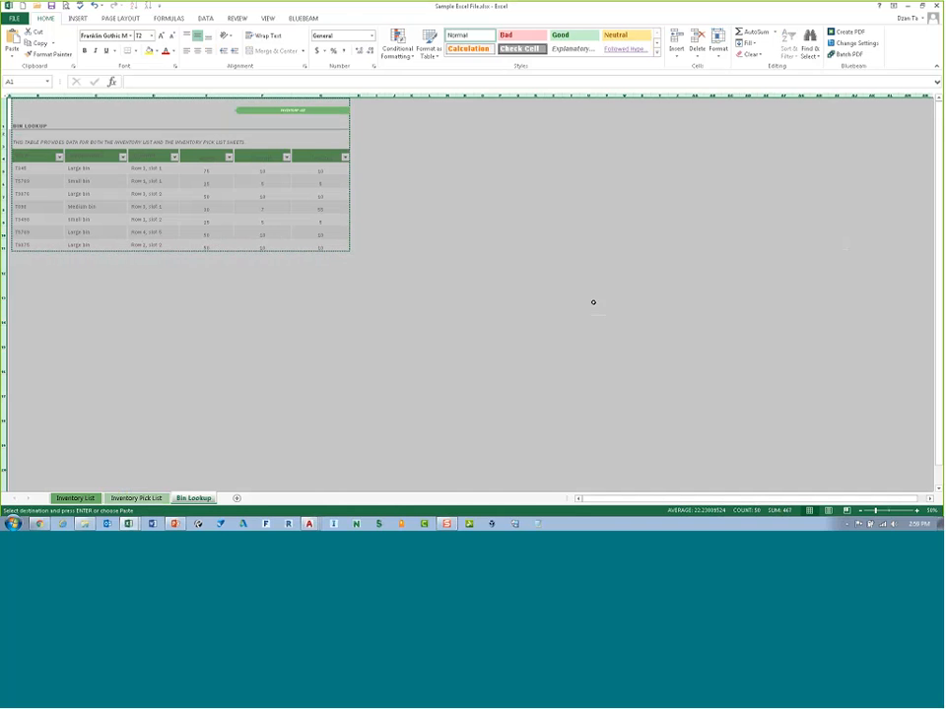
{"action": "left_click", "coordinate": [335, 246]}
{"action": "left_click_drag", "start_coordinate": [342, 248], "coordinate": [249, 186]}
{"action": "key", "text": "ctrl+v"}
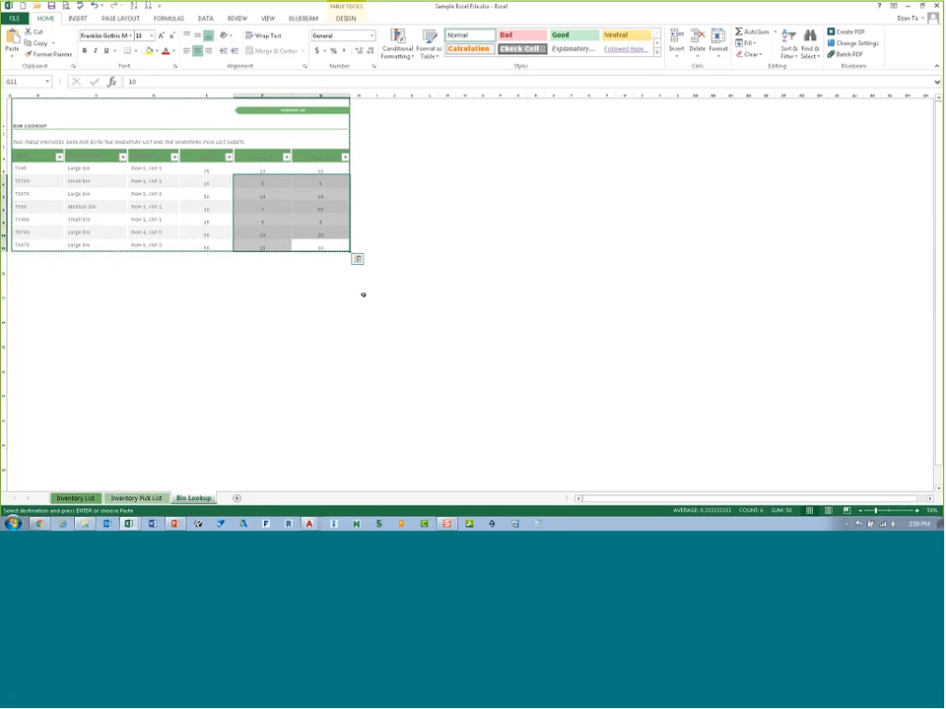
{"action": "left_click", "coordinate": [361, 291]}
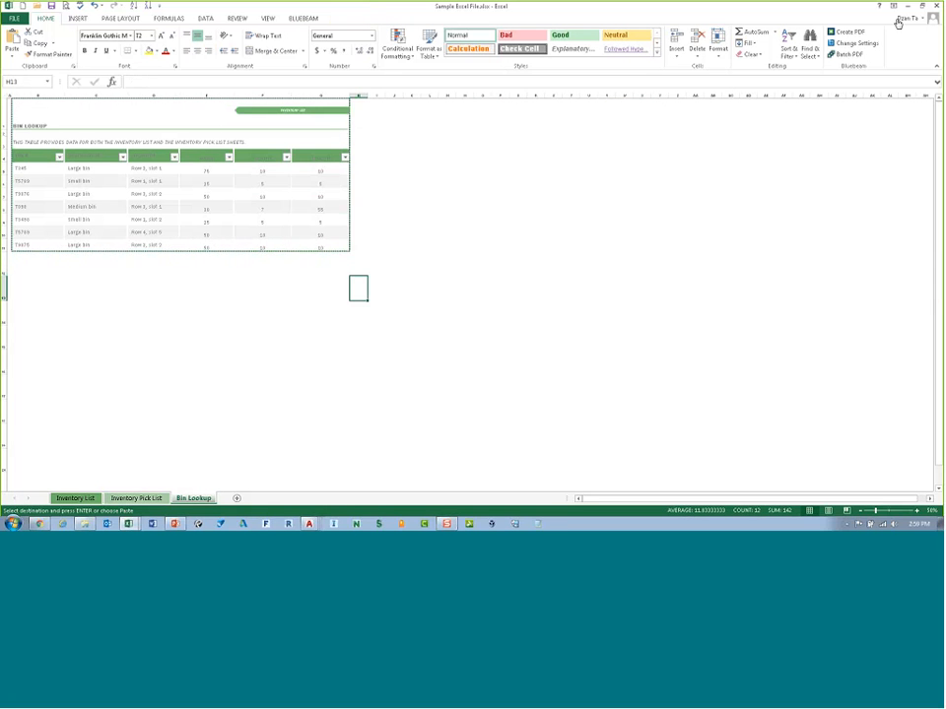
{"action": "key", "text": "Escape"}
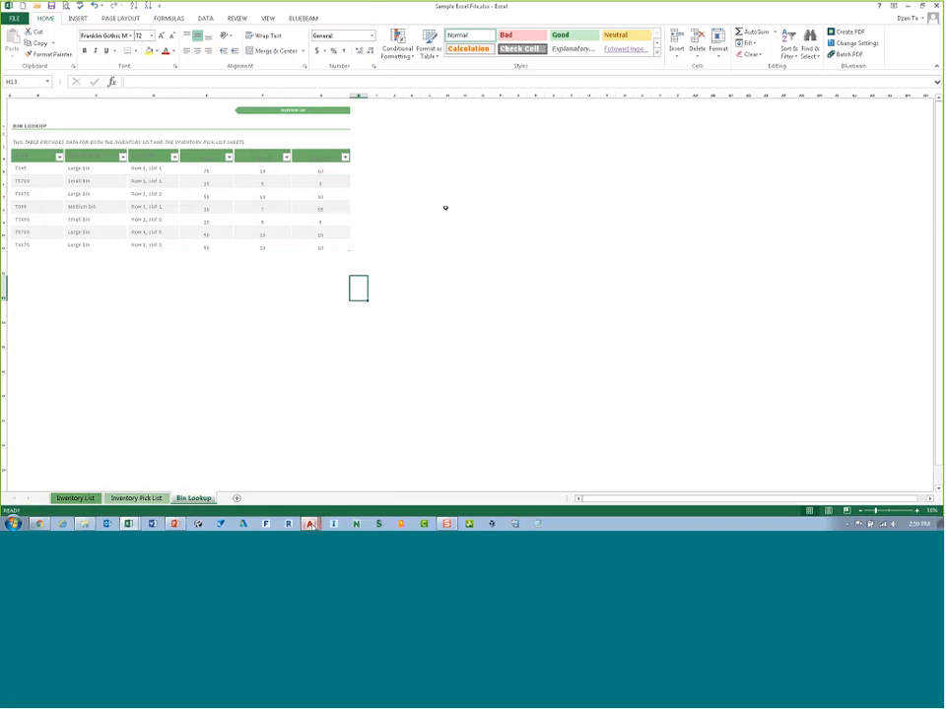
Step: Return to the drawing and export the Title/Header table as Table1.csv into the Temp folder
{"action": "mouse_move", "coordinate": [311, 525]}
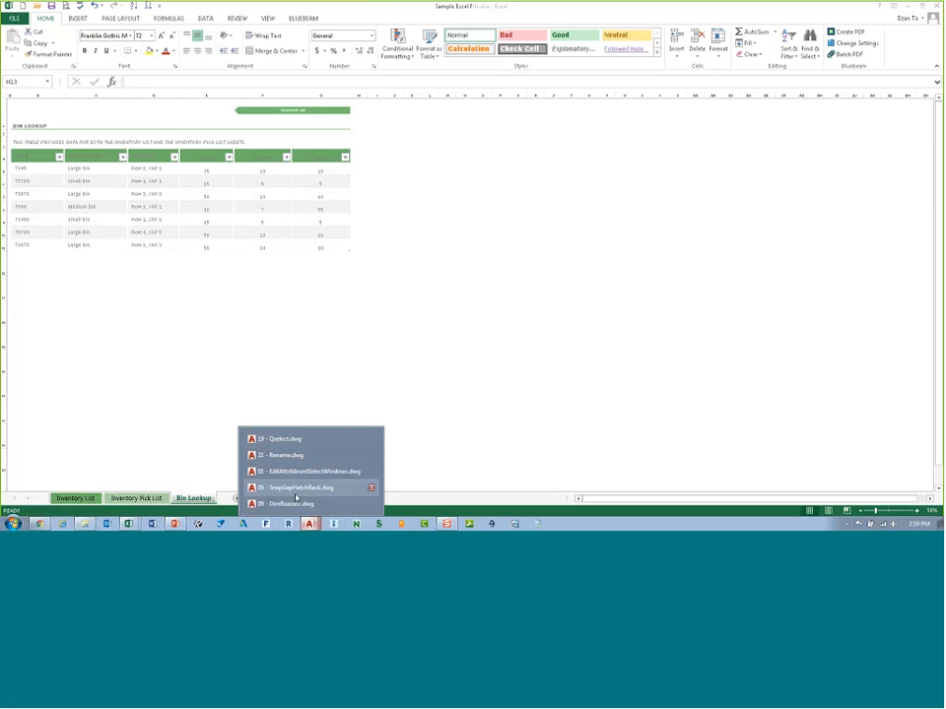
{"action": "left_click", "coordinate": [296, 504]}
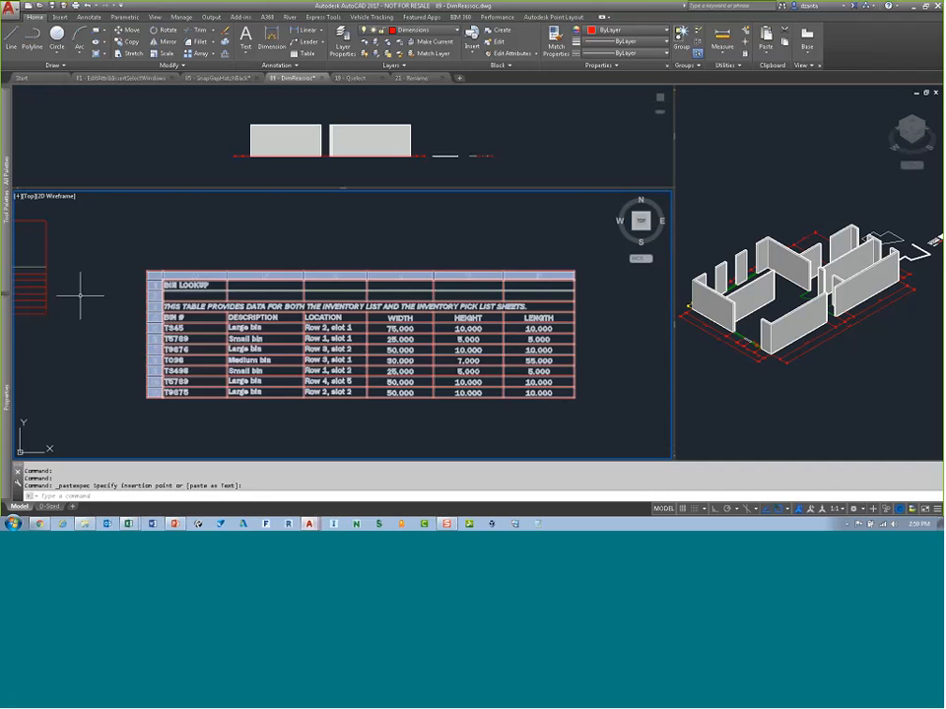
{"action": "left_click", "coordinate": [16, 312]}
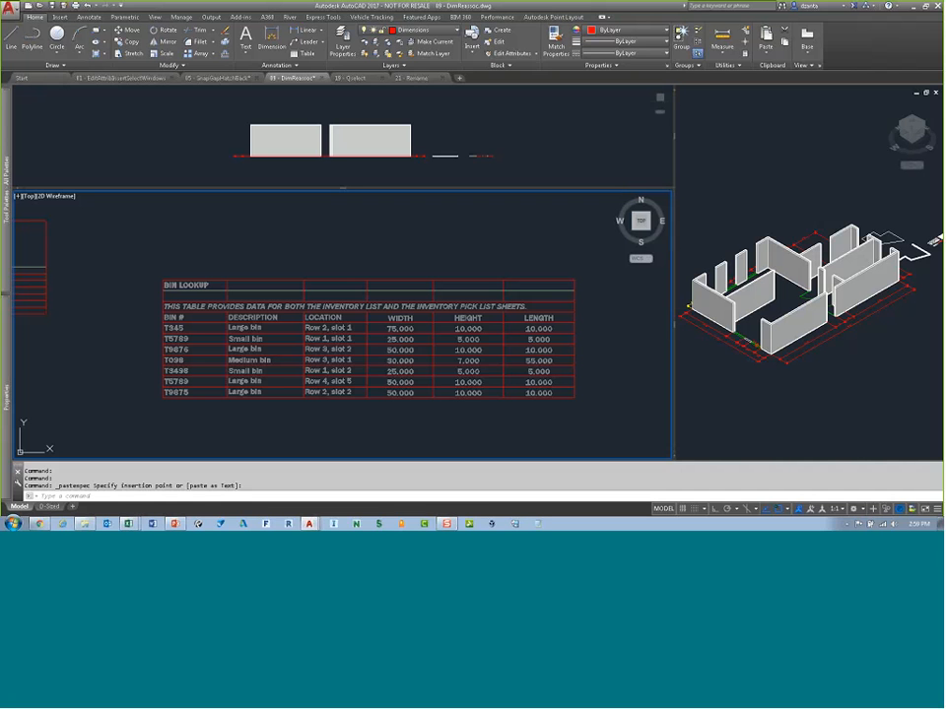
{"action": "left_click", "coordinate": [338, 253]}
{"action": "scroll", "coordinate": [346, 256], "scroll_direction": "down", "scroll_amount": 5}
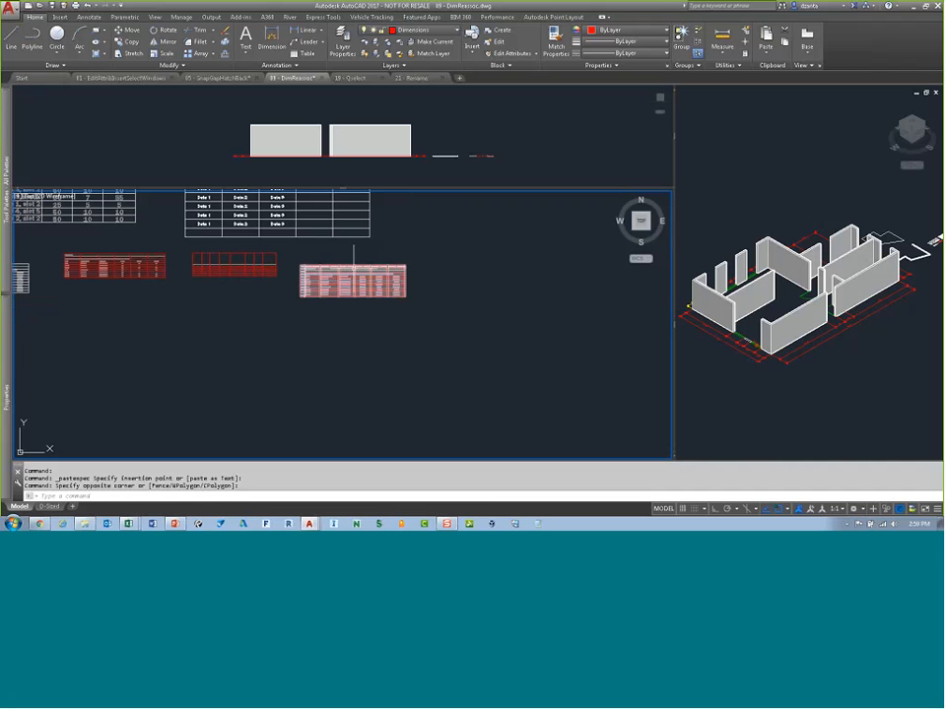
{"action": "scroll", "coordinate": [392, 344], "scroll_direction": "up", "scroll_amount": 2}
{"action": "scroll", "coordinate": [392, 345], "scroll_direction": "up", "scroll_amount": 4}
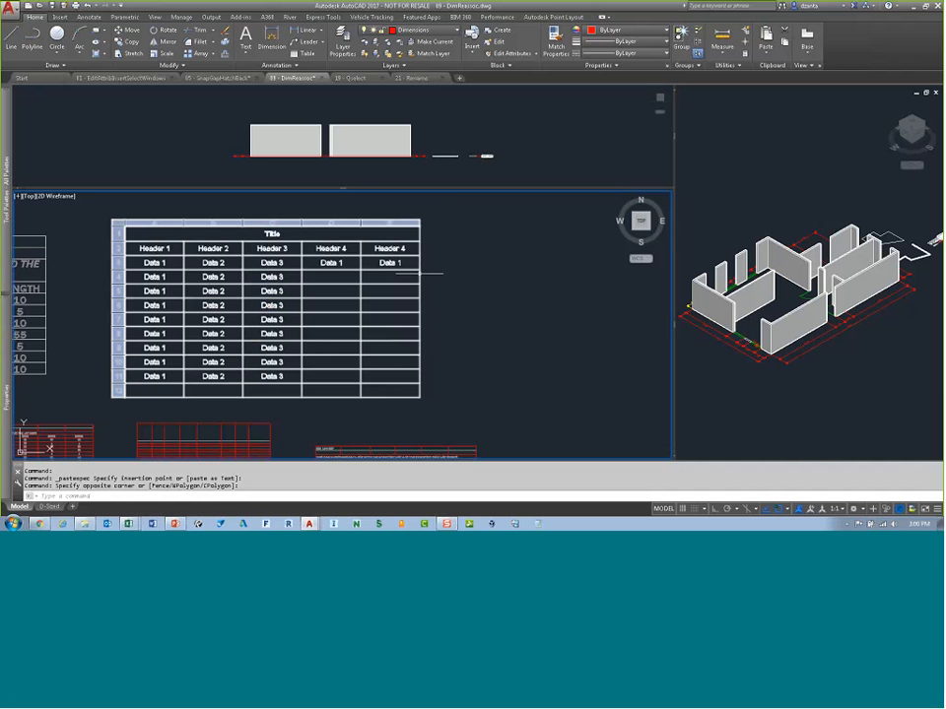
{"action": "left_click", "coordinate": [419, 274]}
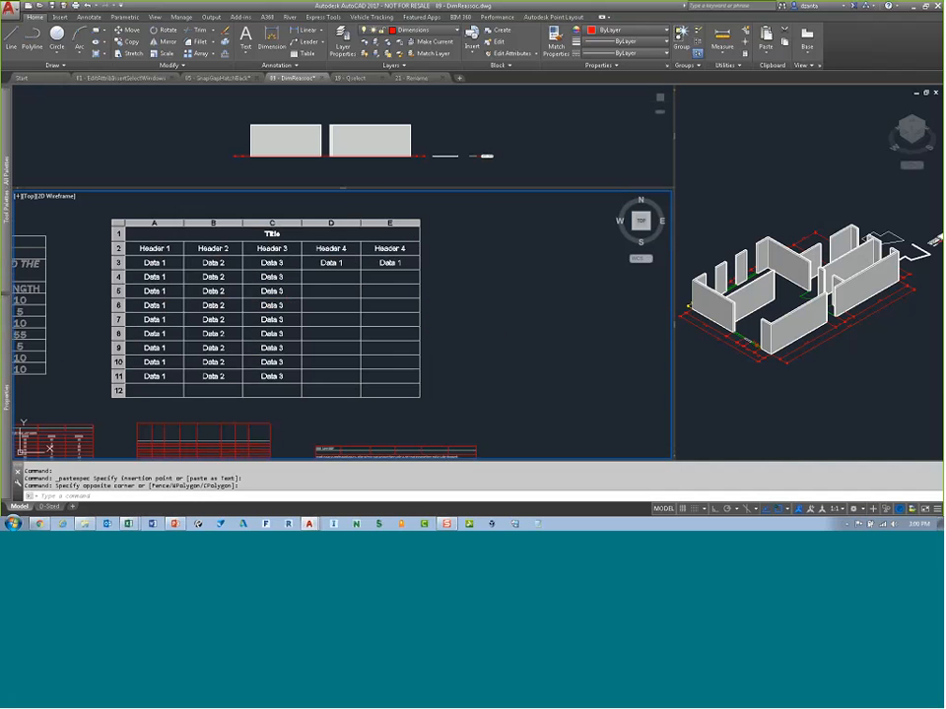
{"action": "right_click", "coordinate": [419, 274]}
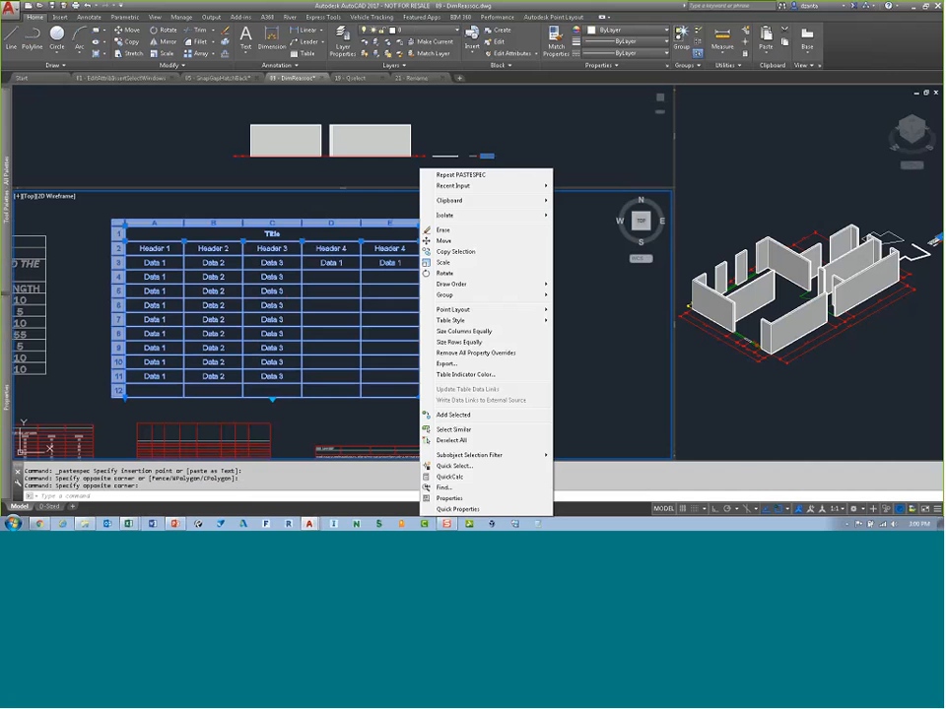
{"action": "left_click", "coordinate": [459, 367]}
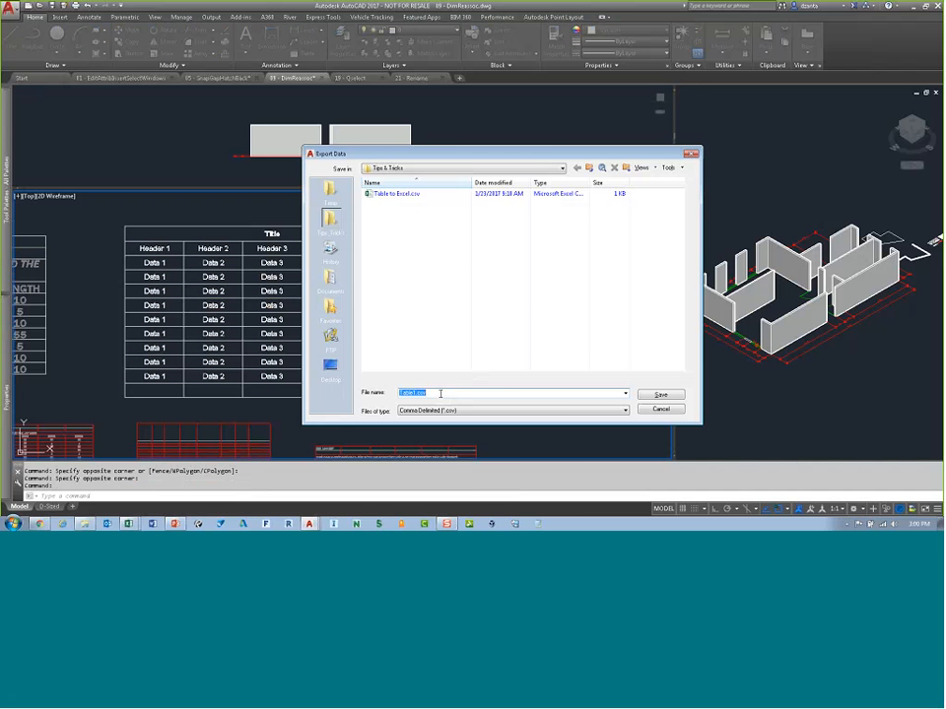
{"action": "left_click", "coordinate": [330, 192]}
{"action": "left_click", "coordinate": [421, 392]}
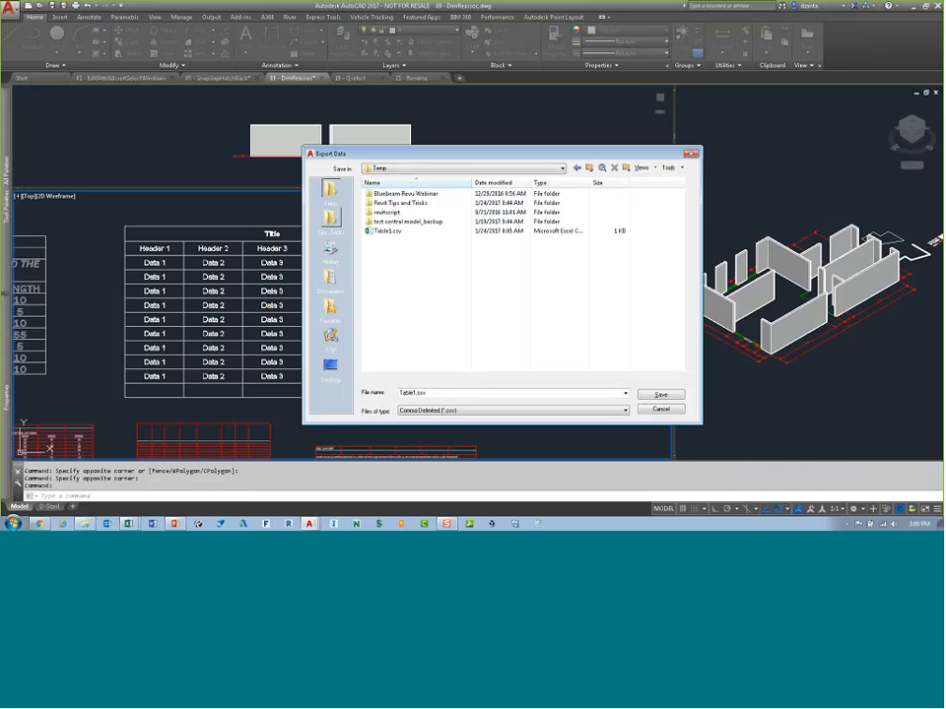
{"action": "left_click", "coordinate": [660, 396]}
{"action": "left_click", "coordinate": [473, 310]}
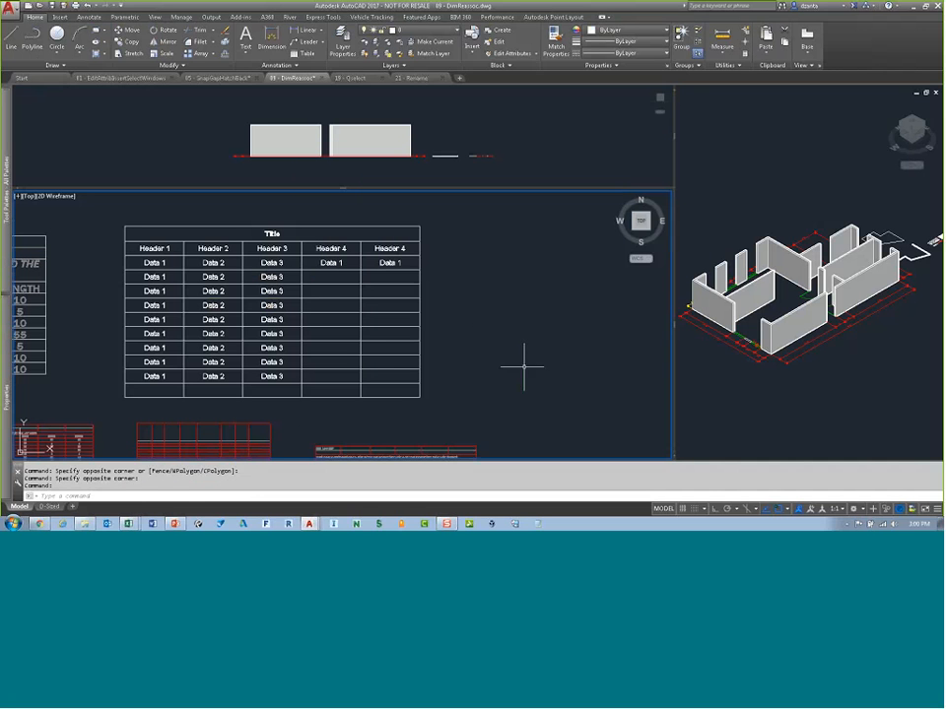
Step: Open the exported Table1.csv from C:\Temp in Excel, showing all file types in the Open dialog
{"action": "left_click", "coordinate": [131, 524]}
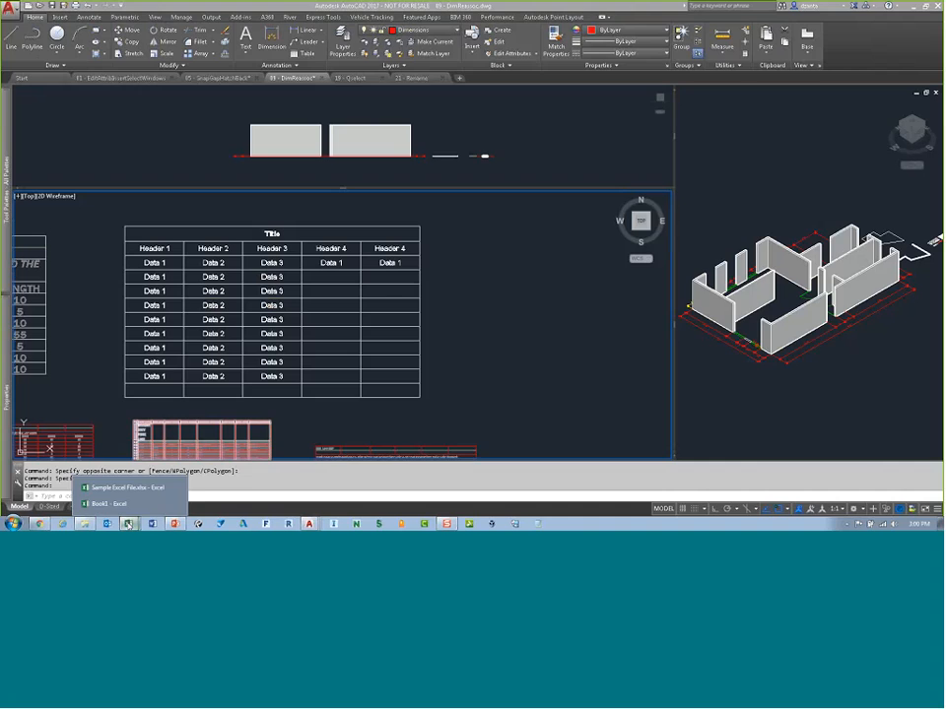
{"action": "left_click", "coordinate": [144, 490]}
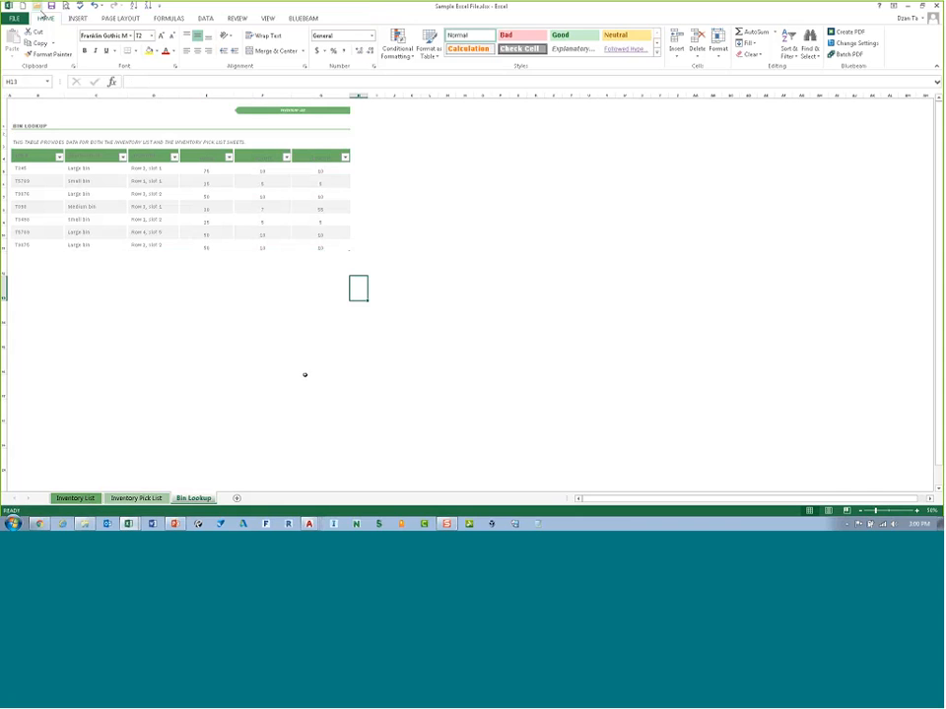
{"action": "key", "text": "ctrl+o"}
{"action": "left_click", "coordinate": [128, 163]}
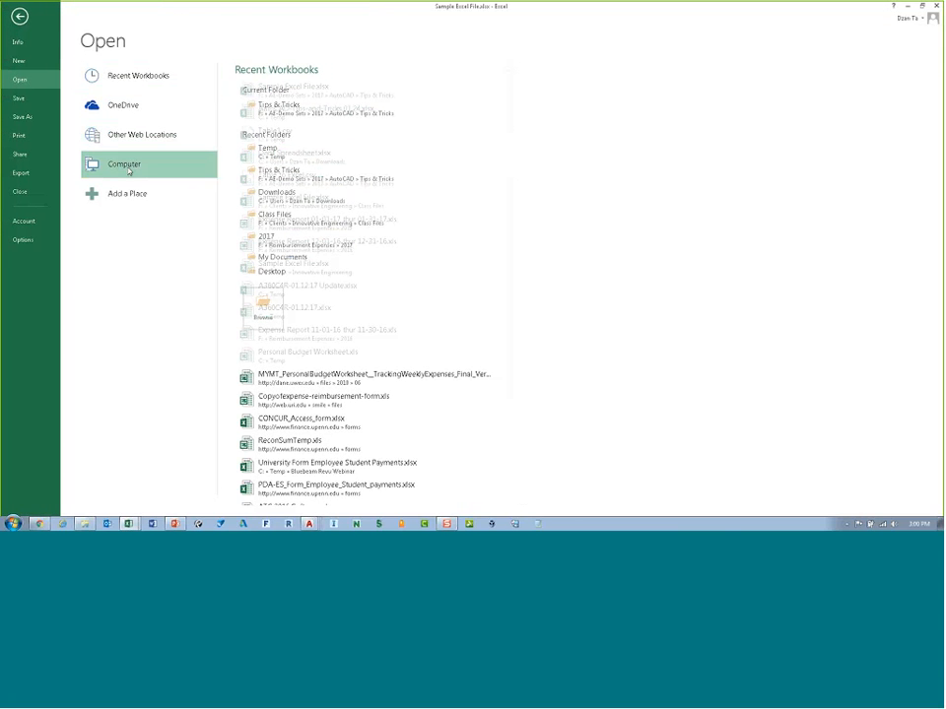
{"action": "left_click", "coordinate": [254, 295]}
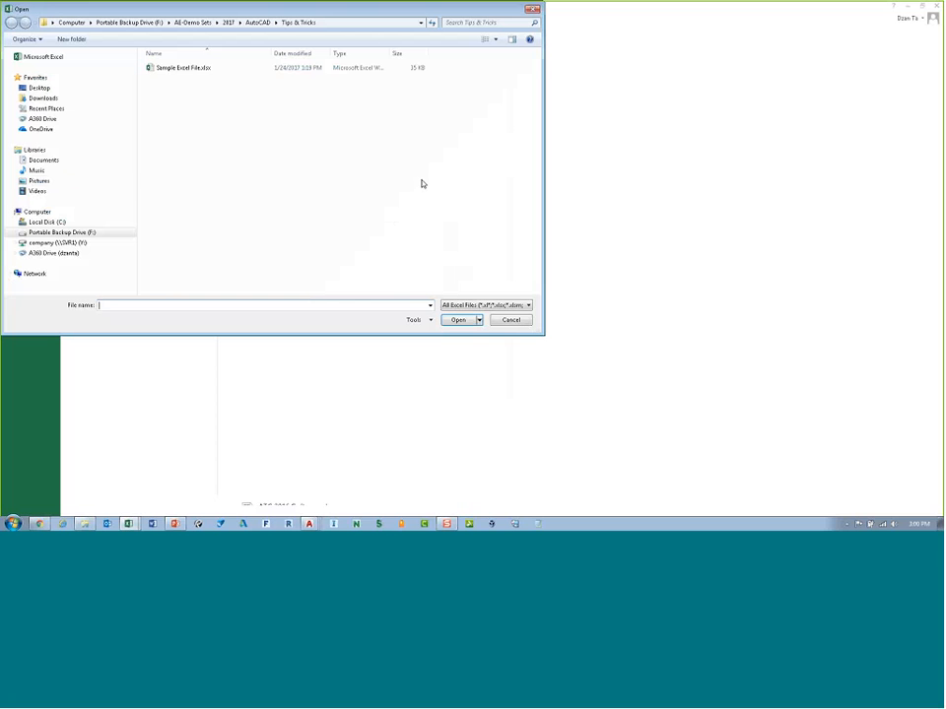
{"action": "left_click", "coordinate": [98, 220]}
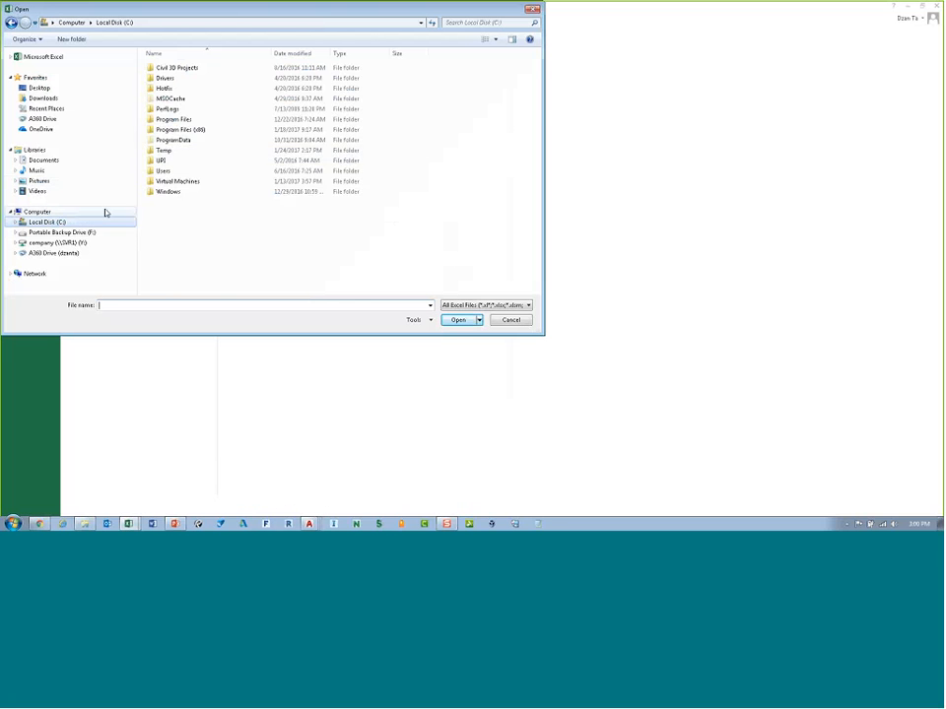
{"action": "double_click", "coordinate": [187, 155]}
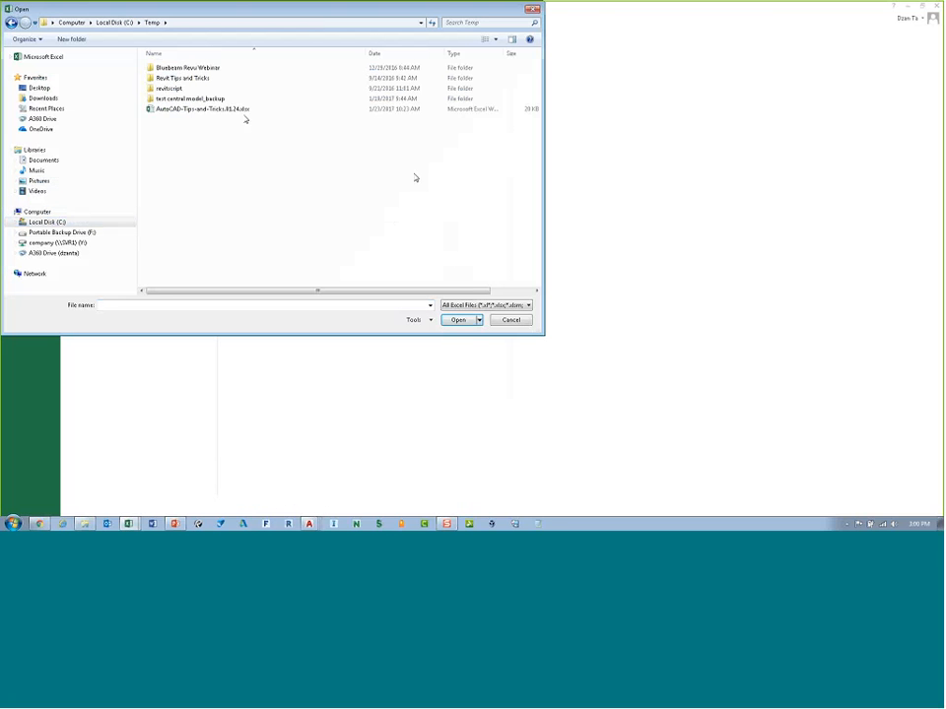
{"action": "left_click", "coordinate": [484, 305]}
{"action": "left_click", "coordinate": [463, 313]}
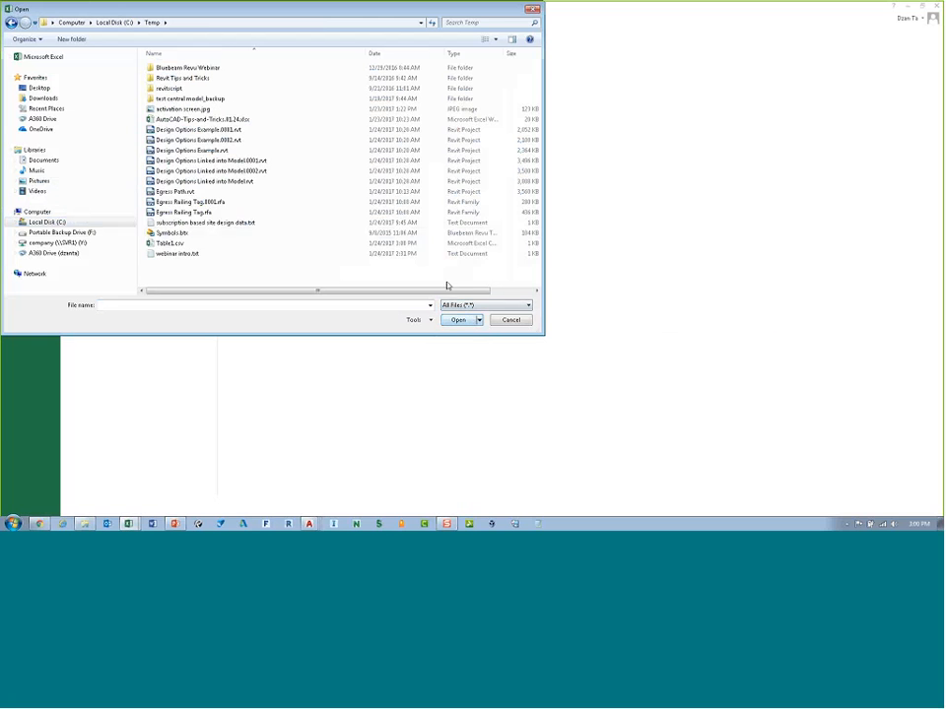
{"action": "left_click", "coordinate": [185, 243]}
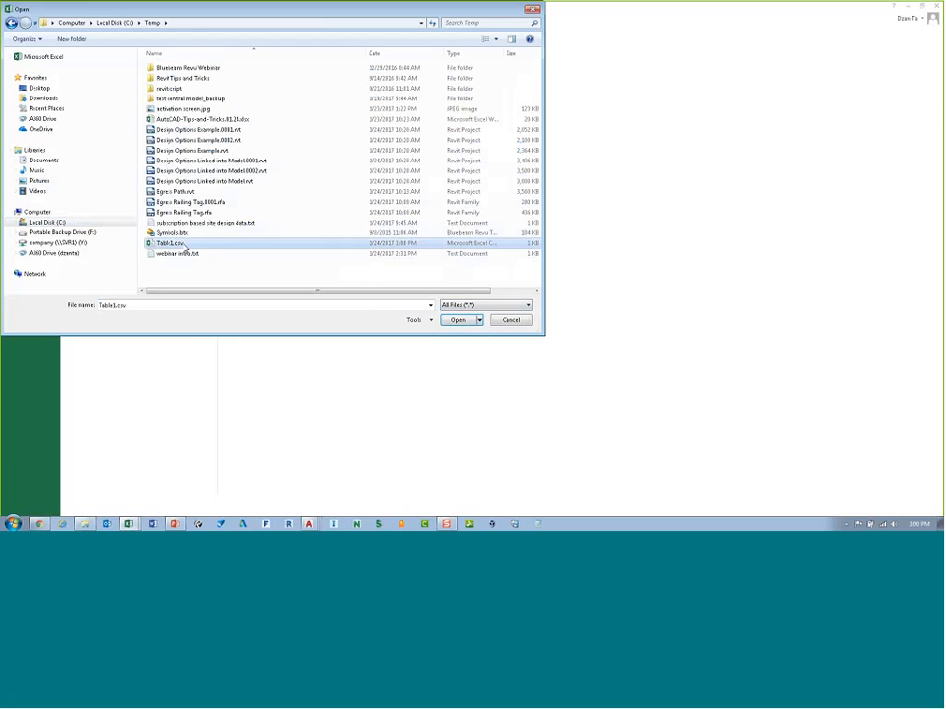
{"action": "left_click", "coordinate": [462, 321]}
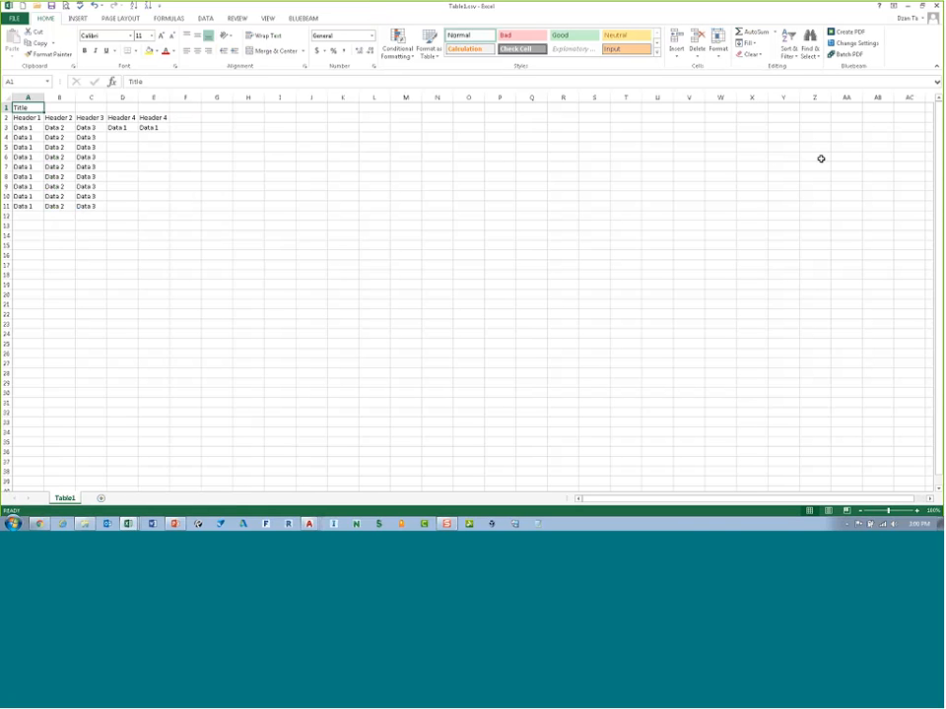
Step: Minimize both Excel windows to return to the drawing
{"action": "left_click", "coordinate": [910, 6]}
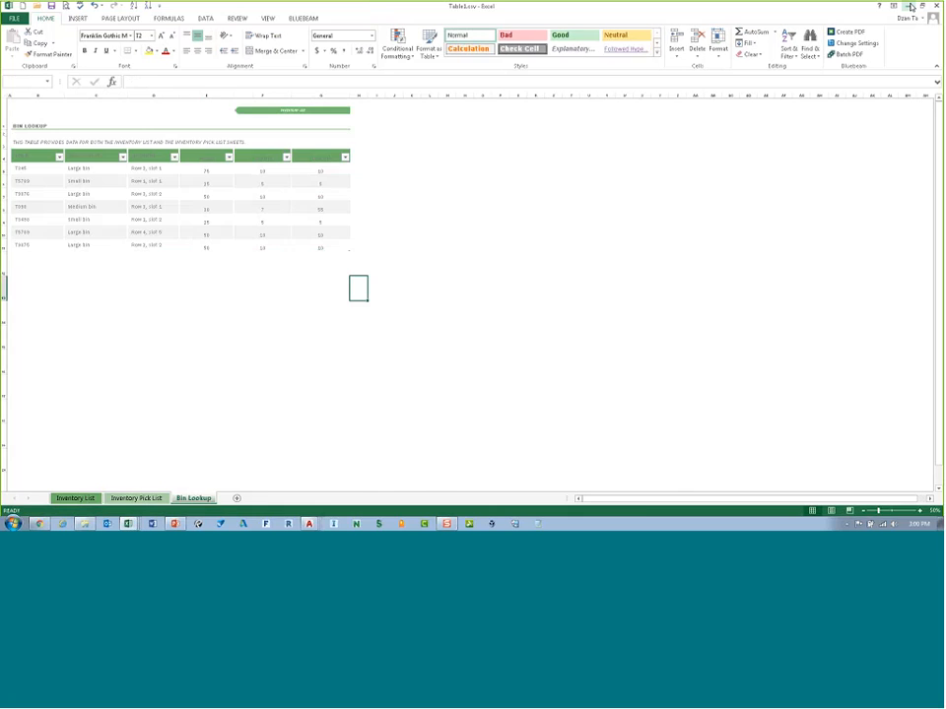
{"action": "left_click", "coordinate": [911, 6]}
{"action": "key", "text": "Escape"}
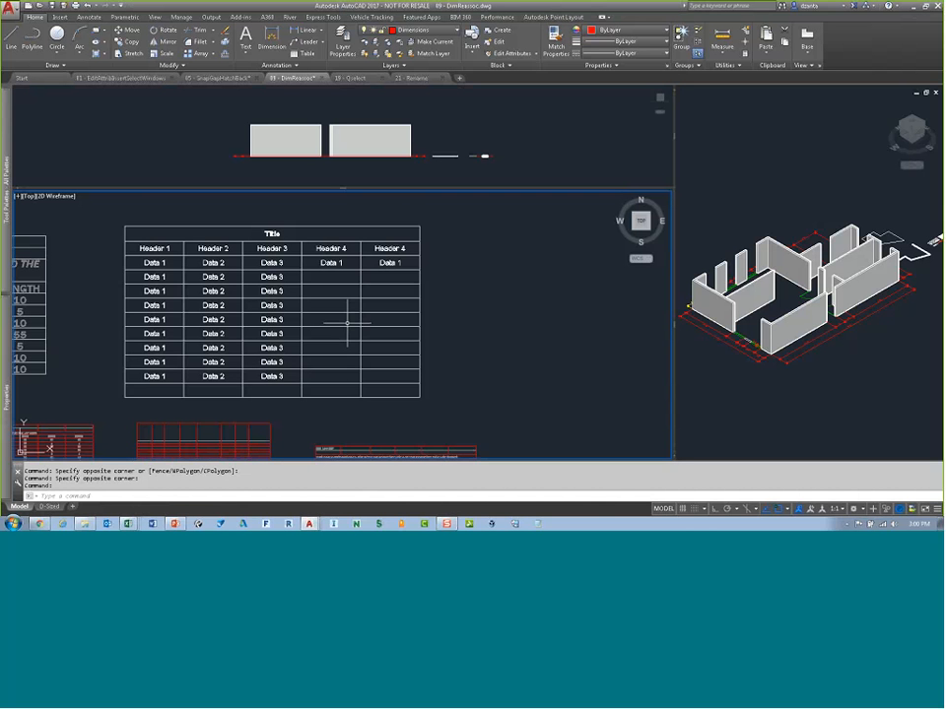
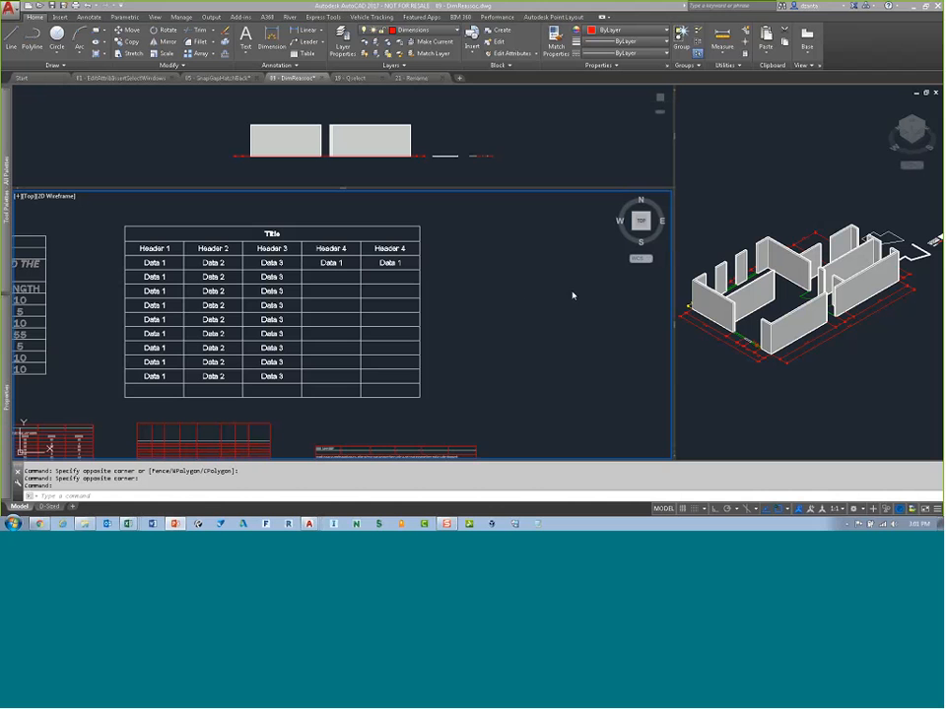
{"action": "scroll", "coordinate": [490, 321], "scroll_direction": "down", "scroll_amount": 2}
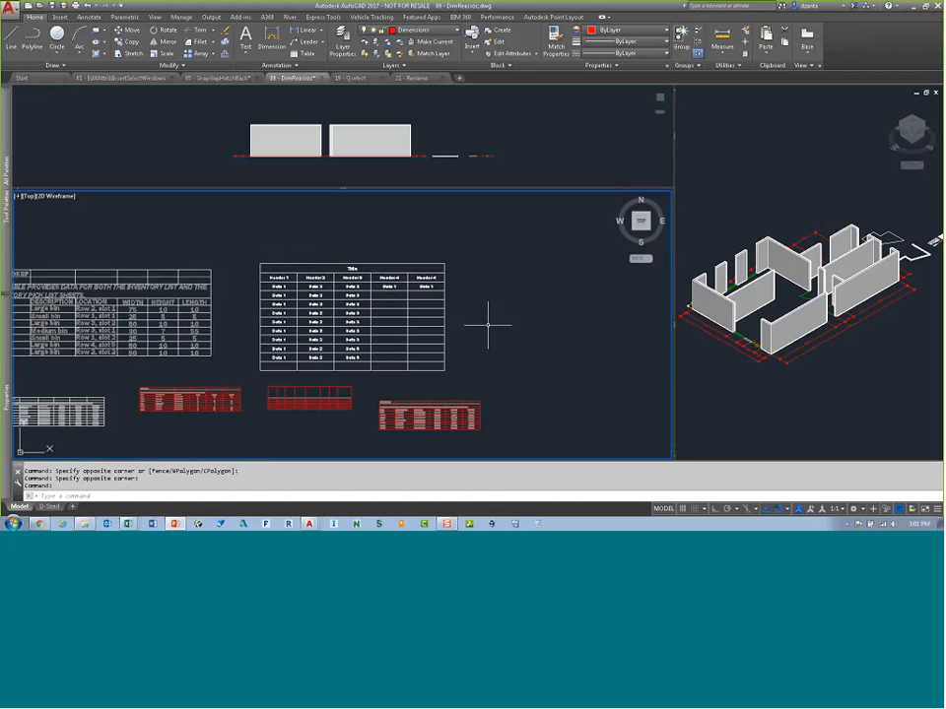
{"action": "middle_click_drag", "start_coordinate": [490, 327], "coordinate": [414, 327]}
{"action": "left_click", "coordinate": [409, 113]}
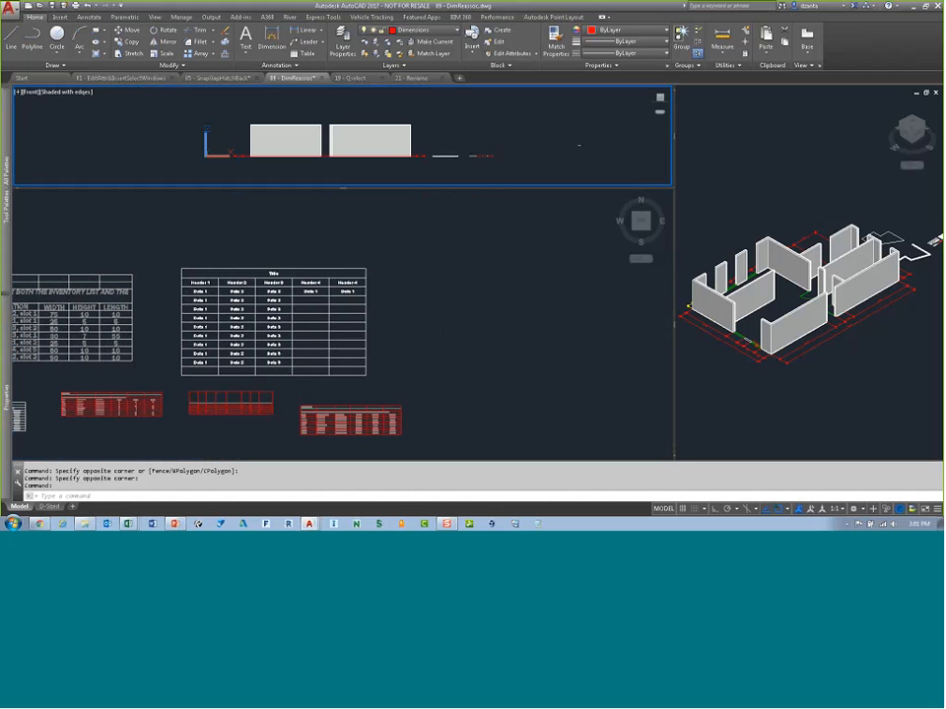
{"action": "left_click", "coordinate": [544, 242]}
{"action": "left_click", "coordinate": [741, 197]}
{"action": "left_click", "coordinate": [627, 142]}
{"action": "left_click", "coordinate": [572, 236]}
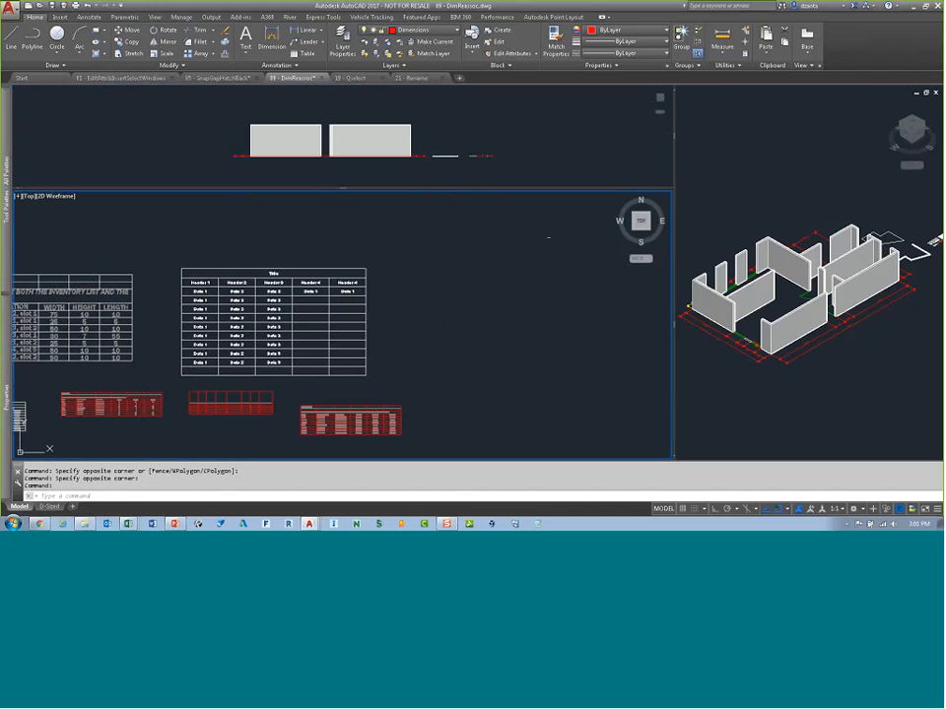
{"action": "left_click", "coordinate": [155, 17]}
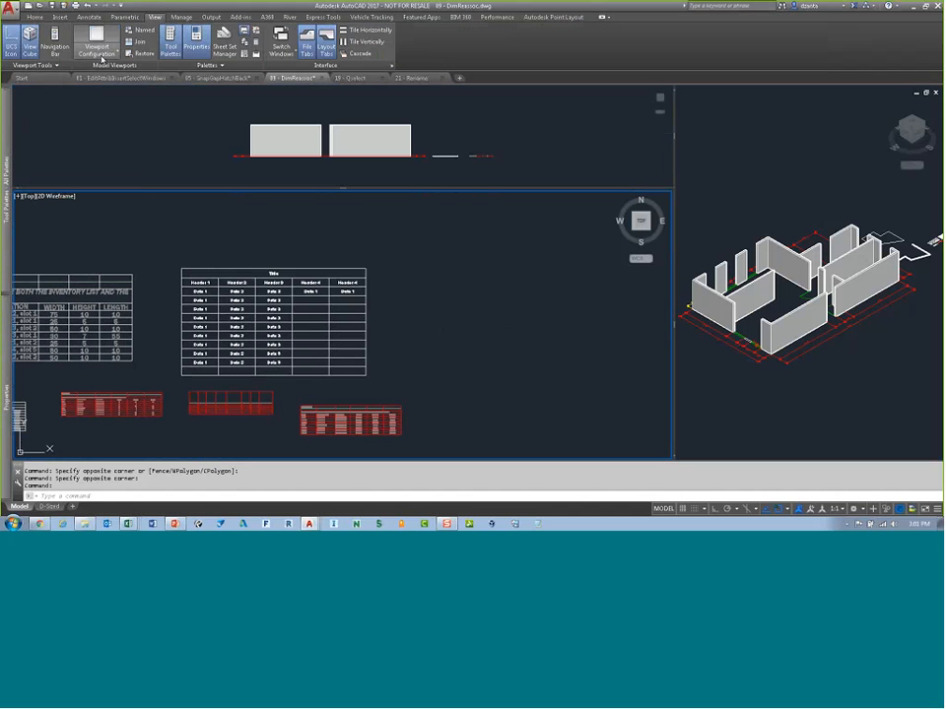
{"action": "left_click", "coordinate": [114, 58]}
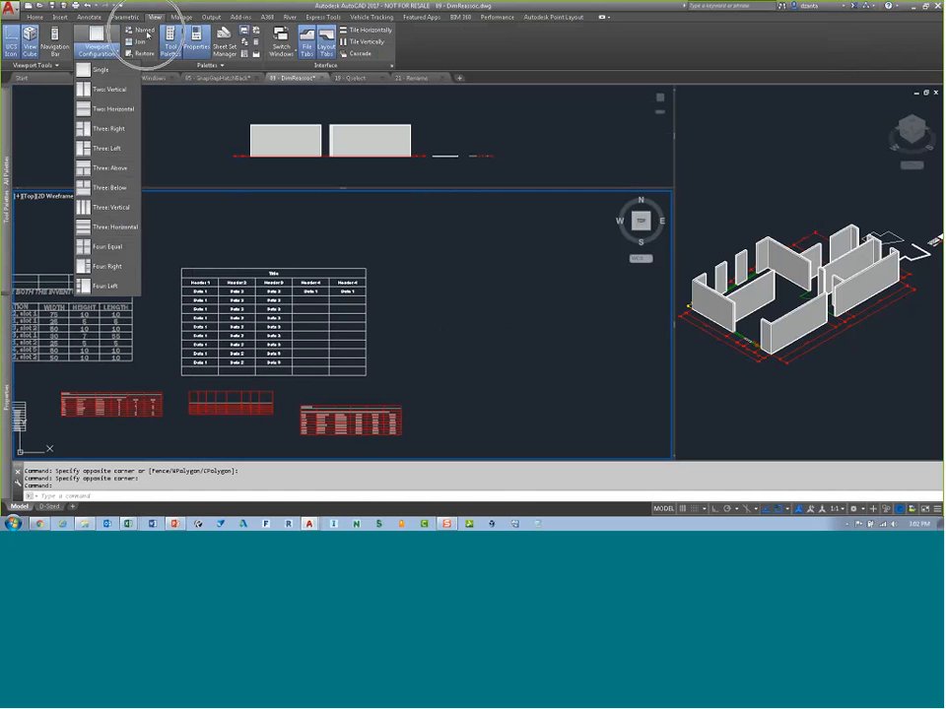
{"action": "left_click", "coordinate": [147, 34]}
{"action": "left_click", "coordinate": [354, 168]}
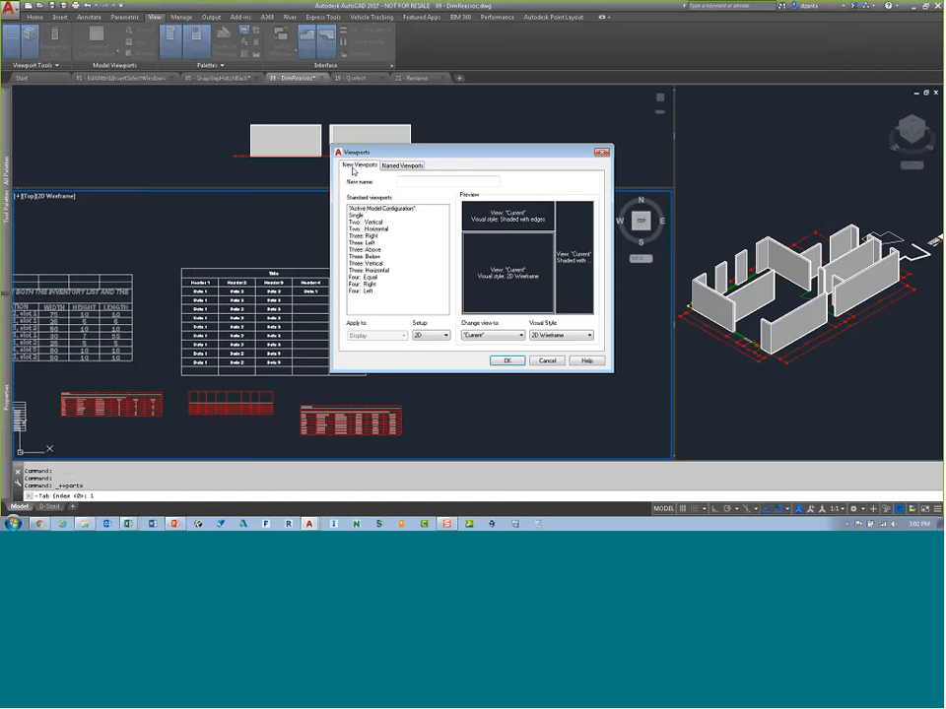
{"action": "left_click", "coordinate": [367, 257]}
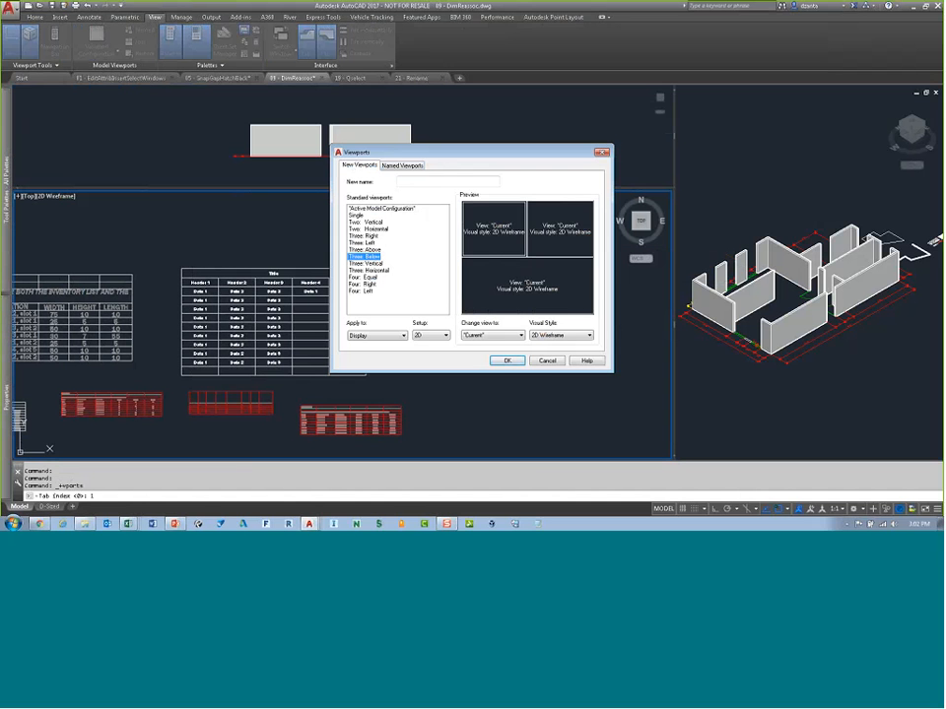
{"action": "left_click", "coordinate": [552, 248]}
{"action": "left_click", "coordinate": [559, 336]}
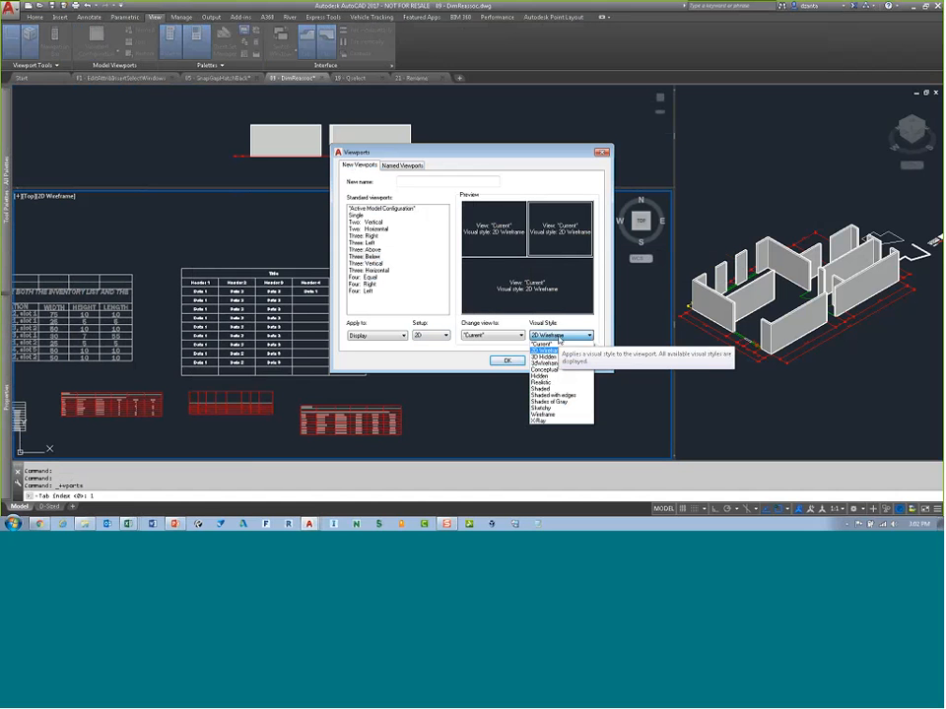
{"action": "left_click", "coordinate": [559, 341]}
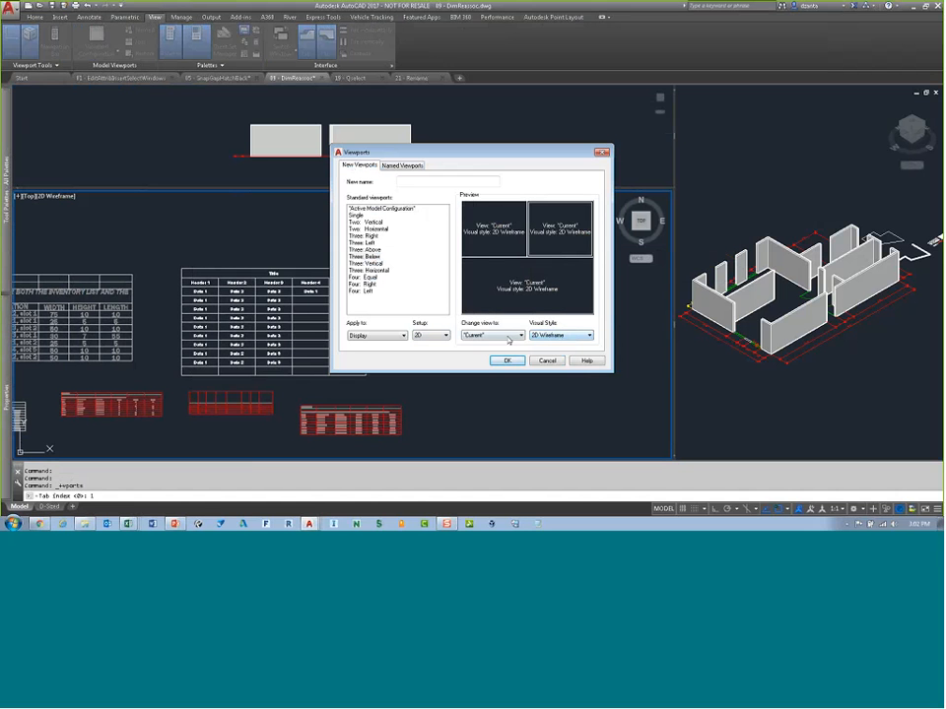
{"action": "left_click", "coordinate": [443, 337]}
{"action": "left_click", "coordinate": [400, 321]}
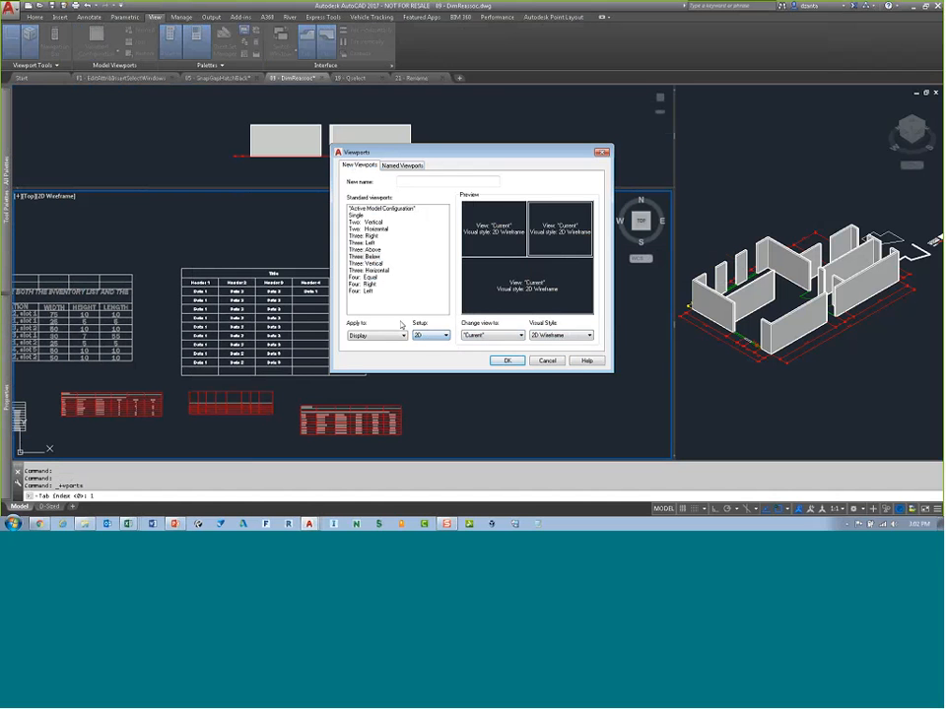
{"action": "left_click", "coordinate": [547, 360]}
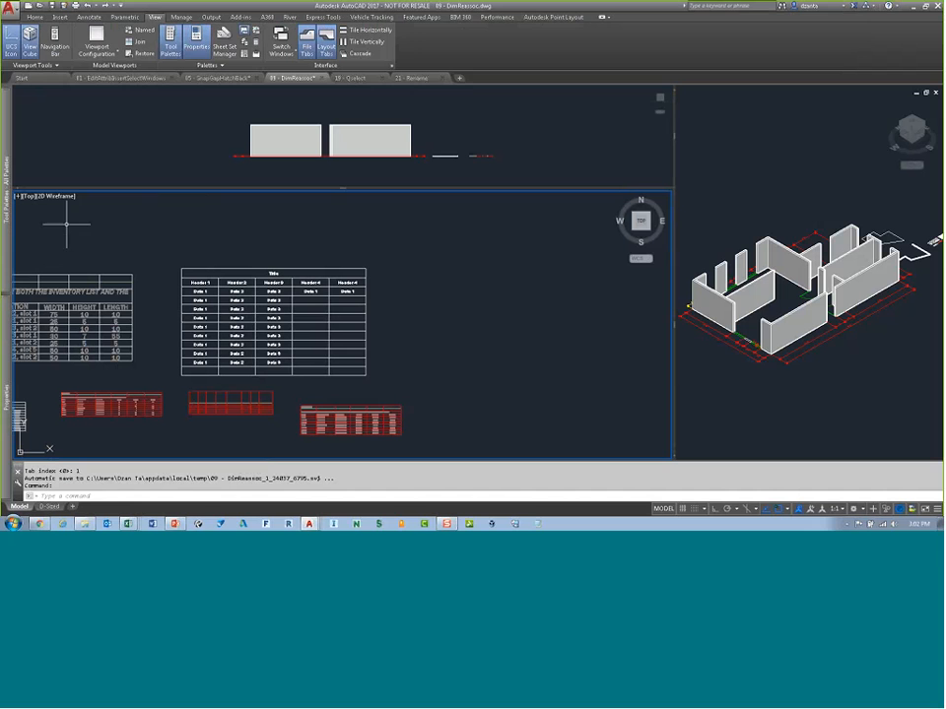
Step: Switch the viewport layout to Three: Left using the viewport controls
{"action": "left_click", "coordinate": [554, 143]}
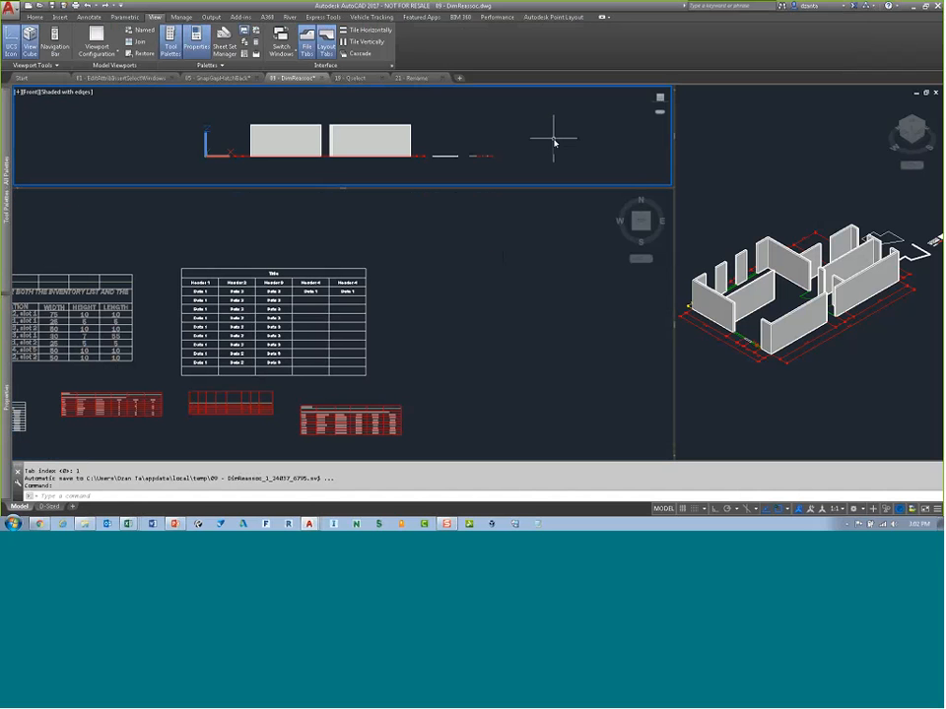
{"action": "left_click", "coordinate": [718, 154]}
{"action": "left_click", "coordinate": [388, 198]}
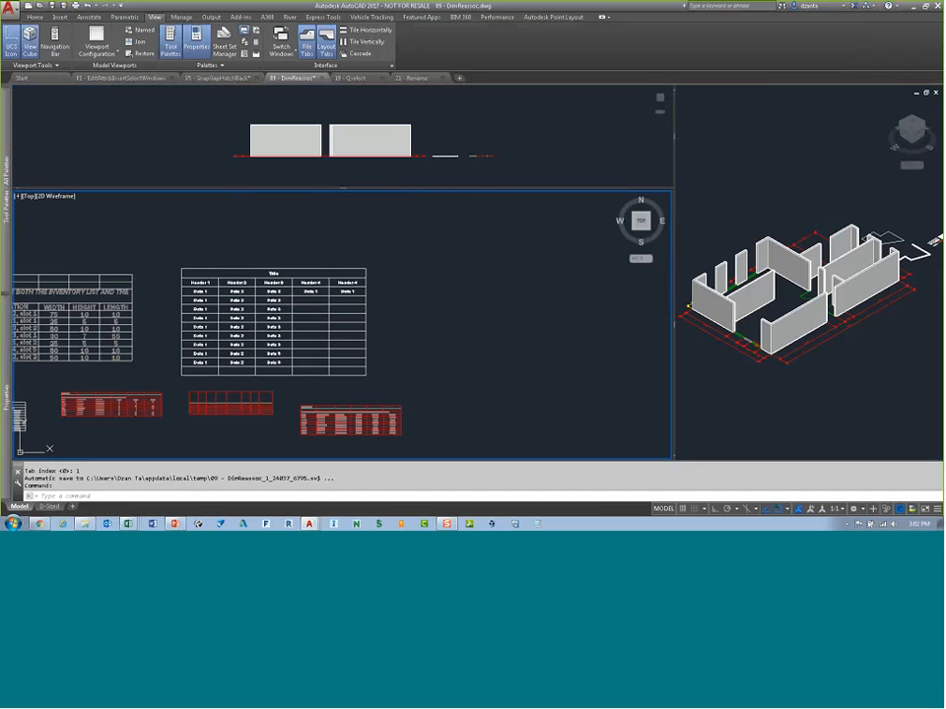
{"action": "left_click", "coordinate": [106, 127]}
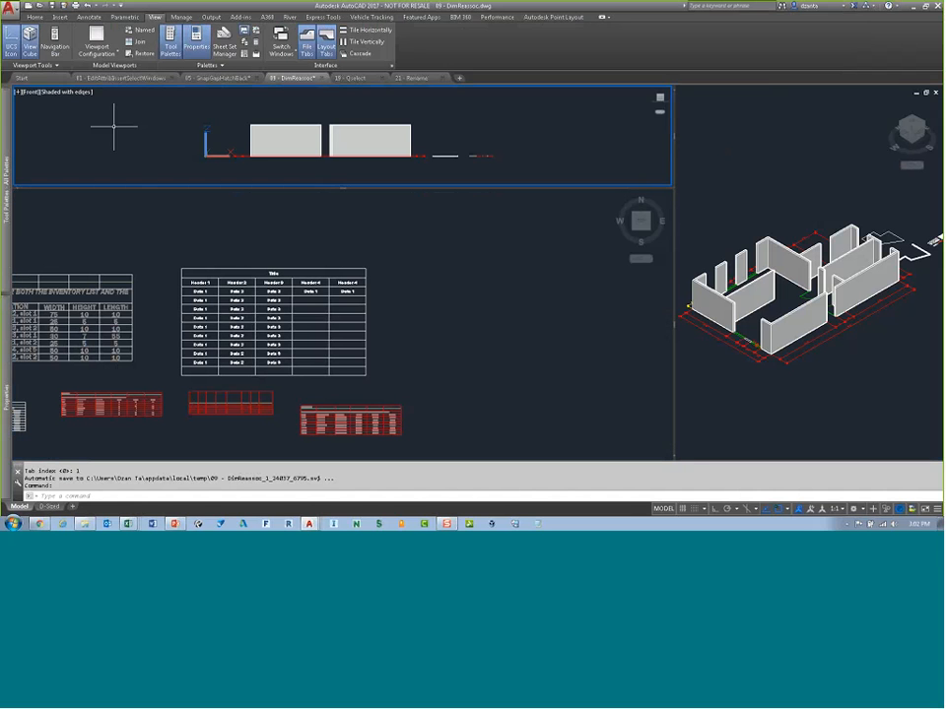
{"action": "left_click", "coordinate": [19, 92]}
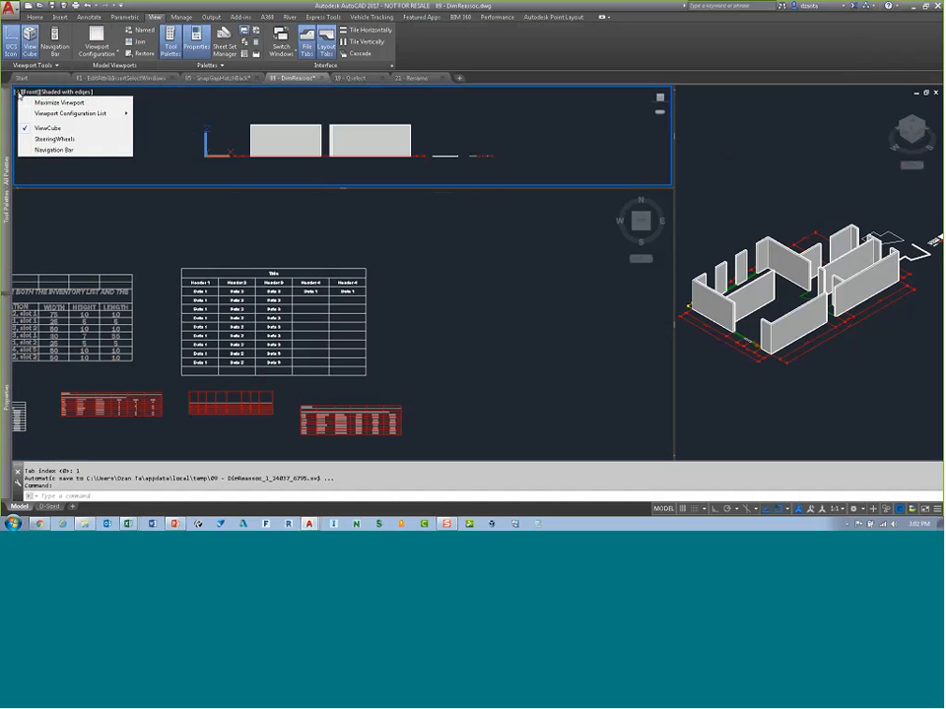
{"action": "mouse_move", "coordinate": [62, 117]}
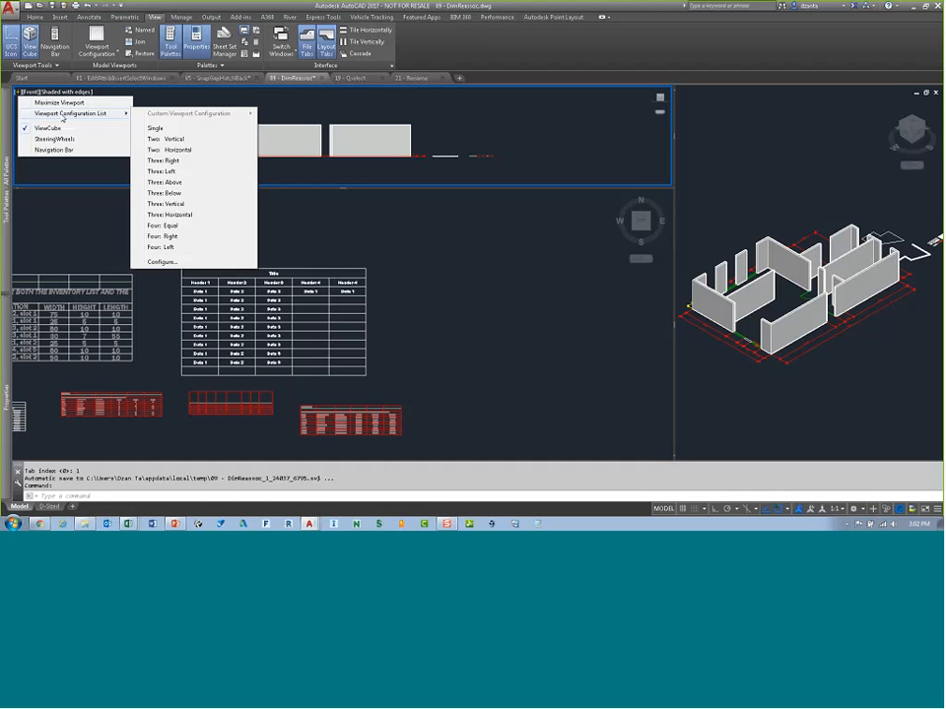
{"action": "left_click", "coordinate": [172, 162]}
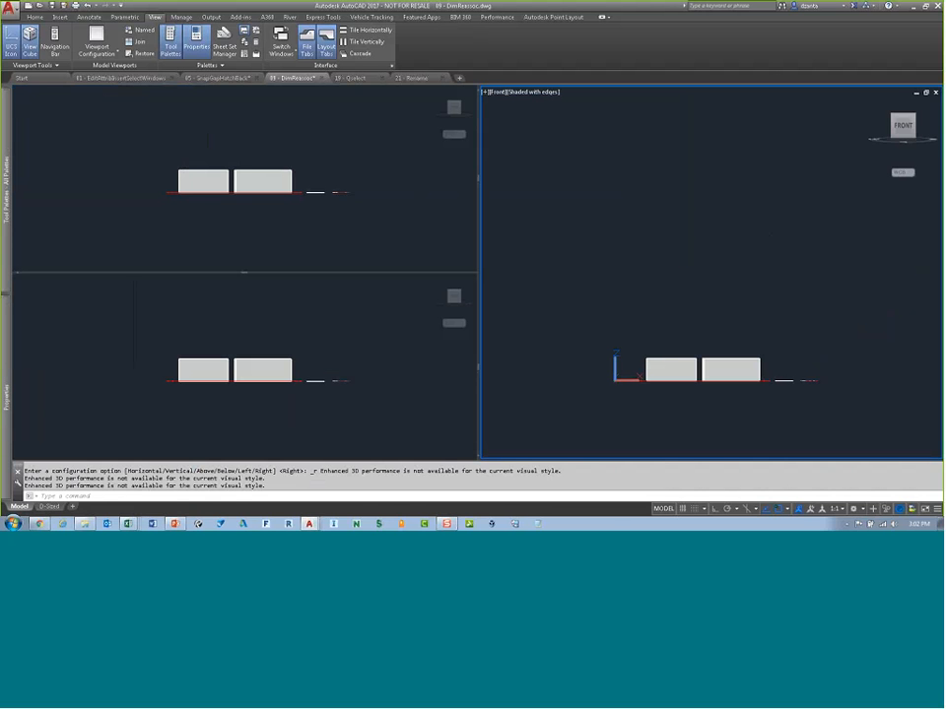
Step: Set the upper-left viewport to the SE Isometric view with the Realistic visual style
{"action": "left_click", "coordinate": [300, 213]}
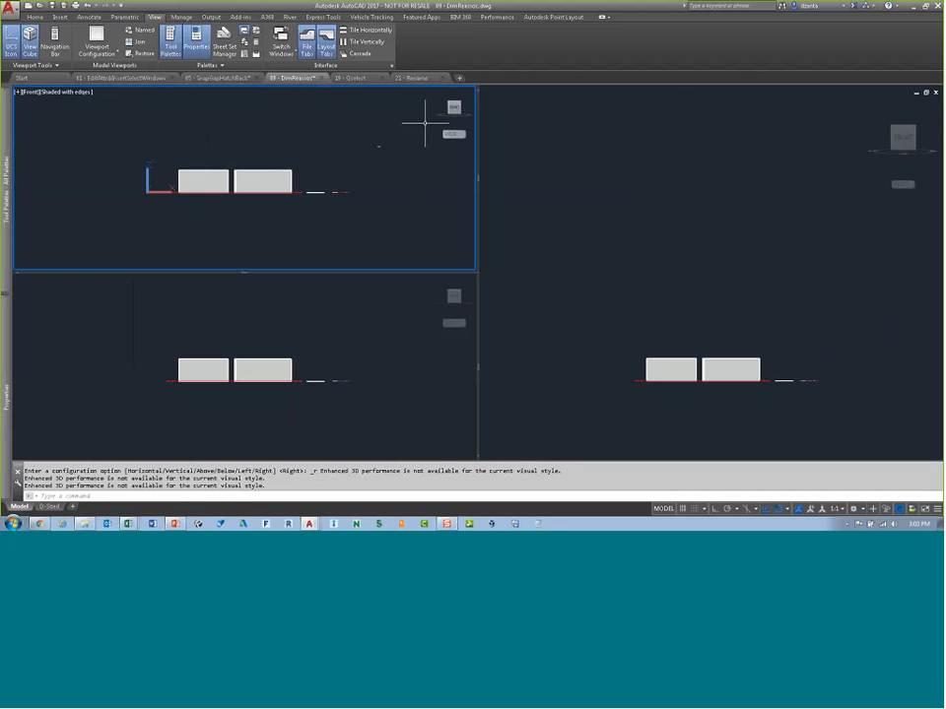
{"action": "left_click", "coordinate": [451, 103]}
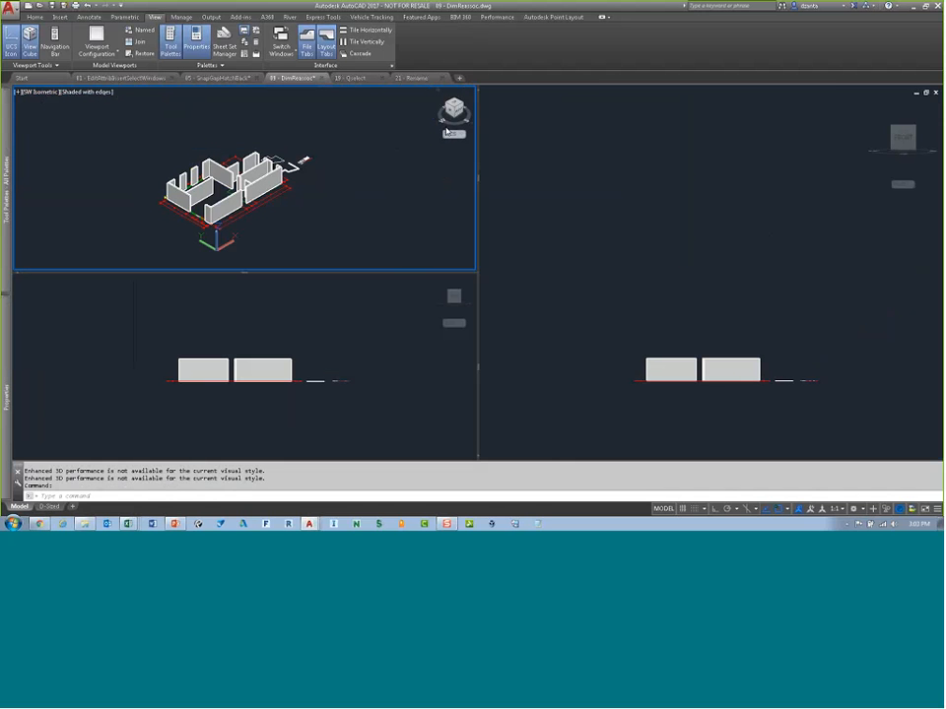
{"action": "left_click", "coordinate": [39, 91]}
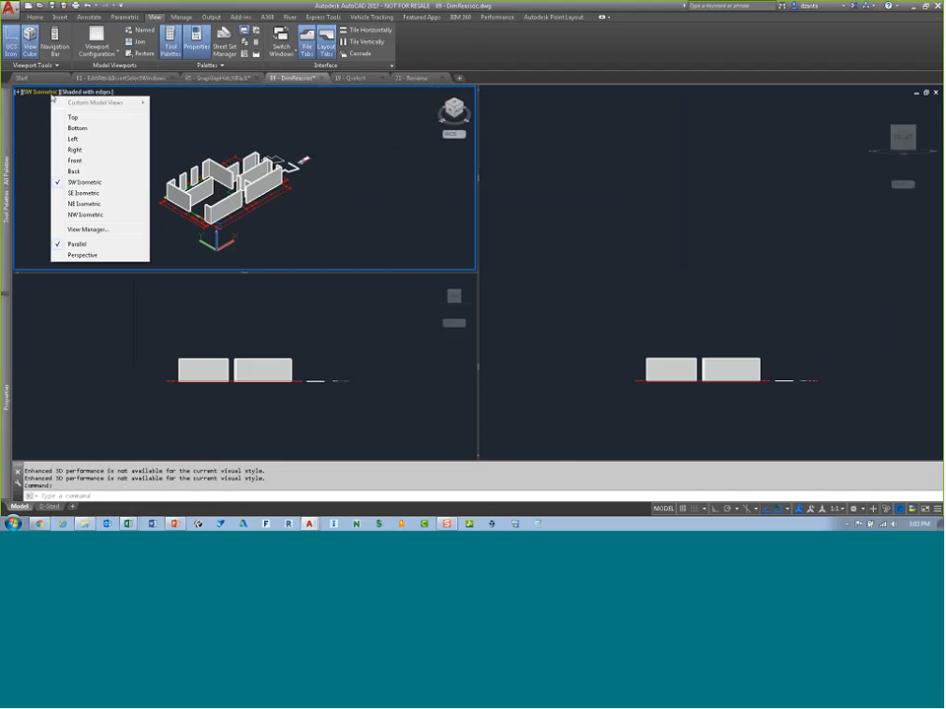
{"action": "left_click", "coordinate": [84, 193]}
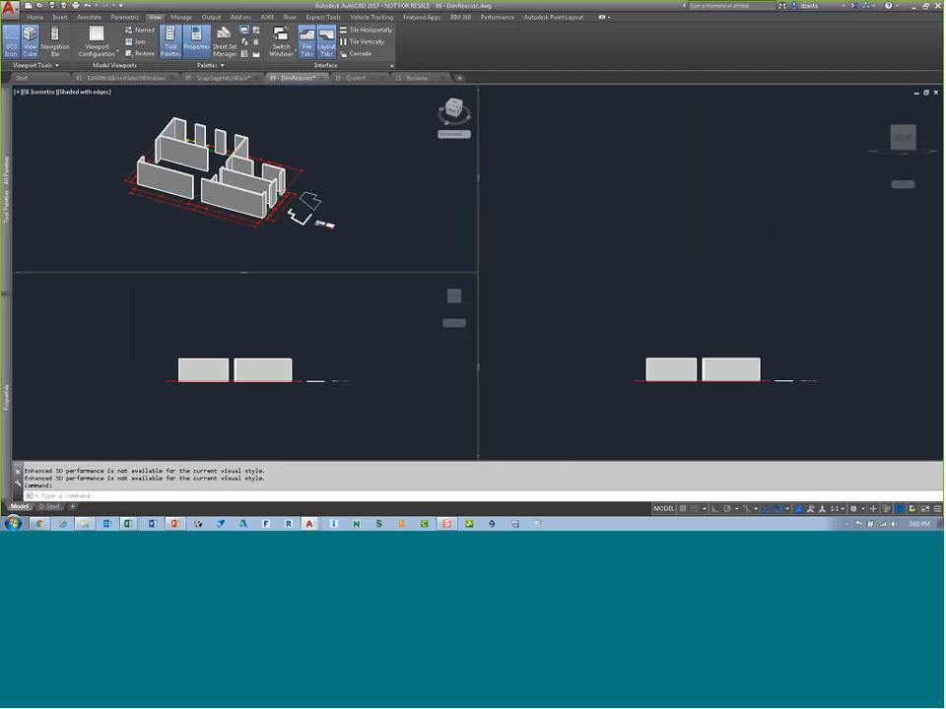
{"action": "left_click", "coordinate": [84, 92]}
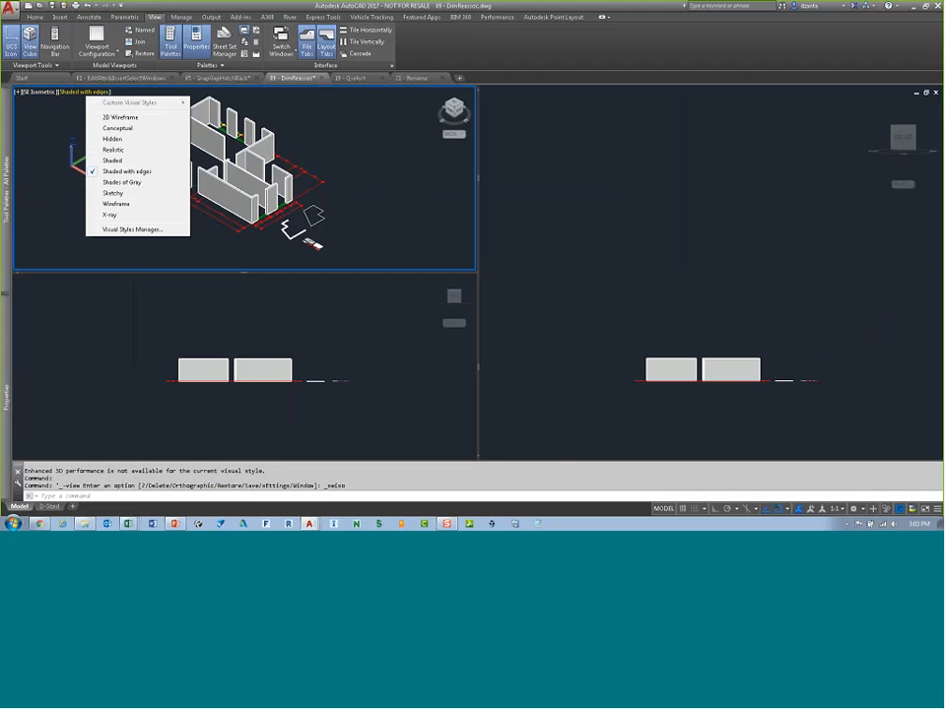
{"action": "left_click", "coordinate": [120, 150]}
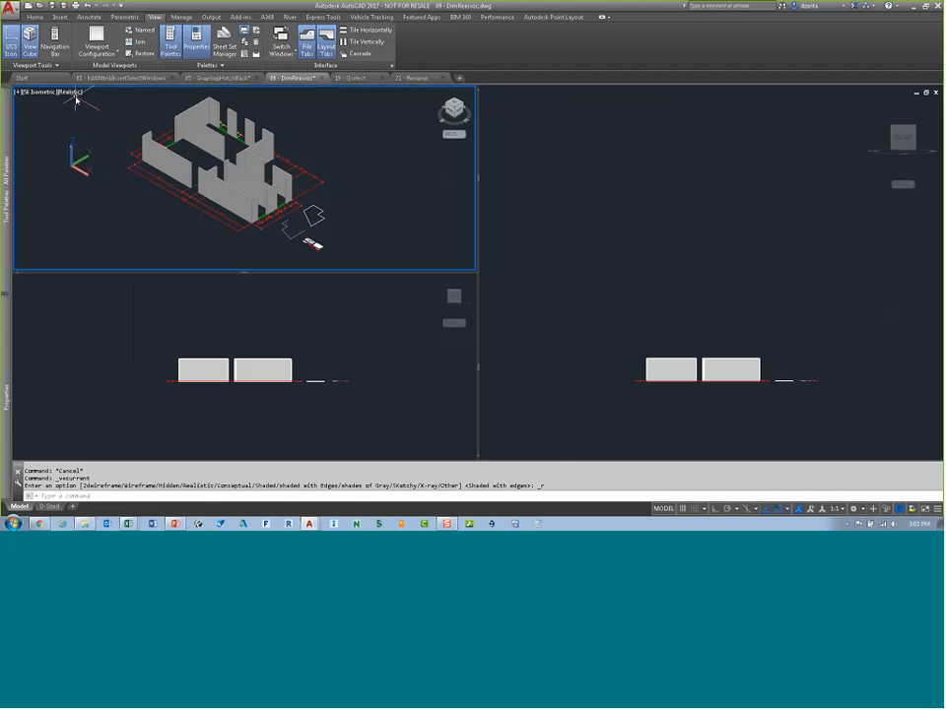
Step: Switch the right viewport to the Top view with the ViewCube
{"action": "left_click", "coordinate": [650, 304]}
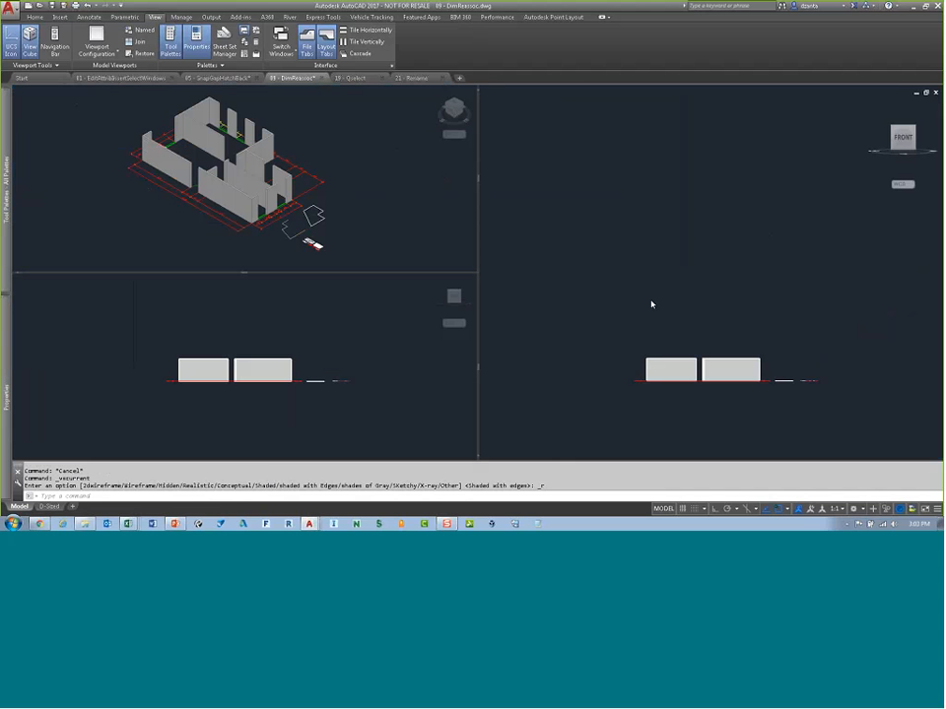
{"action": "left_click", "coordinate": [903, 119]}
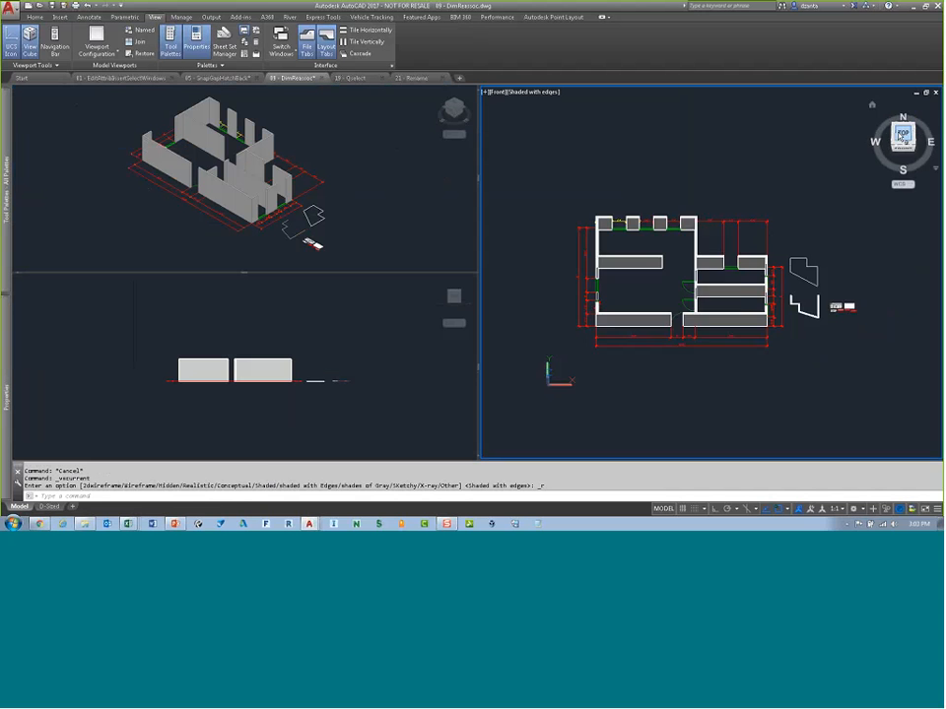
Step: Return to a single viewport configuration from the upper-left viewport's controls
{"action": "left_click", "coordinate": [357, 342]}
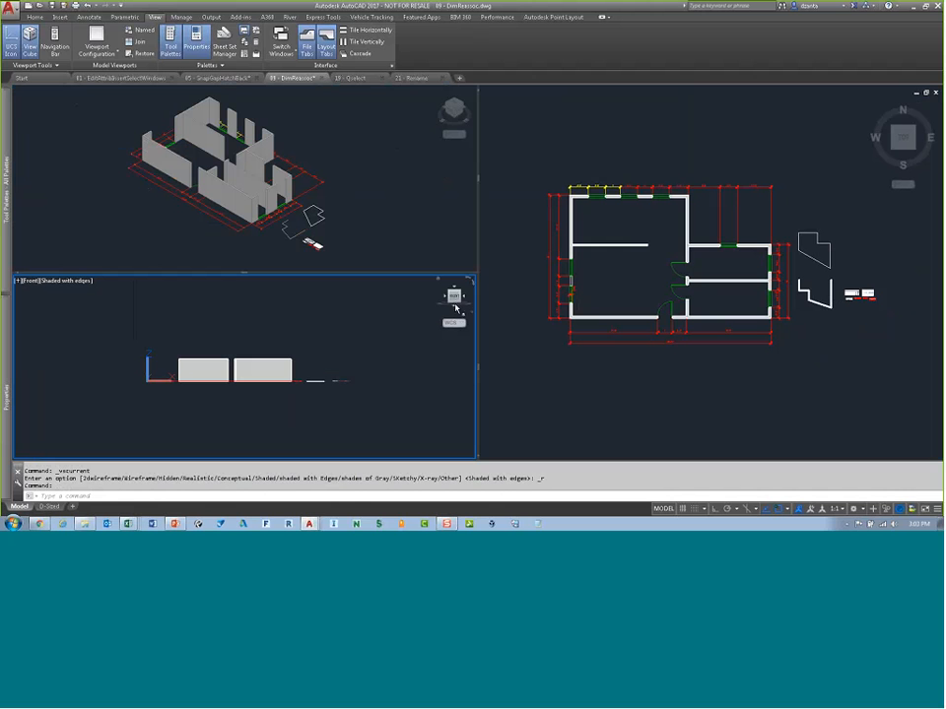
{"action": "left_click", "coordinate": [344, 147]}
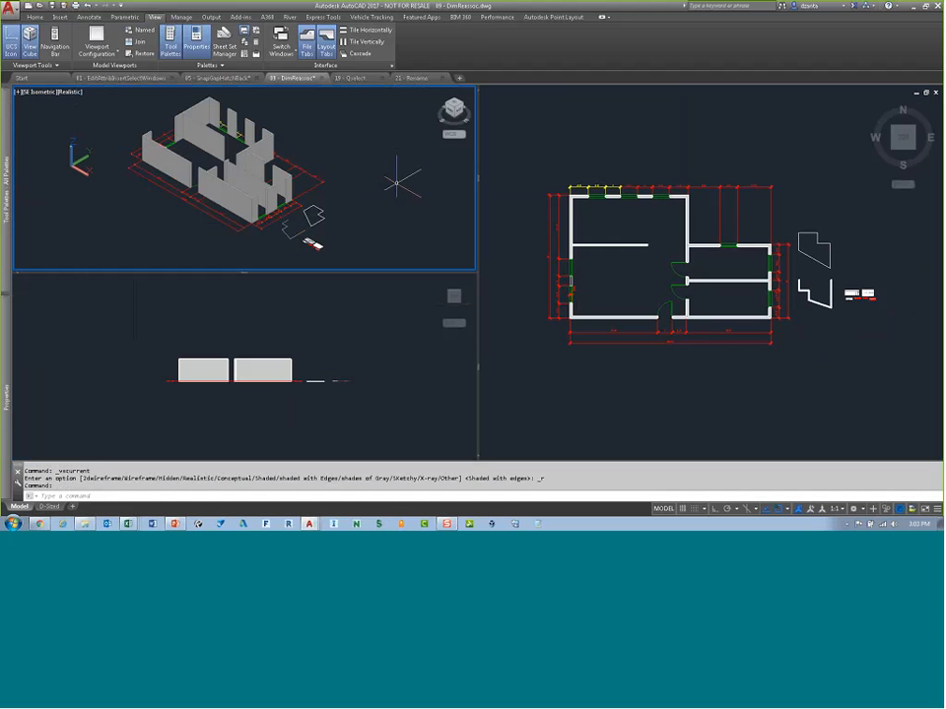
{"action": "left_click", "coordinate": [18, 91]}
{"action": "mouse_move", "coordinate": [89, 113]}
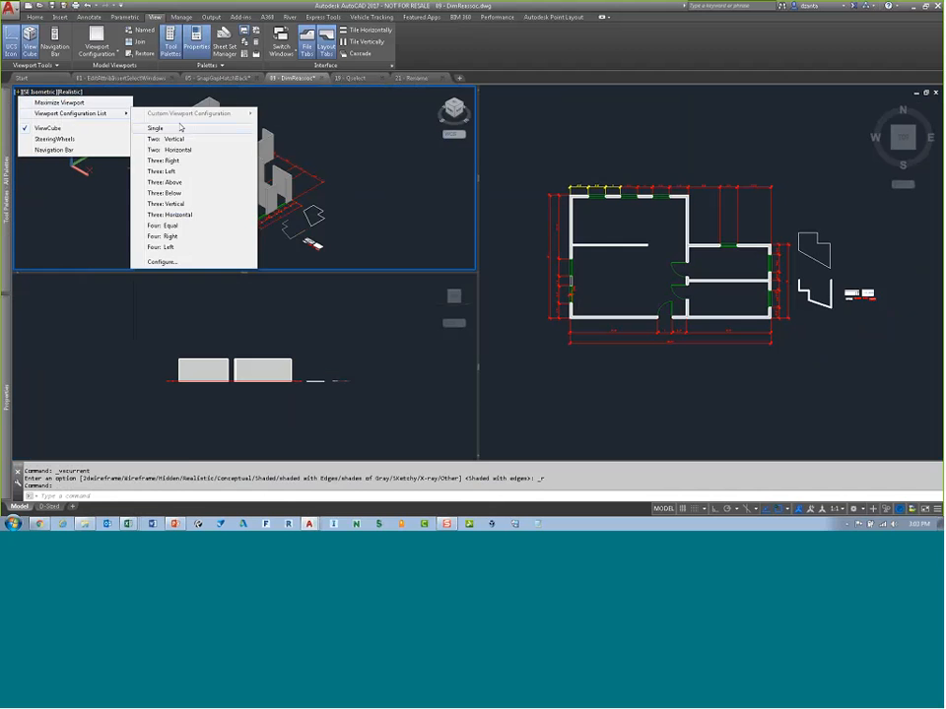
{"action": "left_click", "coordinate": [155, 128]}
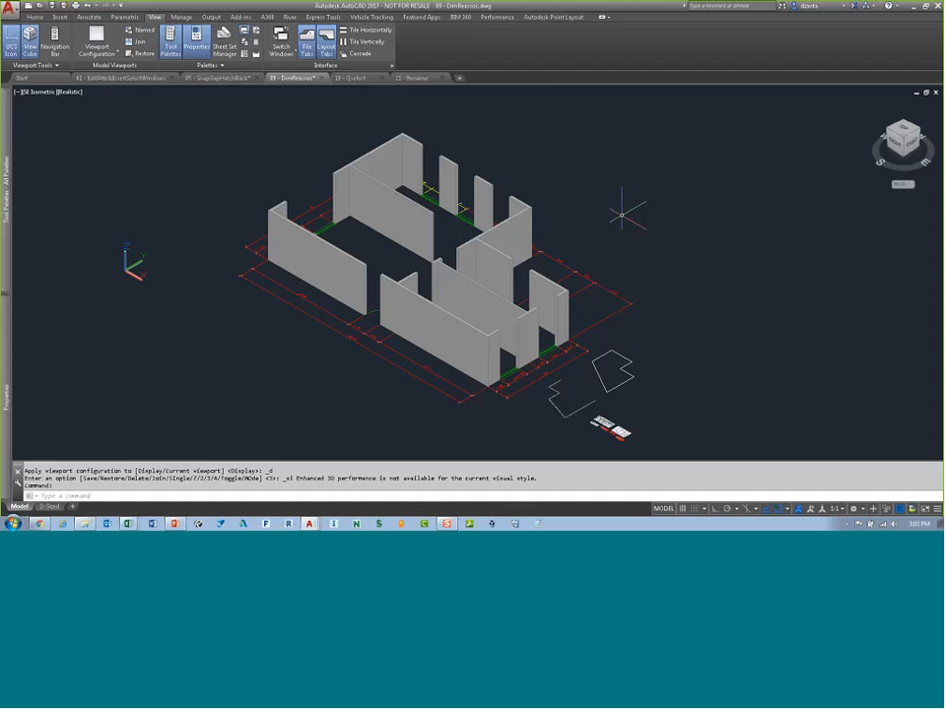
Step: Add the Workspace control to the Quick Access Toolbar
{"action": "left_click", "coordinate": [37, 17]}
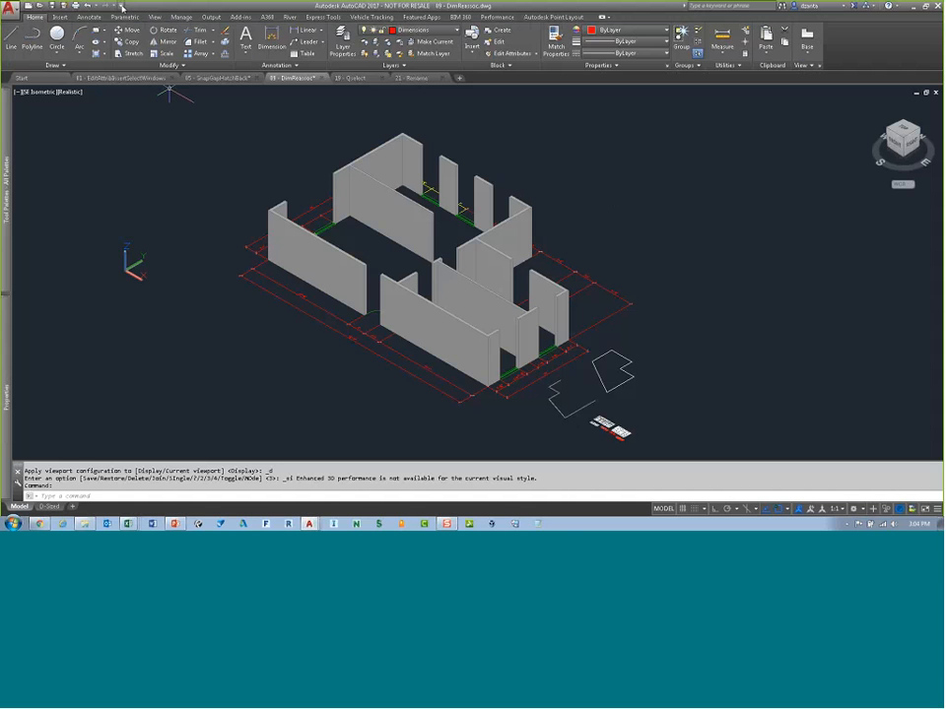
{"action": "left_click", "coordinate": [121, 8]}
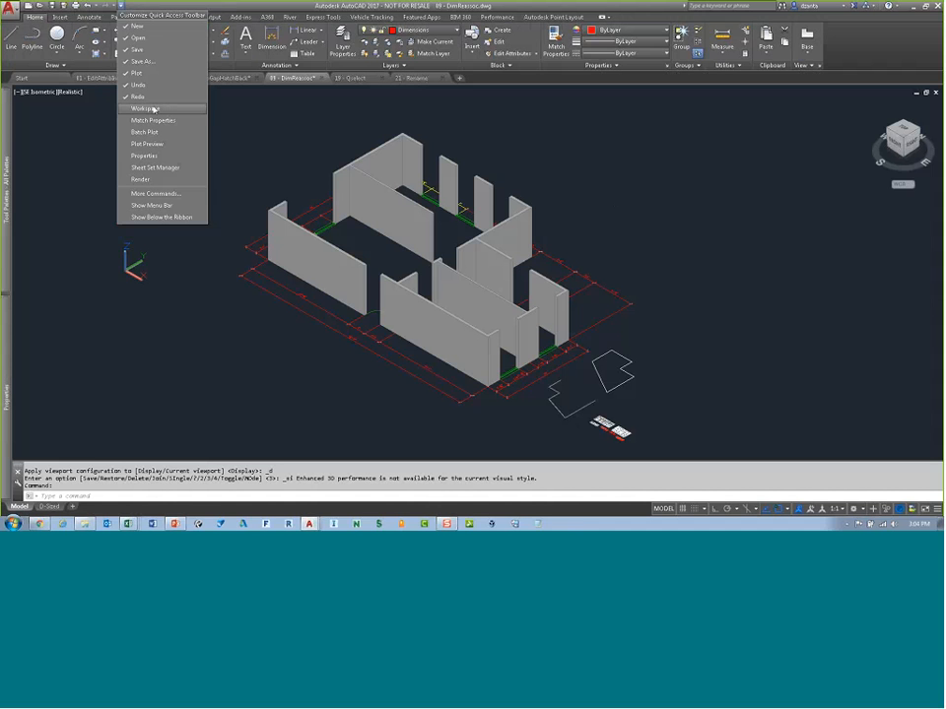
{"action": "left_click", "coordinate": [126, 108]}
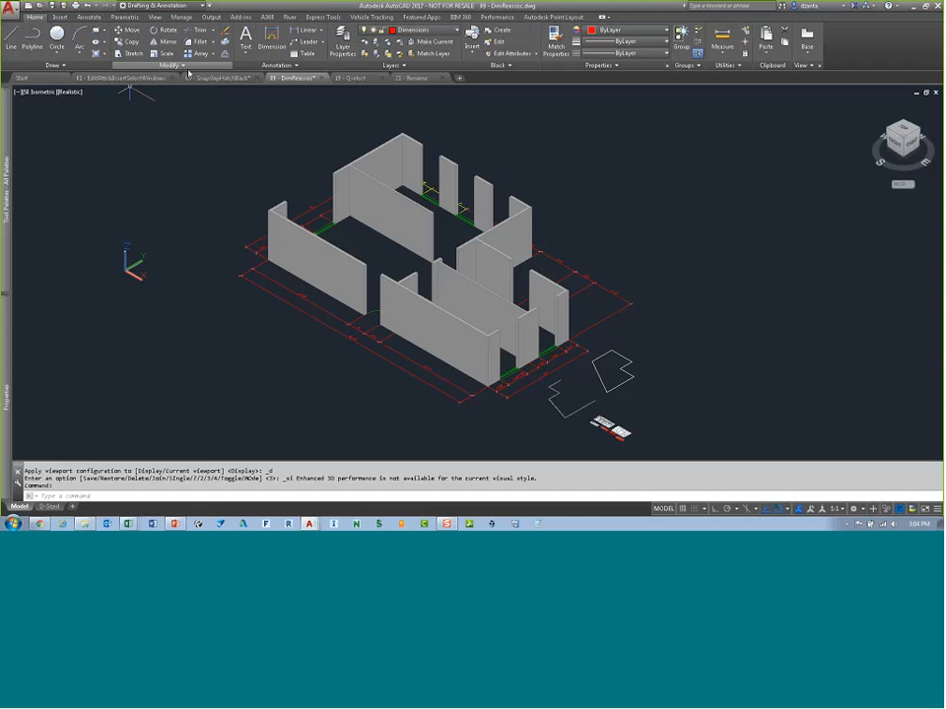
Step: Save the current workspace under the name Todays Workspace Custom
{"action": "left_click", "coordinate": [862, 512]}
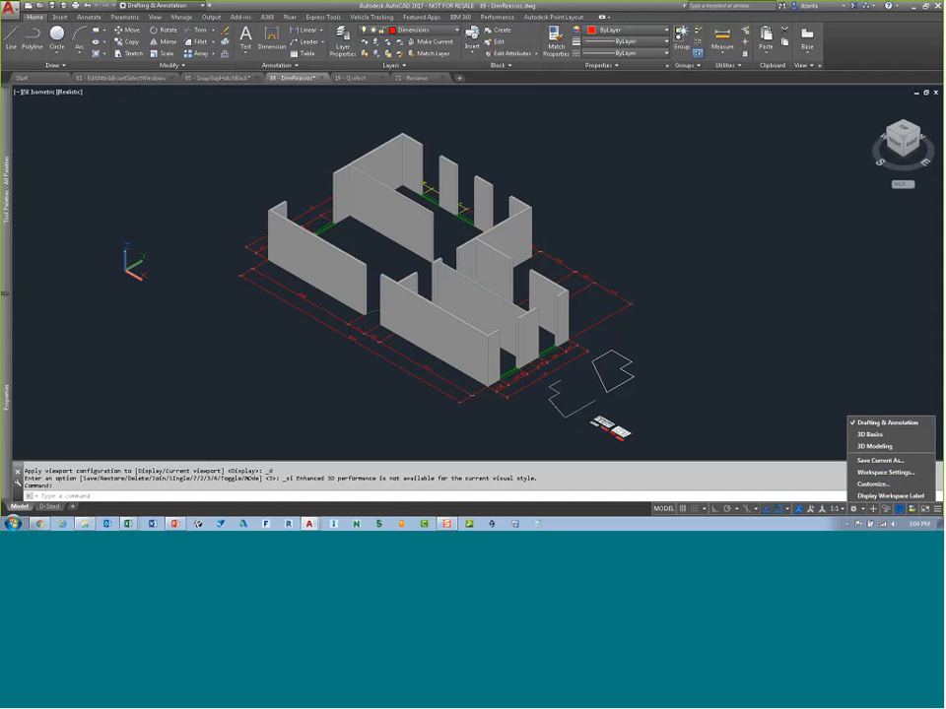
{"action": "left_click", "coordinate": [876, 448]}
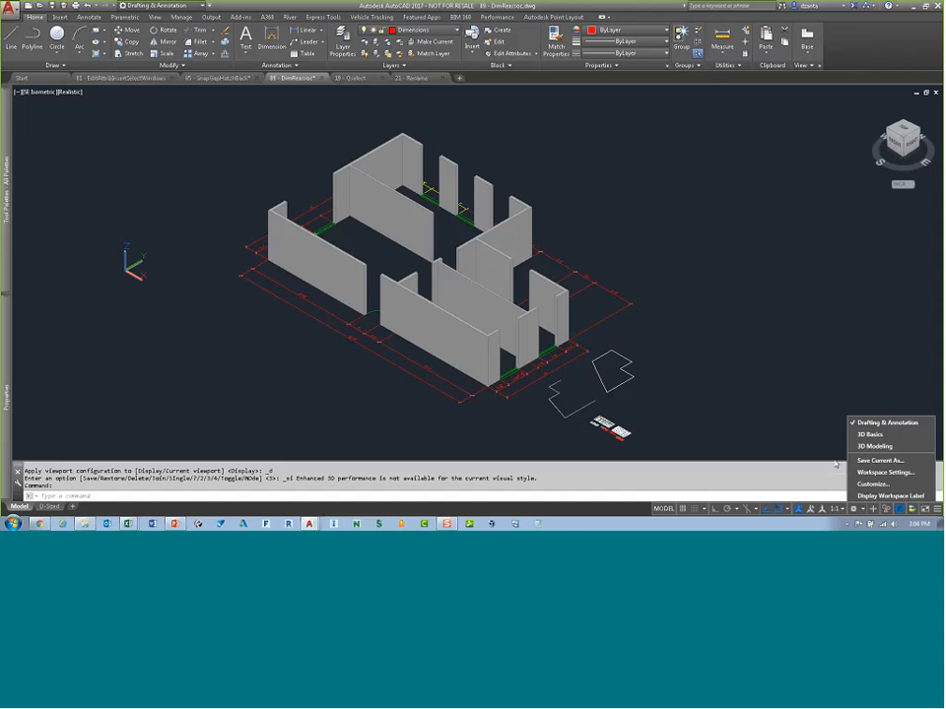
{"action": "left_click", "coordinate": [866, 462]}
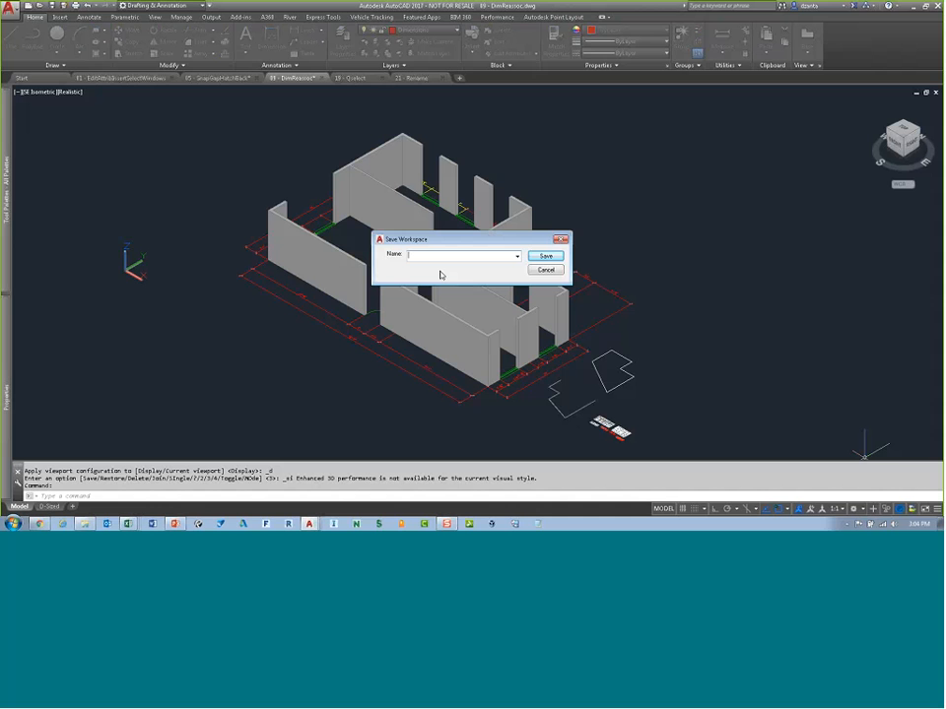
{"action": "type", "text": "Todays Workspace Custom"}
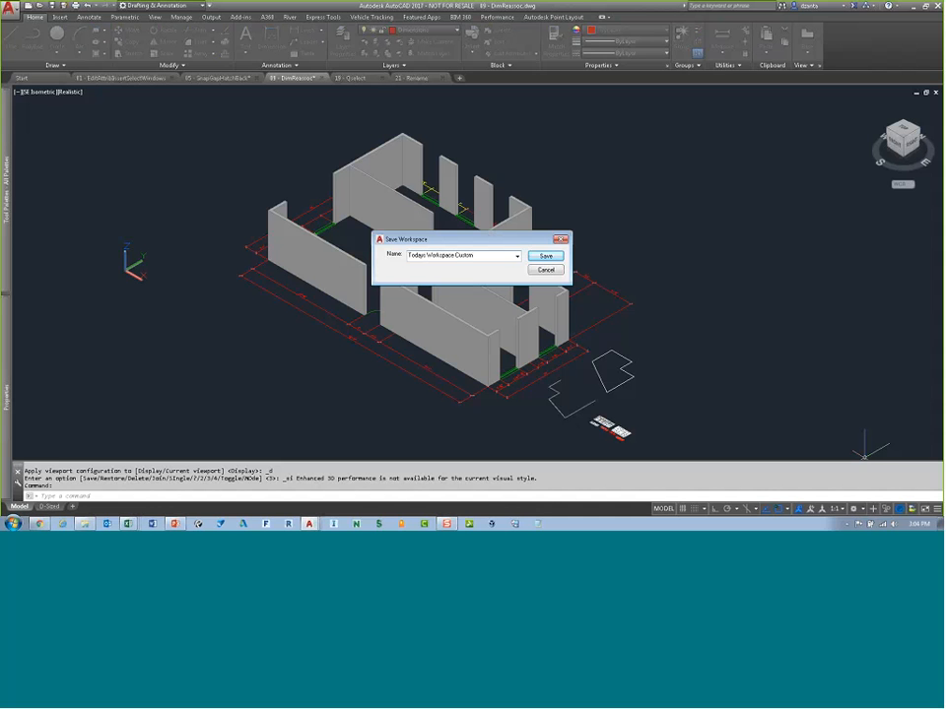
{"action": "left_click", "coordinate": [545, 256]}
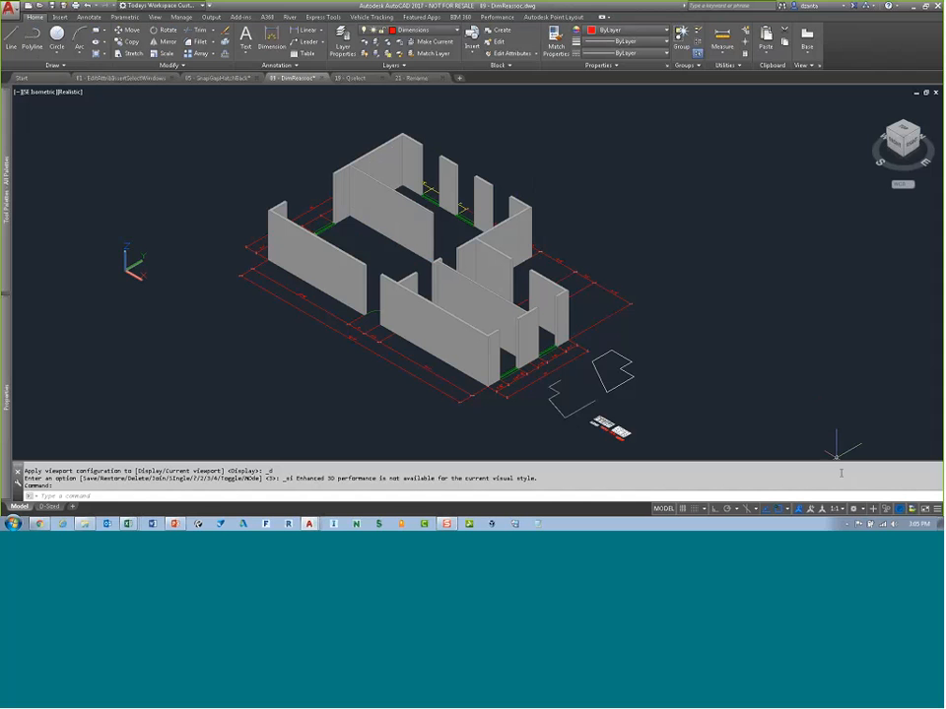
Step: Switch the workspace to 3D Basics and then to 3D Modeling
{"action": "left_click", "coordinate": [853, 508]}
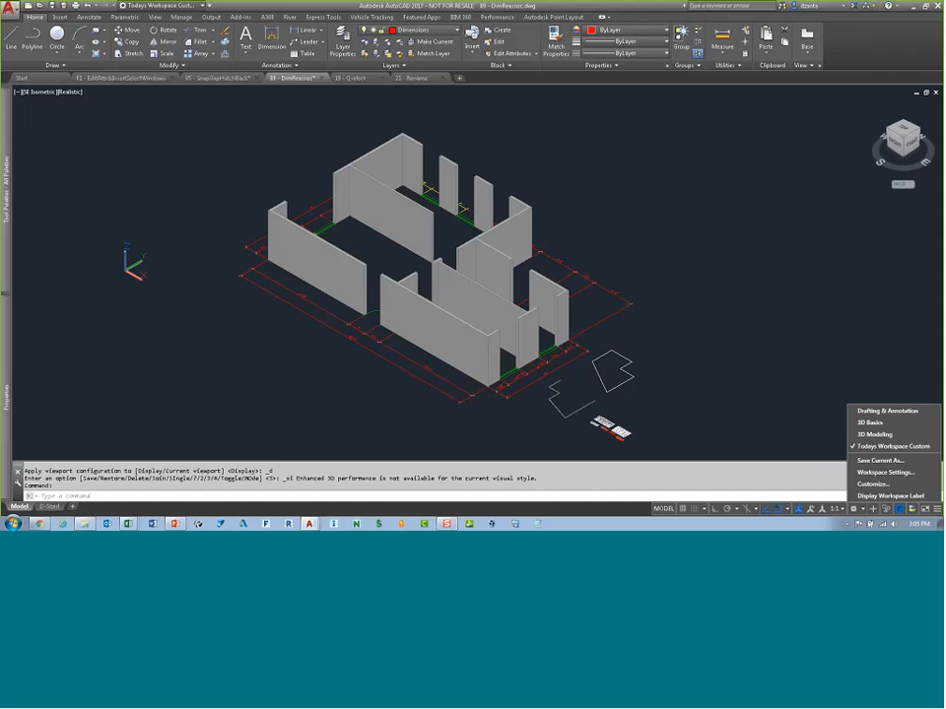
{"action": "left_click", "coordinate": [876, 435]}
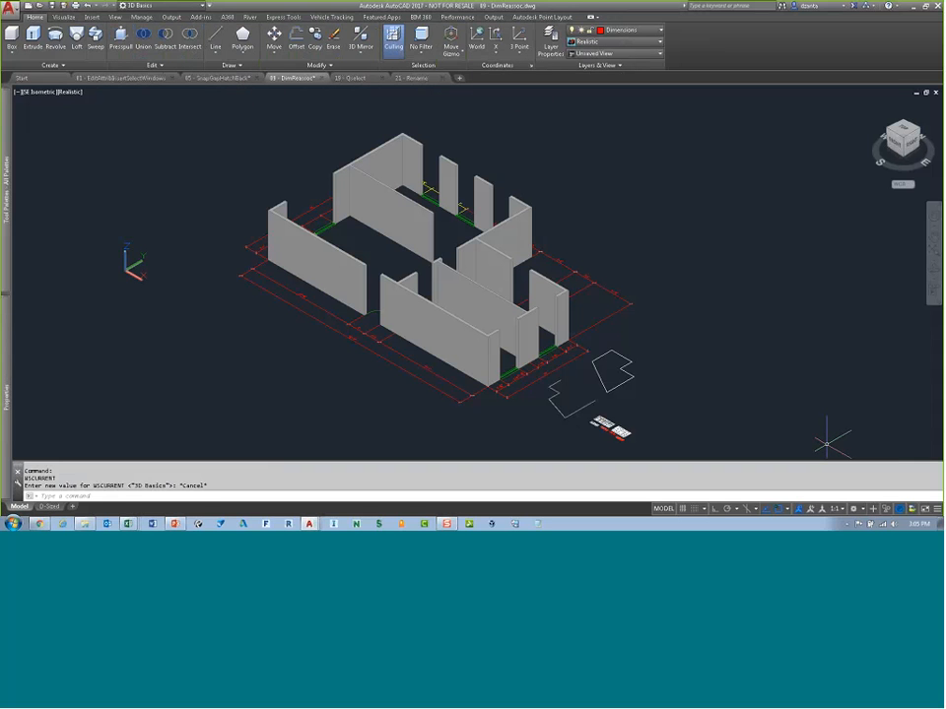
{"action": "left_click", "coordinate": [853, 508]}
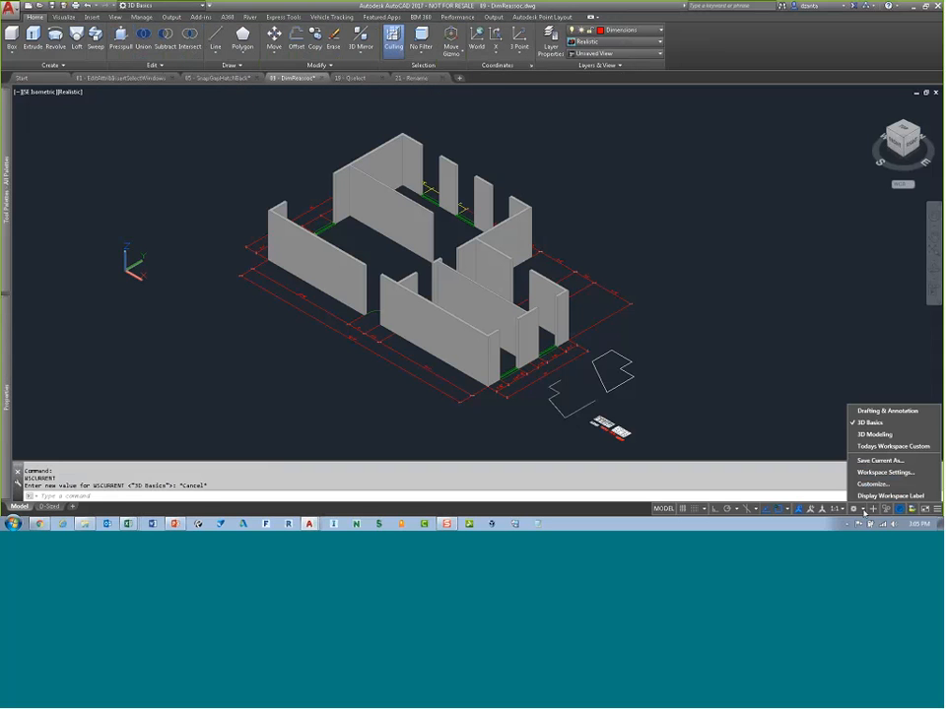
{"action": "left_click", "coordinate": [872, 435]}
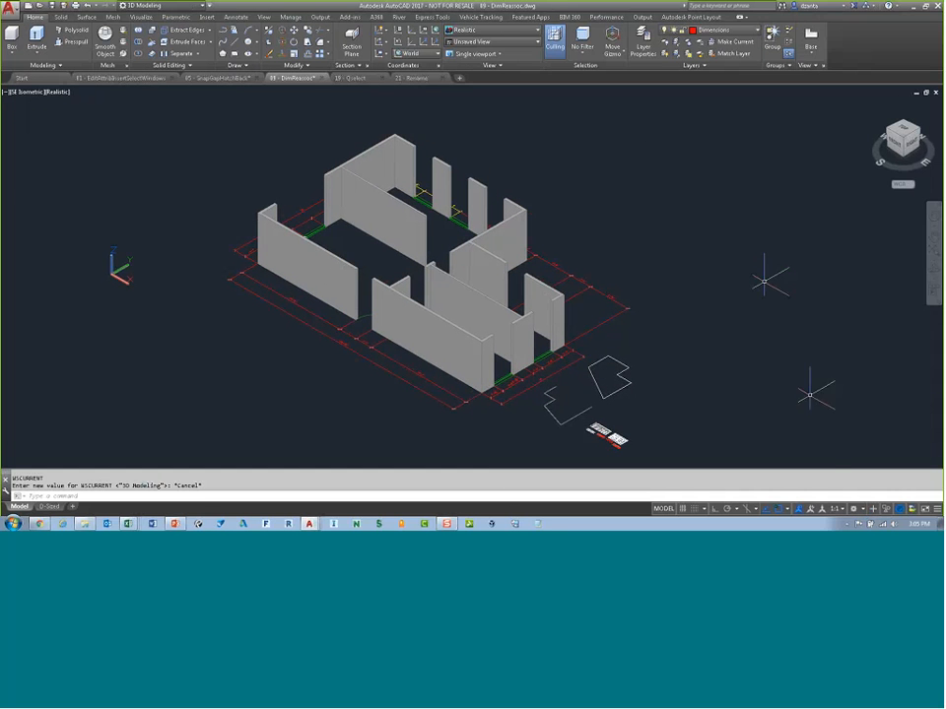
Step: Switch back to the Todays Workspace Custom workspace
{"action": "left_click", "coordinate": [863, 510]}
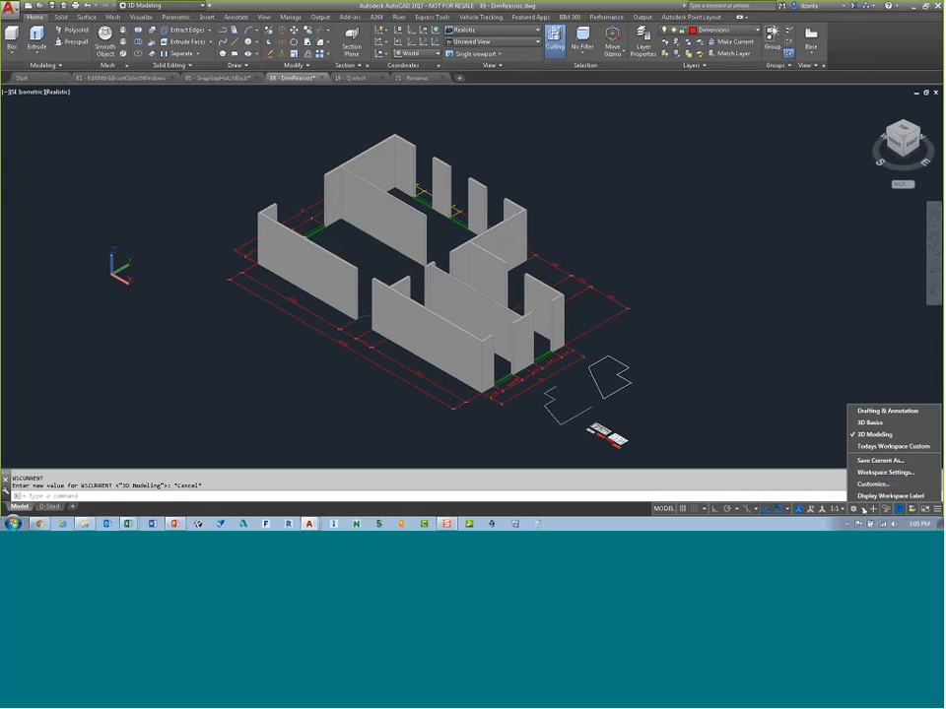
{"action": "left_click", "coordinate": [875, 448]}
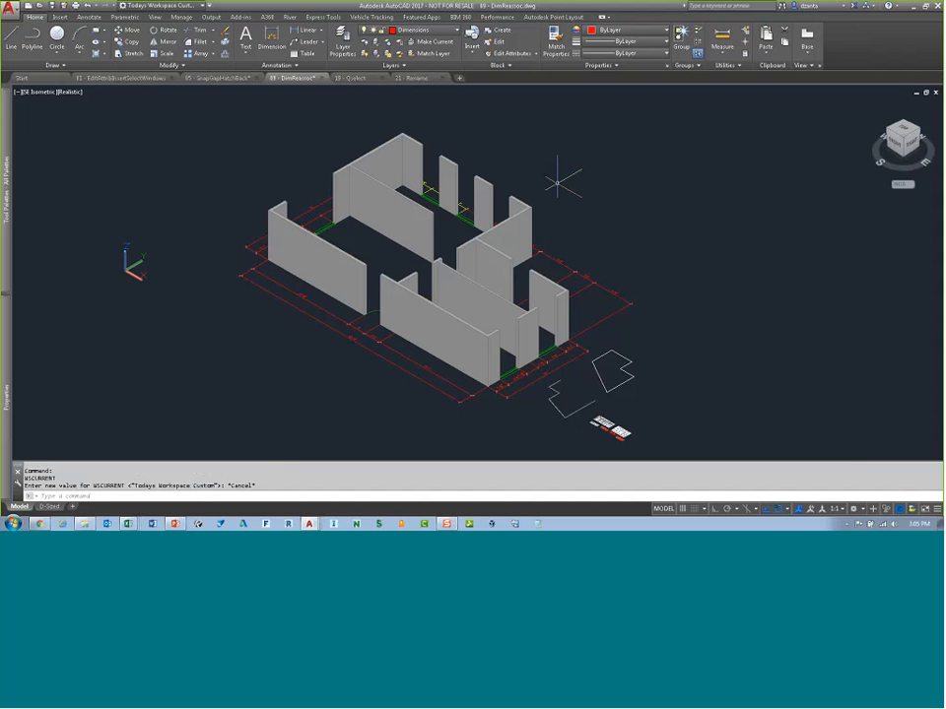
Step: Open the workspace customization dialog to review the listed workspaces, then cancel it
{"action": "left_click", "coordinate": [854, 509]}
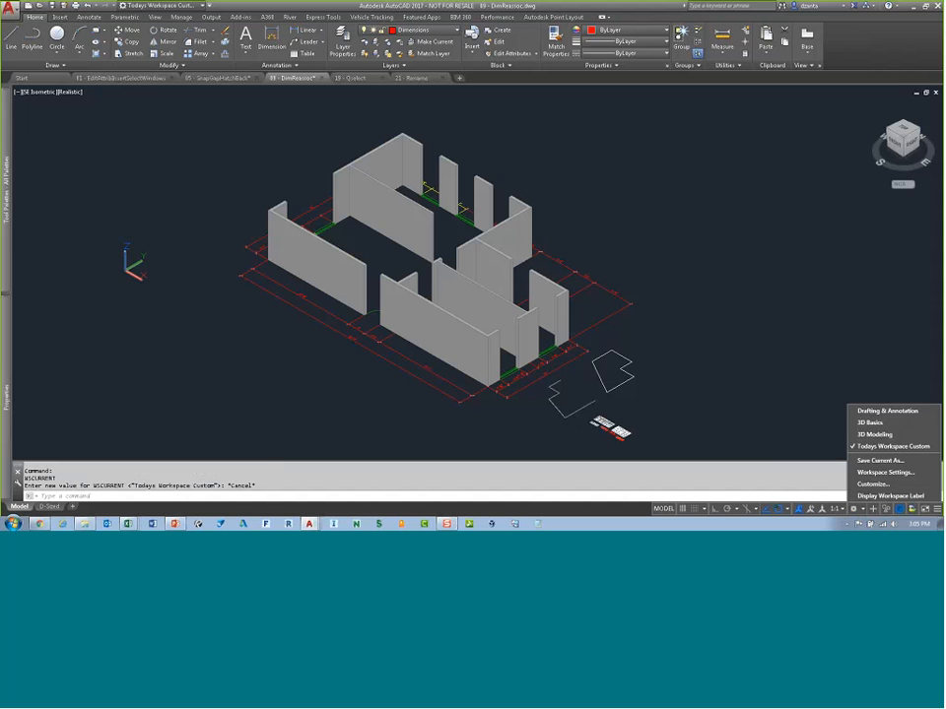
{"action": "left_click", "coordinate": [866, 488]}
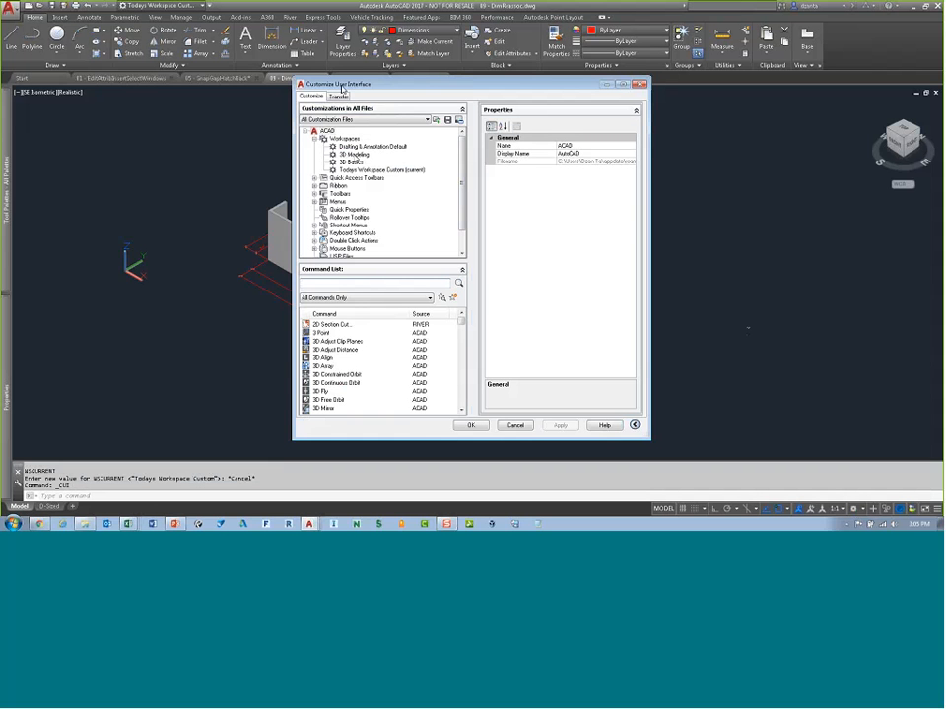
{"action": "right_click", "coordinate": [365, 147]}
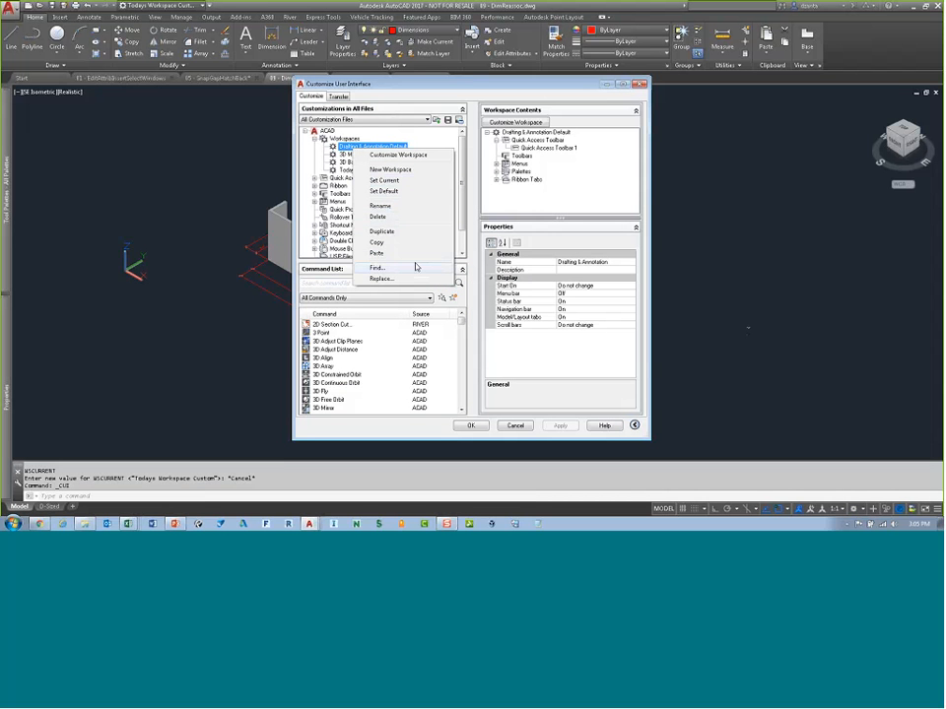
{"action": "key", "text": "Escape"}
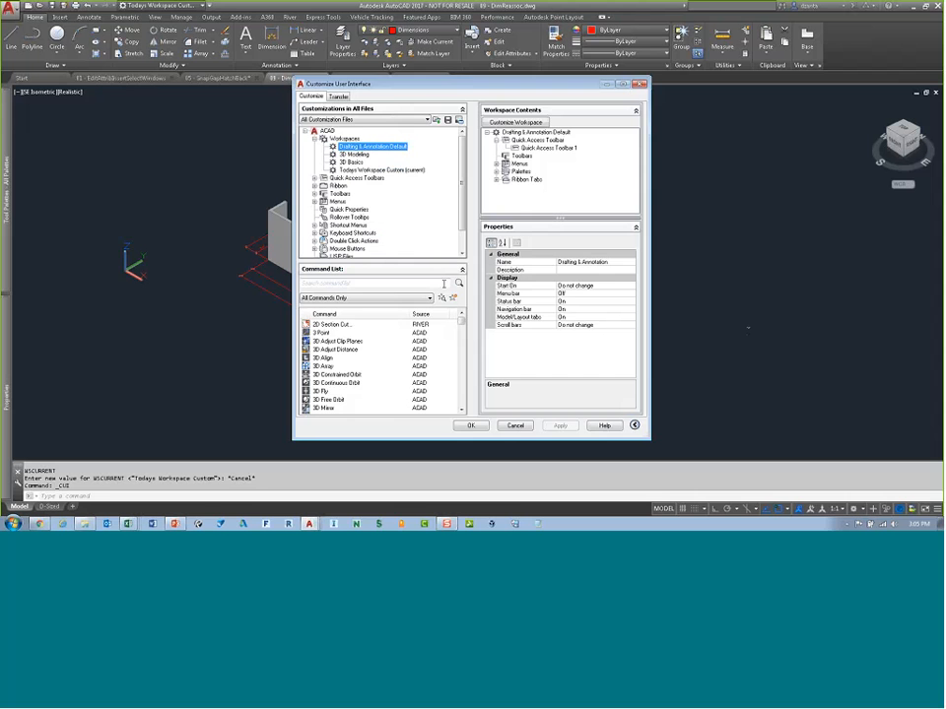
{"action": "left_click", "coordinate": [515, 424]}
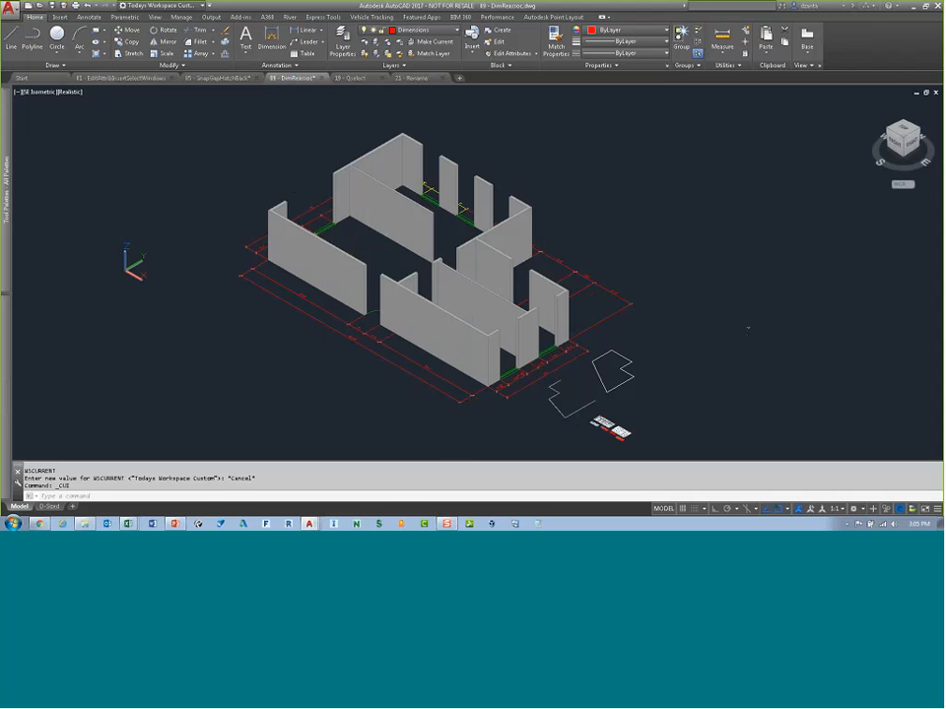
Step: In Options, make My Custom Profile called Test the current profile
{"action": "right_click", "coordinate": [477, 469]}
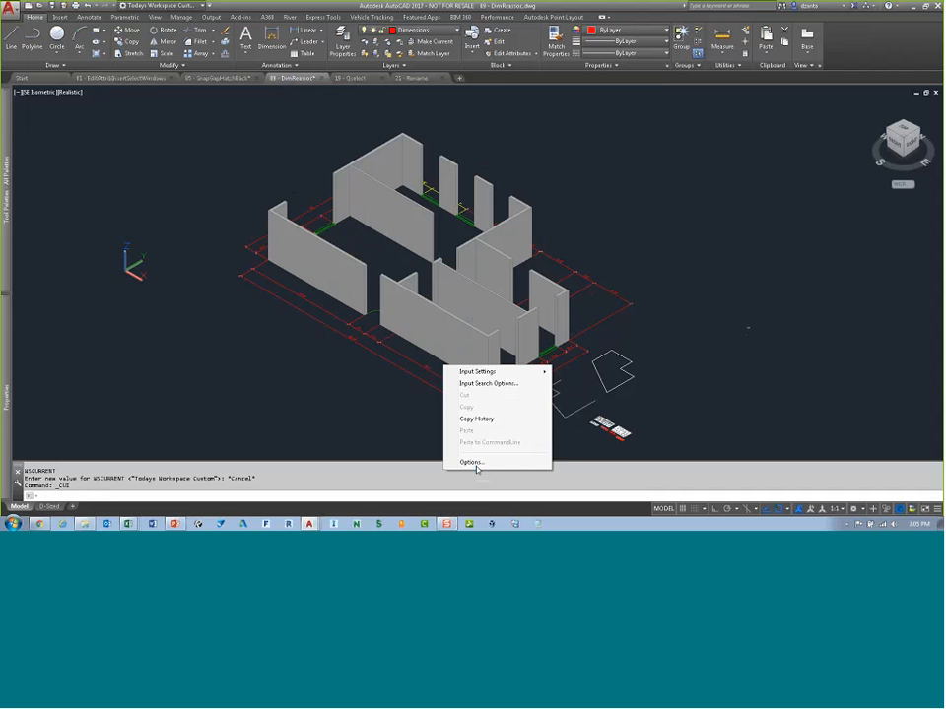
{"action": "left_click", "coordinate": [475, 462]}
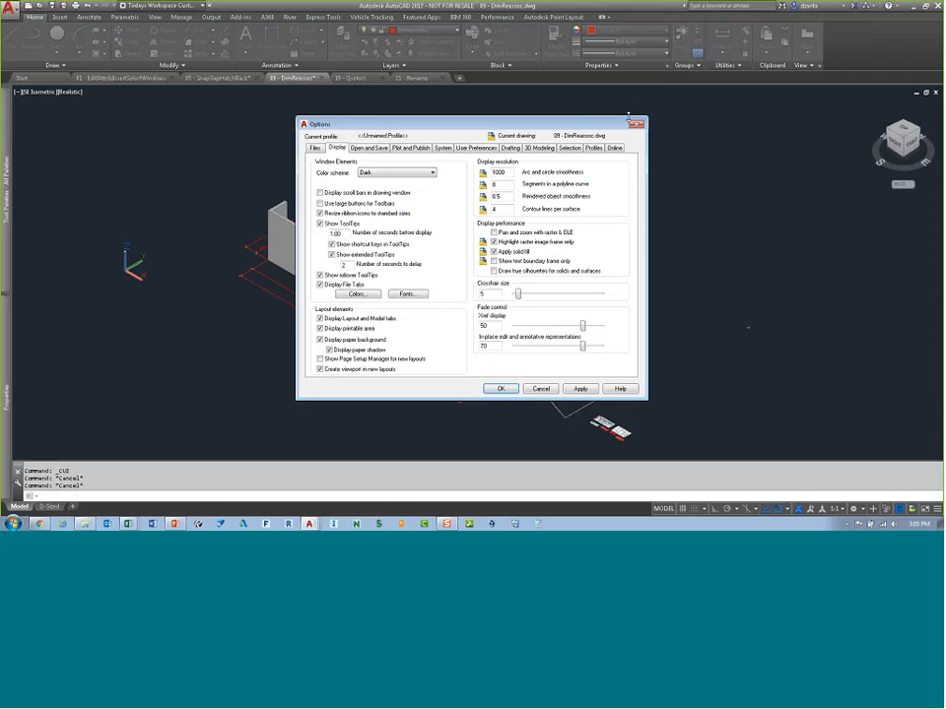
{"action": "left_click", "coordinate": [596, 149]}
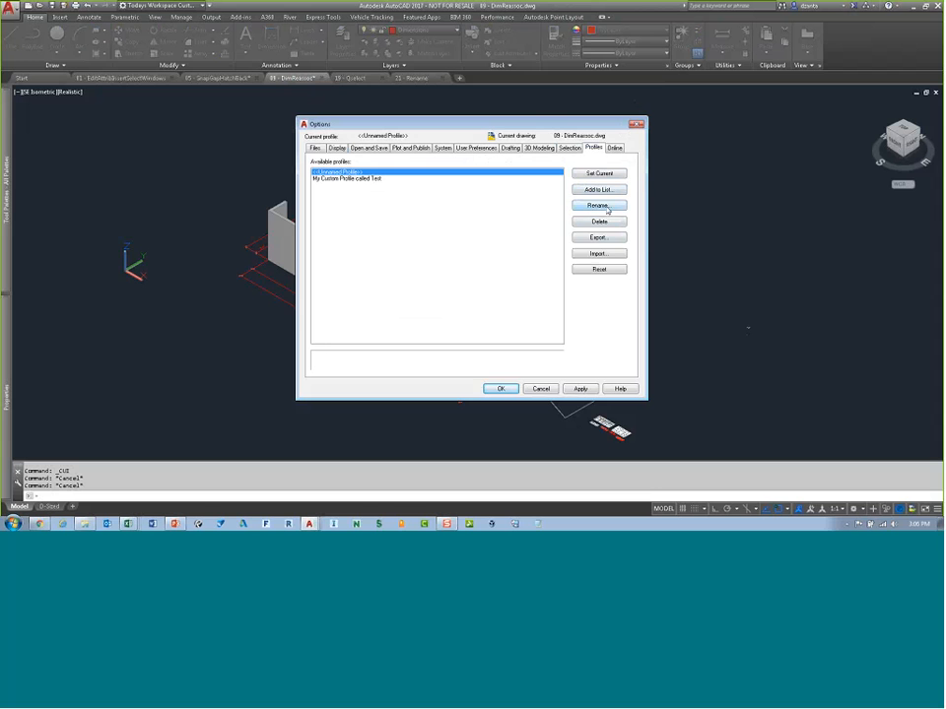
{"action": "left_click", "coordinate": [371, 179]}
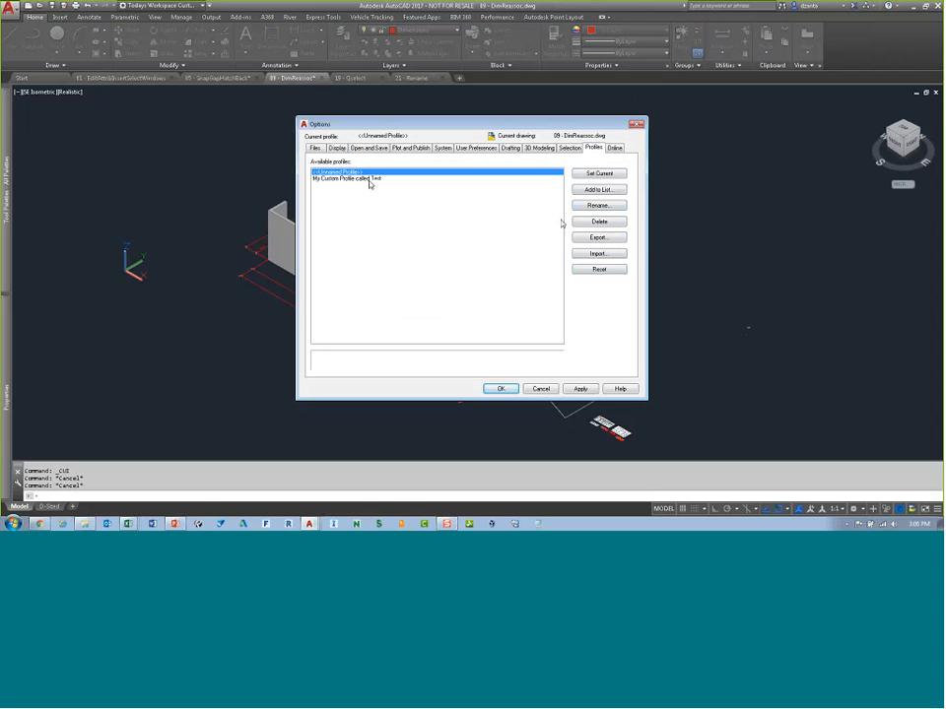
{"action": "left_click", "coordinate": [605, 175]}
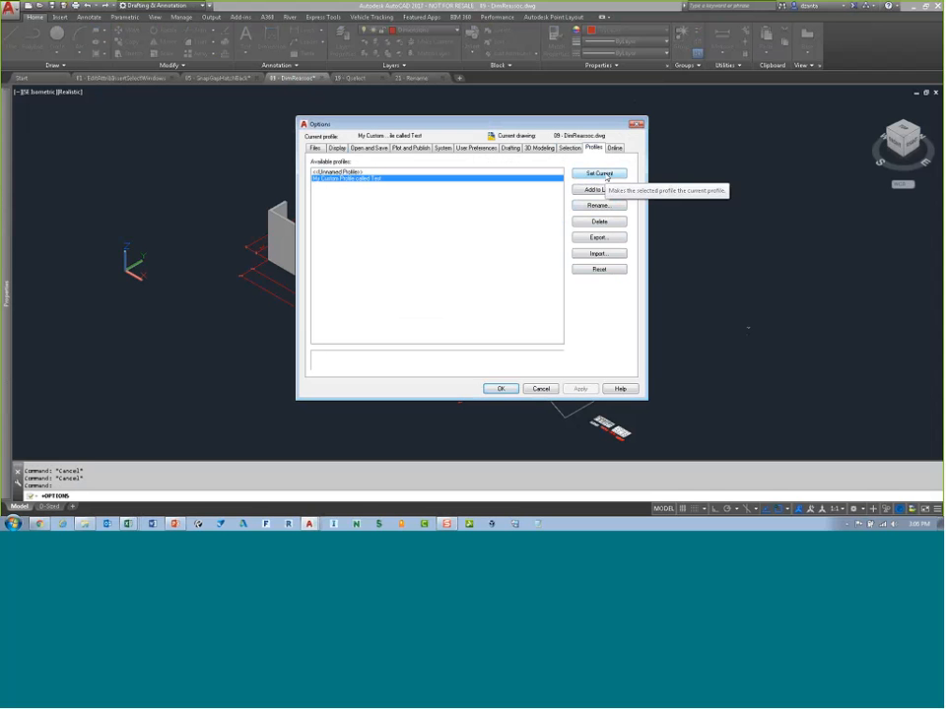
Step: Export the current profile as Custom Profile 1 Test to the C:\Temp folder
{"action": "left_click", "coordinate": [600, 237]}
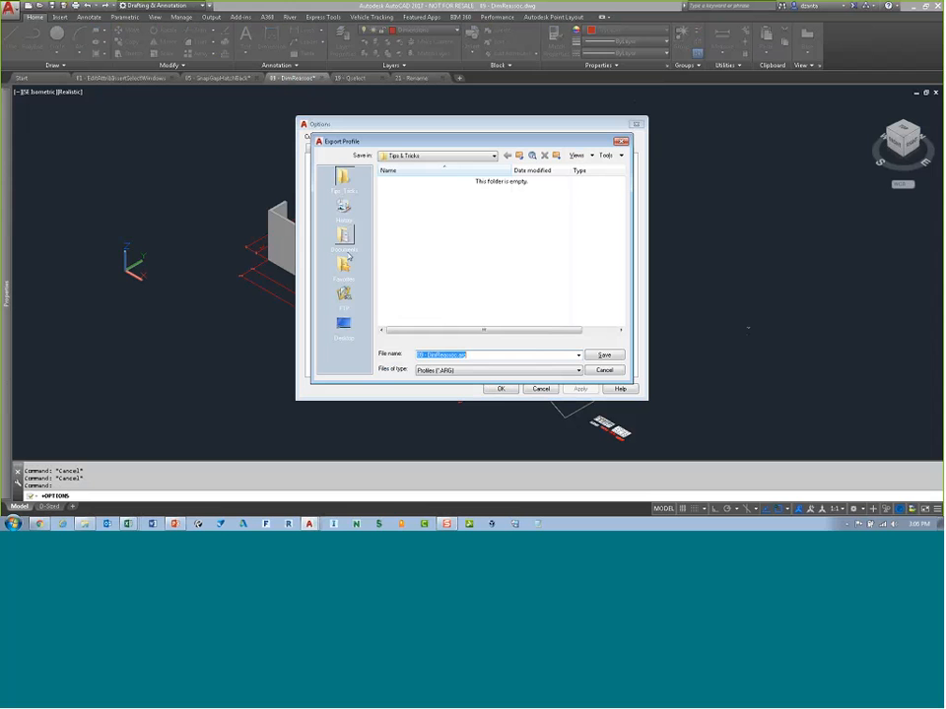
{"action": "left_click", "coordinate": [493, 155]}
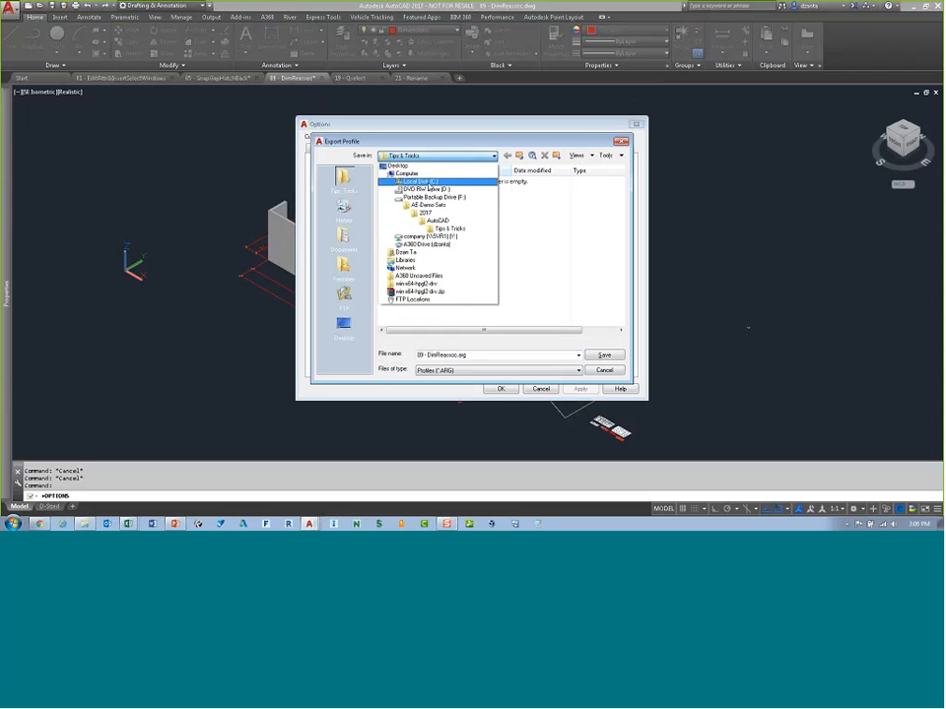
{"action": "left_click", "coordinate": [414, 180]}
{"action": "double_click", "coordinate": [399, 256]}
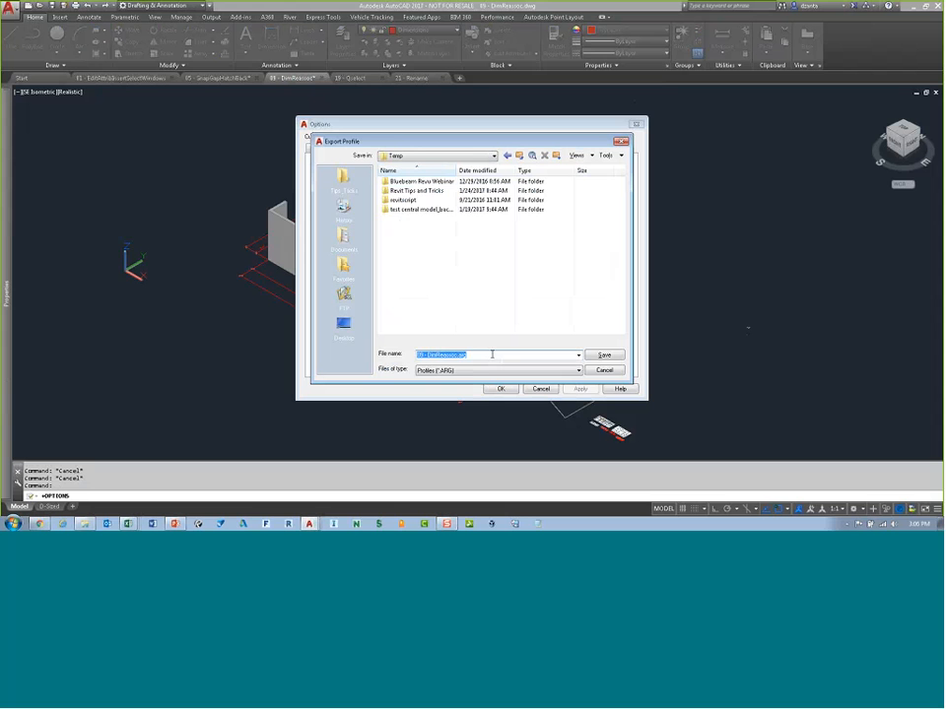
{"action": "type", "text": "Di"}
{"action": "type", "text": "stom Profile"}
{"action": "type", "text": " 1 Test"}
{"action": "key", "text": "Return"}
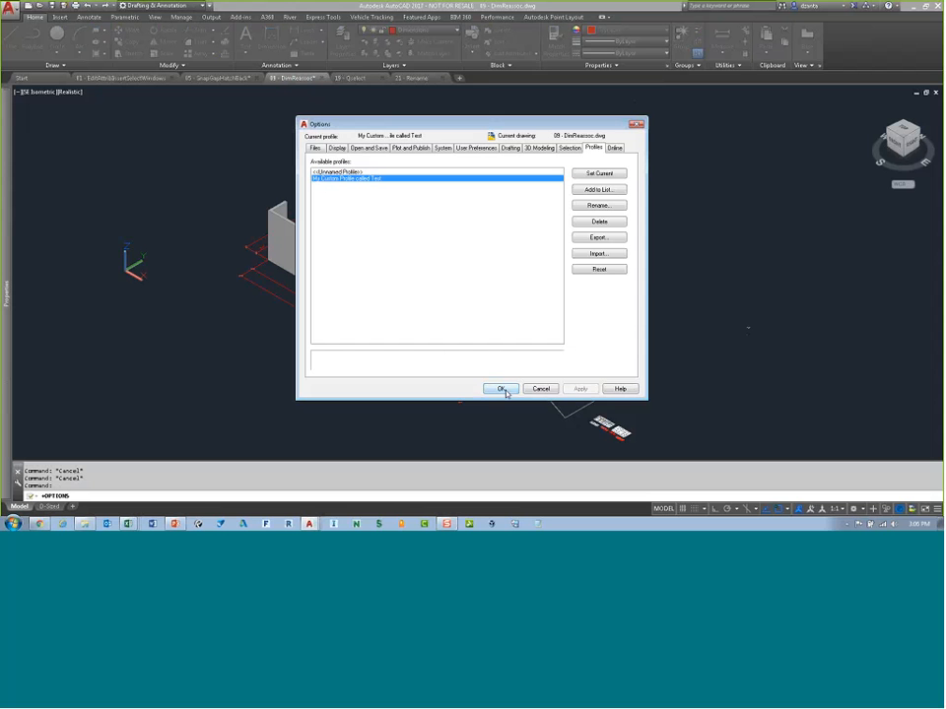
Step: Import the Custom Profile 1 Test.arg profile from C:\Temp and close the Options dialog
{"action": "left_click", "coordinate": [599, 253]}
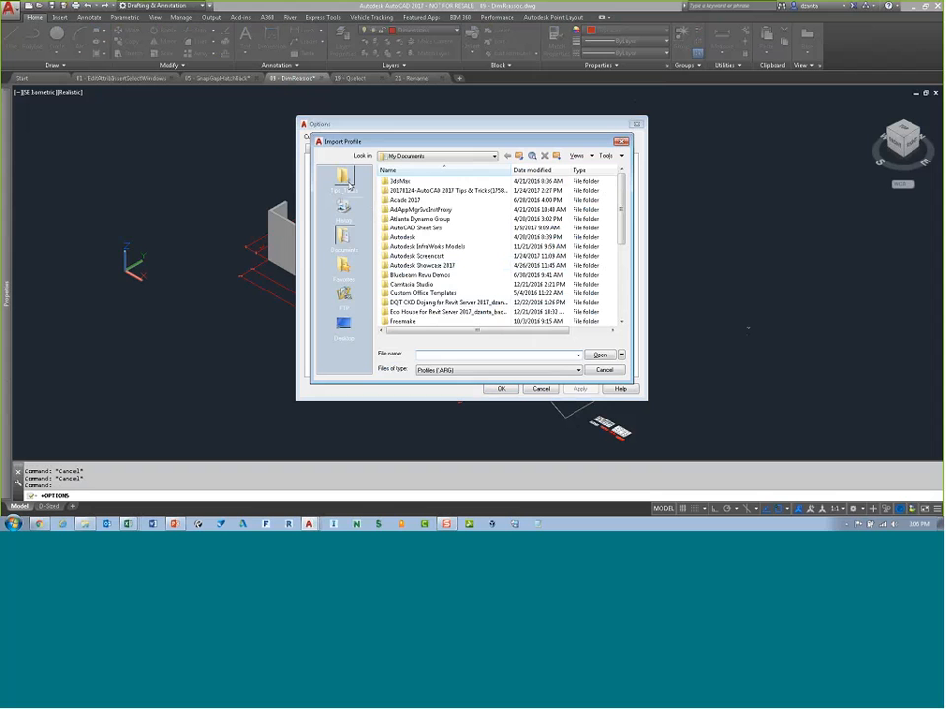
{"action": "left_click", "coordinate": [407, 156]}
{"action": "left_click", "coordinate": [421, 181]}
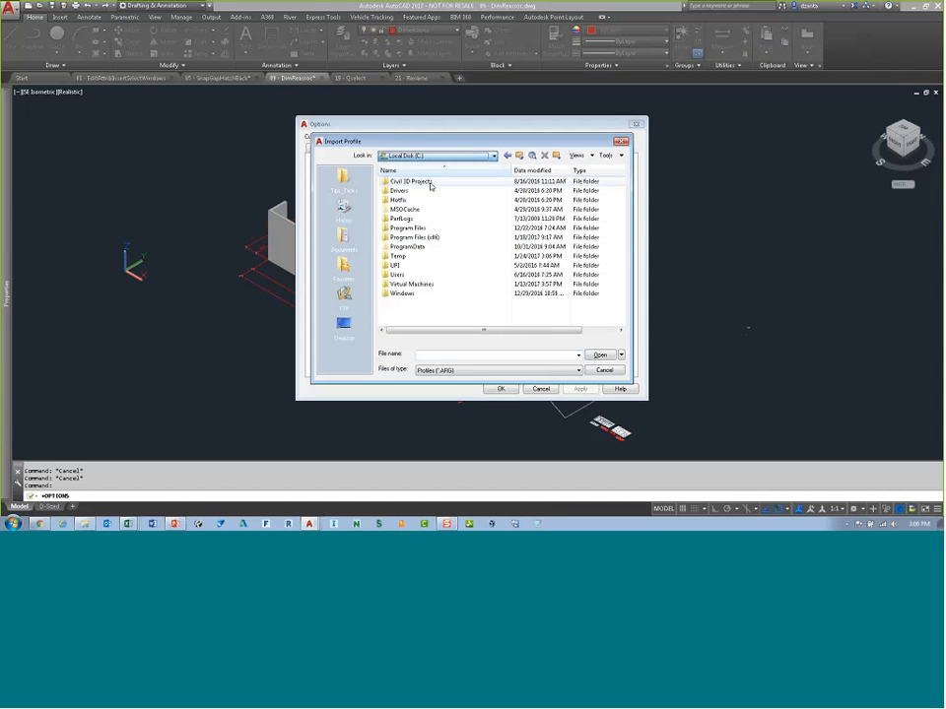
{"action": "double_click", "coordinate": [406, 259]}
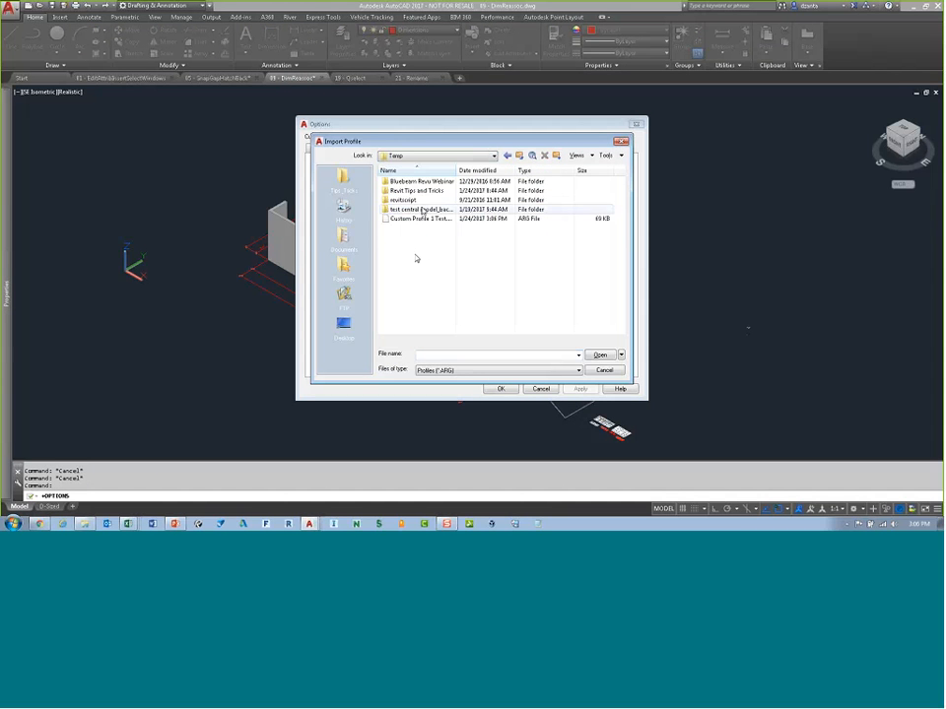
{"action": "left_click_drag", "start_coordinate": [455, 169], "coordinate": [520, 170]}
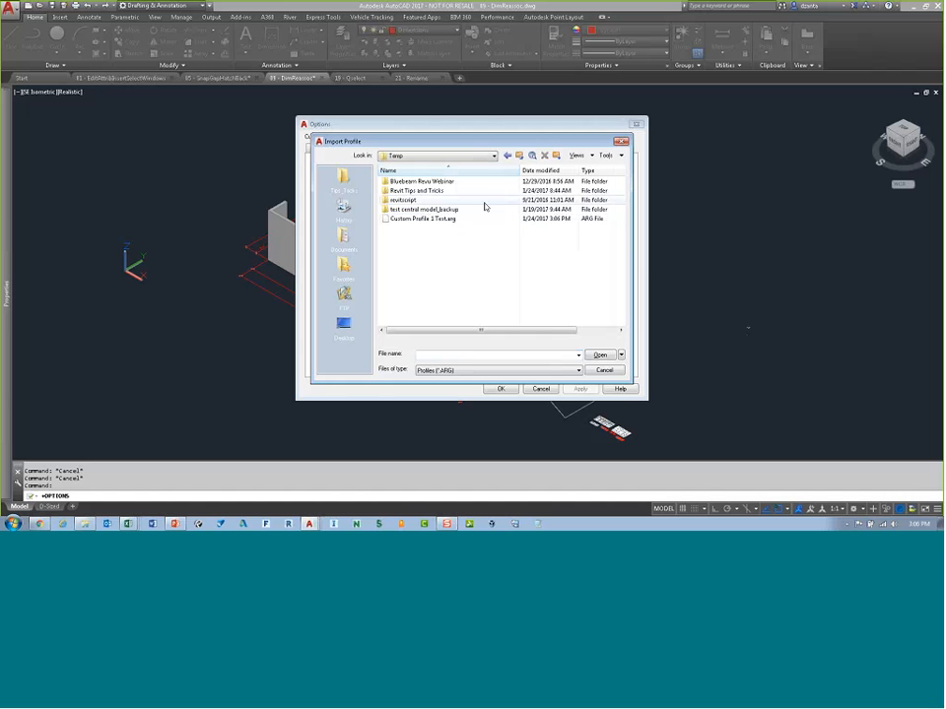
{"action": "left_click", "coordinate": [419, 218]}
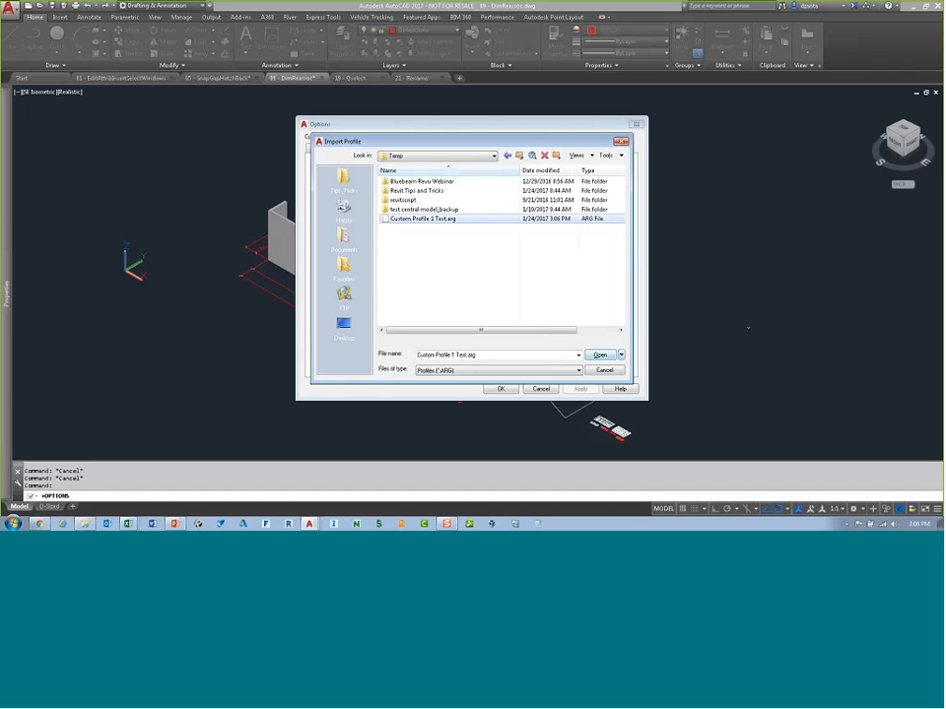
{"action": "left_click", "coordinate": [597, 355]}
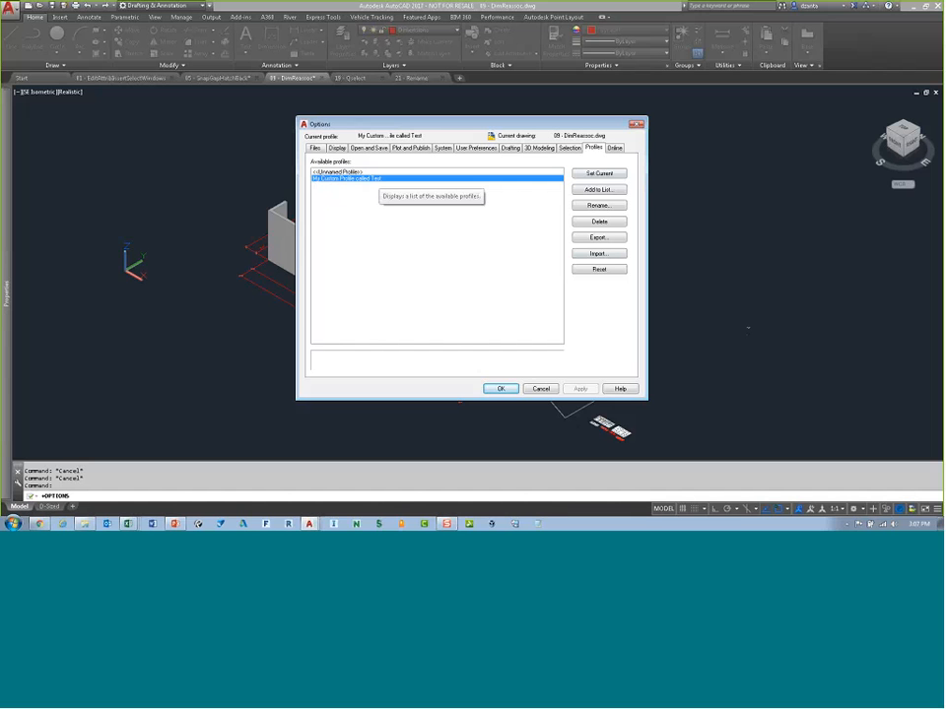
{"action": "left_click", "coordinate": [542, 389]}
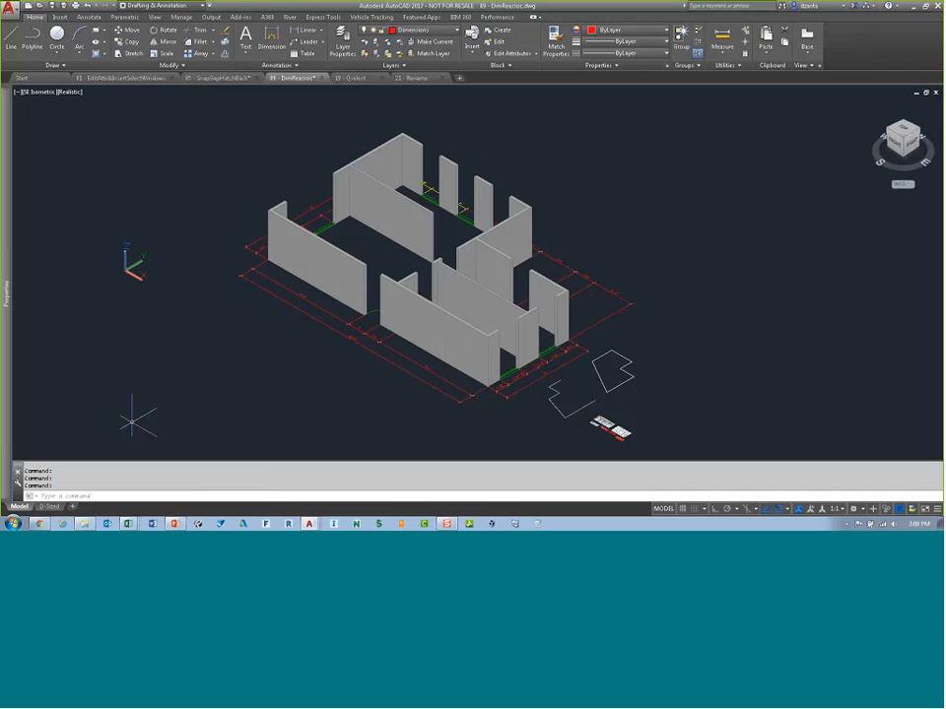
Step: Browse the AutoCAD 2017 - English program folder in the Windows Start menu for its settings utilities
{"action": "left_click", "coordinate": [14, 524]}
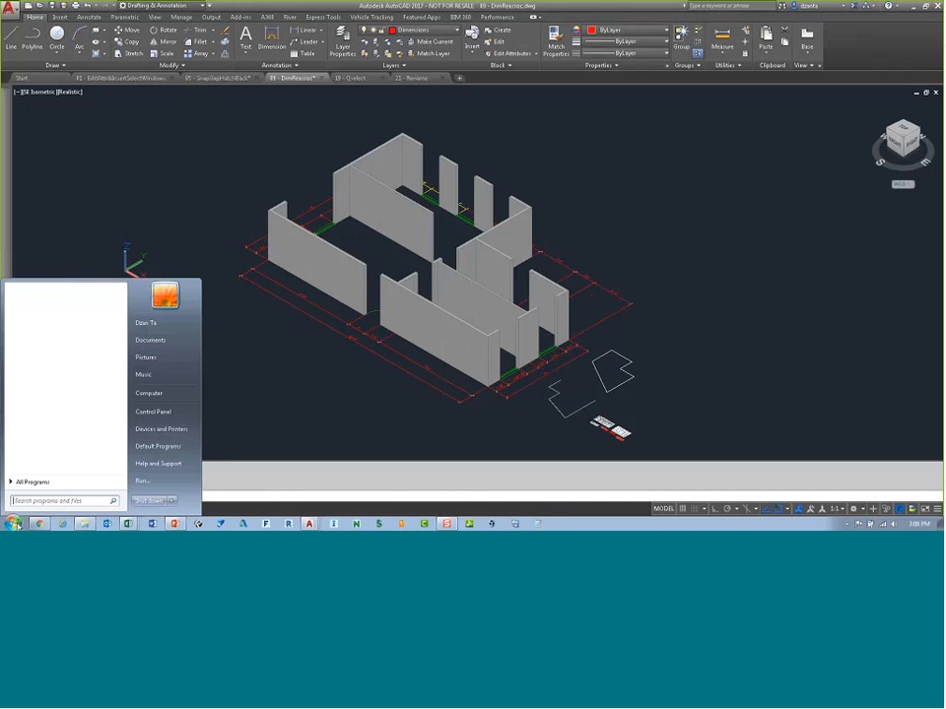
{"action": "left_click", "coordinate": [30, 482]}
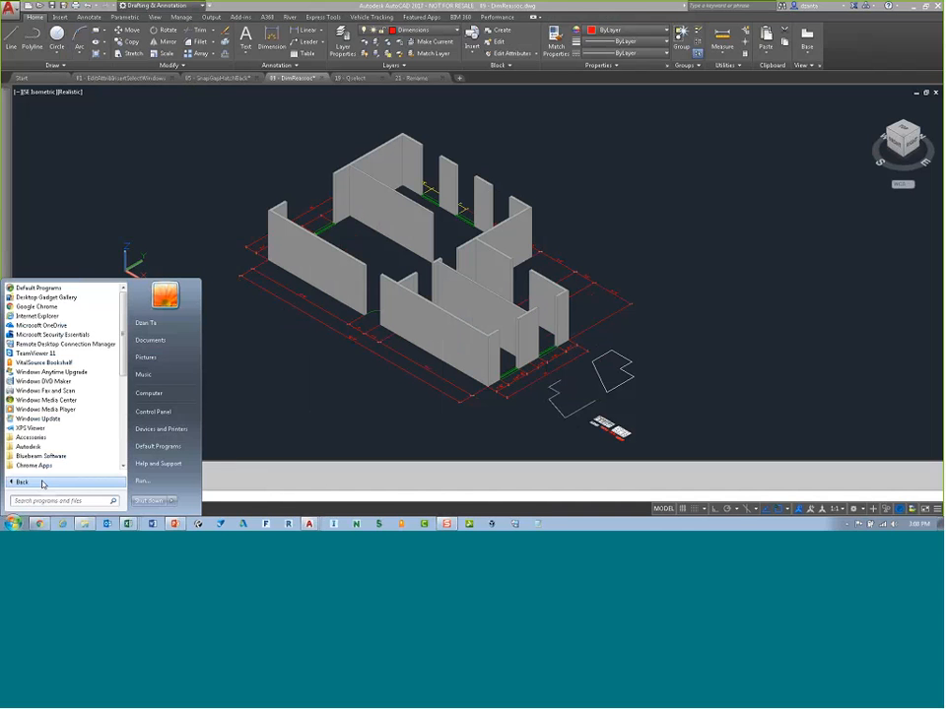
{"action": "left_click", "coordinate": [40, 446]}
{"action": "left_click", "coordinate": [59, 372]}
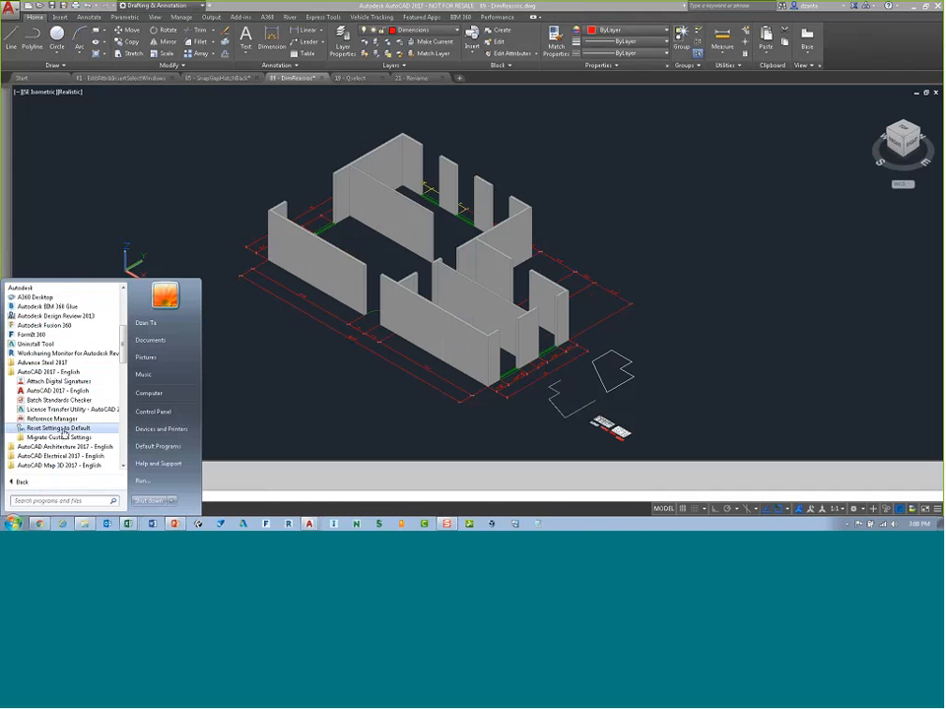
{"action": "left_click", "coordinate": [654, 238]}
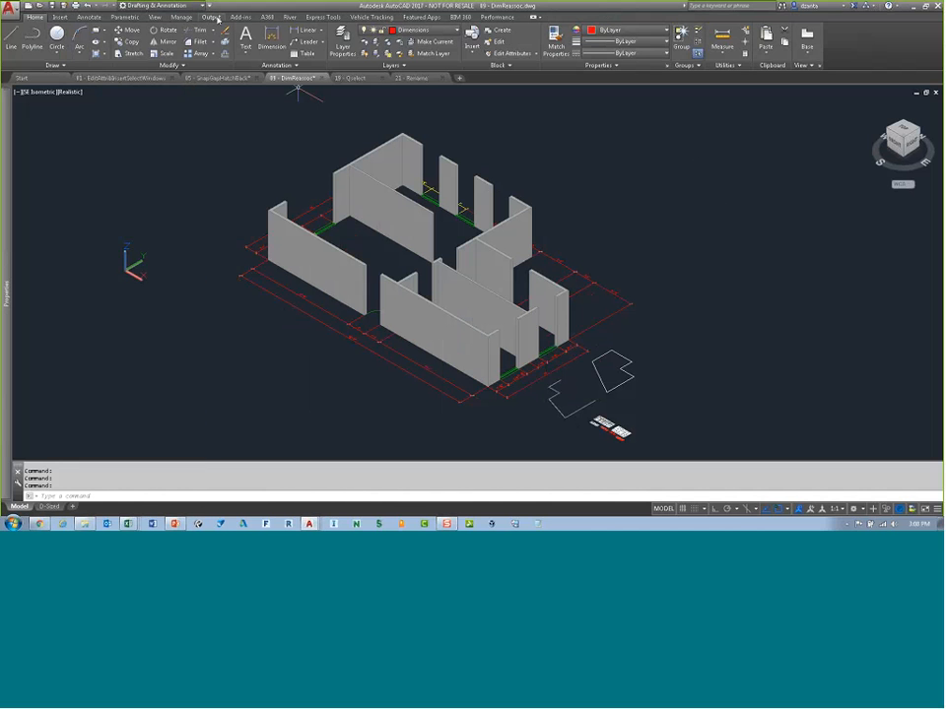
Step: Close AutoCAD
{"action": "left_click", "coordinate": [211, 17]}
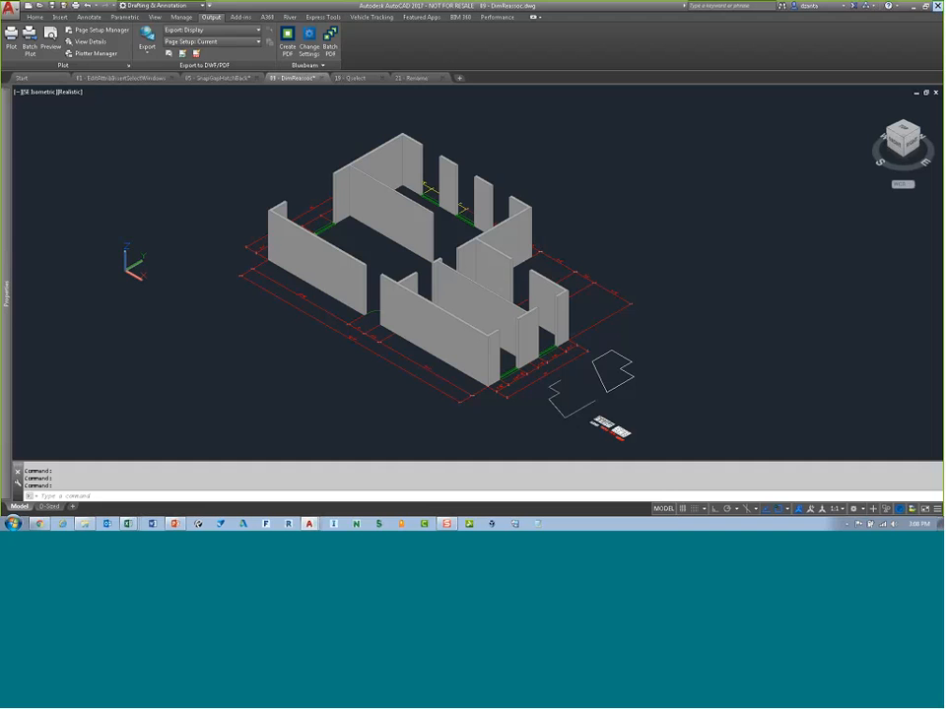
{"action": "left_click", "coordinate": [937, 8]}
{"action": "left_click", "coordinate": [501, 287]}
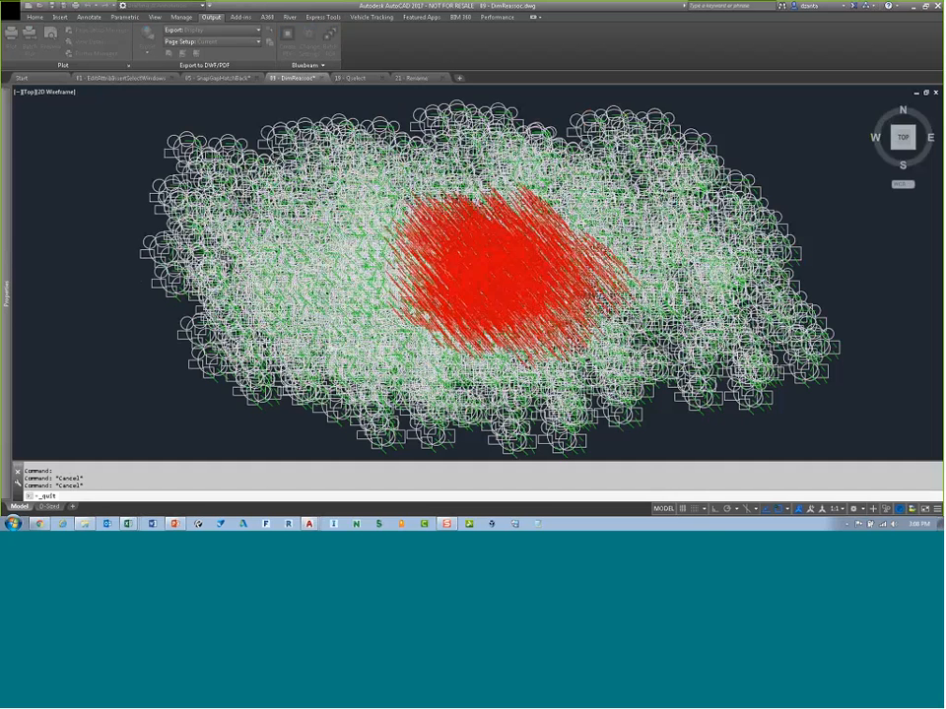
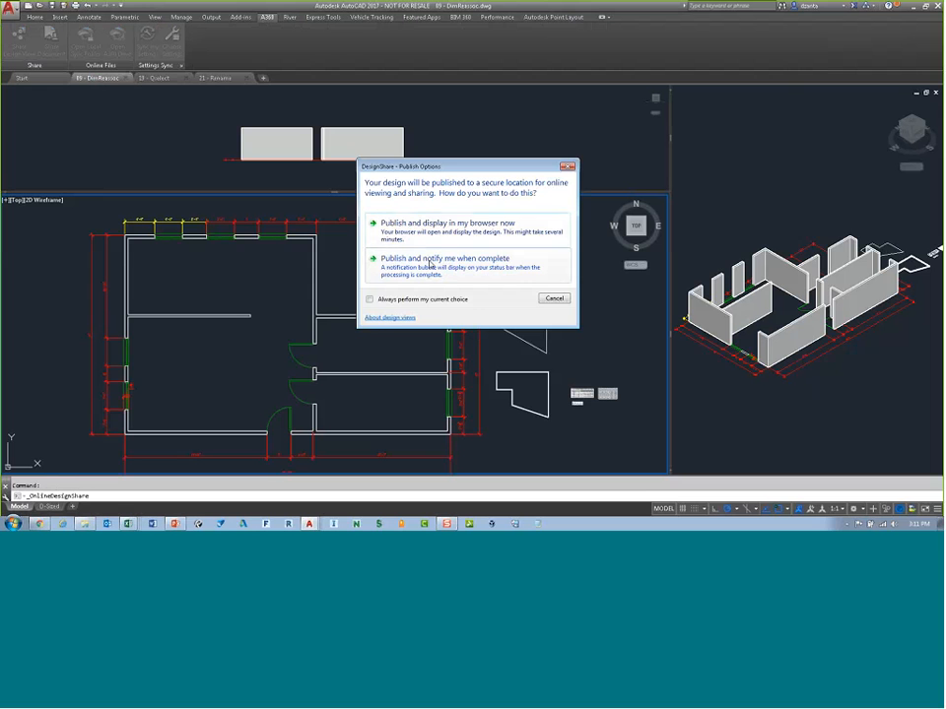
Step: Publish the design views for display in the browser and browse its 3D View and D-Sized sheet
{"action": "left_click", "coordinate": [430, 232]}
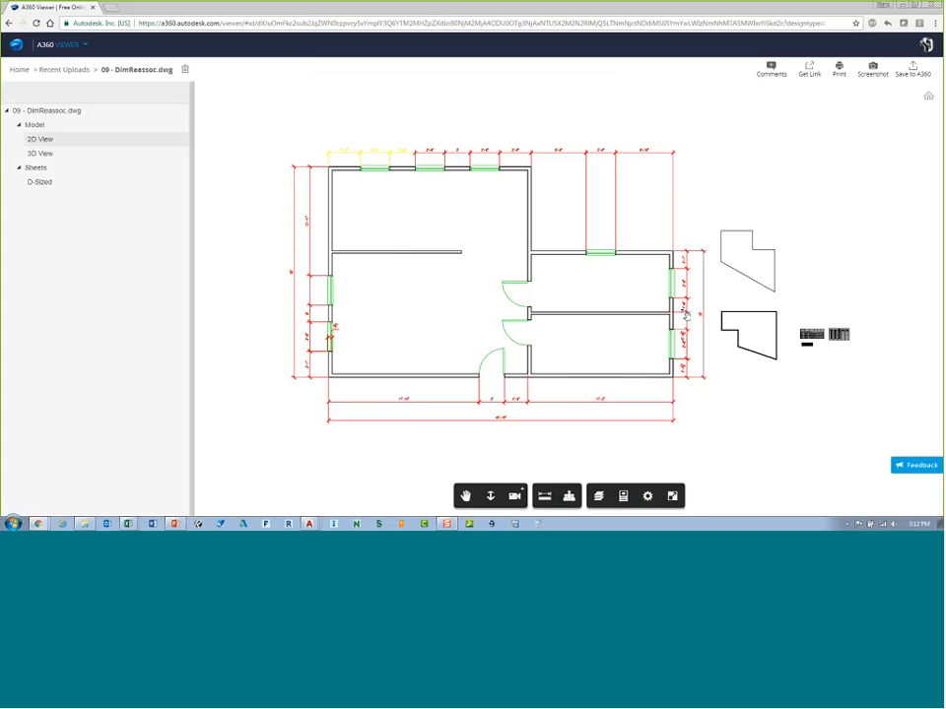
{"action": "left_click", "coordinate": [43, 153]}
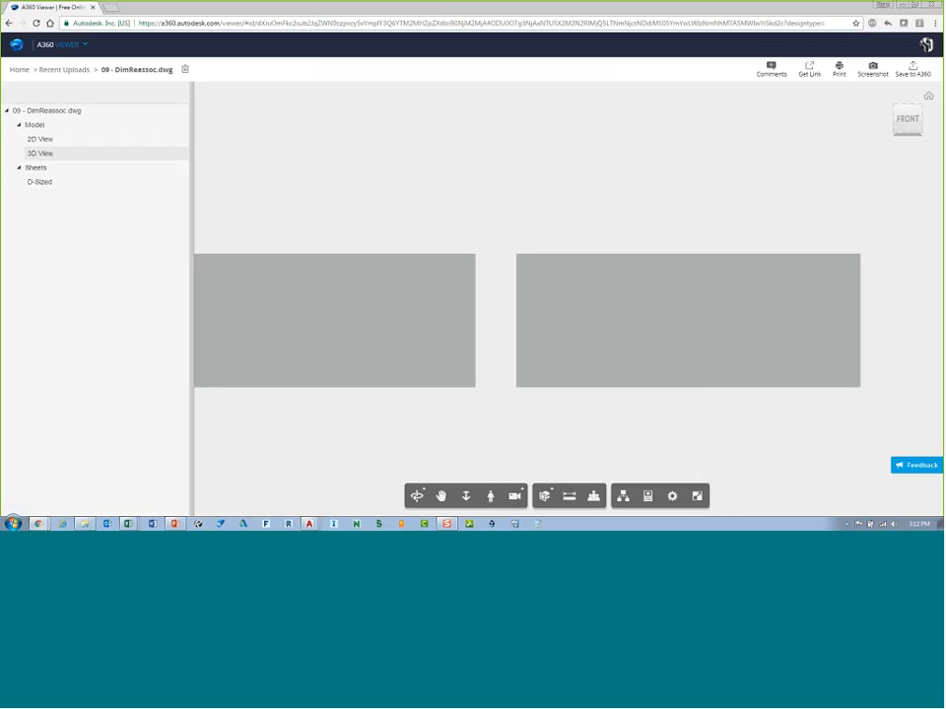
{"action": "left_click", "coordinate": [45, 185]}
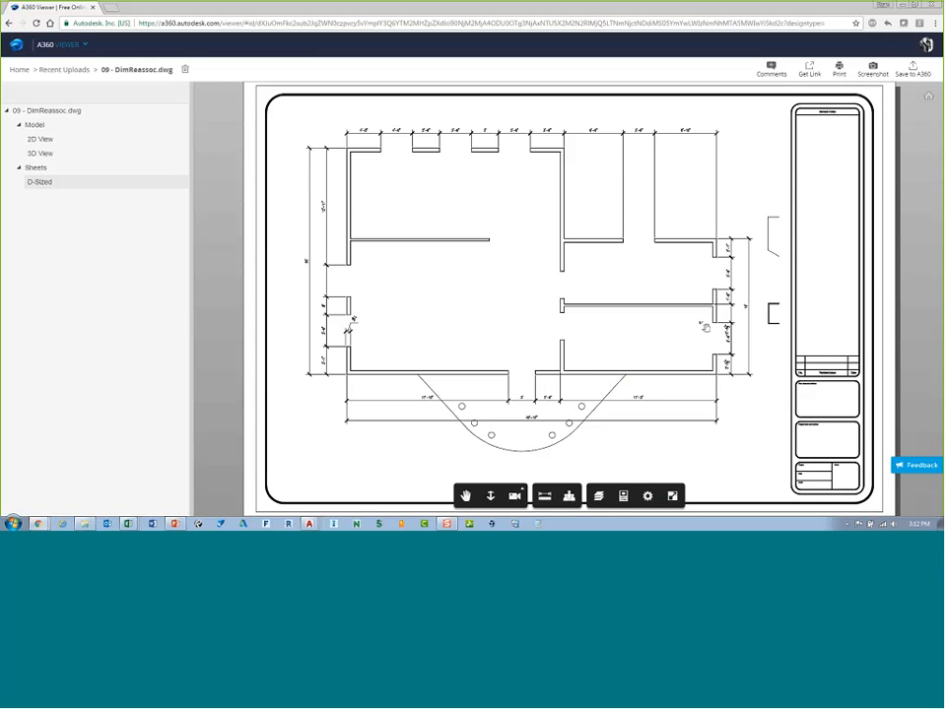
Step: Return to AutoCAD and close the 09 - DimReassoc drawing tab
{"action": "key", "text": "alt+Tab"}
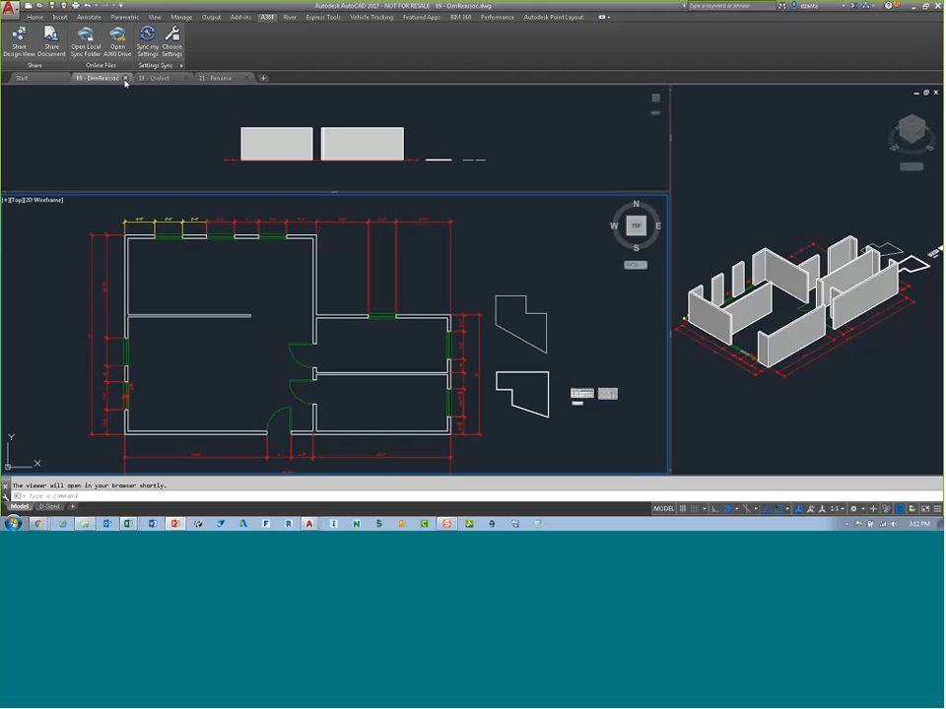
{"action": "left_click", "coordinate": [126, 78]}
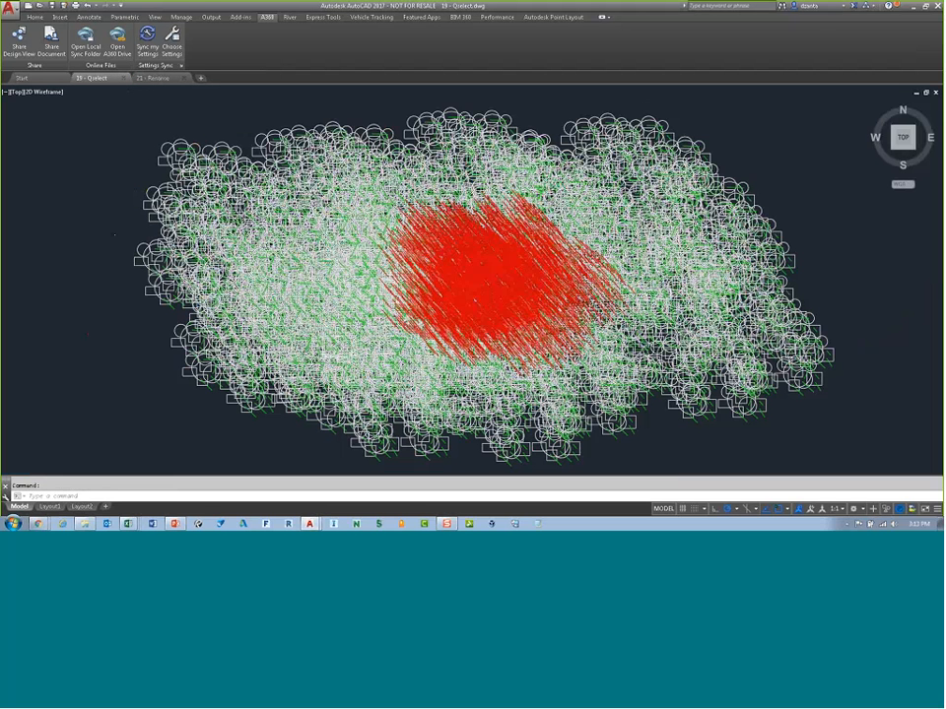
Step: Zoom and pan around the Qselect drawing to examine the dense overlapping objects
{"action": "left_click", "coordinate": [35, 16]}
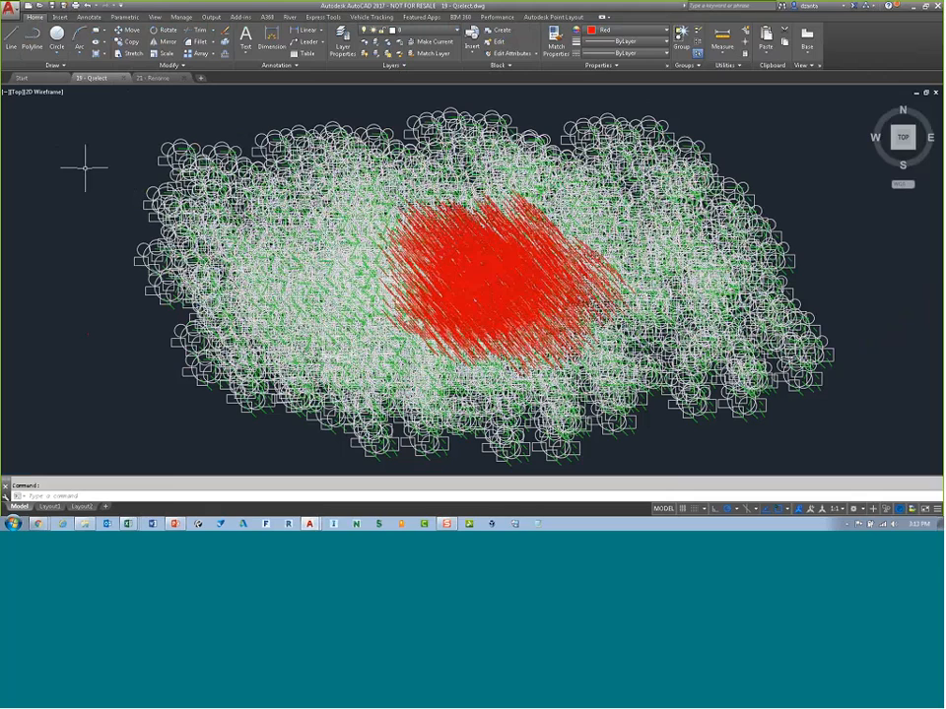
{"action": "scroll", "coordinate": [316, 256], "scroll_direction": "up", "scroll_amount": 5}
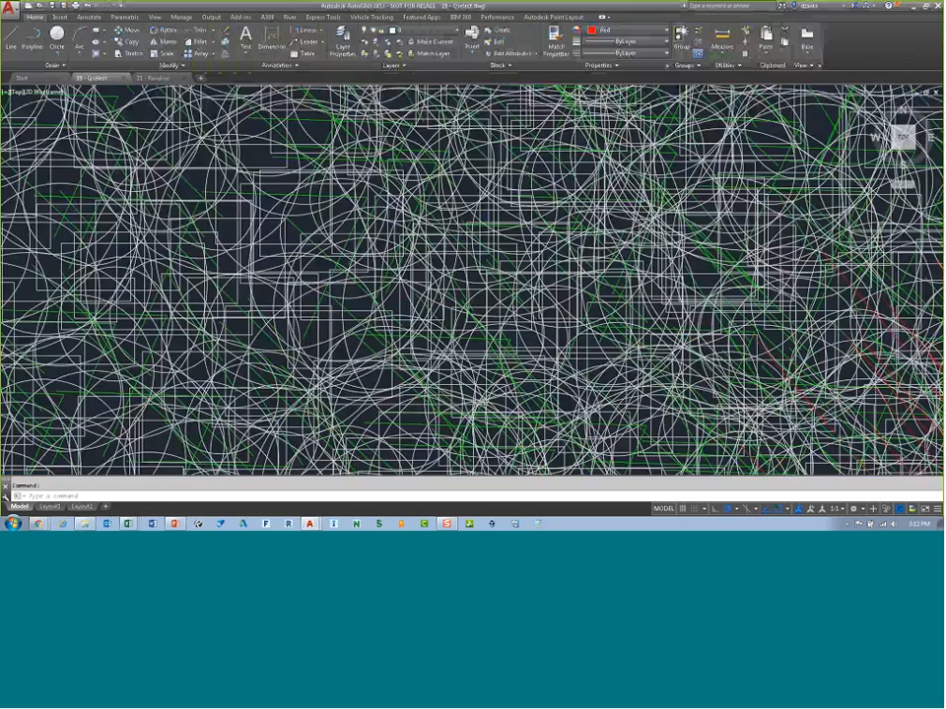
{"action": "scroll", "coordinate": [316, 256], "scroll_direction": "down", "scroll_amount": 2}
{"action": "mouse_move", "coordinate": [769, 305]}
{"action": "middle_mouse_down"}
{"action": "mouse_move", "coordinate": [430, 248]}
{"action": "mouse_move", "coordinate": [108, 211]}
{"action": "middle_mouse_up"}
{"action": "middle_click_drag", "start_coordinate": [700, 320], "coordinate": [552, 267]}
{"action": "scroll", "coordinate": [591, 282], "scroll_direction": "down", "scroll_amount": 4}
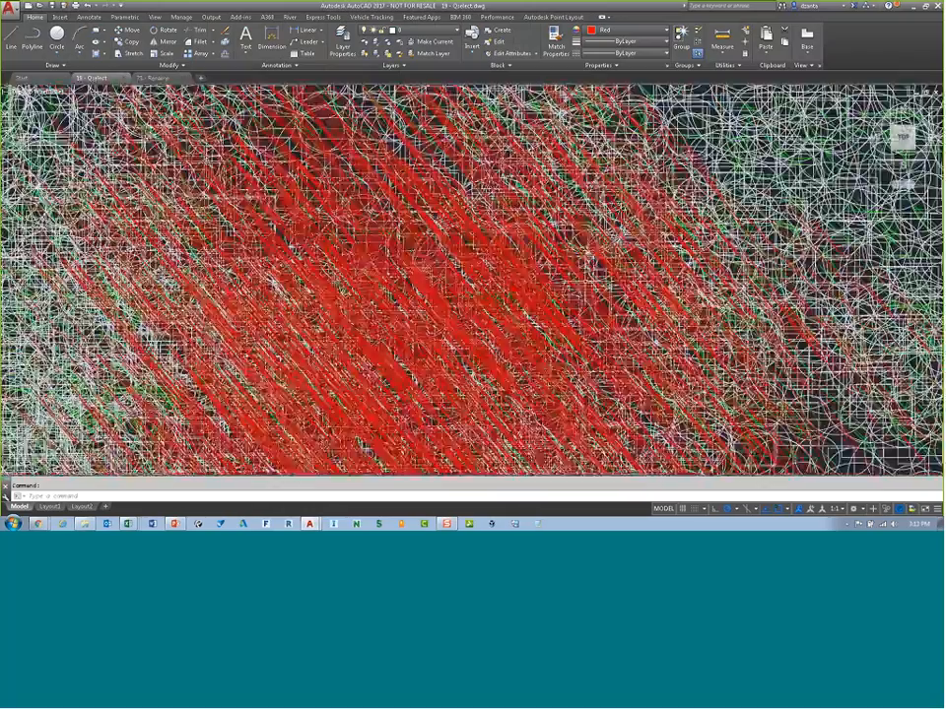
{"action": "scroll", "coordinate": [591, 283], "scroll_direction": "up", "scroll_amount": 4}
{"action": "scroll", "coordinate": [449, 253], "scroll_direction": "down", "scroll_amount": 6}
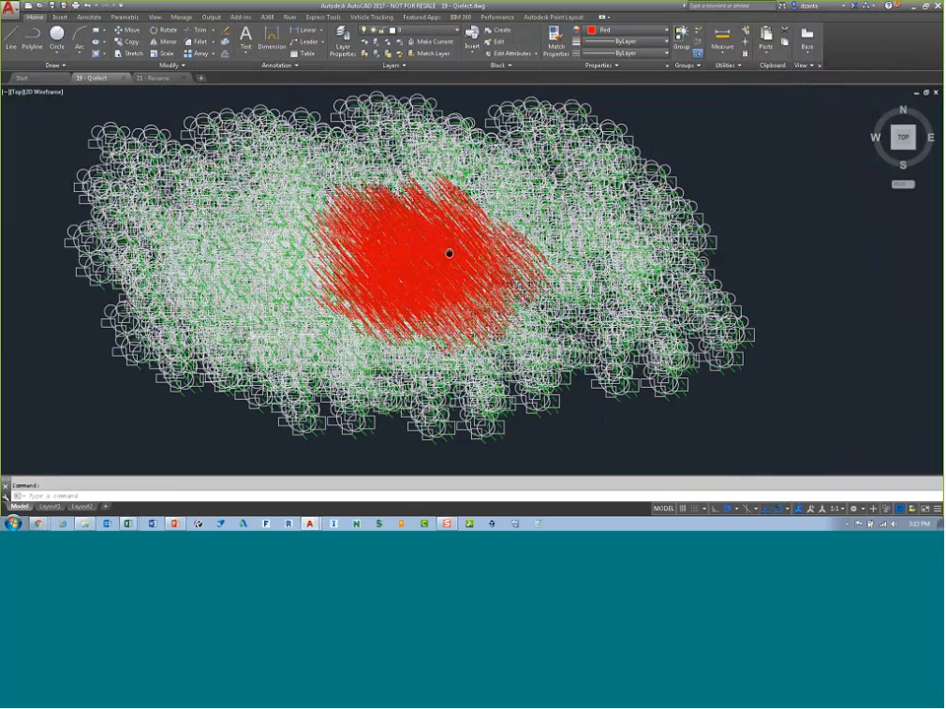
{"action": "middle_click_drag", "start_coordinate": [448, 253], "coordinate": [498, 266]}
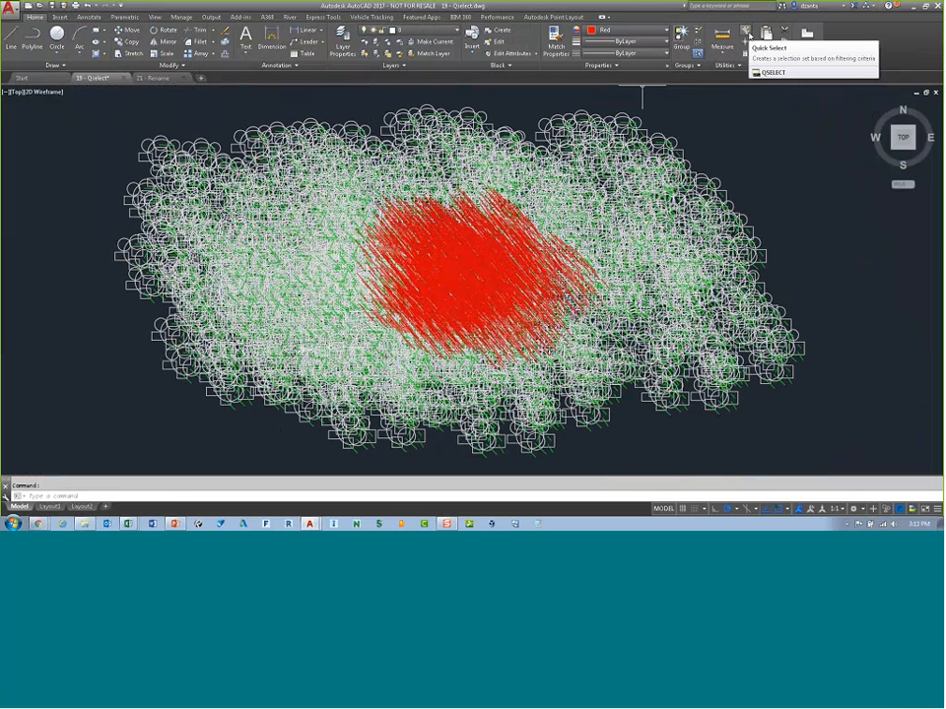
Step: Open the Properties palette and dock it along the drawing area's edge
{"action": "left_click", "coordinate": [154, 16]}
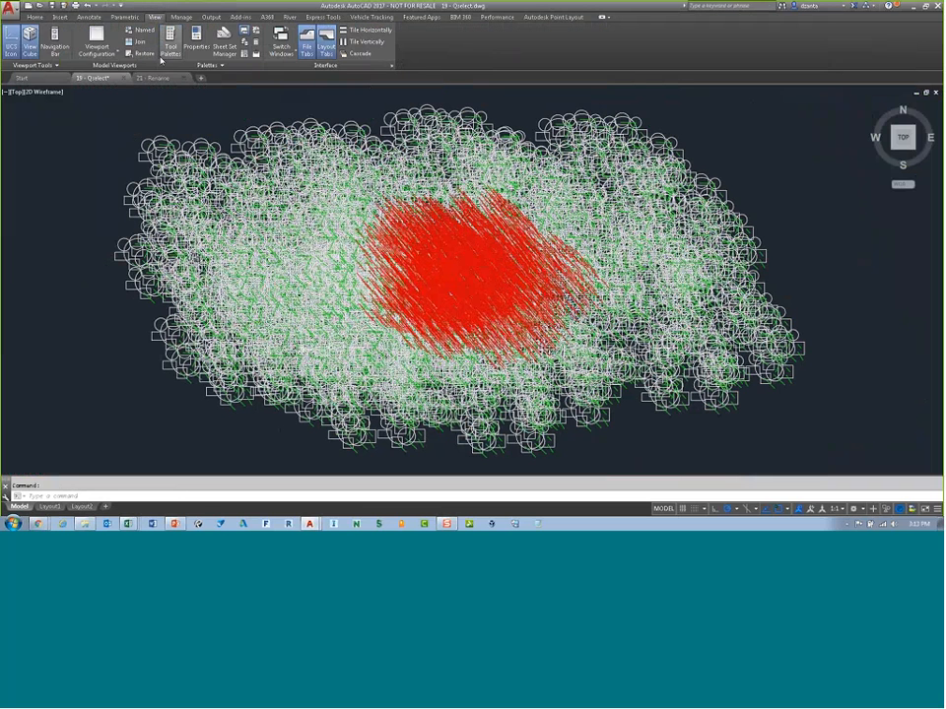
{"action": "key", "text": "ctrl+1"}
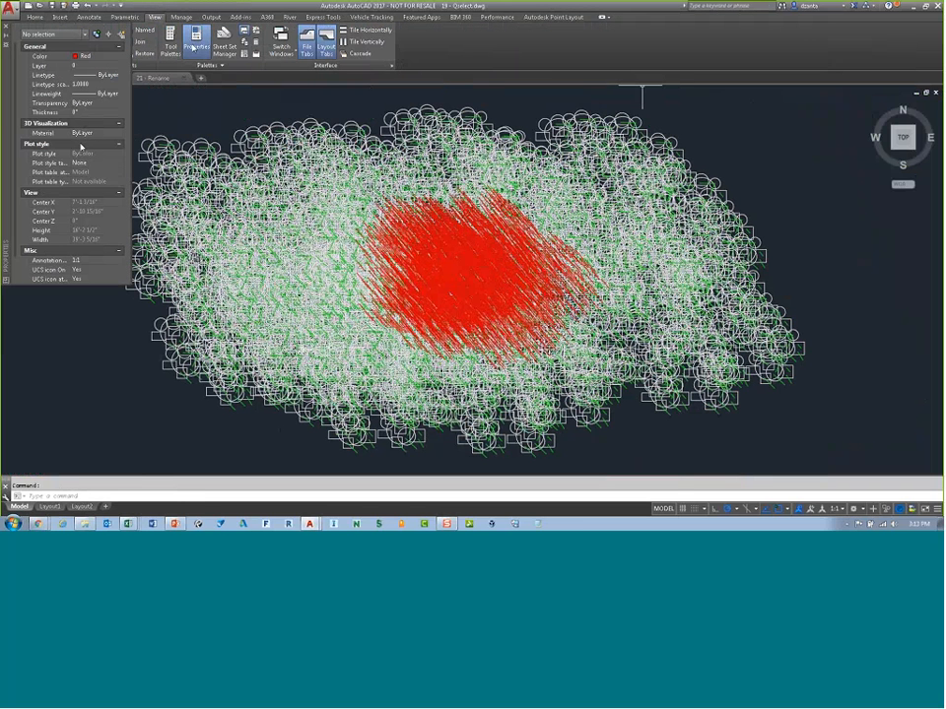
{"action": "right_click", "coordinate": [8, 122]}
{"action": "left_click", "coordinate": [41, 174]}
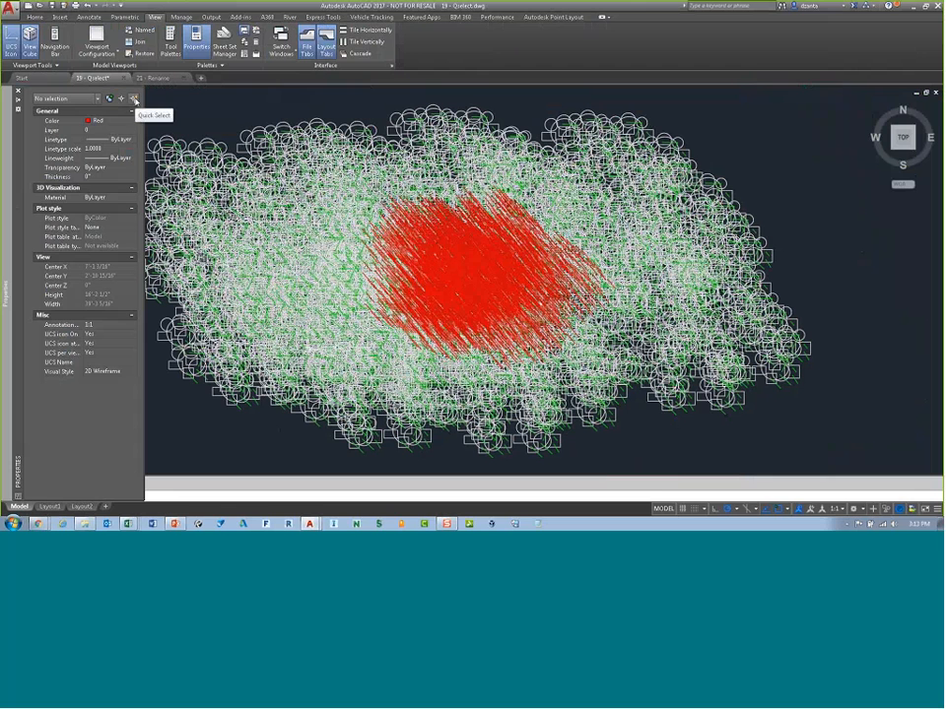
Step: Use Quick Select to select all Block Reference objects whose Name equals snowman
{"action": "left_click", "coordinate": [135, 99]}
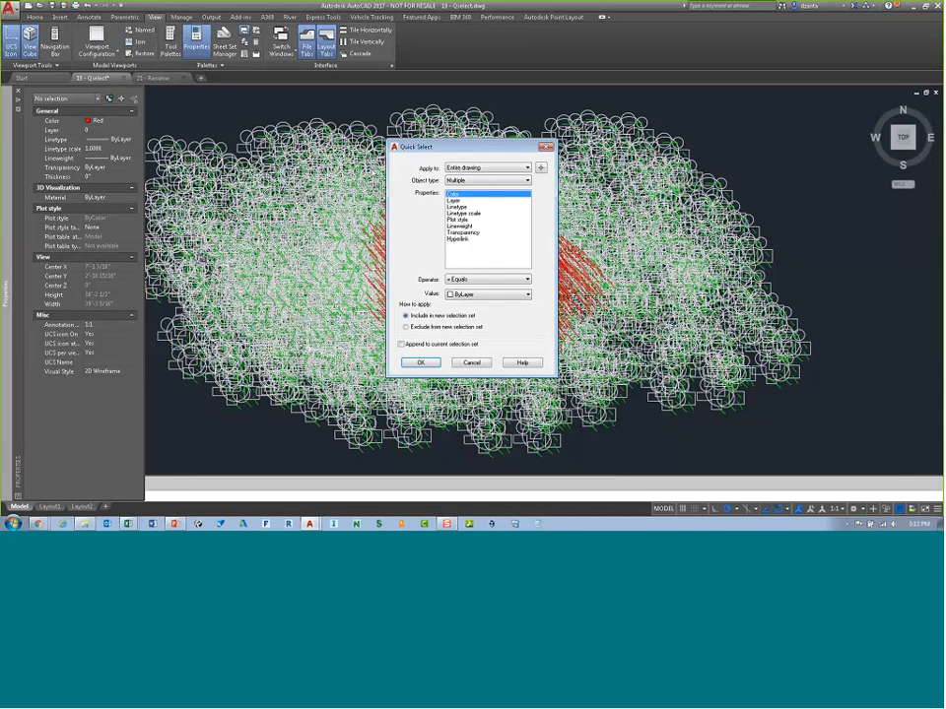
{"action": "left_click_drag", "start_coordinate": [463, 146], "coordinate": [231, 135]}
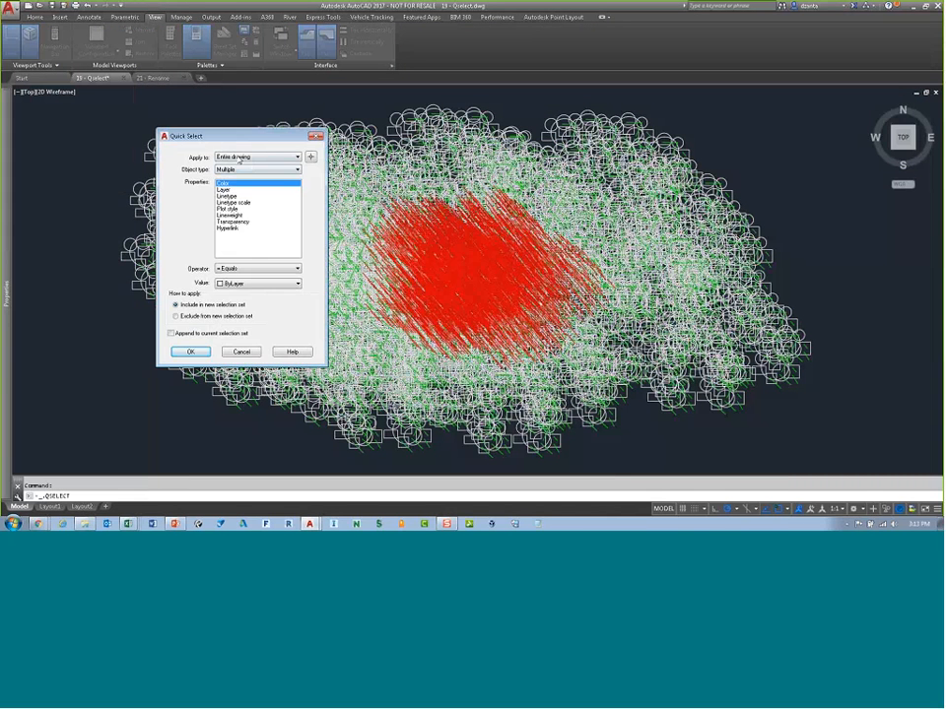
{"action": "left_click", "coordinate": [290, 171]}
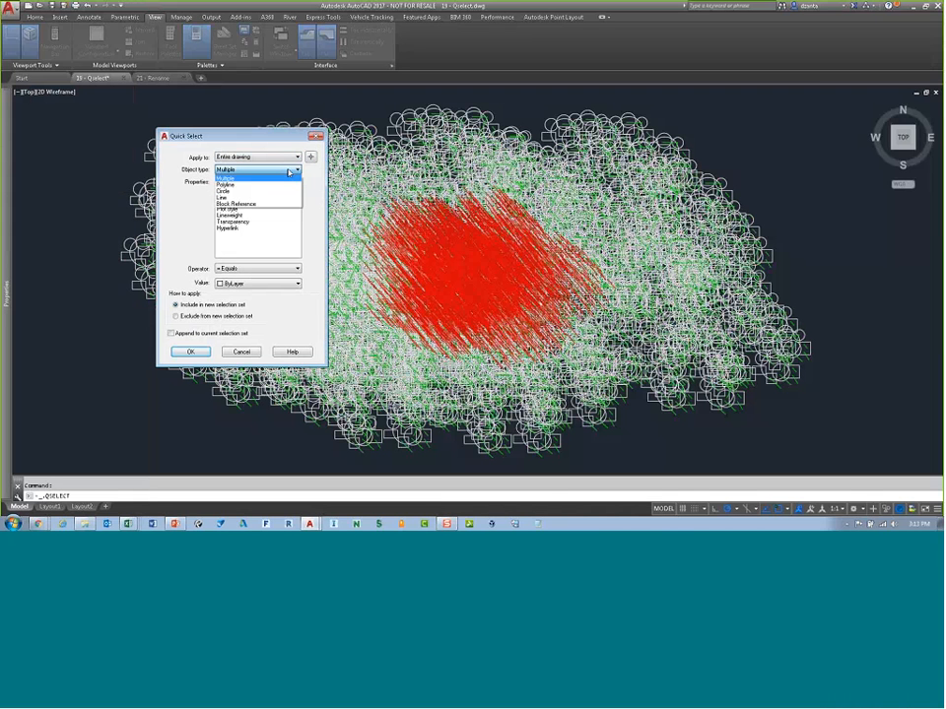
{"action": "left_click", "coordinate": [249, 202]}
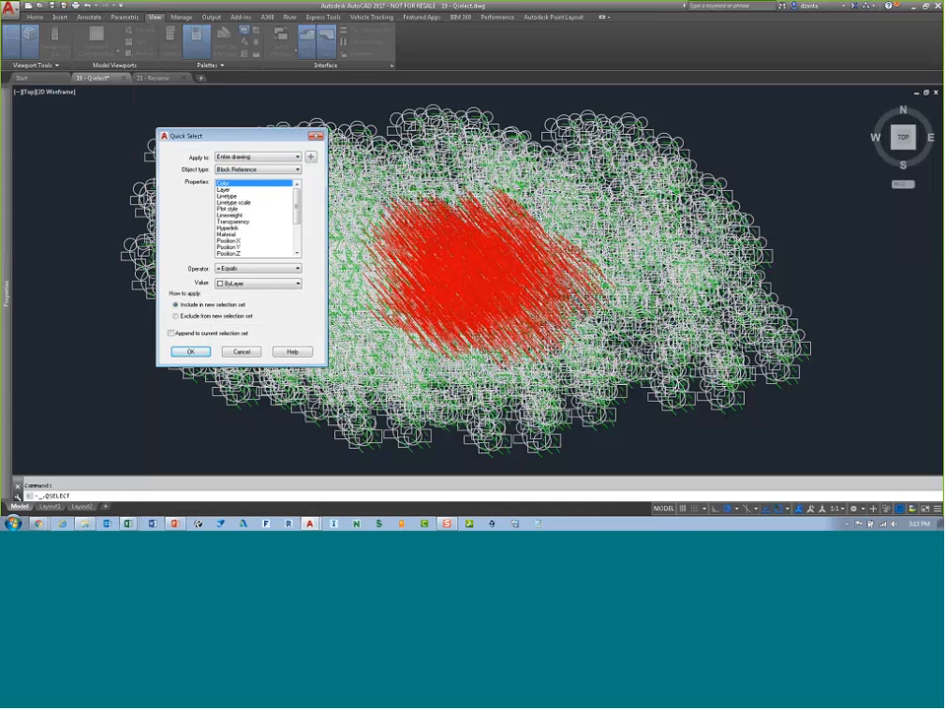
{"action": "scroll", "coordinate": [289, 234], "scroll_direction": "down", "scroll_amount": 3}
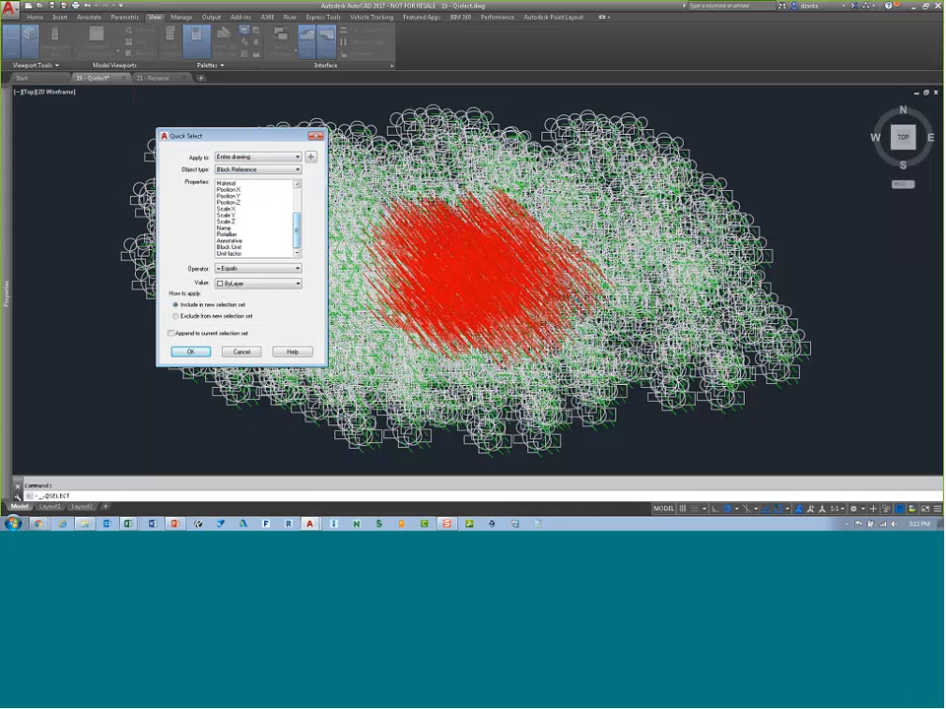
{"action": "left_click", "coordinate": [229, 228]}
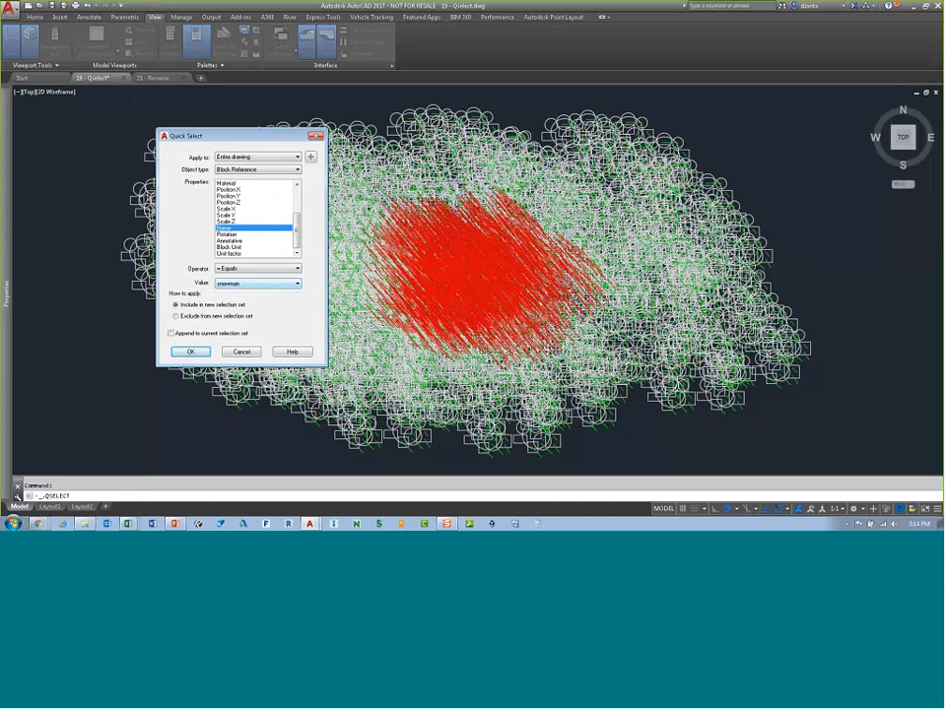
{"action": "left_click", "coordinate": [190, 352]}
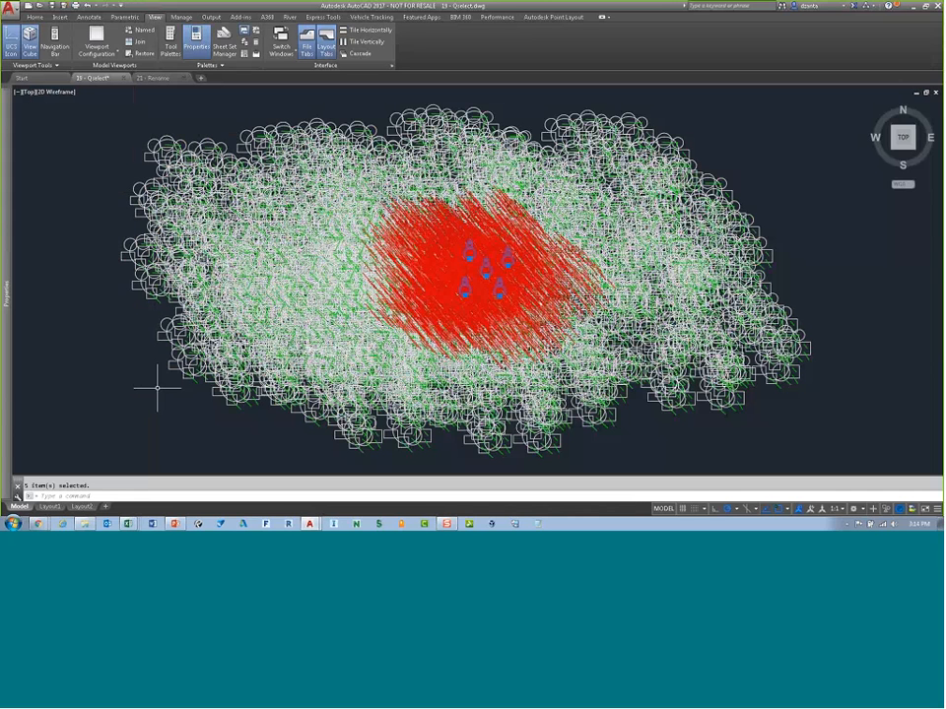
Step: Move the selected snowman blocks out to the right of the object cluster
{"action": "type", "text": "m"}
{"action": "key", "text": "Return"}
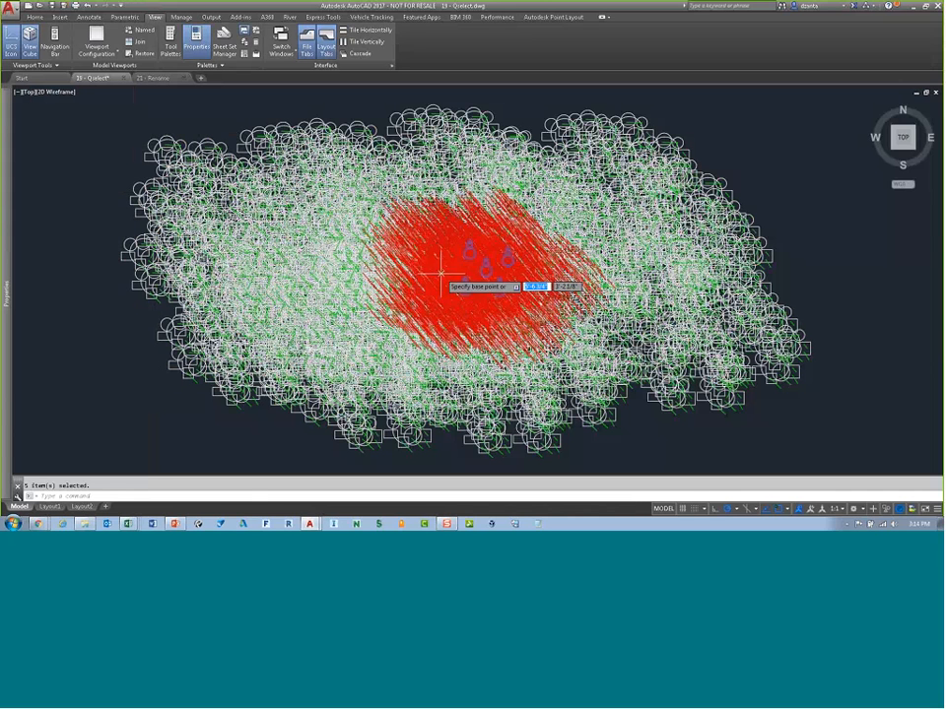
{"action": "left_click", "coordinate": [465, 268]}
{"action": "left_click", "coordinate": [816, 275]}
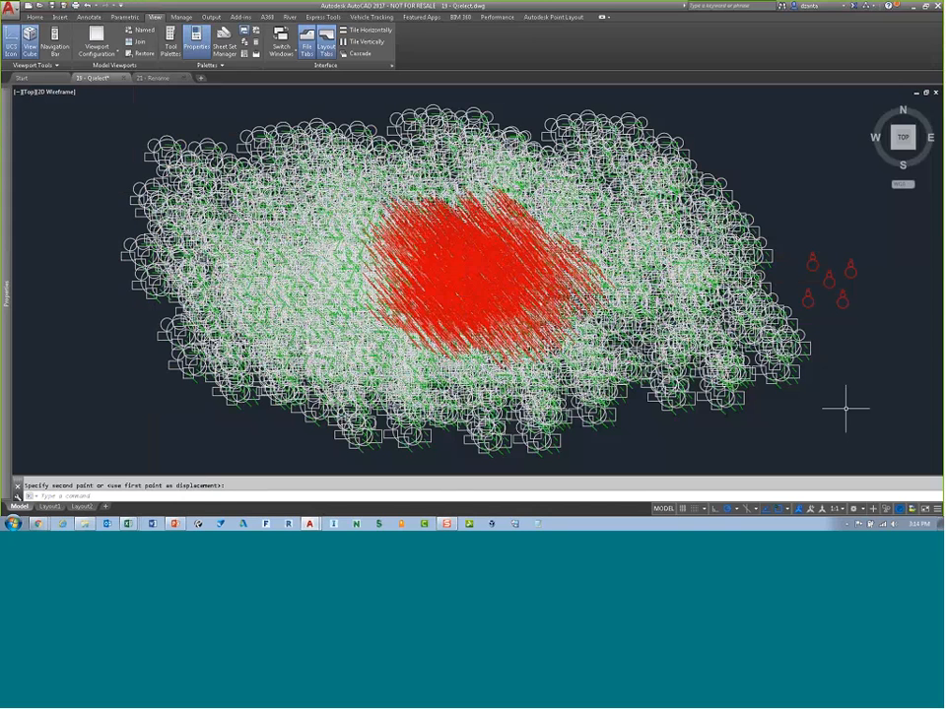
Step: Select most of the drawing with a crossing window and turn on Quick Properties in the status bar
{"action": "left_click", "coordinate": [884, 430]}
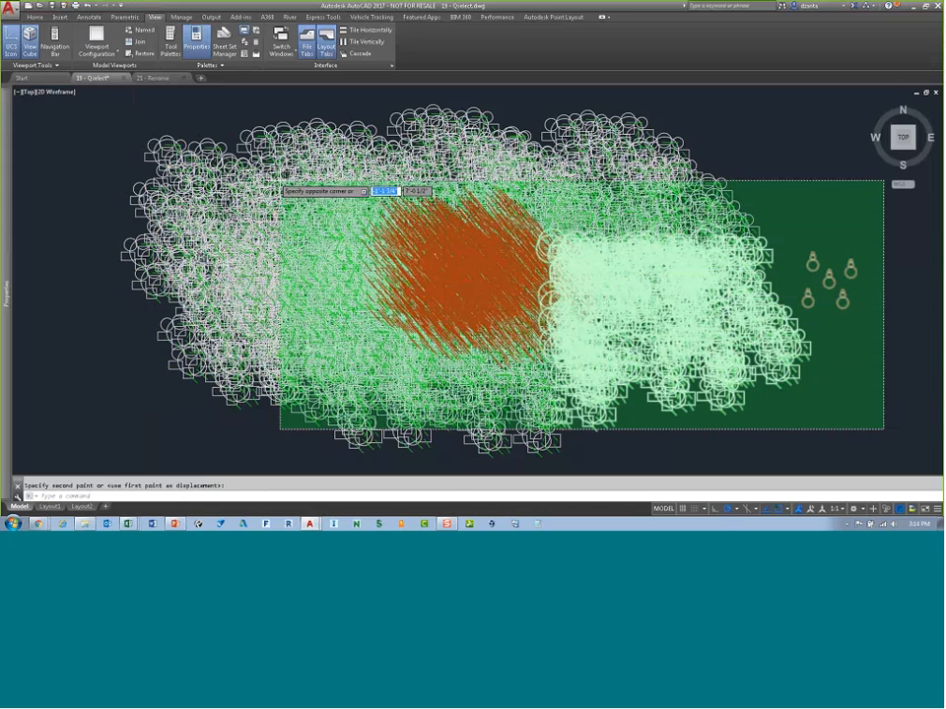
{"action": "left_click", "coordinate": [83, 110]}
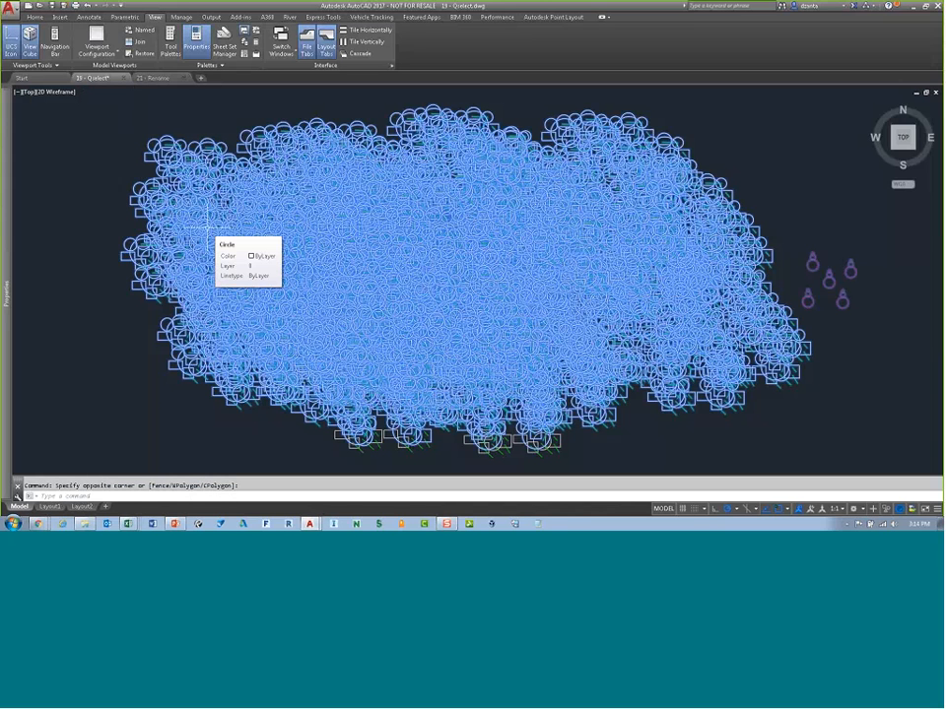
{"action": "mouse_move", "coordinate": [10, 219]}
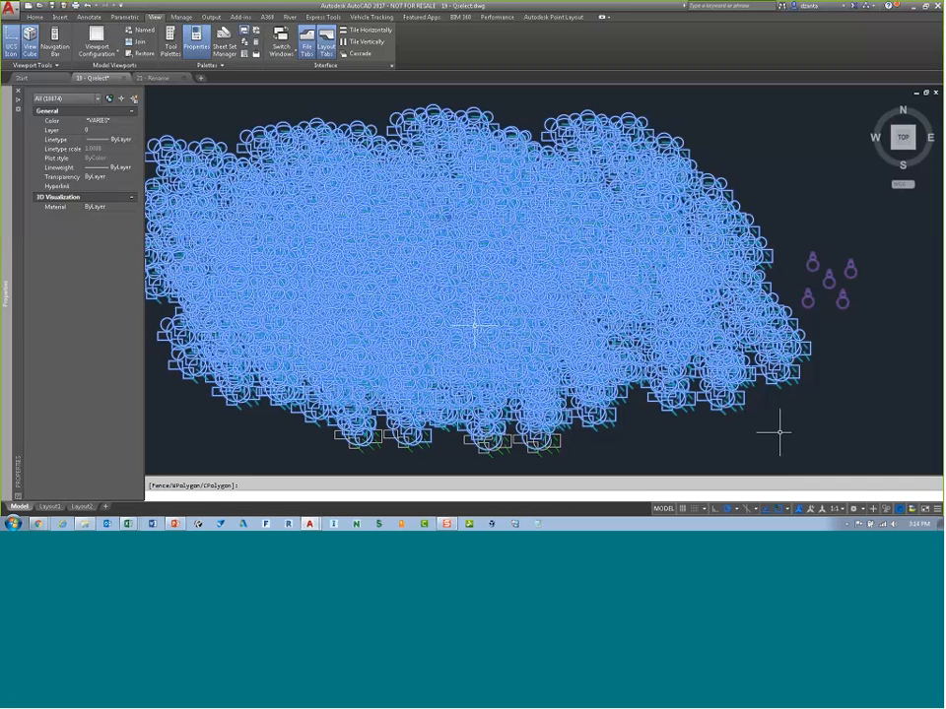
{"action": "left_click", "coordinate": [936, 508]}
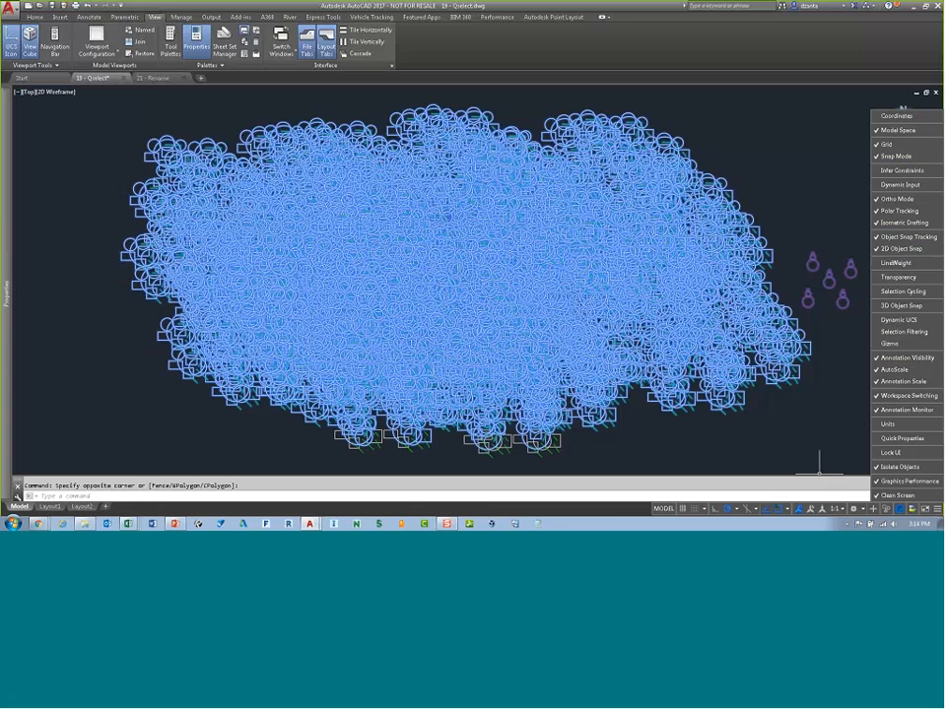
{"action": "left_click", "coordinate": [898, 438]}
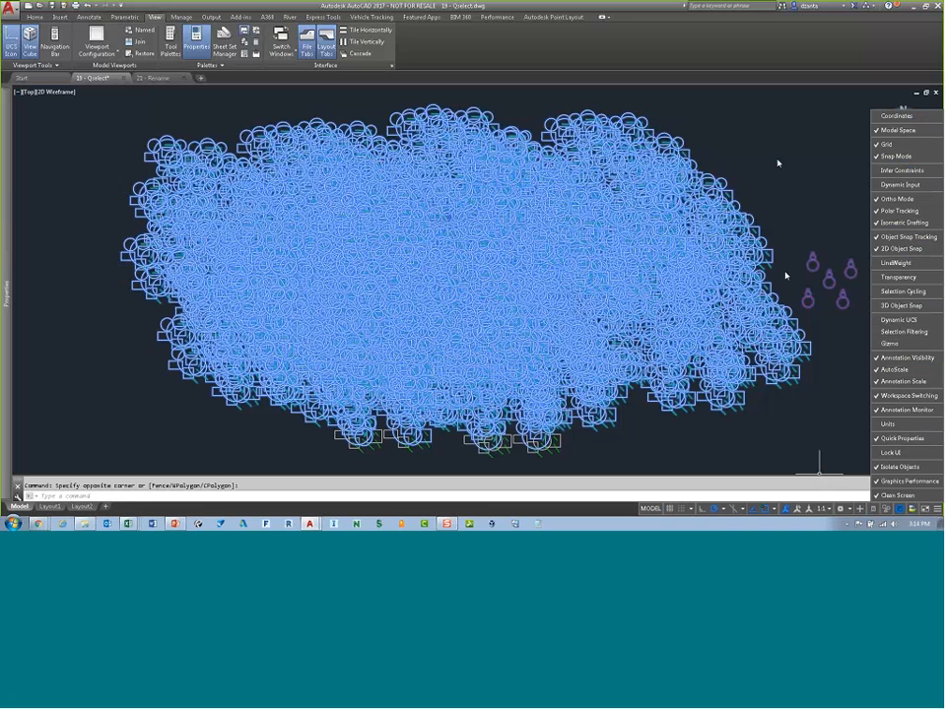
{"action": "left_click", "coordinate": [874, 509]}
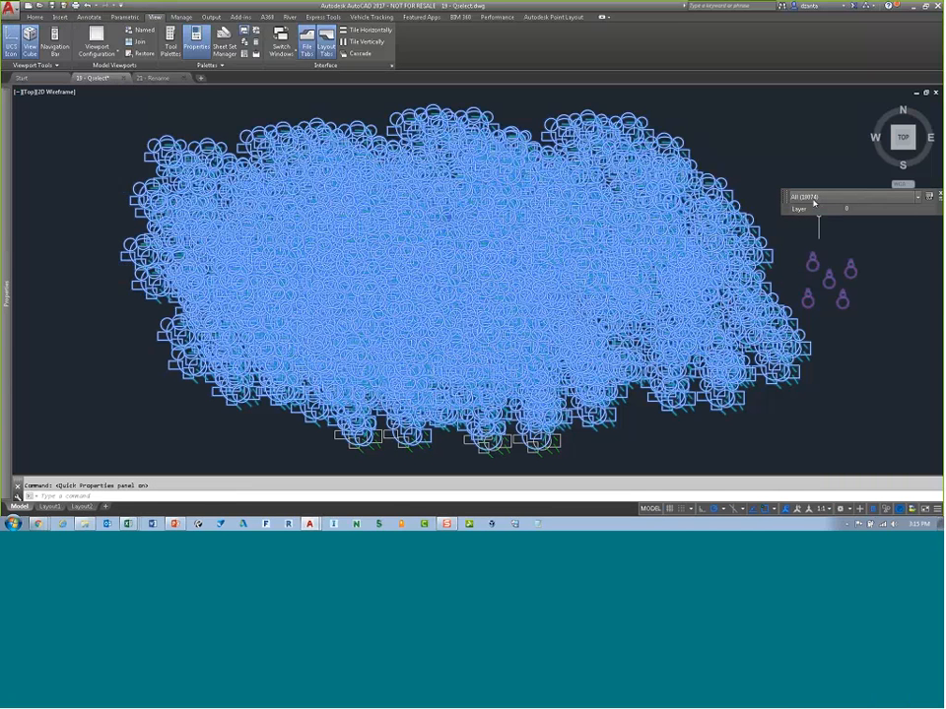
Step: Filter the Quick Properties panel to Block Reference objects, then clear the selection
{"action": "left_click", "coordinate": [814, 200]}
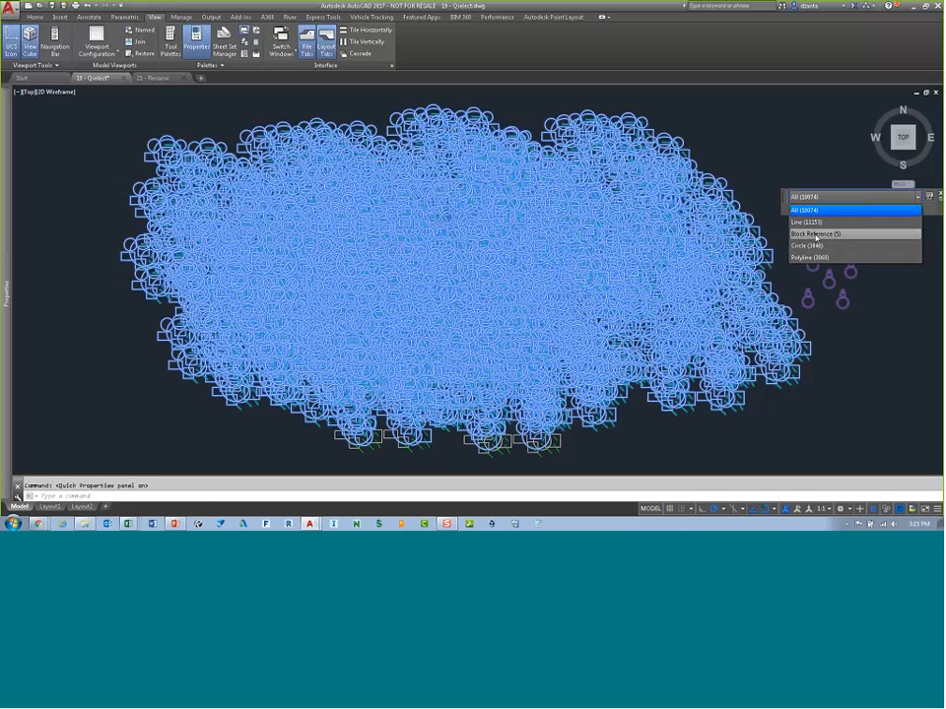
{"action": "left_click", "coordinate": [816, 235]}
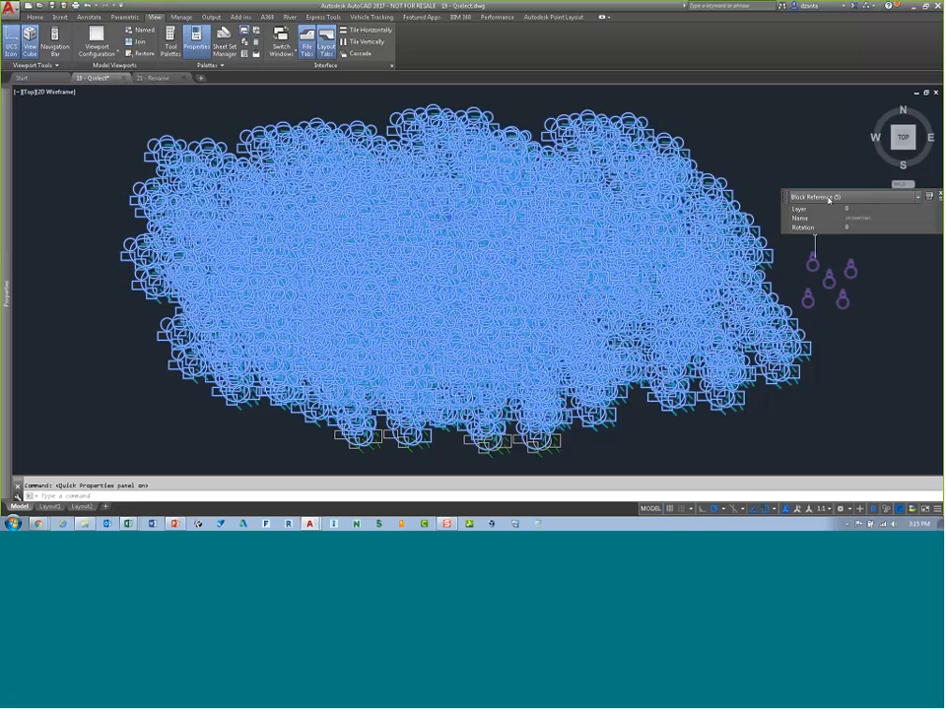
{"action": "key", "text": "Escape"}
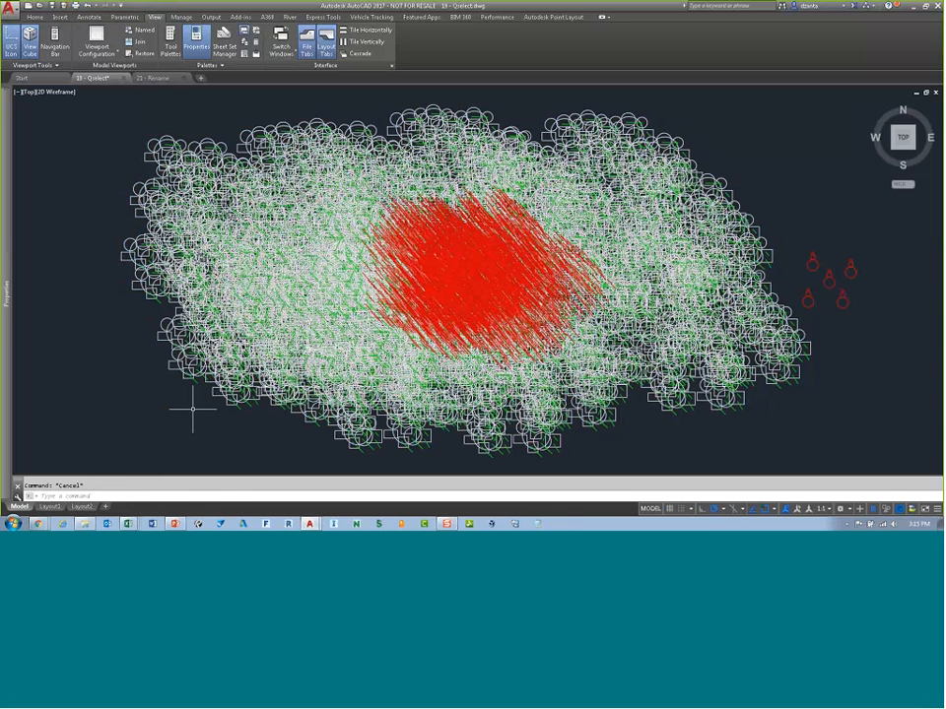
Step: Open the Run dialog and enter the command cmd /c "echo off
{"action": "key", "text": "super+r"}
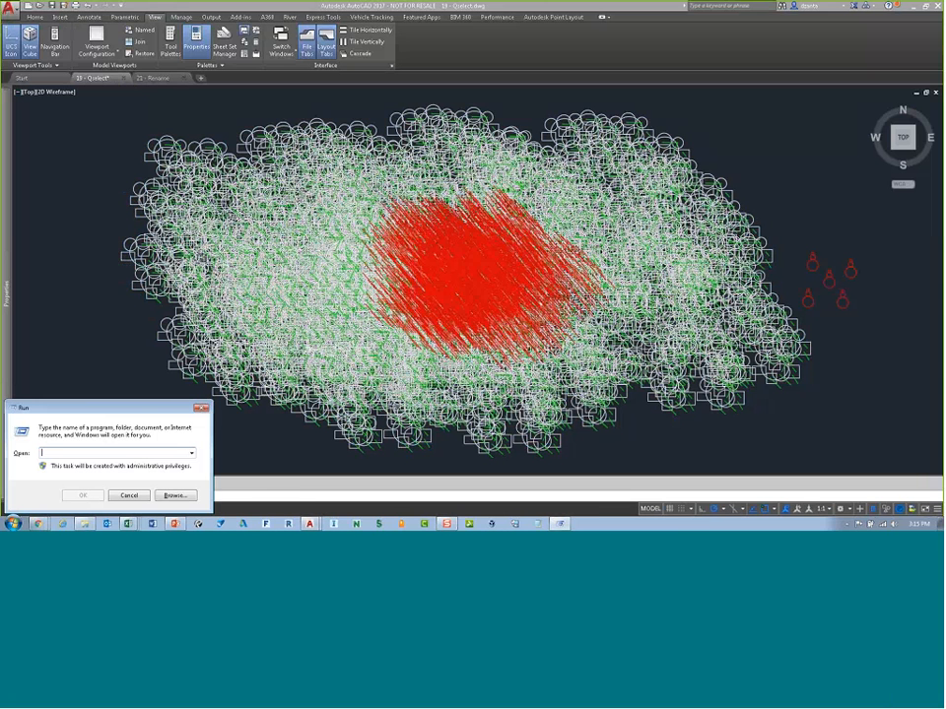
{"action": "type", "text": "cmd /c \"echo"}
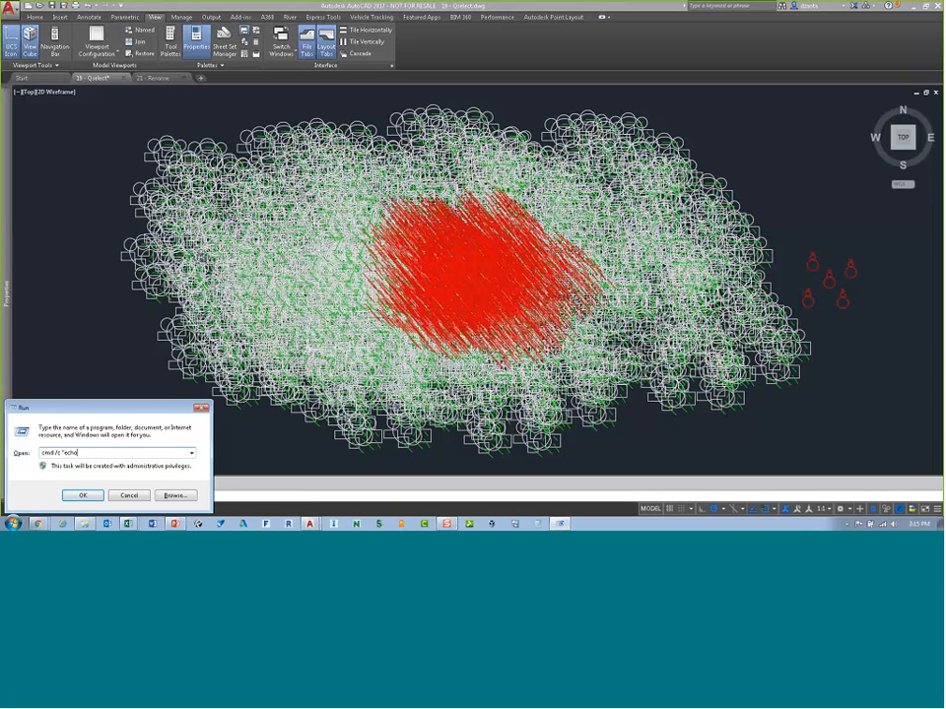
{"action": "type", "text": " off | clip\""}
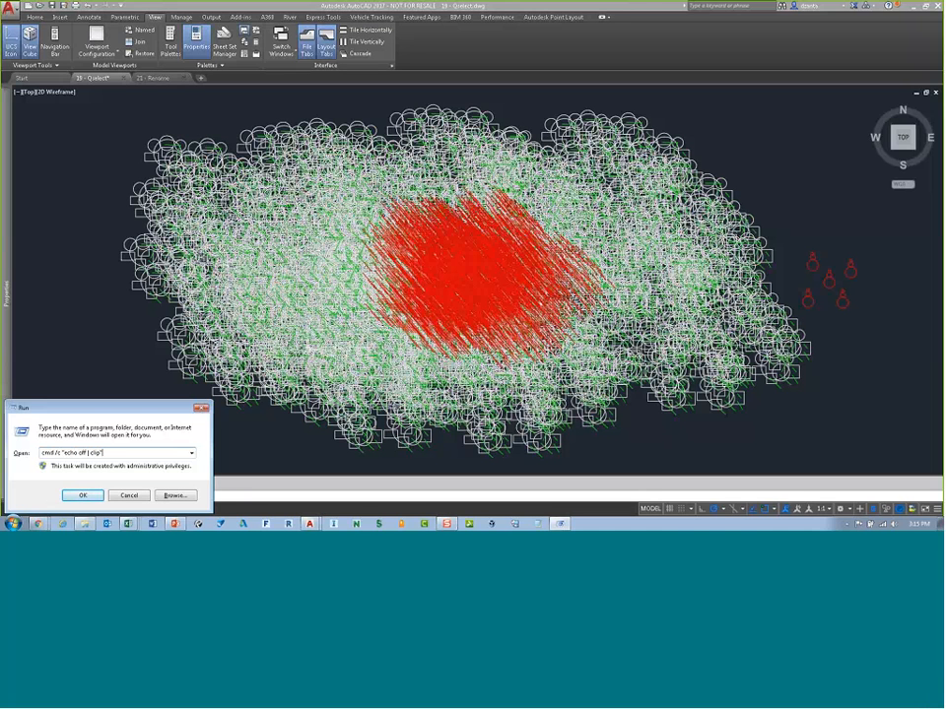
Step: Run the entered command from the Run dialog
{"action": "key", "text": "Return"}
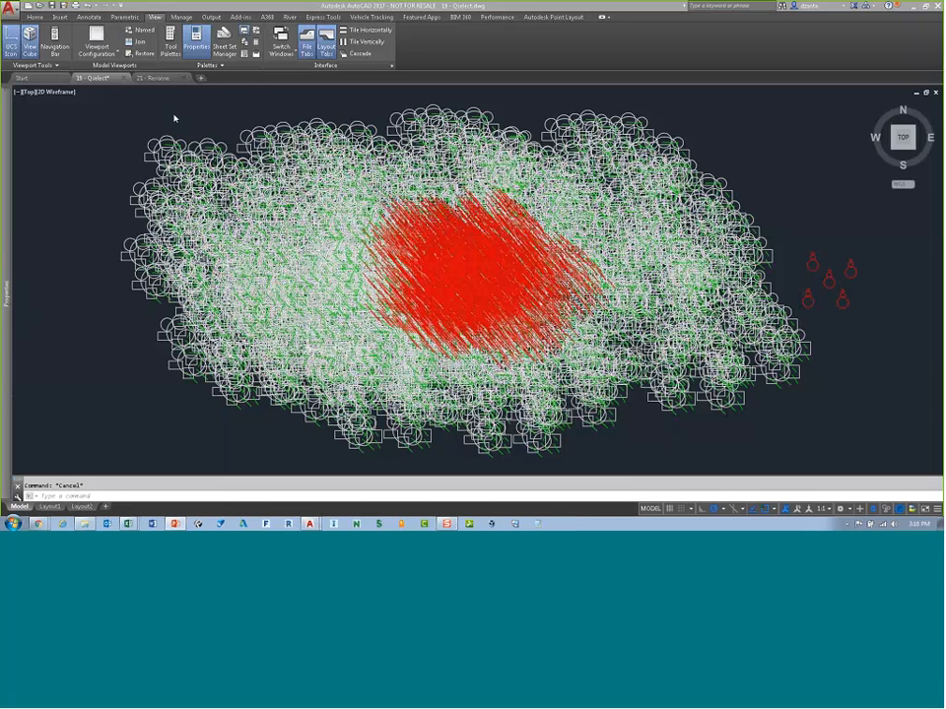
Step: Switch to the 21 - Rename drawing and open the Rename dialog, enlarging it to list Blocks
{"action": "left_click", "coordinate": [160, 78]}
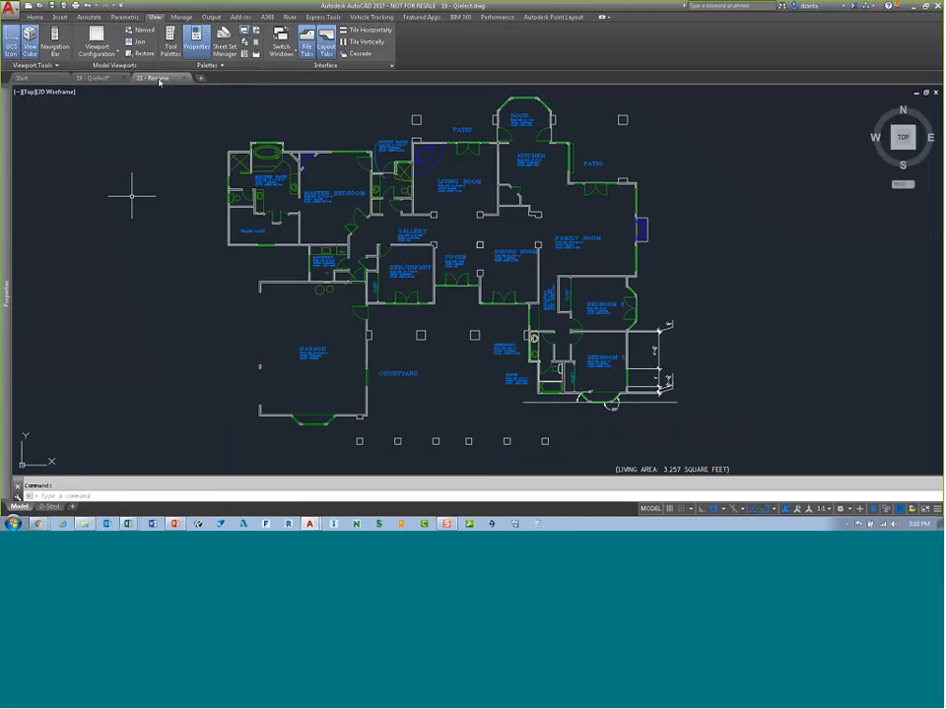
{"action": "type", "text": "ren"}
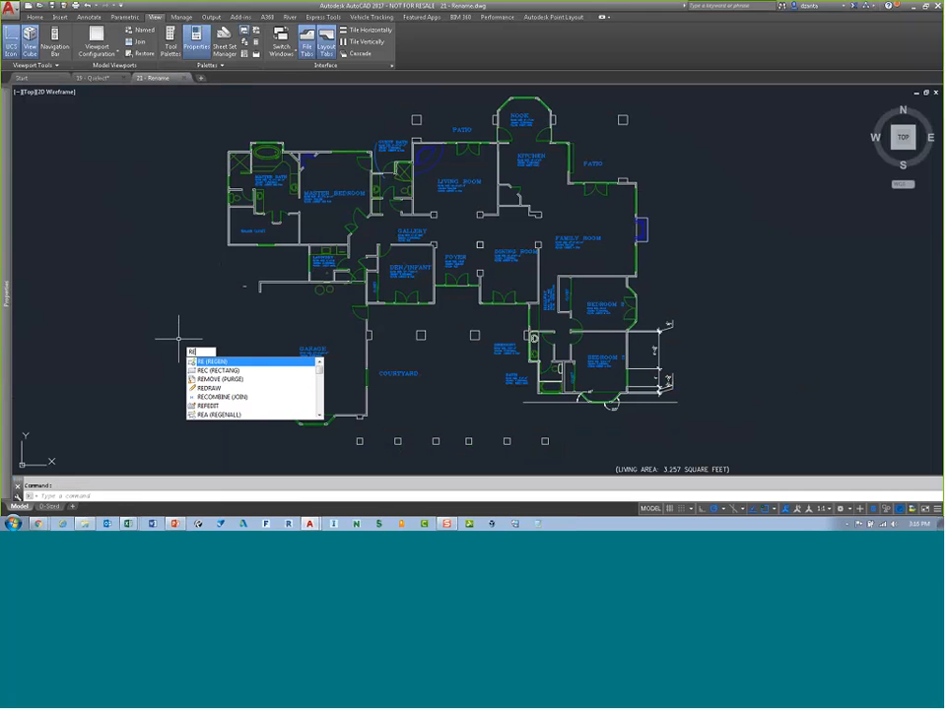
{"action": "key", "text": "Return"}
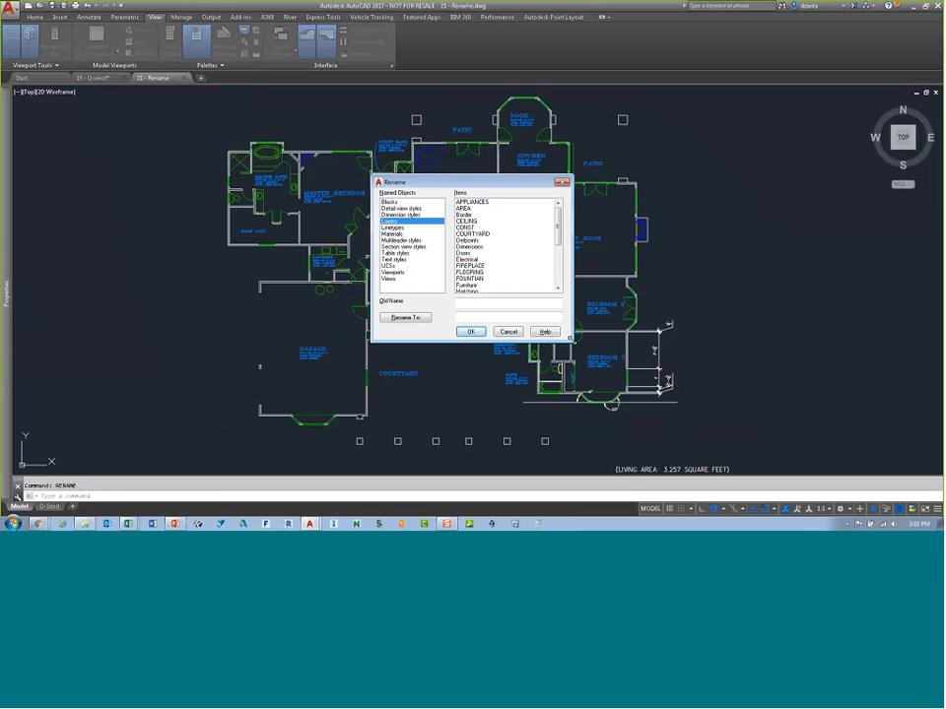
{"action": "left_click_drag", "start_coordinate": [570, 338], "coordinate": [680, 411]}
{"action": "left_click_drag", "start_coordinate": [540, 182], "coordinate": [429, 183]}
{"action": "left_click", "coordinate": [343, 201]}
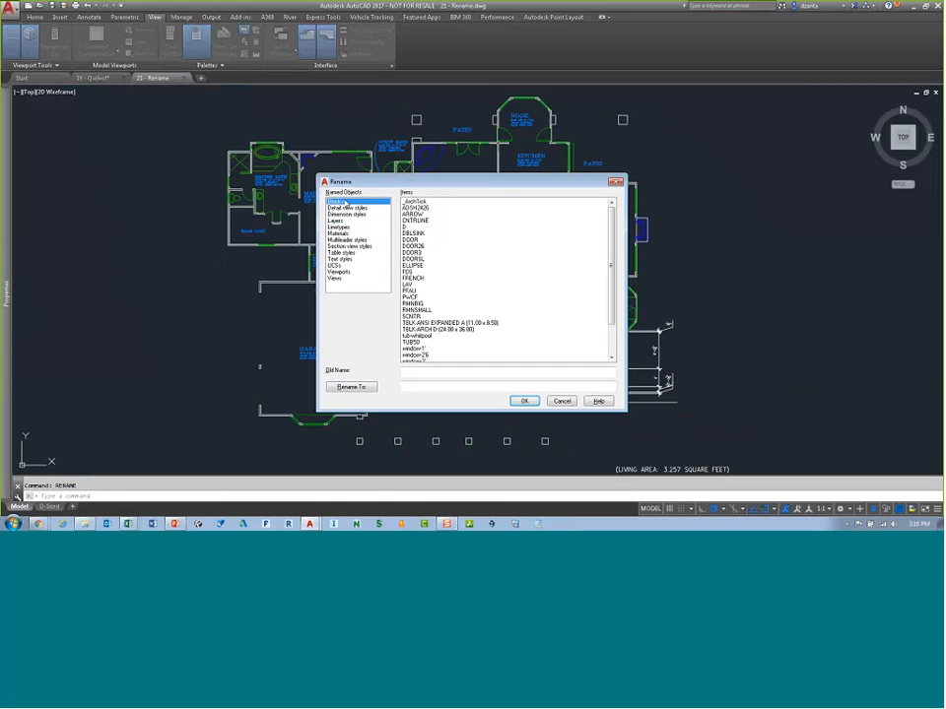
Step: Browse the named object categories in the Rename dialog, returning to Blocks
{"action": "left_click", "coordinate": [344, 208]}
{"action": "left_click", "coordinate": [344, 214]}
{"action": "left_click", "coordinate": [341, 228]}
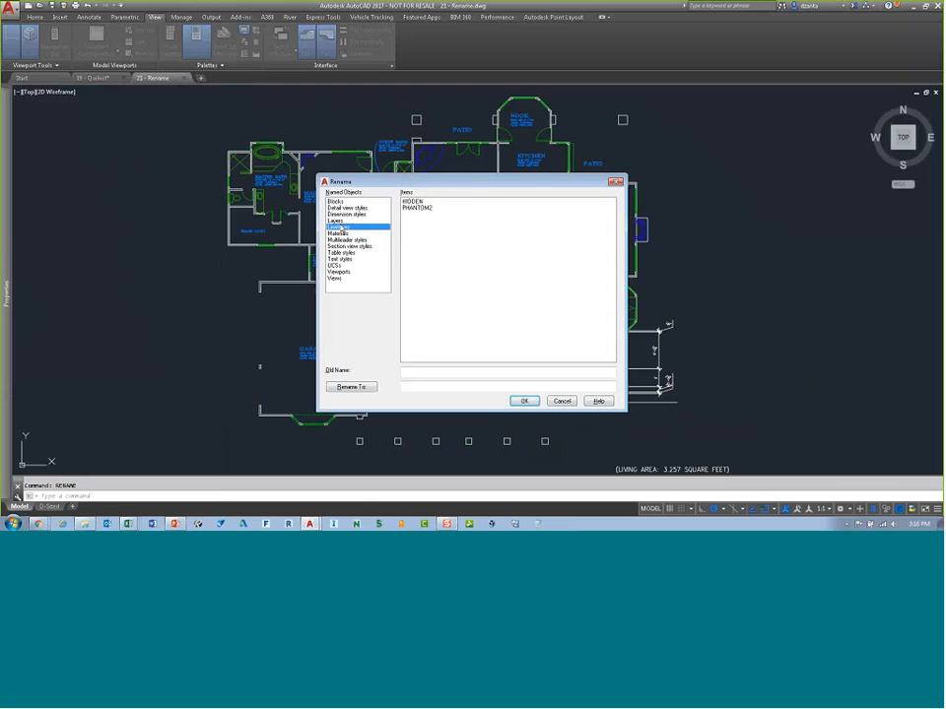
{"action": "key", "text": "Down"}
{"action": "left_click", "coordinate": [338, 201]}
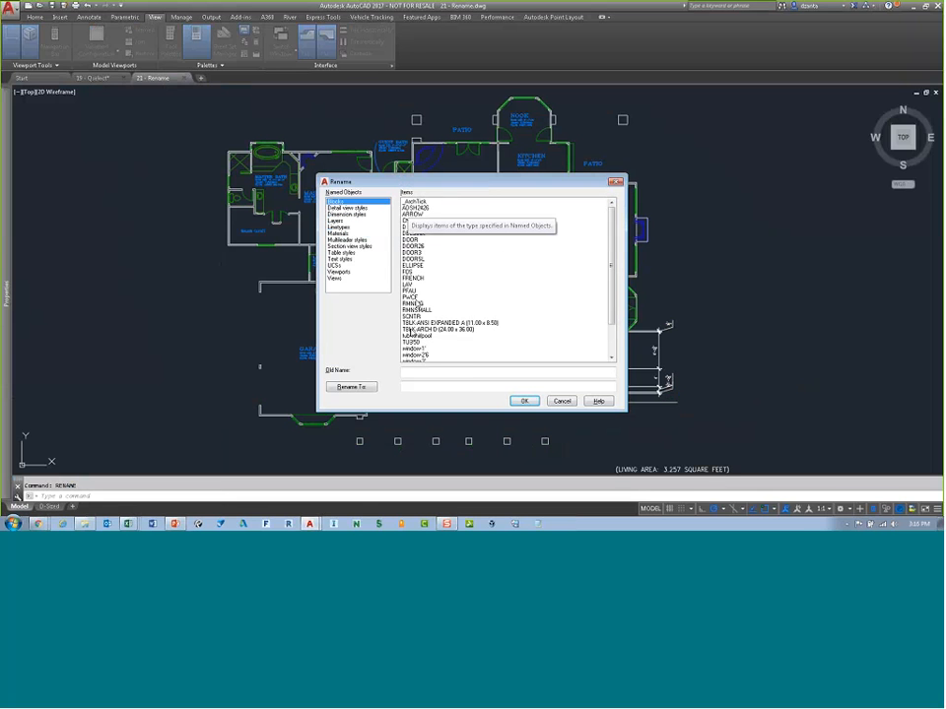
Step: Rename the DOOR block to DR999
{"action": "left_click", "coordinate": [410, 240]}
{"action": "left_click", "coordinate": [423, 388]}
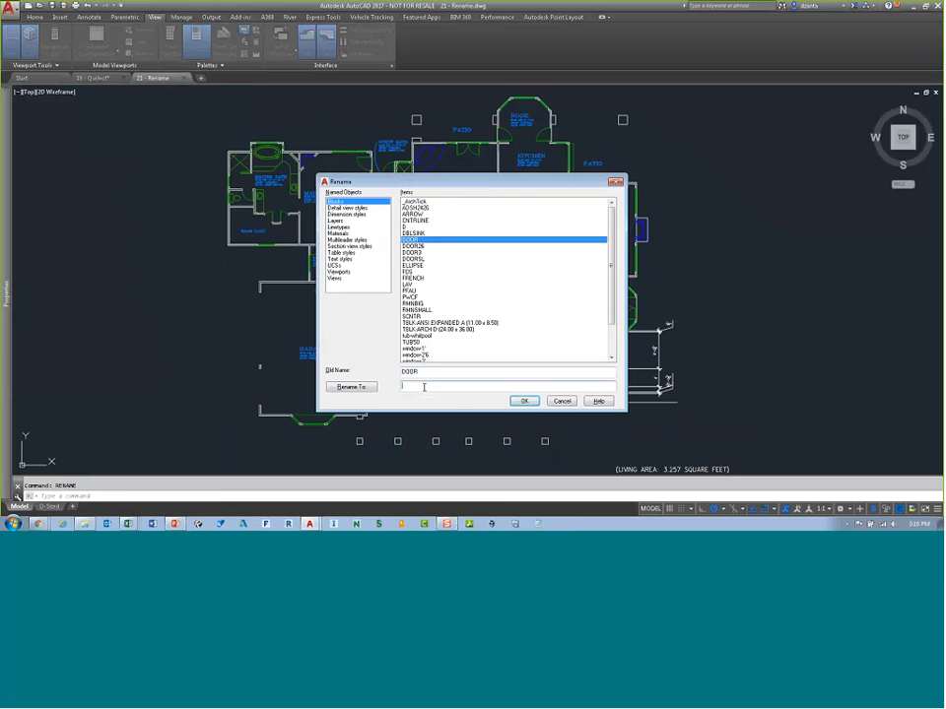
{"action": "type", "text": "DR999"}
{"action": "left_click", "coordinate": [352, 388]}
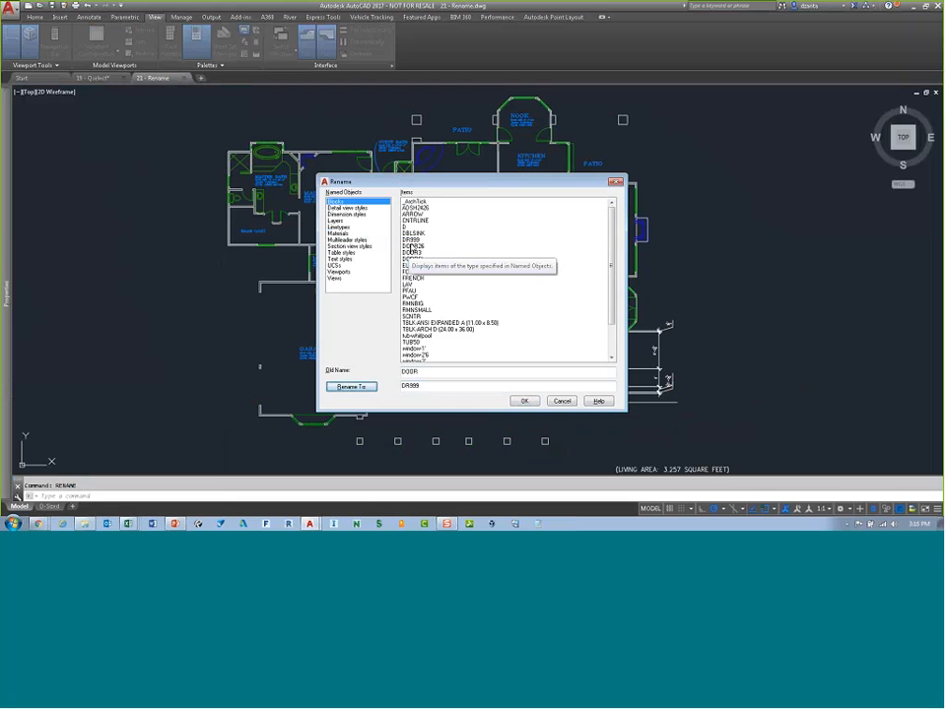
{"action": "left_click", "coordinate": [425, 386]}
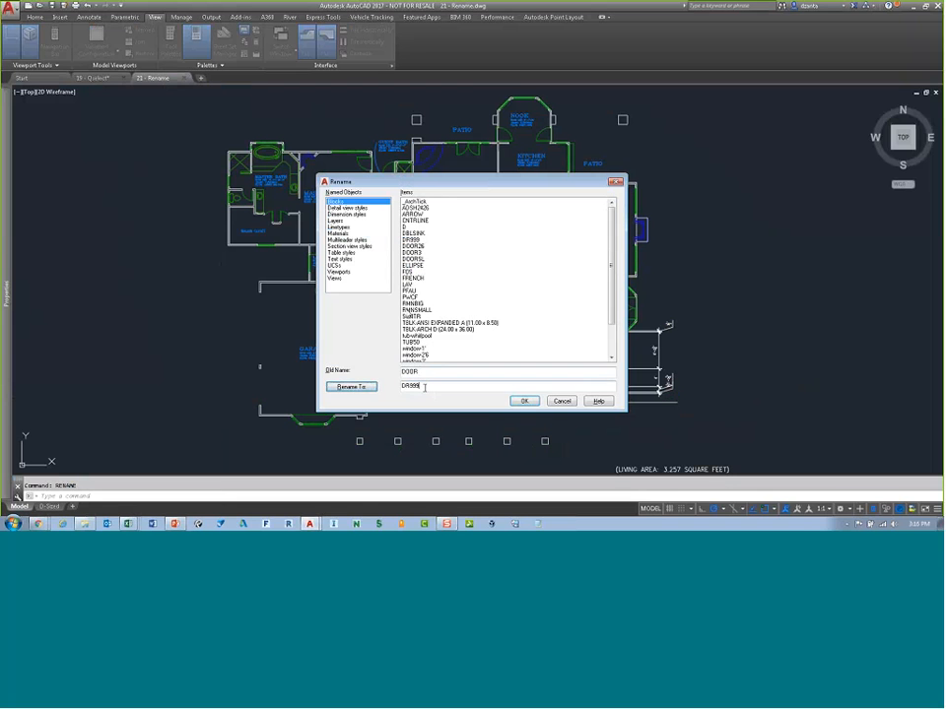
{"action": "key", "text": "BackSpace"}
{"action": "left_click", "coordinate": [525, 400]}
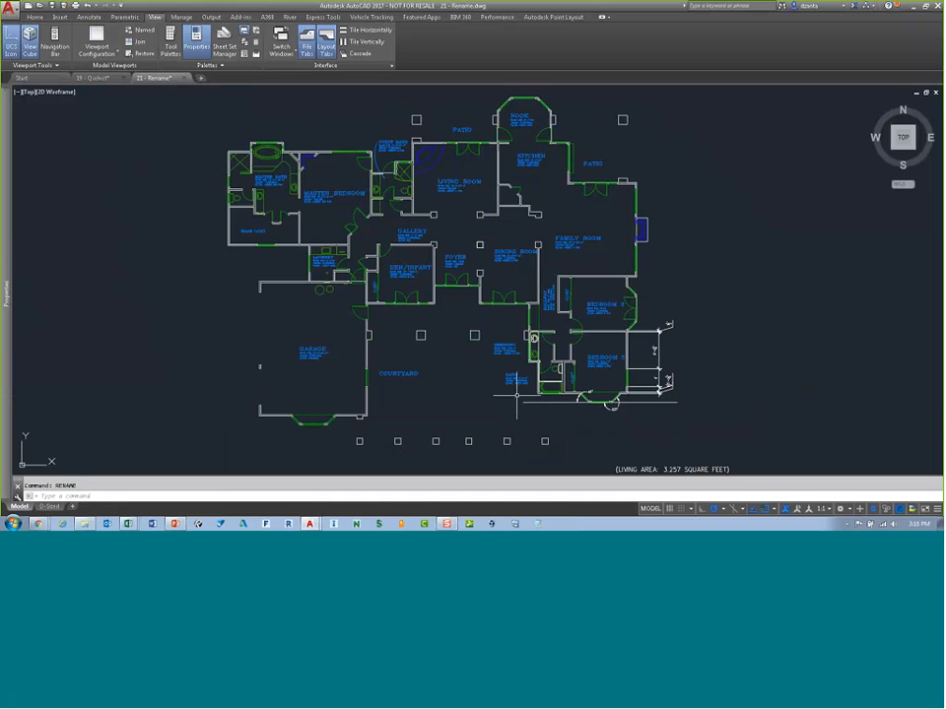
Step: Reopen Rename and rename the DR999 block to DR99
{"action": "key", "text": "Return"}
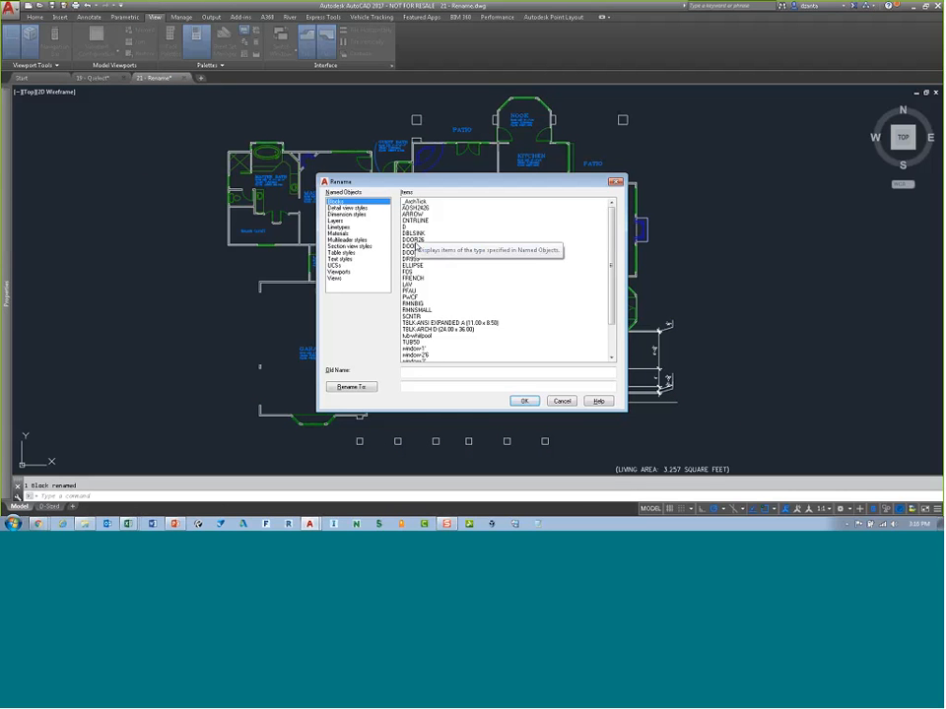
{"action": "left_click", "coordinate": [412, 258]}
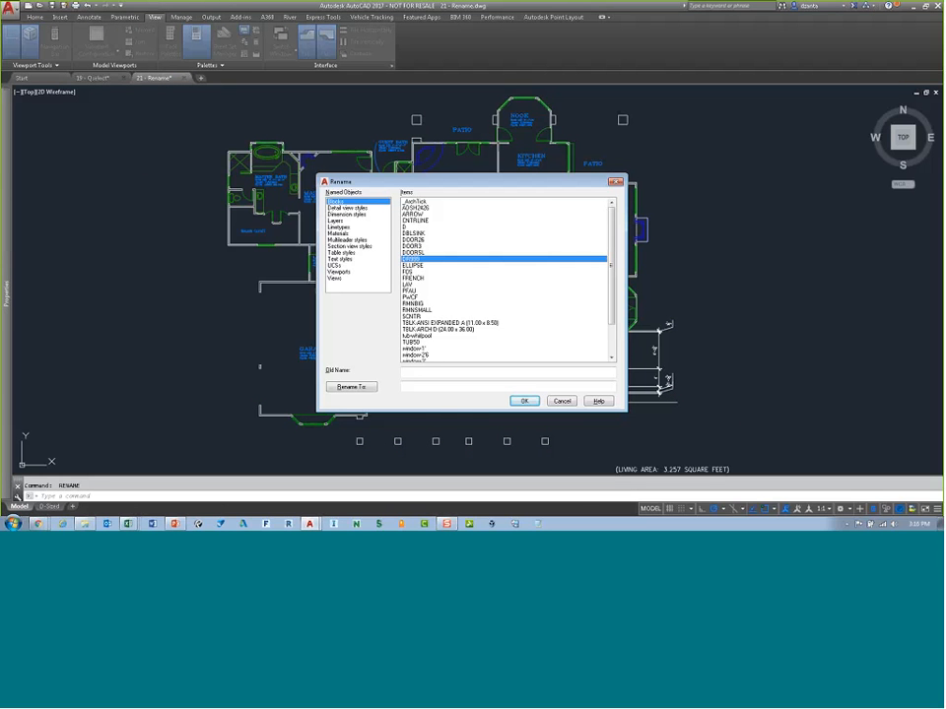
{"action": "left_click", "coordinate": [431, 387]}
{"action": "type", "text": "DR"}
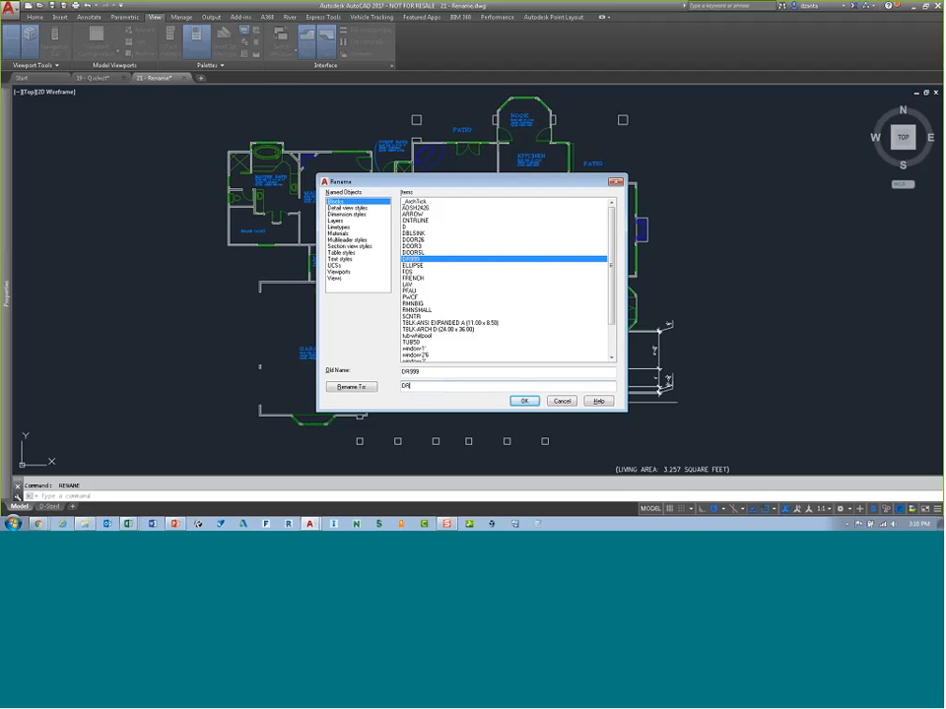
{"action": "type", "text": "99"}
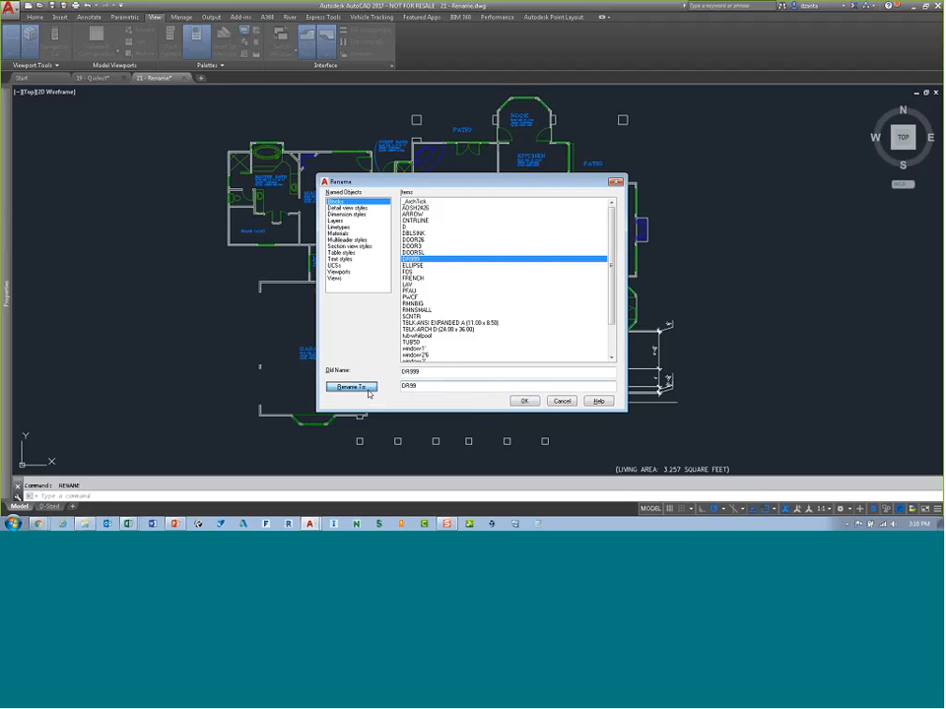
{"action": "left_click", "coordinate": [366, 388]}
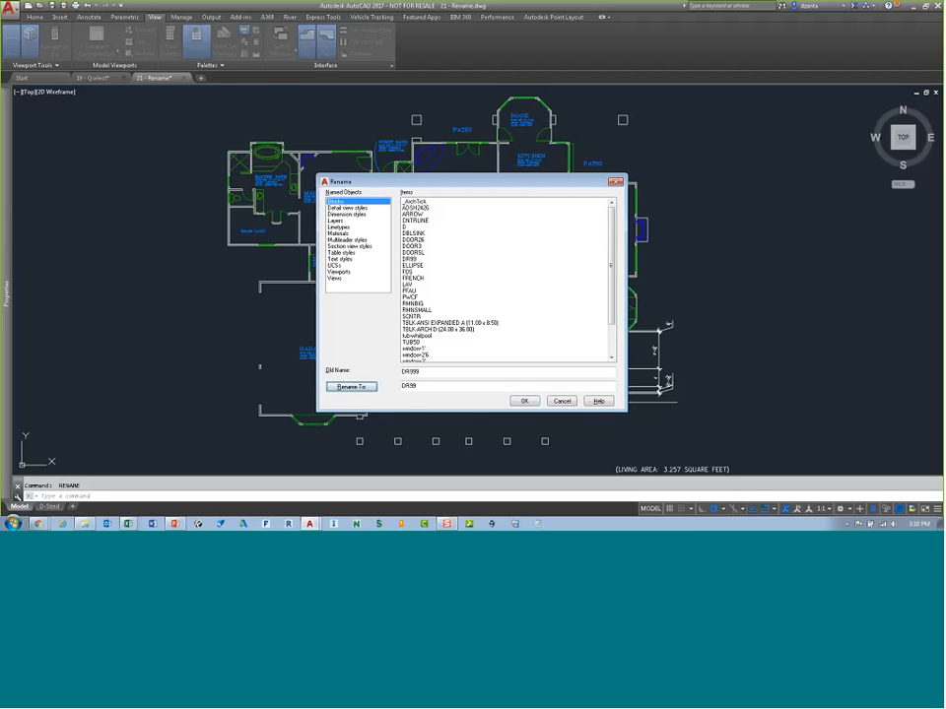
{"action": "key", "text": "Return"}
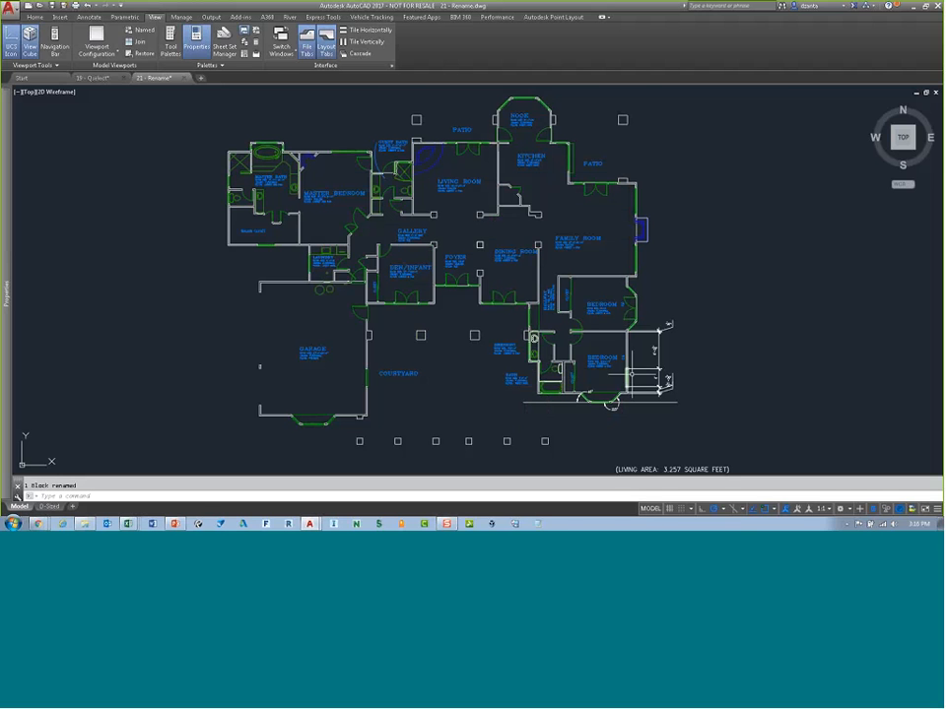
Step: Zoom and pan around the floor plan to inspect the family room and master bath areas
{"action": "middle_click_drag", "start_coordinate": [673, 379], "coordinate": [572, 353]}
{"action": "scroll", "coordinate": [550, 323], "scroll_direction": "up", "scroll_amount": 3}
{"action": "middle_click_drag", "start_coordinate": [551, 249], "coordinate": [512, 286]}
{"action": "scroll", "coordinate": [550, 306], "scroll_direction": "up", "scroll_amount": 5}
{"action": "middle_click_drag", "start_coordinate": [530, 196], "coordinate": [543, 322]}
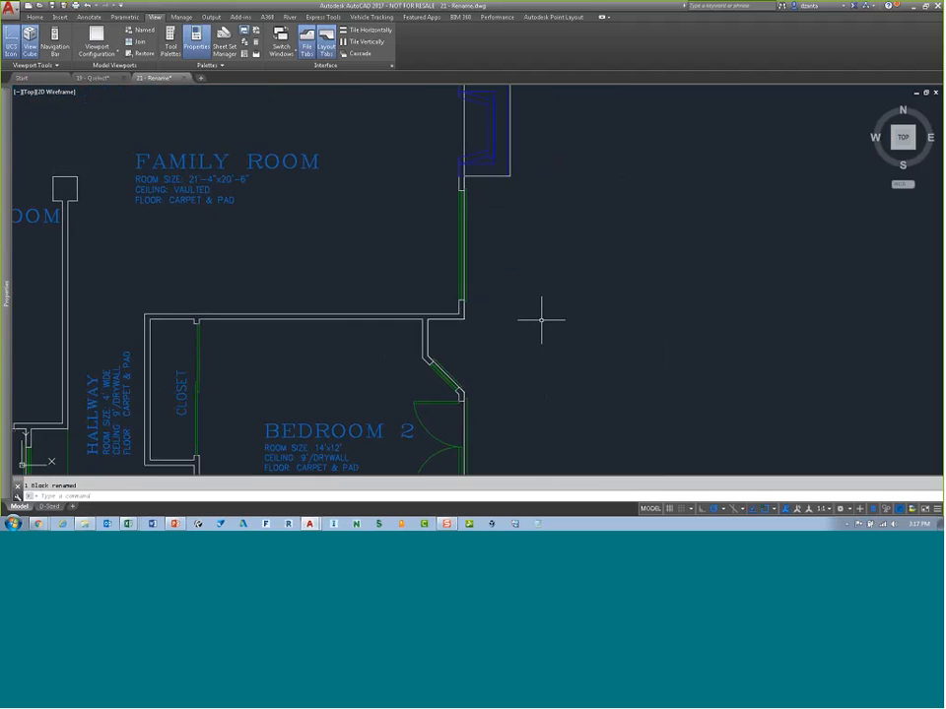
{"action": "scroll", "coordinate": [543, 322], "scroll_direction": "down", "scroll_amount": 3}
{"action": "mouse_move", "coordinate": [557, 254]}
{"action": "middle_mouse_down"}
{"action": "mouse_move", "coordinate": [602, 331]}
{"action": "mouse_move", "coordinate": [686, 416]}
{"action": "mouse_move", "coordinate": [749, 455]}
{"action": "mouse_move", "coordinate": [773, 457]}
{"action": "middle_mouse_up"}
{"action": "mouse_move", "coordinate": [482, 268]}
{"action": "middle_mouse_down"}
{"action": "mouse_move", "coordinate": [648, 312]}
{"action": "mouse_move", "coordinate": [781, 302]}
{"action": "middle_mouse_up"}
{"action": "middle_click_drag", "start_coordinate": [460, 306], "coordinate": [690, 307]}
{"action": "scroll", "coordinate": [469, 281], "scroll_direction": "up", "scroll_amount": 2}
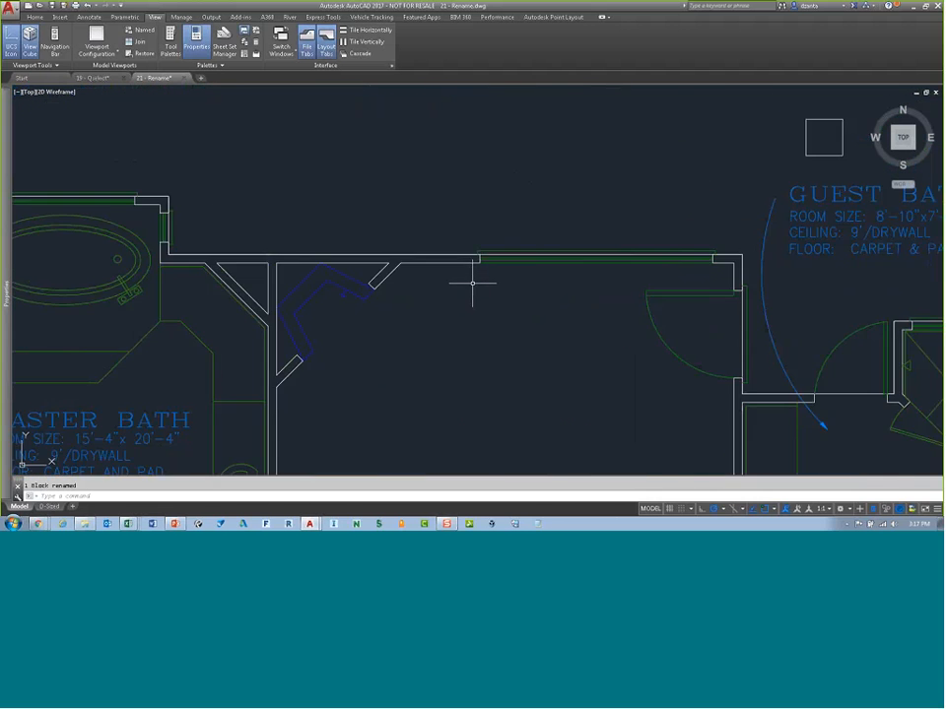
{"action": "scroll", "coordinate": [506, 297], "scroll_direction": "down", "scroll_amount": 1}
{"action": "middle_click_drag", "start_coordinate": [506, 297], "coordinate": [555, 295]}
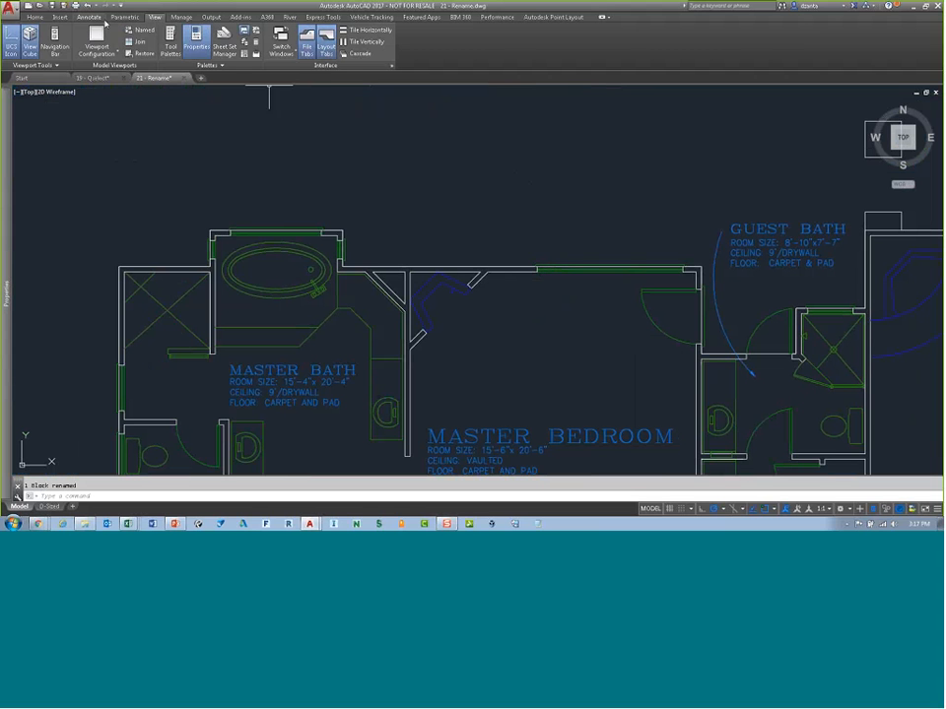
Step: Quick-dimension the master bath's upper wall, accepting a 1:1 annotation scale
{"action": "left_click", "coordinate": [86, 17]}
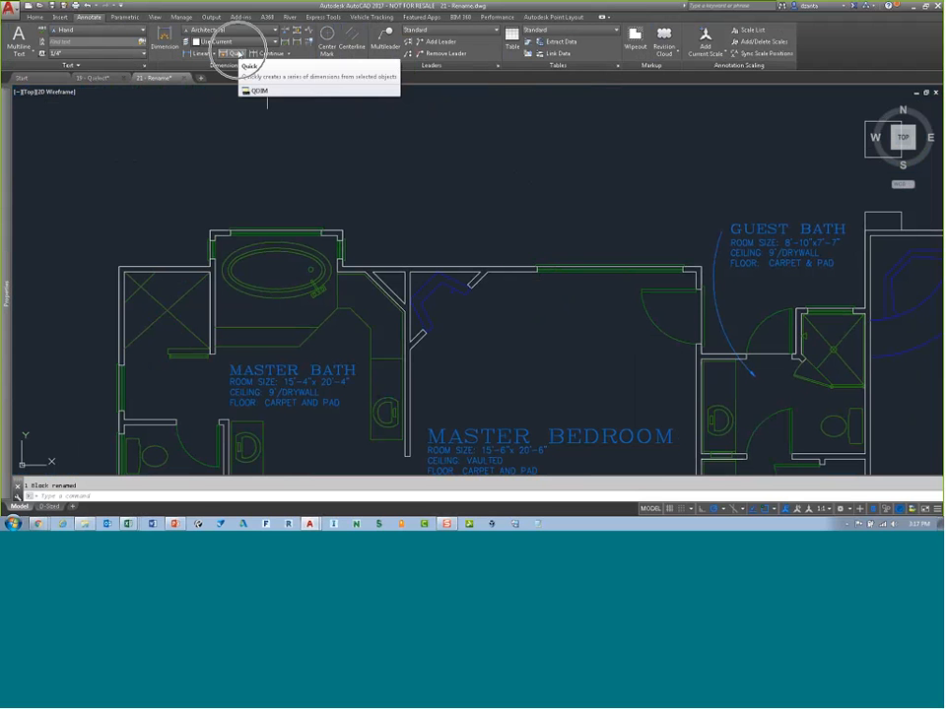
{"action": "left_click", "coordinate": [238, 55]}
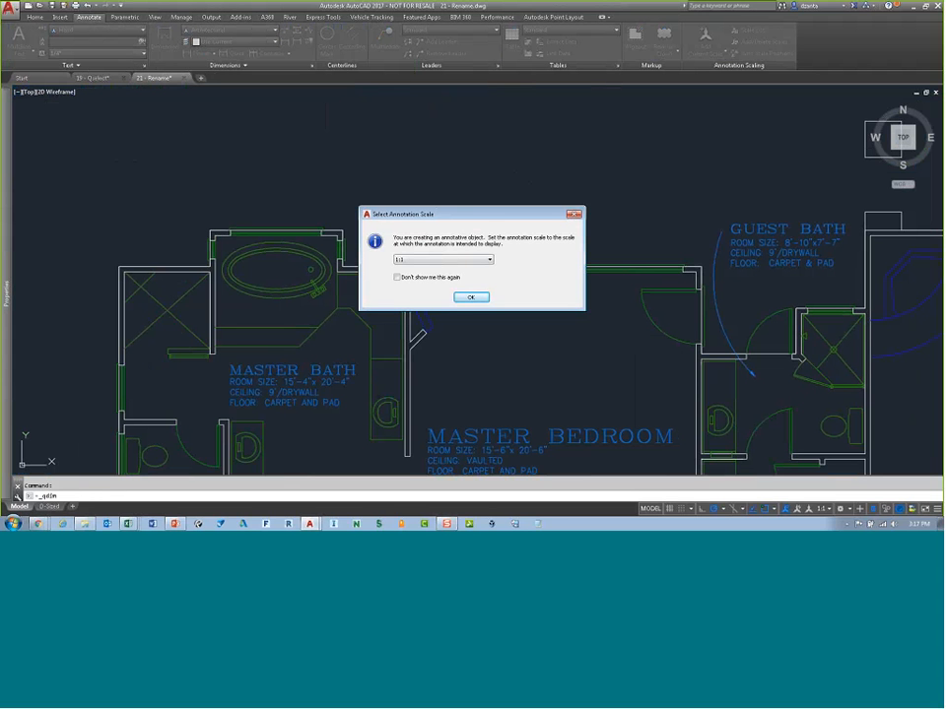
{"action": "key", "text": "Return"}
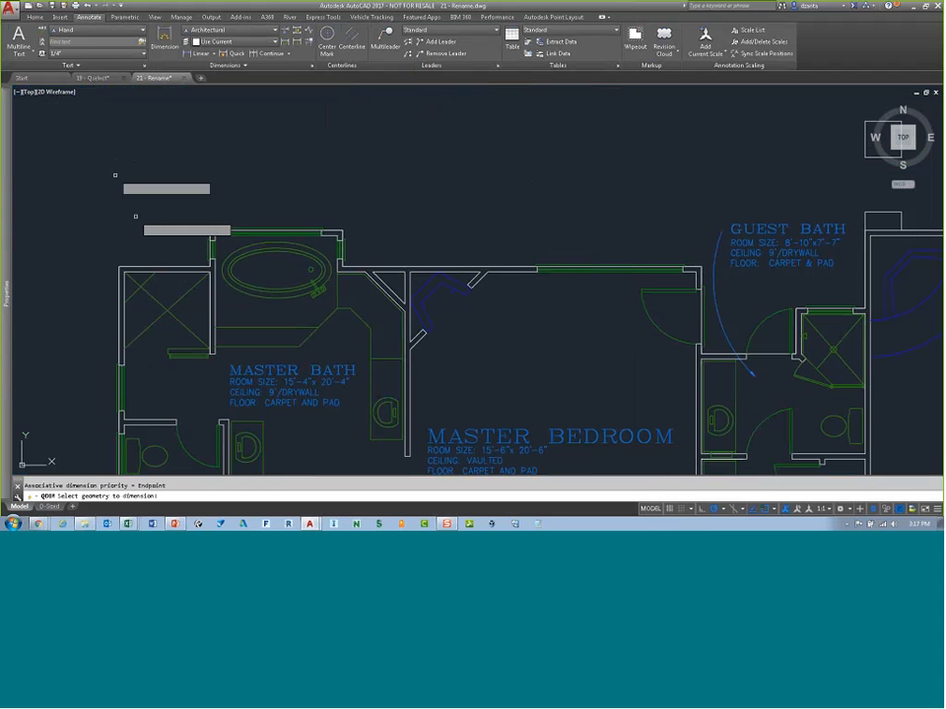
{"action": "left_click", "coordinate": [89, 186]}
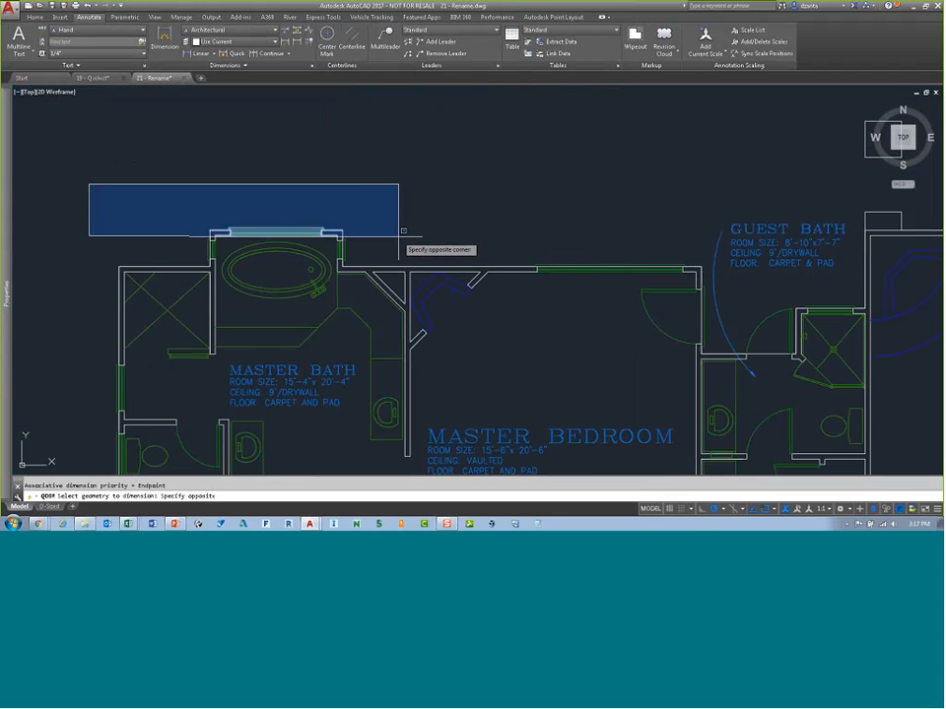
{"action": "left_click", "coordinate": [398, 237]}
{"action": "key", "text": "Return"}
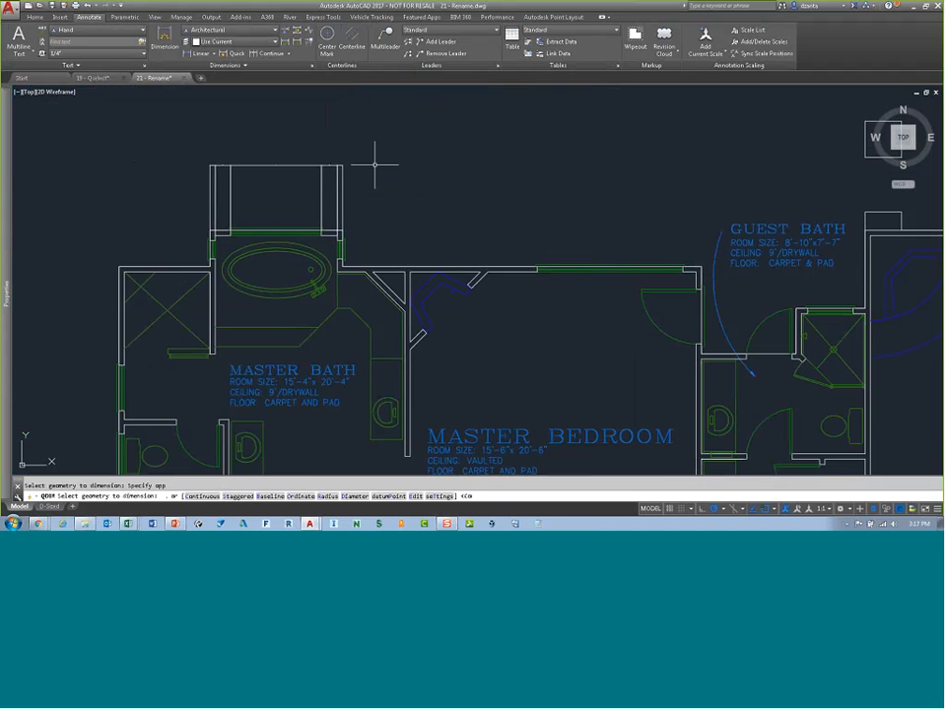
Step: Set the current dimension style to Standard
{"action": "scroll", "coordinate": [270, 166], "scroll_direction": "up", "scroll_amount": 2}
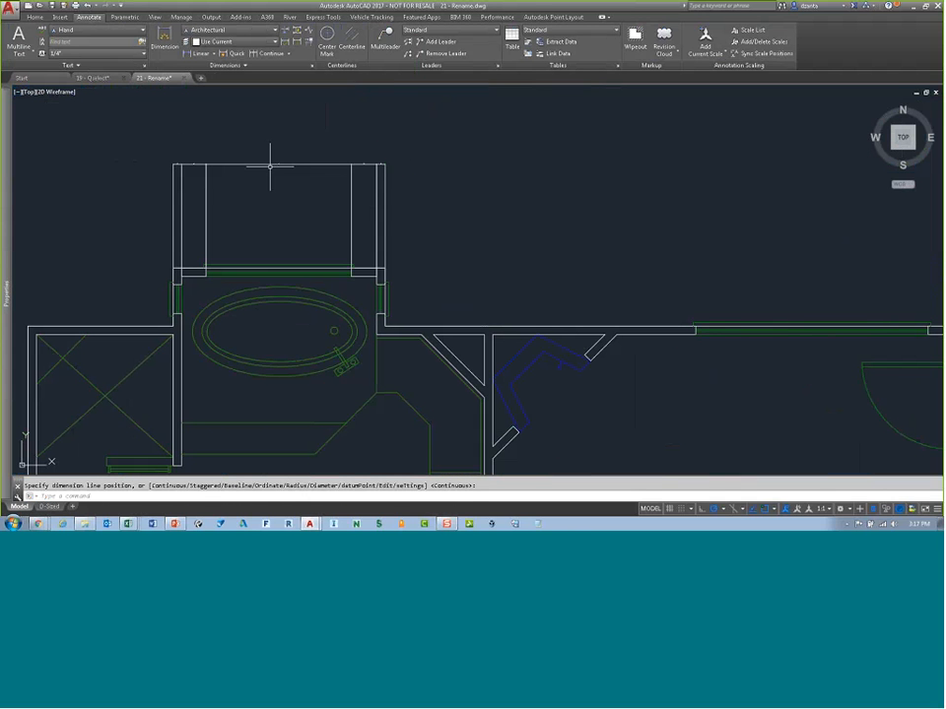
{"action": "left_click", "coordinate": [231, 31]}
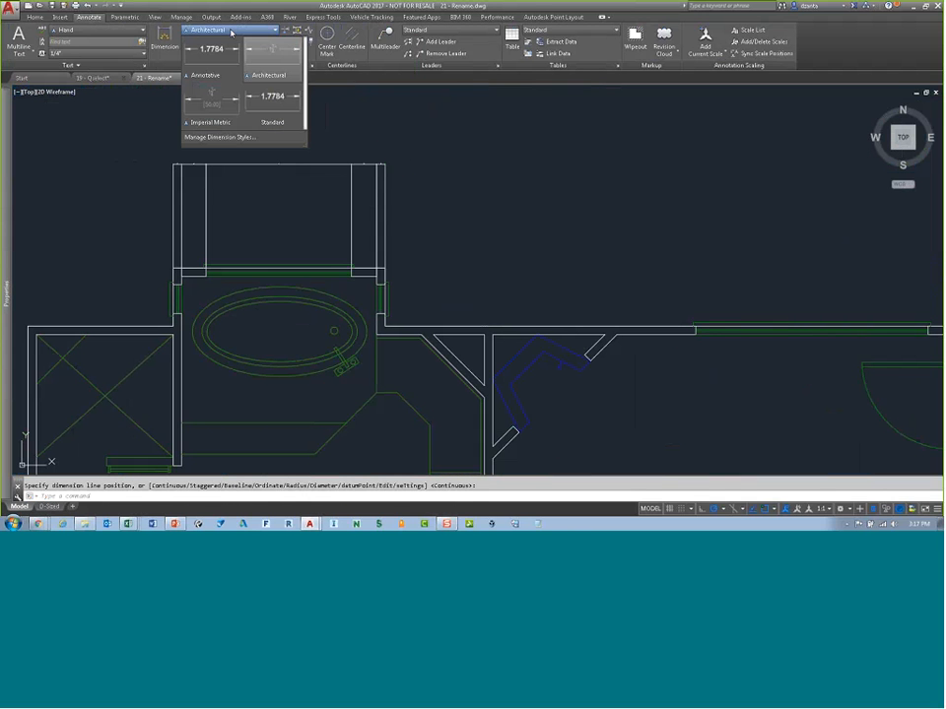
{"action": "left_click", "coordinate": [279, 106]}
Step: Select and delete the quick dimensions above the master bath
{"action": "left_click", "coordinate": [406, 144]}
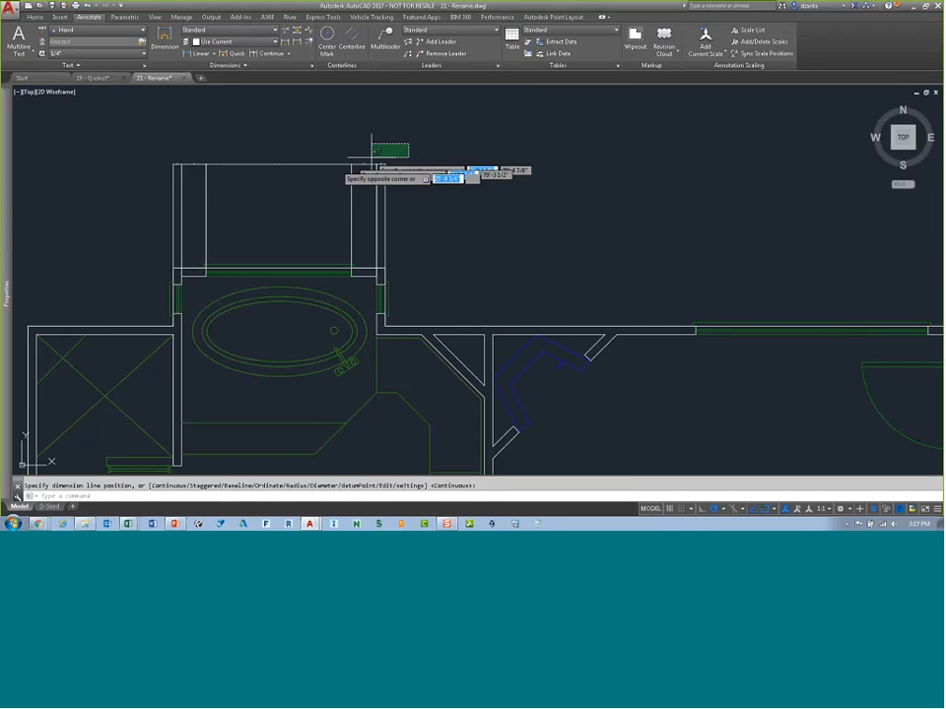
{"action": "left_click", "coordinate": [168, 192]}
{"action": "key", "text": "Delete"}
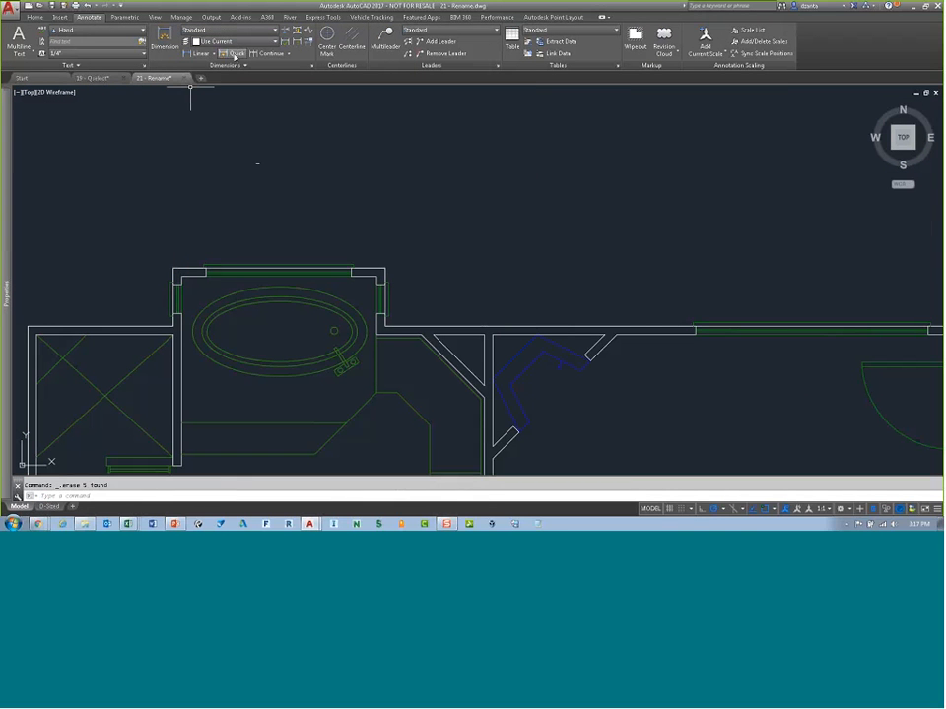
Step: Quick-dimension the master bath's upper wall again using a window selection
{"action": "left_click", "coordinate": [89, 200]}
{"action": "left_click", "coordinate": [428, 279]}
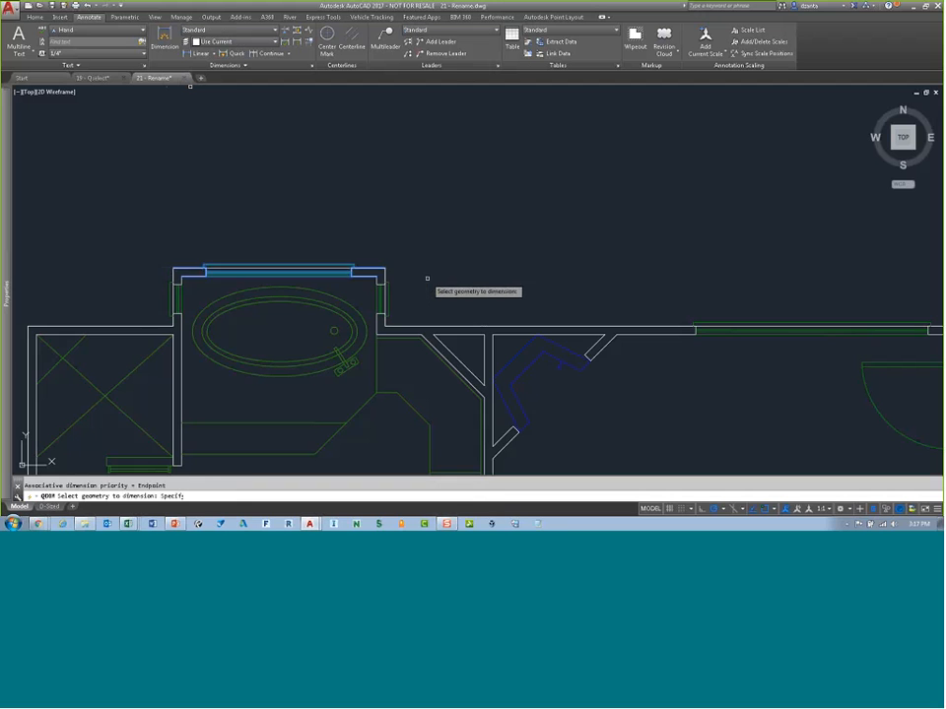
{"action": "key", "text": "Return"}
{"action": "scroll", "coordinate": [254, 182], "scroll_direction": "up", "scroll_amount": 4}
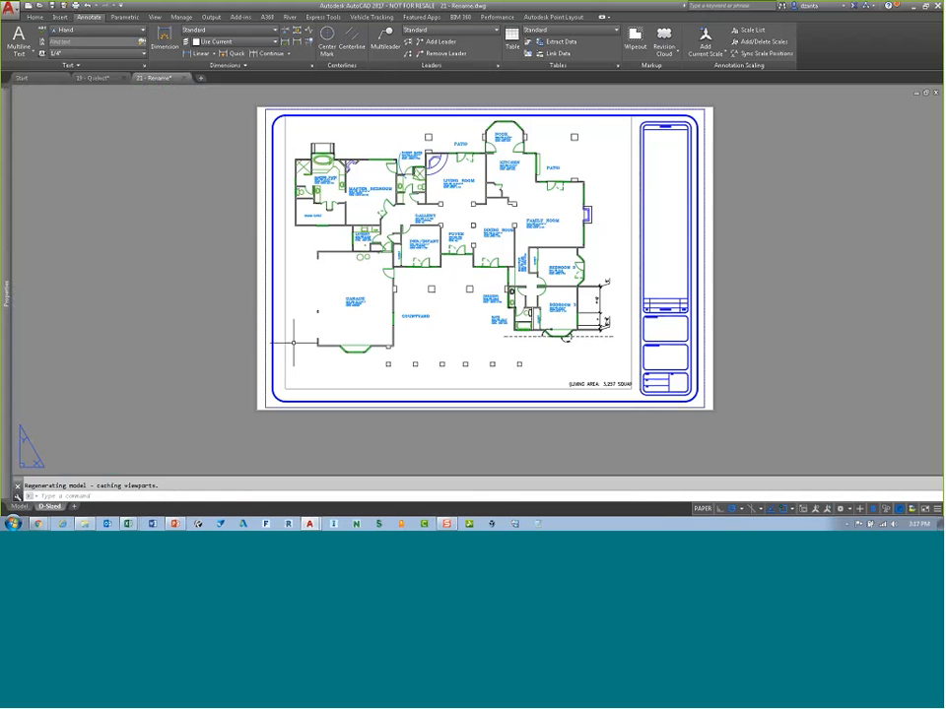
Step: Switch to the D-Sized layout, zoom in, and activate its viewport near the family room
{"action": "left_click", "coordinate": [50, 506]}
{"action": "scroll", "coordinate": [404, 226], "scroll_direction": "up", "scroll_amount": 3}
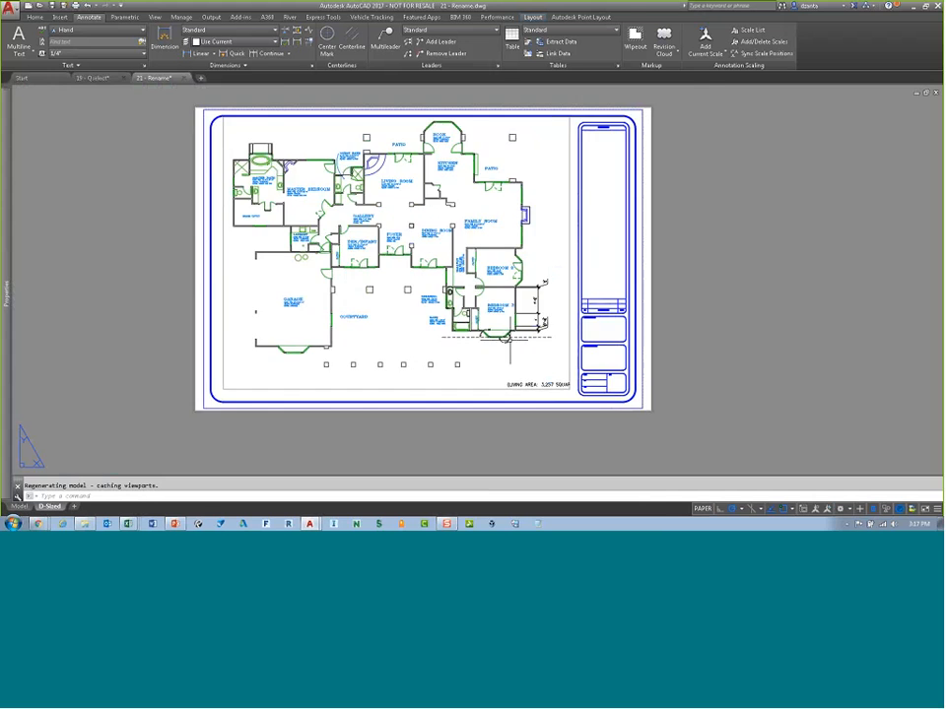
{"action": "middle_click_drag", "start_coordinate": [559, 282], "coordinate": [542, 360]}
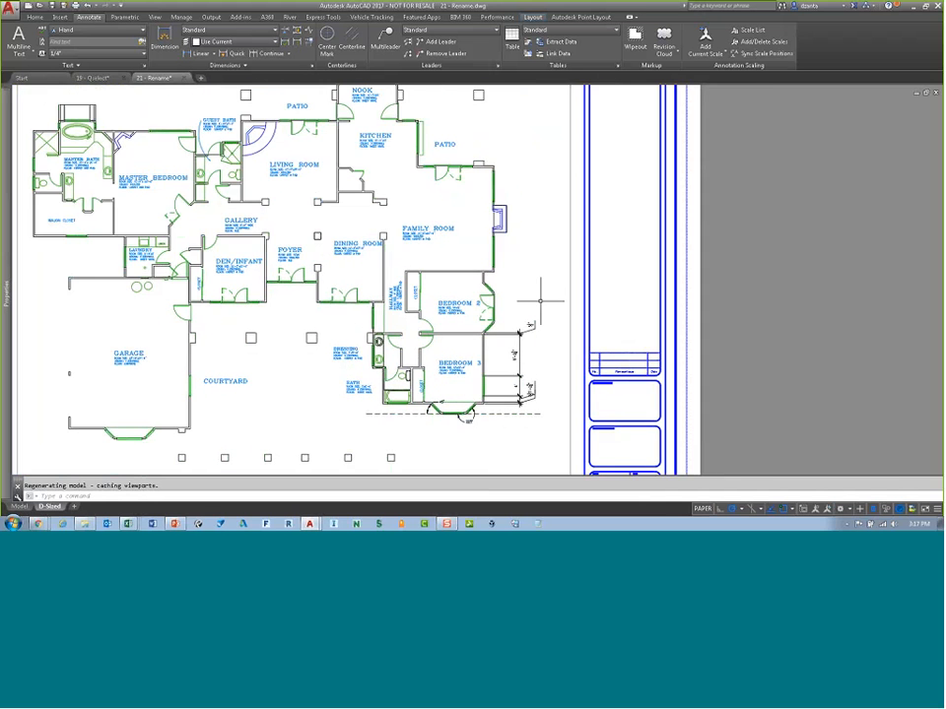
{"action": "scroll", "coordinate": [539, 257], "scroll_direction": "up", "scroll_amount": 5}
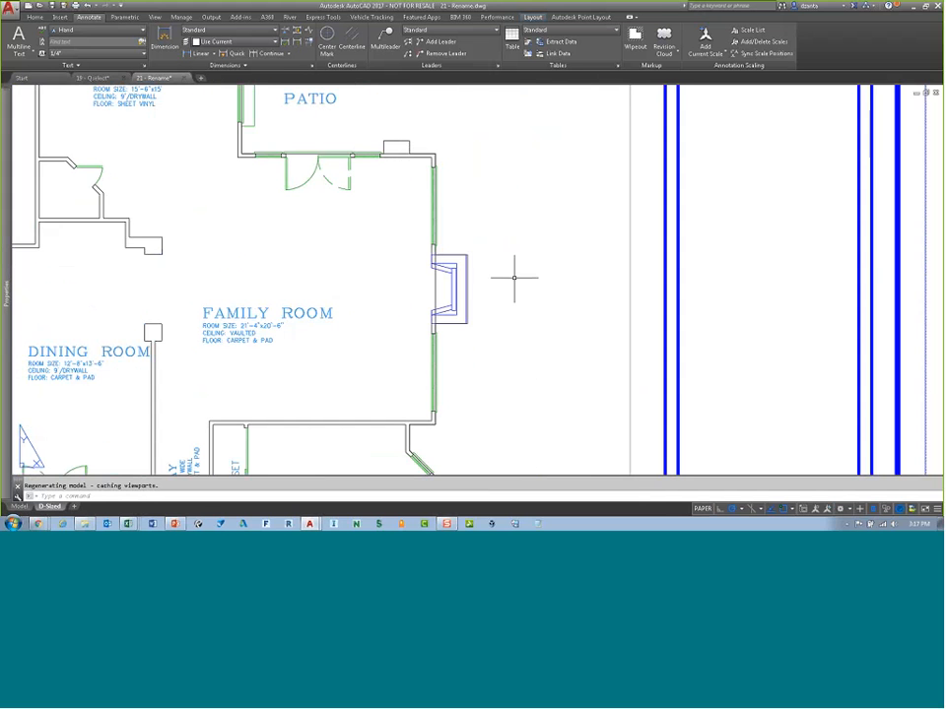
{"action": "double_click", "coordinate": [519, 262]}
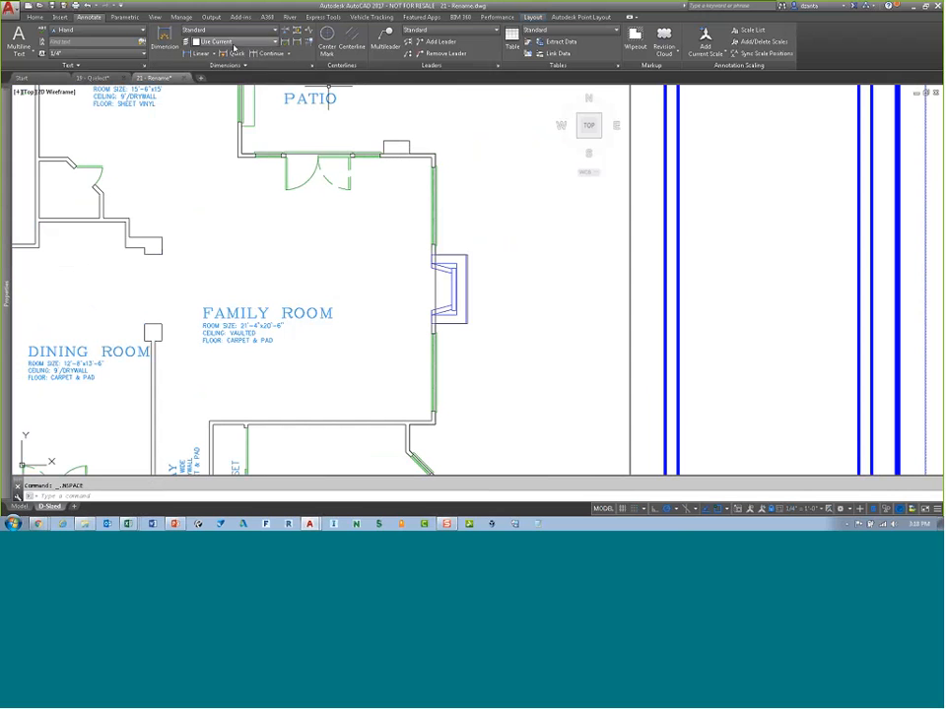
Step: Switch the dimension style to Architectural and quick-dimension the family room's right wall near the patio with the Staggered option
{"action": "left_click", "coordinate": [228, 33]}
{"action": "left_click", "coordinate": [271, 57]}
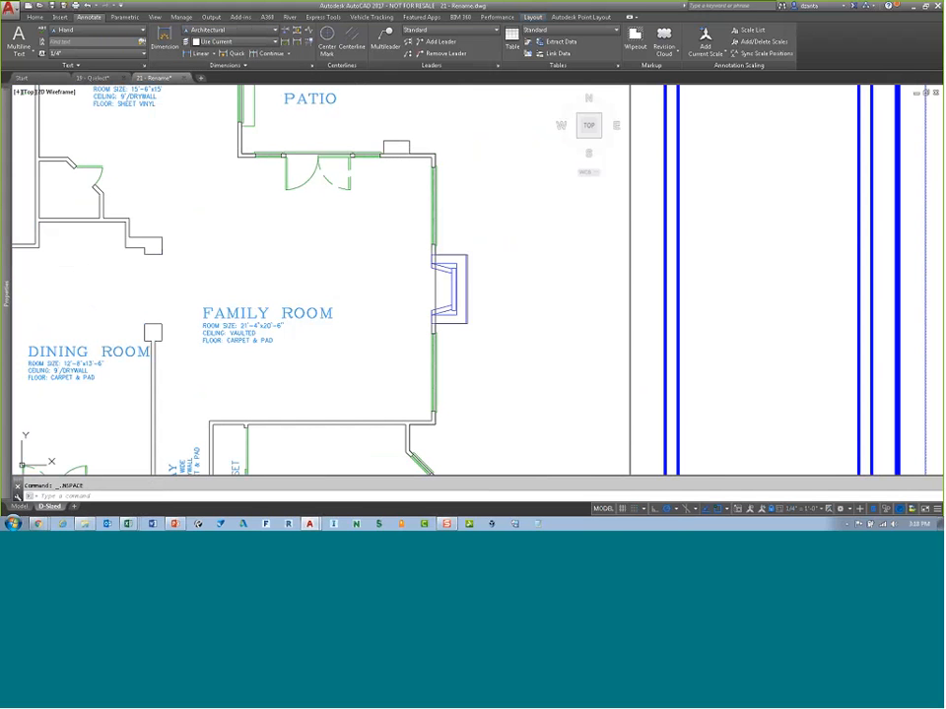
{"action": "left_click", "coordinate": [232, 53]}
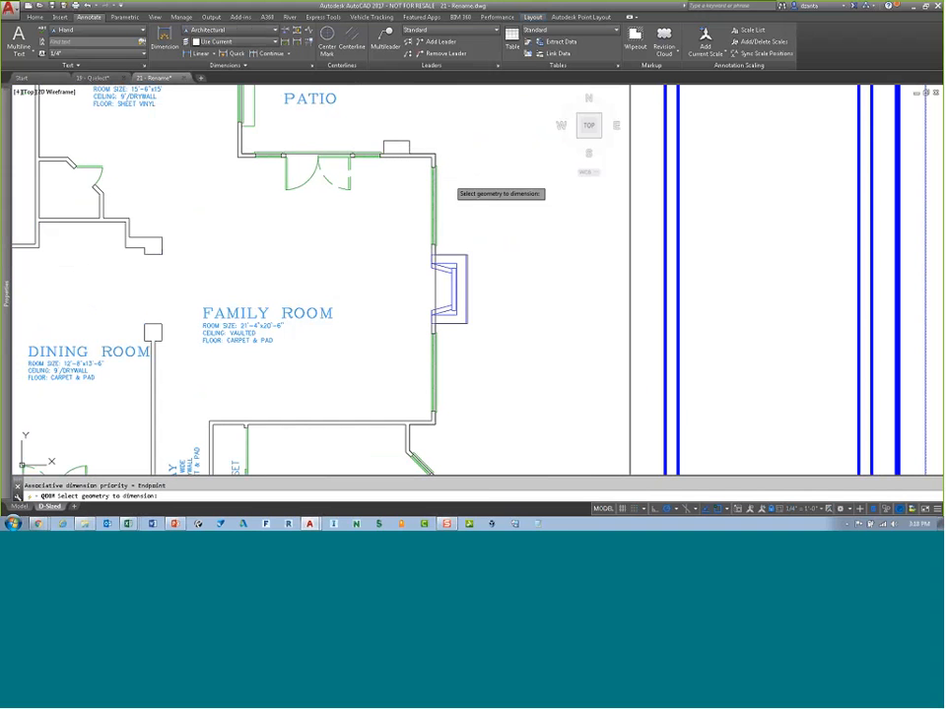
{"action": "left_click", "coordinate": [429, 131]}
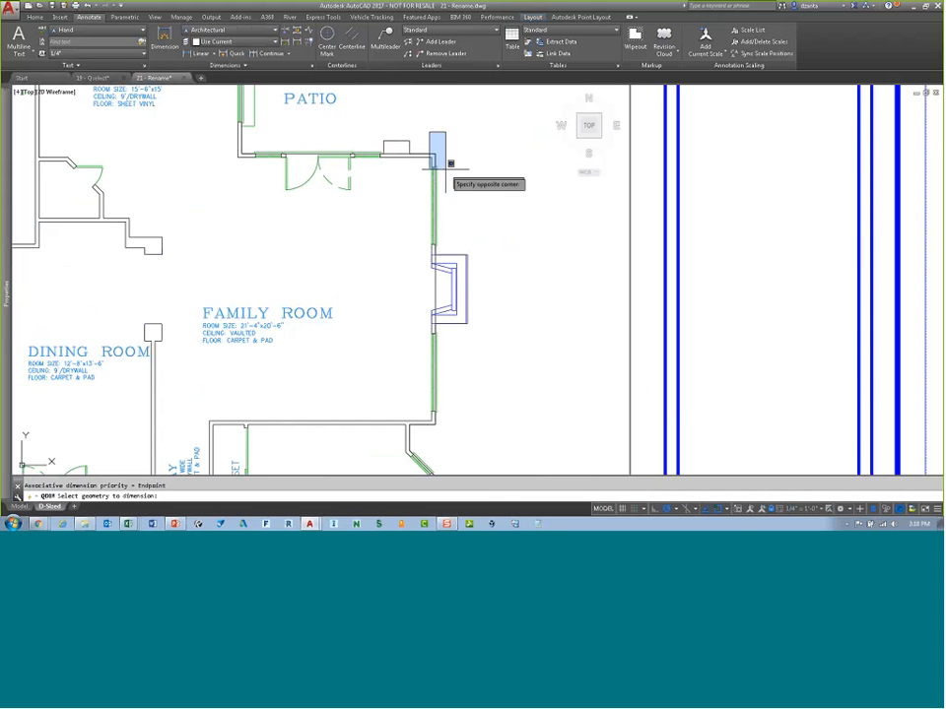
{"action": "left_click", "coordinate": [449, 268]}
{"action": "key", "text": "Return"}
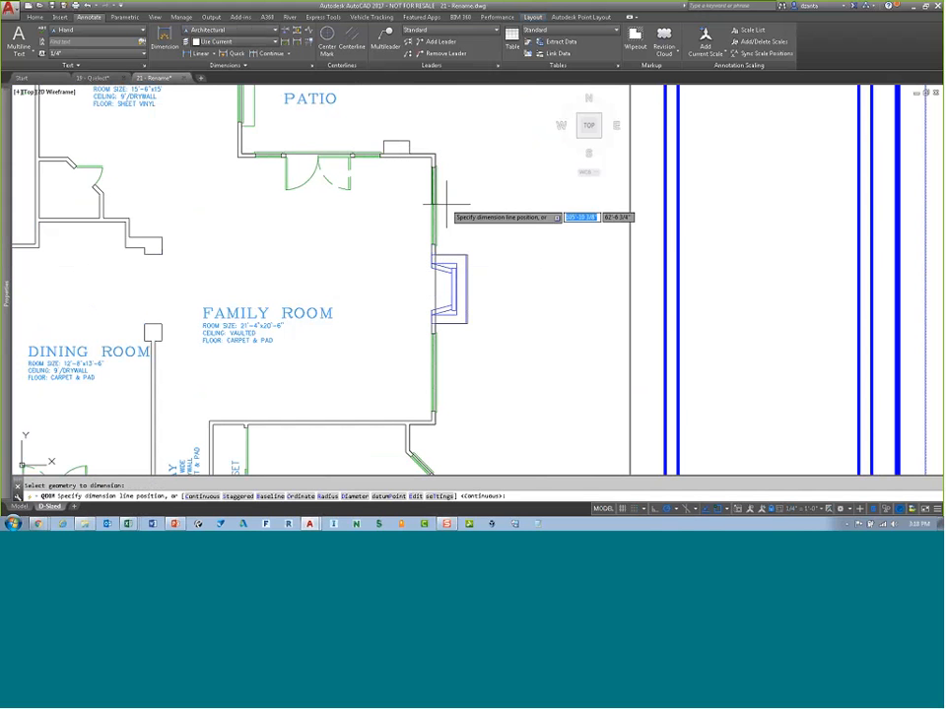
{"action": "type", "text": "s"}
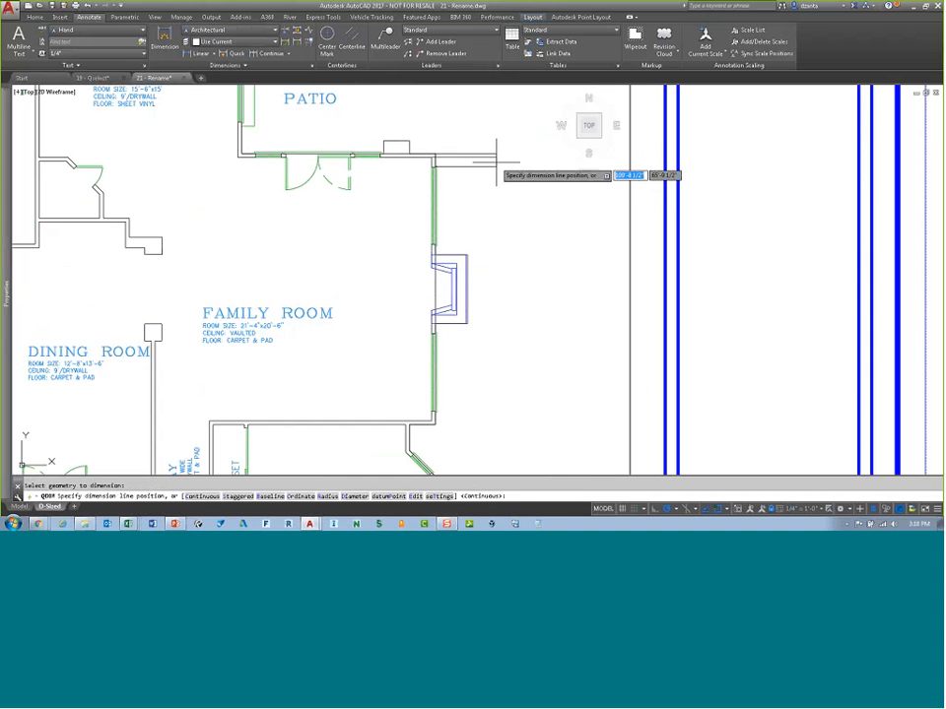
{"action": "left_click", "coordinate": [497, 158]}
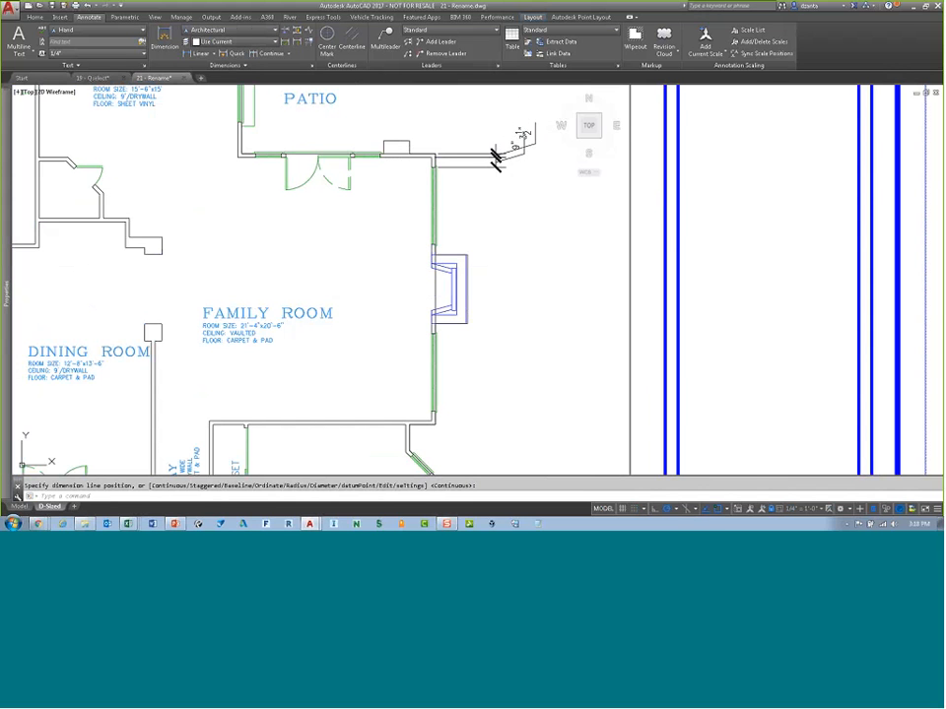
Step: Browse the Autodesk App Store's apps filtered for AutoCAD, then close the browser
{"action": "scroll", "coordinate": [511, 111], "scroll_direction": "up", "scroll_amount": 2}
{"action": "scroll", "coordinate": [511, 111], "scroll_direction": "up", "scroll_amount": 2}
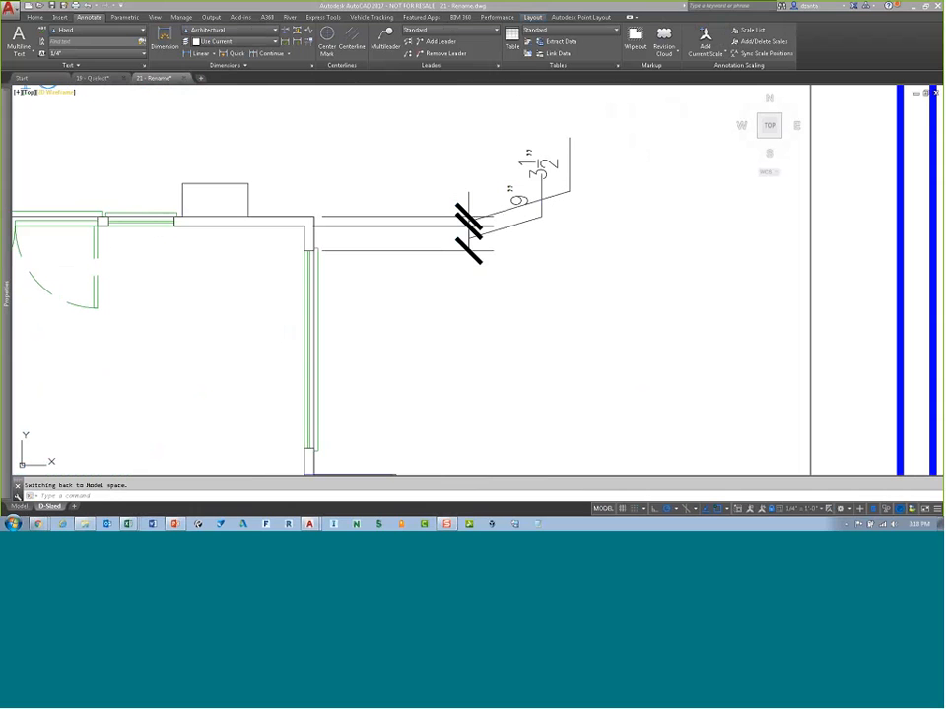
{"action": "left_click", "coordinate": [242, 18]}
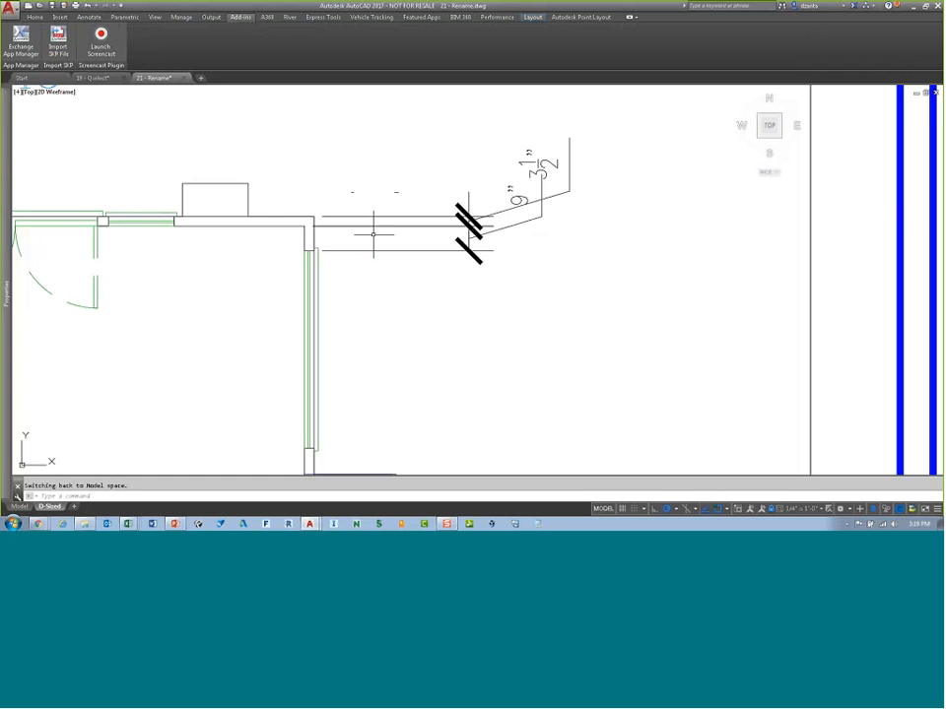
{"action": "left_click", "coordinate": [34, 17]}
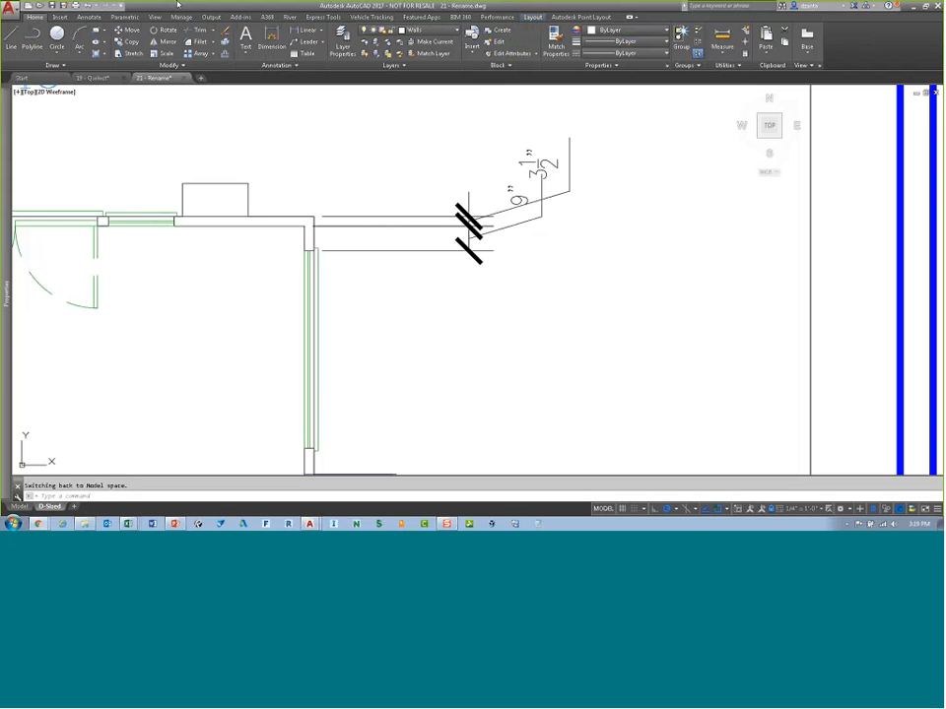
{"action": "left_click_drag", "start_coordinate": [0, 218], "coordinate": [378, 5]}
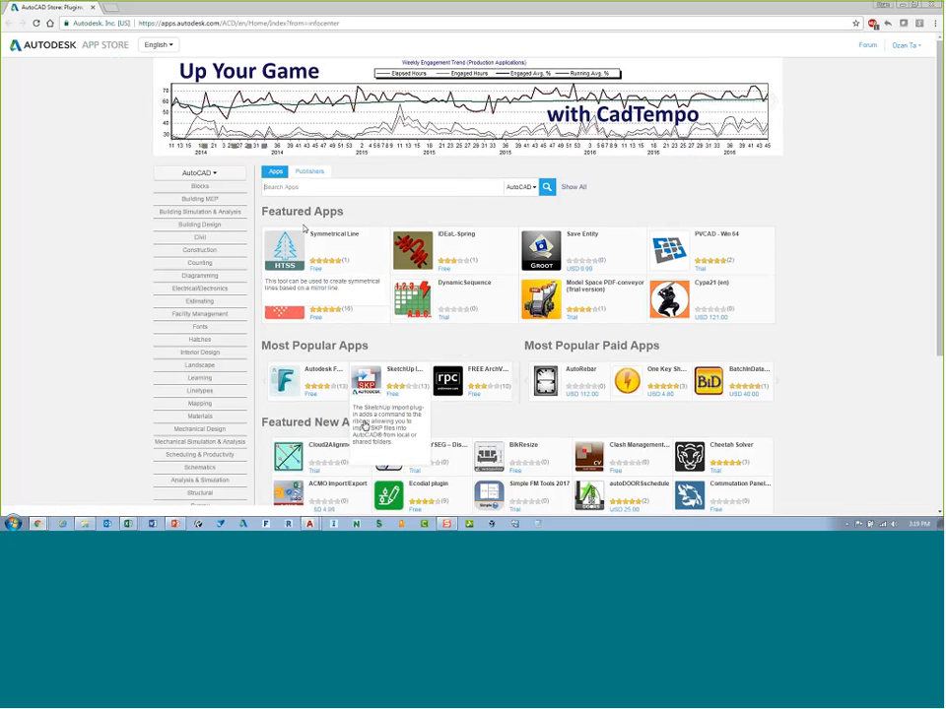
{"action": "left_click", "coordinate": [209, 178]}
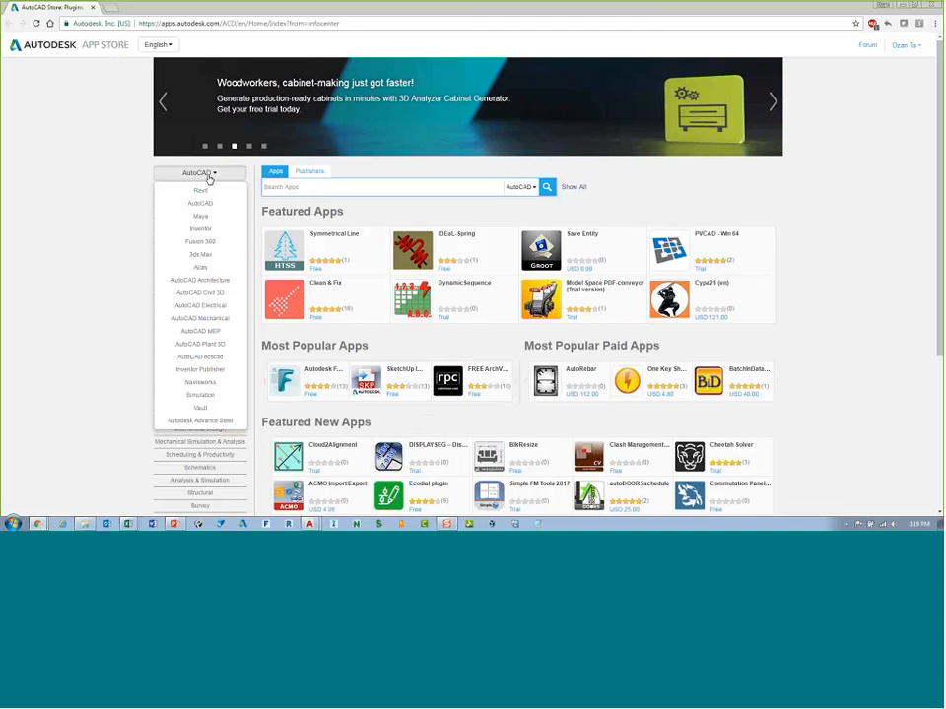
{"action": "left_click", "coordinate": [200, 203]}
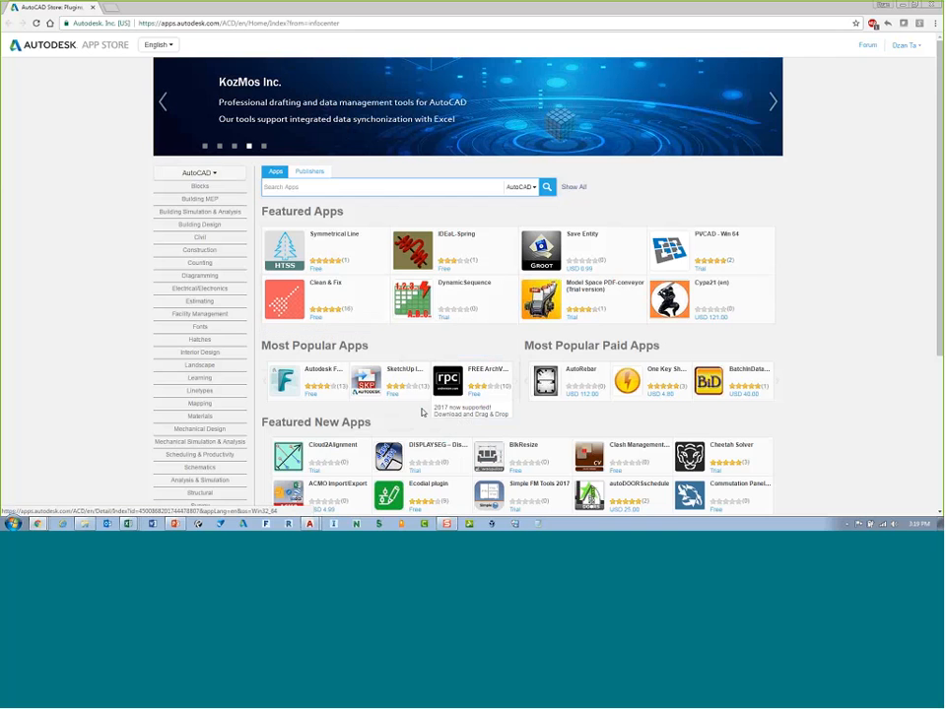
{"action": "scroll", "coordinate": [830, 395], "scroll_direction": "down", "scroll_amount": 2}
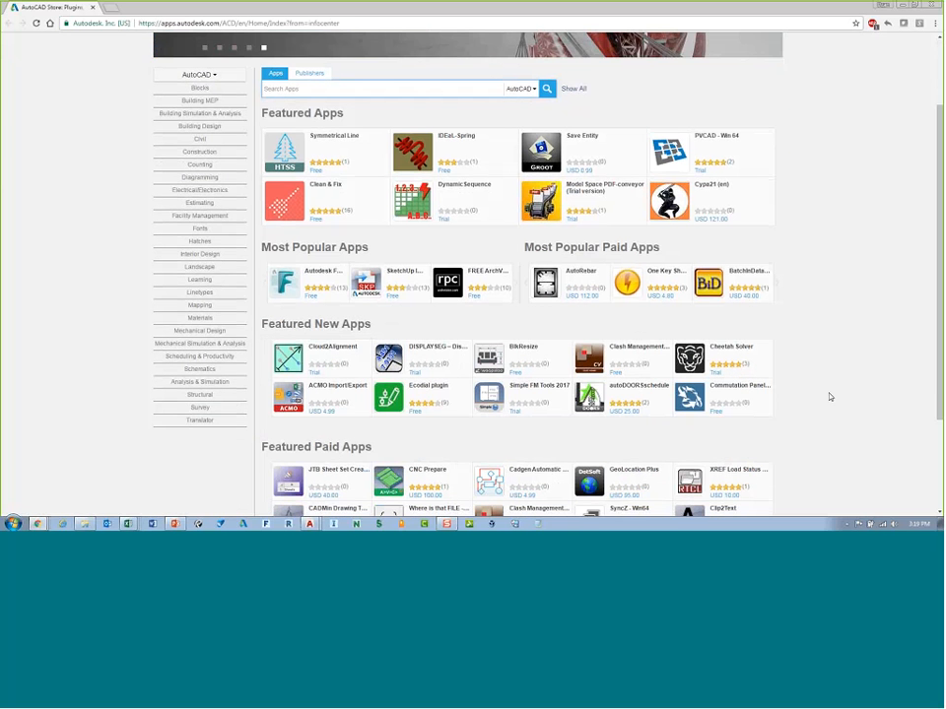
{"action": "scroll", "coordinate": [830, 396], "scroll_direction": "up", "scroll_amount": 2}
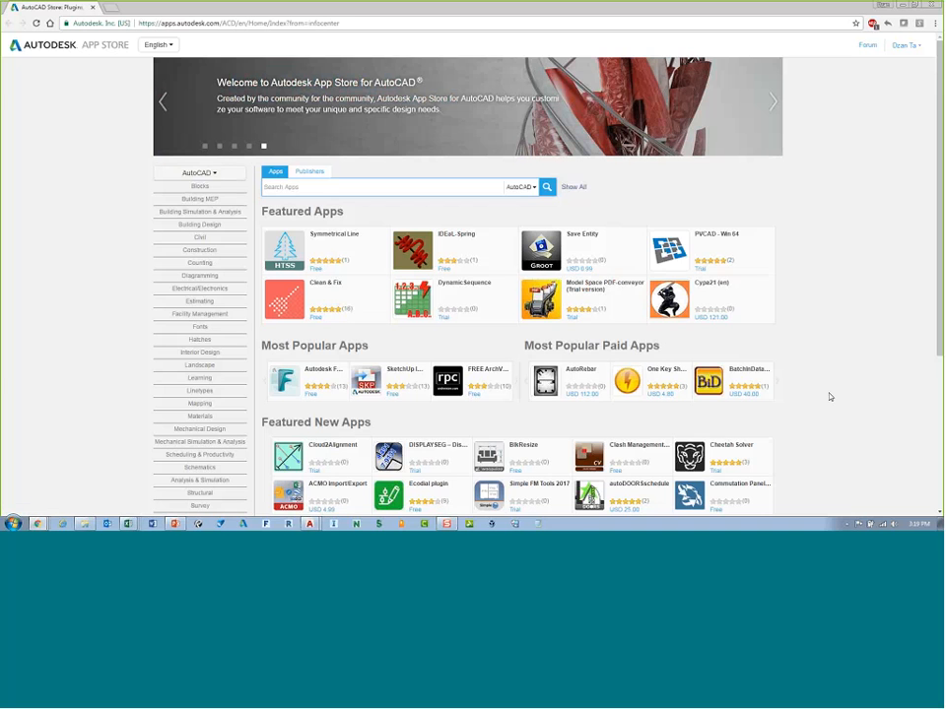
{"action": "scroll", "coordinate": [830, 396], "scroll_direction": "down", "scroll_amount": 2}
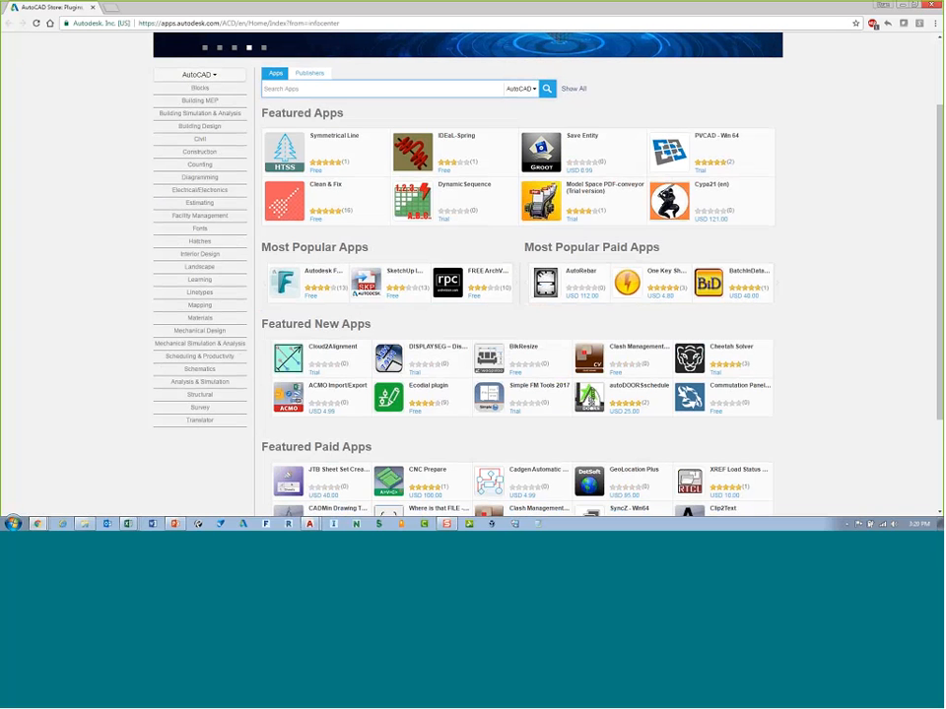
{"action": "left_click", "coordinate": [932, 6]}
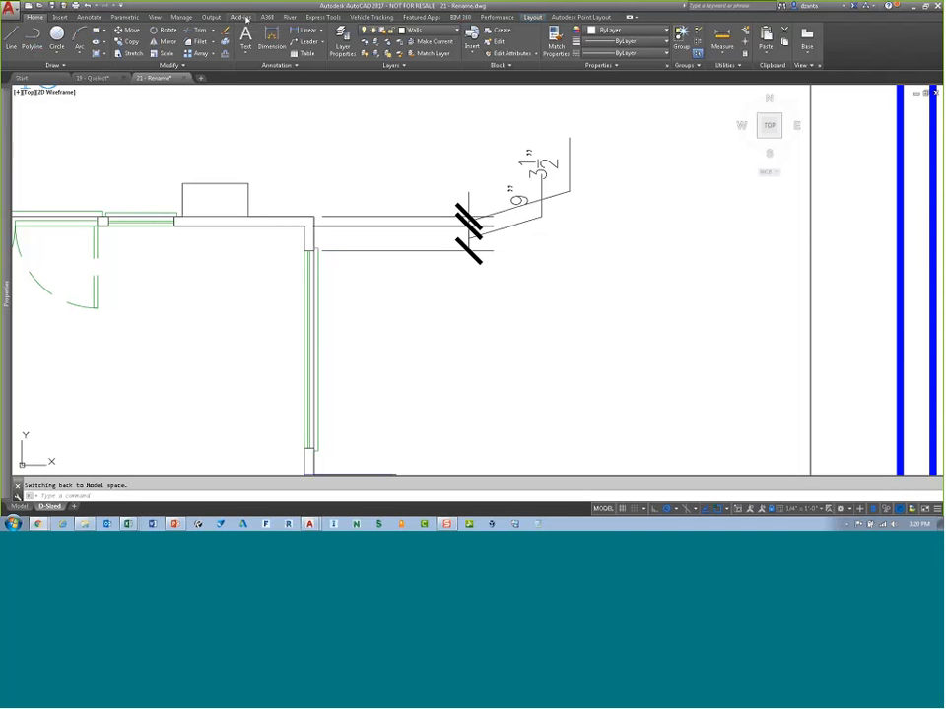
Step: Draw a diagonal line across a square column from its lower-left to upper-right corner
{"action": "left_click", "coordinate": [233, 18]}
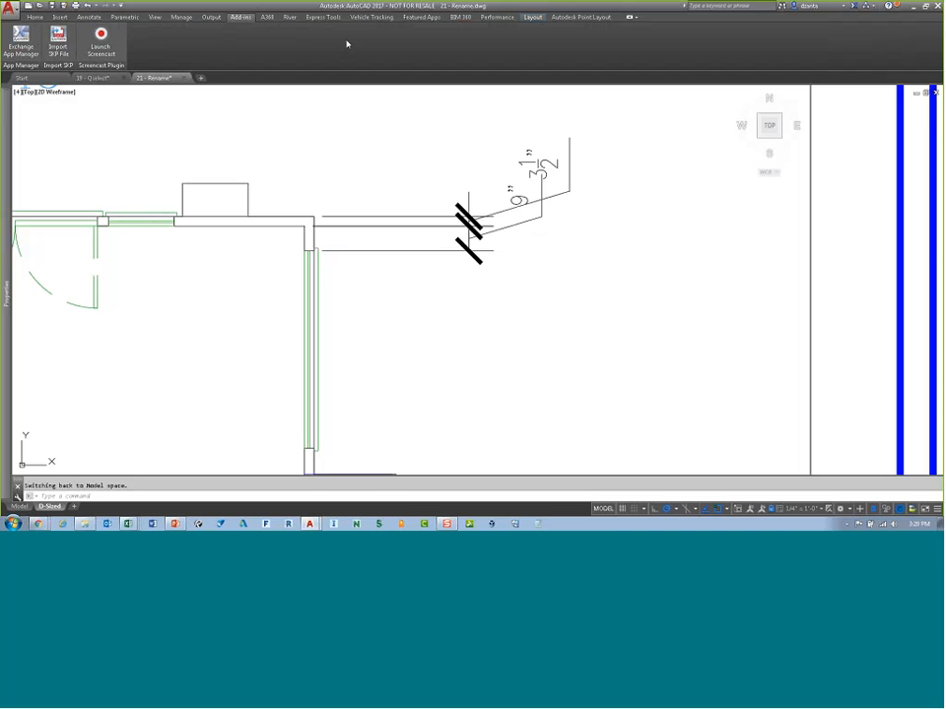
{"action": "left_click", "coordinate": [35, 17]}
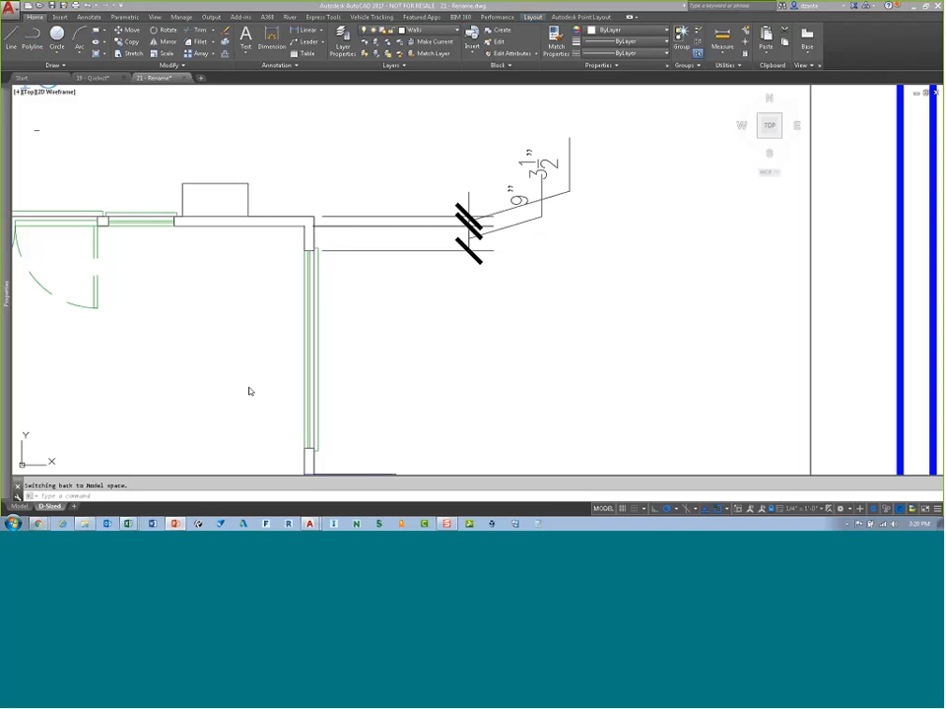
{"action": "scroll", "coordinate": [471, 321], "scroll_direction": "down", "scroll_amount": 4}
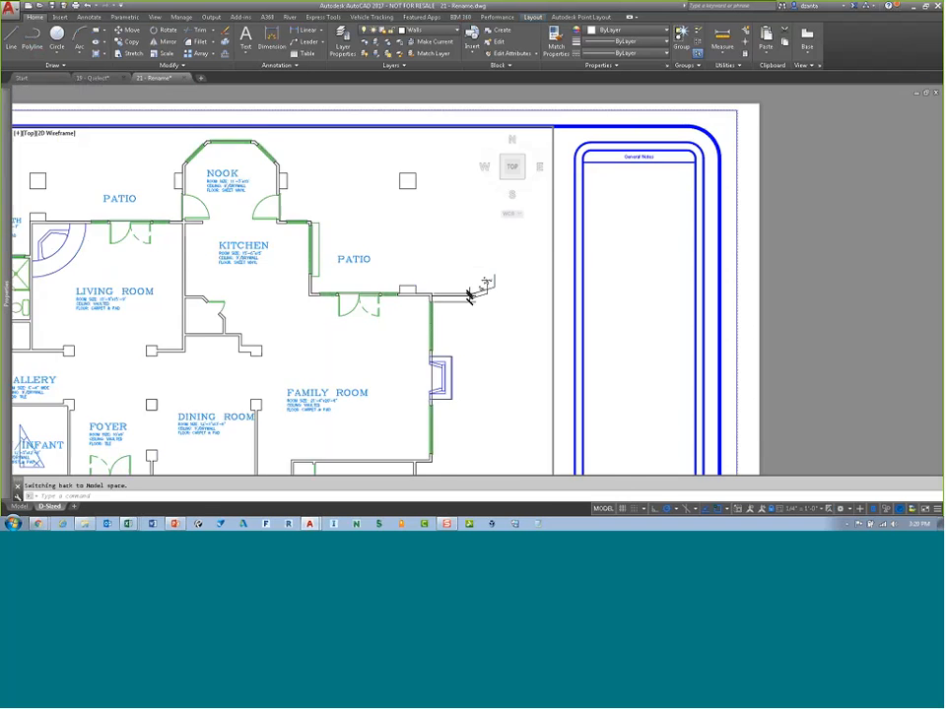
{"action": "mouse_move", "coordinate": [192, 417]}
{"action": "middle_mouse_down"}
{"action": "mouse_move", "coordinate": [408, 285]}
{"action": "mouse_move", "coordinate": [702, 175]}
{"action": "middle_mouse_up"}
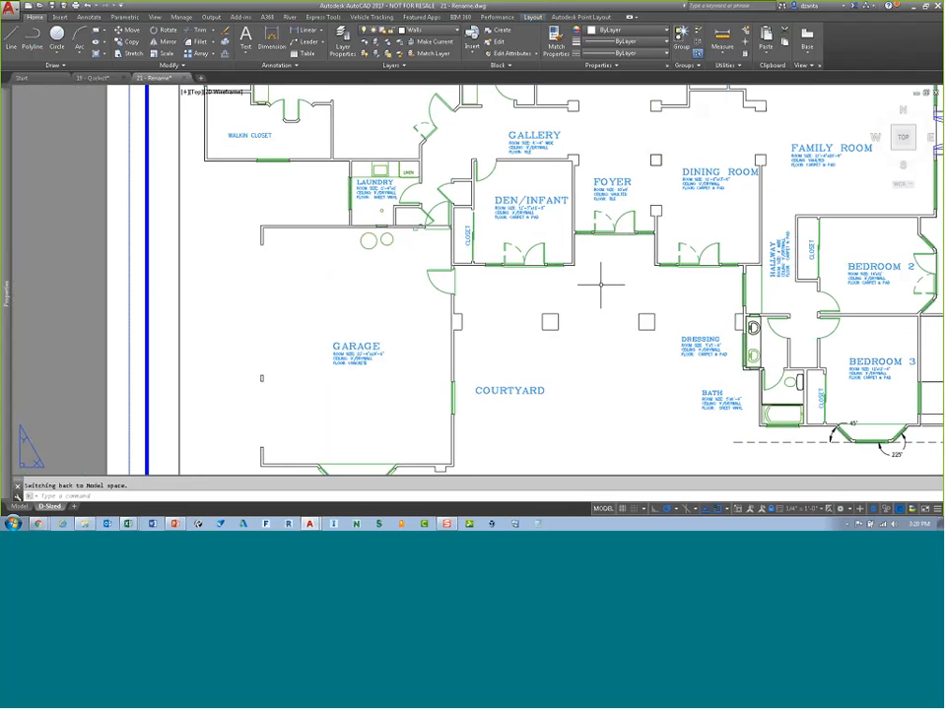
{"action": "mouse_move", "coordinate": [560, 322]}
{"action": "middle_mouse_down"}
{"action": "mouse_move", "coordinate": [476, 267]}
{"action": "mouse_move", "coordinate": [449, 262]}
{"action": "middle_mouse_up"}
{"action": "scroll", "coordinate": [477, 266], "scroll_direction": "up", "scroll_amount": 6}
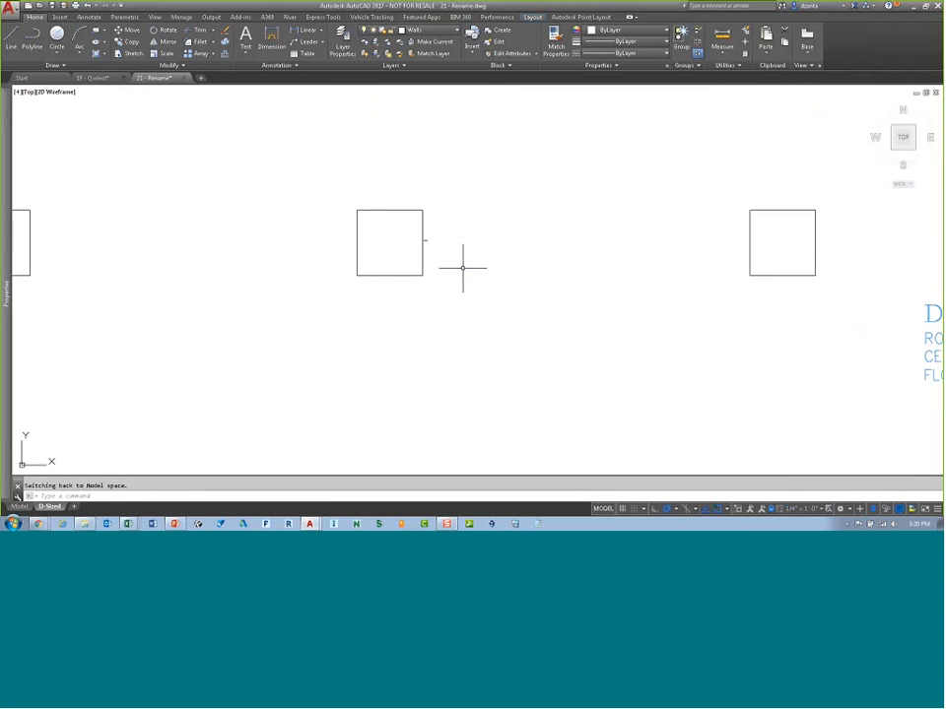
{"action": "left_click", "coordinate": [463, 267]}
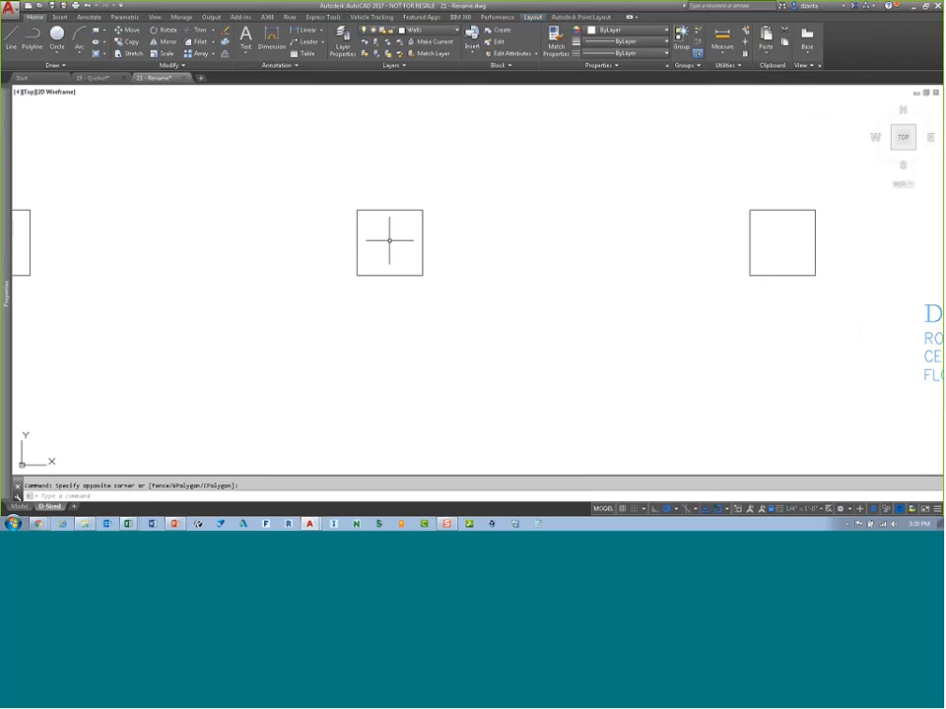
{"action": "key", "text": "Escape"}
{"action": "type", "text": "l"}
{"action": "key", "text": "Return"}
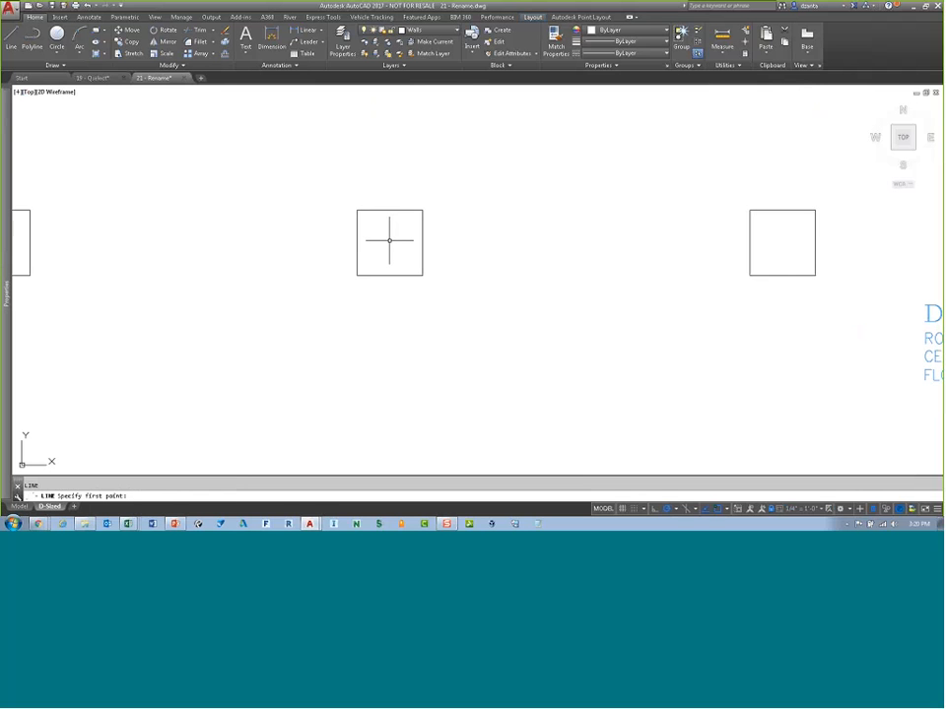
{"action": "left_click", "coordinate": [357, 275]}
{"action": "left_click", "coordinate": [422, 210]}
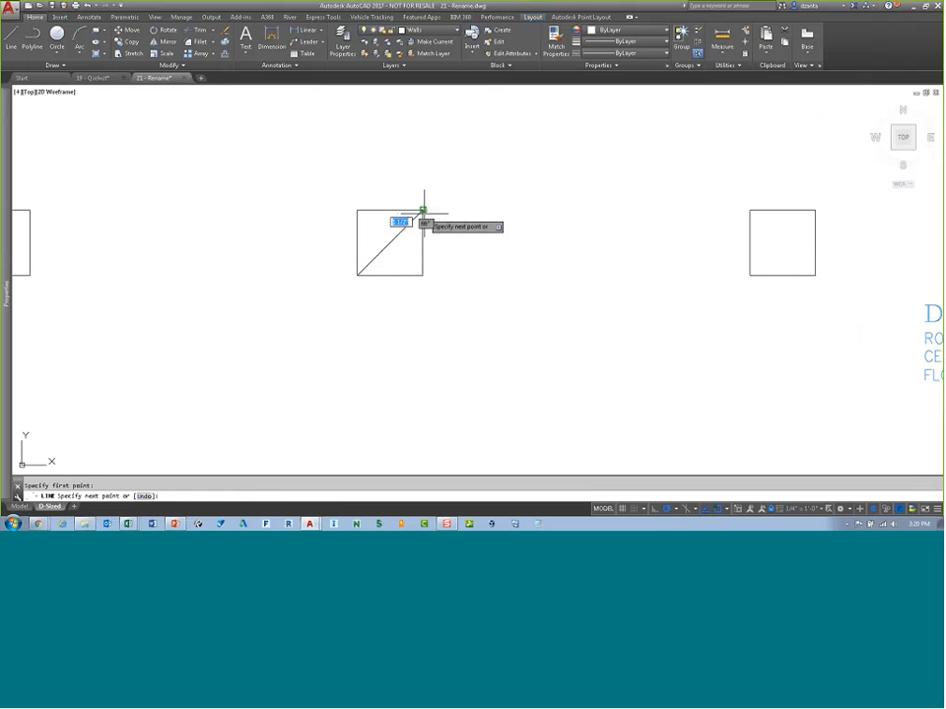
{"action": "key", "text": "Return"}
Step: Draw a circle centered at the diagonal line's midpoint inside the column
{"action": "type", "text": "c"}
{"action": "key", "text": "Return"}
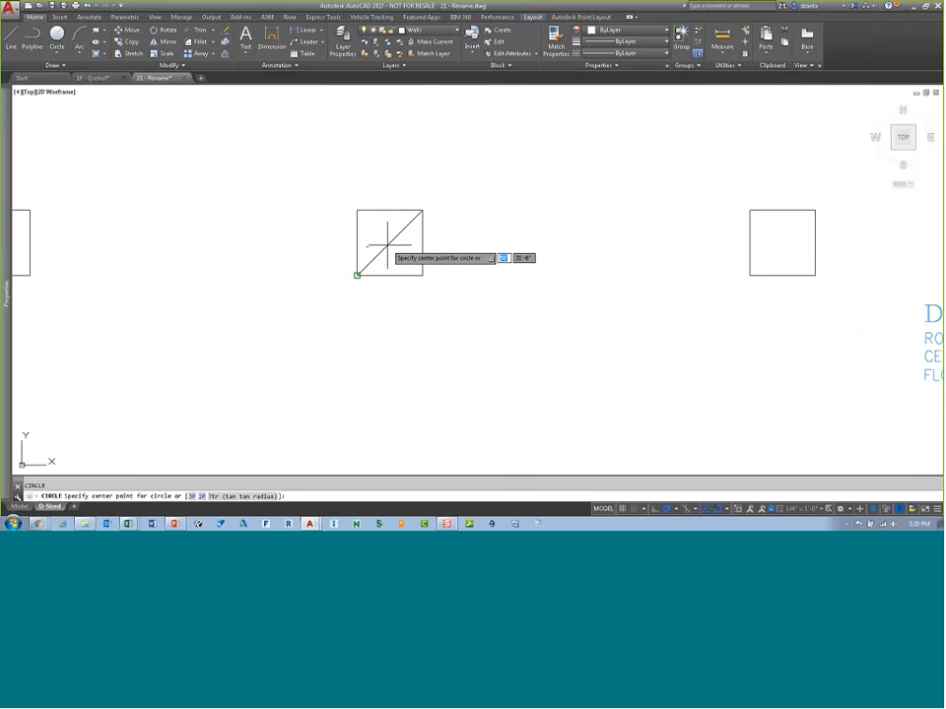
{"action": "right_click", "coordinate": [405, 245], "text": "shift"}
{"action": "left_click", "coordinate": [434, 320]}
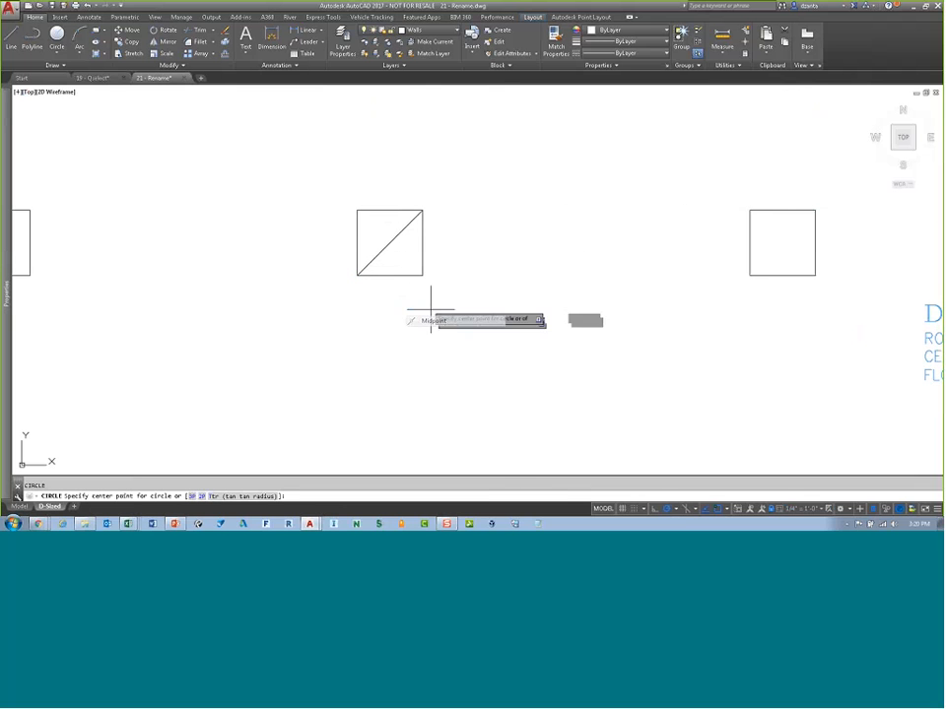
{"action": "left_click", "coordinate": [389, 243]}
{"action": "left_click", "coordinate": [402, 256]}
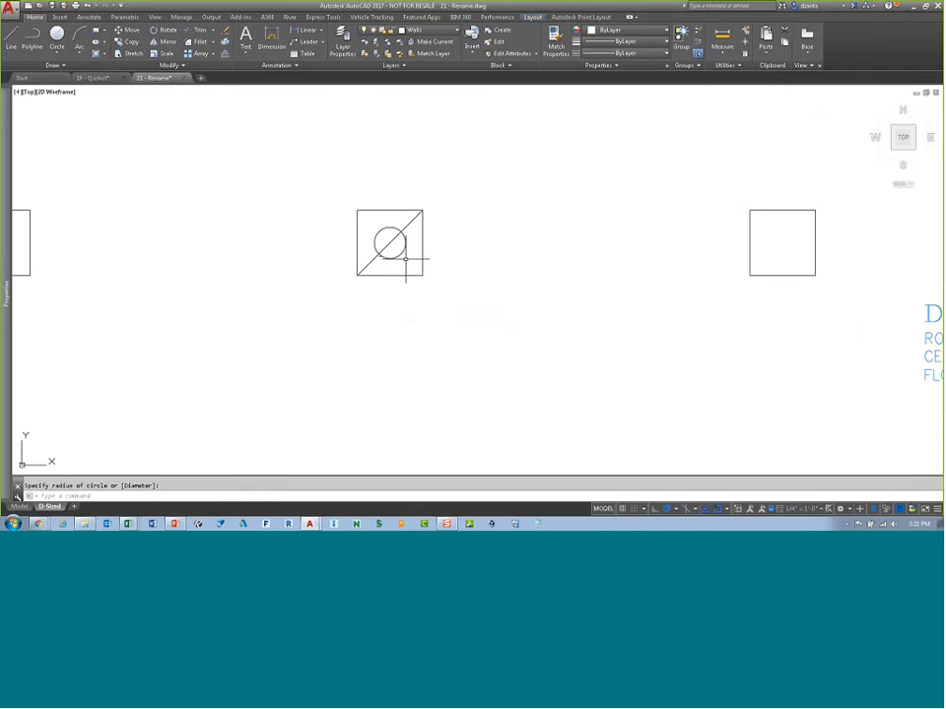
{"action": "key", "text": "Escape"}
Step: Select and delete the diagonal line and the circle
{"action": "left_click", "coordinate": [405, 260]}
{"action": "left_click", "coordinate": [391, 238]}
{"action": "key", "text": "Delete"}
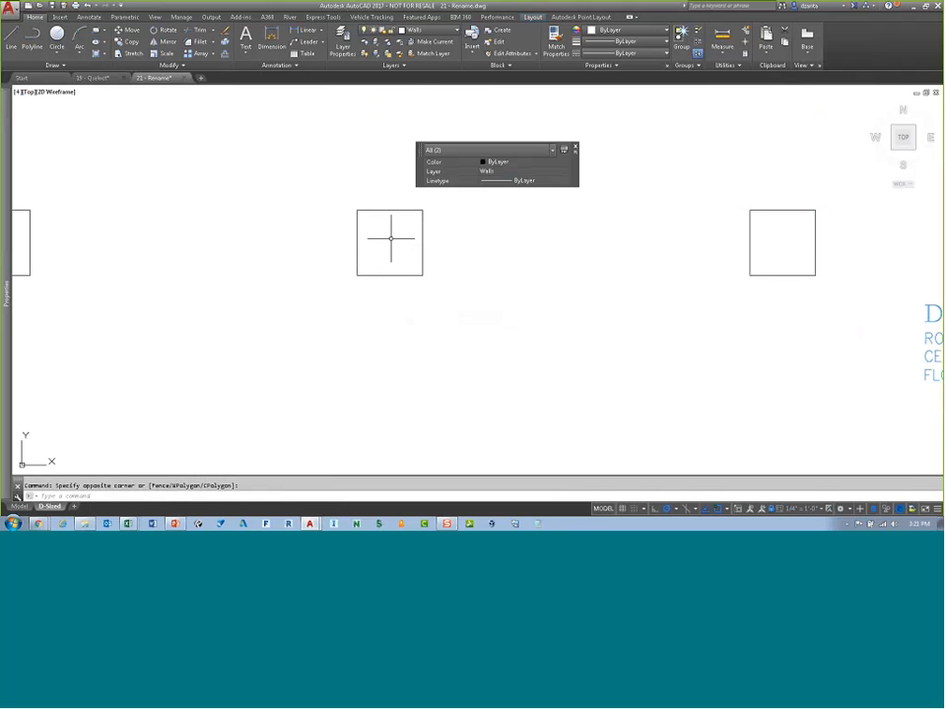
Step: Draw a circle centered midway between the column square's opposite corners using Mid Between 2 Points
{"action": "scroll", "coordinate": [383, 233], "scroll_direction": "up", "scroll_amount": 4}
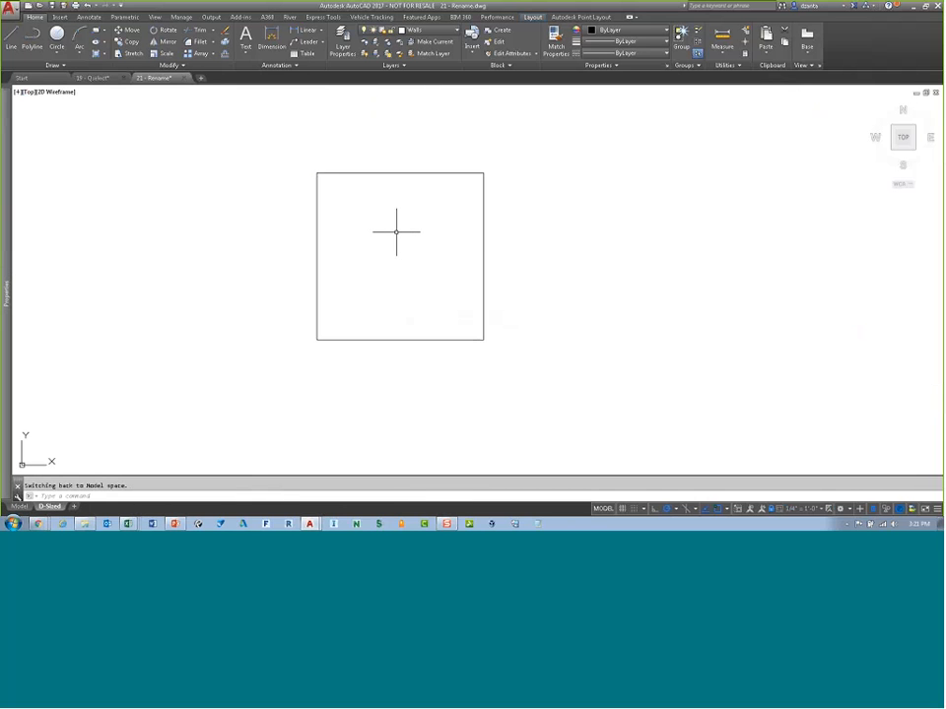
{"action": "type", "text": "c"}
{"action": "key", "text": "Return"}
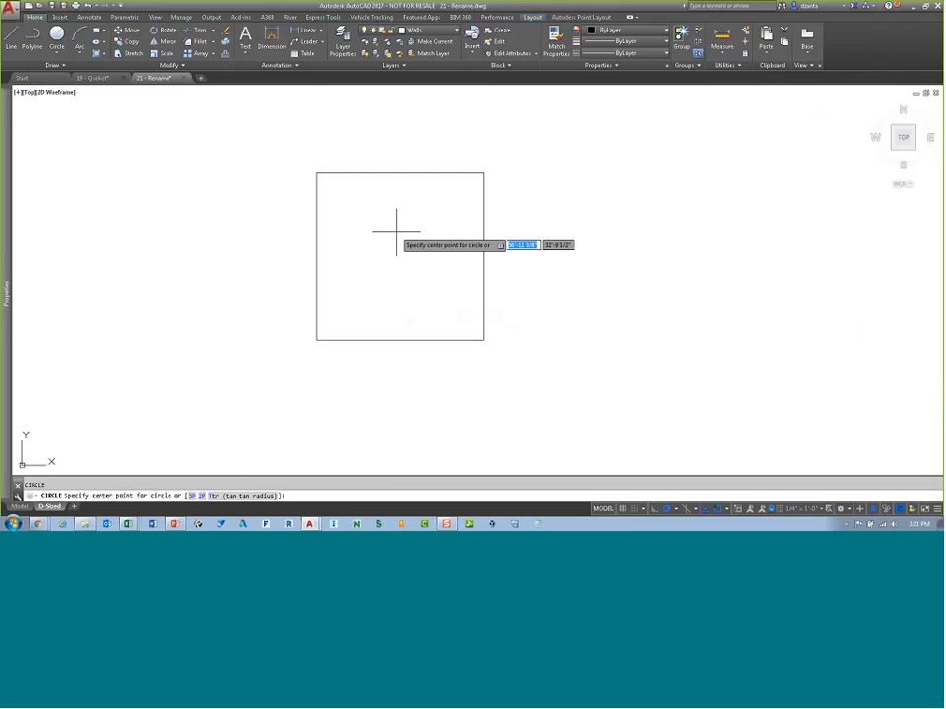
{"action": "right_click", "coordinate": [397, 232], "text": "shift"}
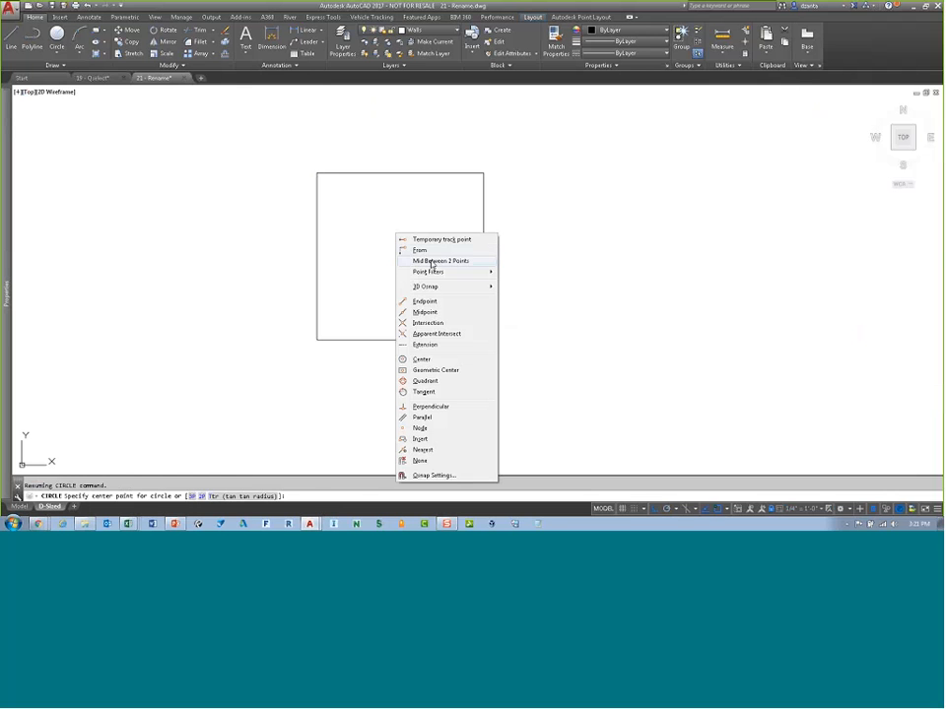
{"action": "left_click", "coordinate": [430, 261]}
{"action": "left_click", "coordinate": [317, 339]}
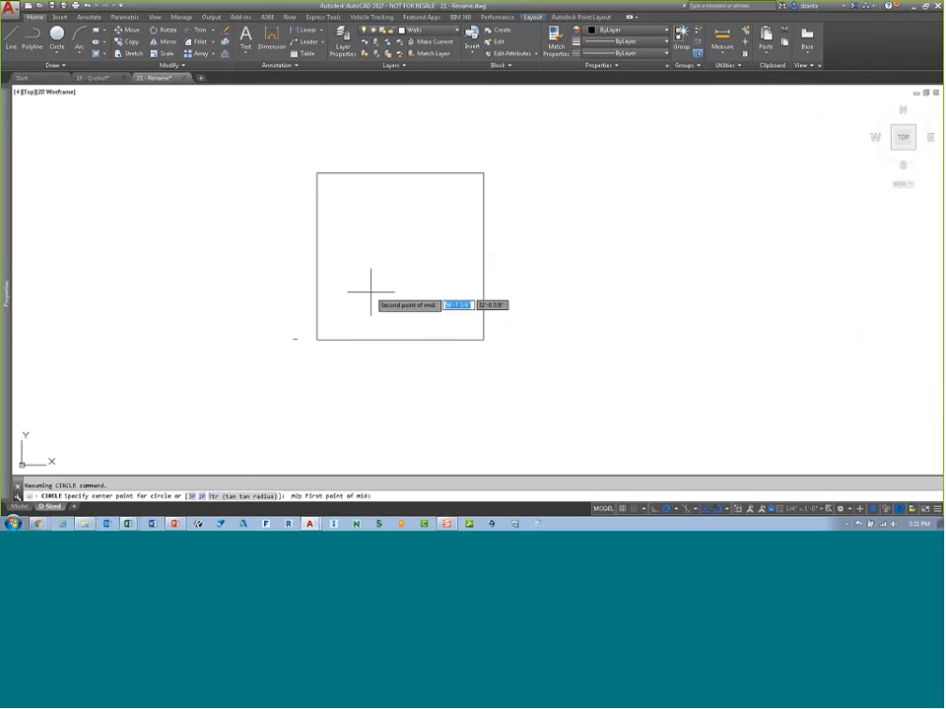
{"action": "left_click", "coordinate": [483, 174]}
{"action": "left_click", "coordinate": [443, 252]}
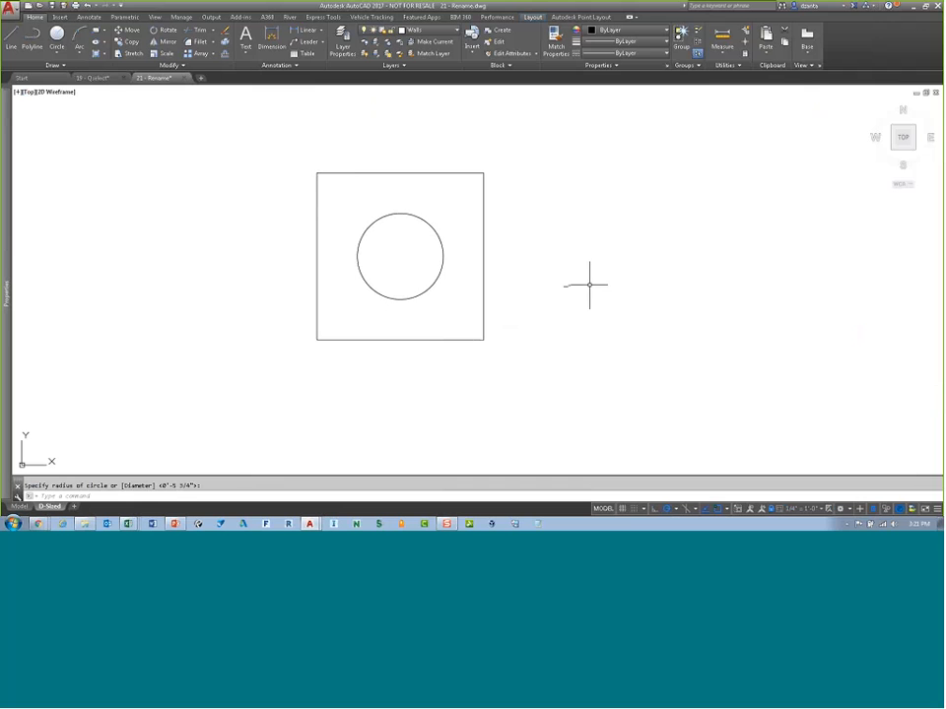
Step: Select and erase the circle inside the column
{"action": "left_click", "coordinate": [436, 298]}
{"action": "left_click", "coordinate": [416, 264]}
{"action": "type", "text": "e"}
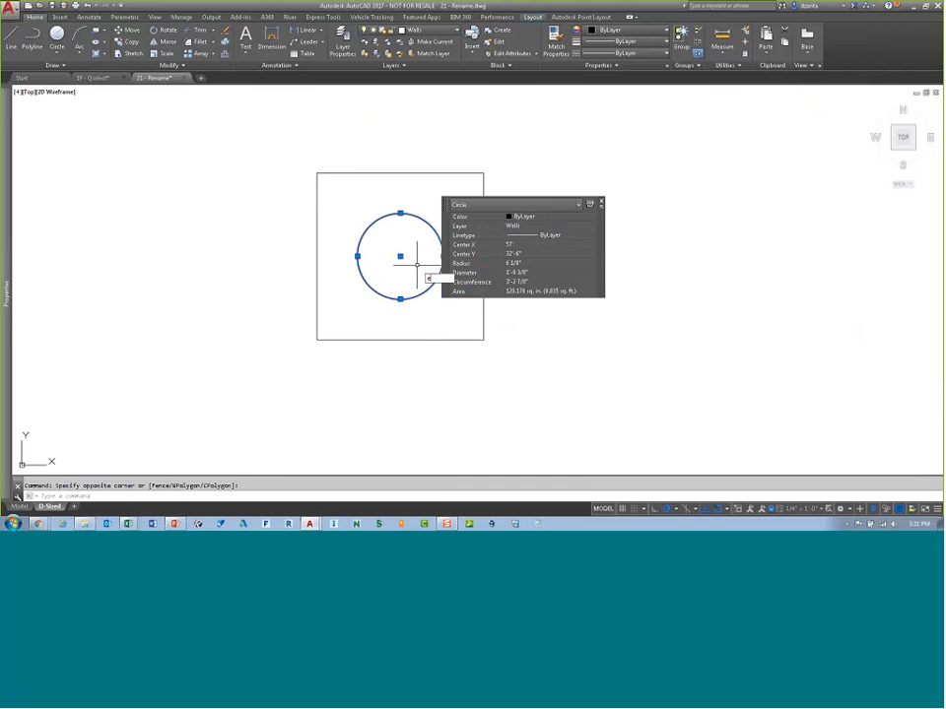
{"action": "key", "text": "Return"}
Step: Turn on the Geometric Center object snap mode in the drafting settings
{"action": "right_click", "coordinate": [429, 269], "text": "shift"}
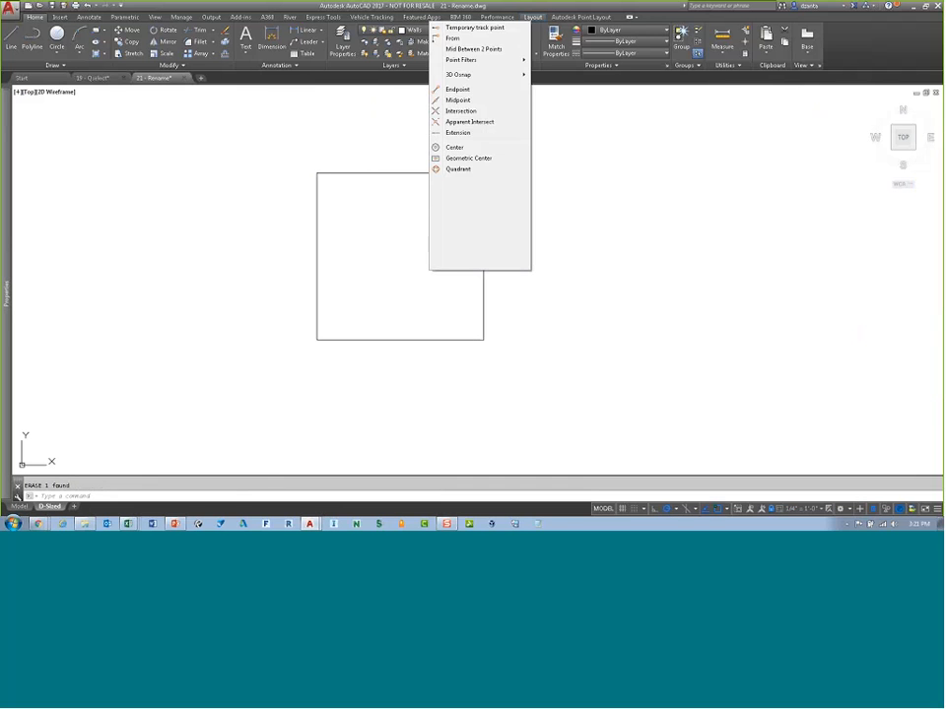
{"action": "left_click", "coordinate": [483, 263]}
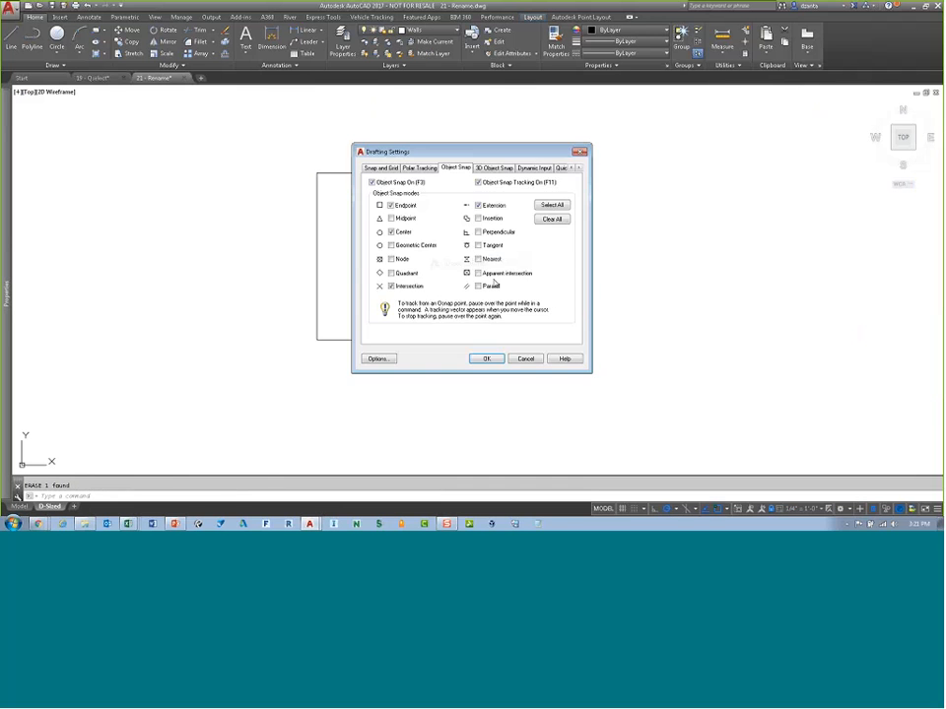
{"action": "left_click", "coordinate": [392, 245]}
{"action": "left_click", "coordinate": [486, 359]}
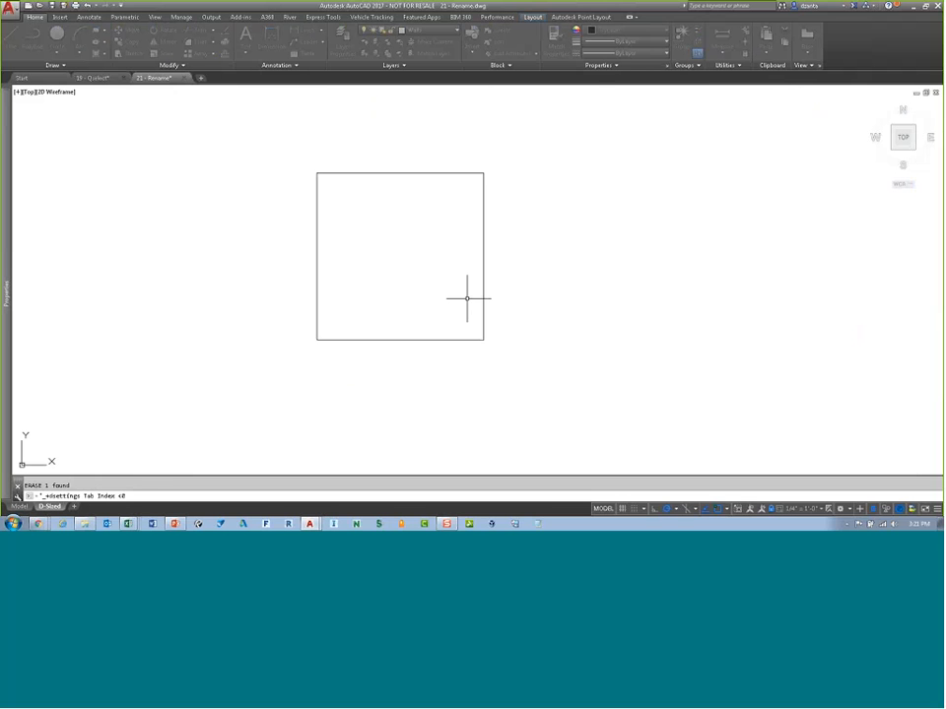
{"action": "type", "text": "c"}
{"action": "key", "text": "Return"}
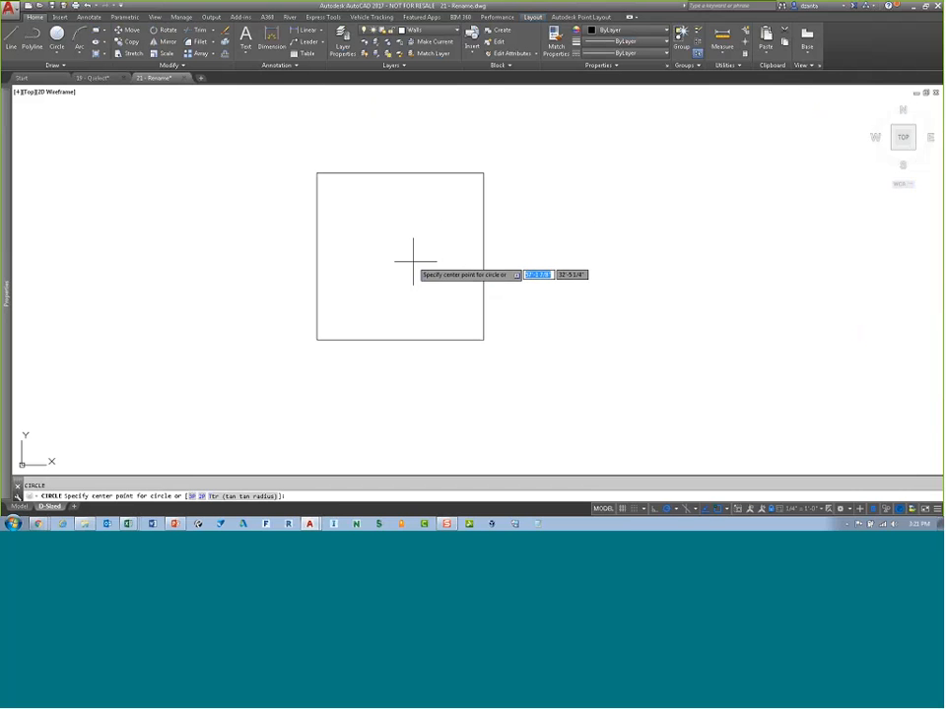
{"action": "key", "text": "Escape"}
Step: Draw a closed, irregular polyline shape between the two columns
{"action": "scroll", "coordinate": [506, 277], "scroll_direction": "down", "scroll_amount": 6}
{"action": "middle_click_drag", "start_coordinate": [564, 285], "coordinate": [361, 285]}
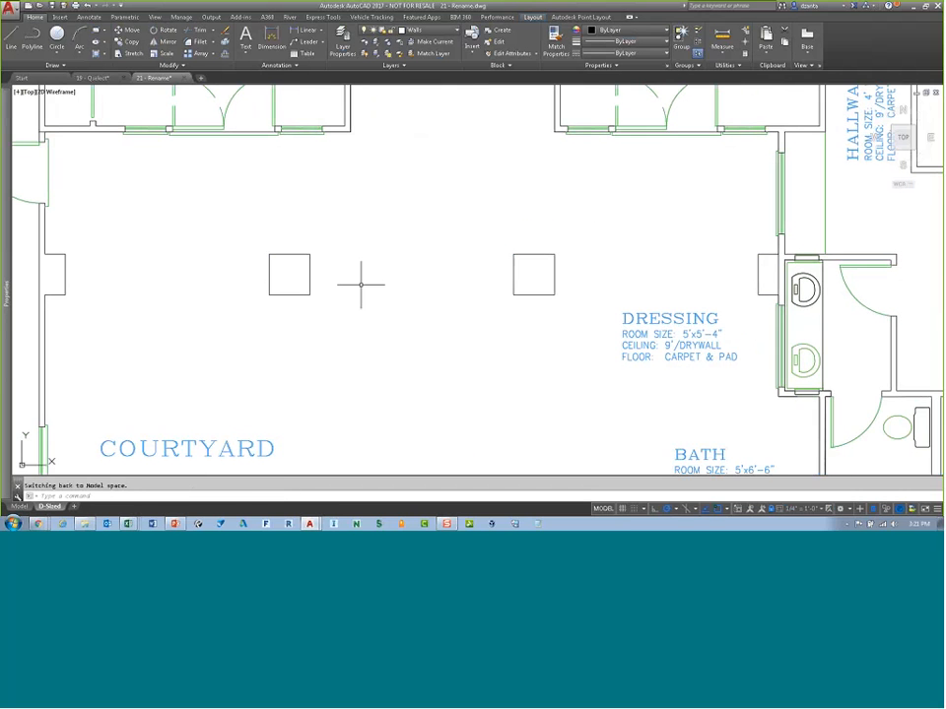
{"action": "type", "text": "pl"}
{"action": "key", "text": "Return"}
{"action": "left_click", "coordinate": [382, 301]}
{"action": "left_click", "coordinate": [324, 209]}
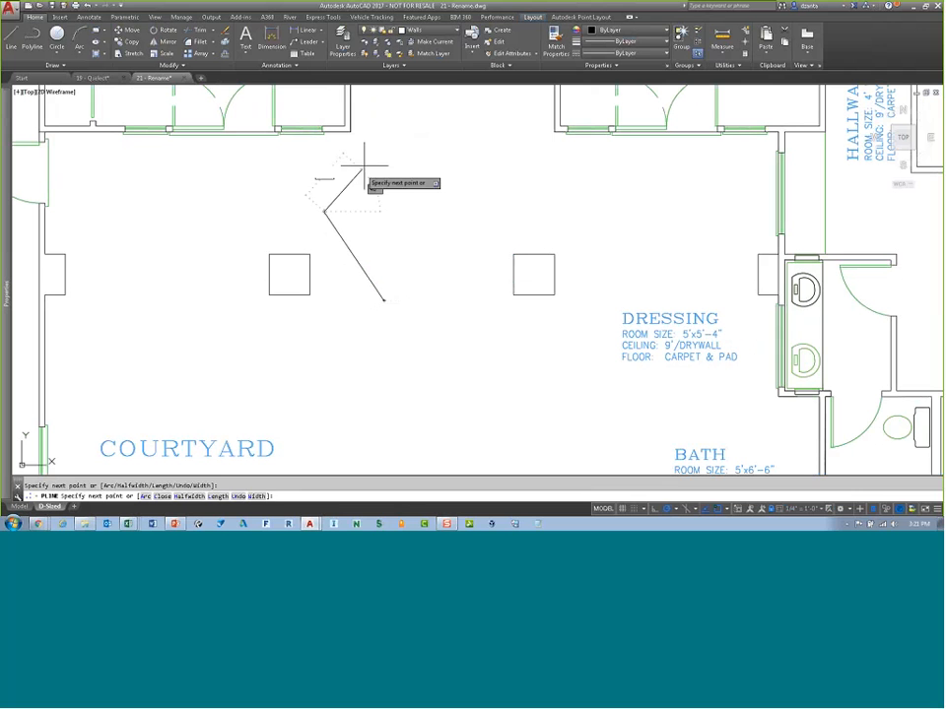
{"action": "left_click", "coordinate": [369, 158]}
{"action": "left_click", "coordinate": [390, 197]}
{"action": "left_click", "coordinate": [486, 169]}
{"action": "left_click", "coordinate": [448, 266]}
{"action": "left_click", "coordinate": [487, 264]}
{"action": "left_click", "coordinate": [479, 325]}
{"action": "left_click", "coordinate": [449, 384]}
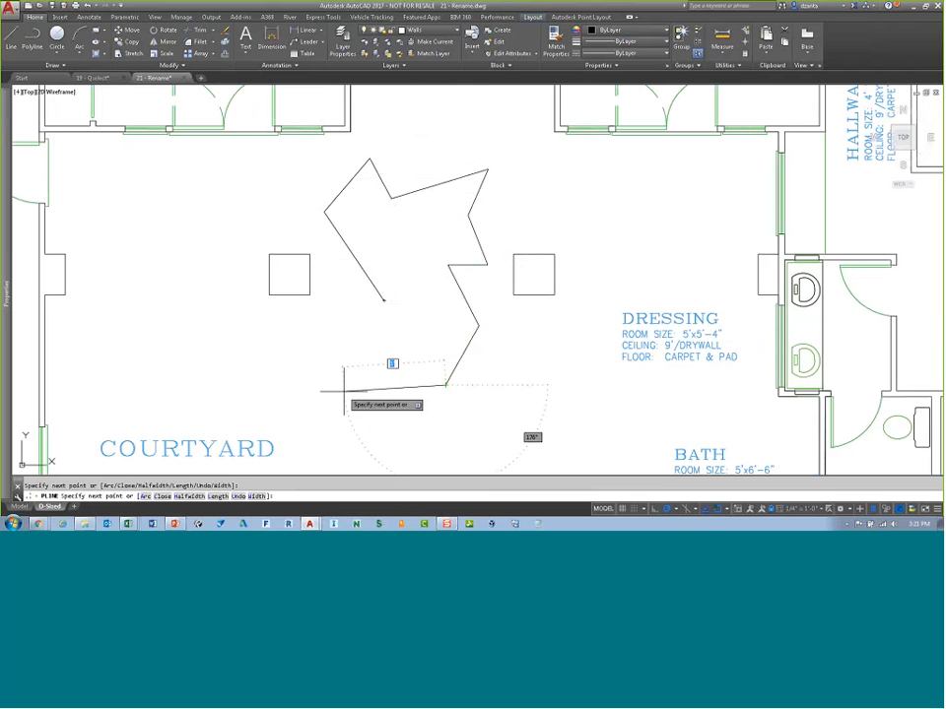
{"action": "left_click", "coordinate": [342, 391]}
{"action": "left_click", "coordinate": [321, 337]}
{"action": "left_click", "coordinate": [382, 335]}
{"action": "type", "text": "c"}
{"action": "key", "text": "Return"}
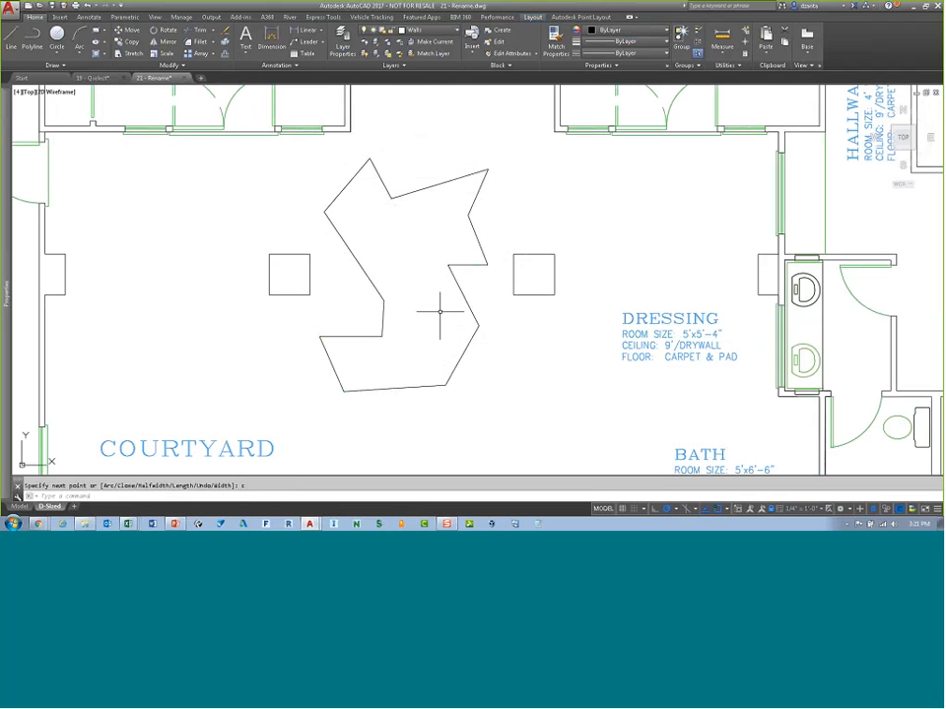
Step: Draw a circle centered on the geometric center of the irregular polyline shape
{"action": "type", "text": "c"}
{"action": "key", "text": "Return"}
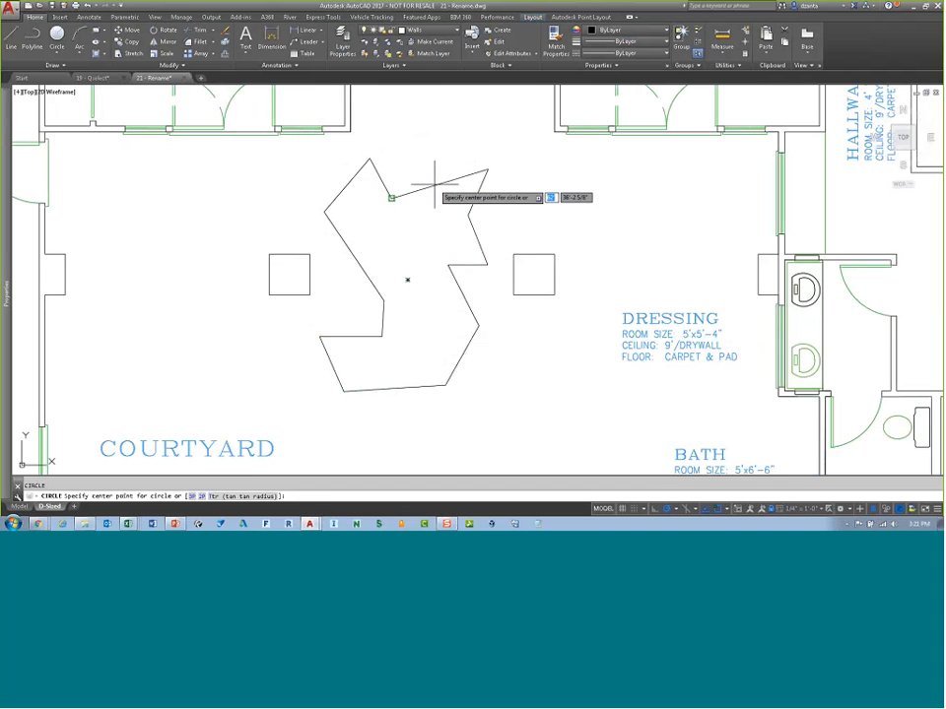
{"action": "left_click", "coordinate": [407, 280]}
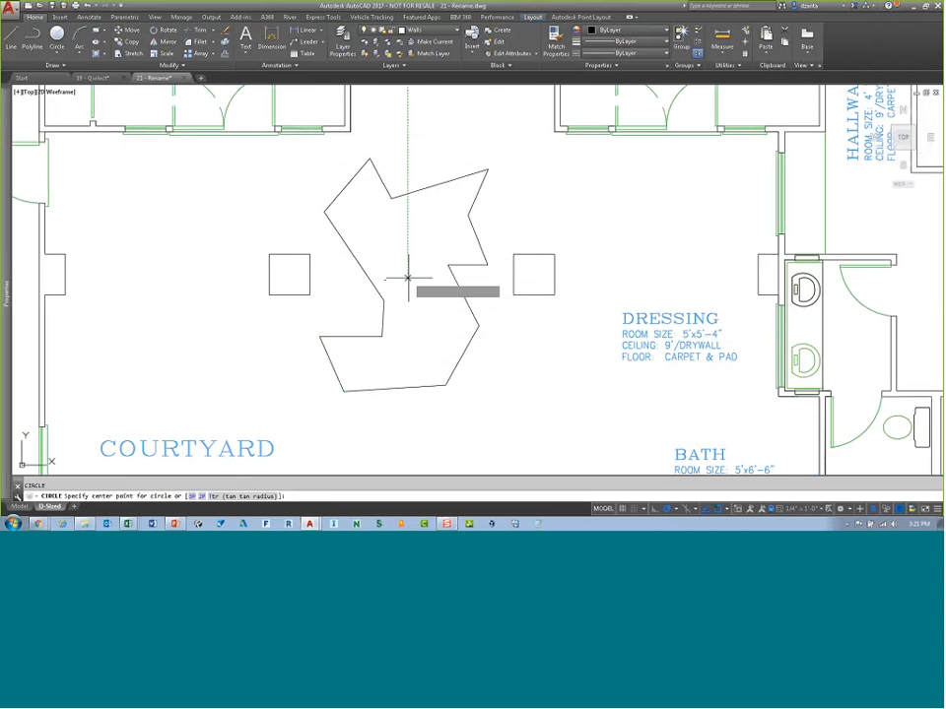
{"action": "left_click", "coordinate": [405, 306]}
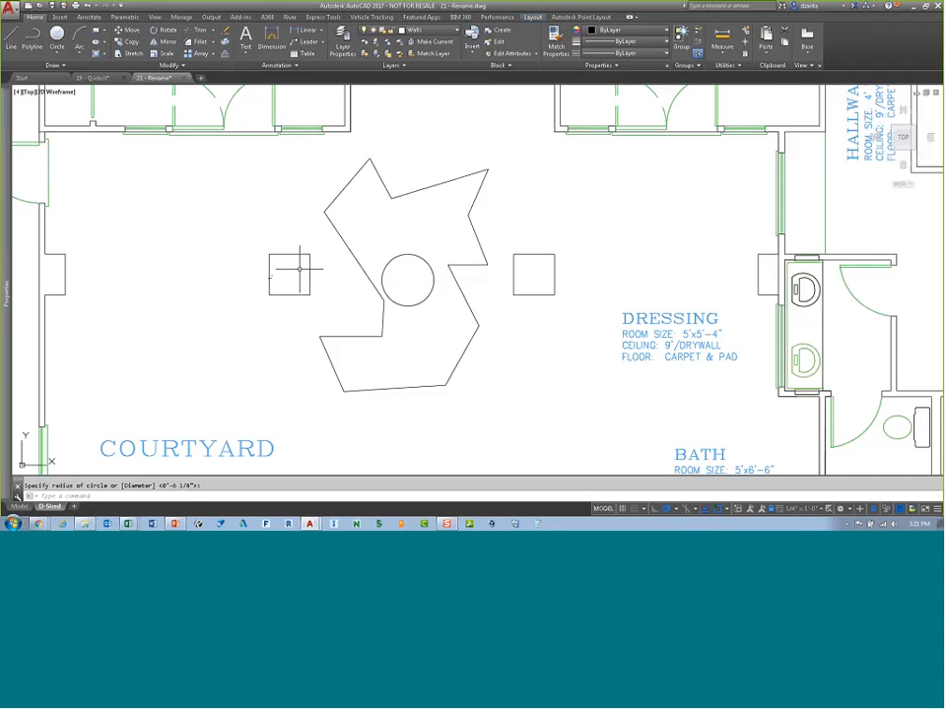
Step: Turn on all object snap modes and draw a circle at the geometric center of the column square
{"action": "scroll", "coordinate": [275, 264], "scroll_direction": "up", "scroll_amount": 5}
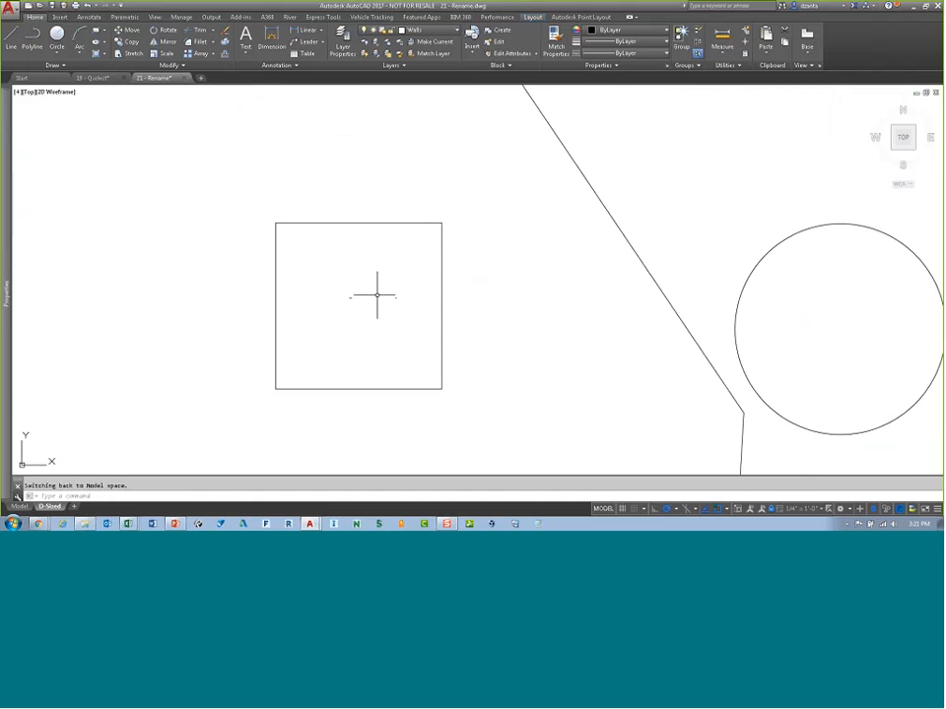
{"action": "key", "text": "Return"}
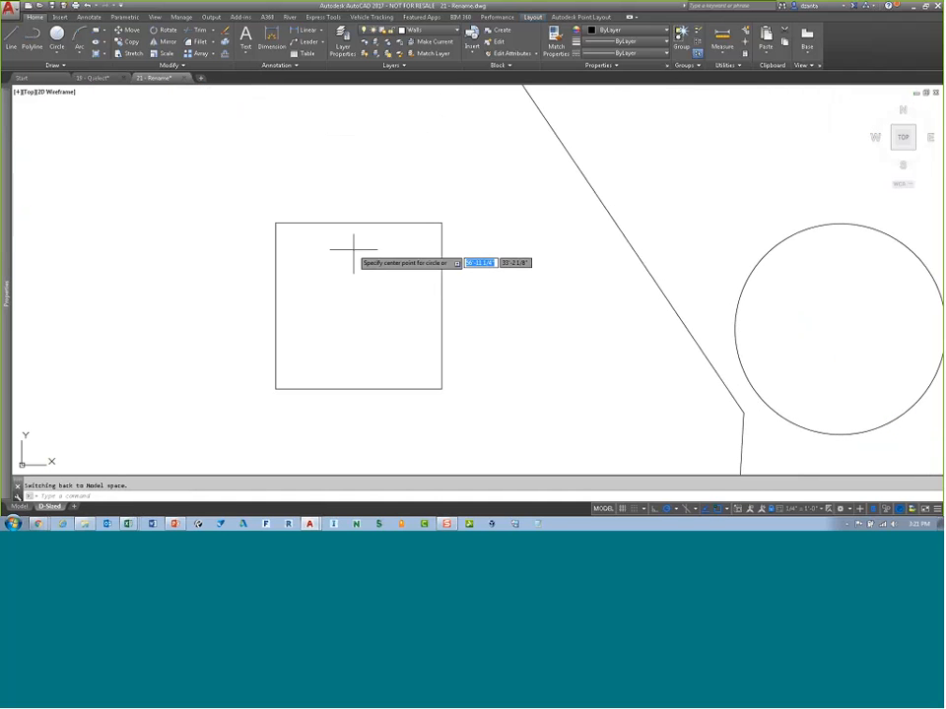
{"action": "right_click", "coordinate": [453, 340], "text": "shift"}
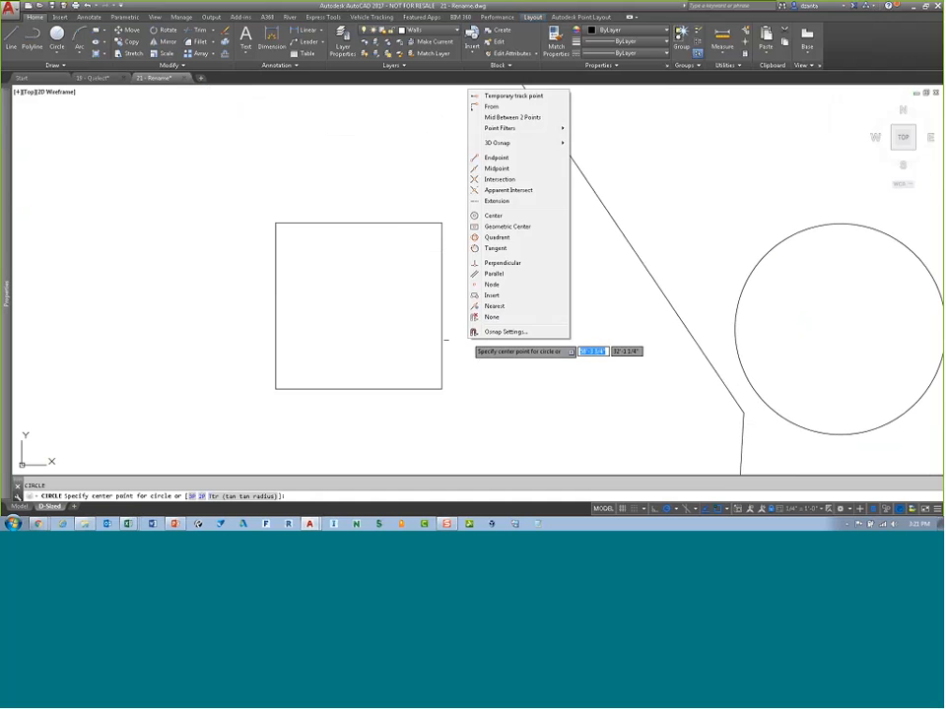
{"action": "left_click", "coordinate": [504, 333]}
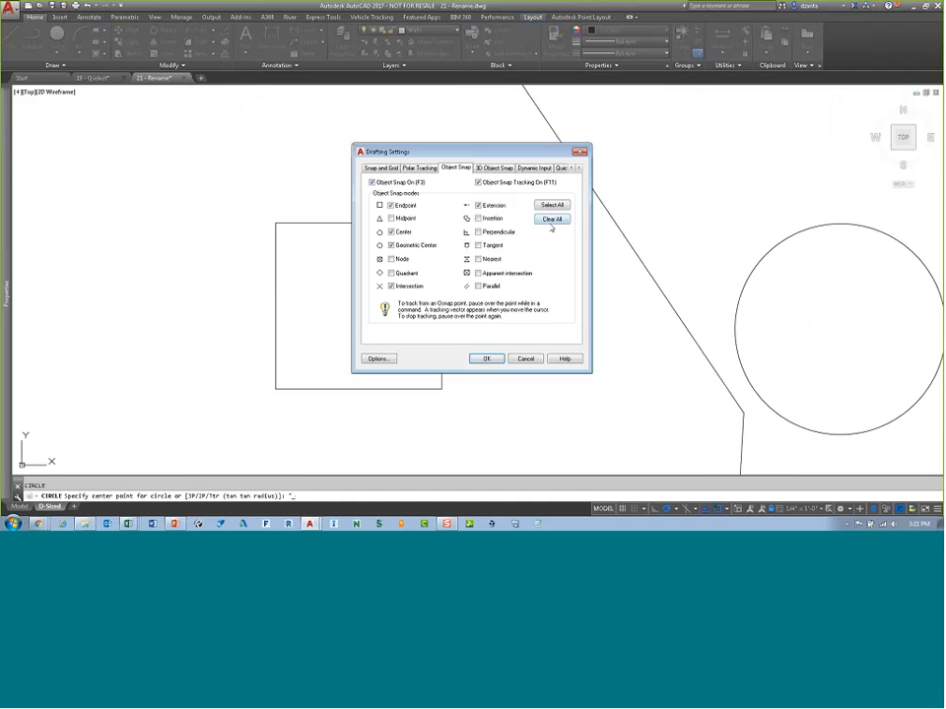
{"action": "left_click", "coordinate": [553, 207]}
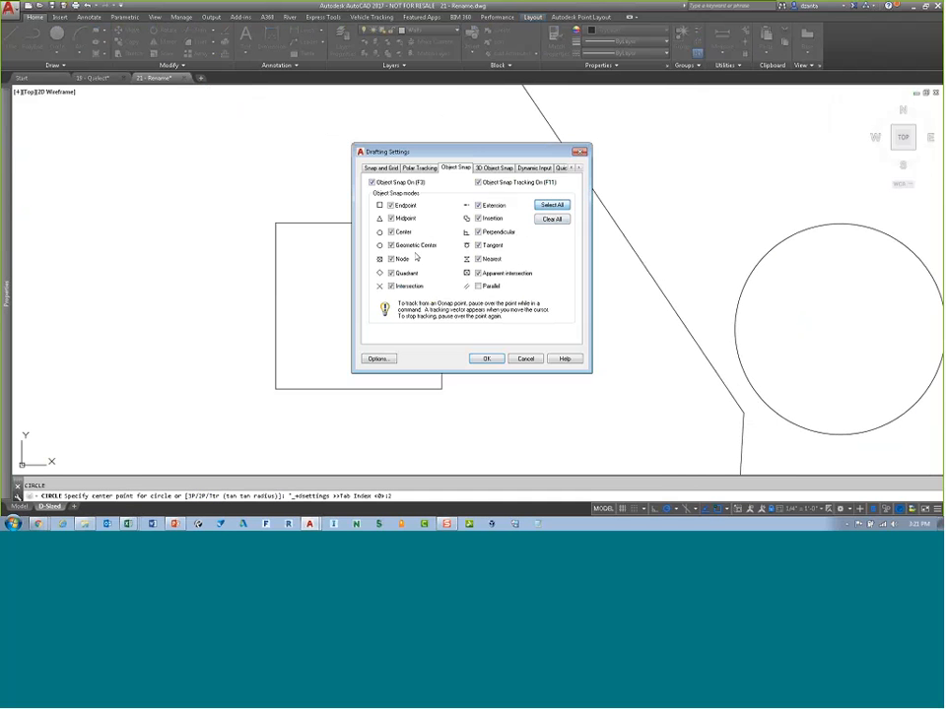
{"action": "left_click", "coordinate": [486, 358]}
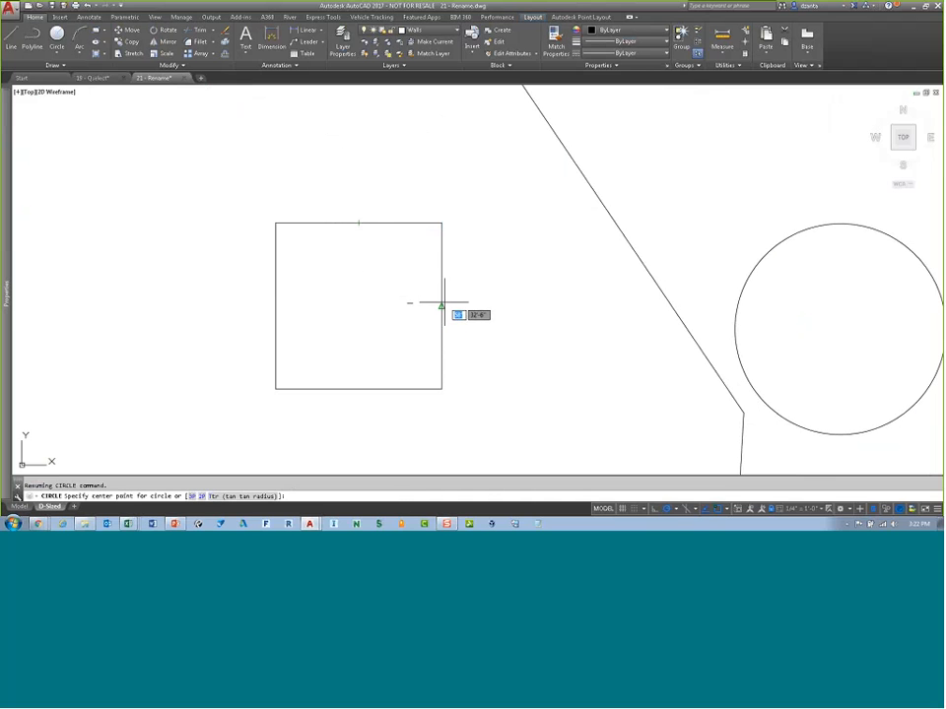
{"action": "left_click", "coordinate": [358, 304]}
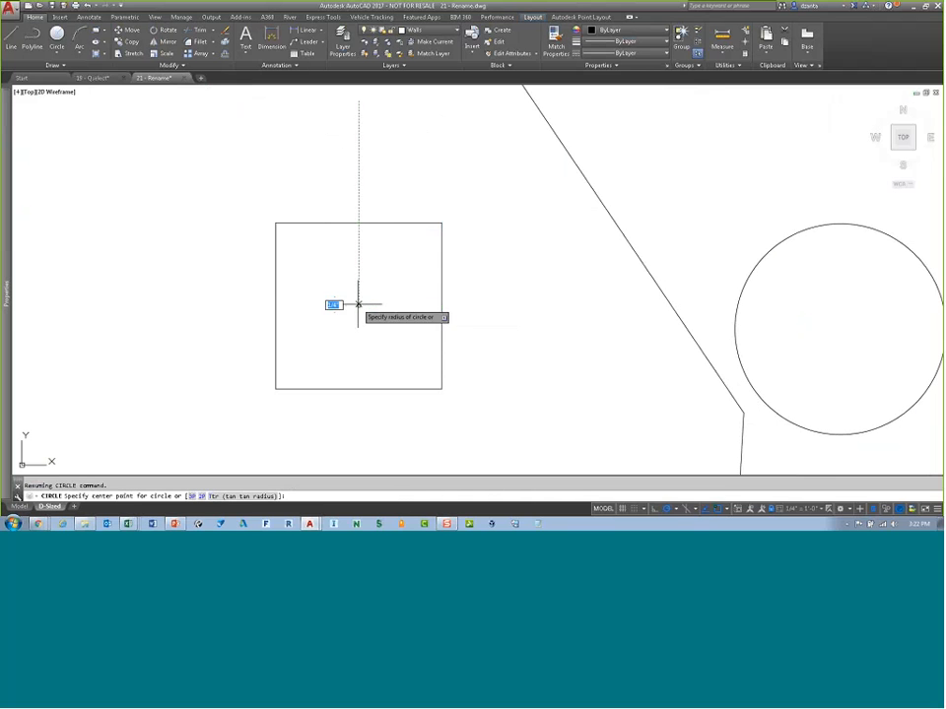
{"action": "left_click", "coordinate": [389, 326]}
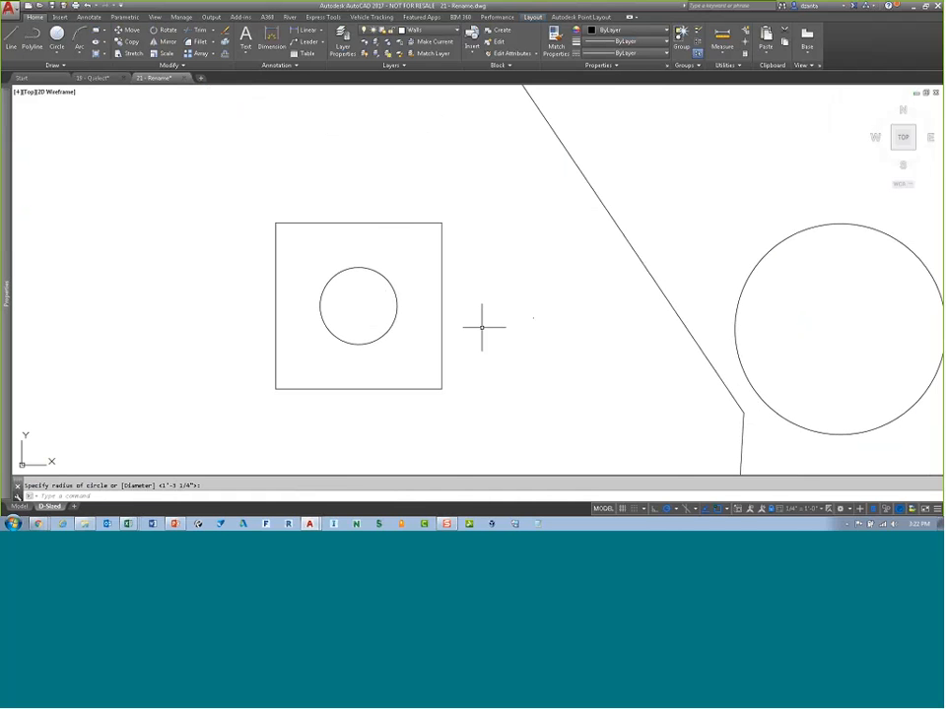
Step: Switch from the layout to model space
{"action": "scroll", "coordinate": [500, 283], "scroll_direction": "down", "scroll_amount": 2}
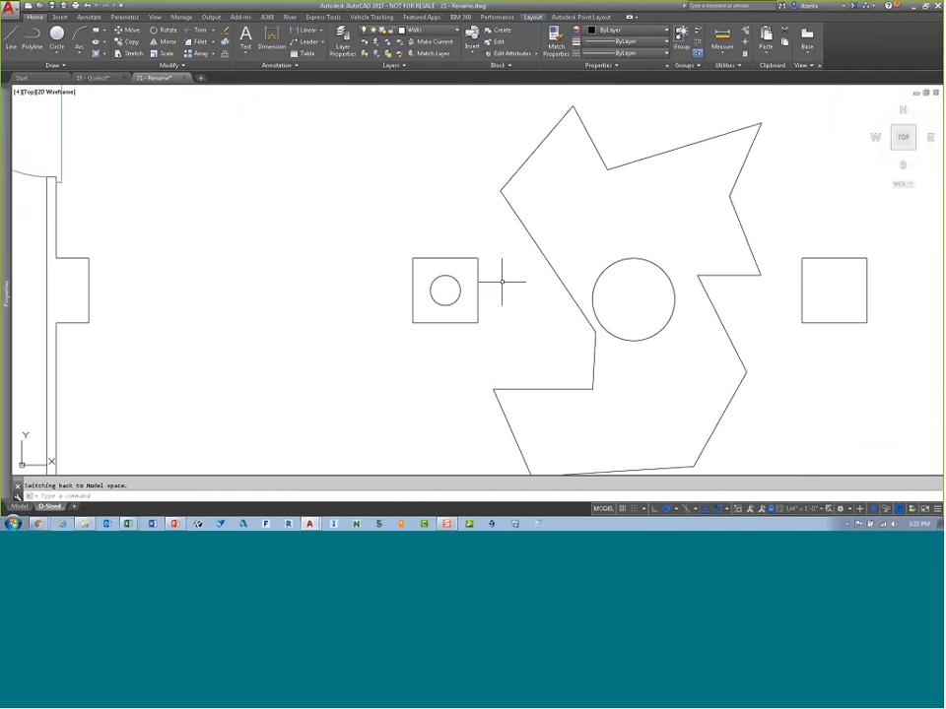
{"action": "scroll", "coordinate": [480, 282], "scroll_direction": "down", "scroll_amount": 4}
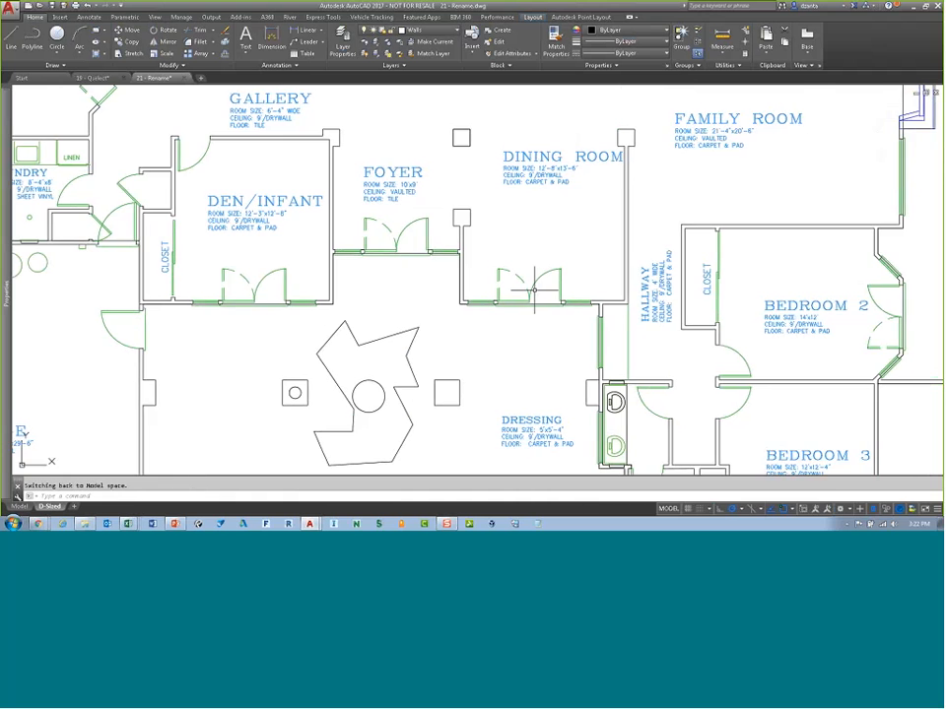
{"action": "middle_click_drag", "start_coordinate": [599, 273], "coordinate": [407, 380]}
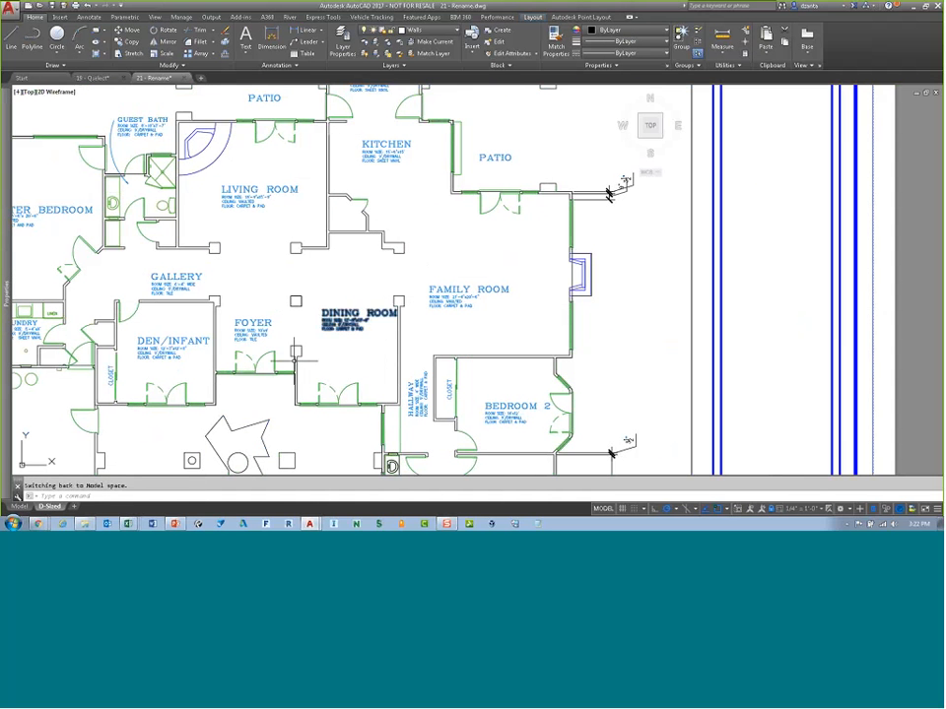
{"action": "left_click", "coordinate": [21, 506]}
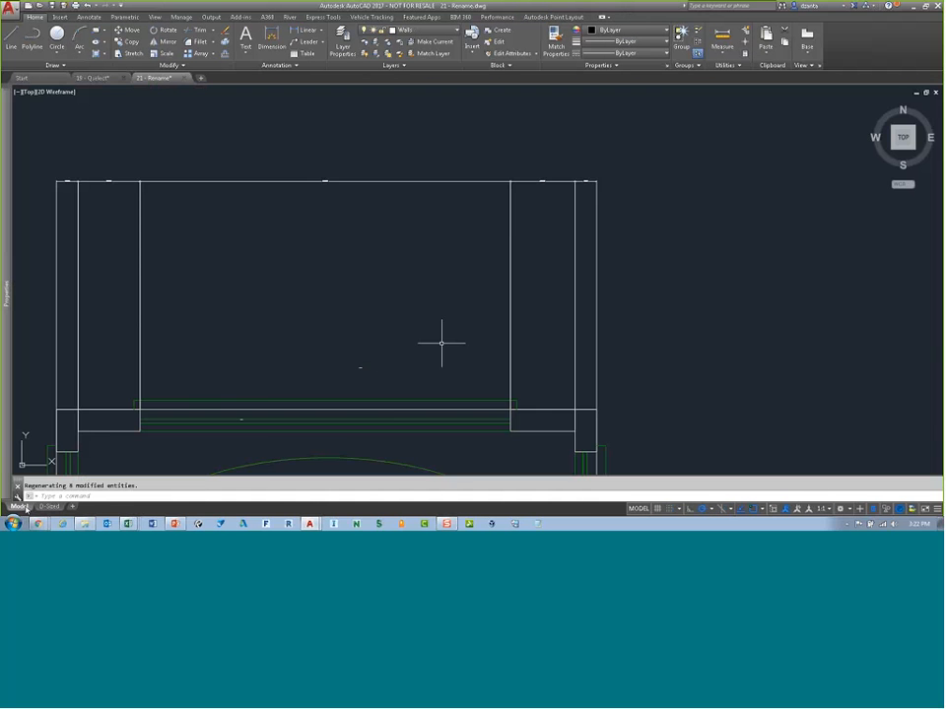
Step: Select and delete the wall lines of the bay above the bathtub
{"action": "scroll", "coordinate": [472, 322], "scroll_direction": "down", "scroll_amount": 2}
{"action": "middle_click_drag", "start_coordinate": [471, 322], "coordinate": [495, 212]}
{"action": "left_click", "coordinate": [600, 202]}
{"action": "left_click", "coordinate": [211, 144]}
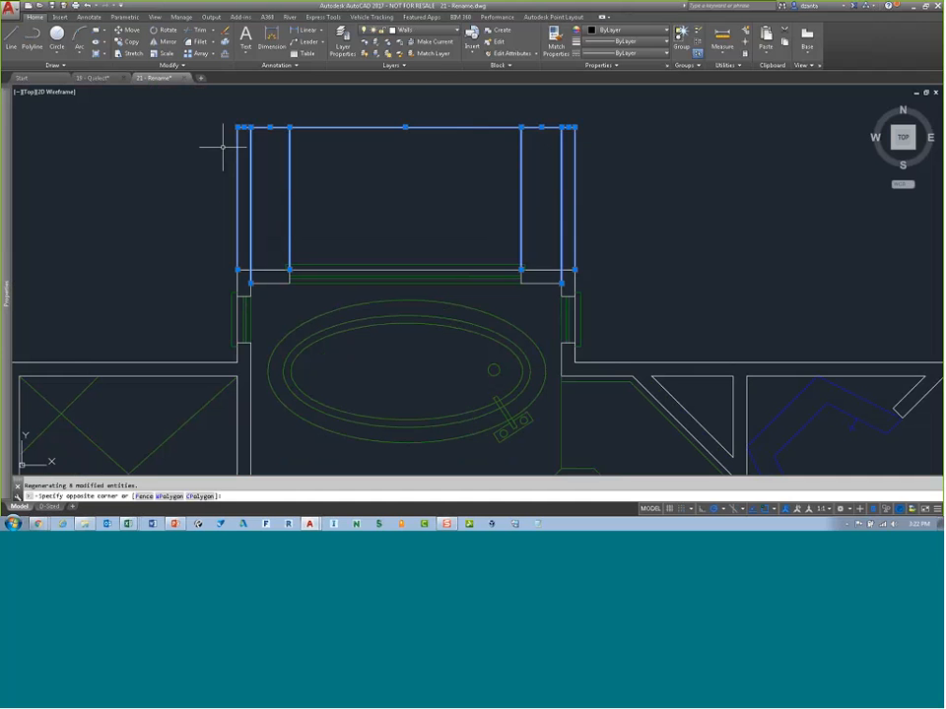
{"action": "key", "text": "Delete"}
Step: Switch to the southwest isometric view with the ViewCube
{"action": "middle_click_drag", "start_coordinate": [578, 300], "coordinate": [652, 169]}
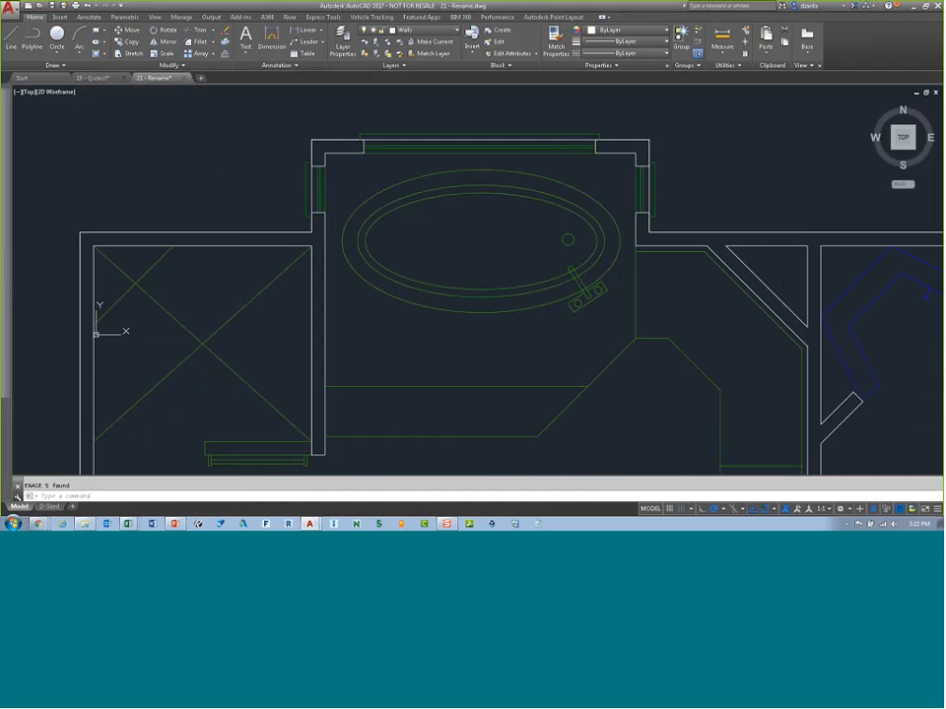
{"action": "scroll", "coordinate": [578, 213], "scroll_direction": "down", "scroll_amount": 2}
{"action": "middle_click_drag", "start_coordinate": [570, 279], "coordinate": [444, 196]}
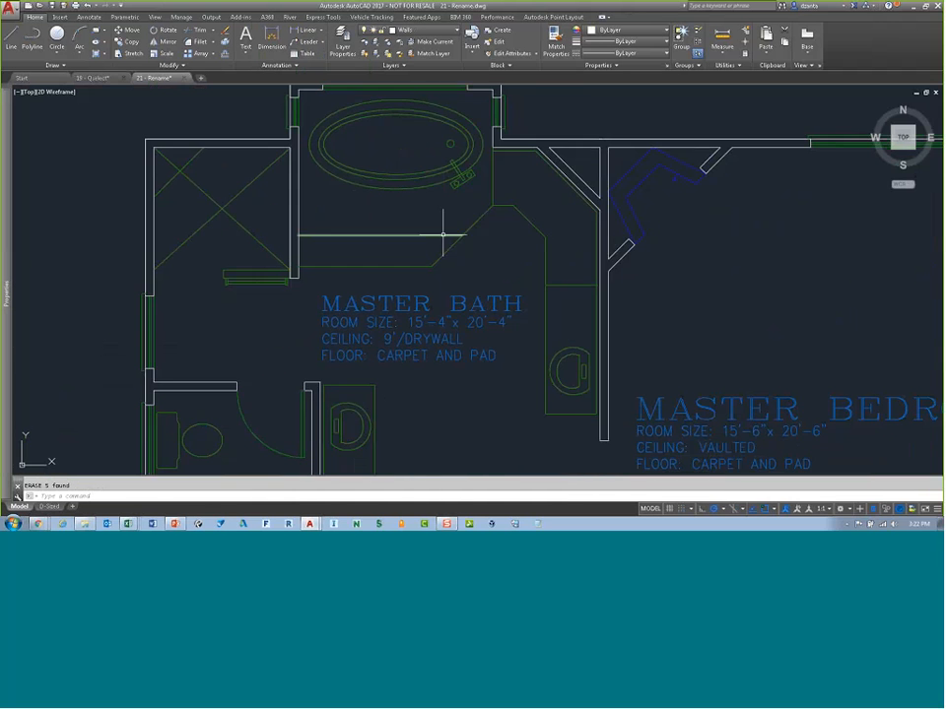
{"action": "scroll", "coordinate": [444, 226], "scroll_direction": "down", "scroll_amount": 4}
{"action": "middle_click_drag", "start_coordinate": [541, 270], "coordinate": [341, 246]}
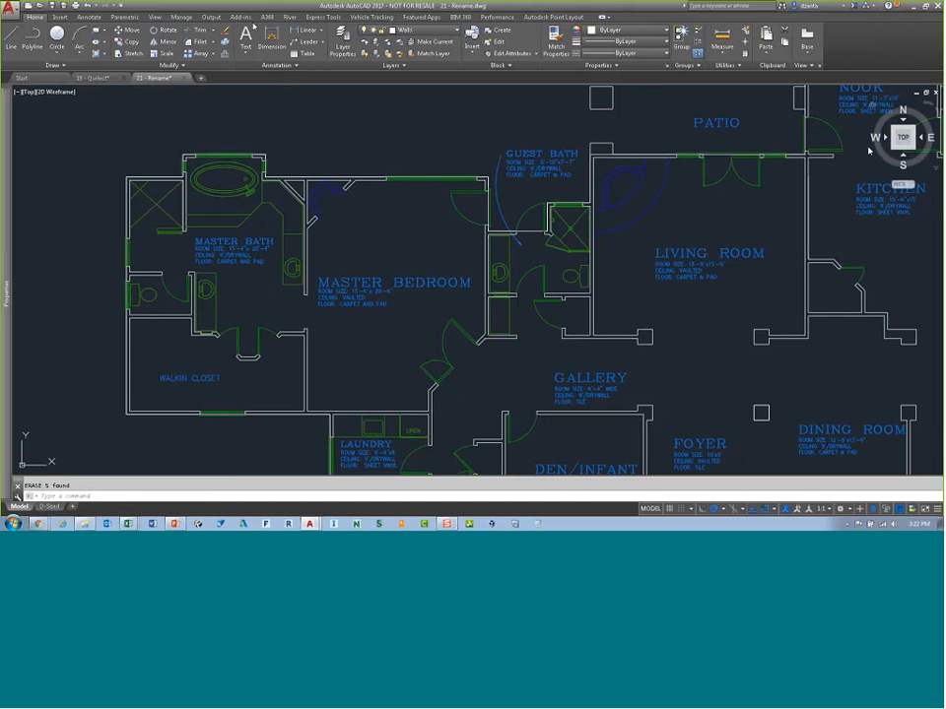
{"action": "left_click", "coordinate": [894, 151]}
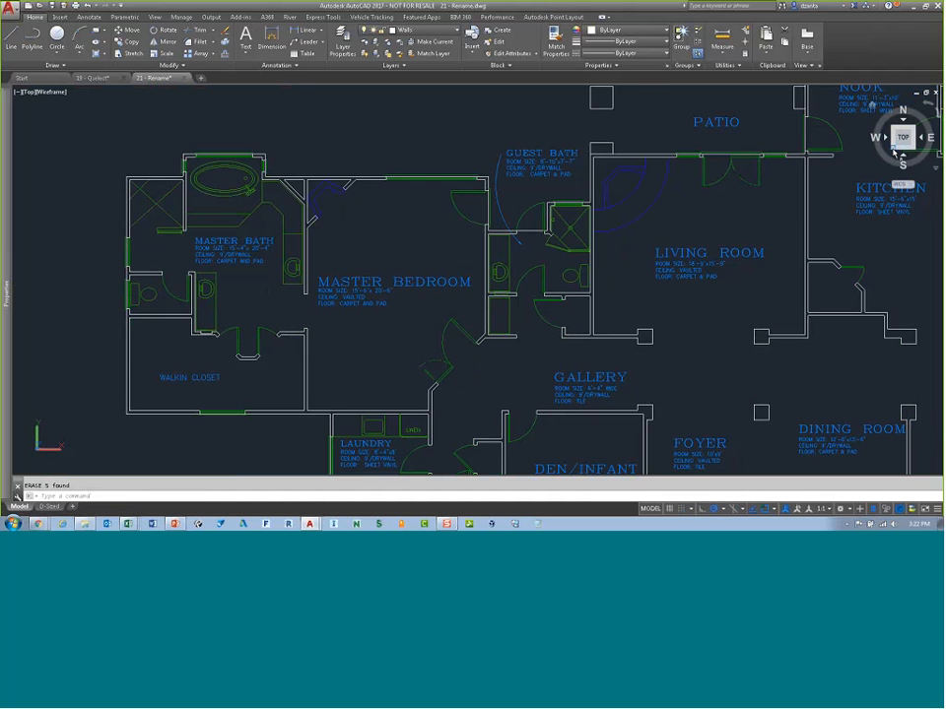
{"action": "left_click", "coordinate": [893, 151]}
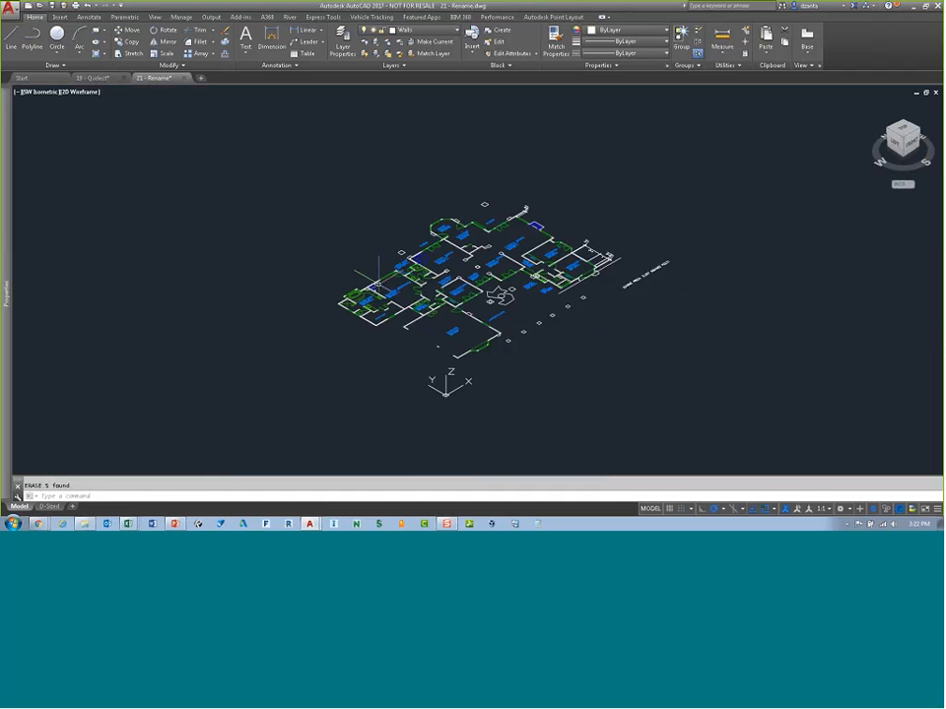
{"action": "scroll", "coordinate": [367, 296], "scroll_direction": "up", "scroll_amount": 3}
{"action": "scroll", "coordinate": [365, 297], "scroll_direction": "up", "scroll_amount": 4}
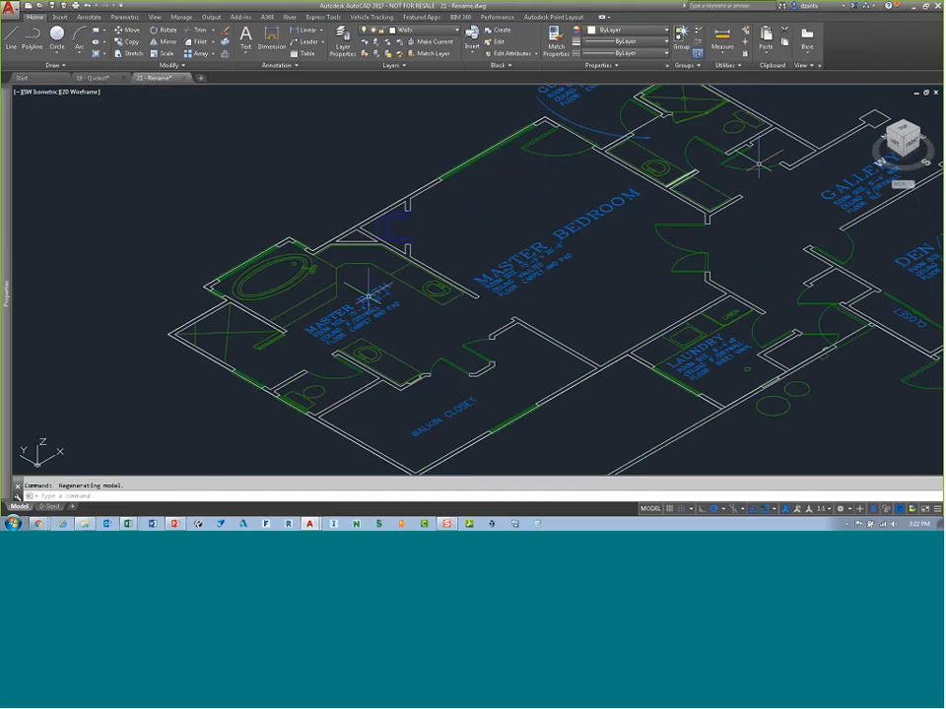
Step: Return to the top view with north up using the ViewCube
{"action": "left_click", "coordinate": [903, 131]}
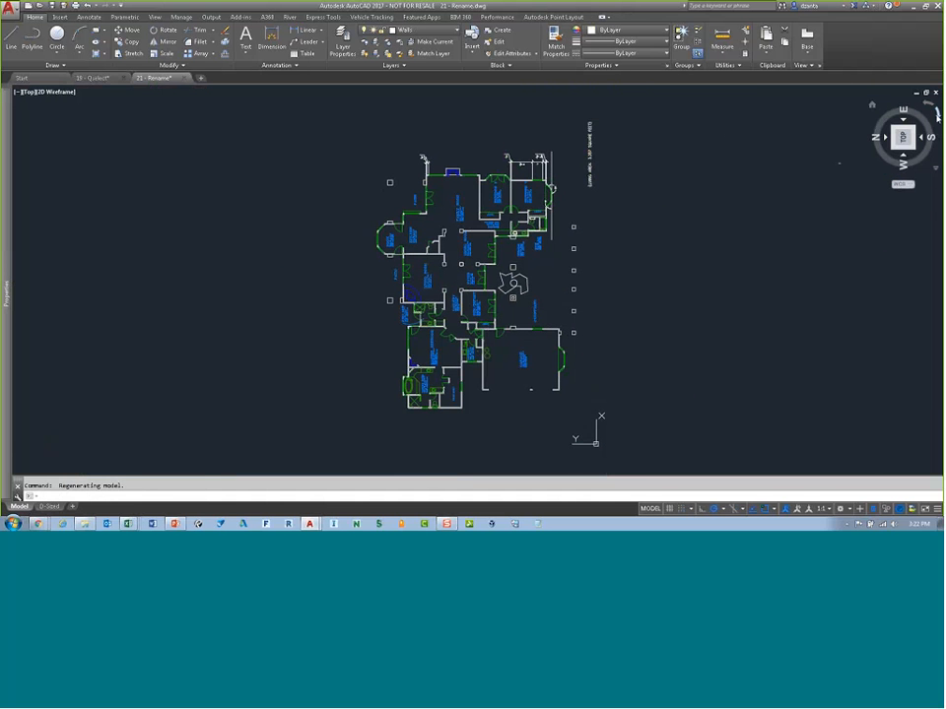
{"action": "left_click", "coordinate": [936, 112]}
{"action": "scroll", "coordinate": [474, 249], "scroll_direction": "up", "scroll_amount": 5}
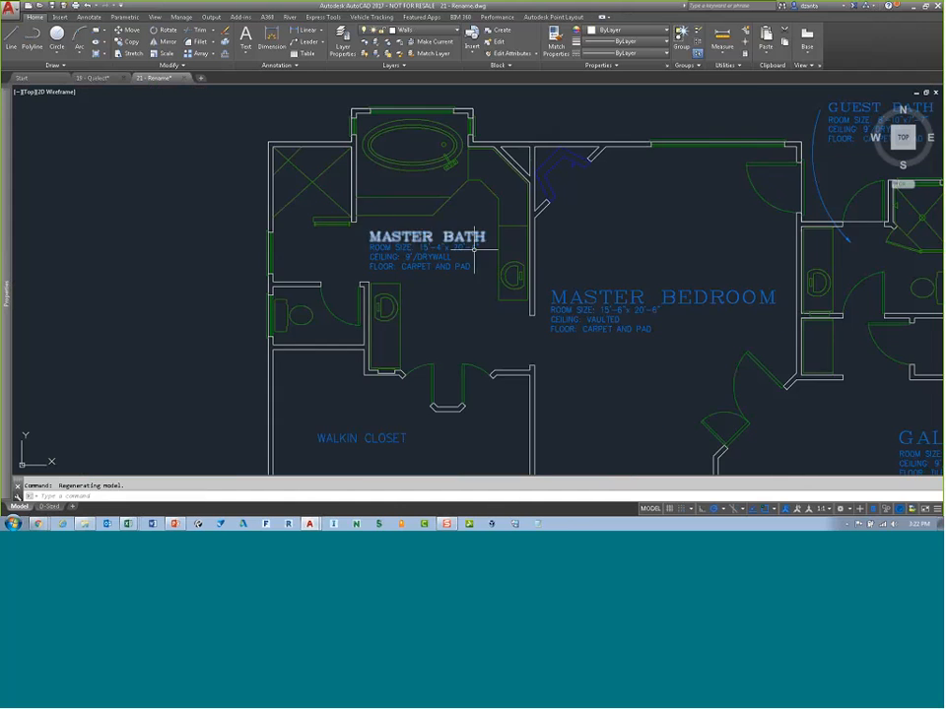
{"action": "middle_click_drag", "start_coordinate": [474, 249], "coordinate": [343, 236]}
{"action": "scroll", "coordinate": [356, 218], "scroll_direction": "down", "scroll_amount": 2}
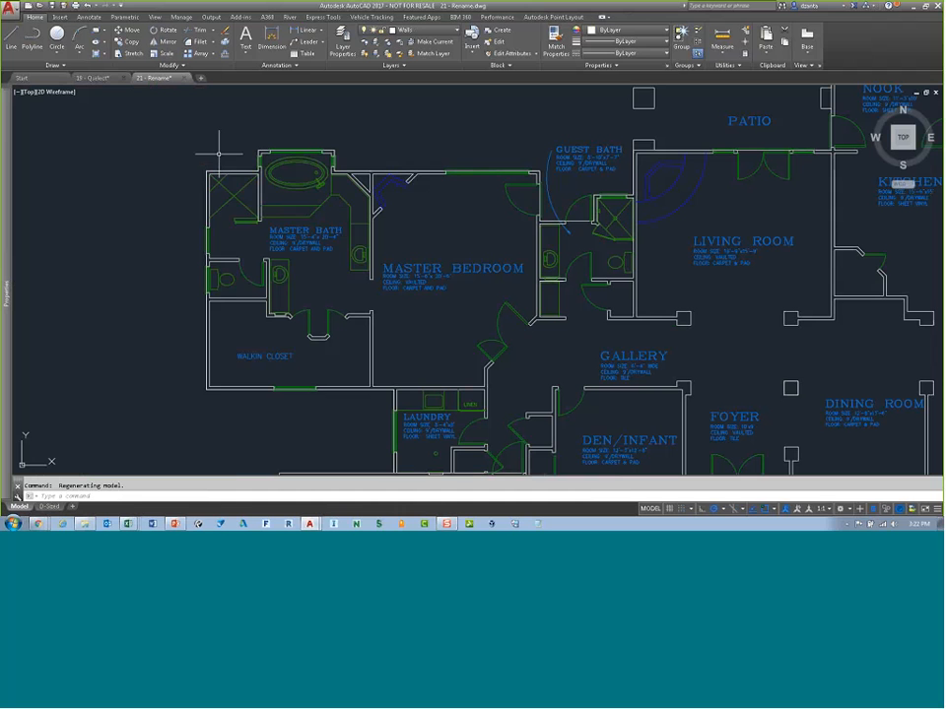
Step: Create a boundary polyline by picking a point inside the master bath shower enclosure
{"action": "type", "text": "bo"}
{"action": "key", "text": "Return"}
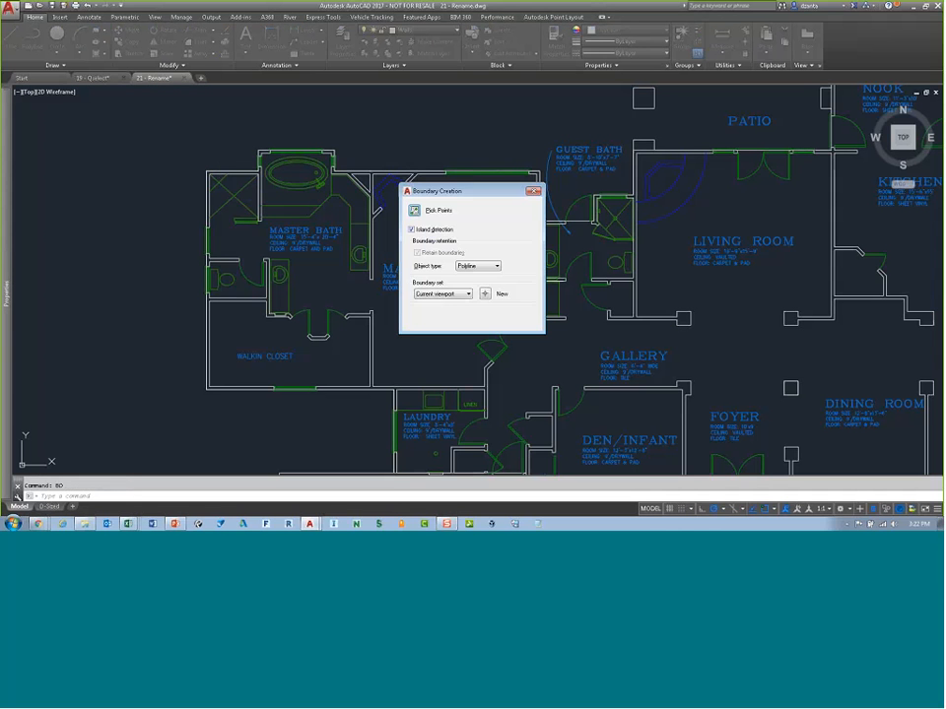
{"action": "left_click", "coordinate": [415, 210]}
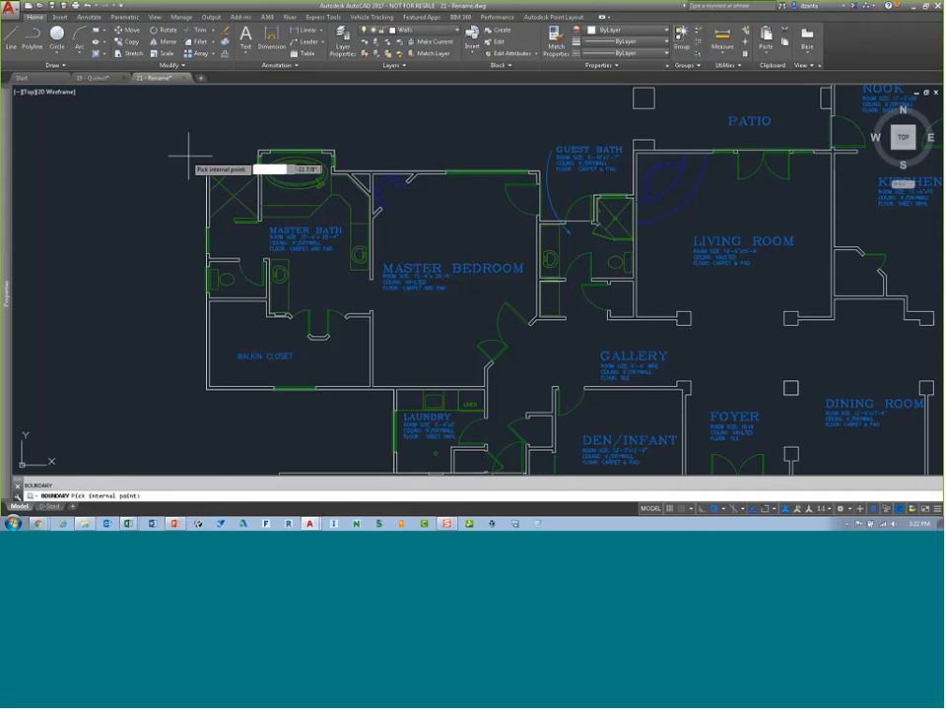
{"action": "scroll", "coordinate": [182, 155], "scroll_direction": "up", "scroll_amount": 4}
{"action": "scroll", "coordinate": [202, 148], "scroll_direction": "down", "scroll_amount": 2}
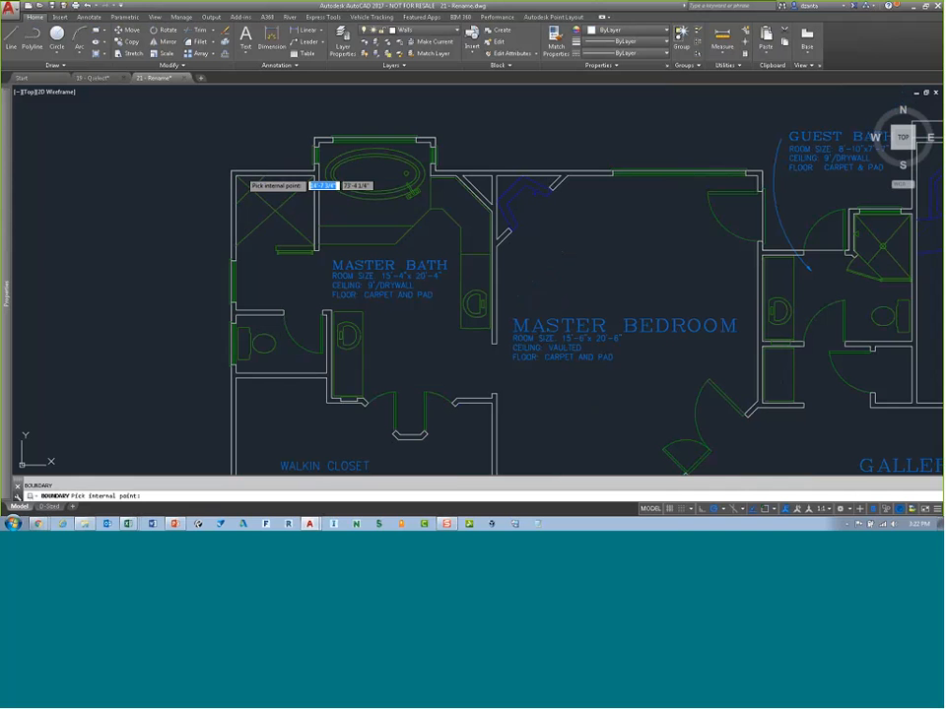
{"action": "left_click", "coordinate": [242, 175]}
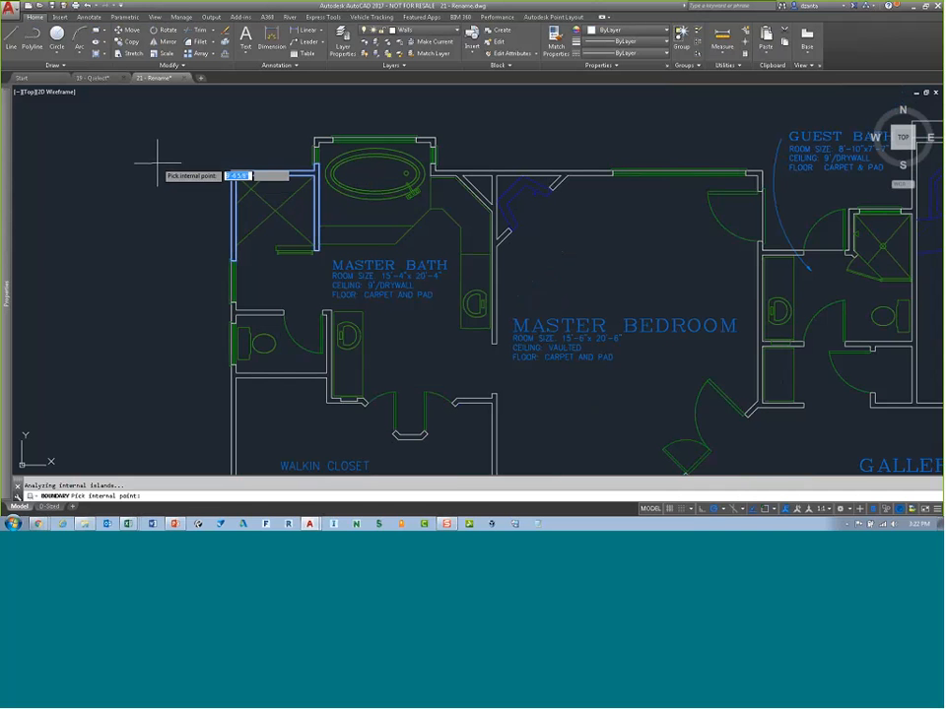
{"action": "key", "text": "Return"}
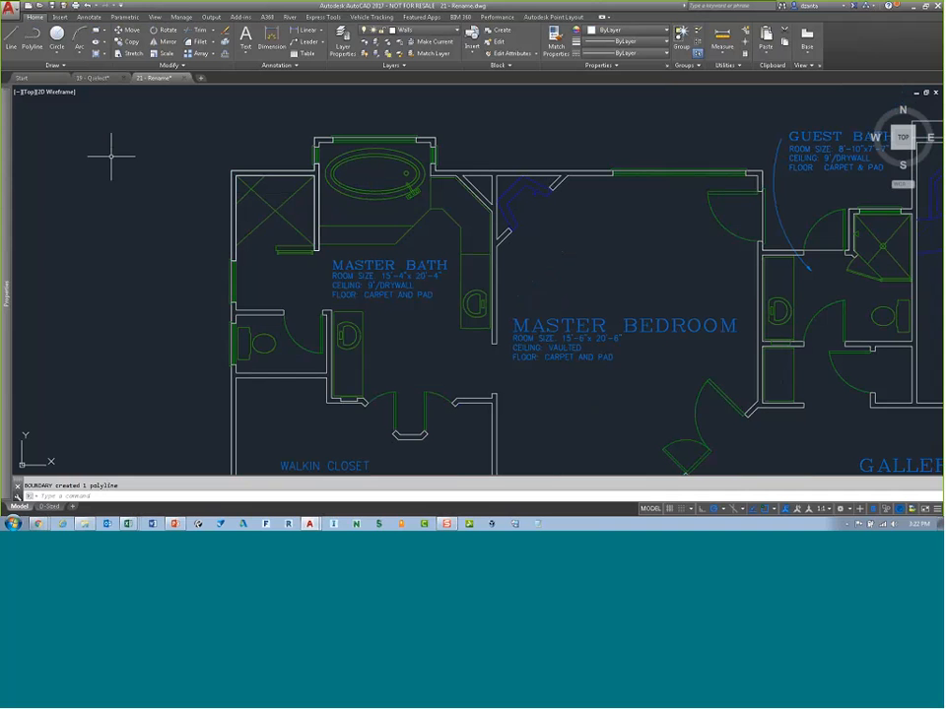
Step: Select the new shower boundary polyline and review its properties in the Properties palette
{"action": "left_click", "coordinate": [245, 171]}
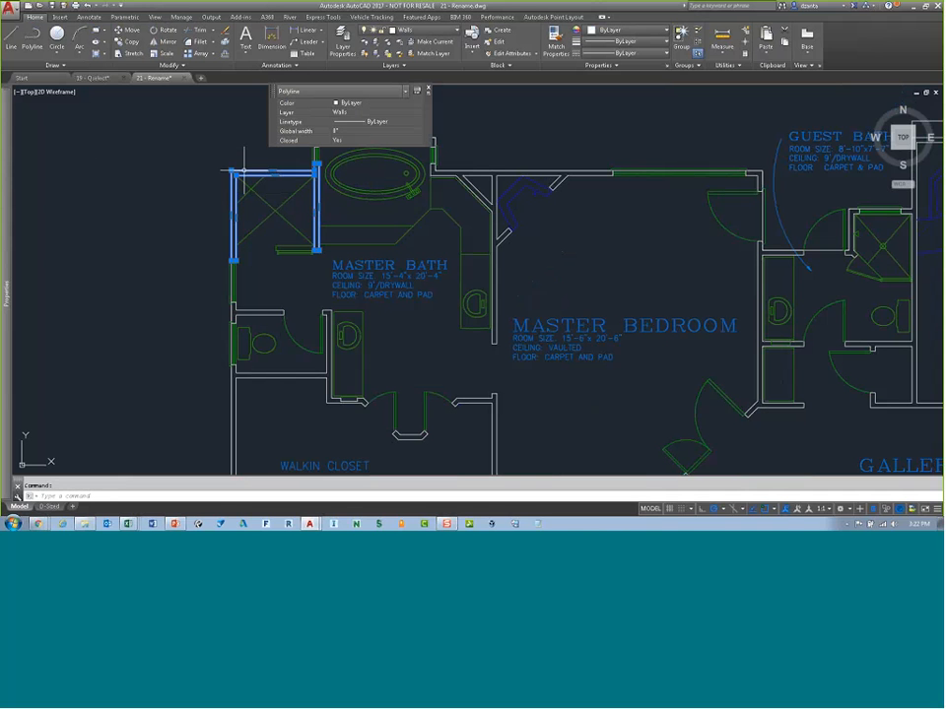
{"action": "right_click", "coordinate": [244, 171]}
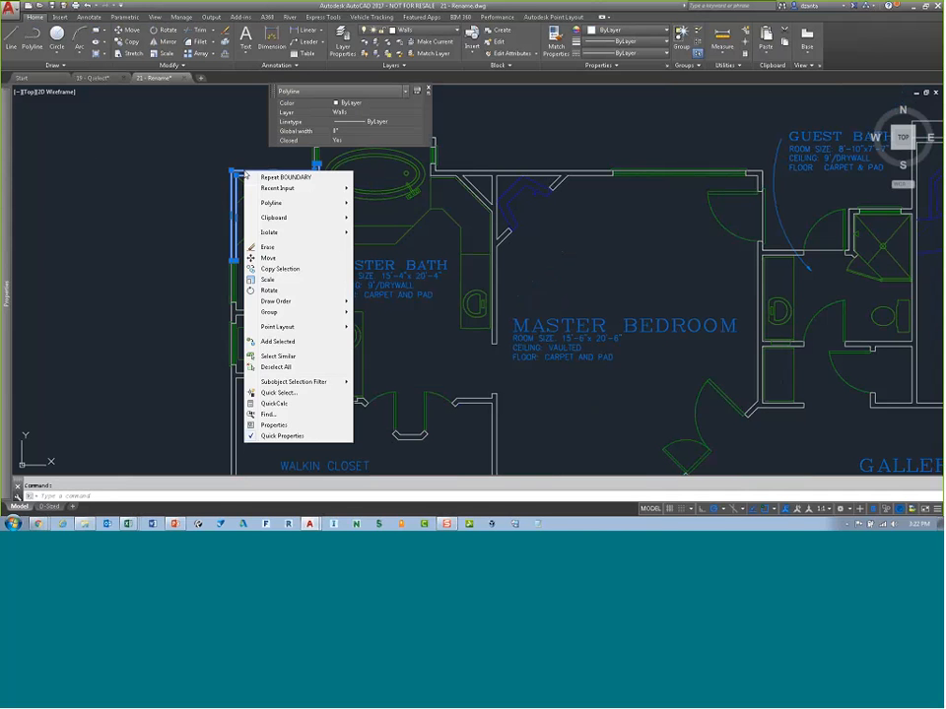
{"action": "left_click", "coordinate": [274, 424]}
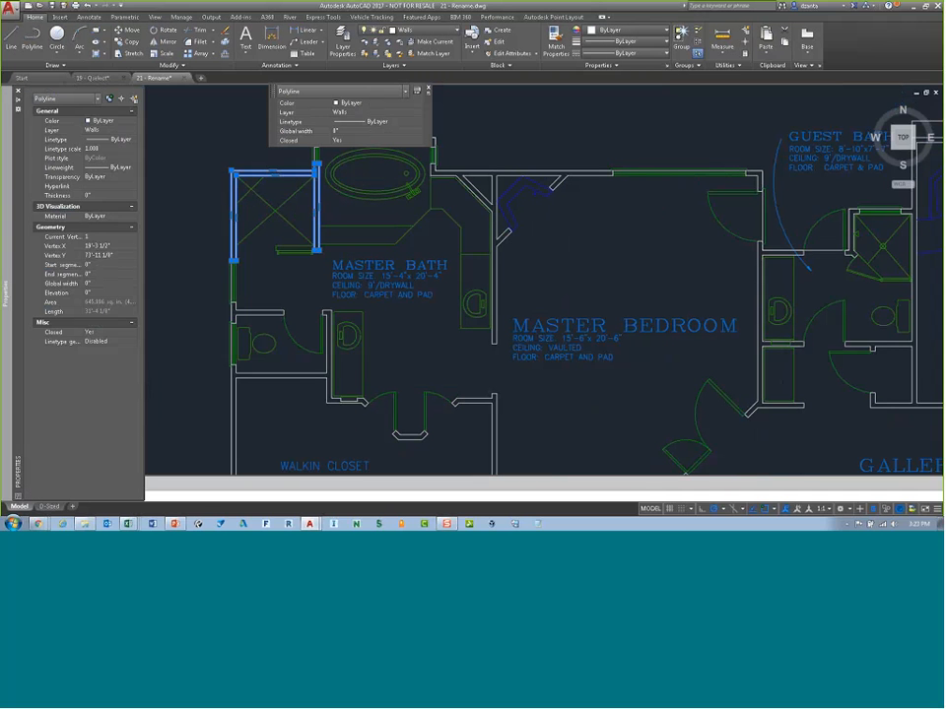
{"action": "key", "text": "Escape"}
{"action": "key", "text": "ctrl+1"}
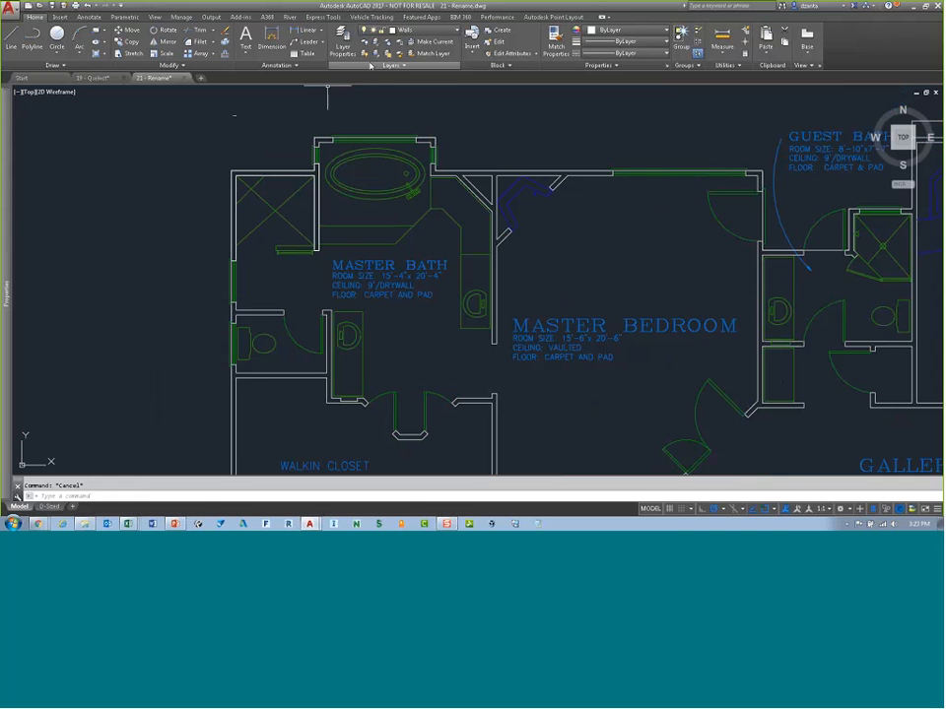
Step: Turn on the 3D Tools ribbon tab and open it
{"action": "right_click", "coordinate": [621, 15]}
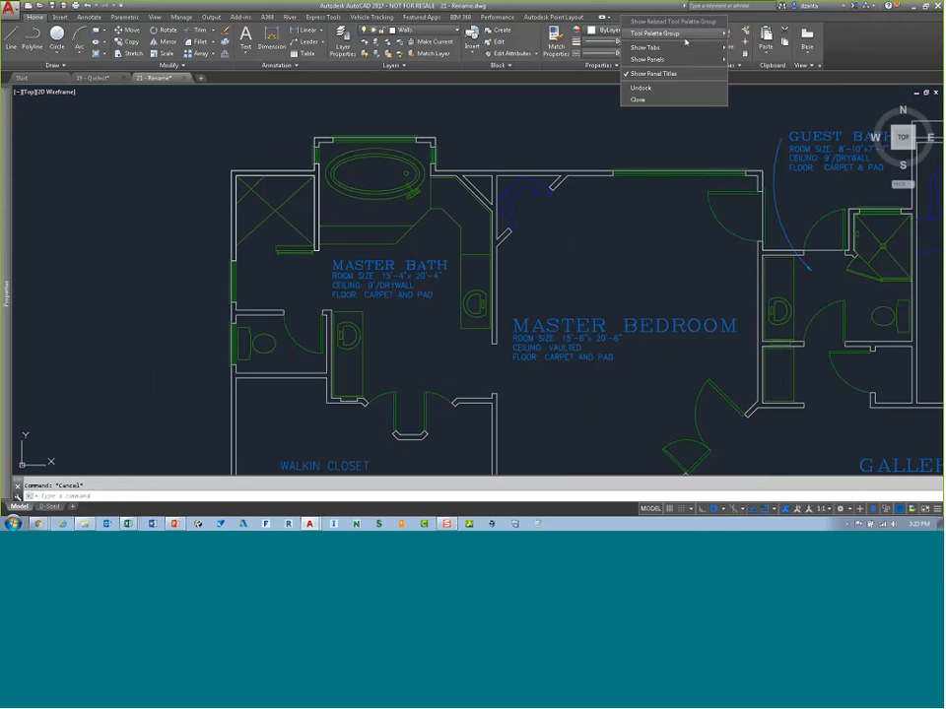
{"action": "mouse_move", "coordinate": [692, 48]}
{"action": "left_click", "coordinate": [762, 98]}
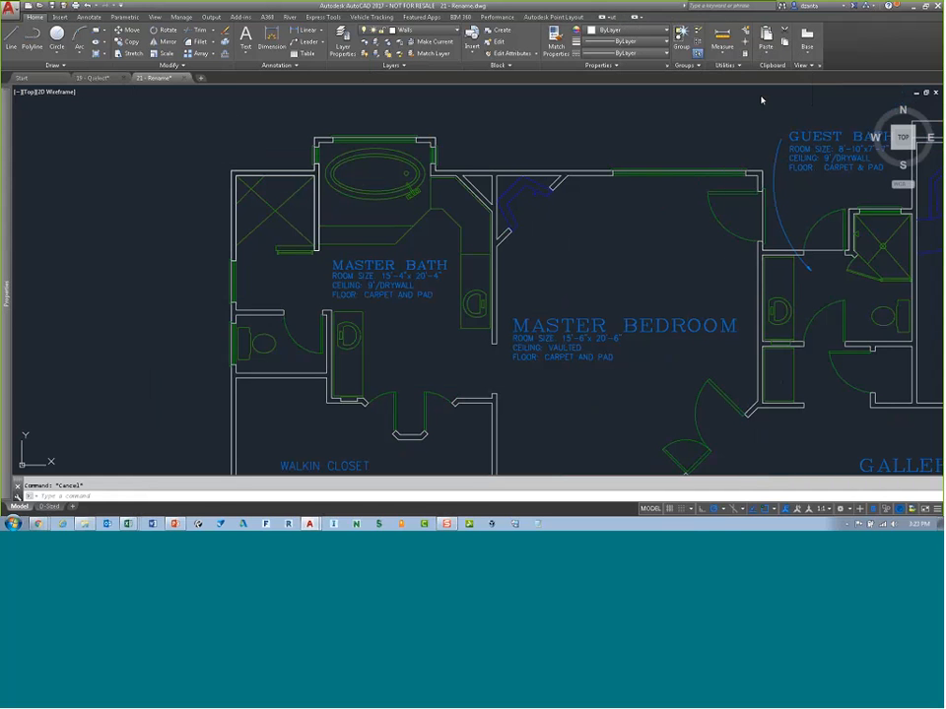
{"action": "left_click", "coordinate": [160, 16]}
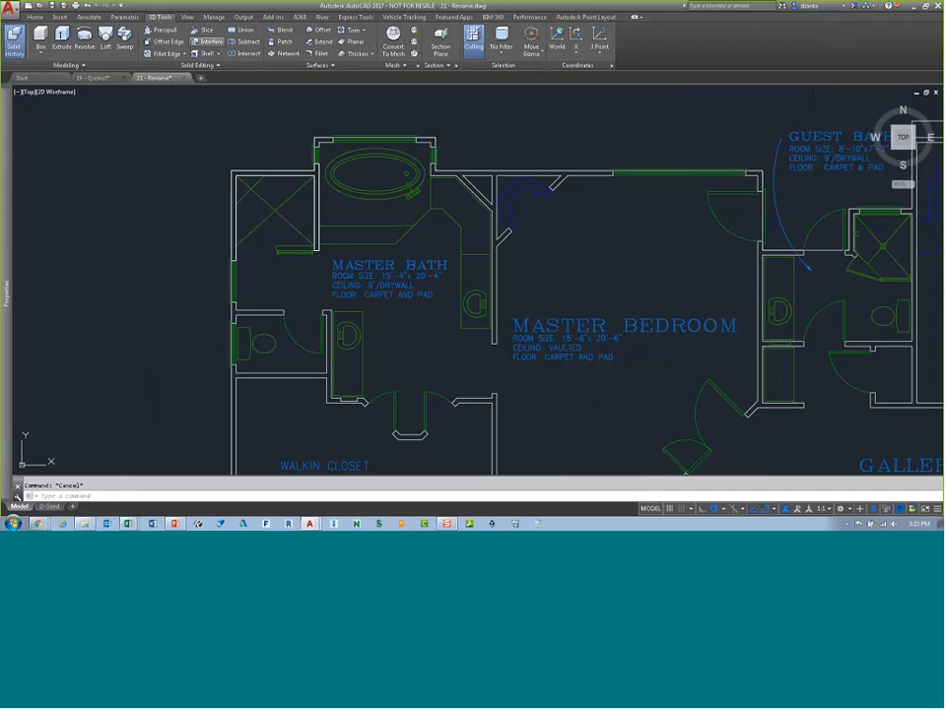
Step: Presspull the shower boundary to an extrusion height of 8
{"action": "left_click", "coordinate": [162, 29]}
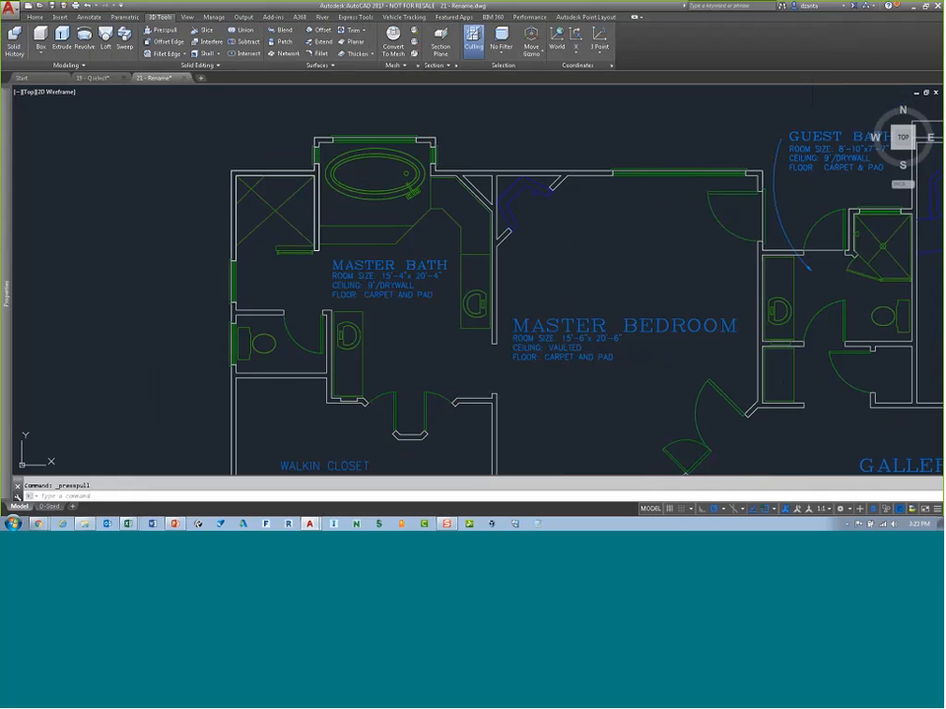
{"action": "left_click", "coordinate": [251, 170]}
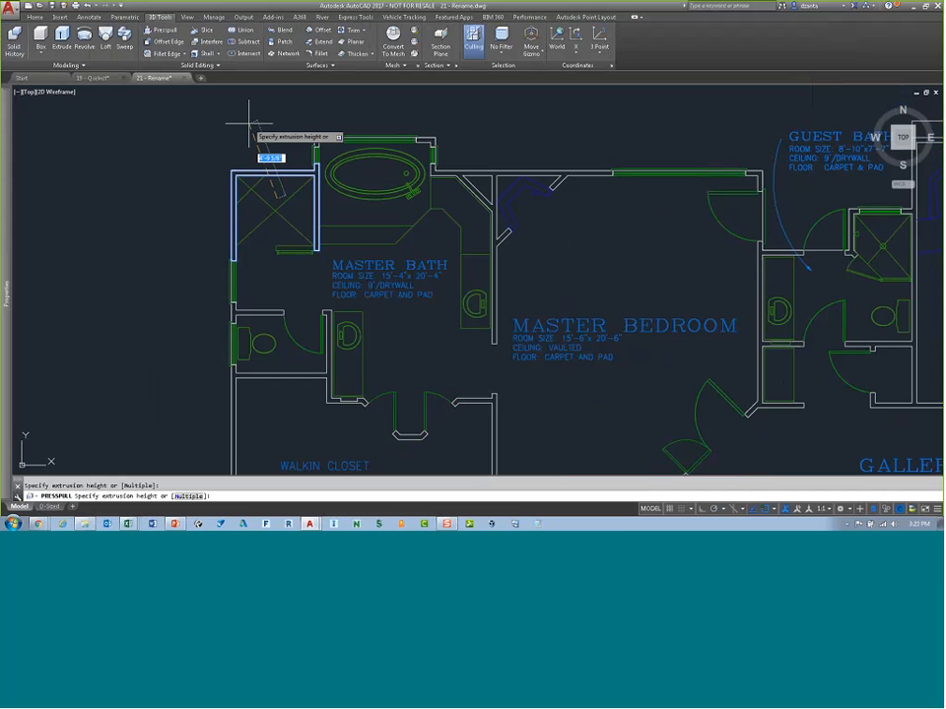
{"action": "type", "text": "8"}
{"action": "key", "text": "Return"}
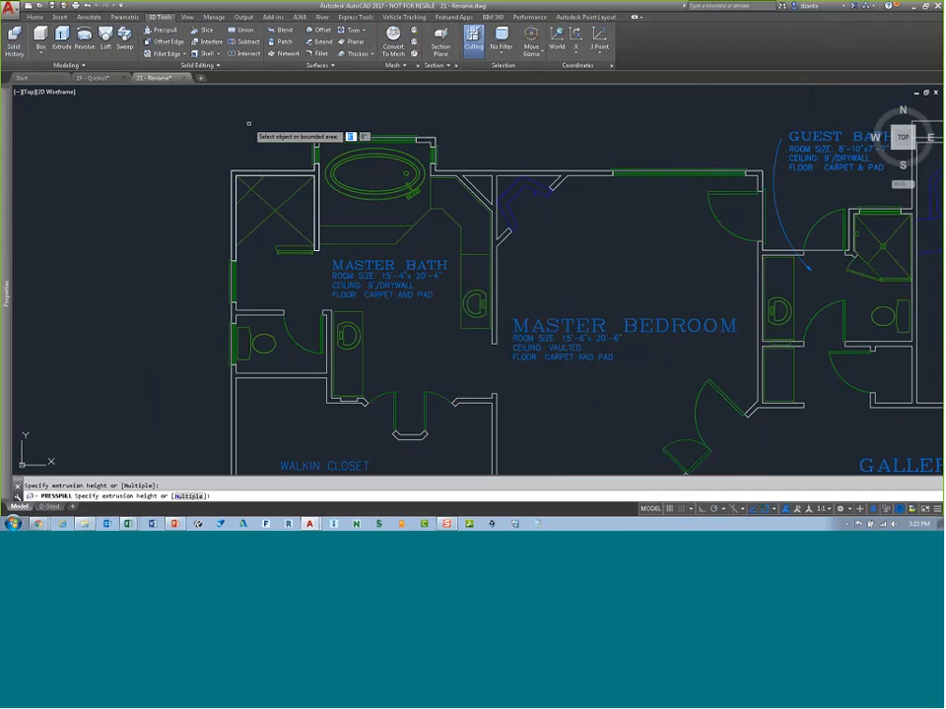
{"action": "key", "text": "Escape"}
Step: View the extruded shower walls in southwest isometric with the Shaded with edges visual style
{"action": "scroll", "coordinate": [269, 144], "scroll_direction": "down", "scroll_amount": 5}
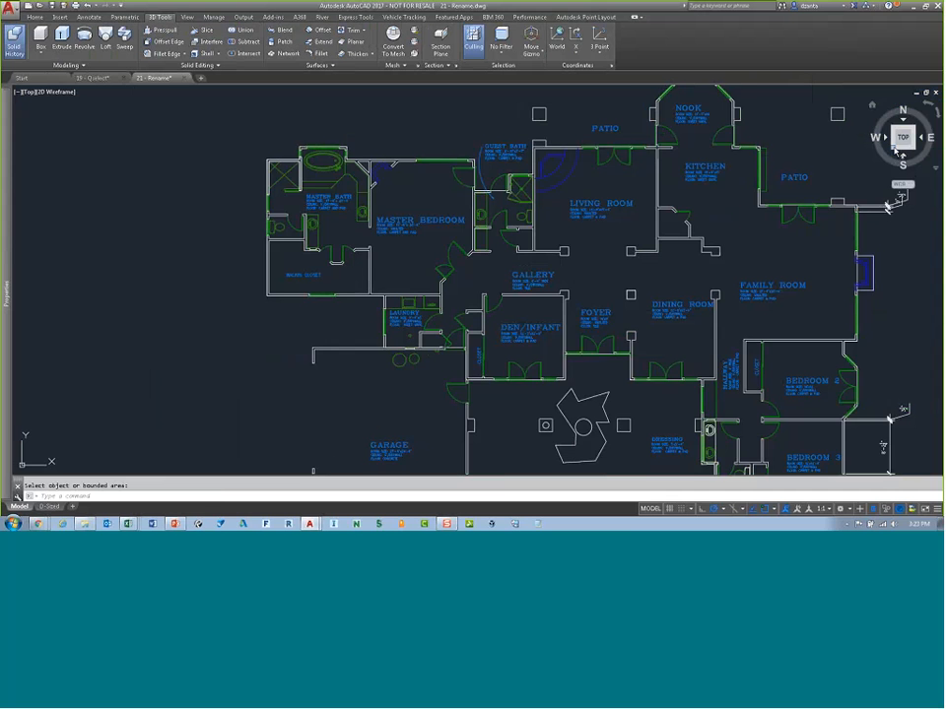
{"action": "left_click", "coordinate": [895, 149]}
{"action": "scroll", "coordinate": [347, 314], "scroll_direction": "up", "scroll_amount": 8}
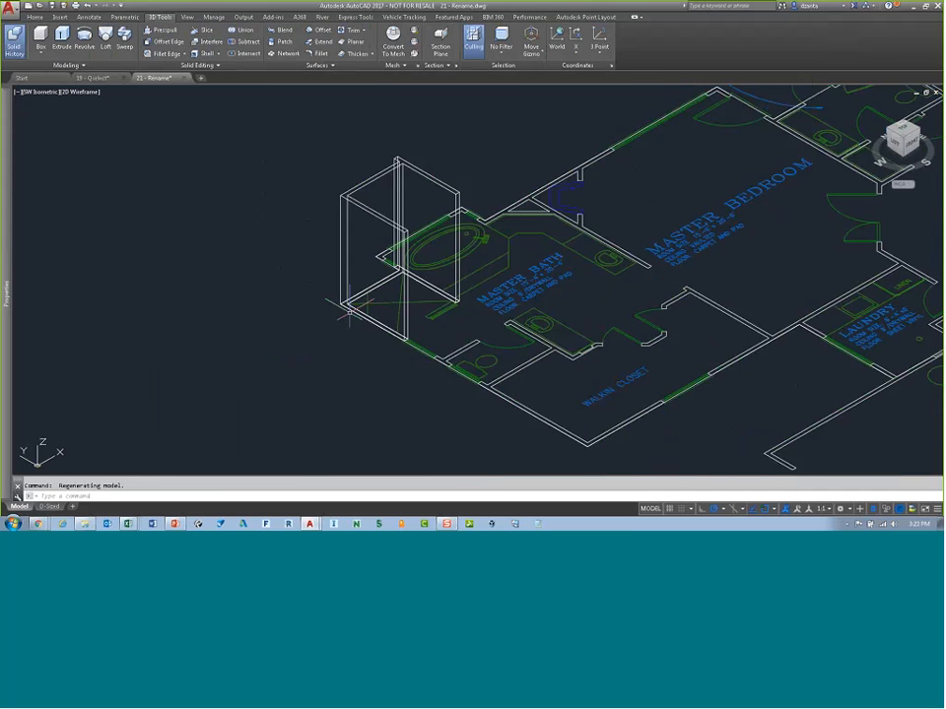
{"action": "scroll", "coordinate": [442, 197], "scroll_direction": "up", "scroll_amount": 2}
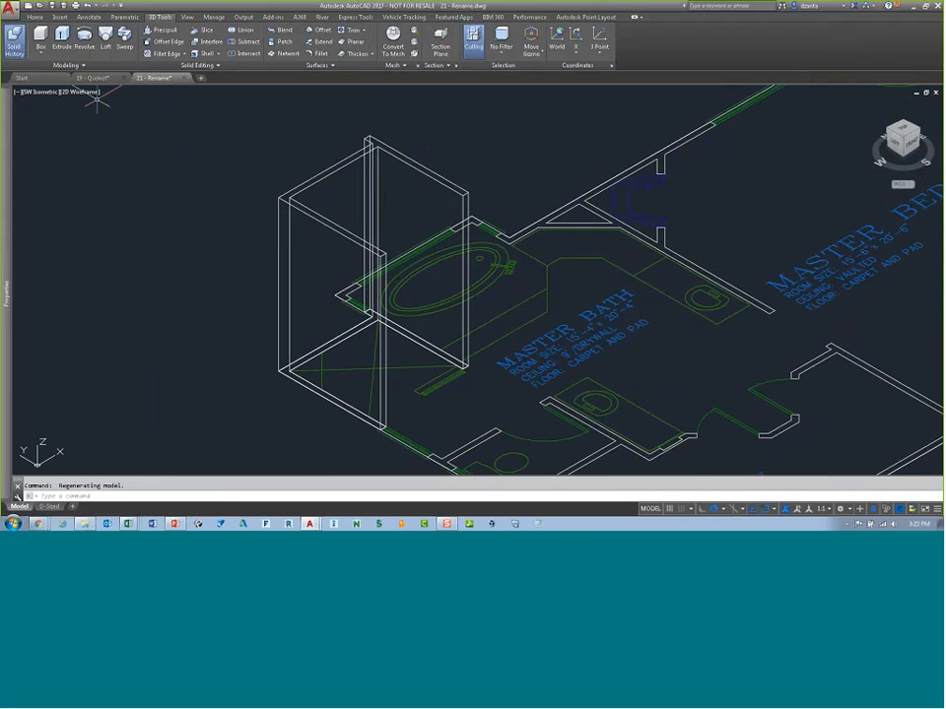
{"action": "left_click", "coordinate": [79, 91]}
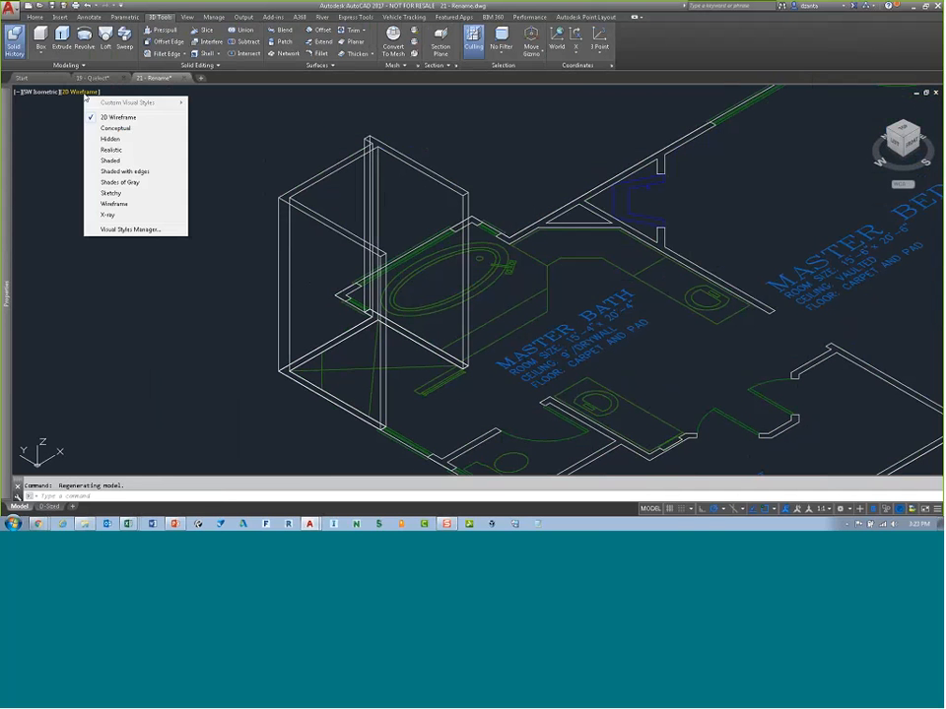
{"action": "left_click", "coordinate": [124, 171]}
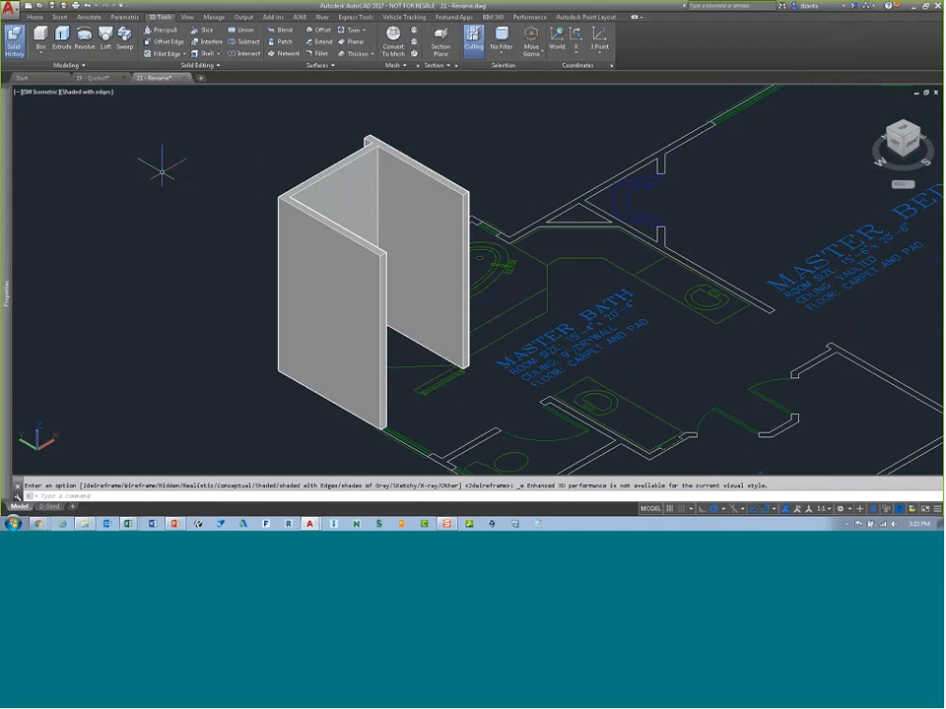
Step: Presspull the upper wall of the Den/Infant room upward to a picked height
{"action": "scroll", "coordinate": [162, 172], "scroll_direction": "down", "scroll_amount": 4}
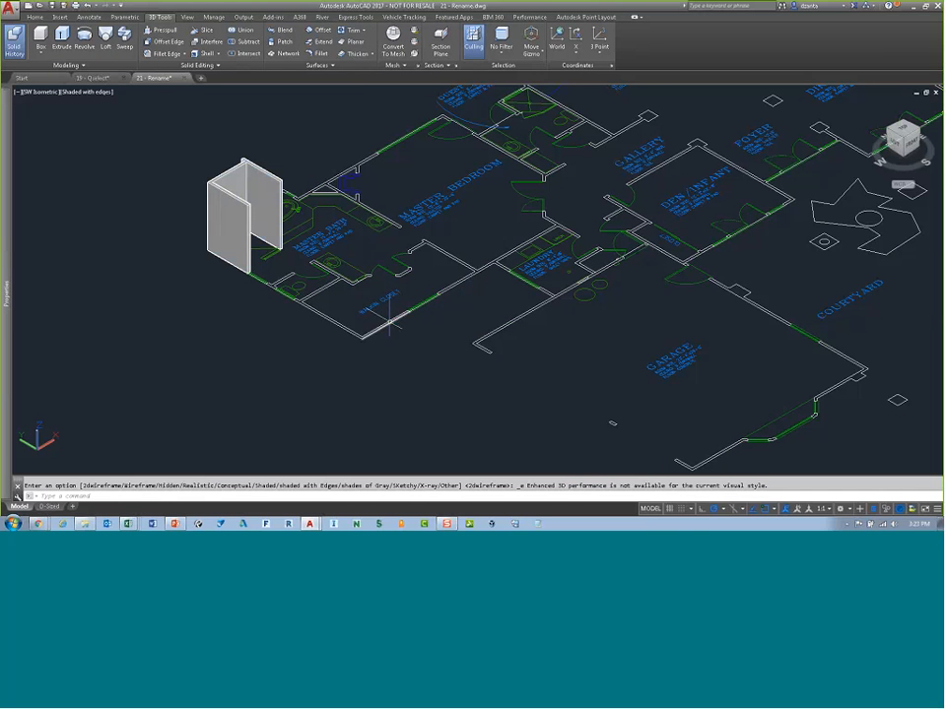
{"action": "scroll", "coordinate": [387, 325], "scroll_direction": "up", "scroll_amount": 2}
{"action": "scroll", "coordinate": [335, 298], "scroll_direction": "up", "scroll_amount": 2}
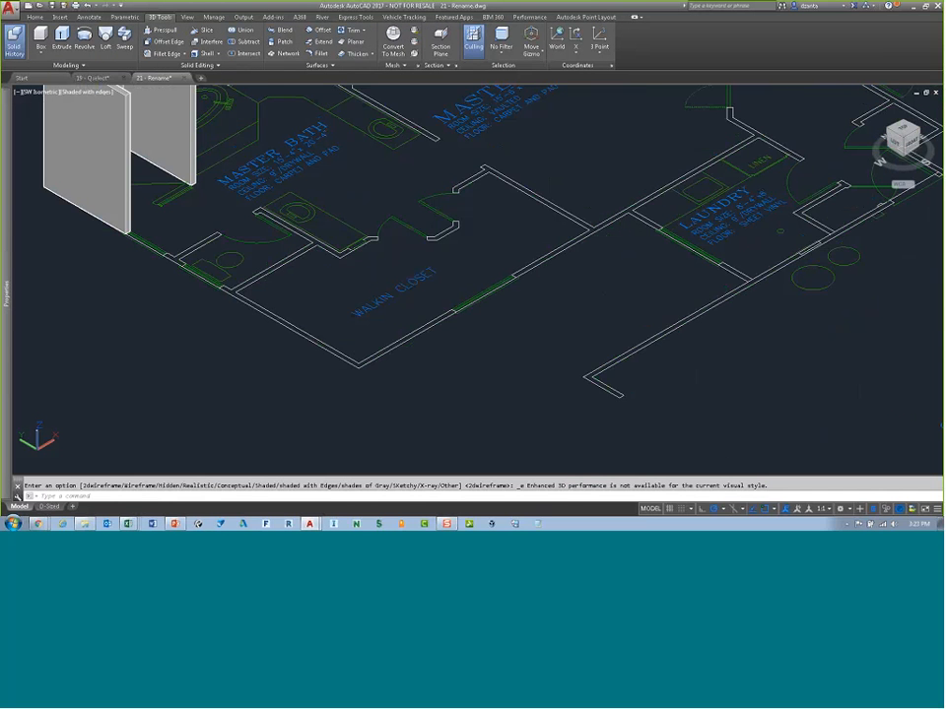
{"action": "mouse_move", "coordinate": [321, 288]}
{"action": "middle_mouse_down"}
{"action": "mouse_move", "coordinate": [266, 316]}
{"action": "mouse_move", "coordinate": [446, 266]}
{"action": "mouse_move", "coordinate": [338, 338]}
{"action": "middle_mouse_up"}
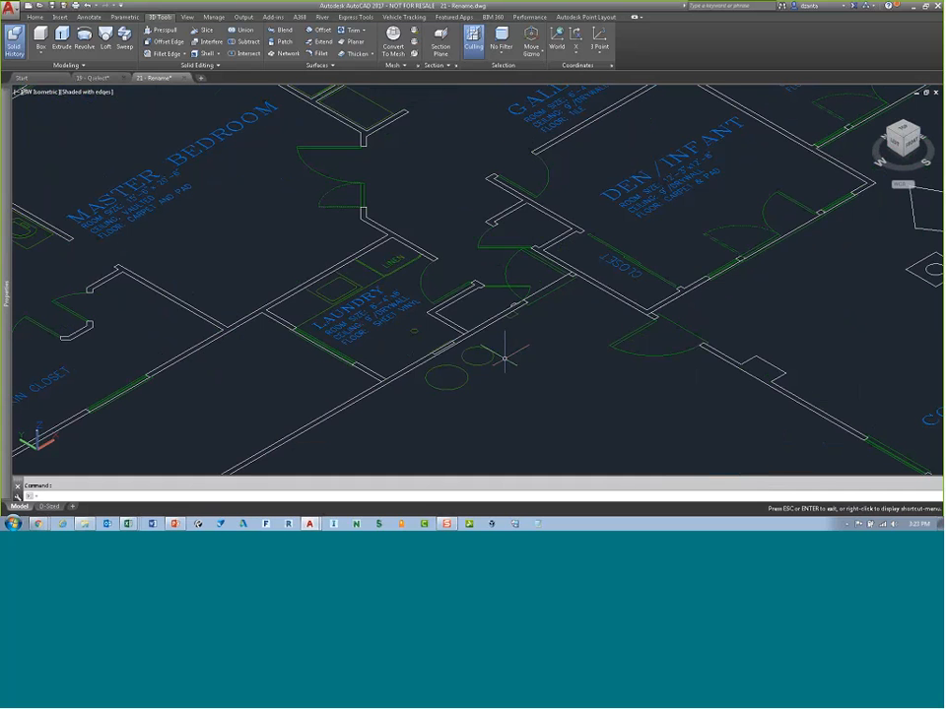
{"action": "middle_click_drag", "start_coordinate": [504, 361], "coordinate": [345, 434]}
{"action": "key", "text": "Escape"}
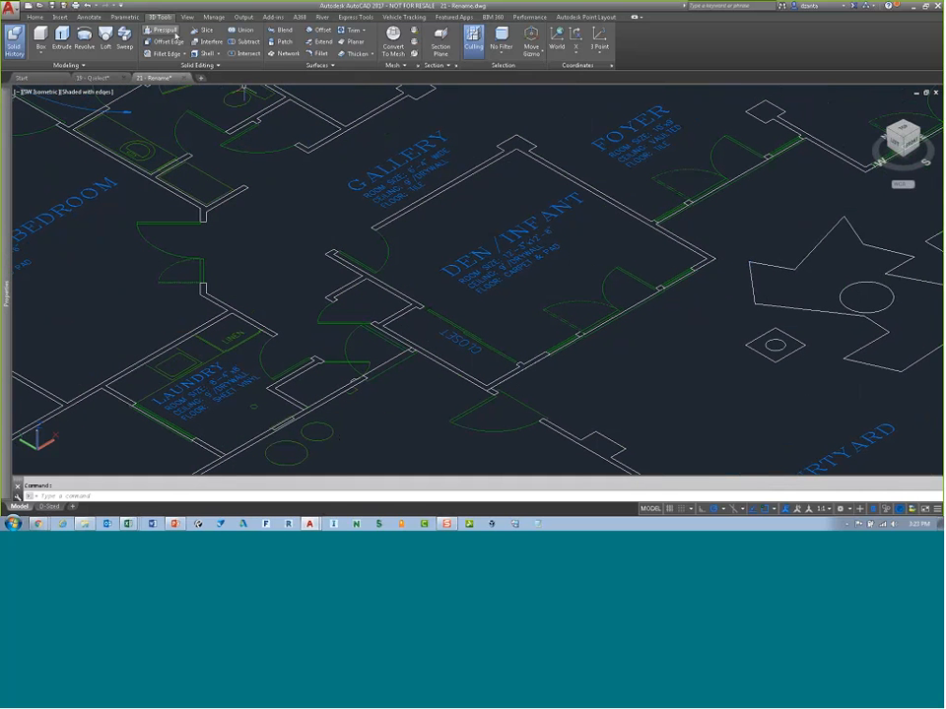
{"action": "left_click", "coordinate": [174, 32]}
{"action": "left_click", "coordinate": [428, 212]}
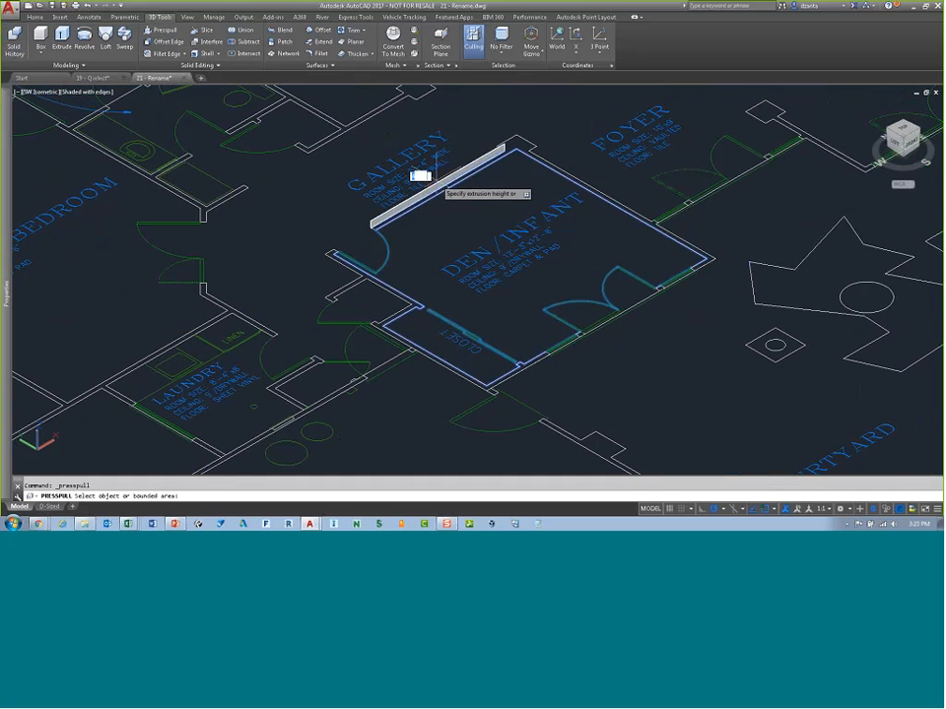
{"action": "left_click", "coordinate": [443, 128]}
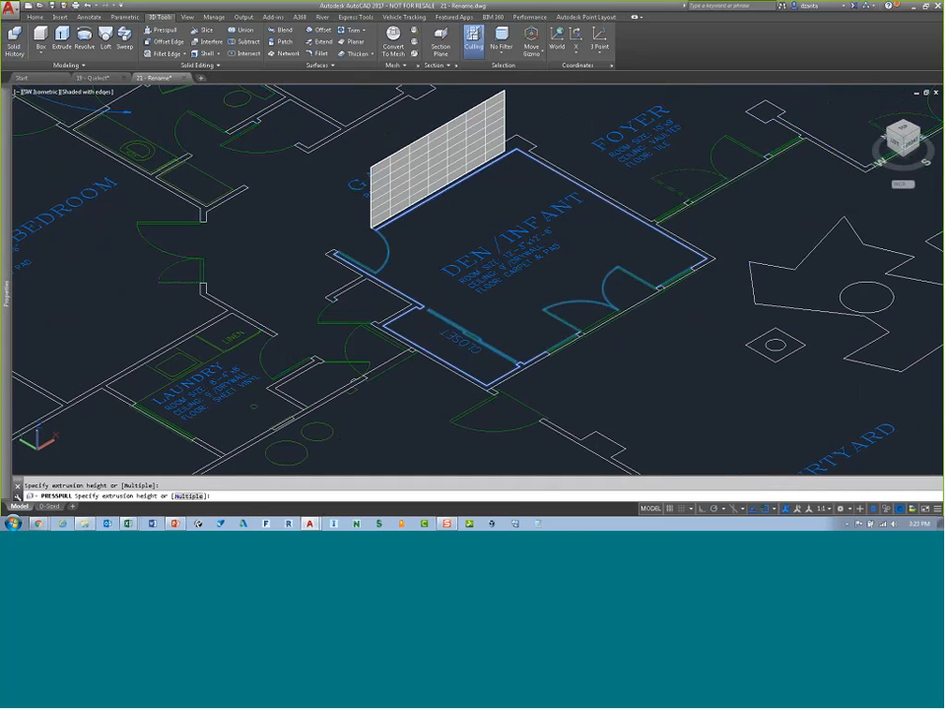
{"action": "key", "text": "Escape"}
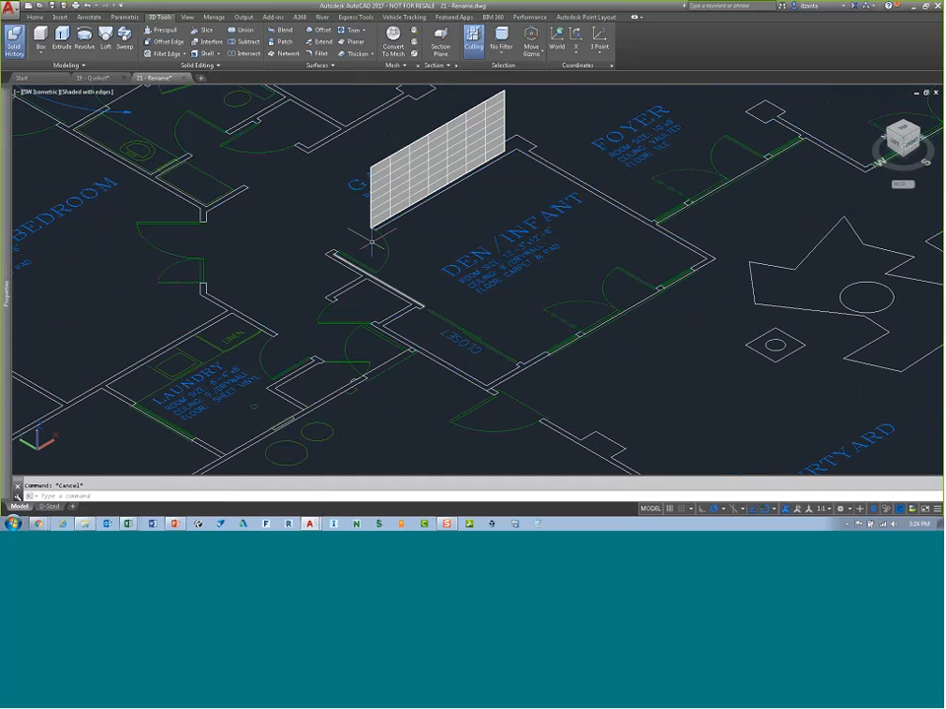
Step: Back in the top view, create boundary polylines from an internal point in the family room area
{"action": "scroll", "coordinate": [523, 257], "scroll_direction": "down", "scroll_amount": 4}
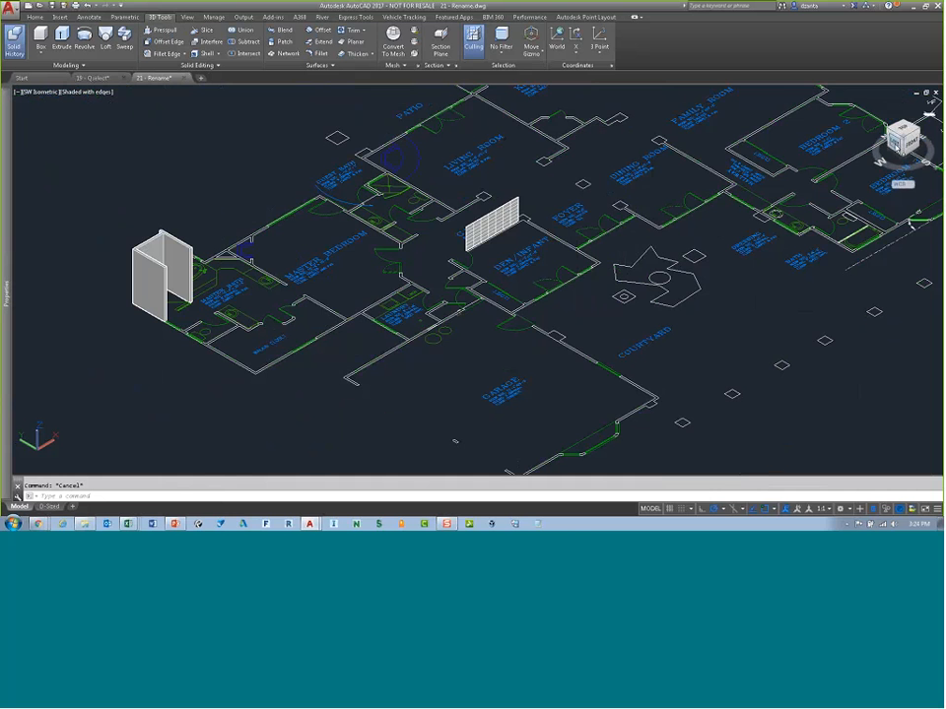
{"action": "left_click", "coordinate": [902, 131]}
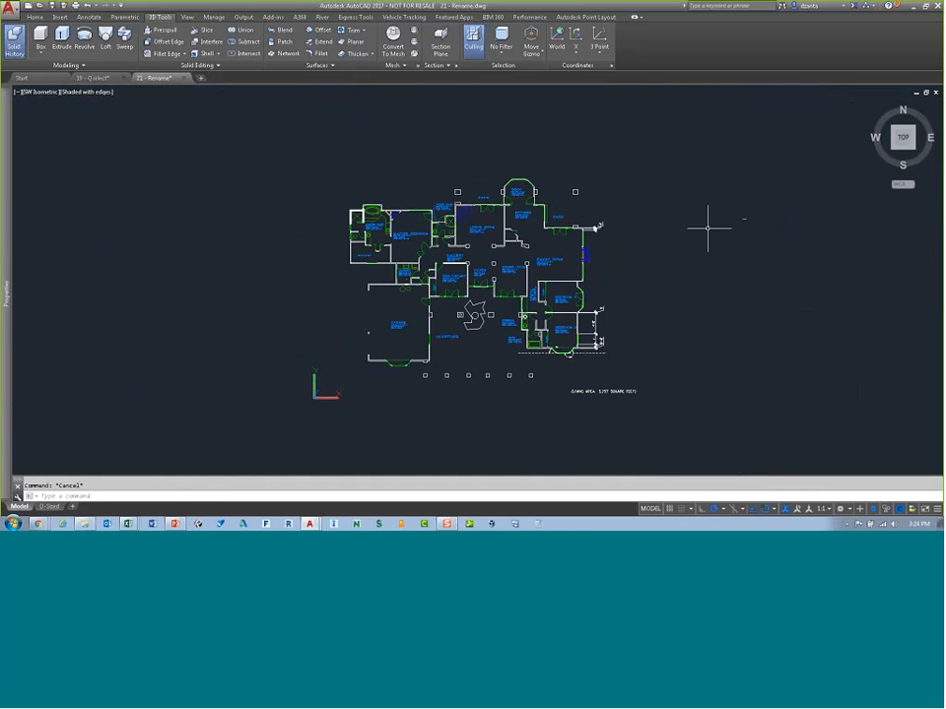
{"action": "scroll", "coordinate": [570, 233], "scroll_direction": "up", "scroll_amount": 5}
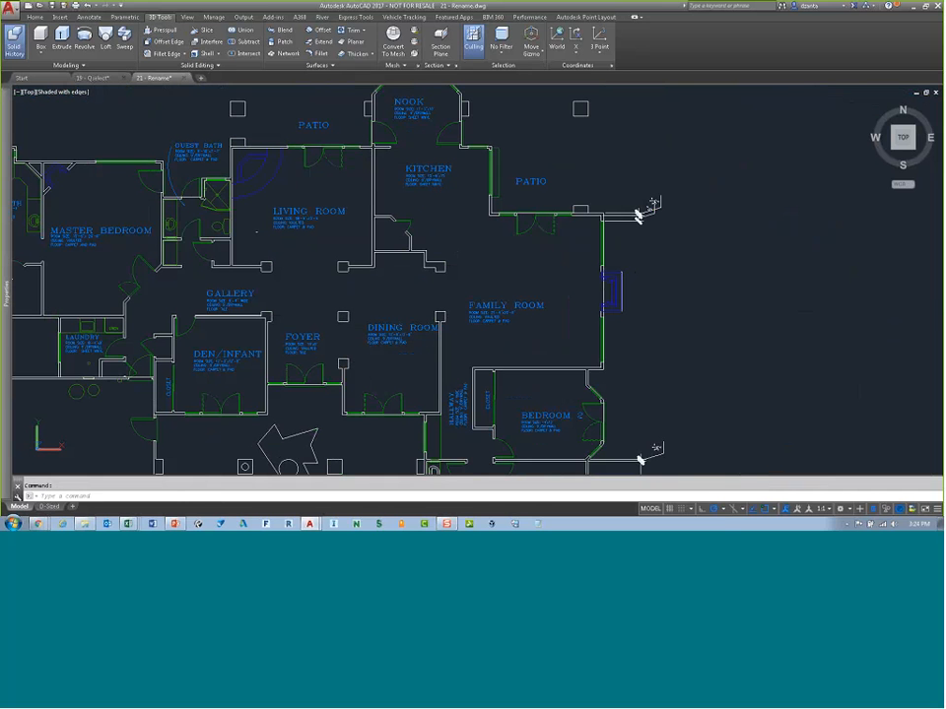
{"action": "type", "text": "o"}
{"action": "key", "text": "Return"}
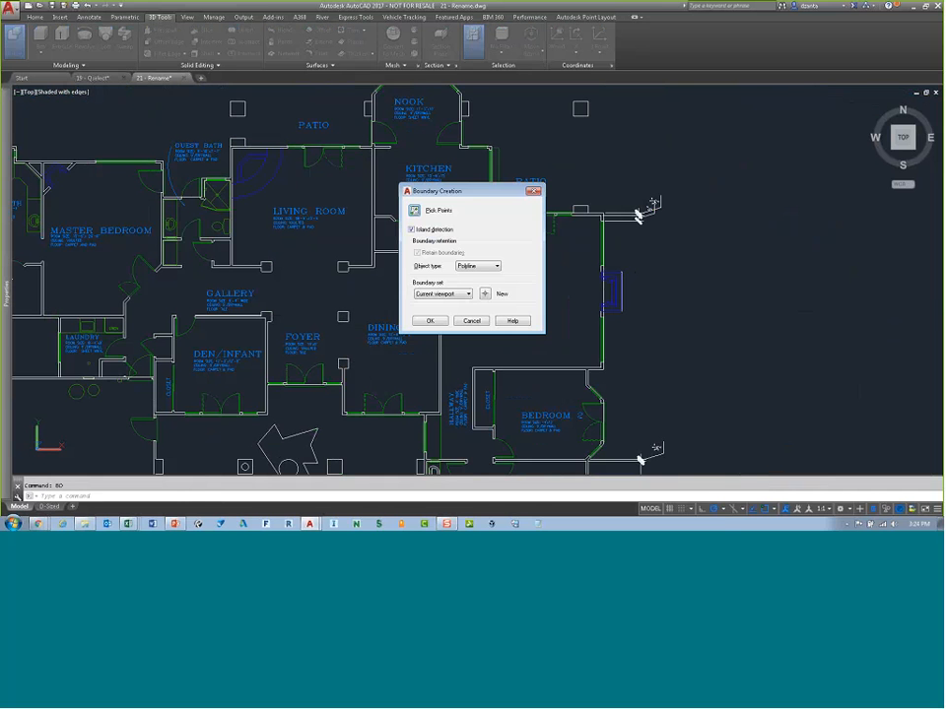
{"action": "left_click", "coordinate": [414, 210]}
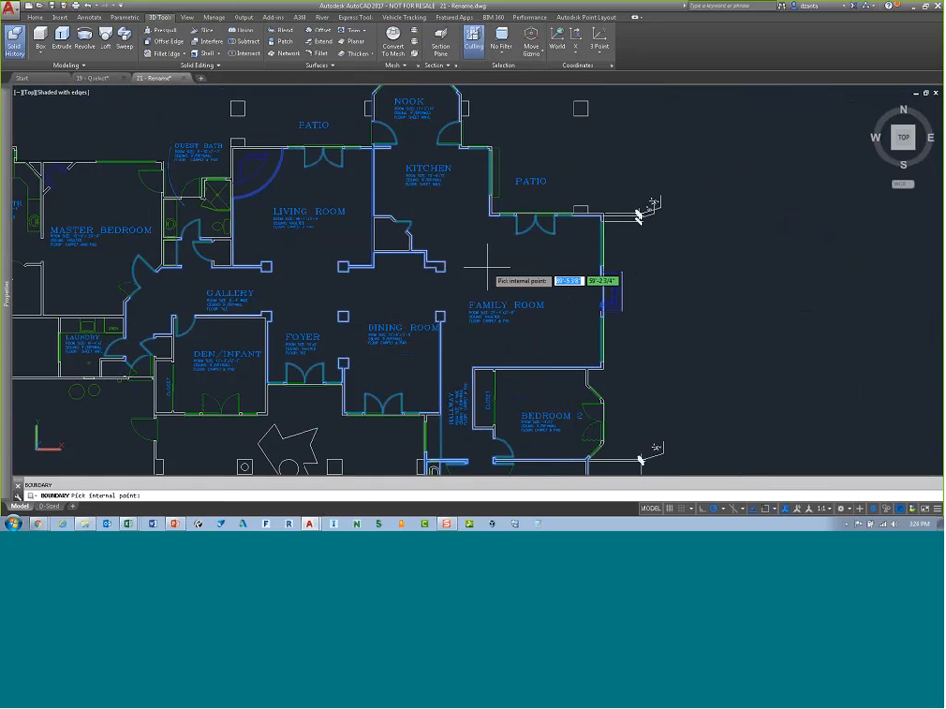
{"action": "key", "text": "Return"}
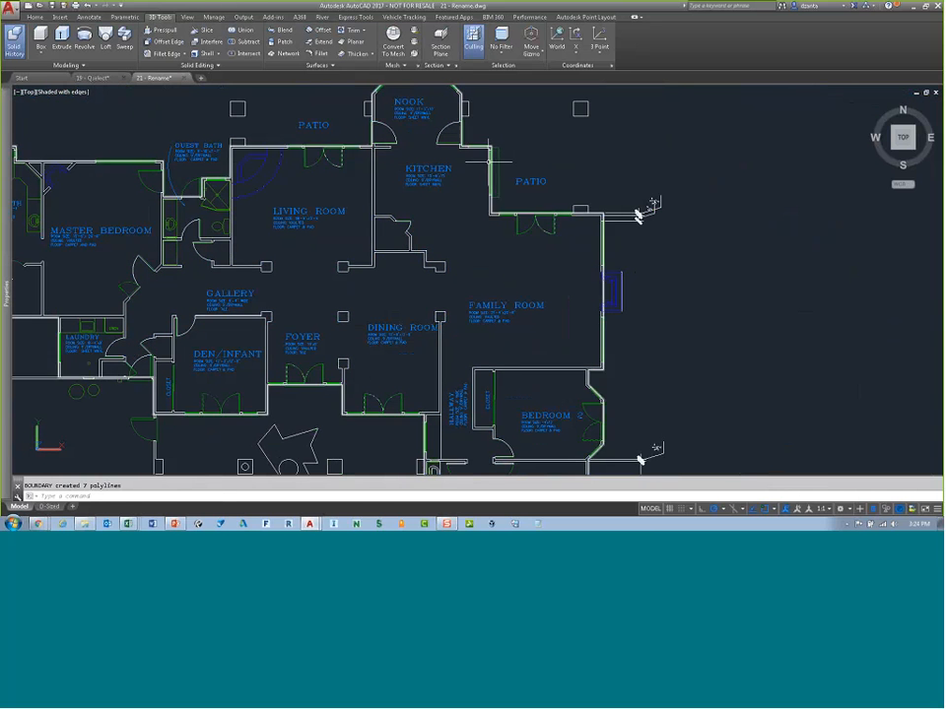
Step: Select the new family room boundary polyline and open its properties
{"action": "left_click", "coordinate": [372, 202]}
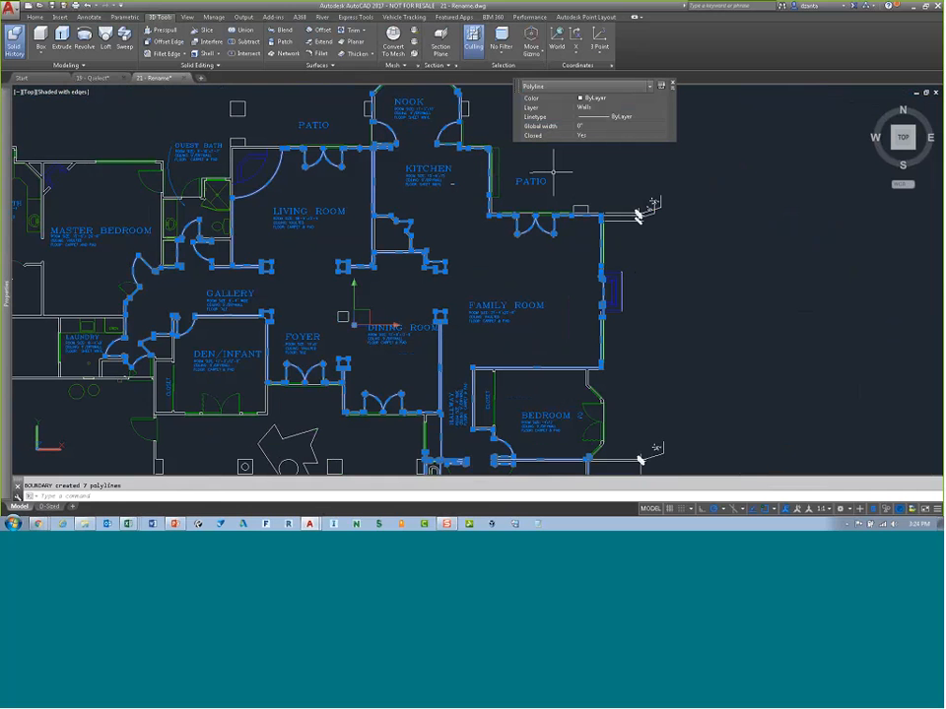
{"action": "mouse_move", "coordinate": [7, 302]}
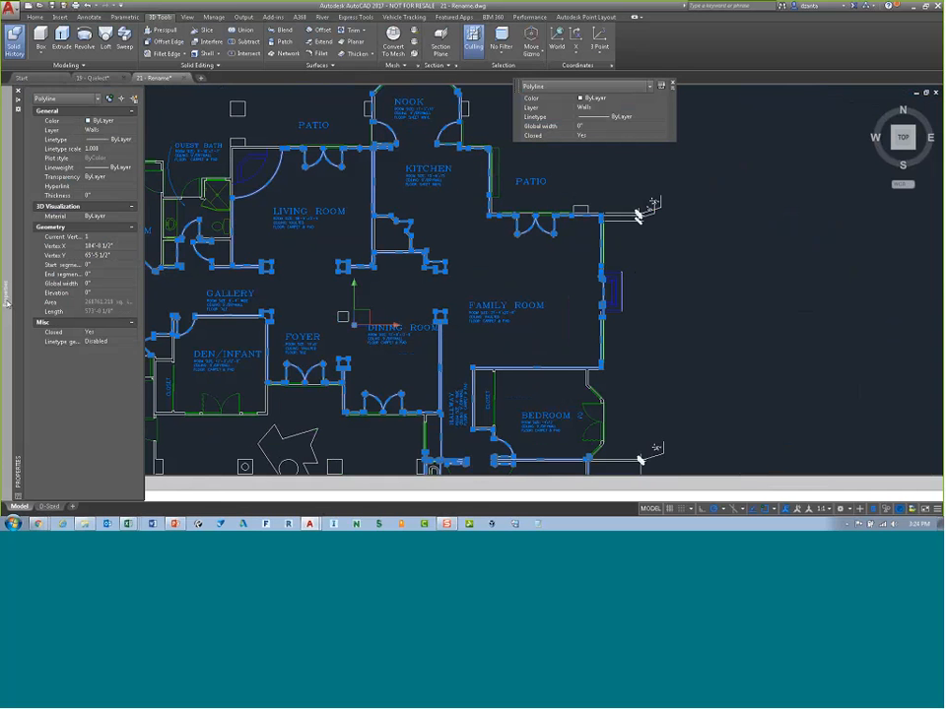
Step: Clear the selection of the family room boundary polyline
{"action": "mouse_move", "coordinate": [101, 306]}
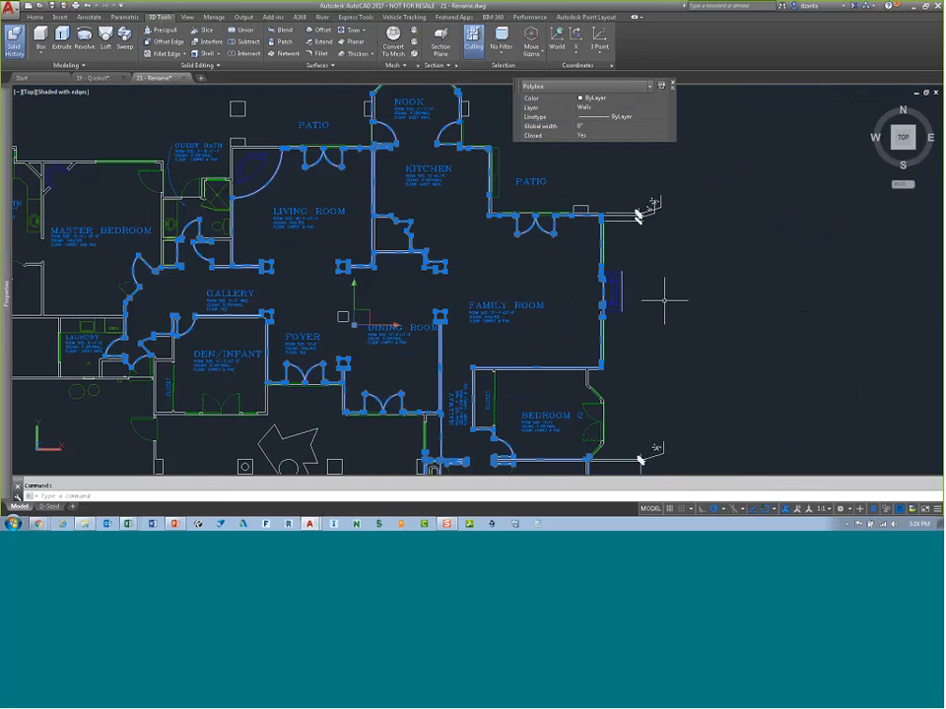
{"action": "scroll", "coordinate": [663, 301], "scroll_direction": "down", "scroll_amount": 2}
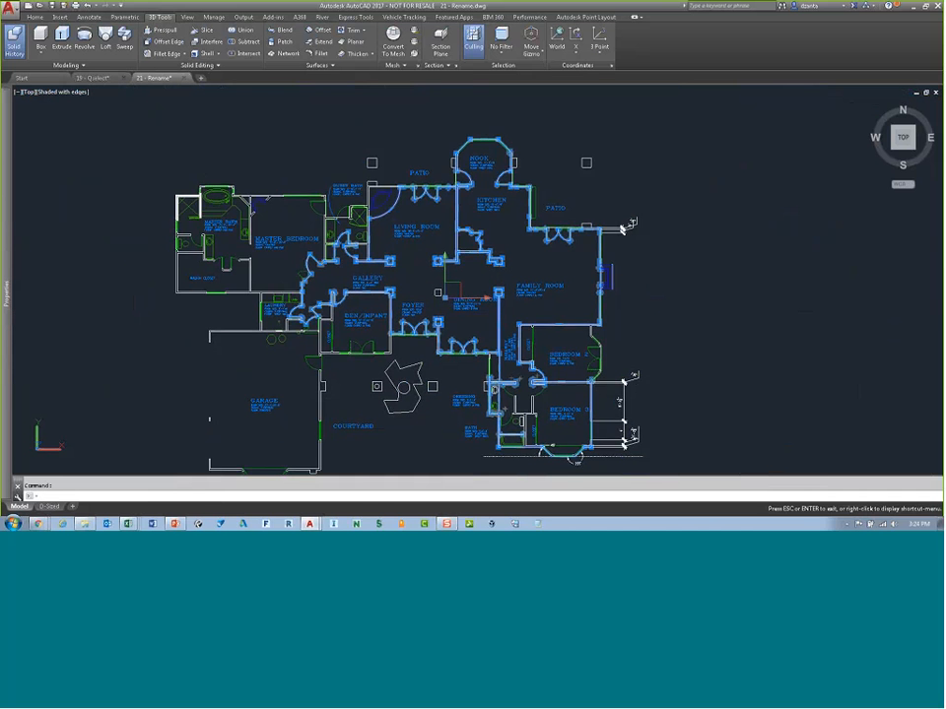
{"action": "scroll", "coordinate": [633, 270], "scroll_direction": "up", "scroll_amount": 2}
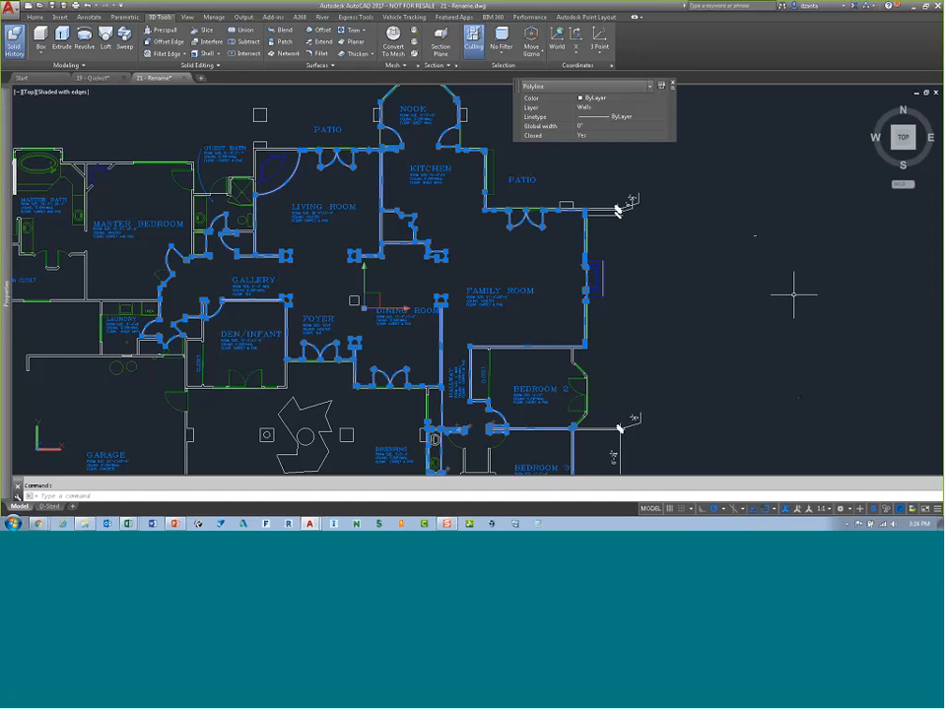
{"action": "key", "text": "Escape"}
{"action": "key", "text": "Escape"}
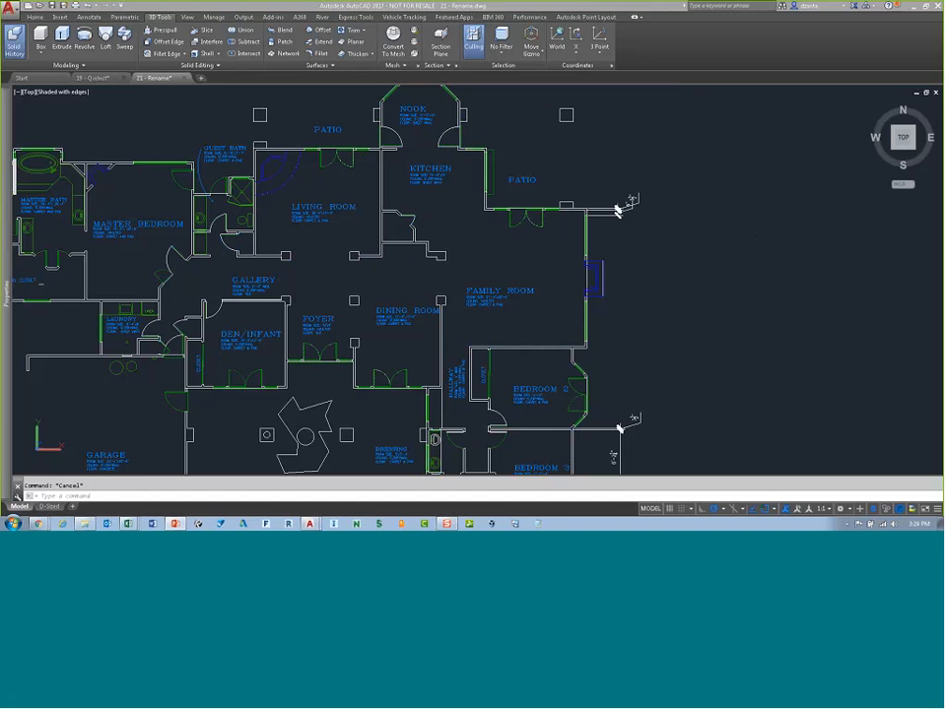
Step: In the D-Sized layout, add an angular dimension across the Bedroom 3 bay window by specifying its vertex and two endpoints
{"action": "mouse_move", "coordinate": [6, 294]}
{"action": "middle_click_drag", "start_coordinate": [751, 387], "coordinate": [722, 208]}
{"action": "scroll", "coordinate": [591, 296], "scroll_direction": "up", "scroll_amount": 3}
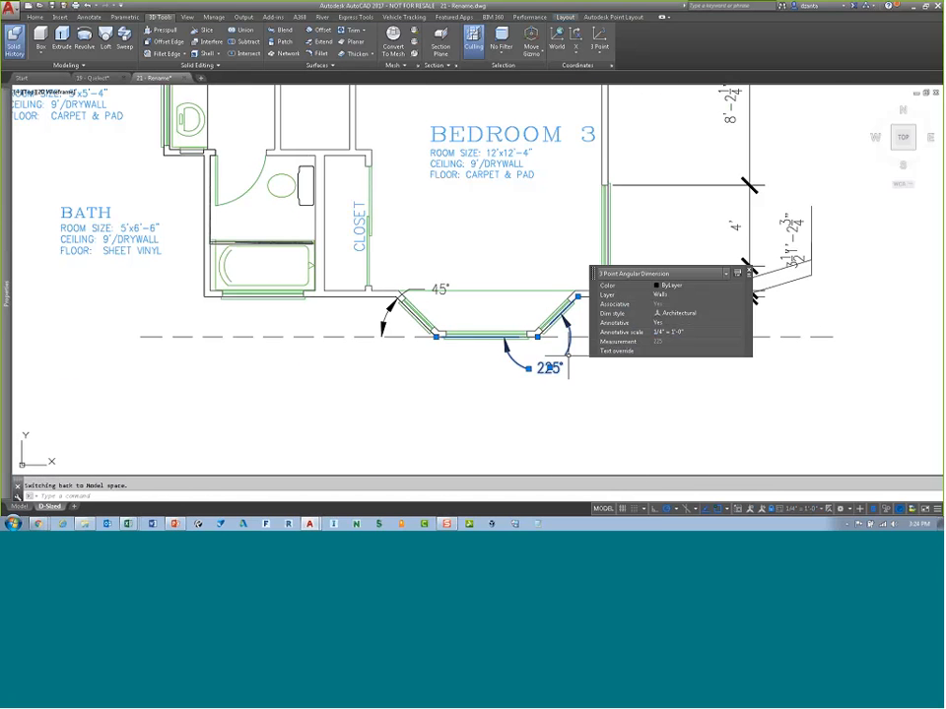
{"action": "key", "text": "Escape"}
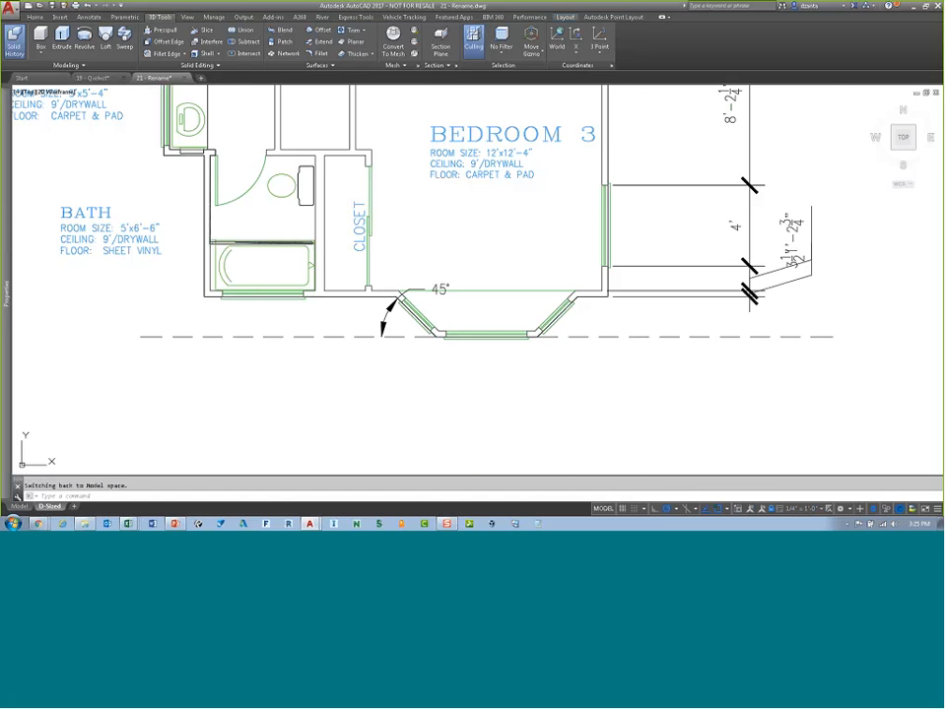
{"action": "left_click", "coordinate": [91, 19]}
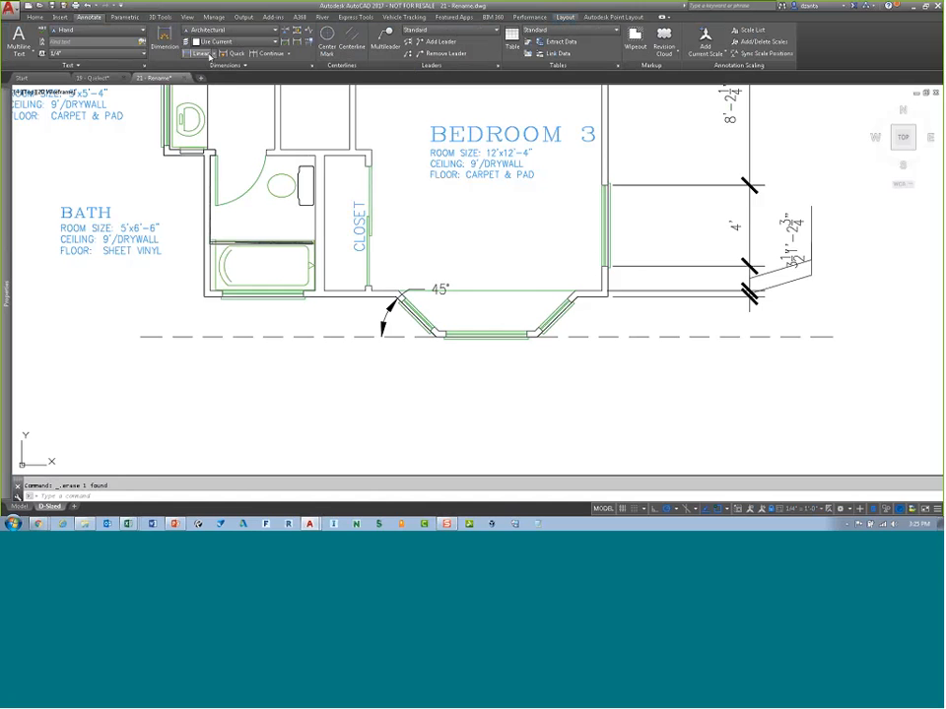
{"action": "left_click", "coordinate": [214, 55]}
{"action": "left_click", "coordinate": [211, 109]}
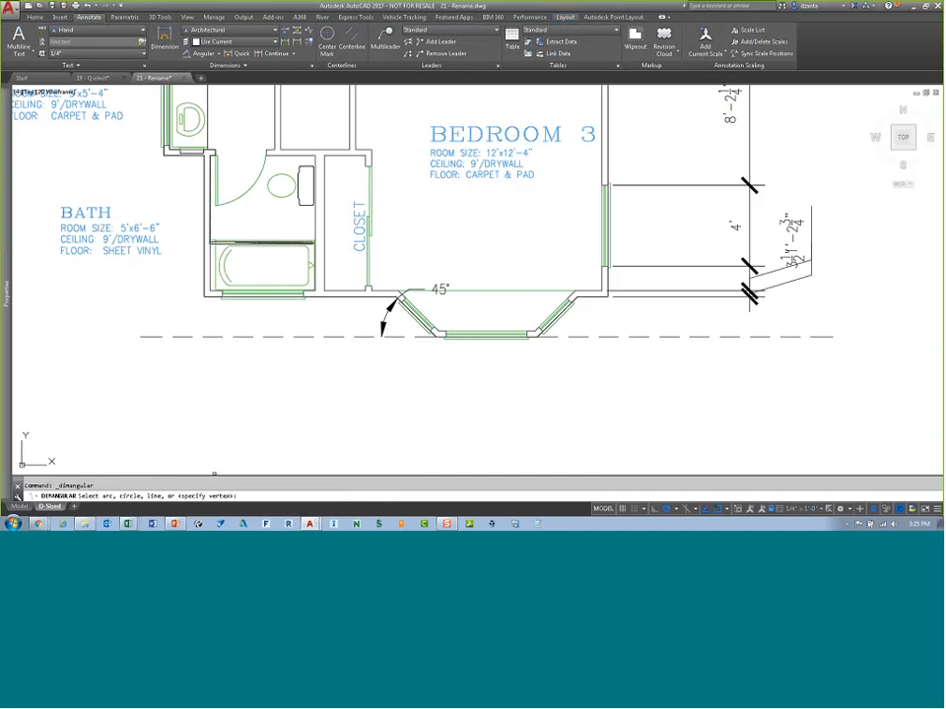
{"action": "key", "text": "Return"}
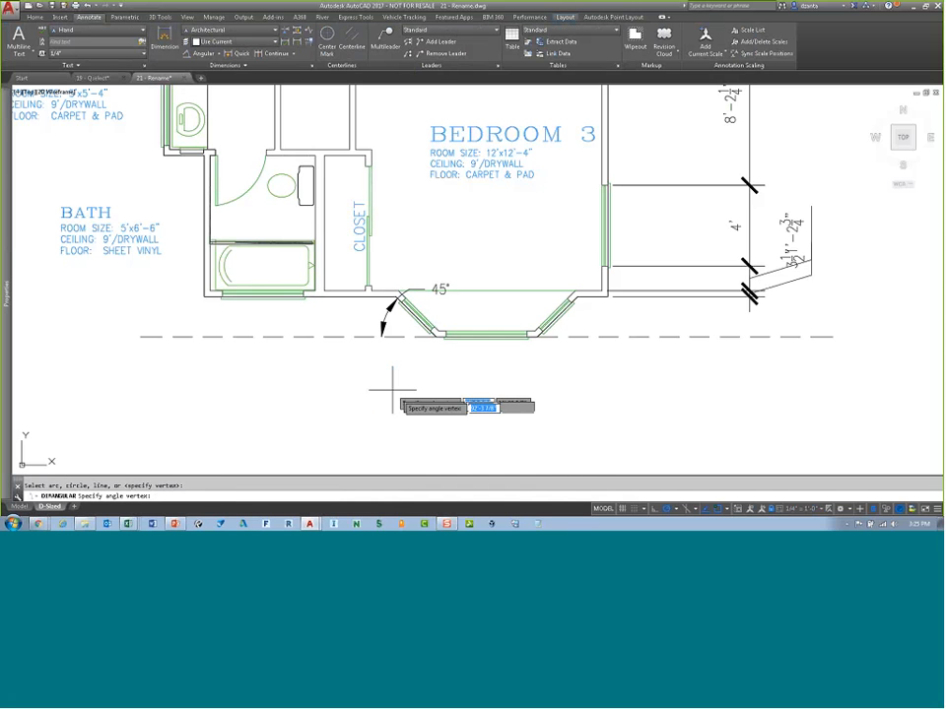
{"action": "left_click", "coordinate": [537, 336]}
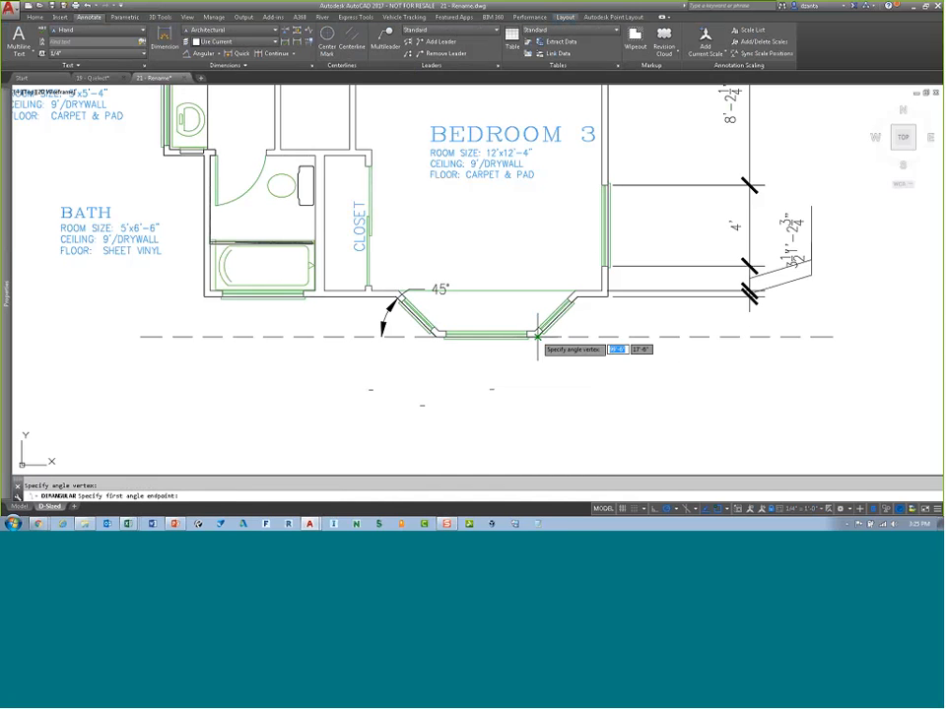
{"action": "left_click", "coordinate": [577, 296]}
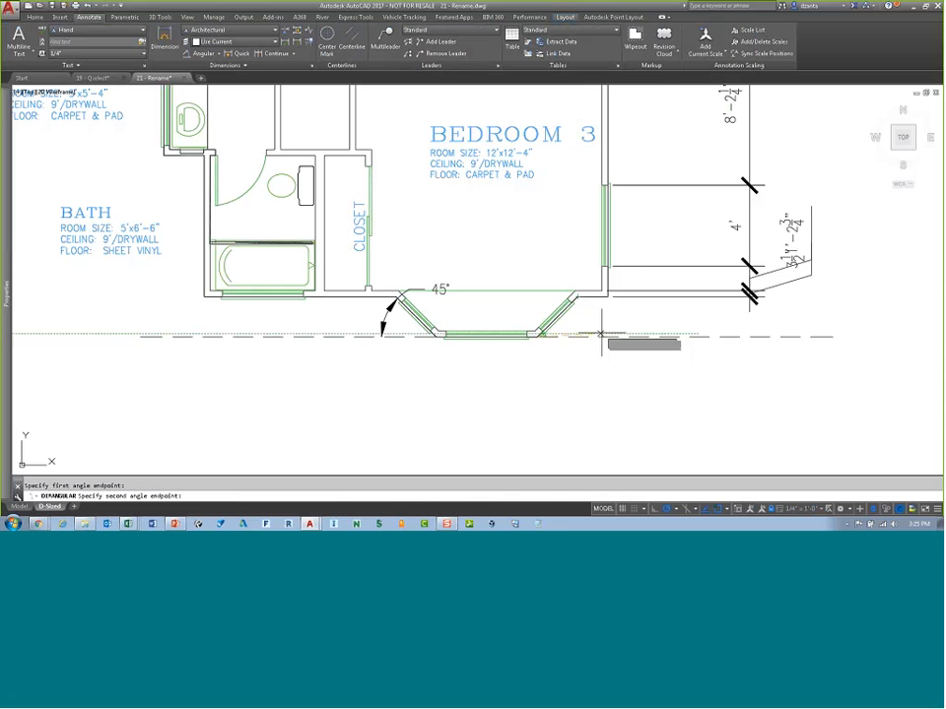
{"action": "left_click", "coordinate": [438, 357]}
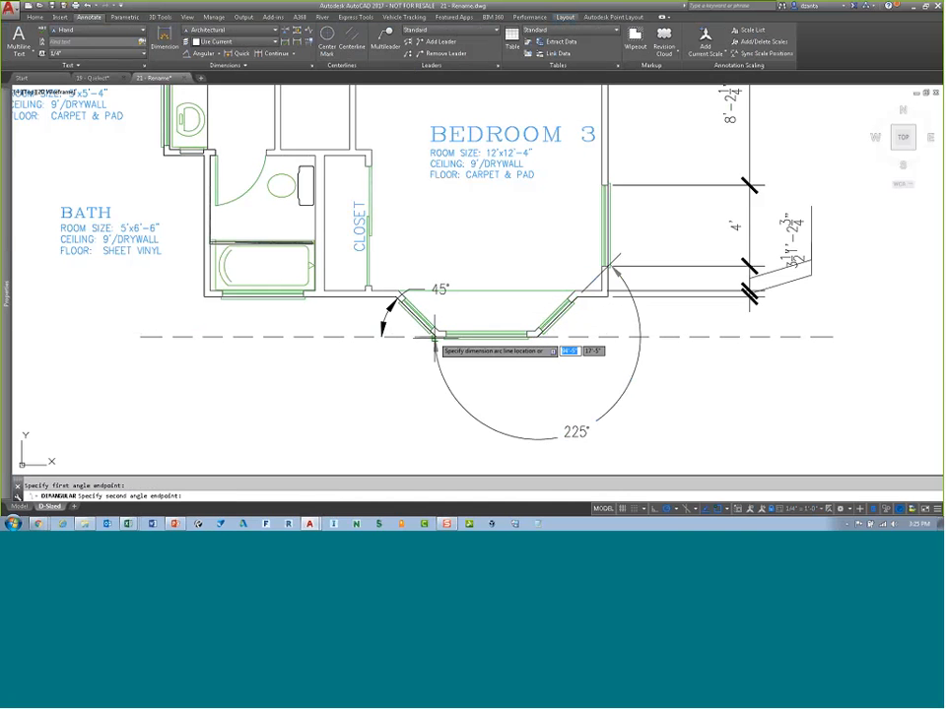
{"action": "left_click", "coordinate": [505, 365]}
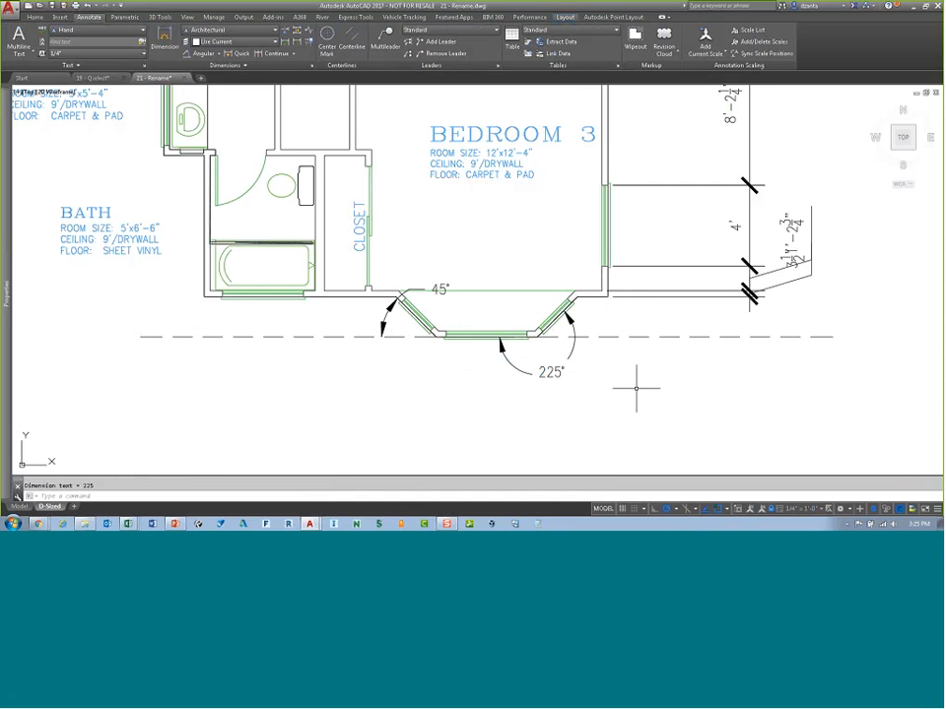
Step: Set the ZOOMFACTOR system variable to 3
{"action": "type", "text": "zoomfactor"}
{"action": "key", "text": "Return"}
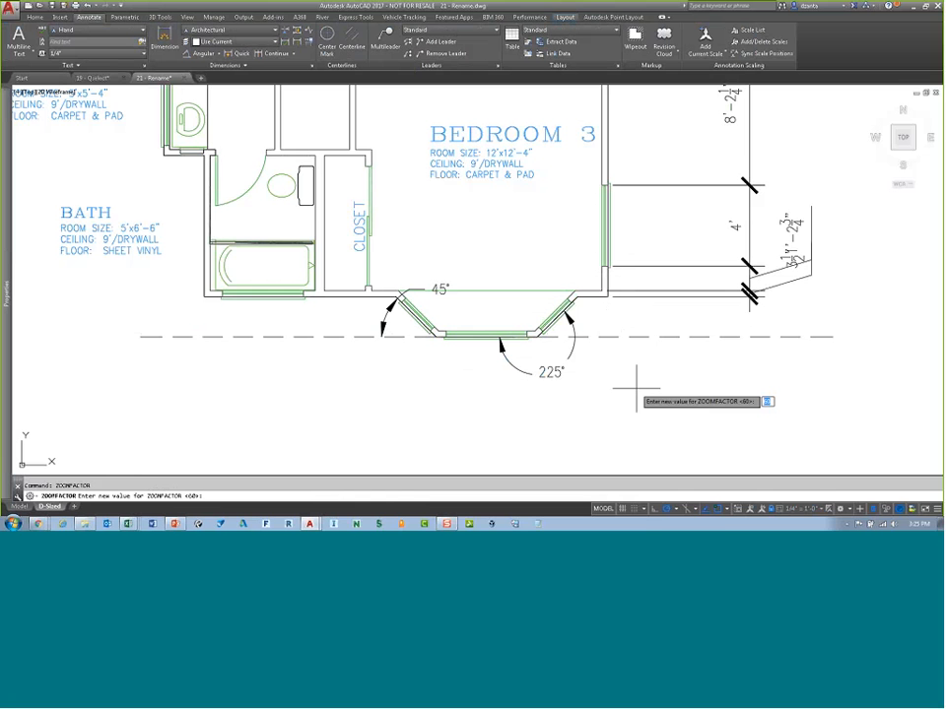
{"action": "type", "text": "3"}
{"action": "key", "text": "Return"}
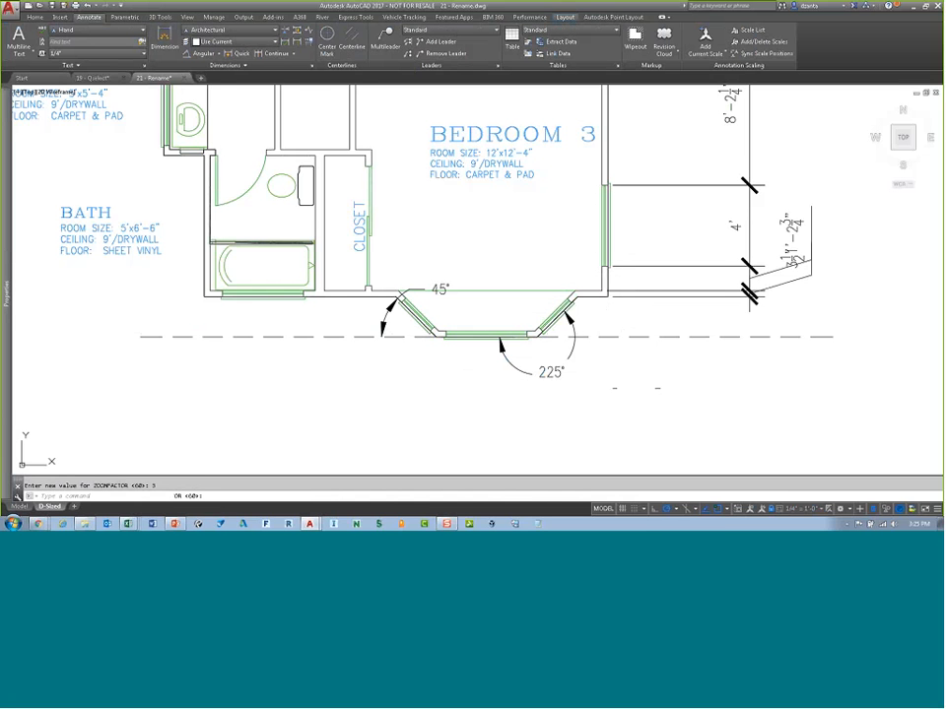
{"action": "scroll", "coordinate": [636, 378], "scroll_direction": "up", "scroll_amount": 1}
{"action": "scroll", "coordinate": [637, 377], "scroll_direction": "up", "scroll_amount": 3}
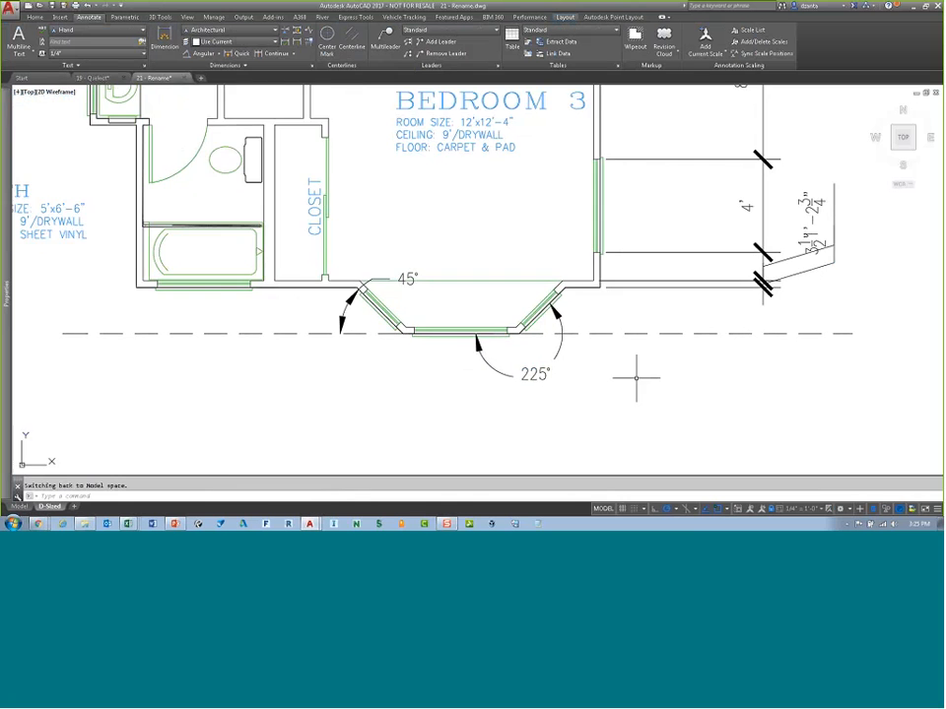
{"action": "scroll", "coordinate": [637, 377], "scroll_direction": "up", "scroll_amount": 4}
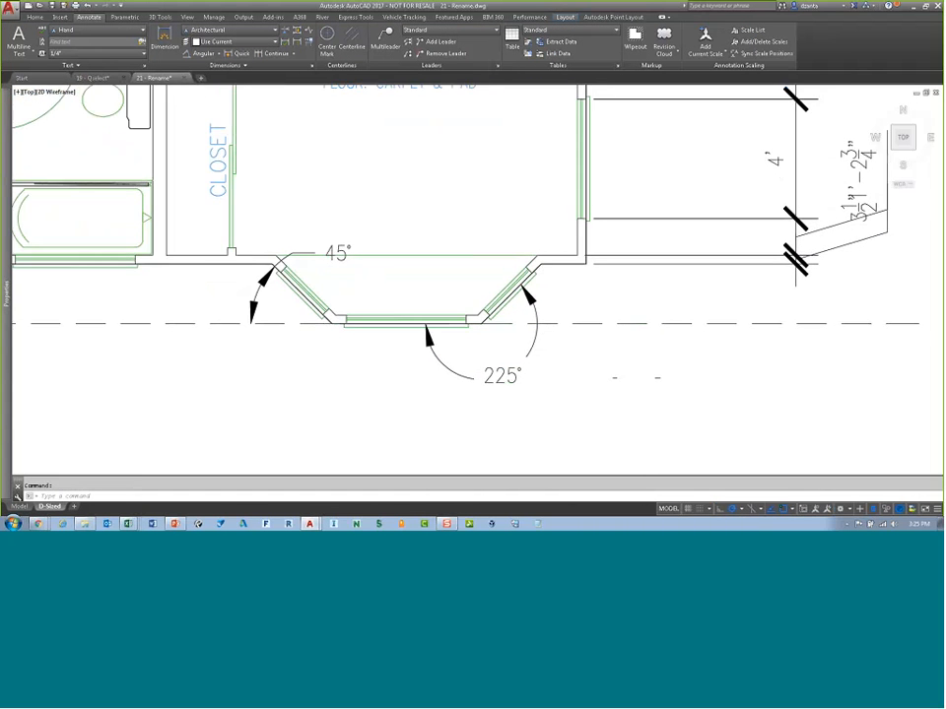
{"action": "scroll", "coordinate": [636, 377], "scroll_direction": "down", "scroll_amount": 5}
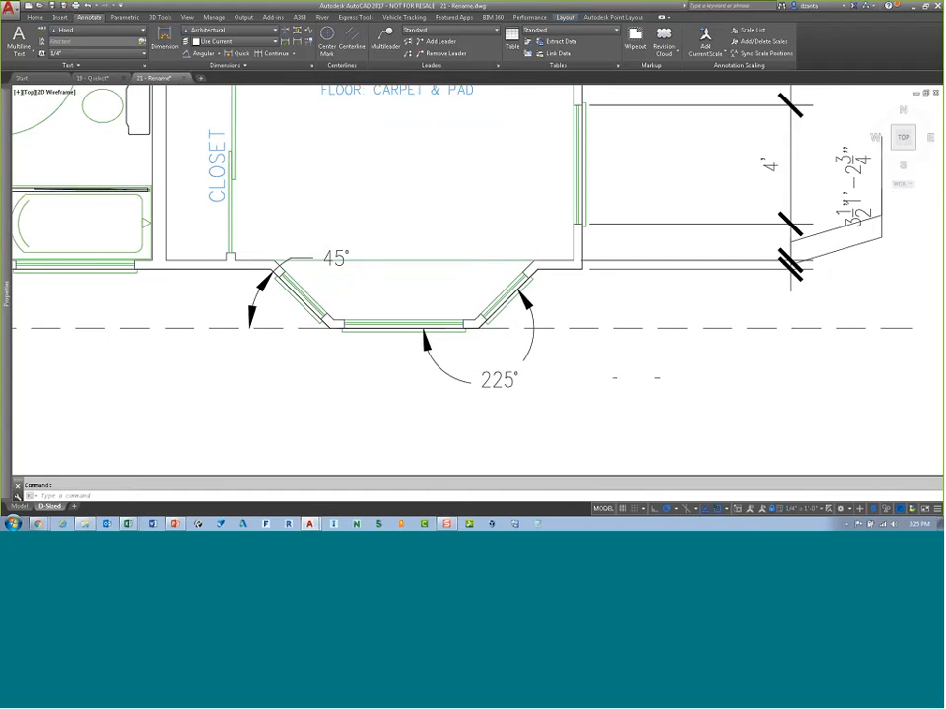
{"action": "scroll", "coordinate": [636, 377], "scroll_direction": "down", "scroll_amount": 2}
Step: Set the ZOOMFACTOR system variable to 100
{"action": "type", "text": "zoomfactor"}
{"action": "key", "text": "Return"}
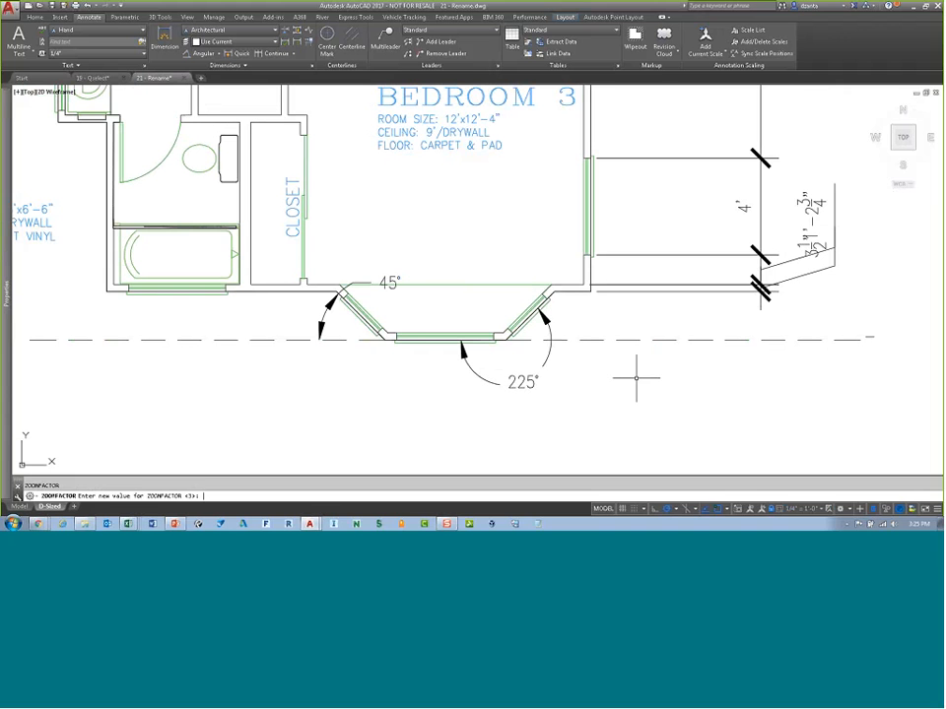
{"action": "type", "text": "1"}
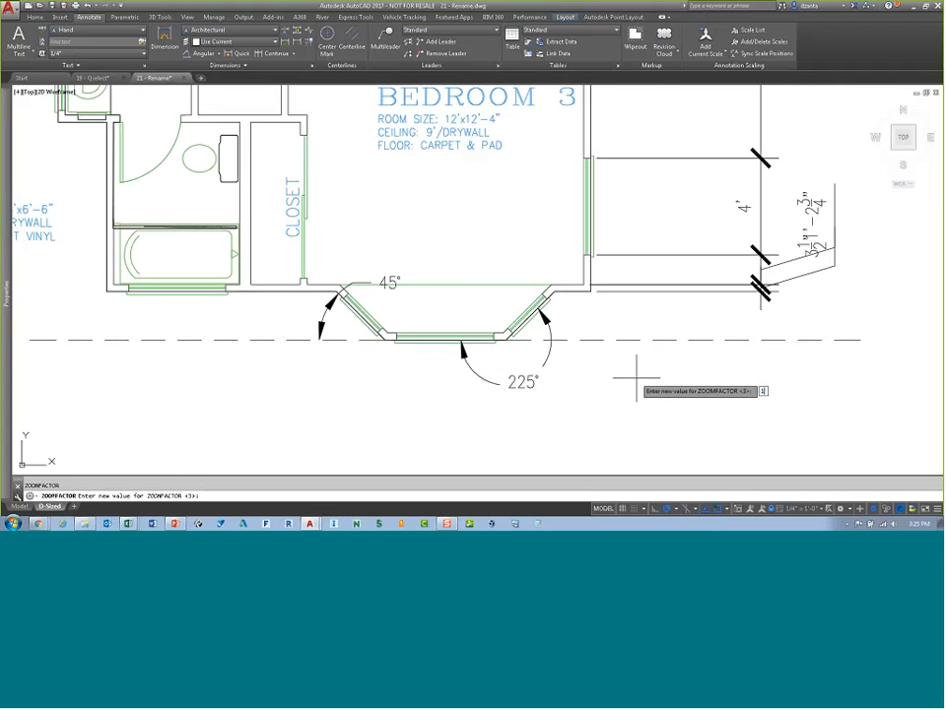
{"action": "type", "text": "00"}
{"action": "key", "text": "Return"}
{"action": "scroll", "coordinate": [636, 377], "scroll_direction": "up", "scroll_amount": 1}
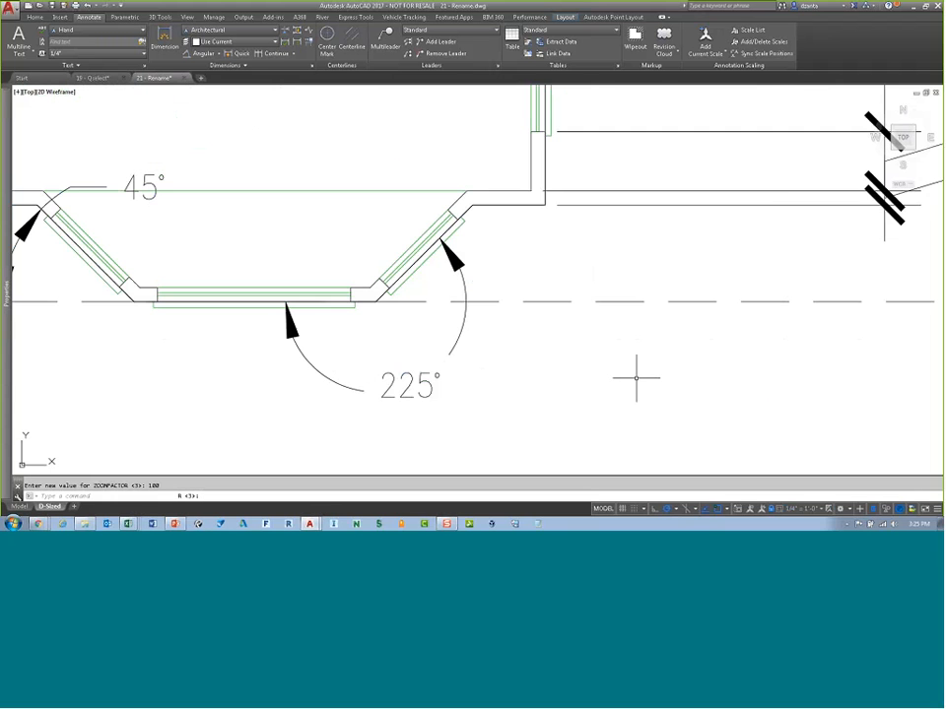
{"action": "scroll", "coordinate": [636, 378], "scroll_direction": "down", "scroll_amount": 1}
{"action": "scroll", "coordinate": [637, 377], "scroll_direction": "up", "scroll_amount": 2}
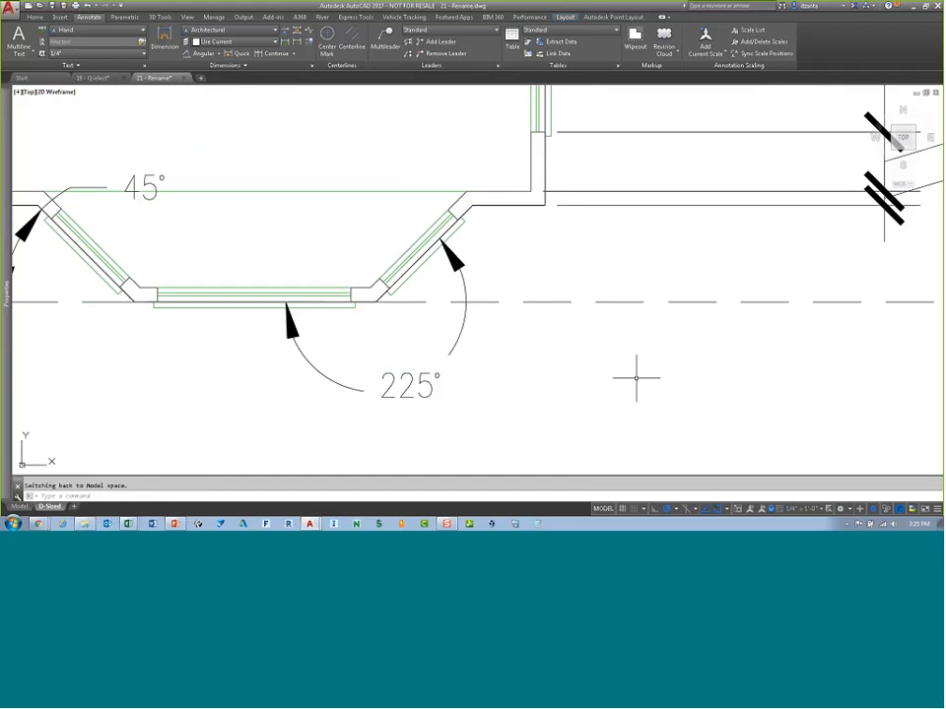
{"action": "scroll", "coordinate": [637, 378], "scroll_direction": "down", "scroll_amount": 1}
Step: Set the ZOOMFACTOR system variable back to 60
{"action": "key", "text": "Return"}
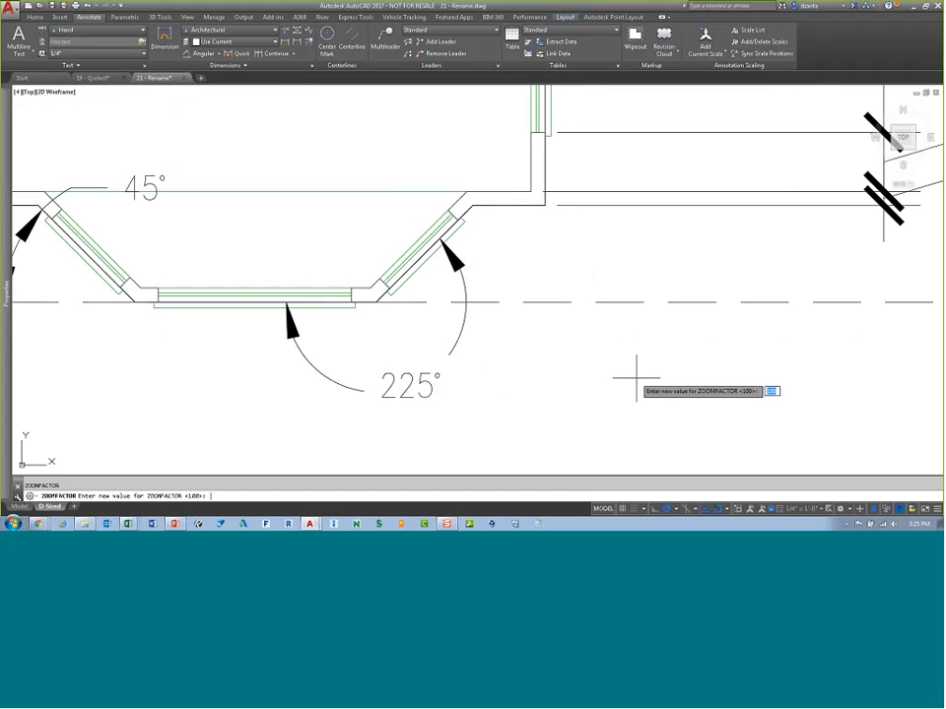
{"action": "type", "text": "60"}
{"action": "key", "text": "Return"}
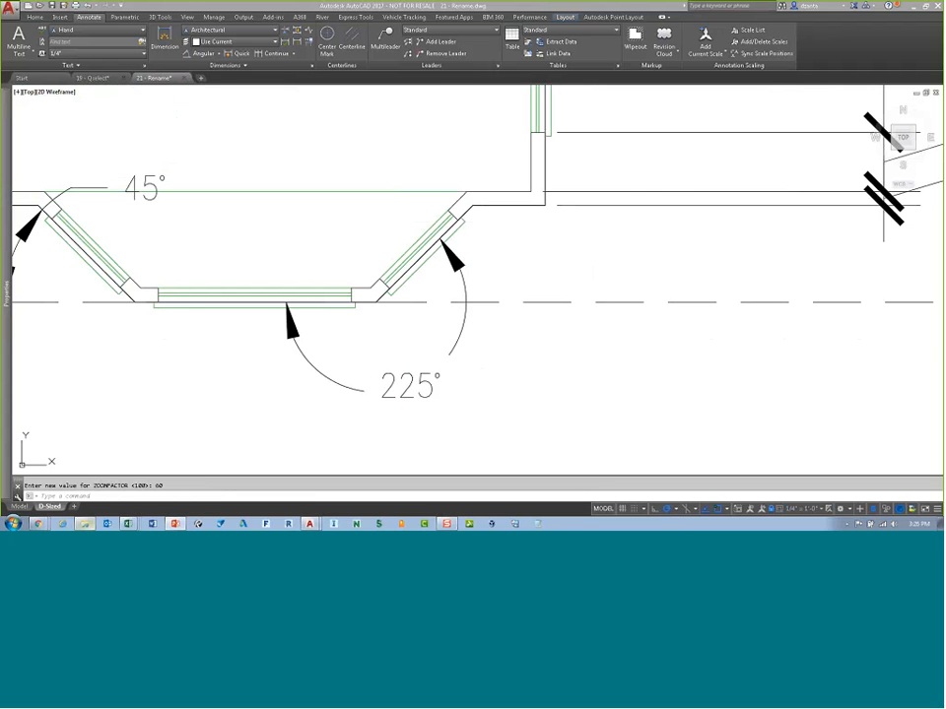
{"action": "left_click", "coordinate": [86, 524]}
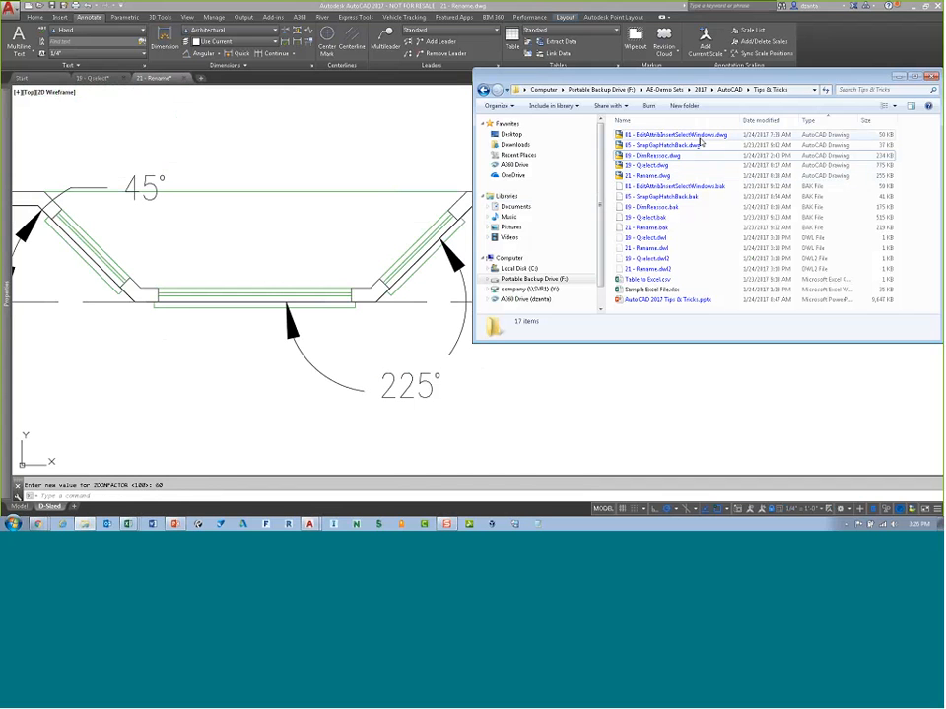
{"action": "left_click", "coordinate": [929, 77]}
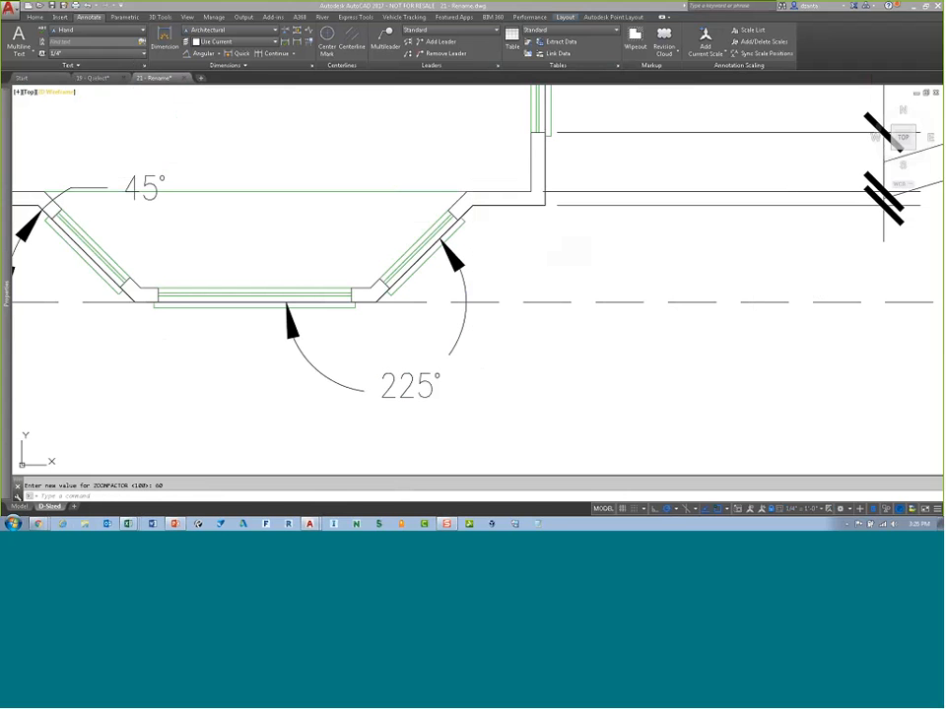
Step: Open the Tool Palettes and anchor them to the side of the drawing window with auto-hide
{"action": "left_click", "coordinate": [187, 18]}
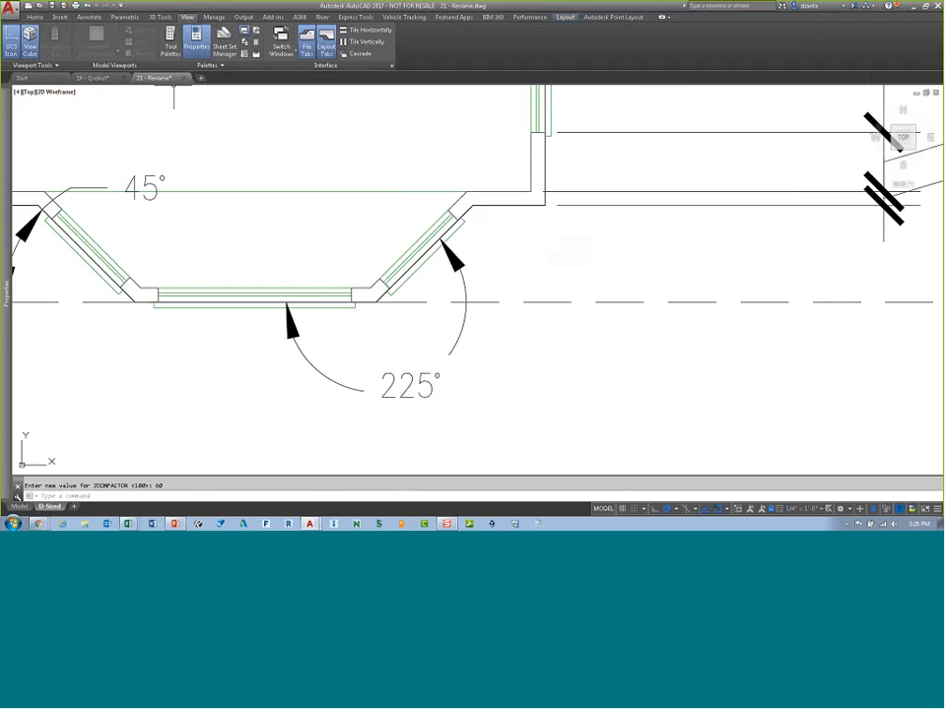
{"action": "left_click", "coordinate": [170, 44]}
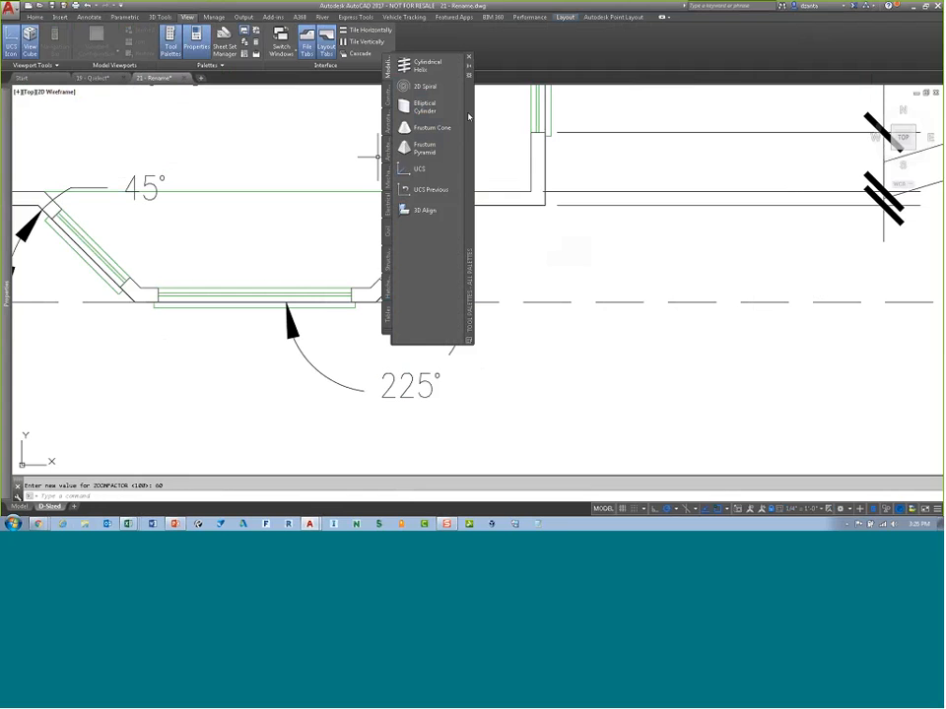
{"action": "right_click", "coordinate": [469, 112]}
{"action": "left_click", "coordinate": [497, 167]}
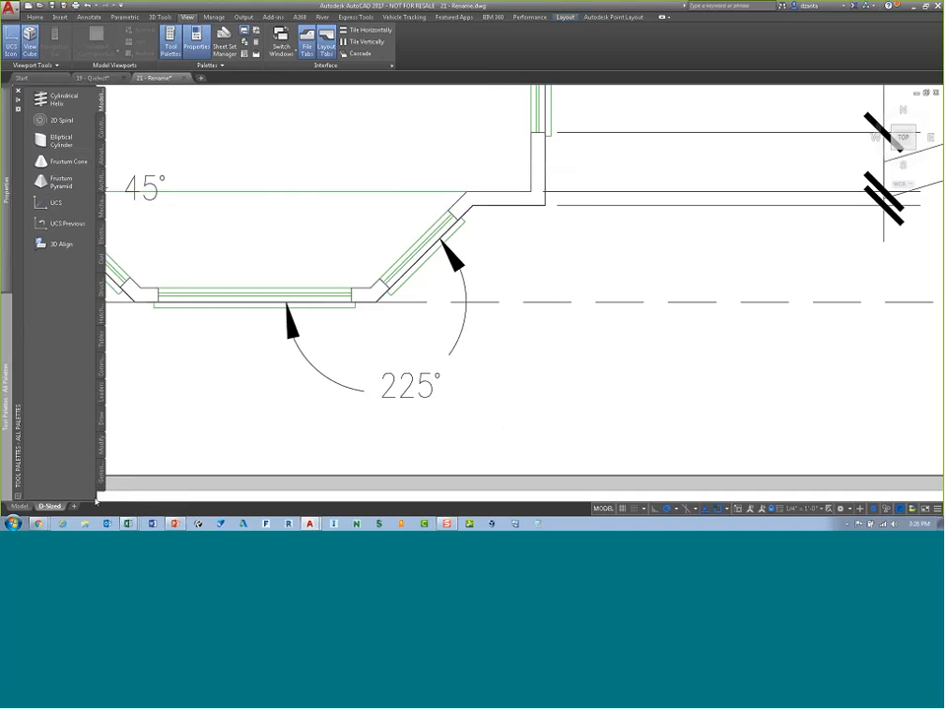
{"action": "left_click_drag", "start_coordinate": [97, 496], "coordinate": [119, 496]}
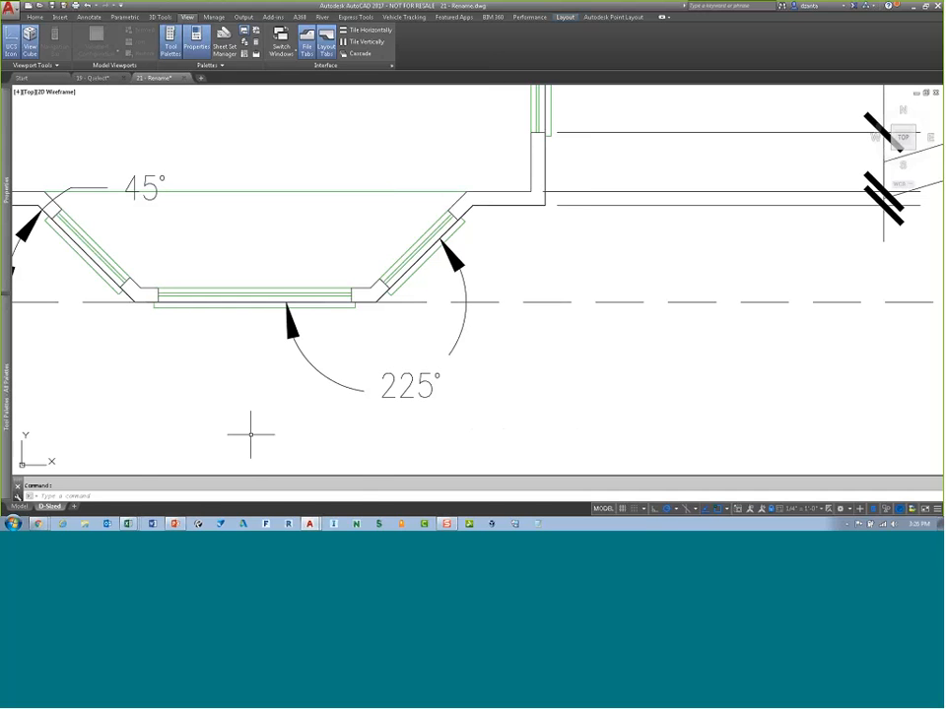
Step: Open the Options dialog and expand the Tool Palettes File Locations entry on the Files tab
{"action": "right_click", "coordinate": [256, 489]}
{"action": "left_click", "coordinate": [283, 485]}
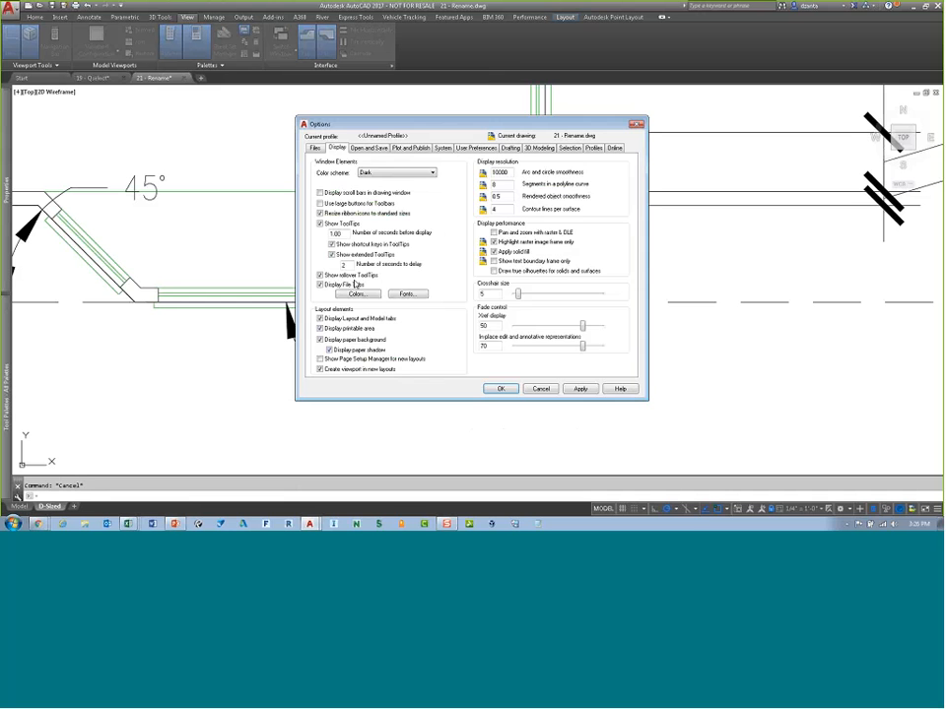
{"action": "left_click", "coordinate": [314, 148]}
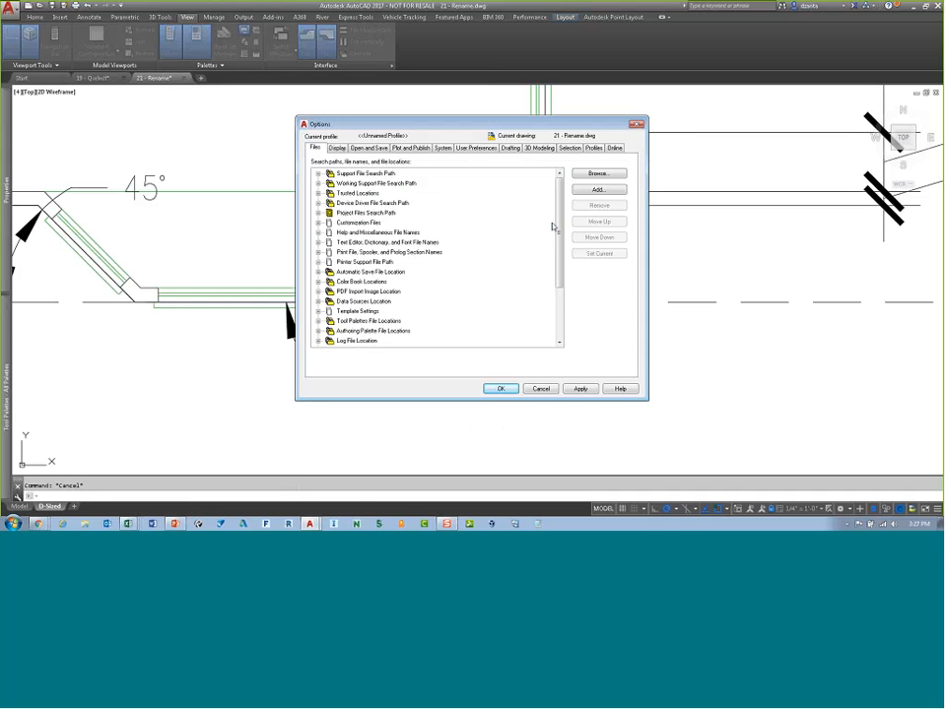
{"action": "left_click_drag", "start_coordinate": [556, 228], "coordinate": [566, 282]}
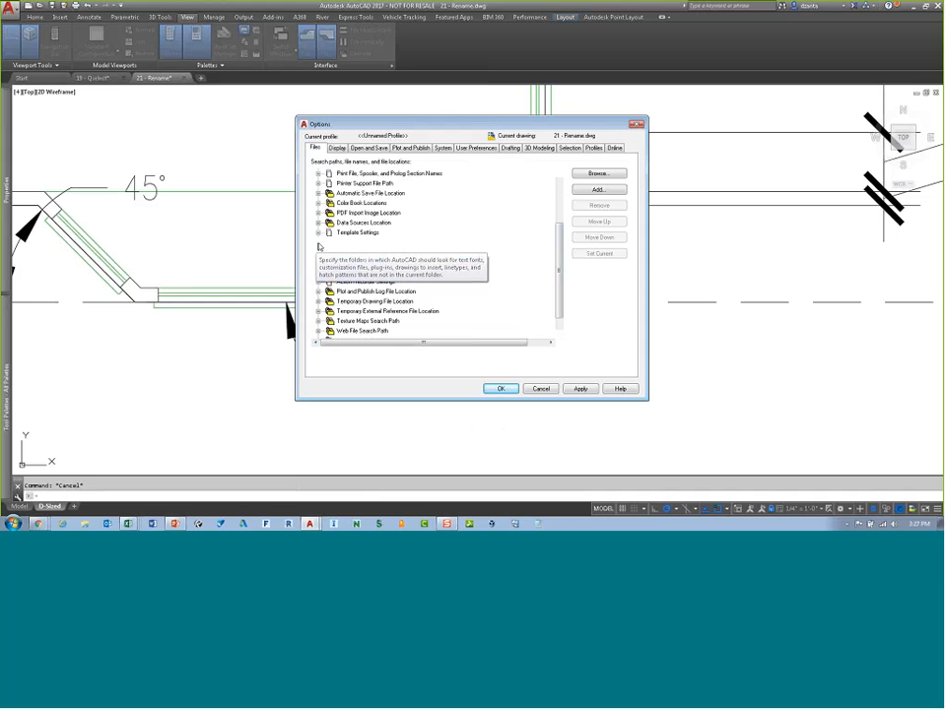
{"action": "double_click", "coordinate": [379, 244]}
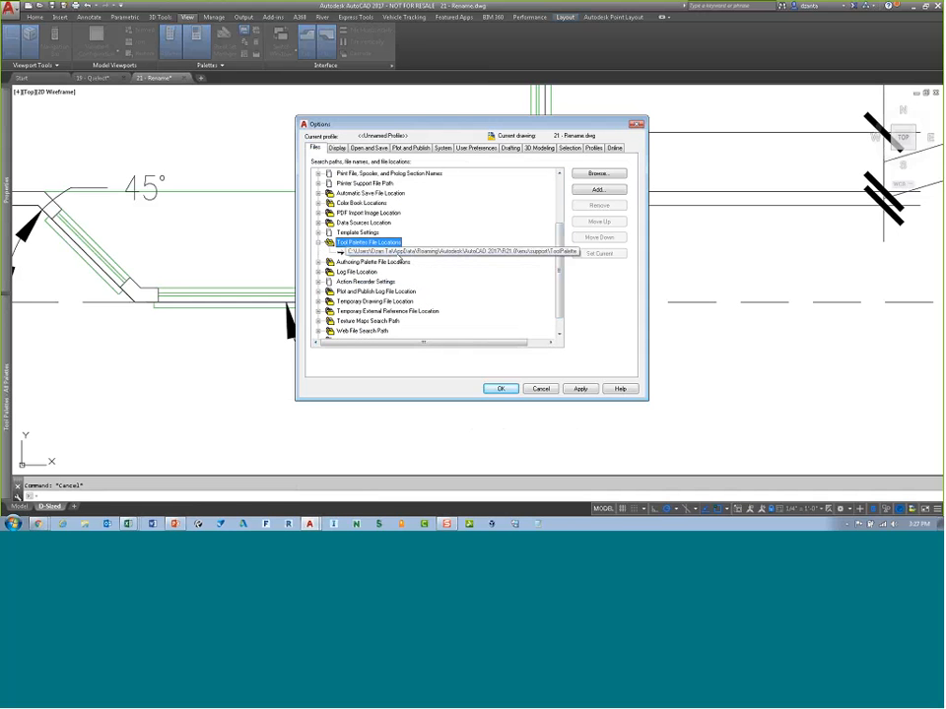
Step: Browse to the AutoCAD 2017 ToolPalette support folder in Windows Explorer and make AcTpCatalog.atc read-only
{"action": "key", "text": "super+e"}
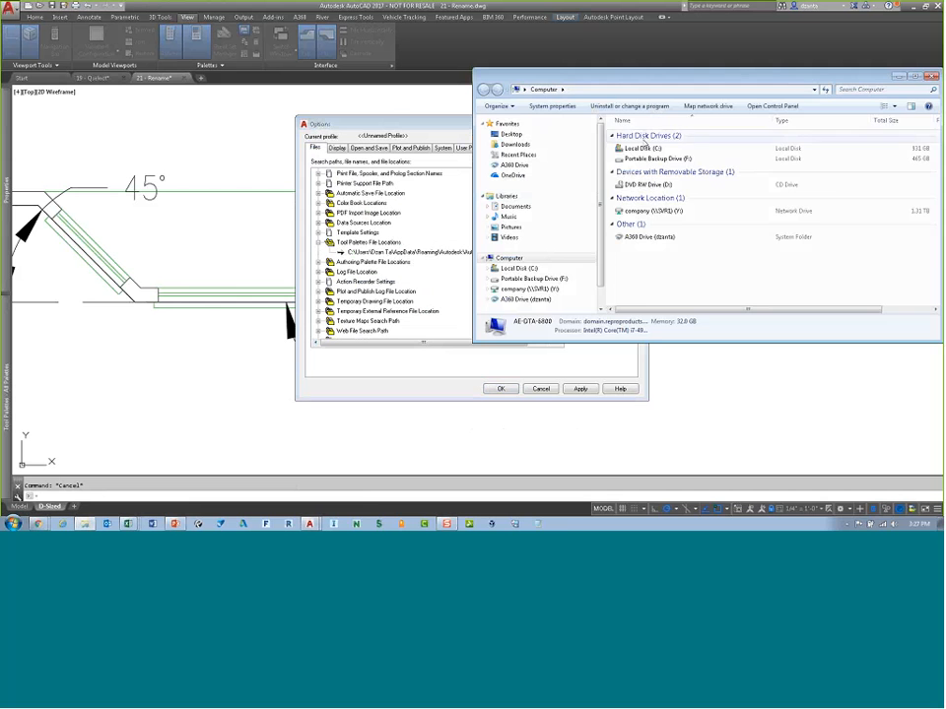
{"action": "double_click", "coordinate": [642, 148]}
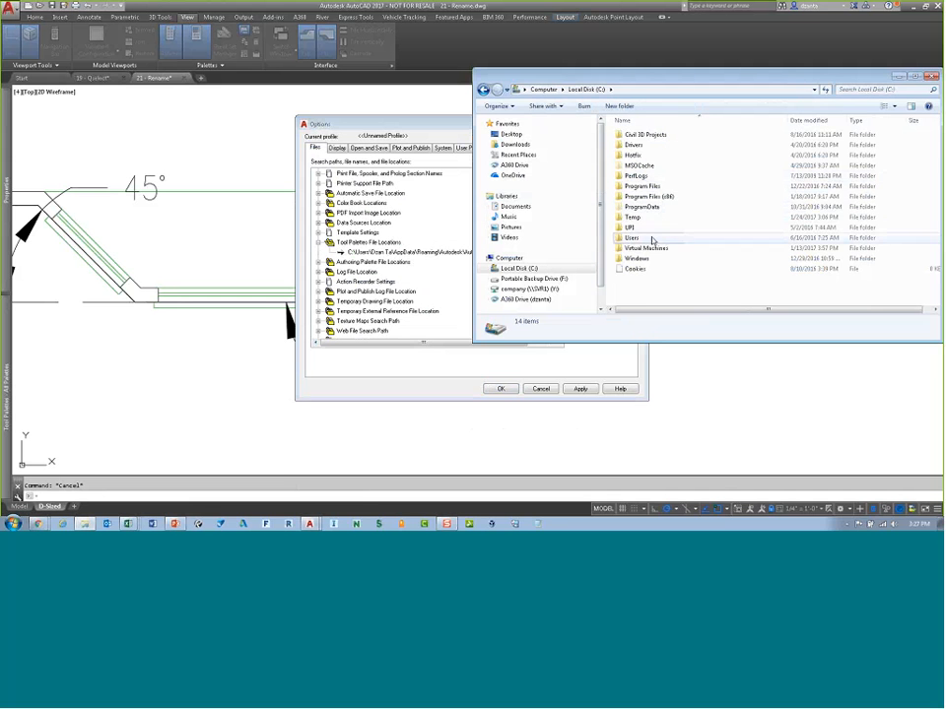
{"action": "double_click", "coordinate": [631, 237]}
{"action": "double_click", "coordinate": [639, 154]}
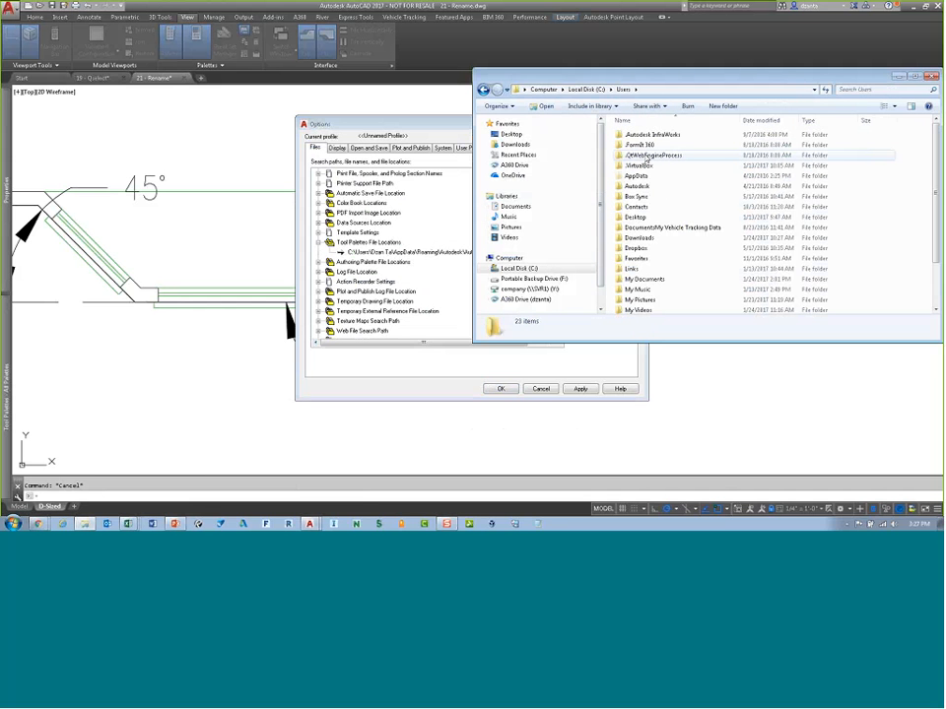
{"action": "left_click", "coordinate": [650, 176]}
{"action": "double_click", "coordinate": [649, 175]}
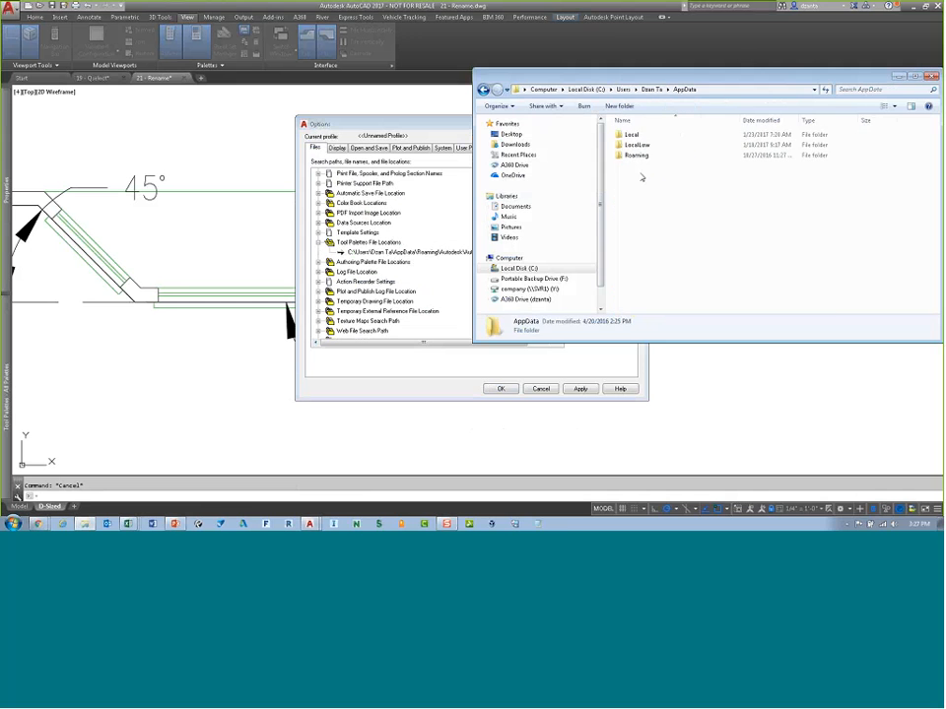
{"action": "double_click", "coordinate": [651, 155]}
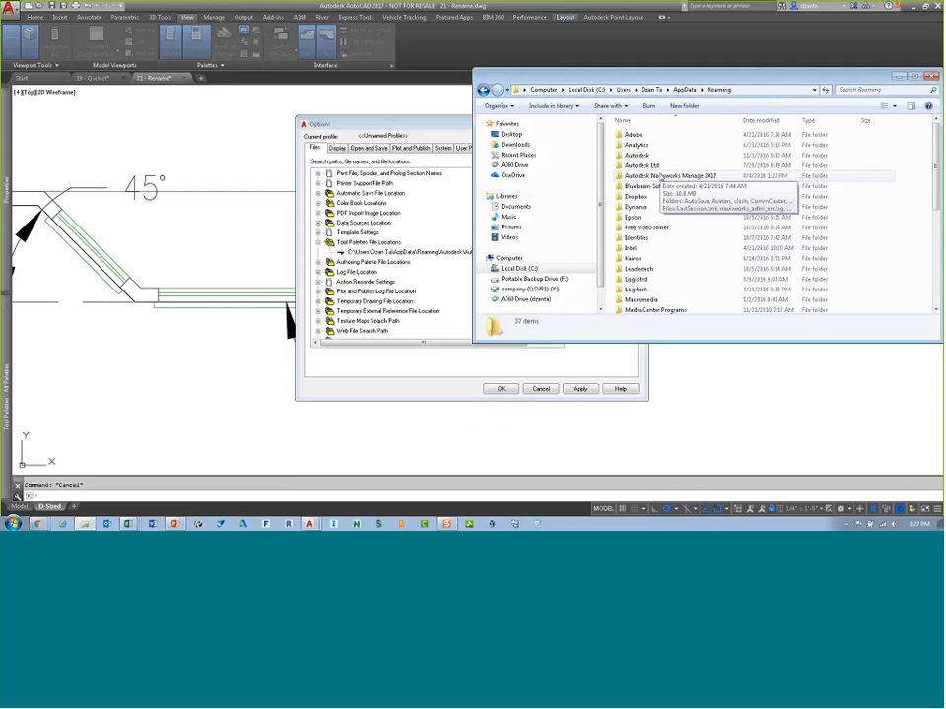
{"action": "left_click_drag", "start_coordinate": [474, 109], "coordinate": [570, 103]}
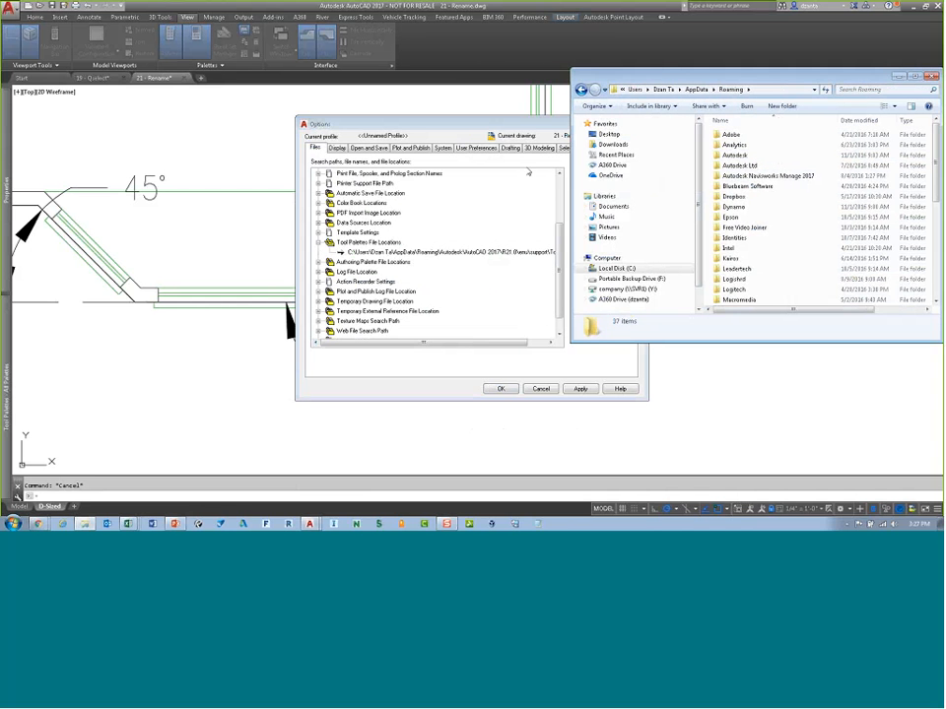
{"action": "double_click", "coordinate": [734, 154]}
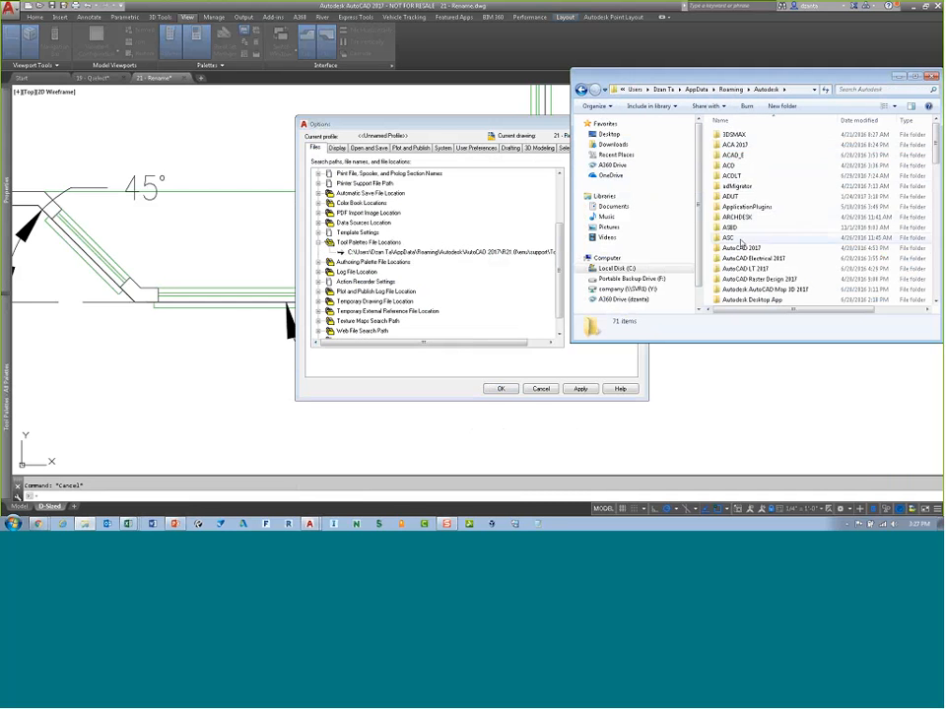
{"action": "double_click", "coordinate": [730, 186]}
{"action": "double_click", "coordinate": [725, 135]}
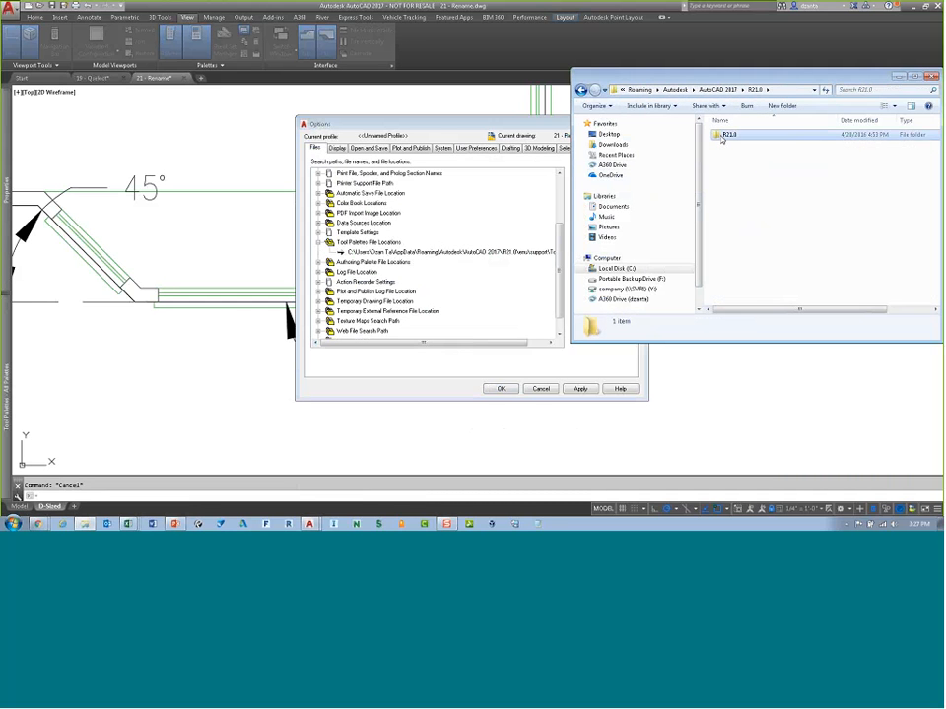
{"action": "double_click", "coordinate": [727, 135]}
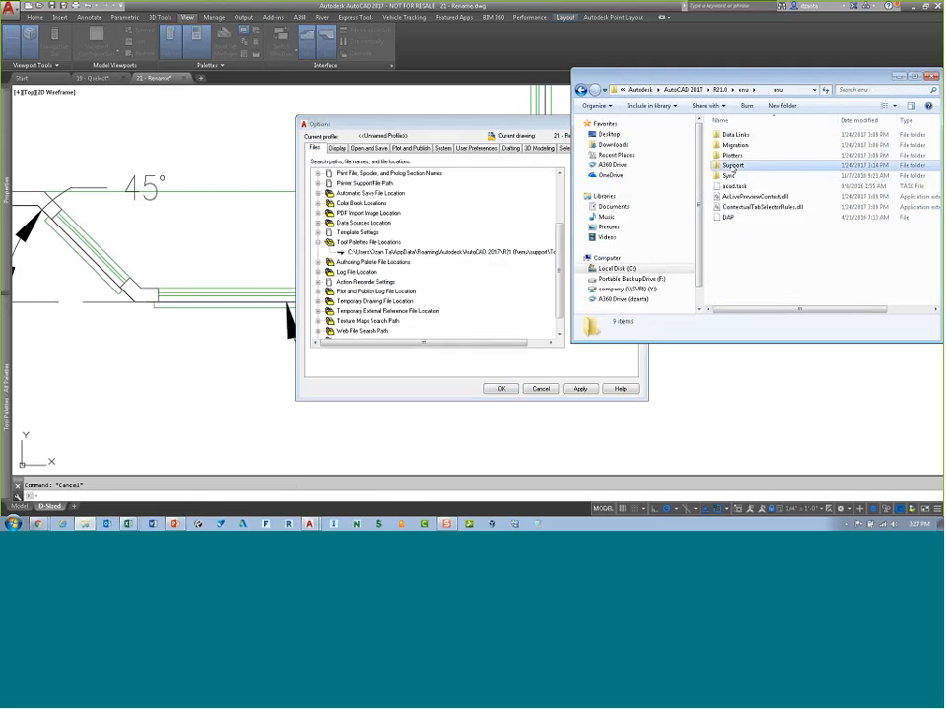
{"action": "double_click", "coordinate": [737, 165]}
{"action": "double_click", "coordinate": [747, 198]}
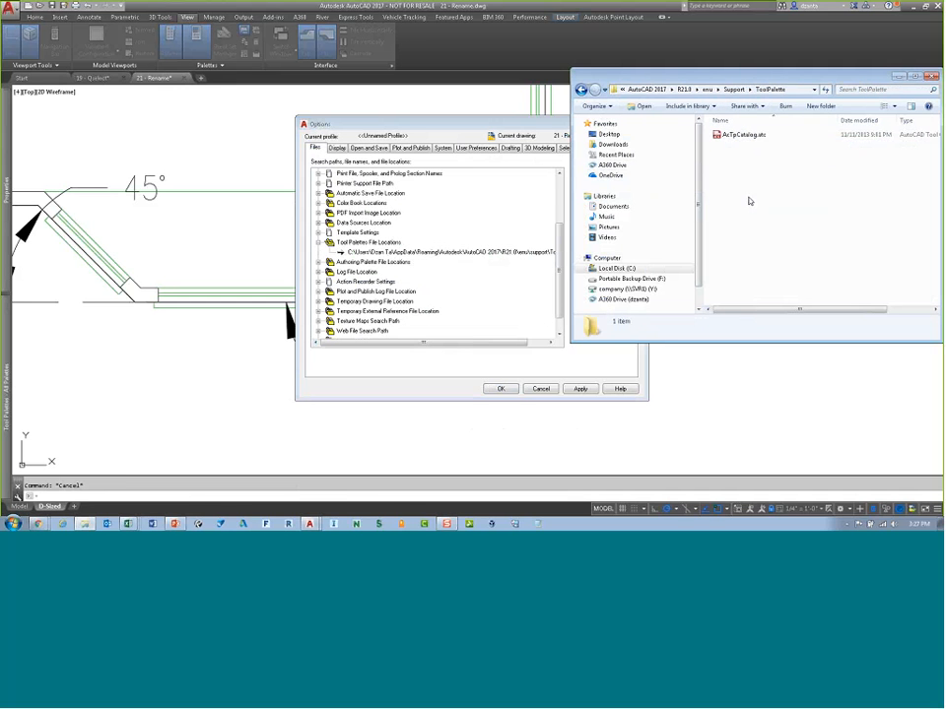
{"action": "left_click", "coordinate": [752, 137]}
{"action": "right_click", "coordinate": [754, 137]}
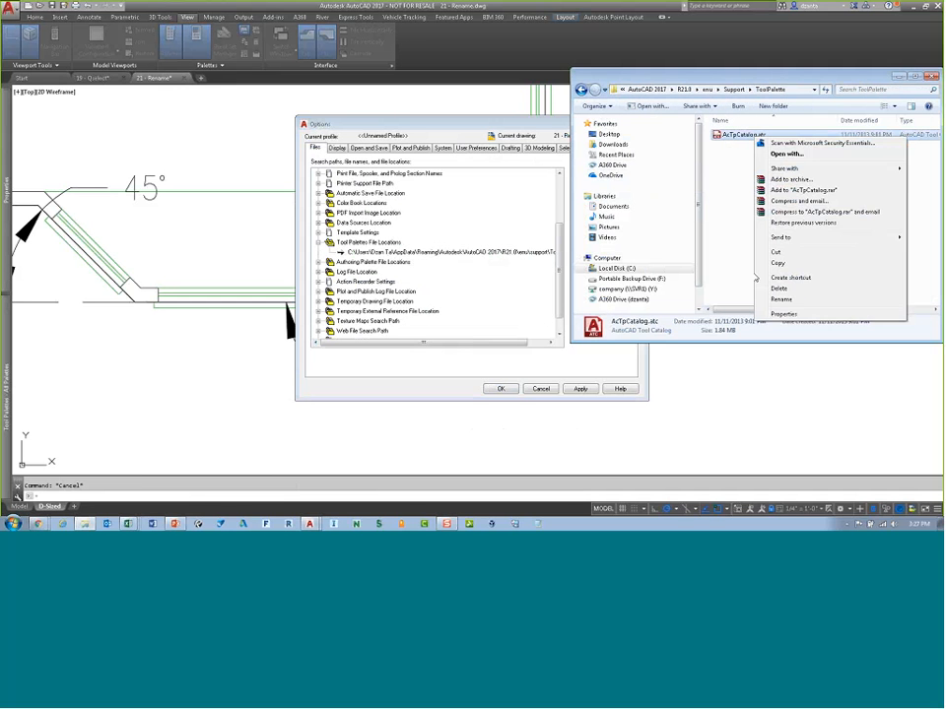
{"action": "left_click", "coordinate": [784, 315]}
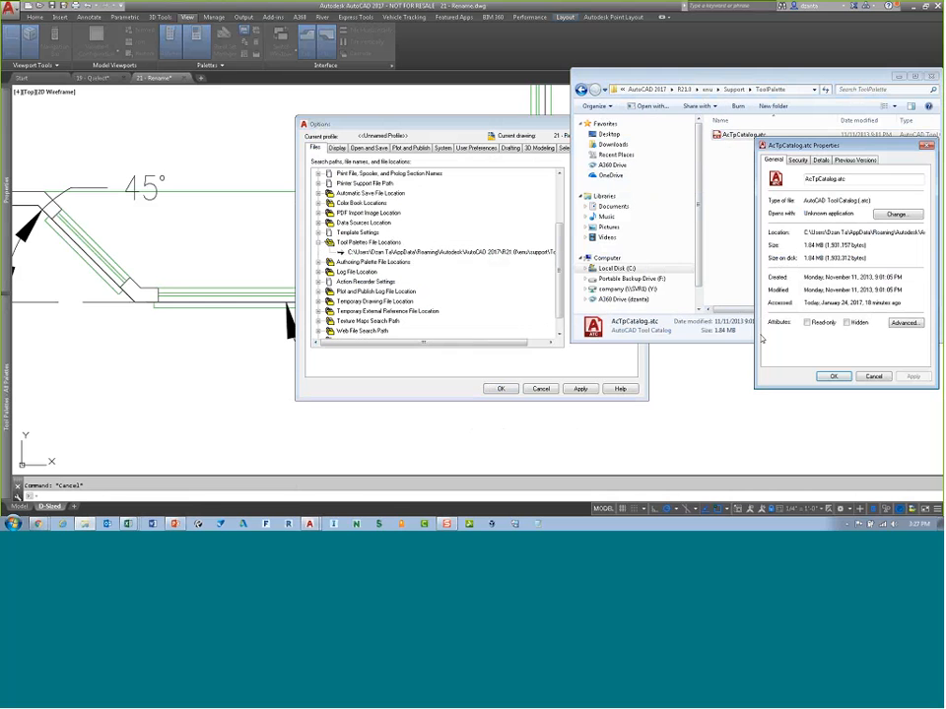
{"action": "left_click", "coordinate": [808, 322]}
{"action": "left_click", "coordinate": [846, 375]}
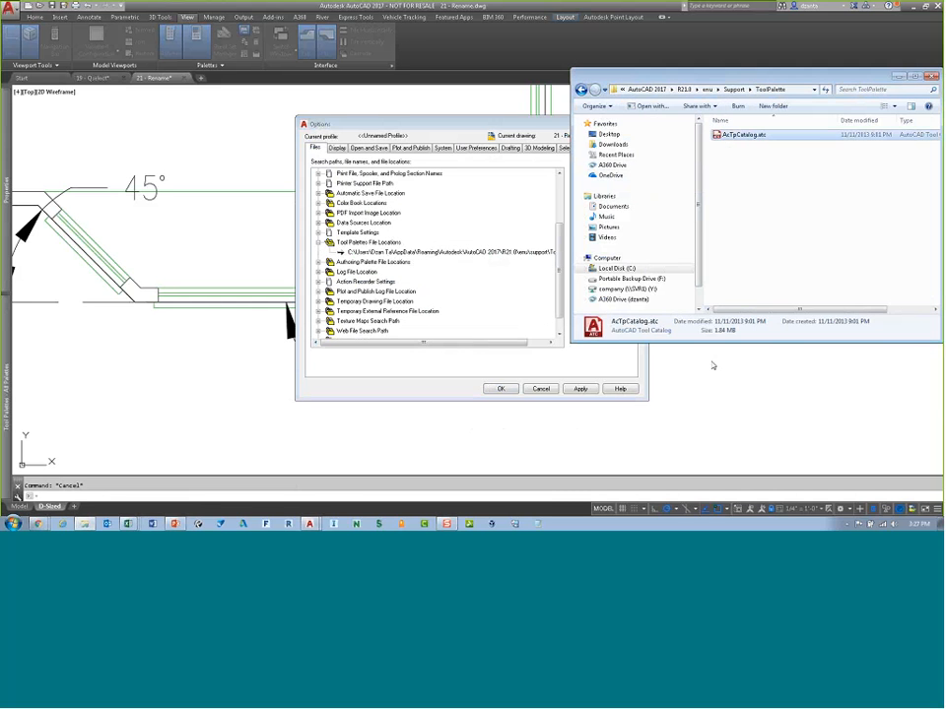
Step: Close the Options dialog without changing the tool palette file location
{"action": "left_click", "coordinate": [815, 251]}
{"action": "left_click", "coordinate": [514, 376]}
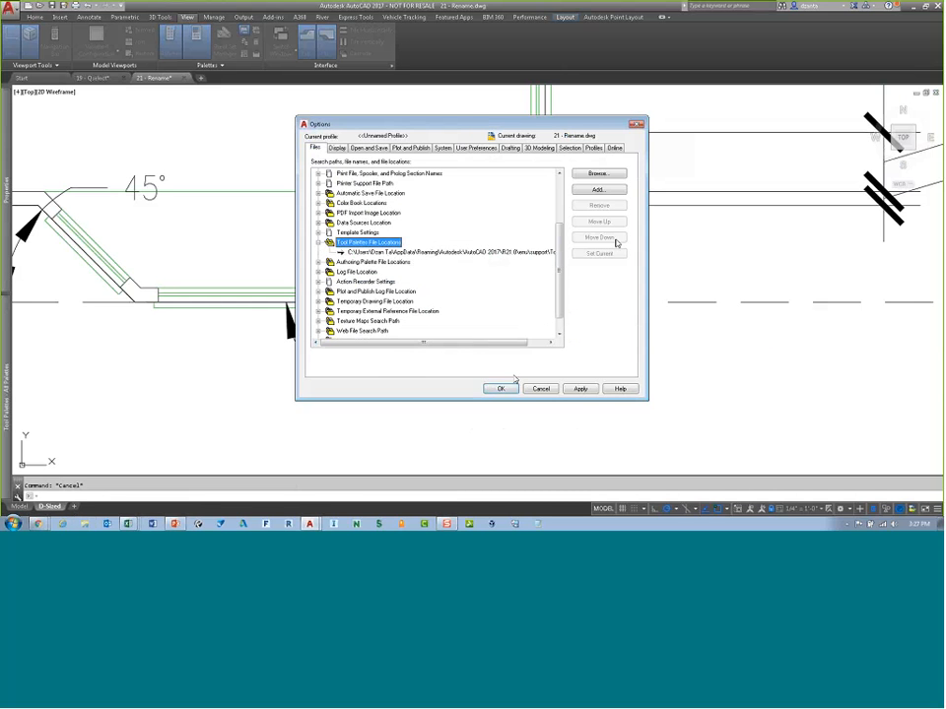
{"action": "left_click", "coordinate": [637, 123]}
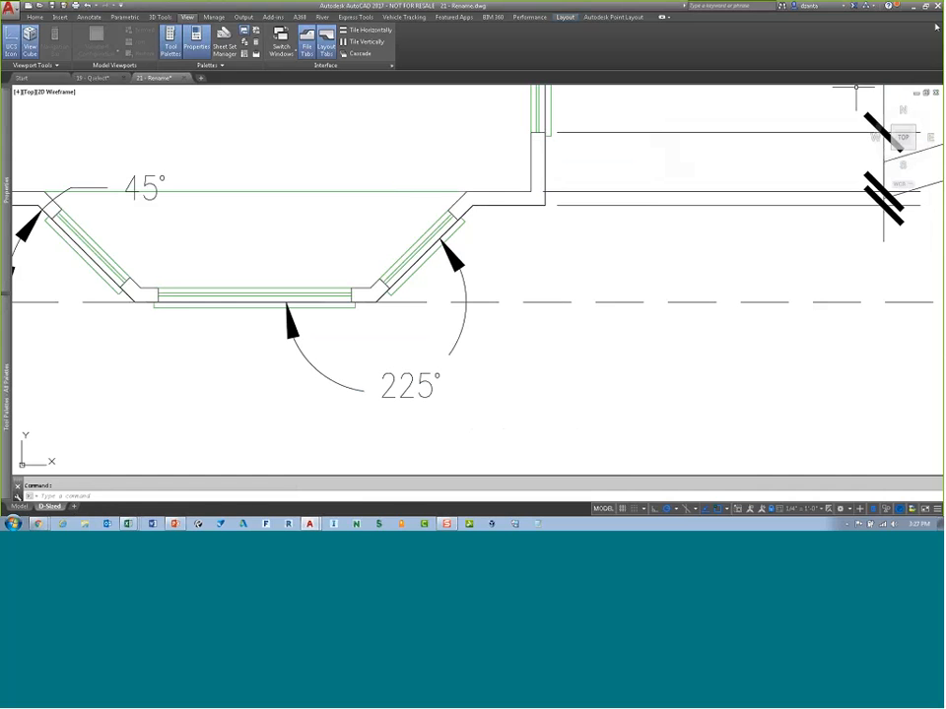
Step: Open the License Manager from the About information and expand the license details to review them
{"action": "mouse_move", "coordinate": [7, 392]}
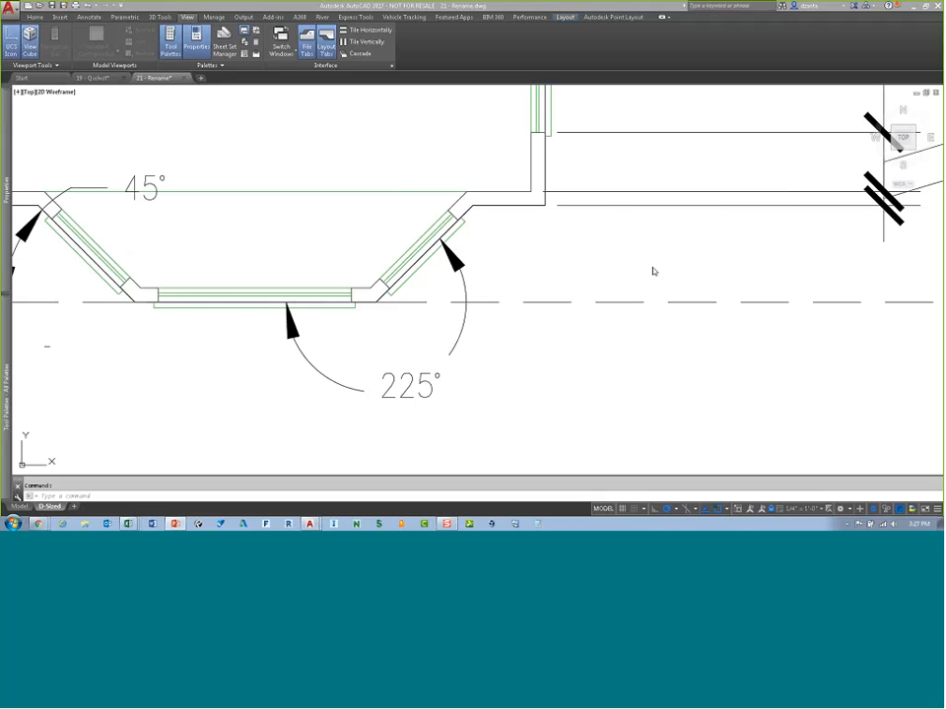
{"action": "left_click", "coordinate": [898, 8]}
{"action": "left_click", "coordinate": [892, 139]}
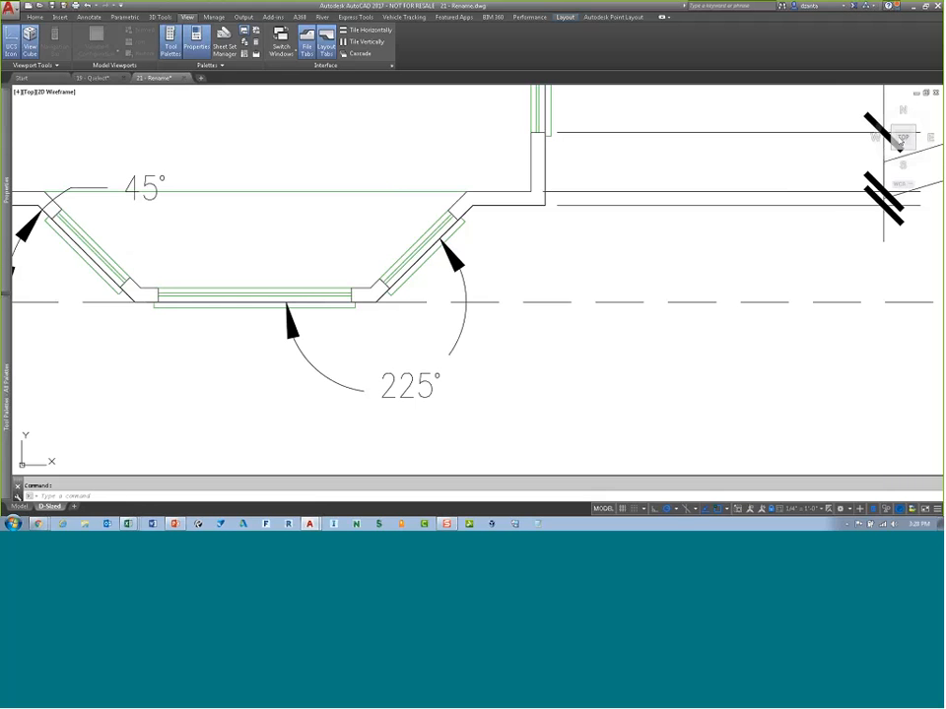
{"action": "left_click", "coordinate": [568, 238]}
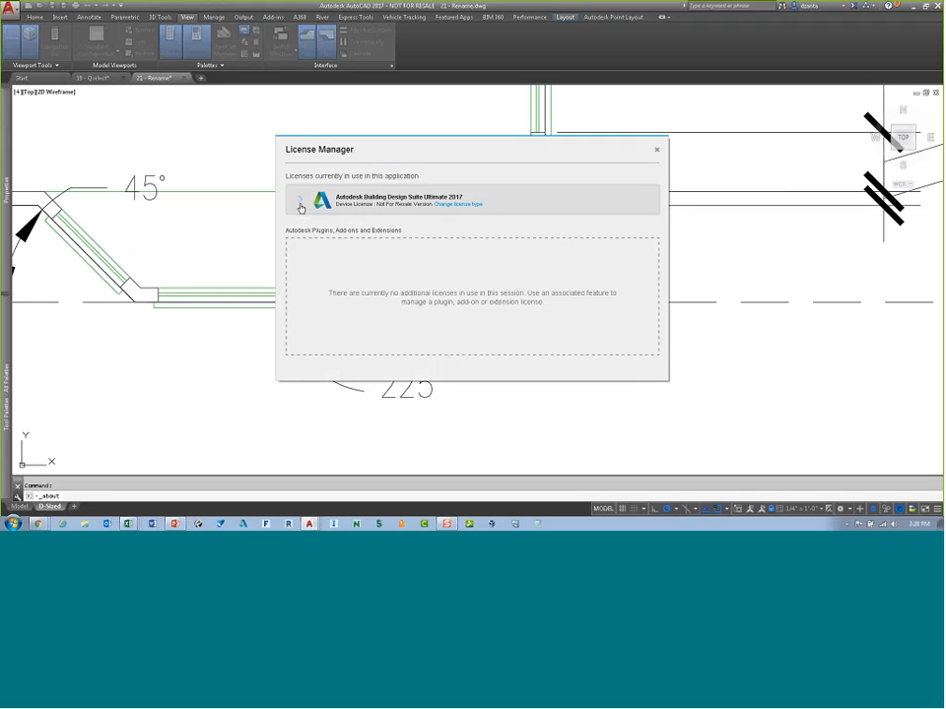
{"action": "left_click", "coordinate": [301, 204]}
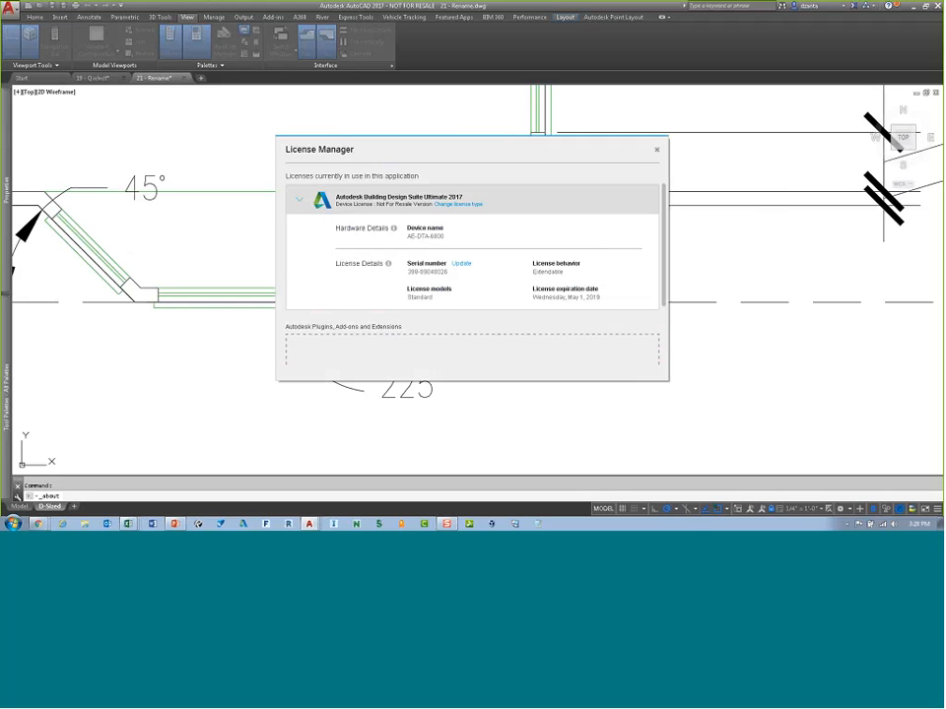
{"action": "left_click", "coordinate": [656, 149]}
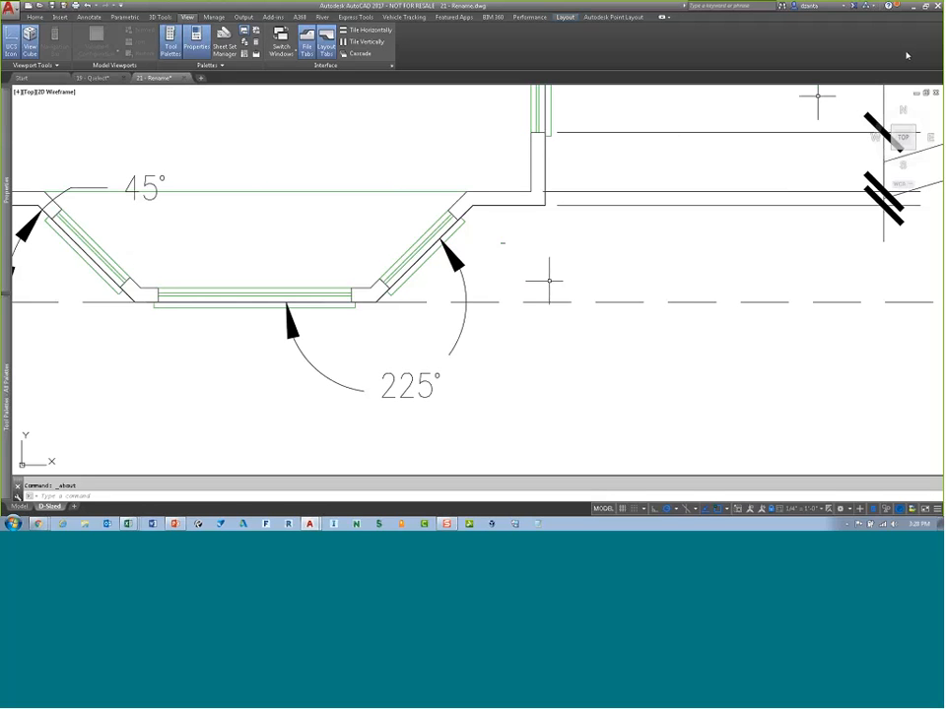
Step: Exit AutoCAD
{"action": "left_click", "coordinate": [937, 5]}
{"action": "left_click", "coordinate": [521, 284]}
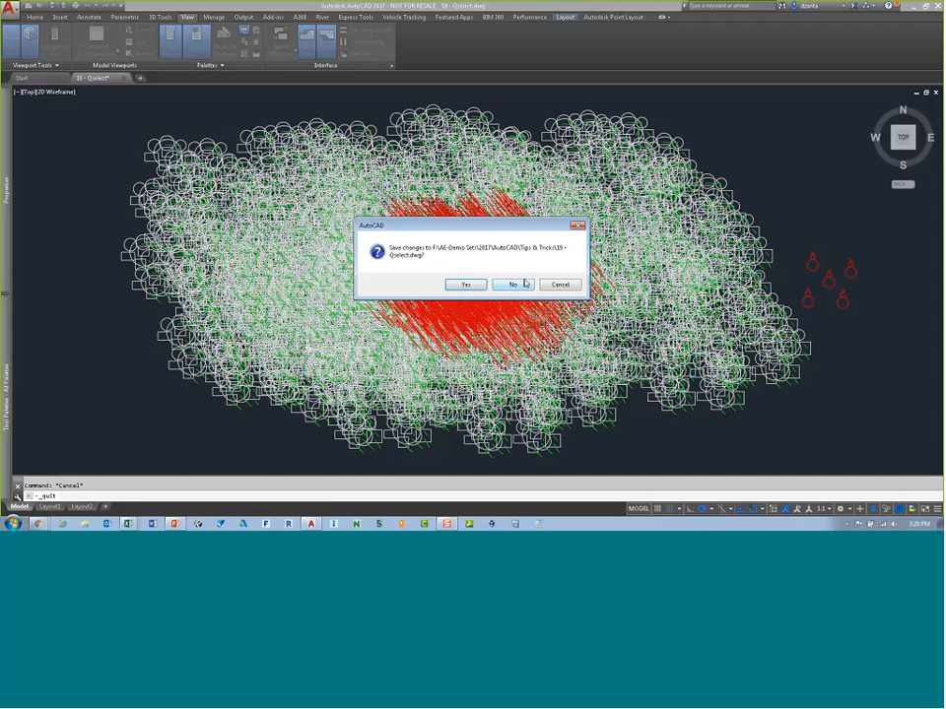
{"action": "left_click", "coordinate": [521, 287]}
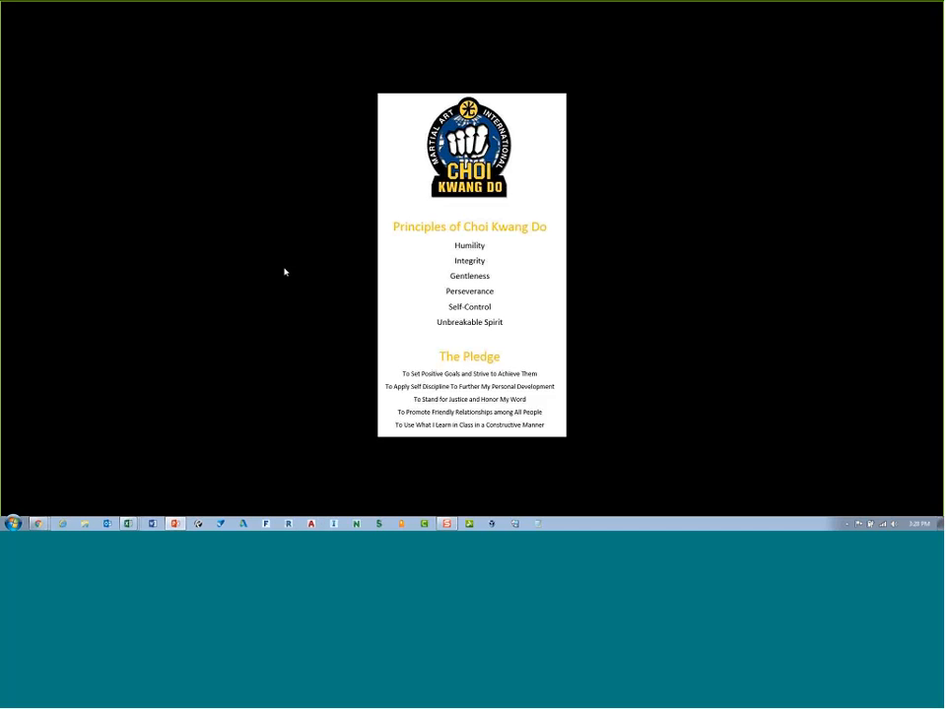
Step: Turn on the display of desktop icons
{"action": "right_click", "coordinate": [285, 271]}
{"action": "mouse_move", "coordinate": [325, 274]}
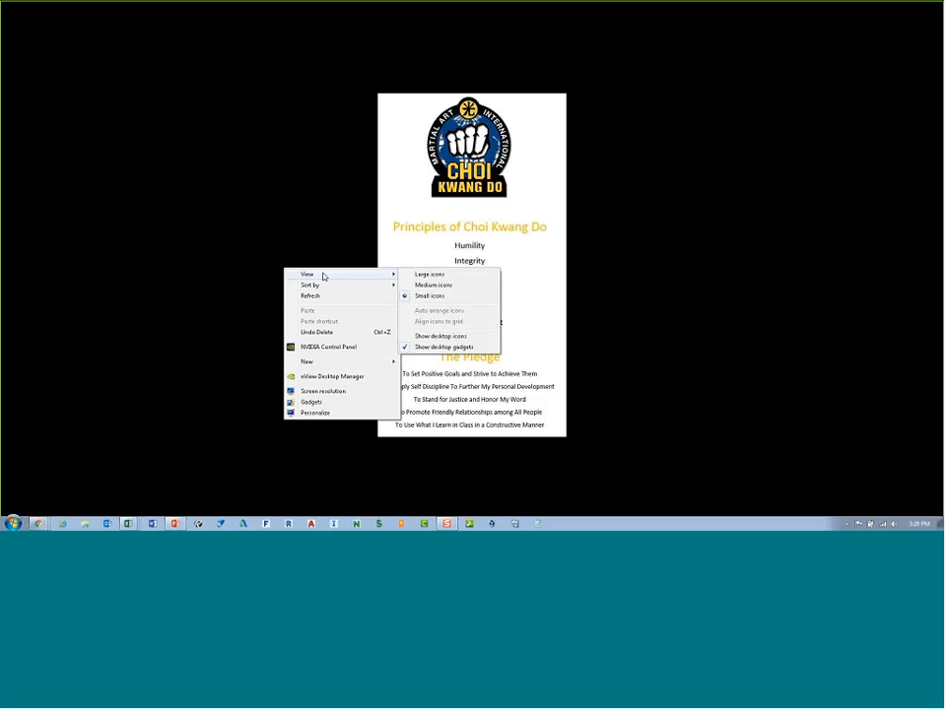
{"action": "left_click", "coordinate": [453, 337]}
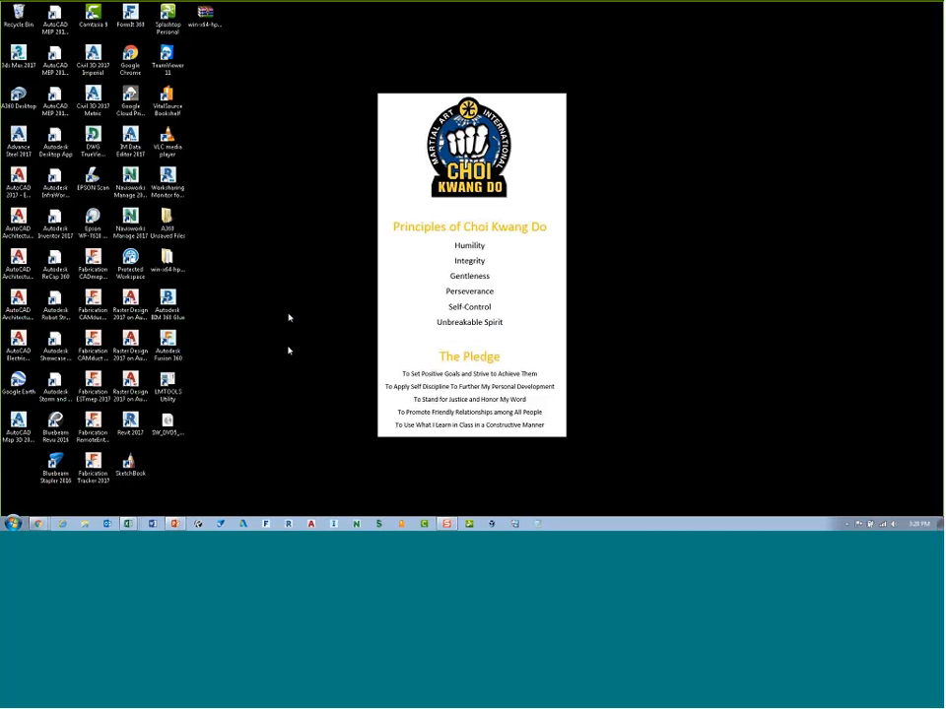
Step: Copy the AutoCAD 2017 desktop shortcut and paste a duplicate onto the desktop
{"action": "left_click", "coordinate": [20, 180]}
{"action": "right_click", "coordinate": [20, 180]}
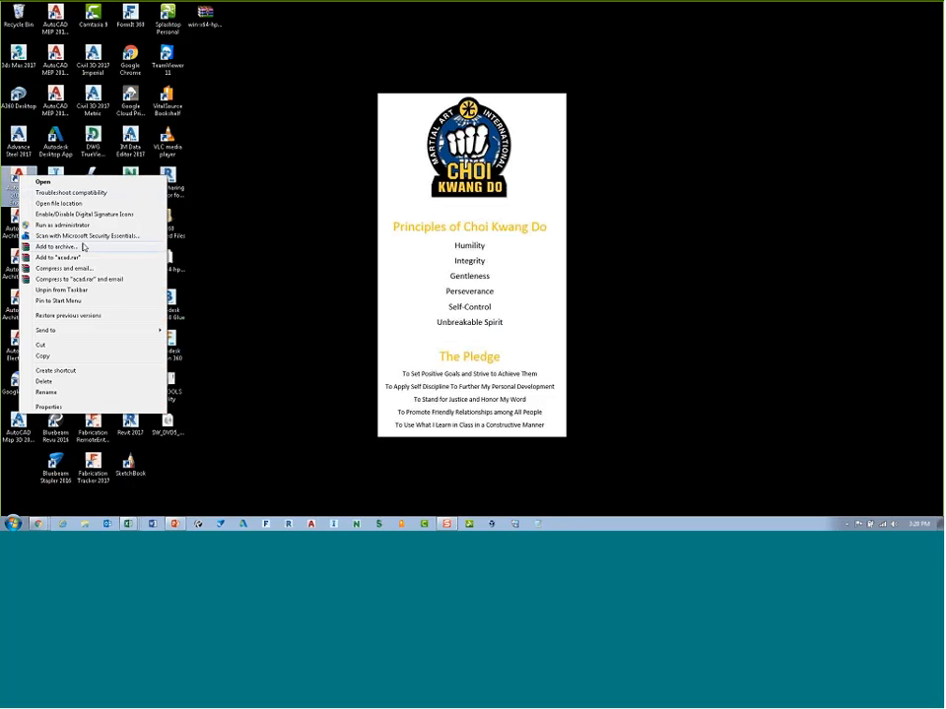
{"action": "left_click", "coordinate": [44, 353]}
{"action": "right_click", "coordinate": [292, 223]}
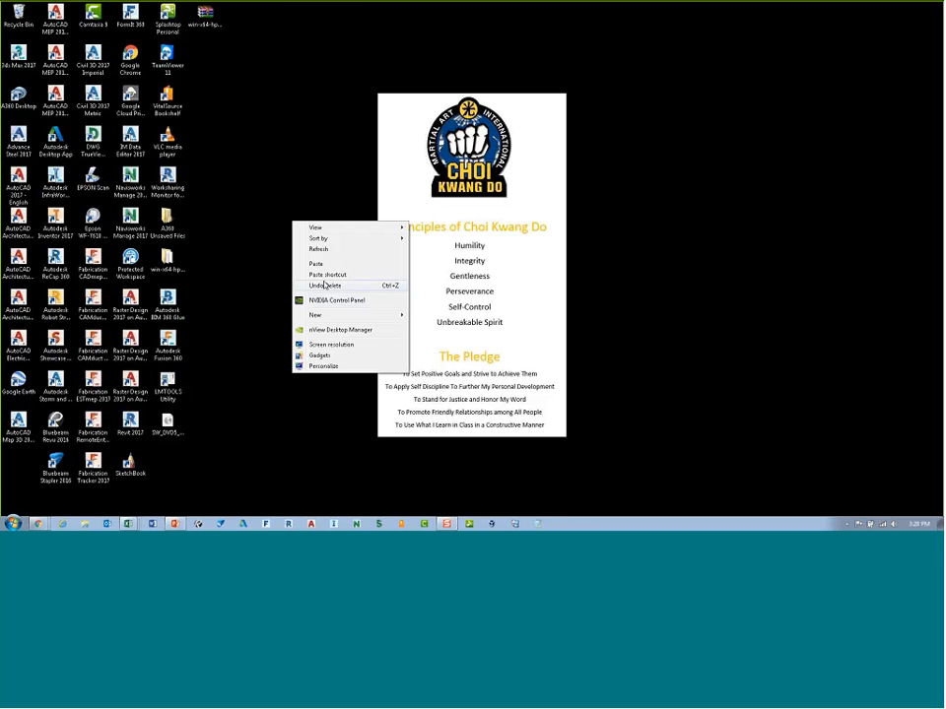
{"action": "left_click", "coordinate": [316, 263]}
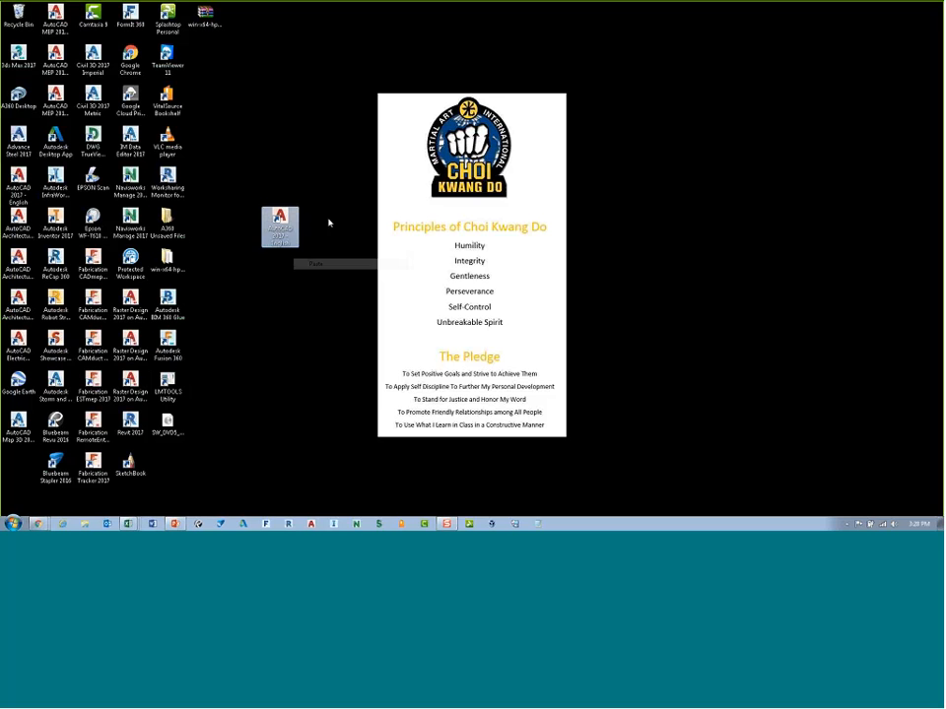
Step: Rename one AutoCAD shortcut as test and arrange it apart from the other desktop icons
{"action": "key", "text": "F2"}
{"action": "type", "text": "Test"}
{"action": "key", "text": "Return"}
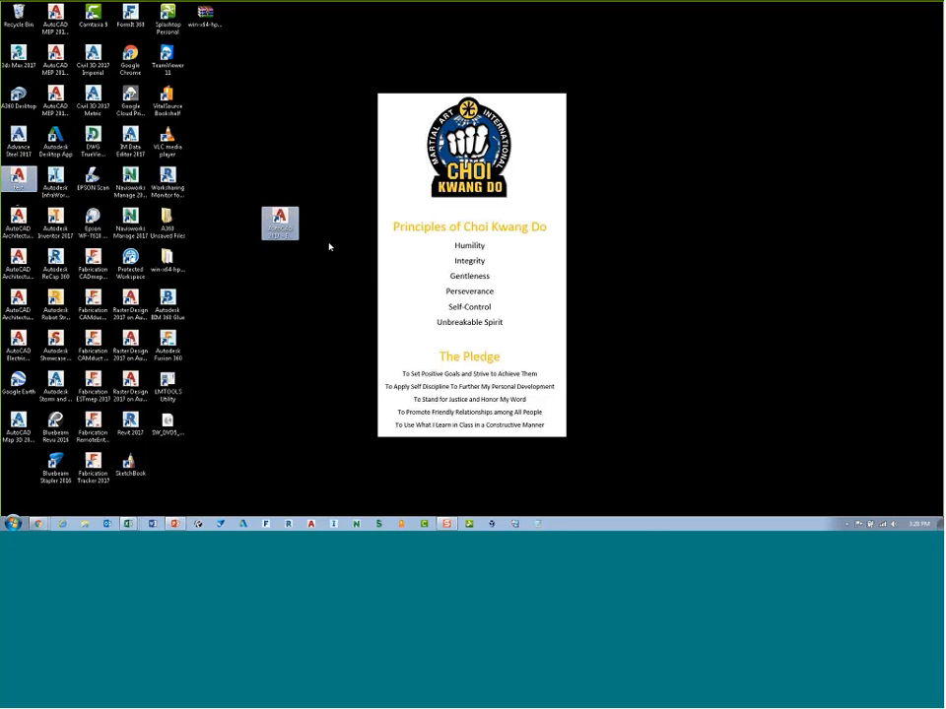
{"action": "left_click_drag", "start_coordinate": [20, 180], "coordinate": [319, 143]}
{"action": "left_click", "coordinate": [576, 201]}
{"action": "left_click_drag", "start_coordinate": [577, 201], "coordinate": [23, 195]}
{"action": "left_click_drag", "start_coordinate": [317, 140], "coordinate": [315, 221]}
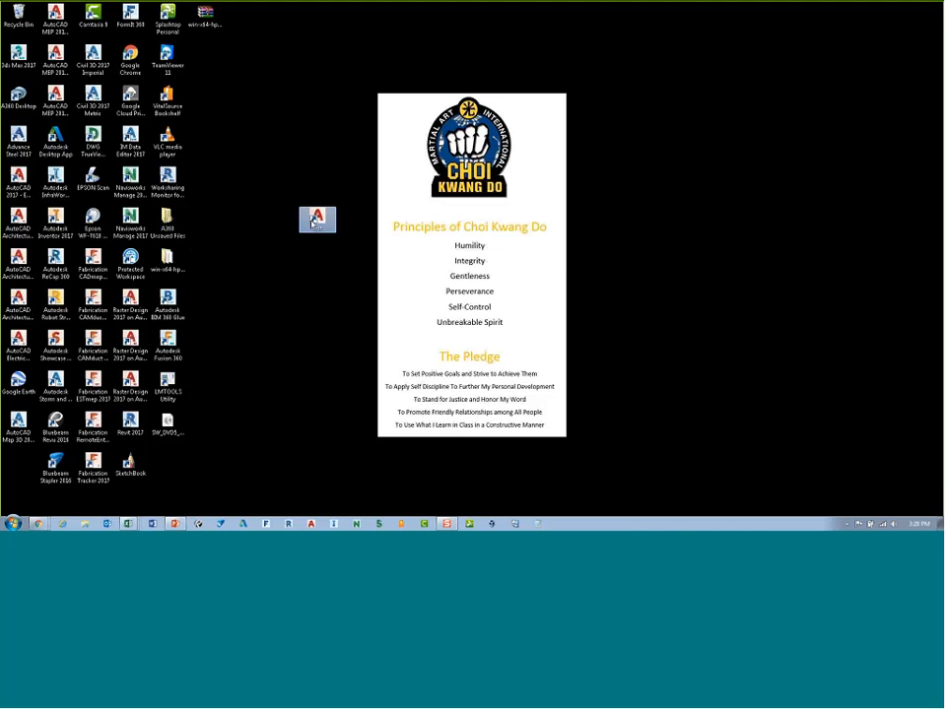
Step: Append a /t switch for the acad.dwt template and a /p switch with the user profile name to the test shortcut's target
{"action": "right_click", "coordinate": [312, 221]}
{"action": "left_click", "coordinate": [386, 463]}
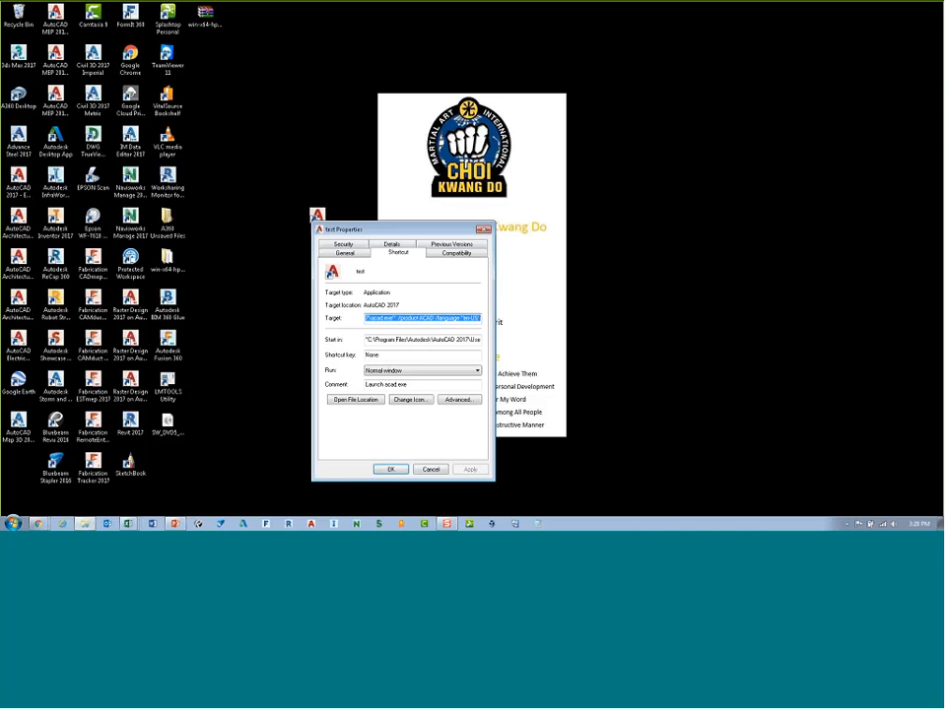
{"action": "left_click", "coordinate": [444, 317]}
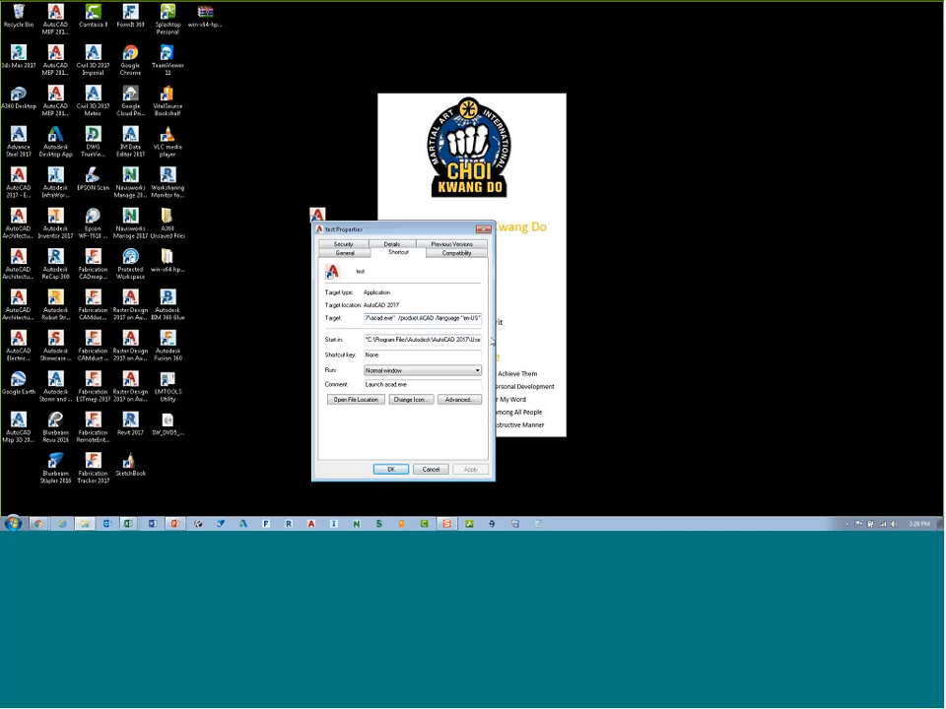
{"action": "type", "text": "\""}
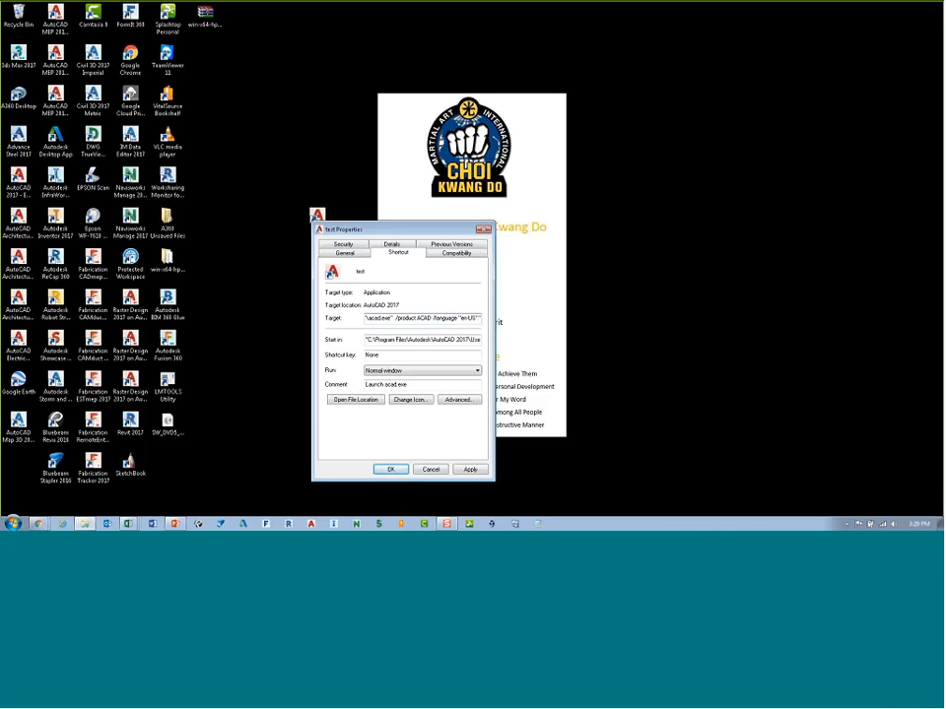
{"action": "type", "text": "/"}
{"action": "type", "text": "t \""}
{"action": "type", "text": "acad"}
{"action": "type", "text": ".dvb"}
{"action": "type", "text": "\""}
{"action": "type", "text": " /p"}
{"action": "type", "text": " \""}
{"action": "type", "text": "dzar"}
{"action": "type", "text": "e"}
{"action": "key", "text": "BackSpace"}
{"action": "left_click", "coordinate": [470, 469]}
{"action": "left_click", "coordinate": [390, 468]}
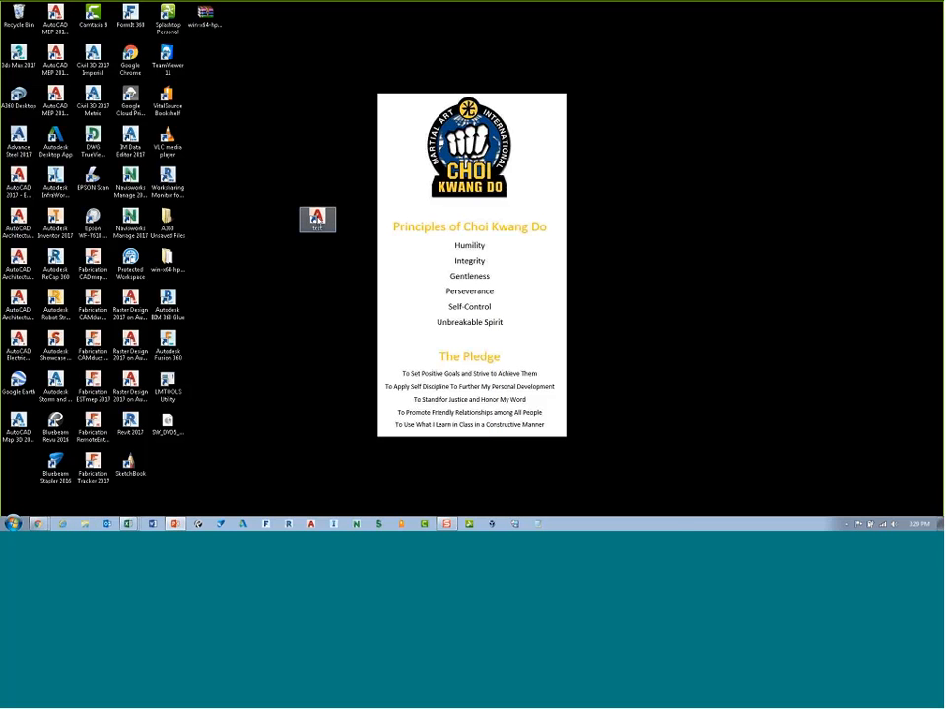
Step: Reopen the test shortcut's properties to review its target
{"action": "right_click", "coordinate": [316, 219]}
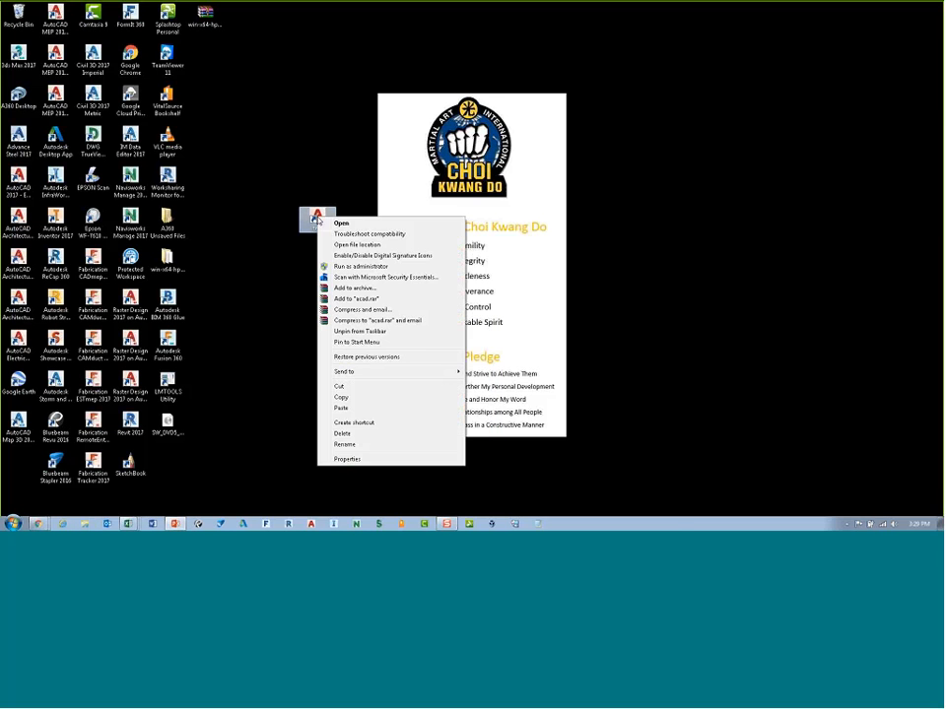
{"action": "left_click", "coordinate": [386, 458]}
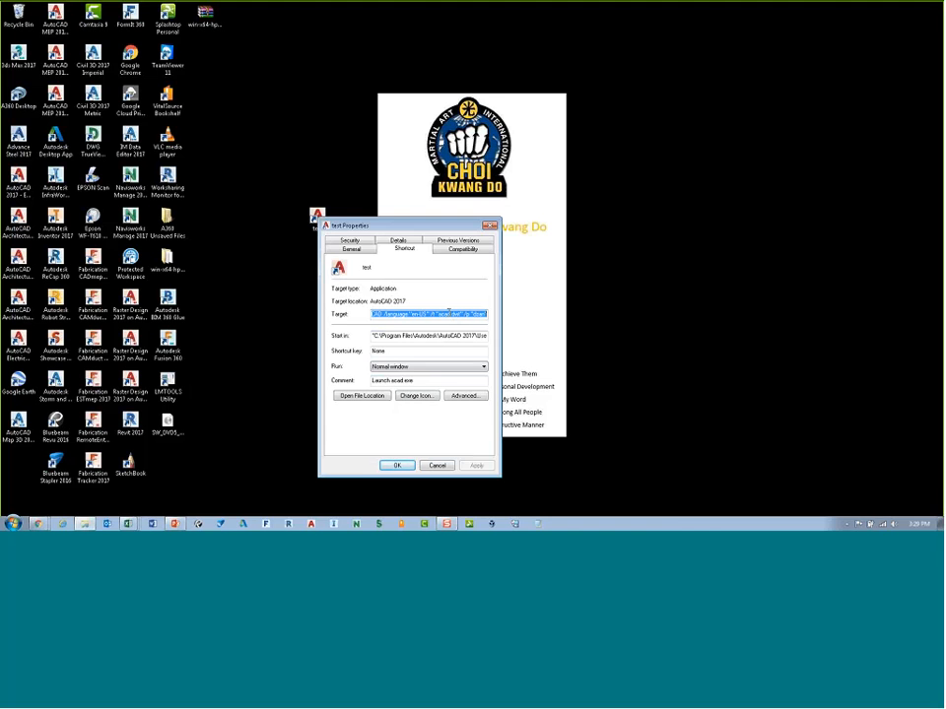
{"action": "left_click", "coordinate": [490, 225]}
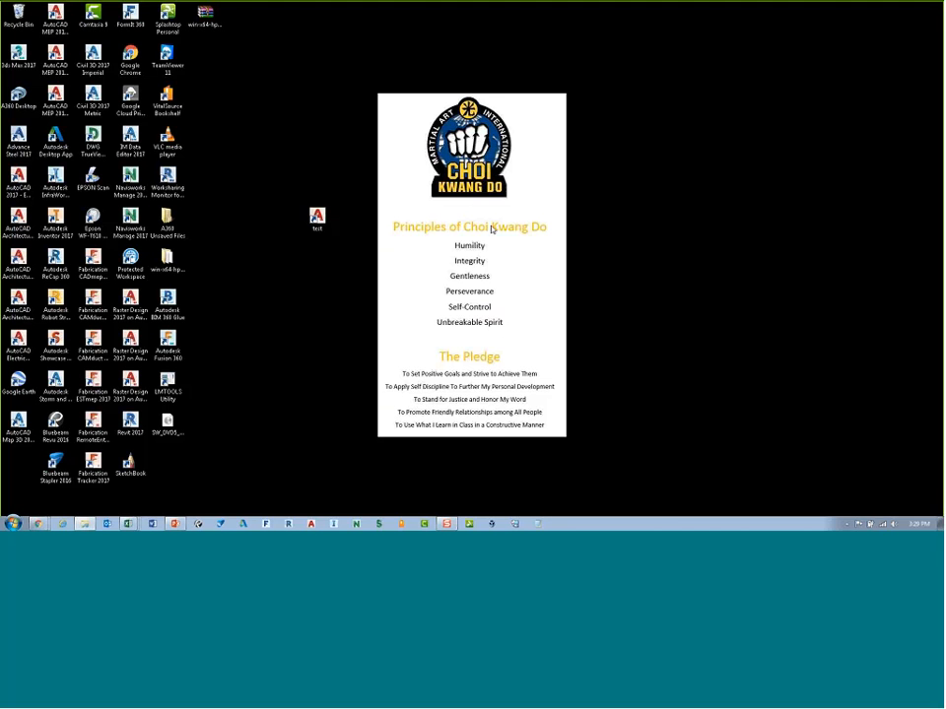
Step: Delete the test shortcut from the desktop, confirming the move to the Recycle Bin
{"action": "left_click_drag", "start_coordinate": [348, 272], "coordinate": [307, 214]}
{"action": "key", "text": "Delete"}
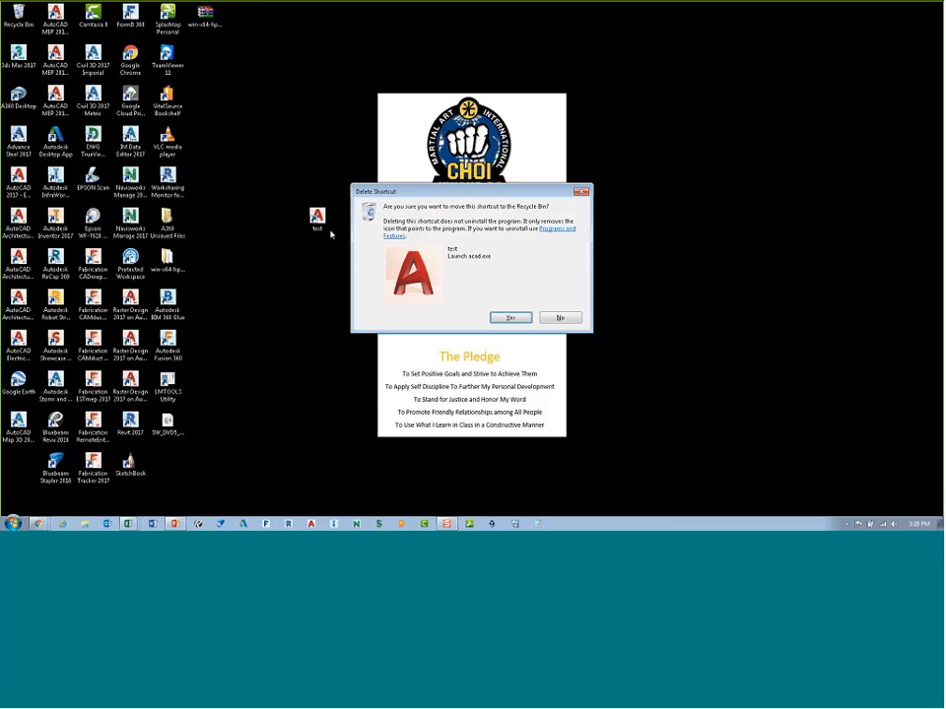
{"action": "left_click", "coordinate": [511, 317]}
Step: Hide all desktop icons through the desktop view options
{"action": "right_click", "coordinate": [324, 170]}
{"action": "mouse_move", "coordinate": [354, 175]}
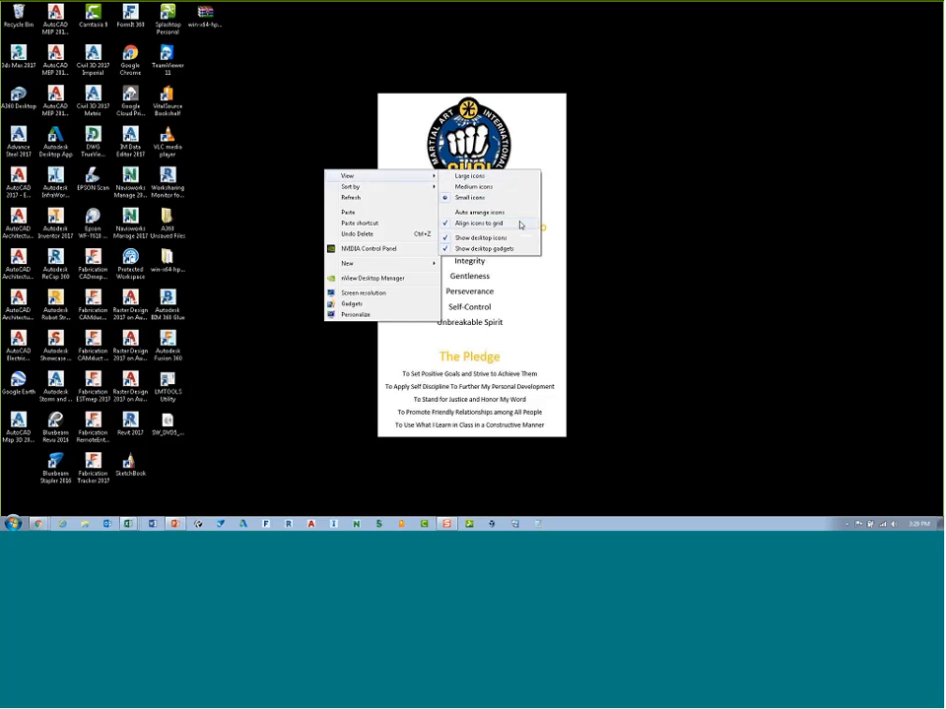
{"action": "left_click", "coordinate": [509, 237]}
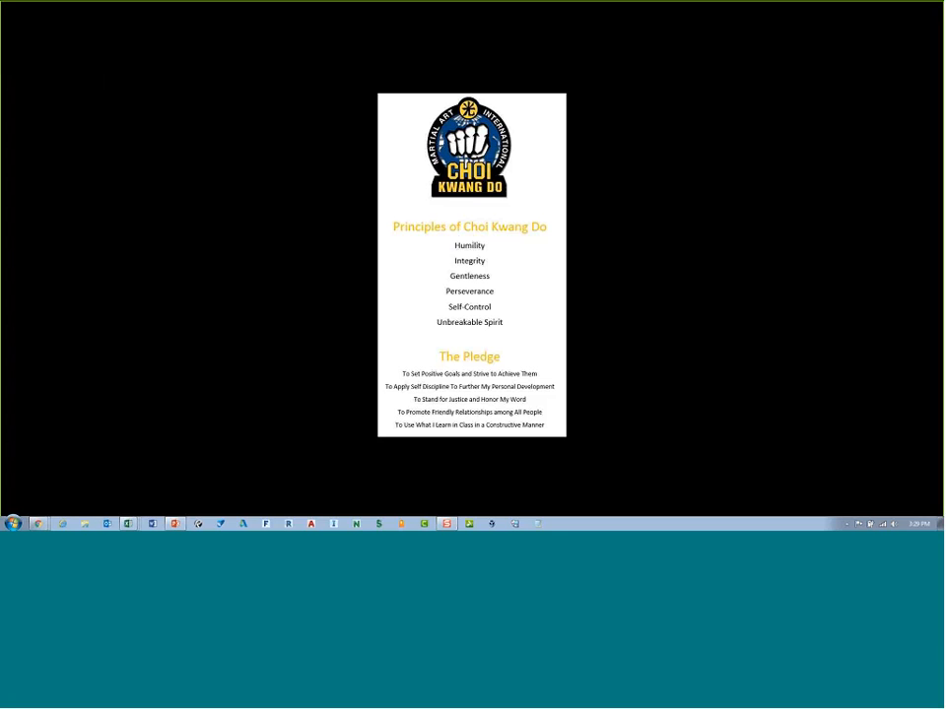
Step: Open webinar intro.txt from the Temp folder in Notepad and select the presenter's e-mail address
{"action": "left_click", "coordinate": [538, 523]}
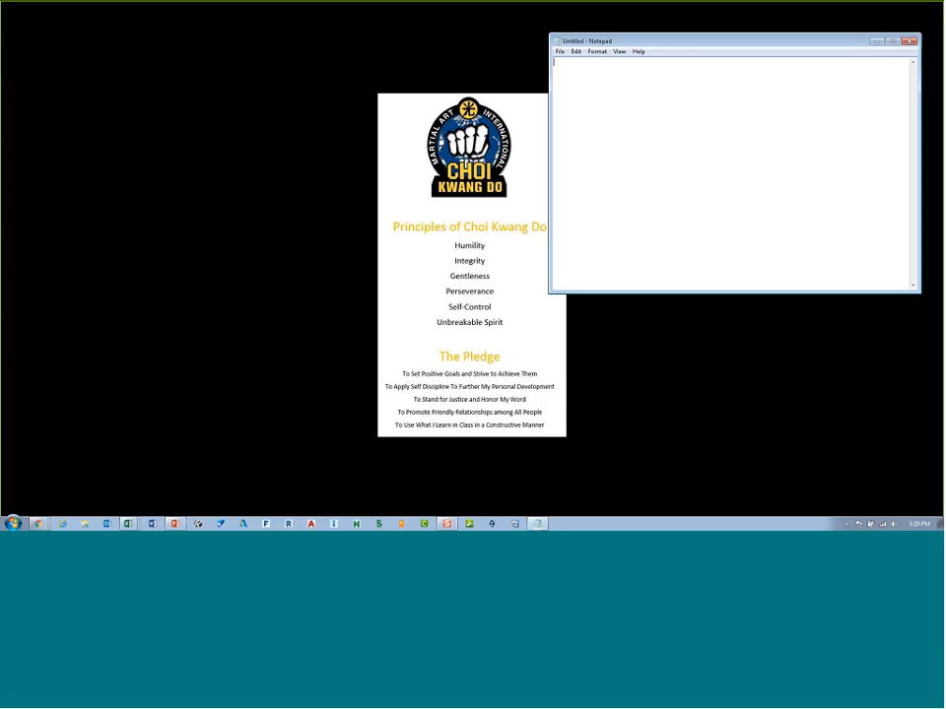
{"action": "left_click", "coordinate": [560, 51]}
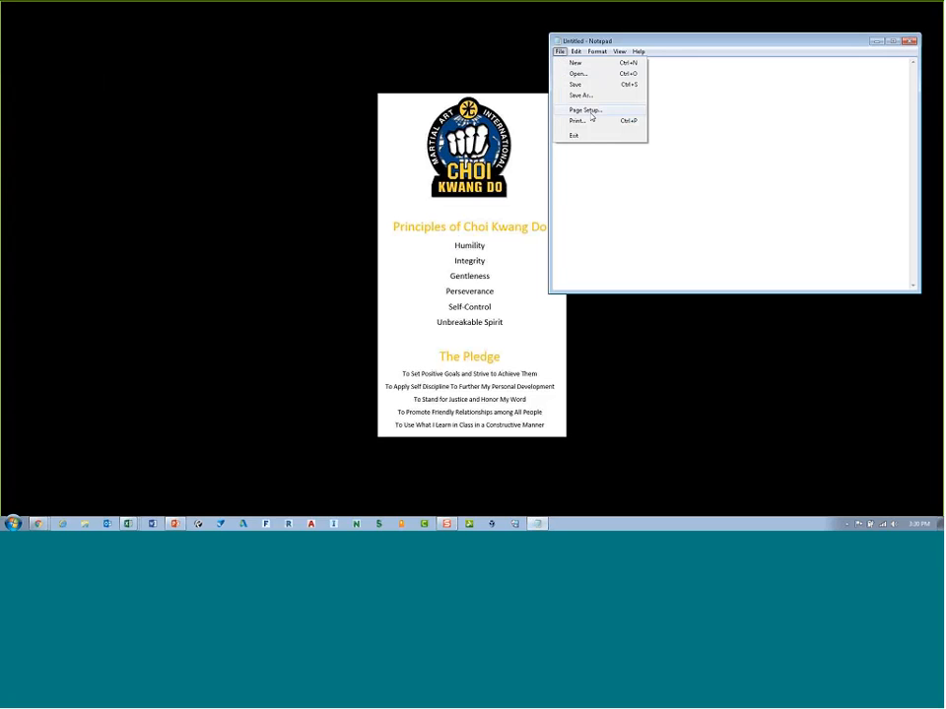
{"action": "left_click", "coordinate": [580, 75]}
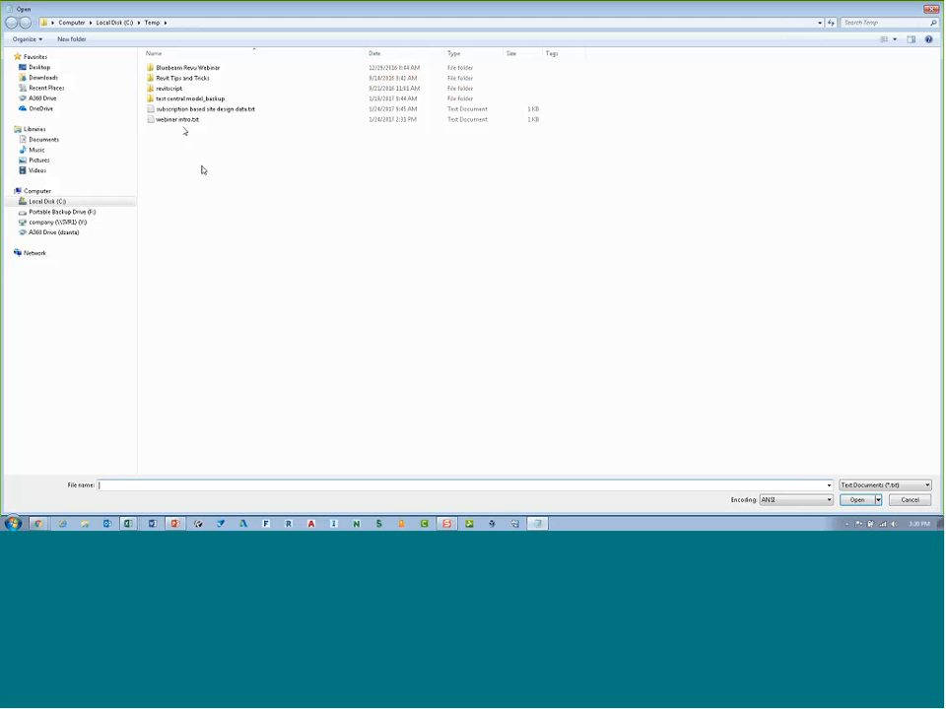
{"action": "double_click", "coordinate": [182, 120]}
{"action": "left_click_drag", "start_coordinate": [657, 219], "coordinate": [553, 218]}
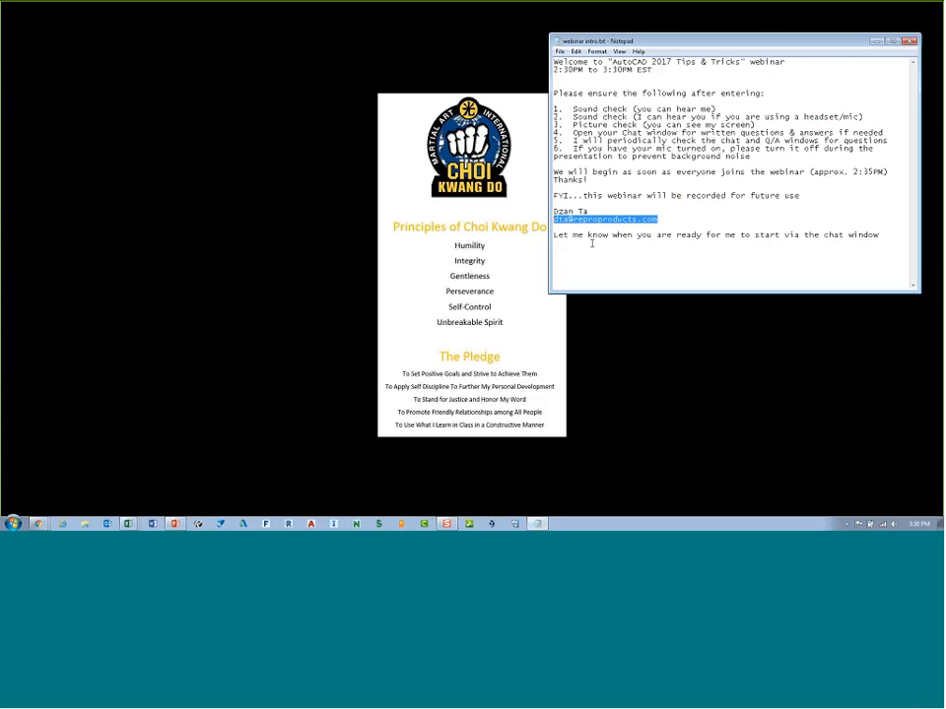
{"action": "left_click", "coordinate": [6, 376]}
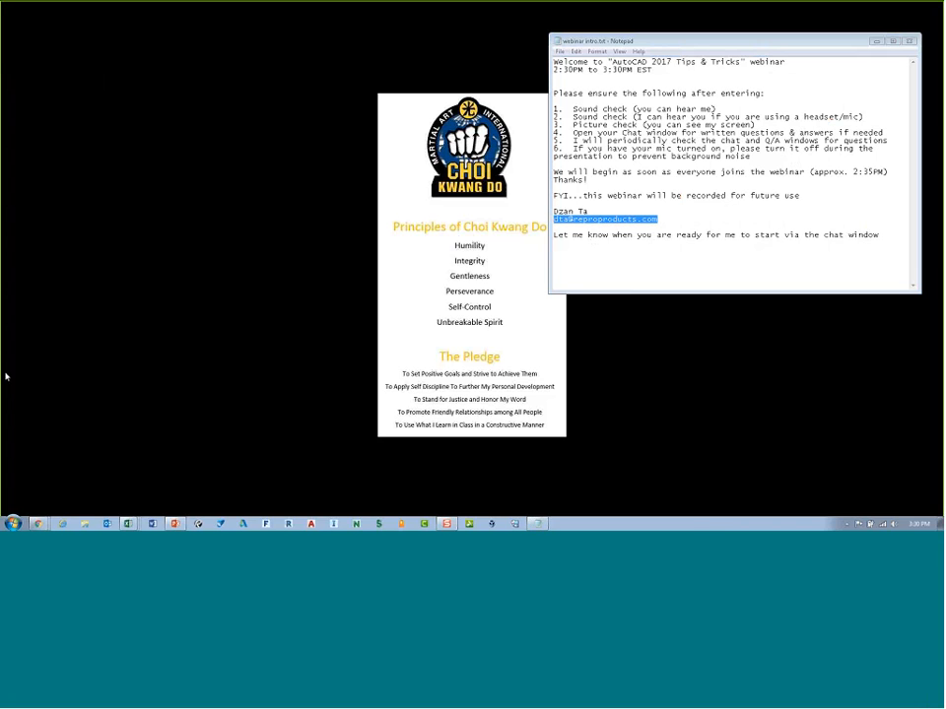